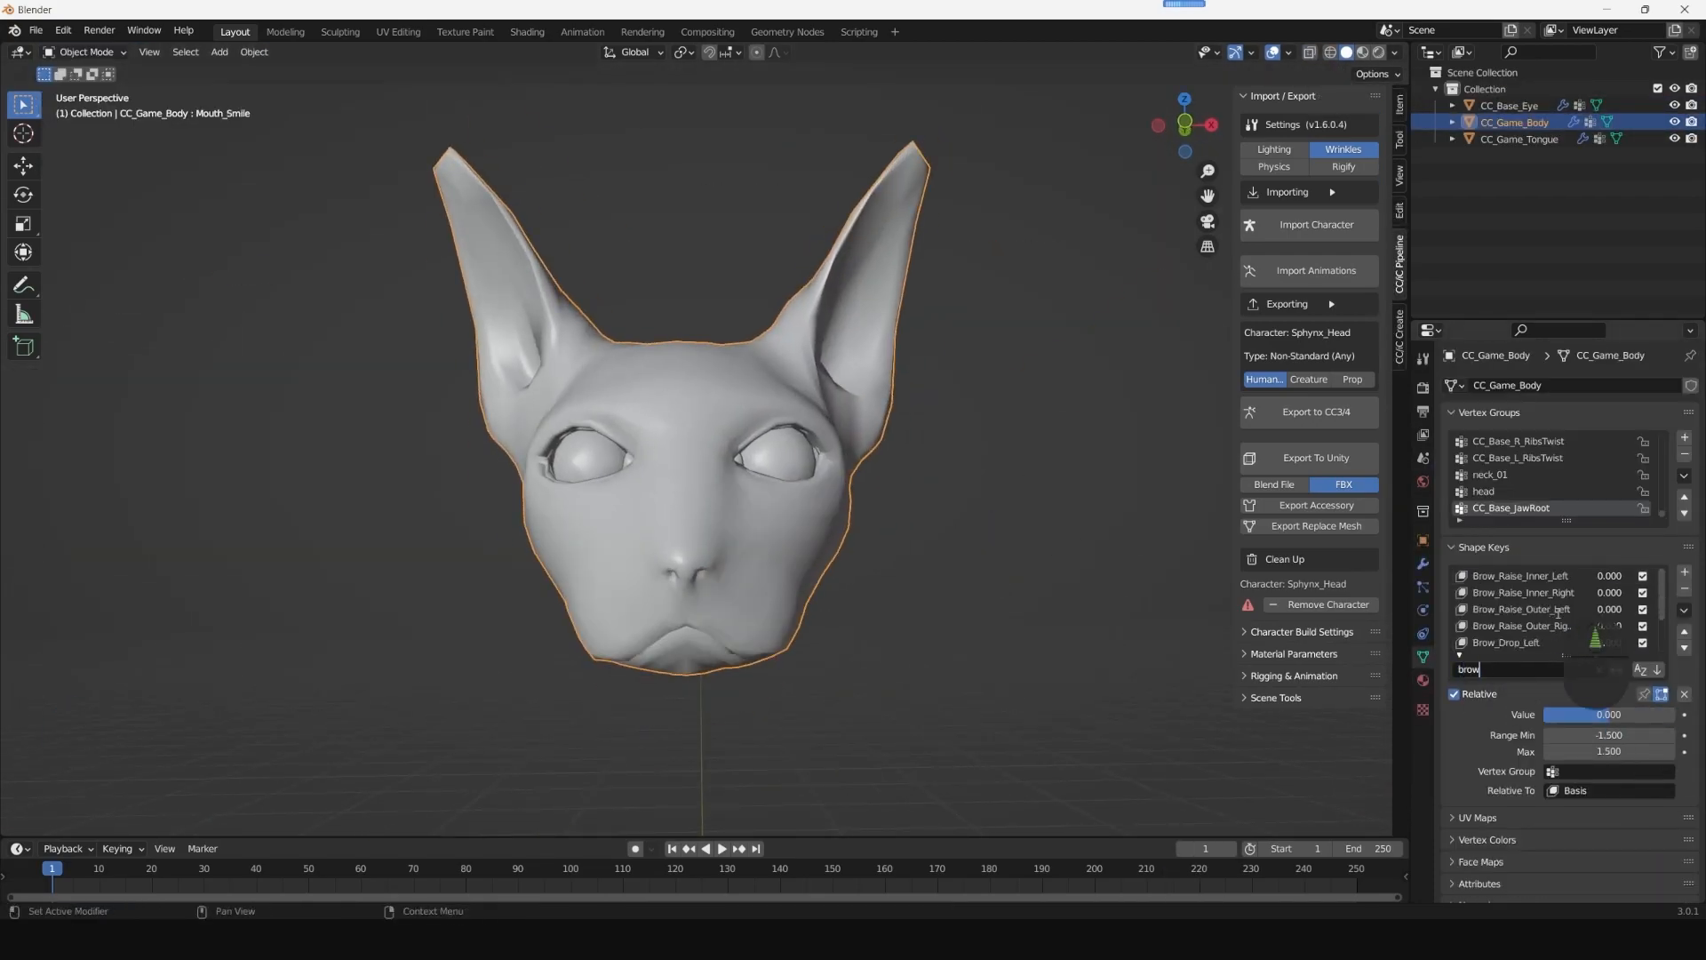
{"action": "left_click", "coordinate": [1684, 609]}
{"action": "left_click", "coordinate": [1625, 629]}
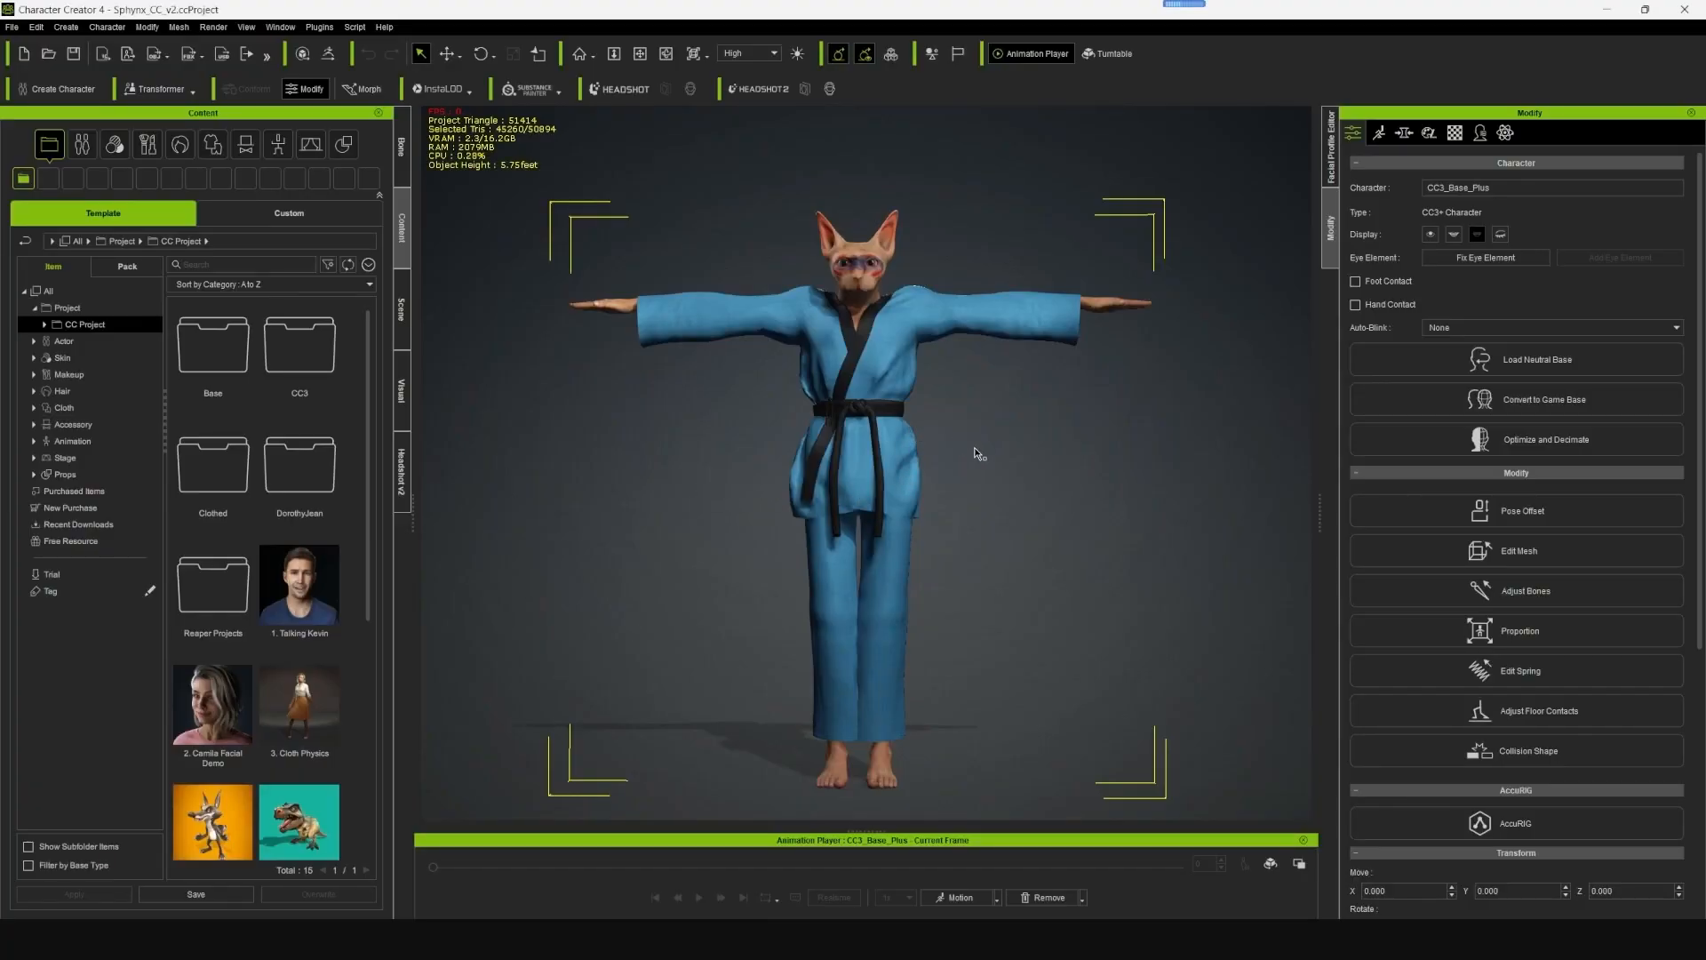
{"action": "left_click_drag", "start_coordinate": [1016, 415], "coordinate": [1012, 402], "text": "alt"}
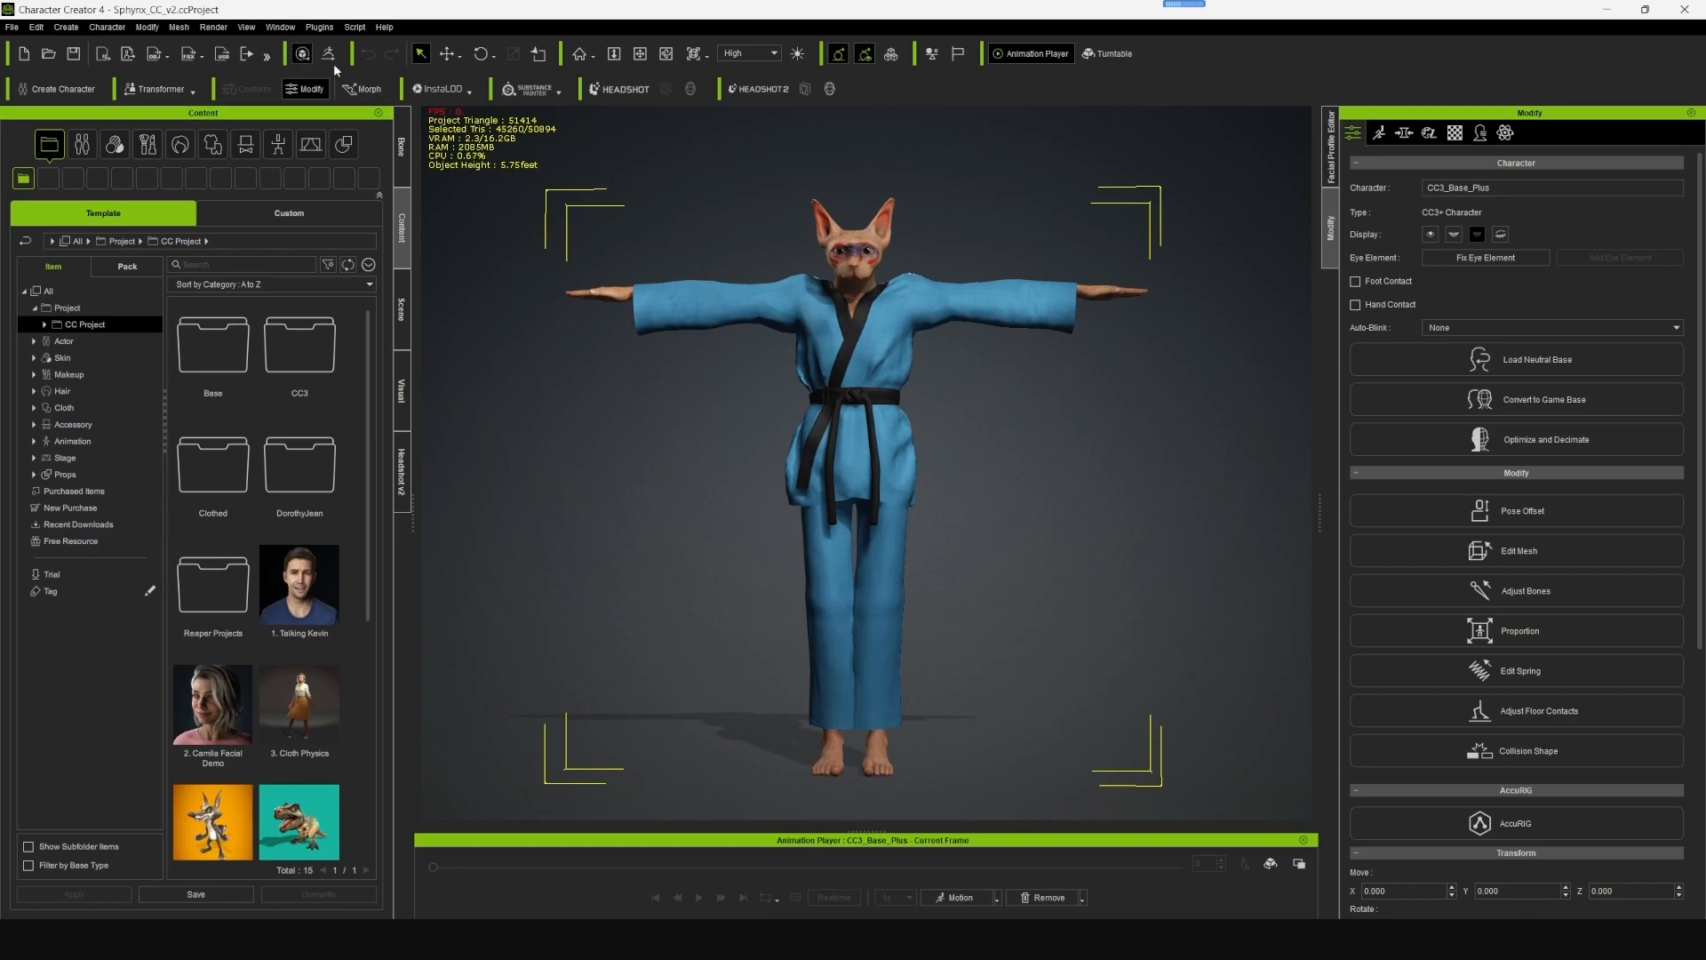
- Examine the clothed cat-headed character's attributes, its material list and the objects in the scene
{"action": "left_click_drag", "start_coordinate": [718, 424], "coordinate": [891, 413], "text": "alt"}
{"action": "left_click_drag", "start_coordinate": [1126, 461], "coordinate": [833, 467], "text": "alt"}
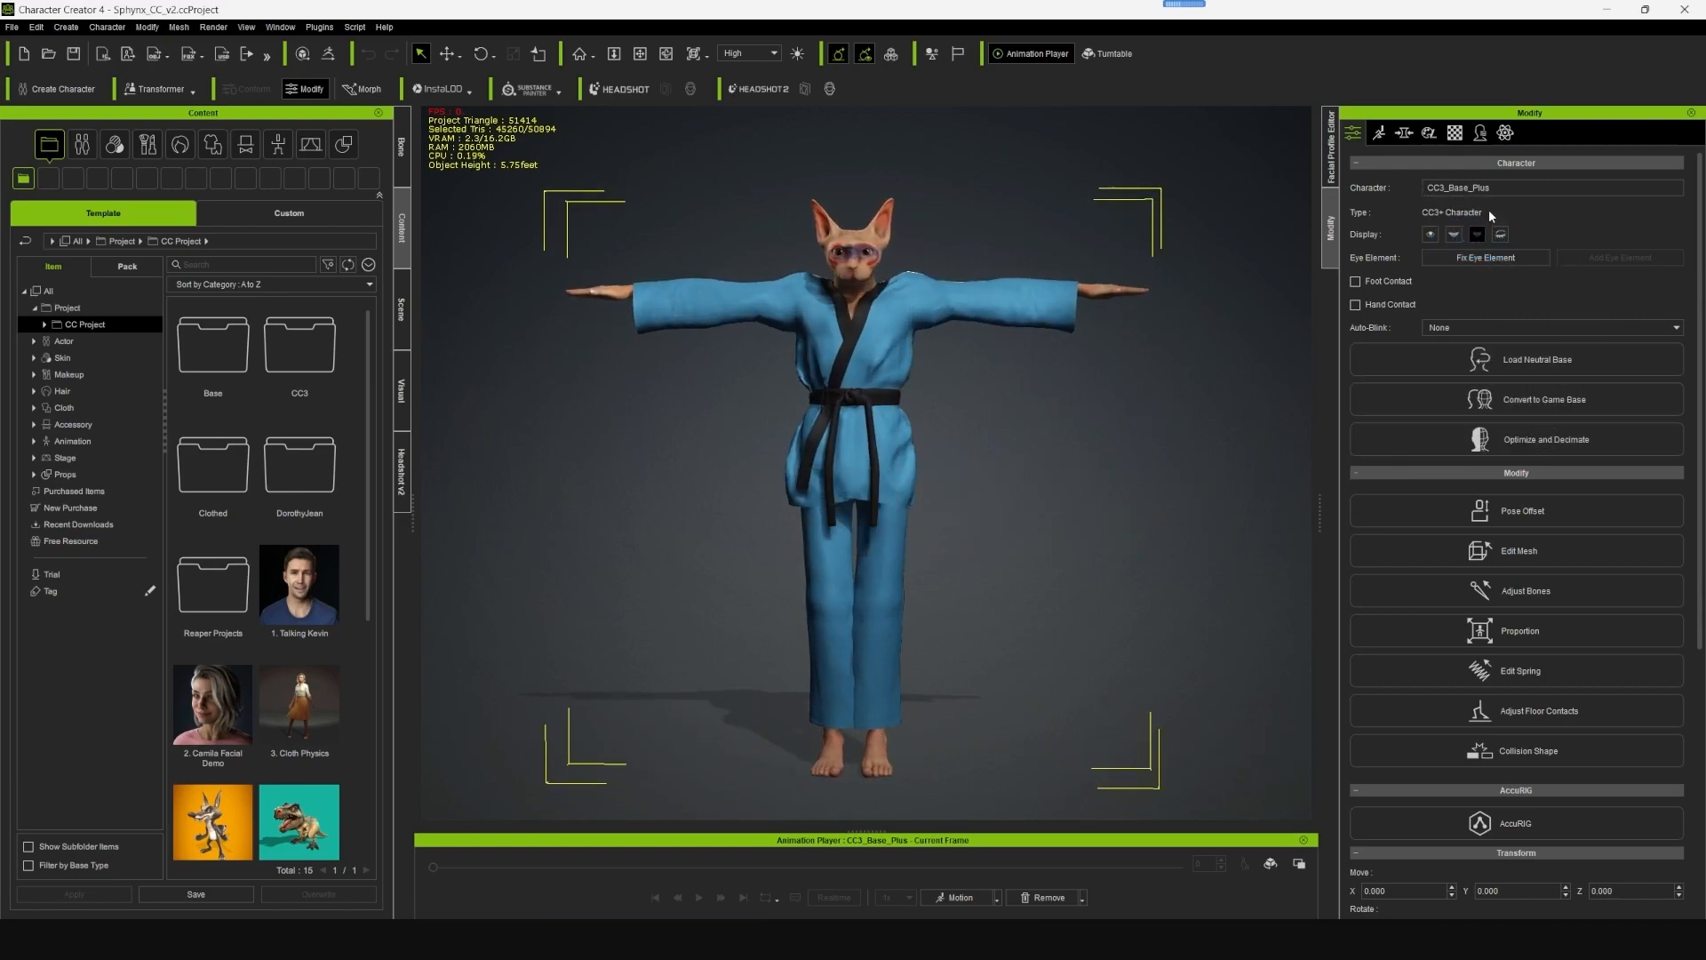
{"action": "left_click_drag", "start_coordinate": [1495, 187], "coordinate": [1387, 187]}
{"action": "left_click", "coordinate": [1004, 466]}
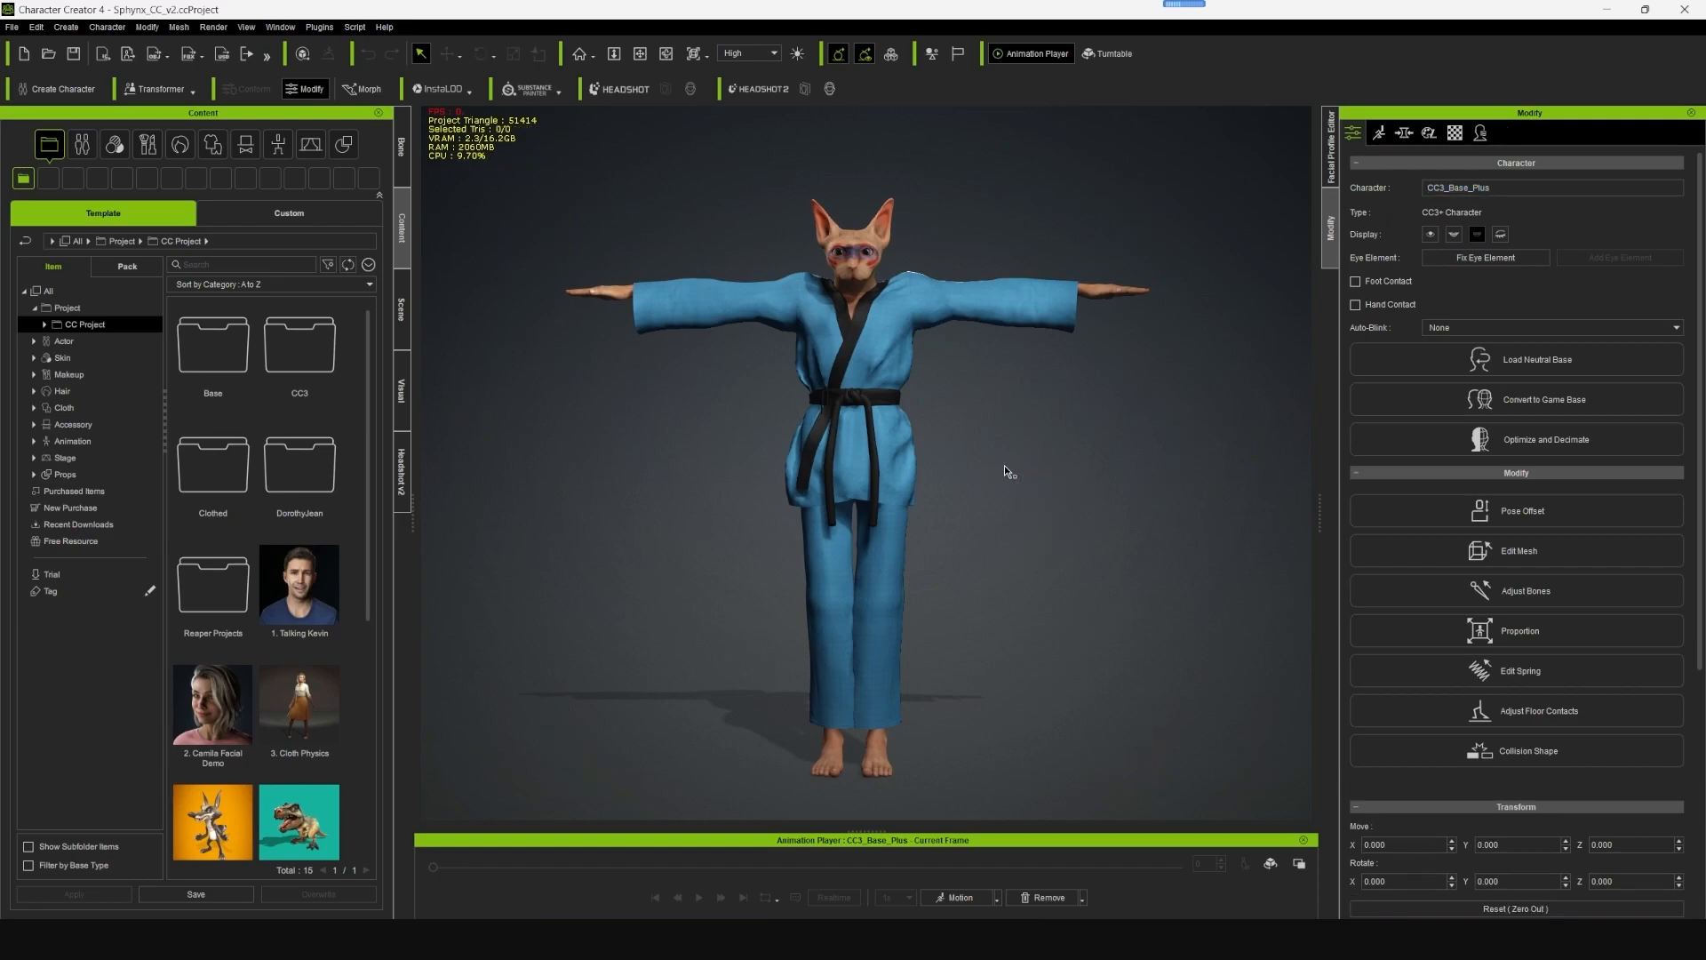
{"action": "left_click", "coordinate": [895, 331]}
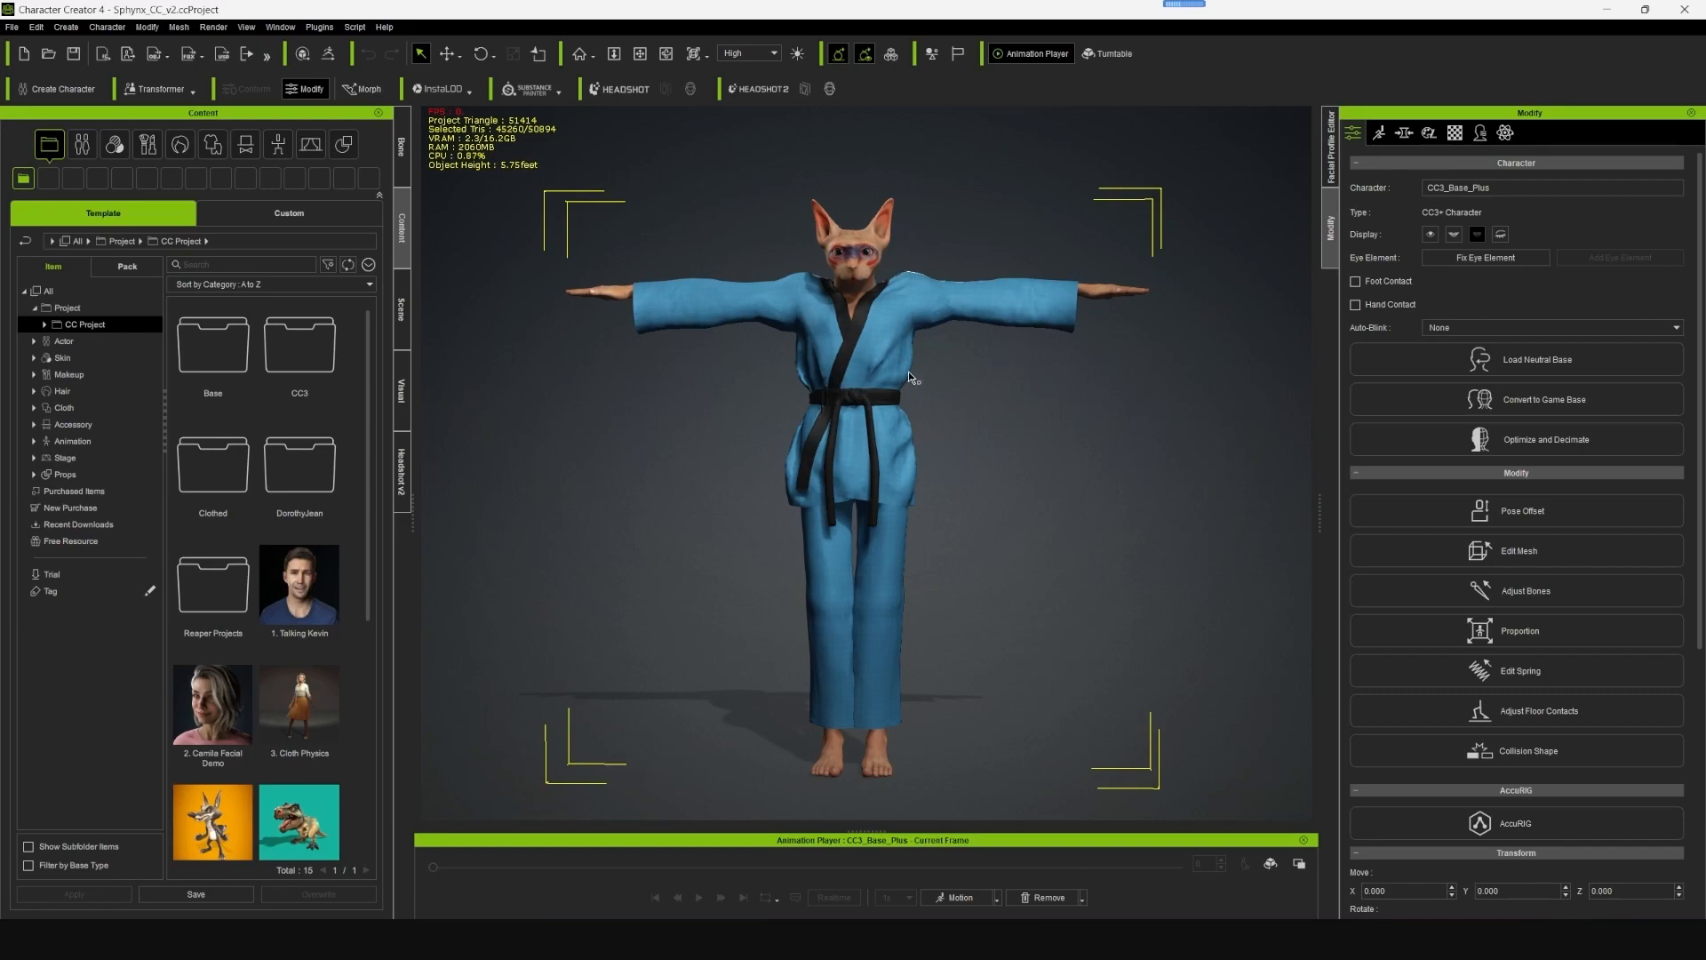
{"action": "left_click", "coordinate": [1455, 132]}
{"action": "scroll", "coordinate": [1431, 274], "scroll_direction": "down", "scroll_amount": 1}
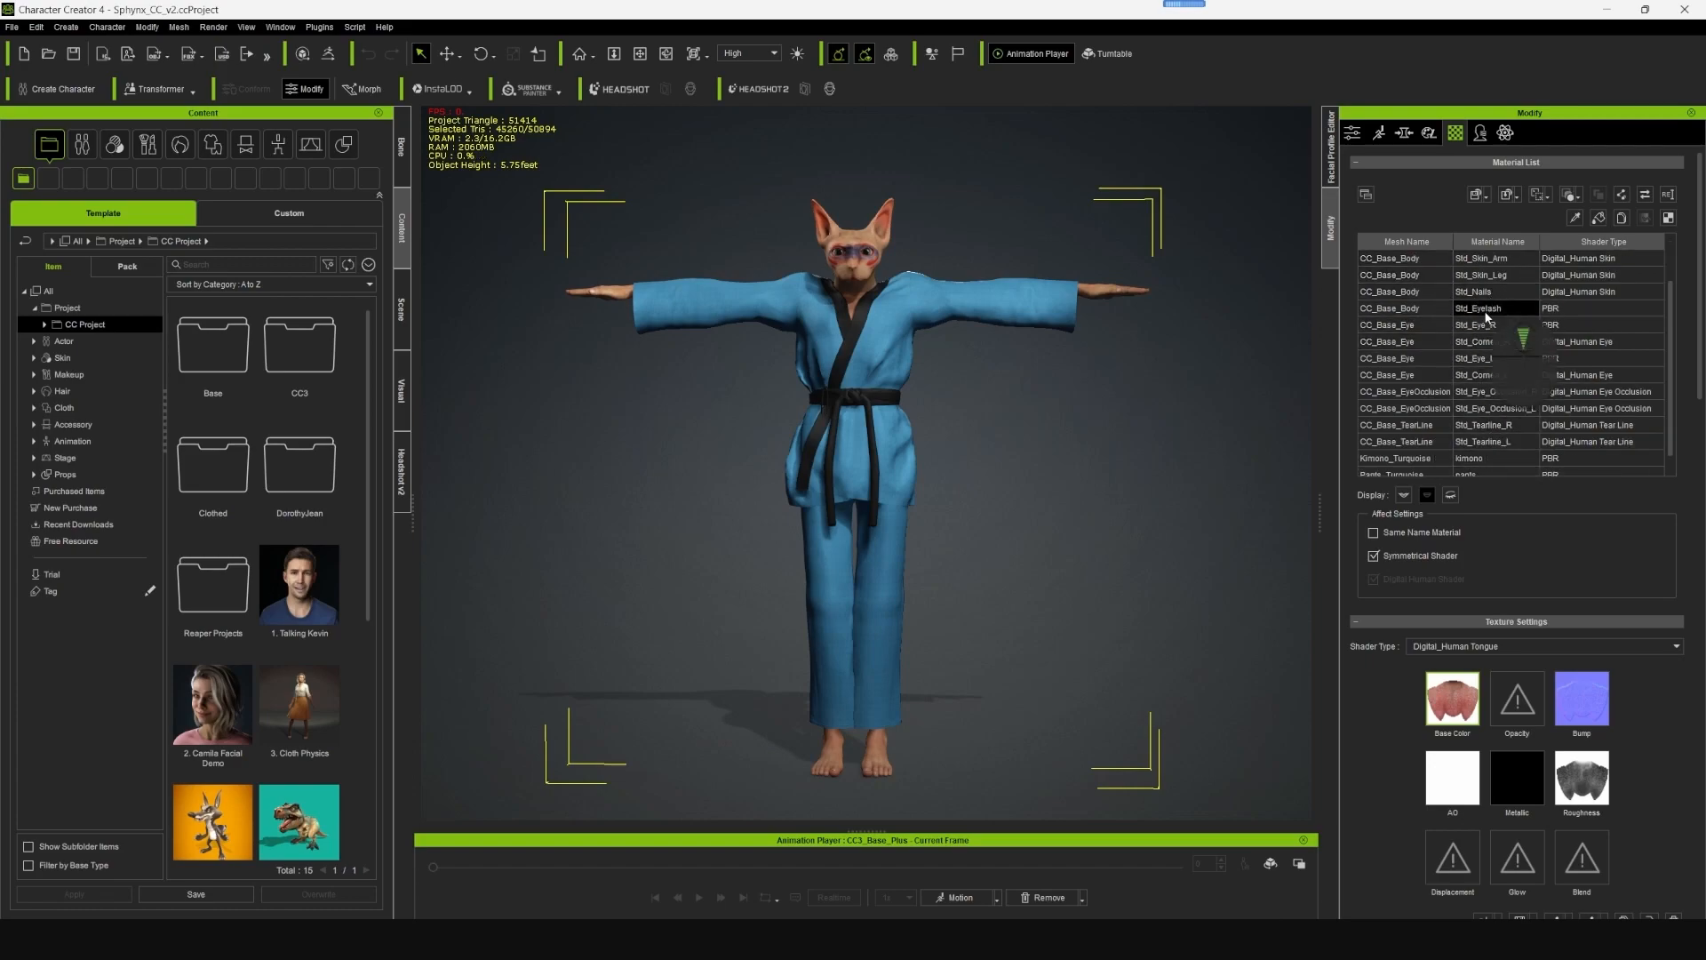
{"action": "scroll", "coordinate": [1479, 322], "scroll_direction": "down", "scroll_amount": 2}
{"action": "scroll", "coordinate": [1478, 314], "scroll_direction": "up", "scroll_amount": 3}
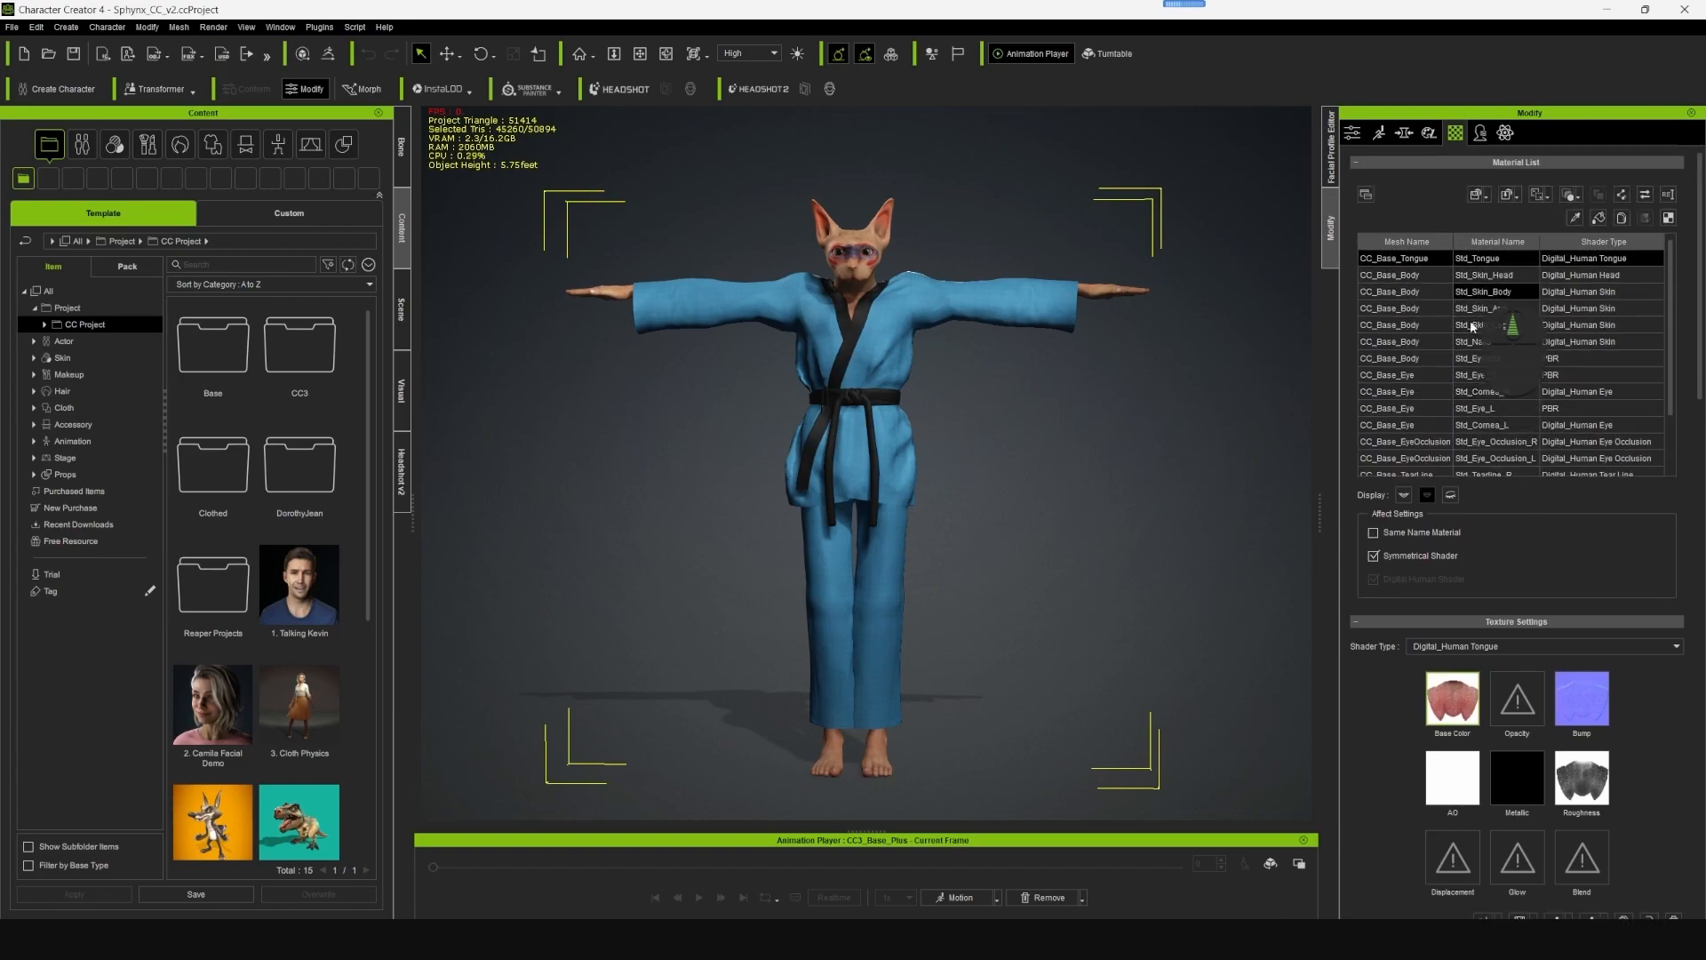
{"action": "left_click", "coordinate": [1353, 133]}
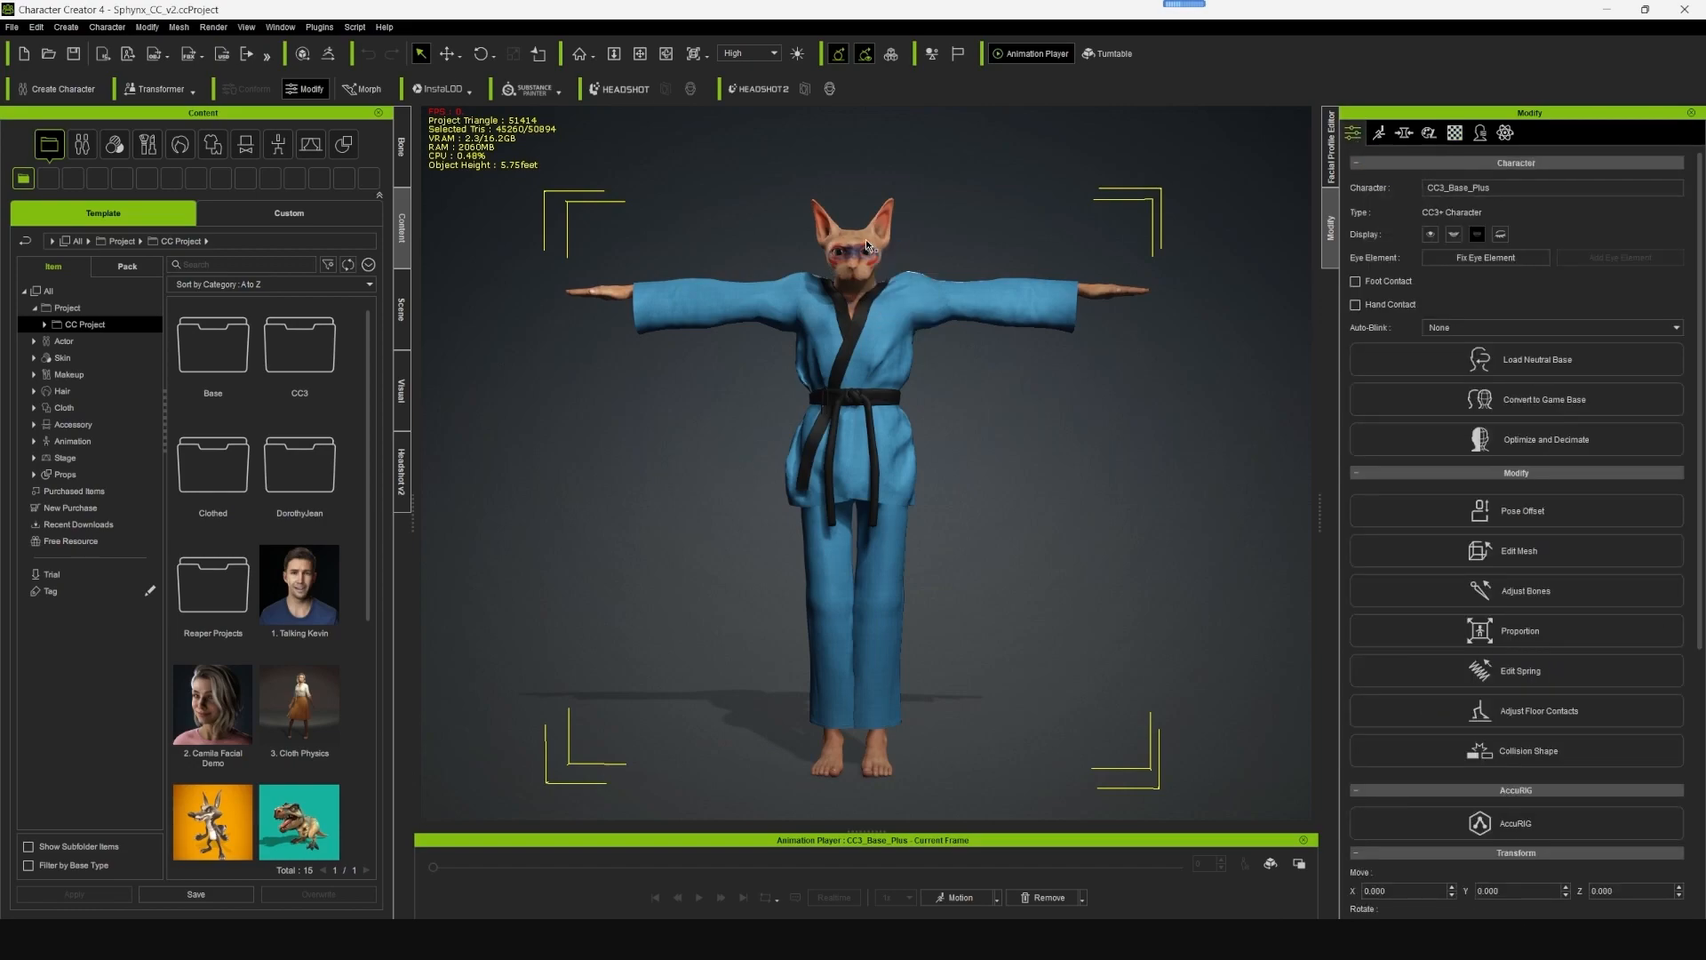
{"action": "left_click", "coordinate": [401, 310]}
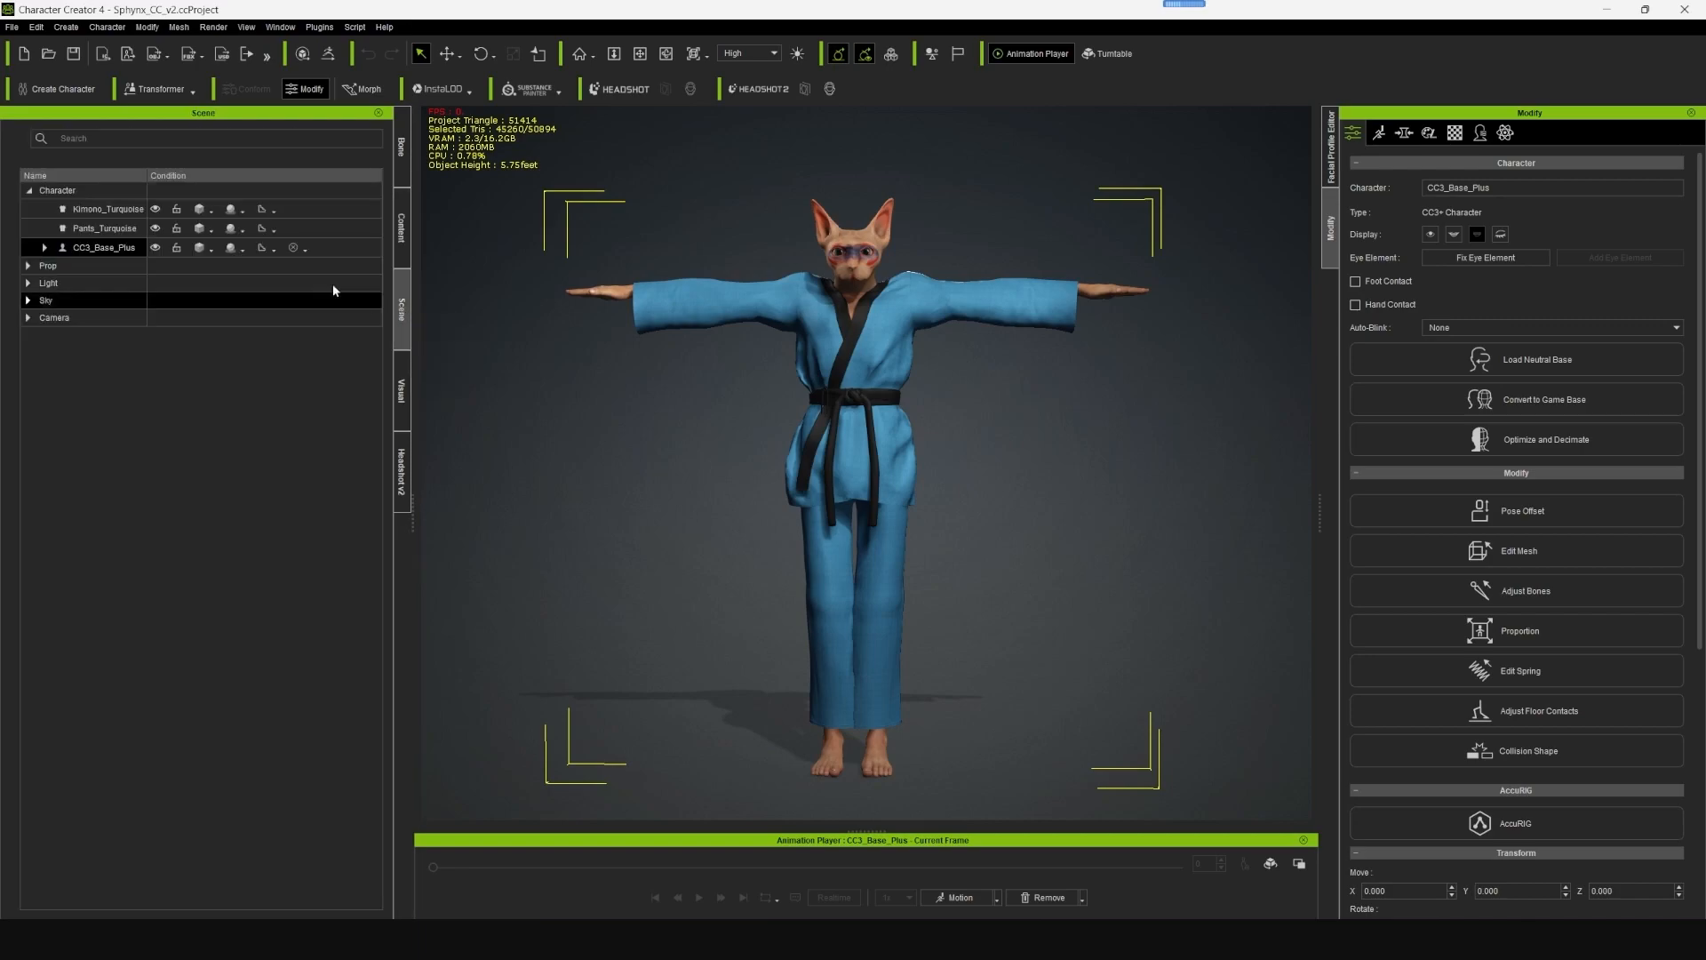
{"action": "left_click_drag", "start_coordinate": [1079, 497], "coordinate": [1065, 515], "text": "alt"}
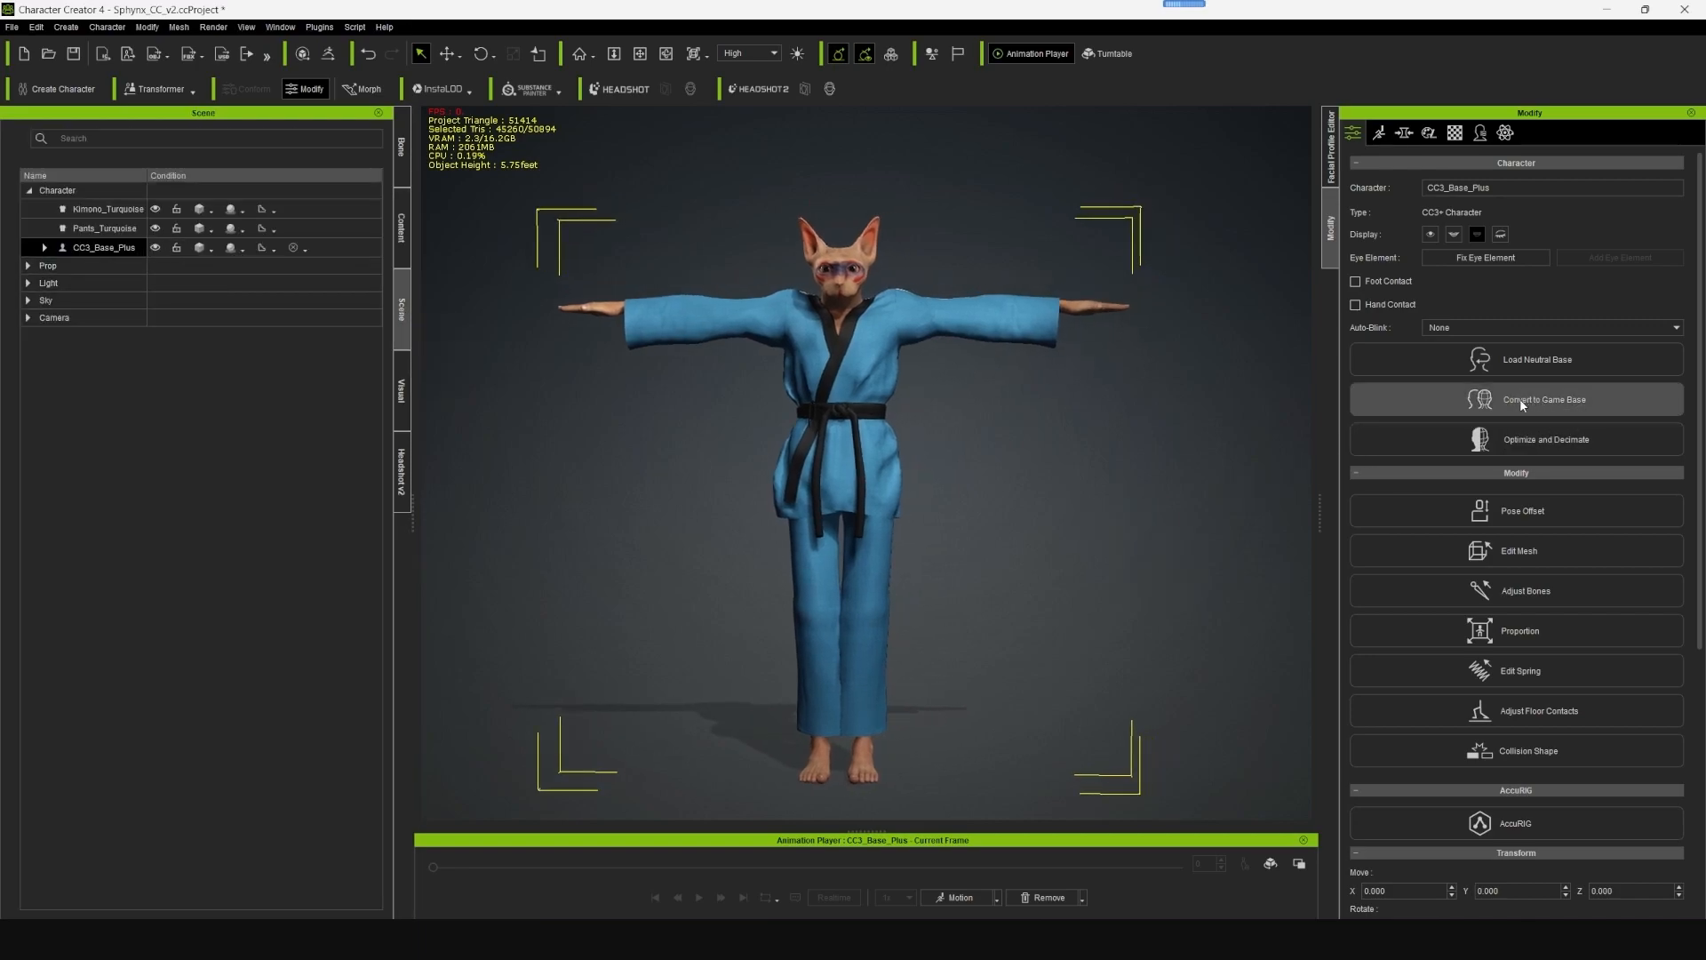
- Convert the character to Game Base using the Single Material UV type and accept the skin weight override
{"action": "left_click", "coordinate": [1519, 398]}
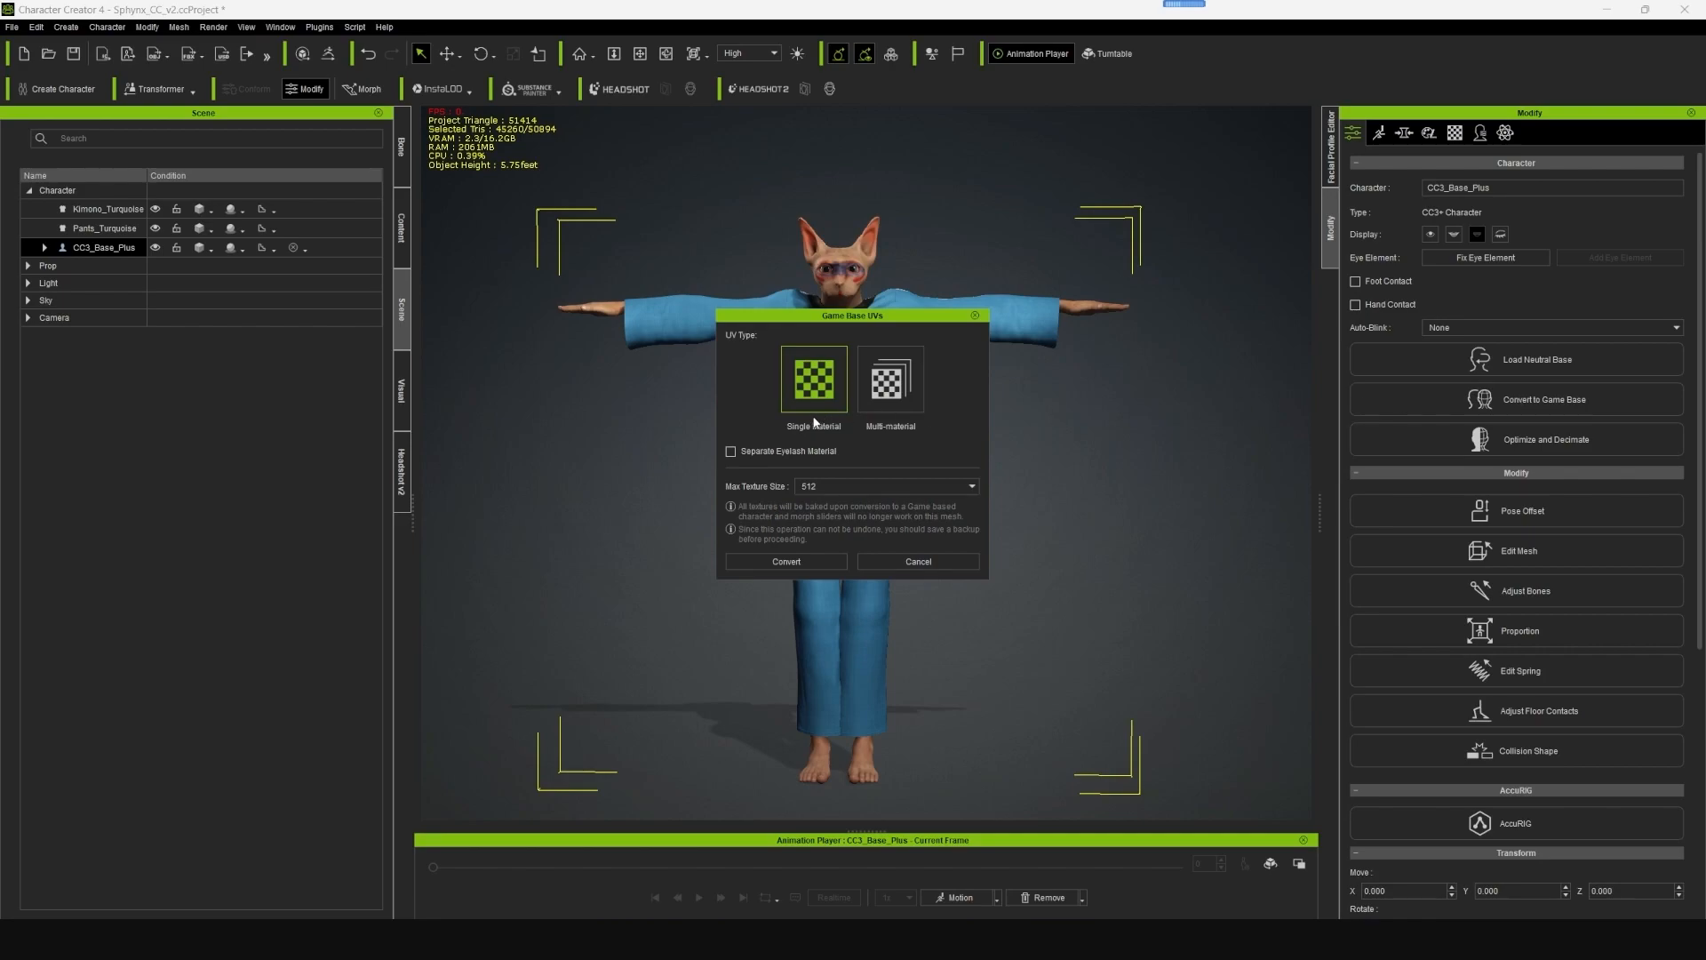
{"action": "left_click", "coordinate": [816, 529]}
{"action": "left_click", "coordinate": [787, 562]}
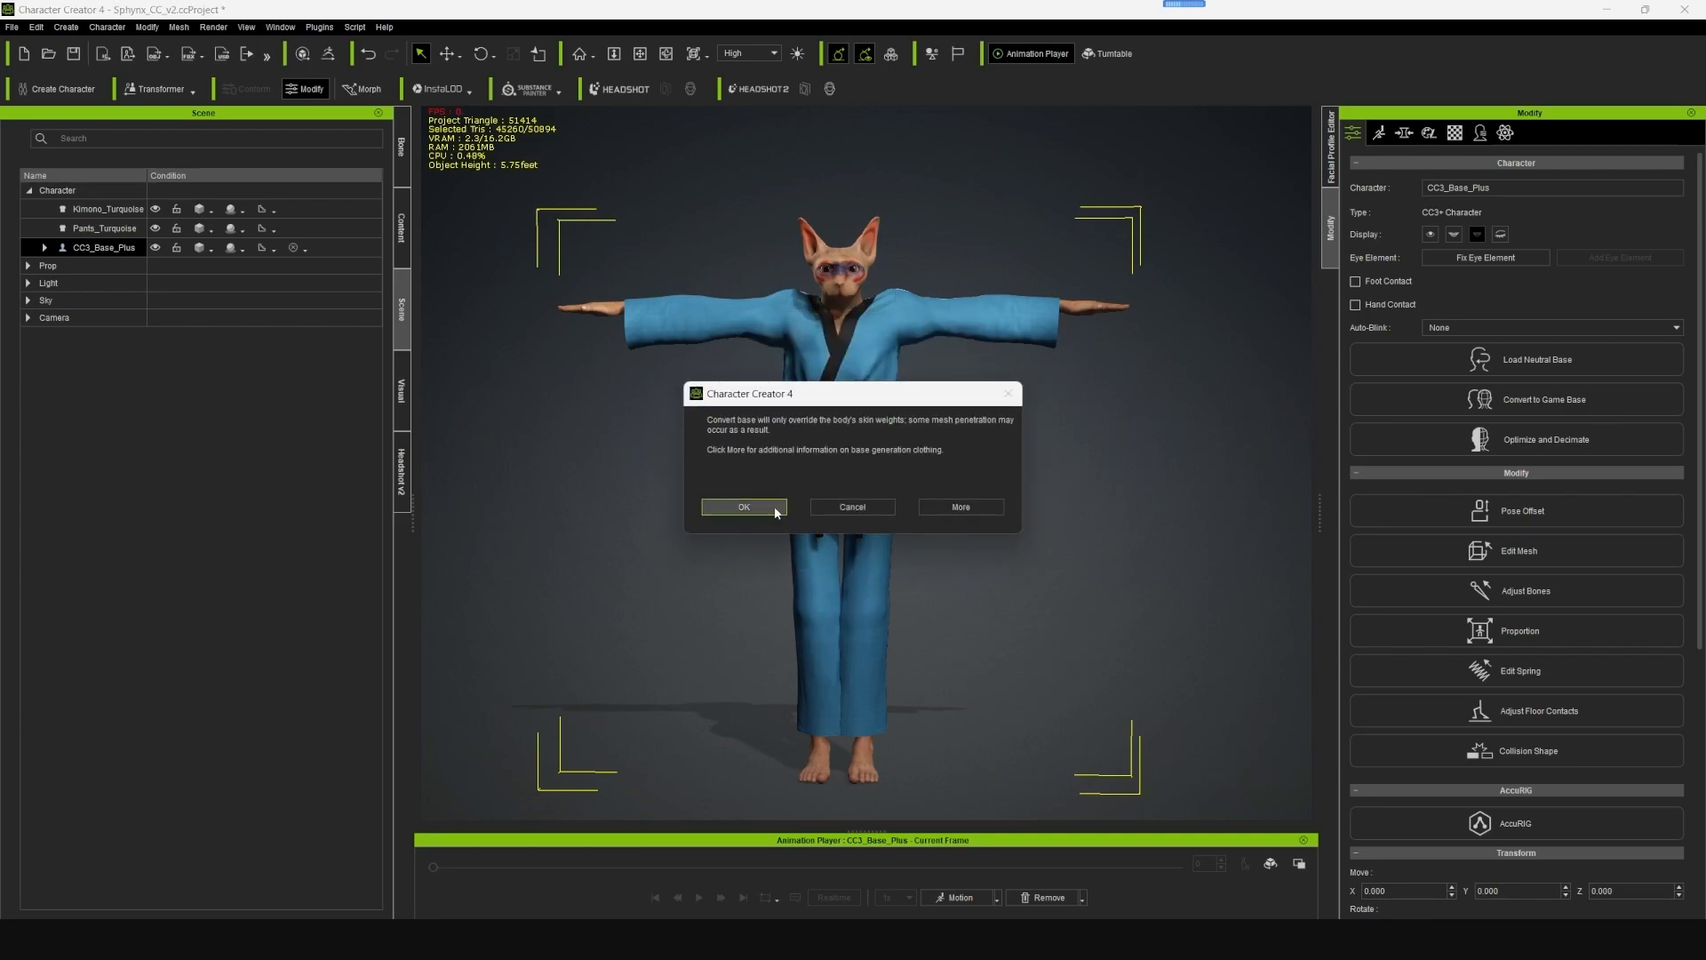
{"action": "left_click", "coordinate": [745, 507]}
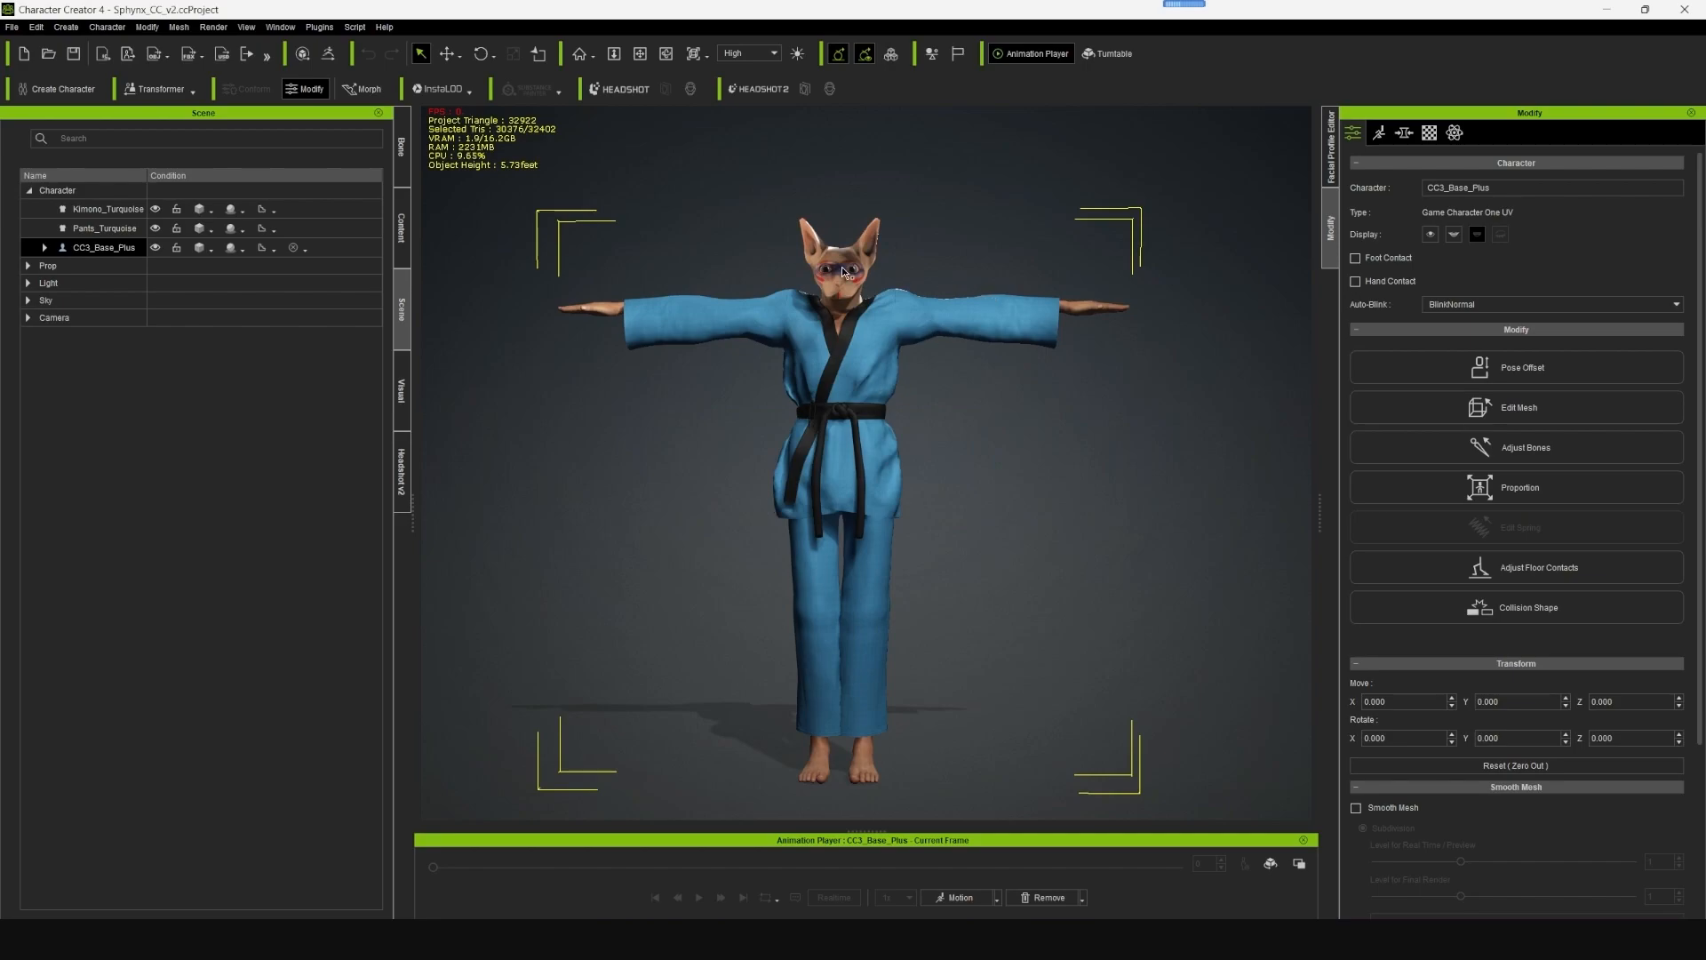
- Remove the bump texture from the character's Ga_Skin_Body material
{"action": "scroll", "coordinate": [750, 428], "scroll_direction": "up", "scroll_amount": 5}
{"action": "left_click", "coordinate": [1429, 132]}
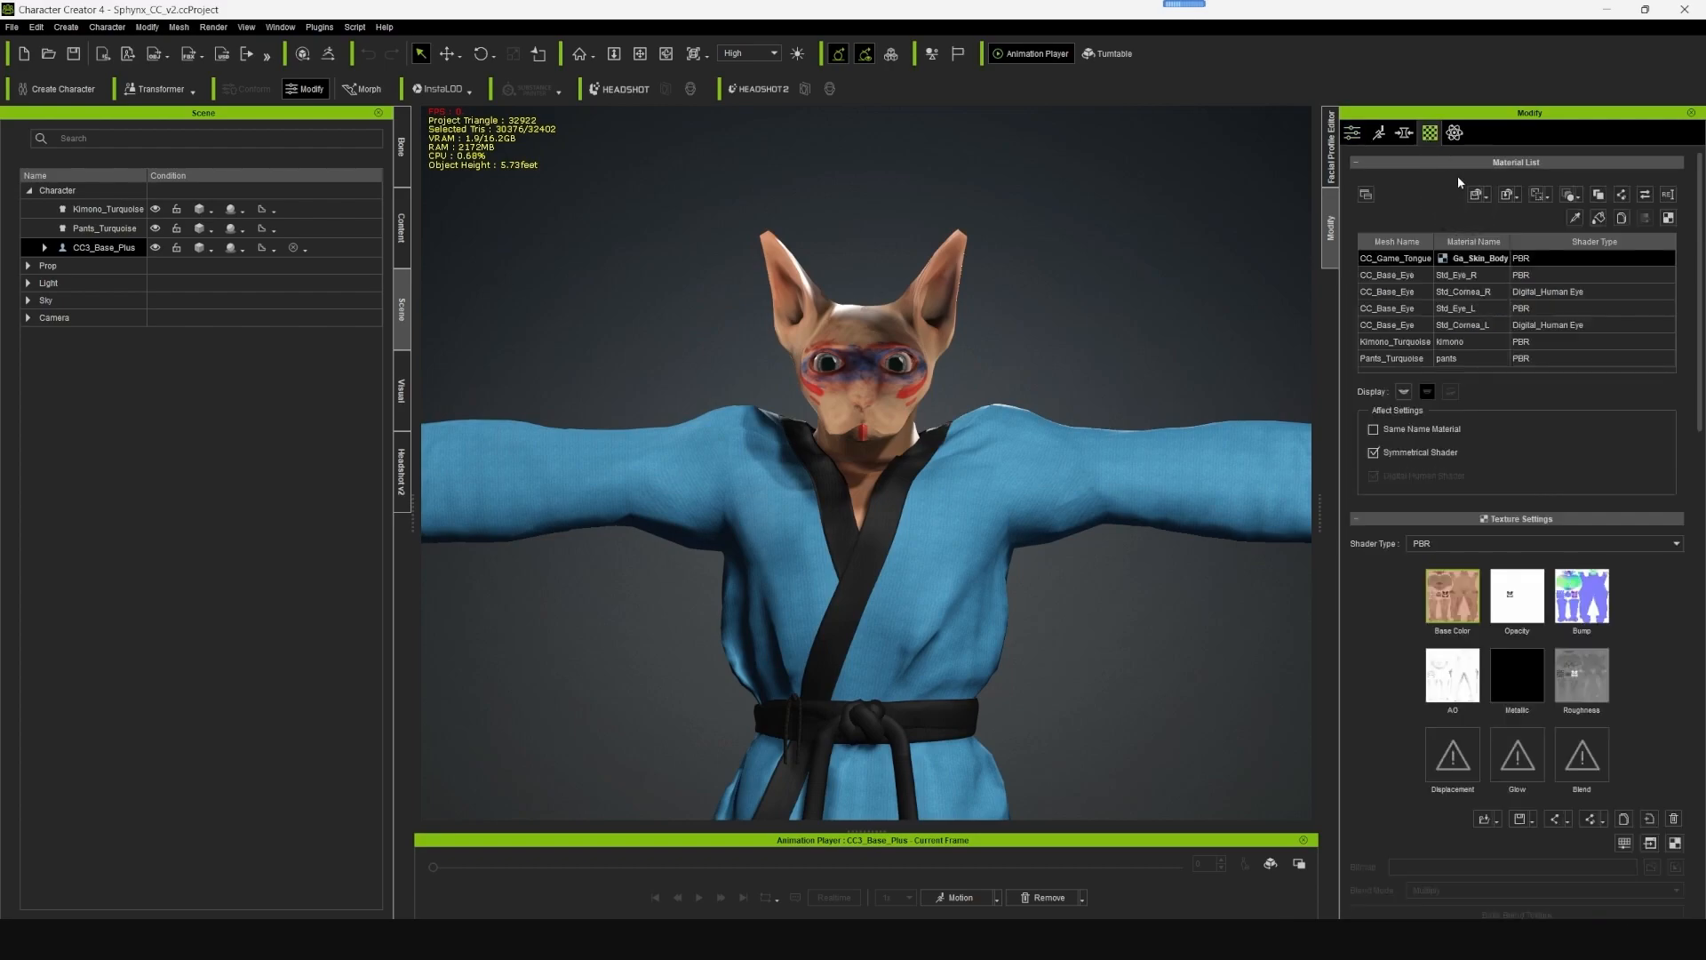
{"action": "left_click", "coordinate": [1575, 218]}
{"action": "left_click", "coordinate": [871, 338]}
{"action": "left_click", "coordinate": [1598, 602]}
{"action": "left_click", "coordinate": [1673, 819]}
- Delete the turquoise kimono and the turquoise pants from the character
{"action": "left_click", "coordinate": [912, 366]}
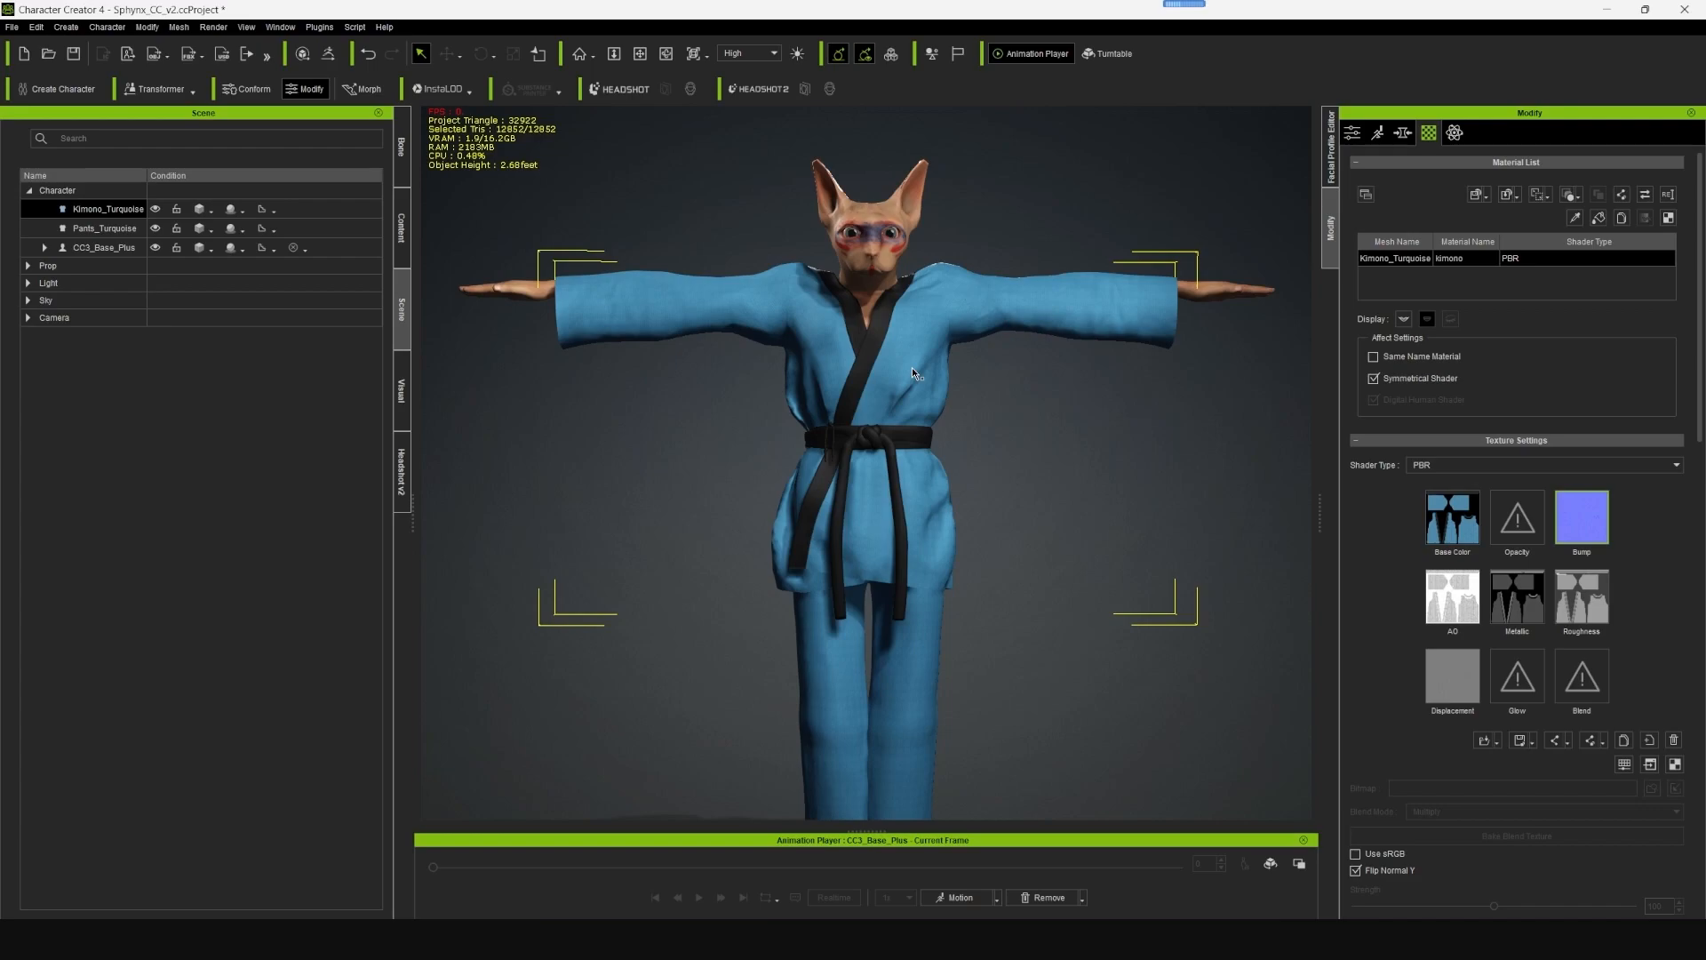
{"action": "key", "text": "Delete"}
{"action": "left_click", "coordinate": [933, 537]}
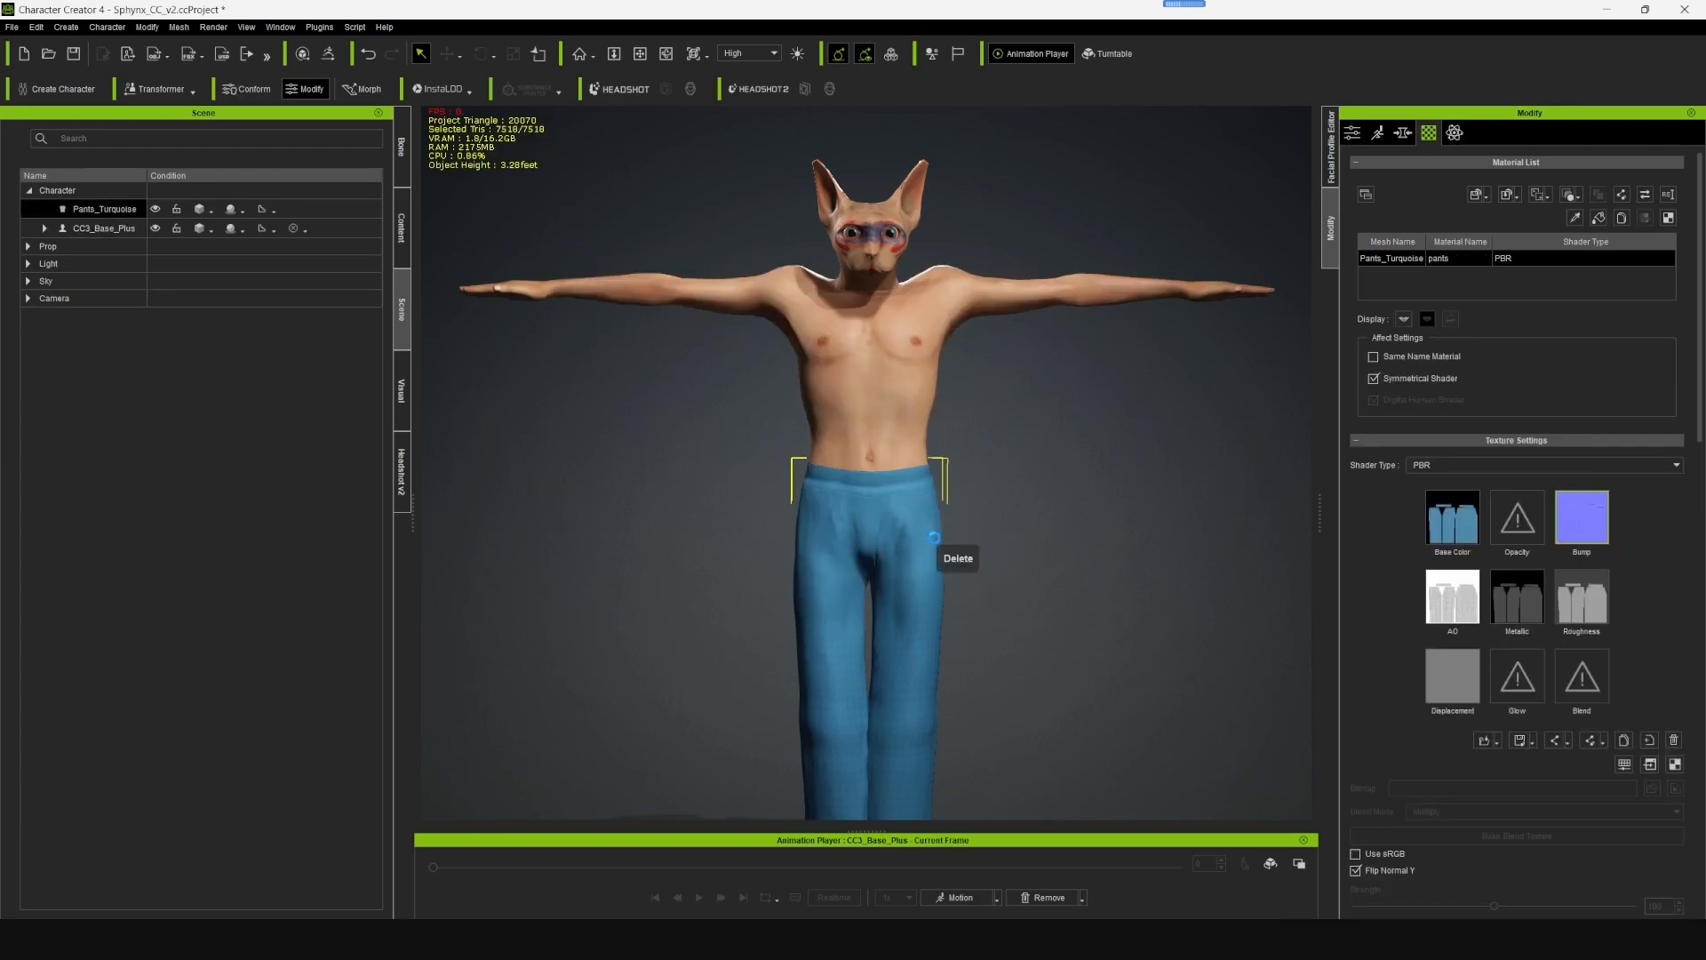
{"action": "key", "text": "Delete"}
{"action": "scroll", "coordinate": [1056, 484], "scroll_direction": "down", "scroll_amount": 2}
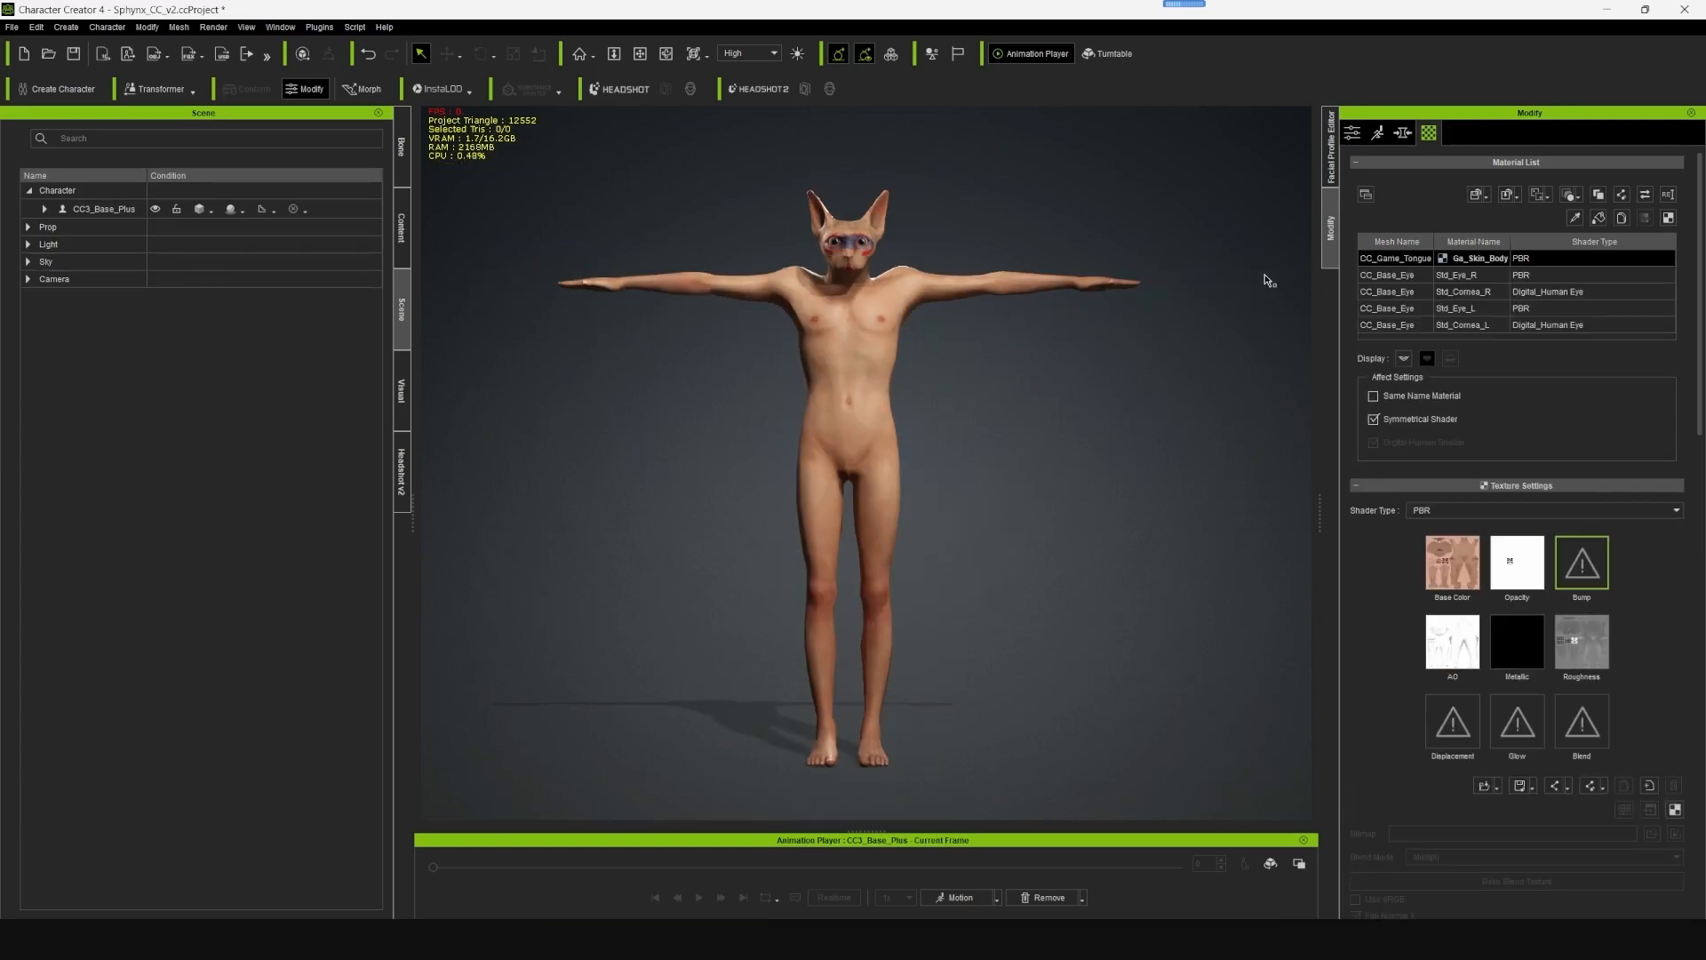
- Merge the materials of the tongue, body and eye meshes by UV, with a bake texture size of 4096
{"action": "left_click", "coordinate": [1398, 291]}
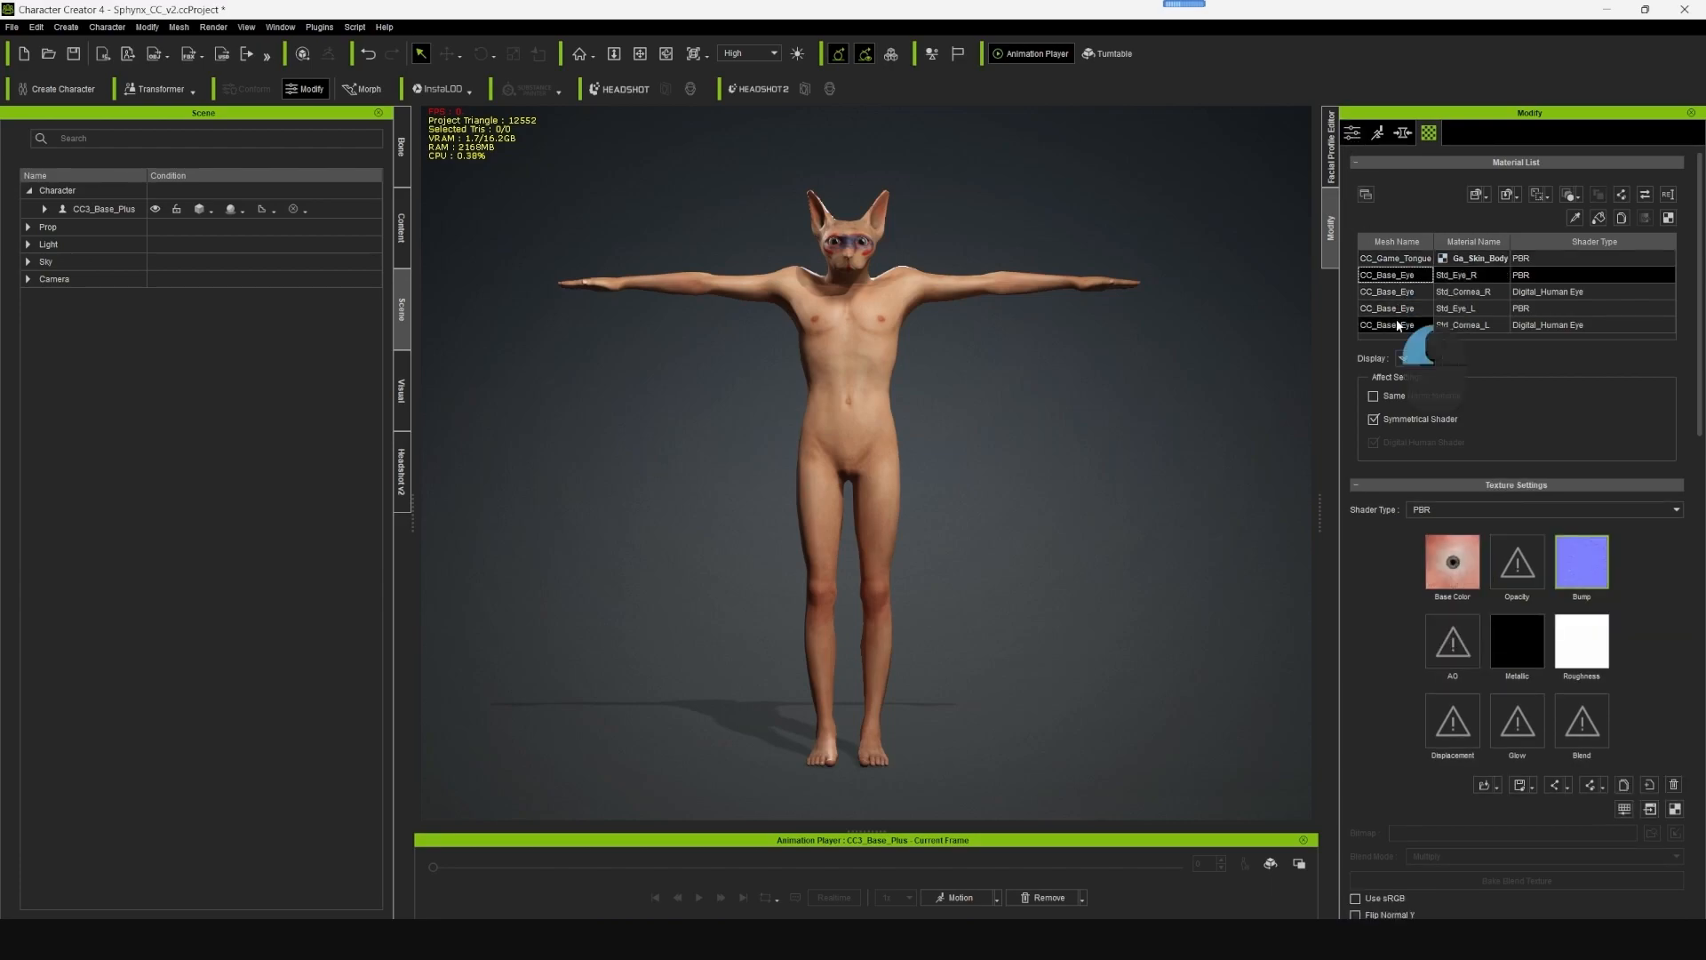
{"action": "left_click", "coordinate": [1414, 259]}
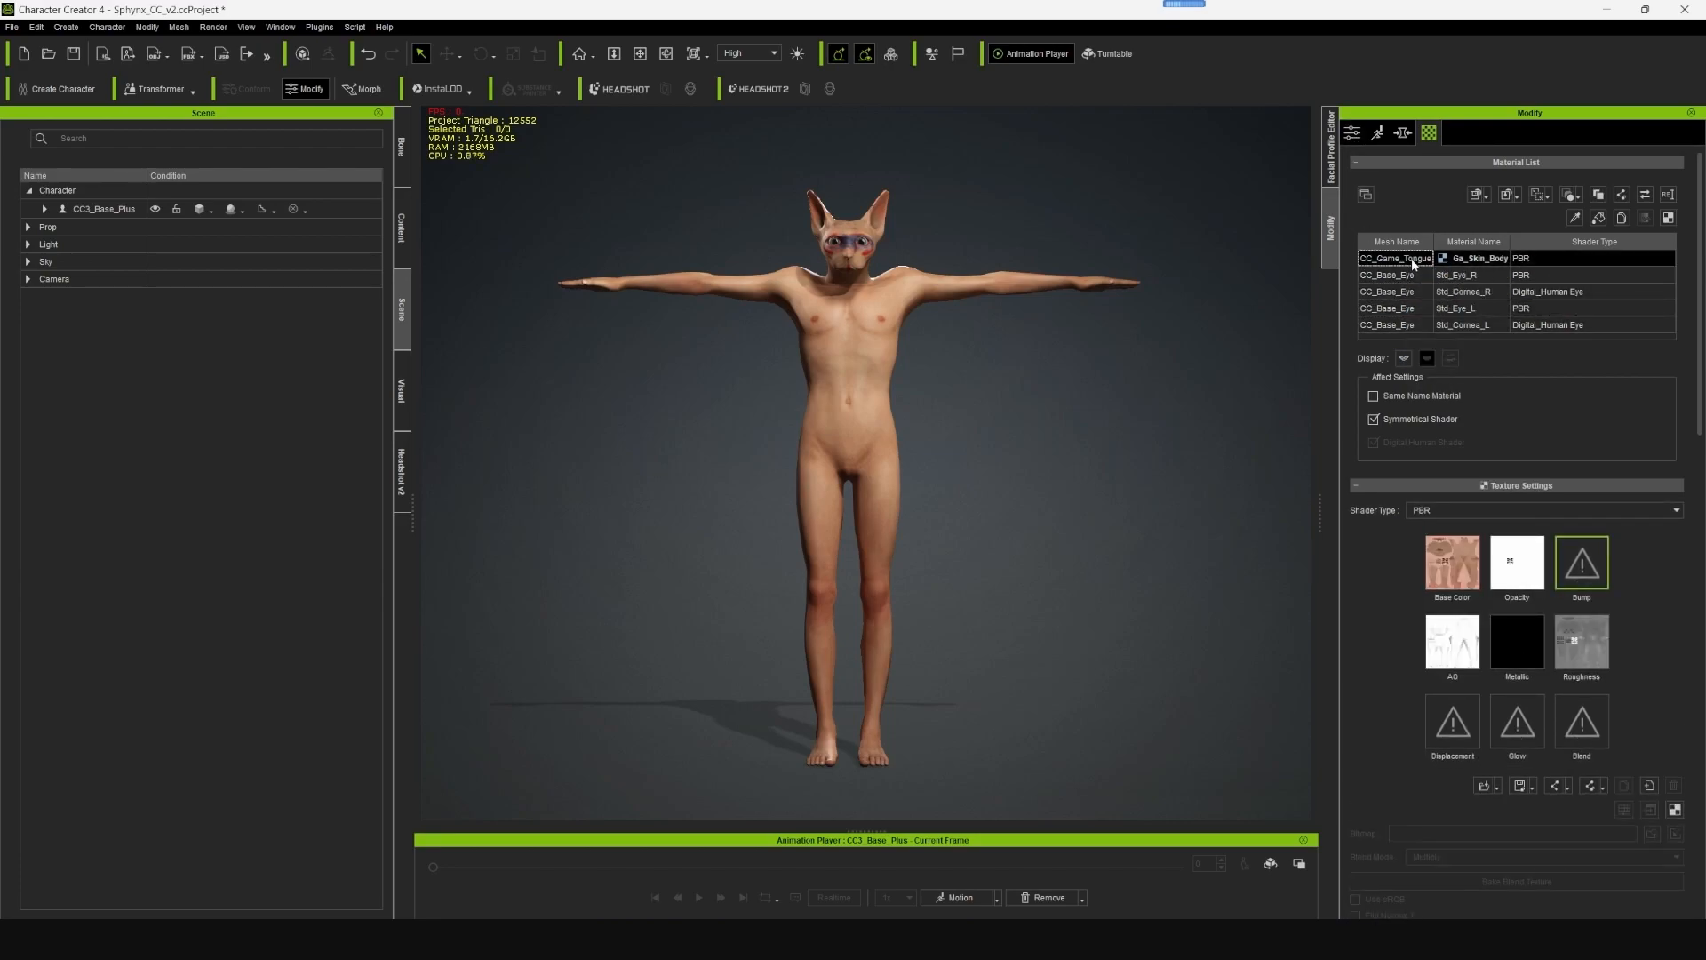
{"action": "left_click", "coordinate": [1578, 199]}
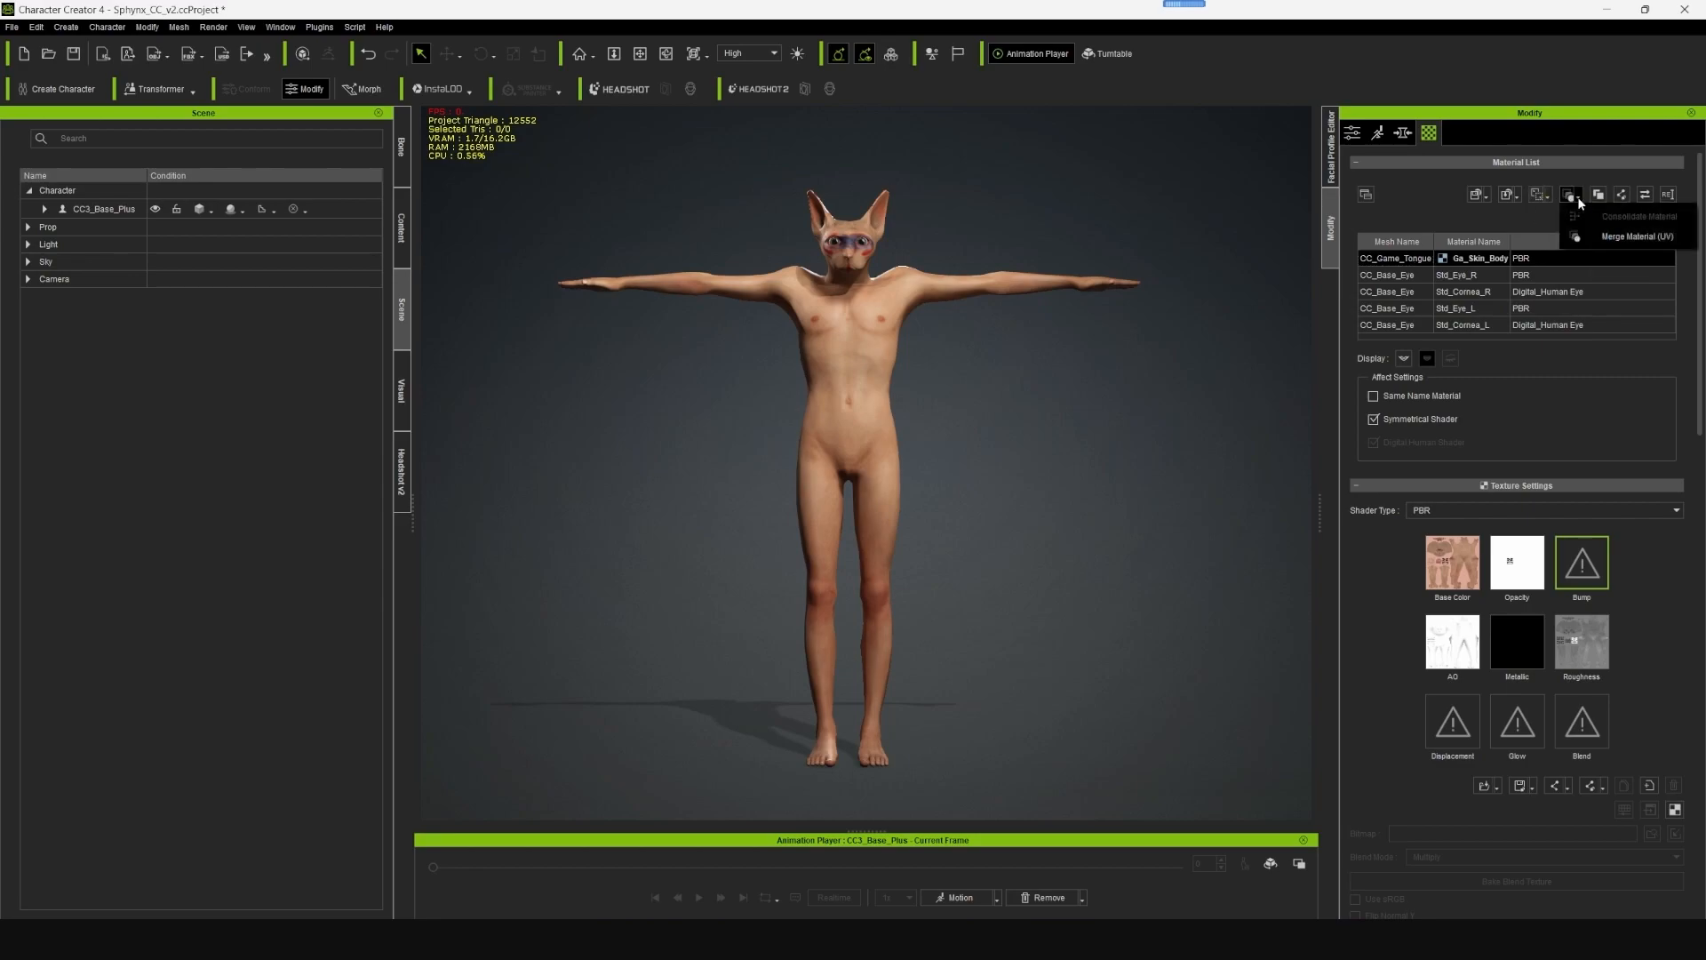
{"action": "left_click", "coordinate": [1619, 237]}
{"action": "left_click", "coordinate": [893, 484]}
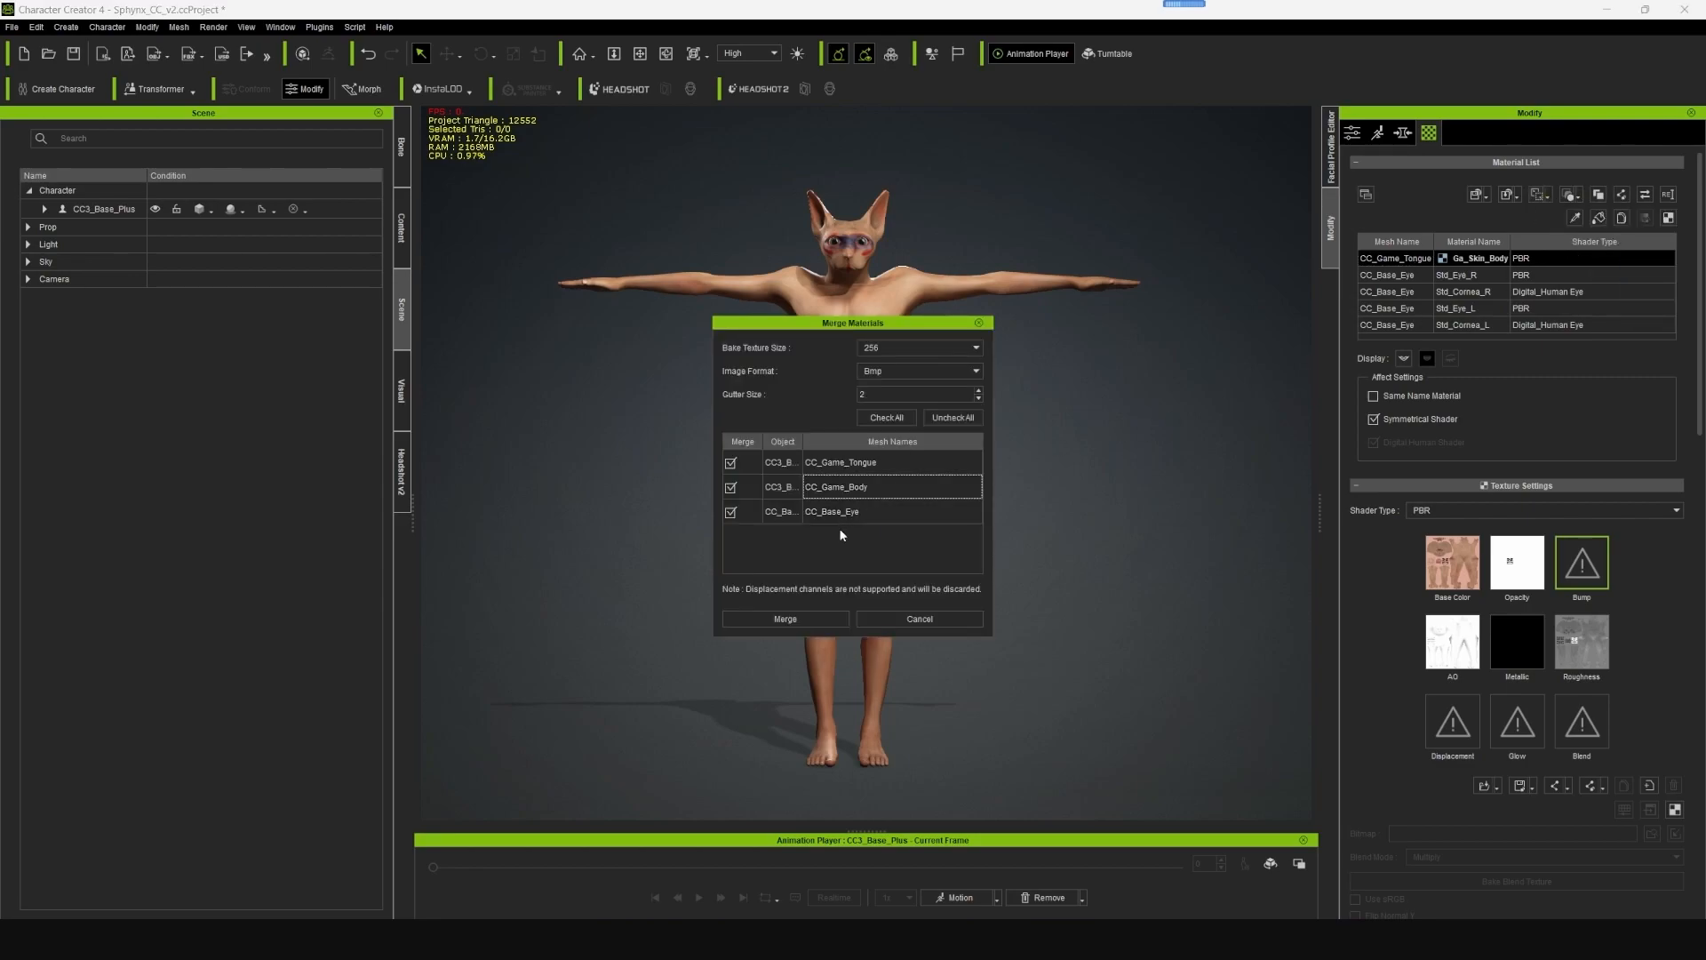
{"action": "left_click", "coordinate": [898, 346]}
{"action": "left_click", "coordinate": [895, 361]}
{"action": "left_click", "coordinate": [891, 372]}
{"action": "left_click", "coordinate": [879, 418]}
{"action": "left_click", "coordinate": [862, 484]}
{"action": "left_click", "coordinate": [776, 620]}
{"action": "left_click", "coordinate": [850, 501]}
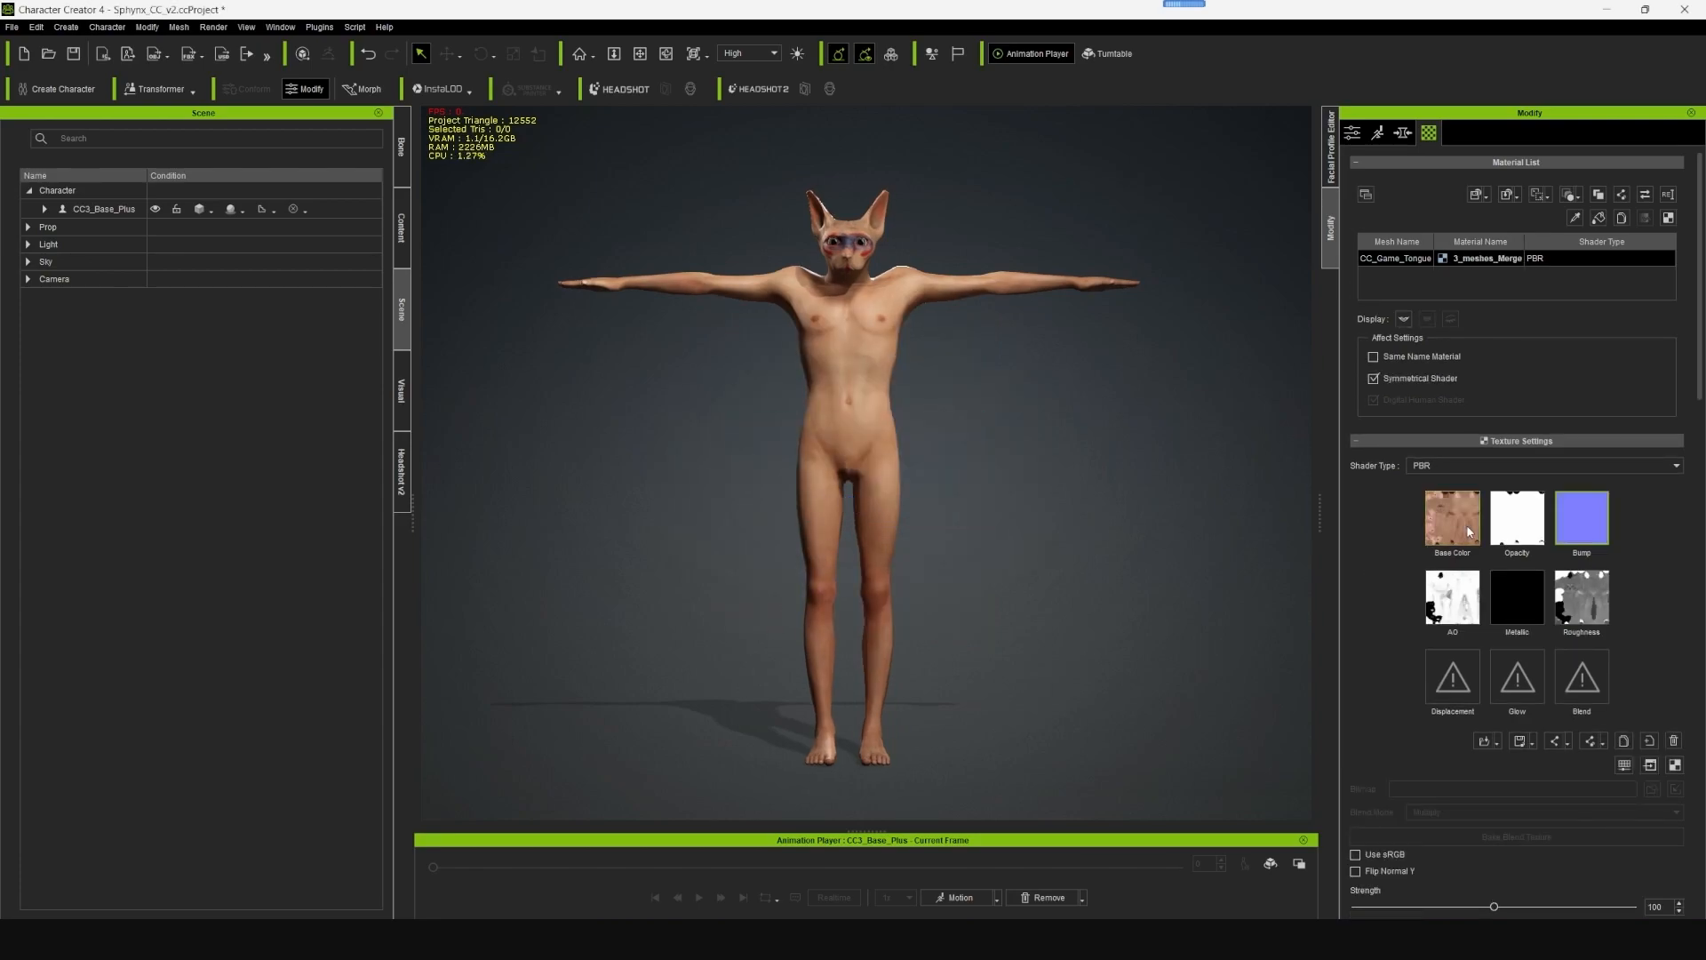
- Examine the merged base color texture and check the character's head up close from several angles
{"action": "mouse_move", "coordinate": [1466, 529]}
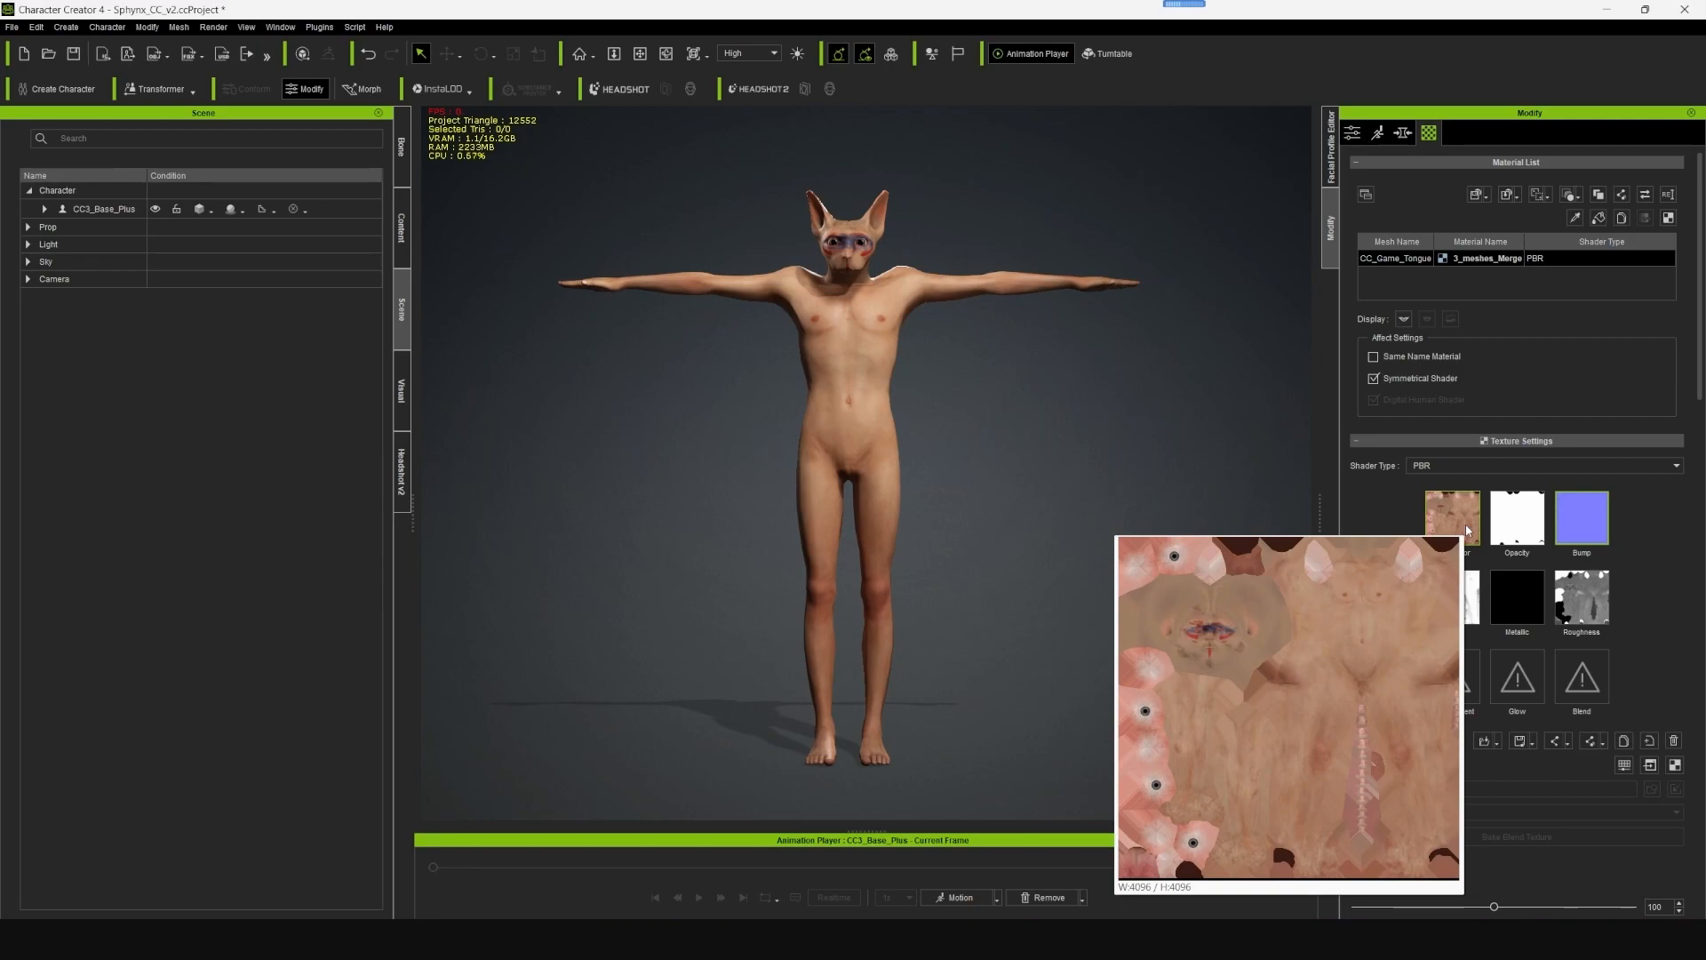
{"action": "key", "text": "alt"}
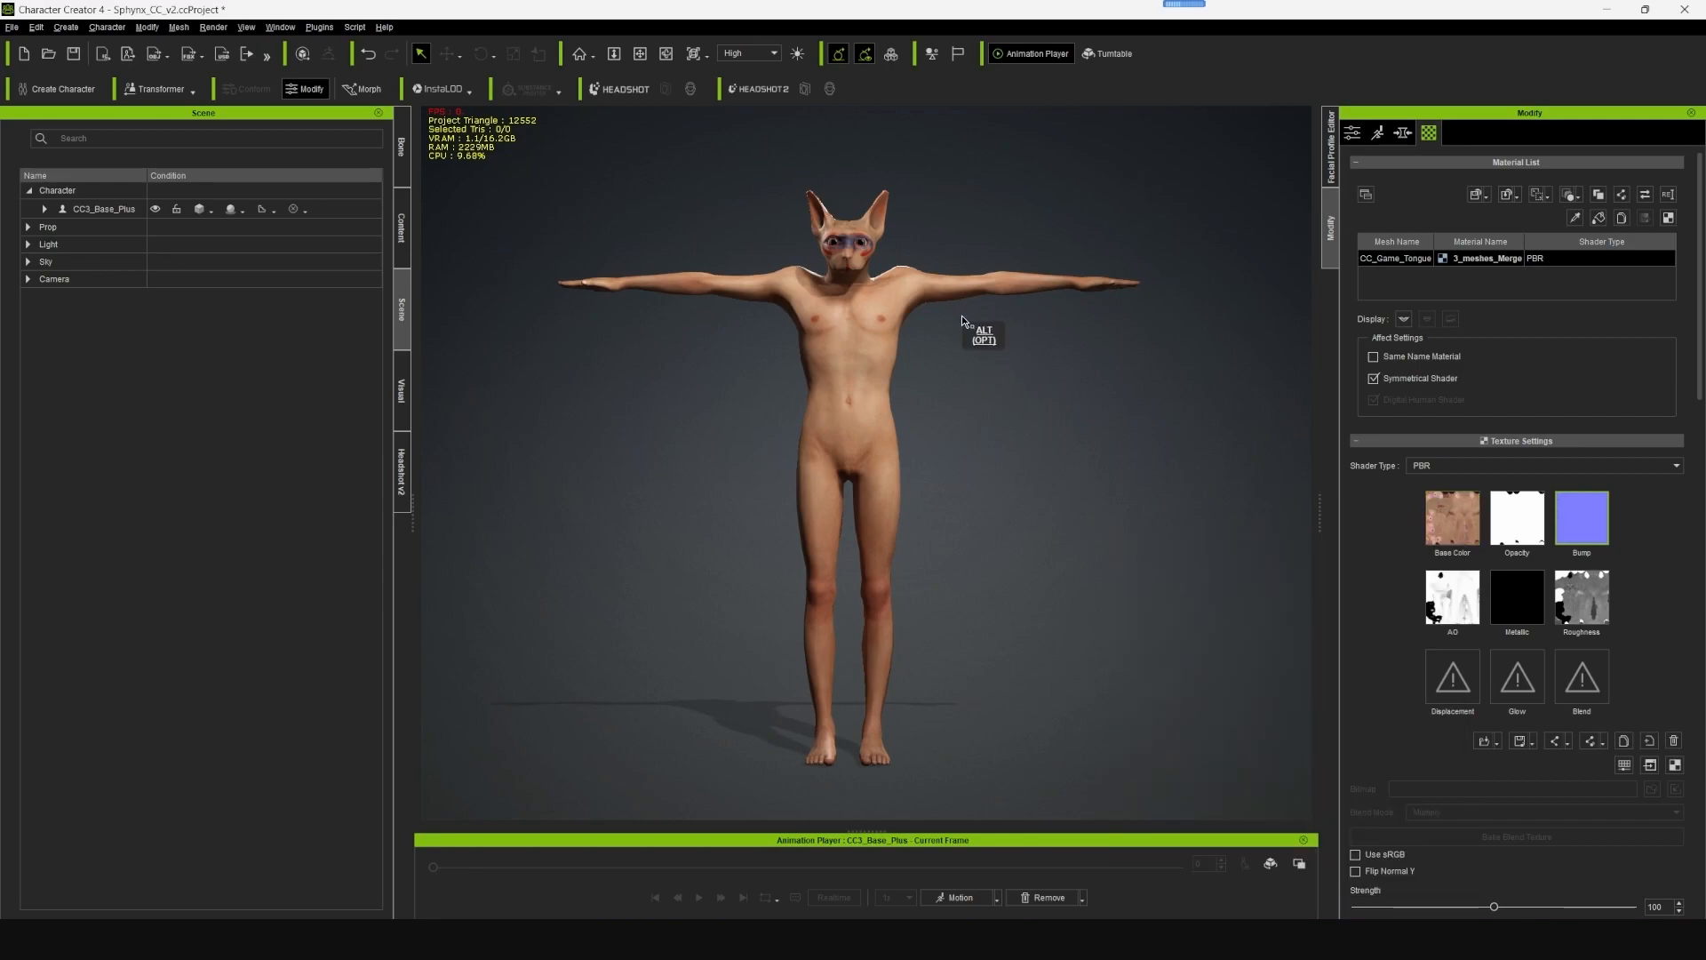
{"action": "left_click_drag", "start_coordinate": [961, 313], "coordinate": [966, 445], "text": "alt"}
{"action": "scroll", "coordinate": [918, 357], "scroll_direction": "up", "scroll_amount": 6}
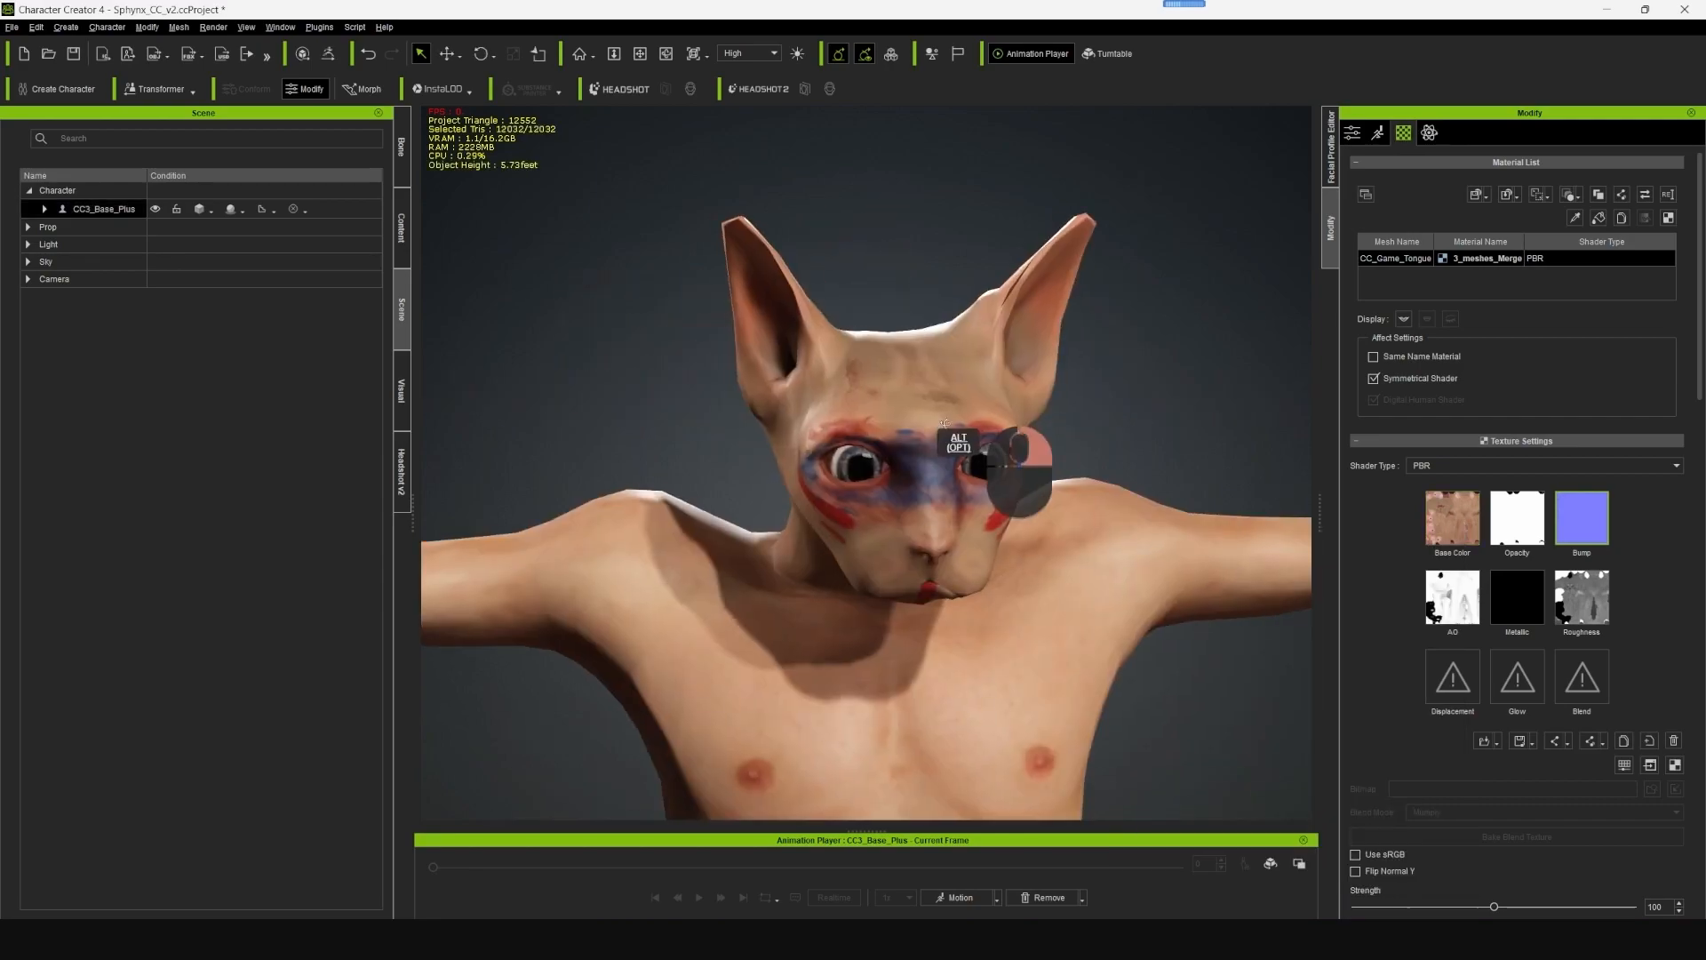
{"action": "left_click_drag", "start_coordinate": [940, 422], "coordinate": [1094, 435], "text": "alt"}
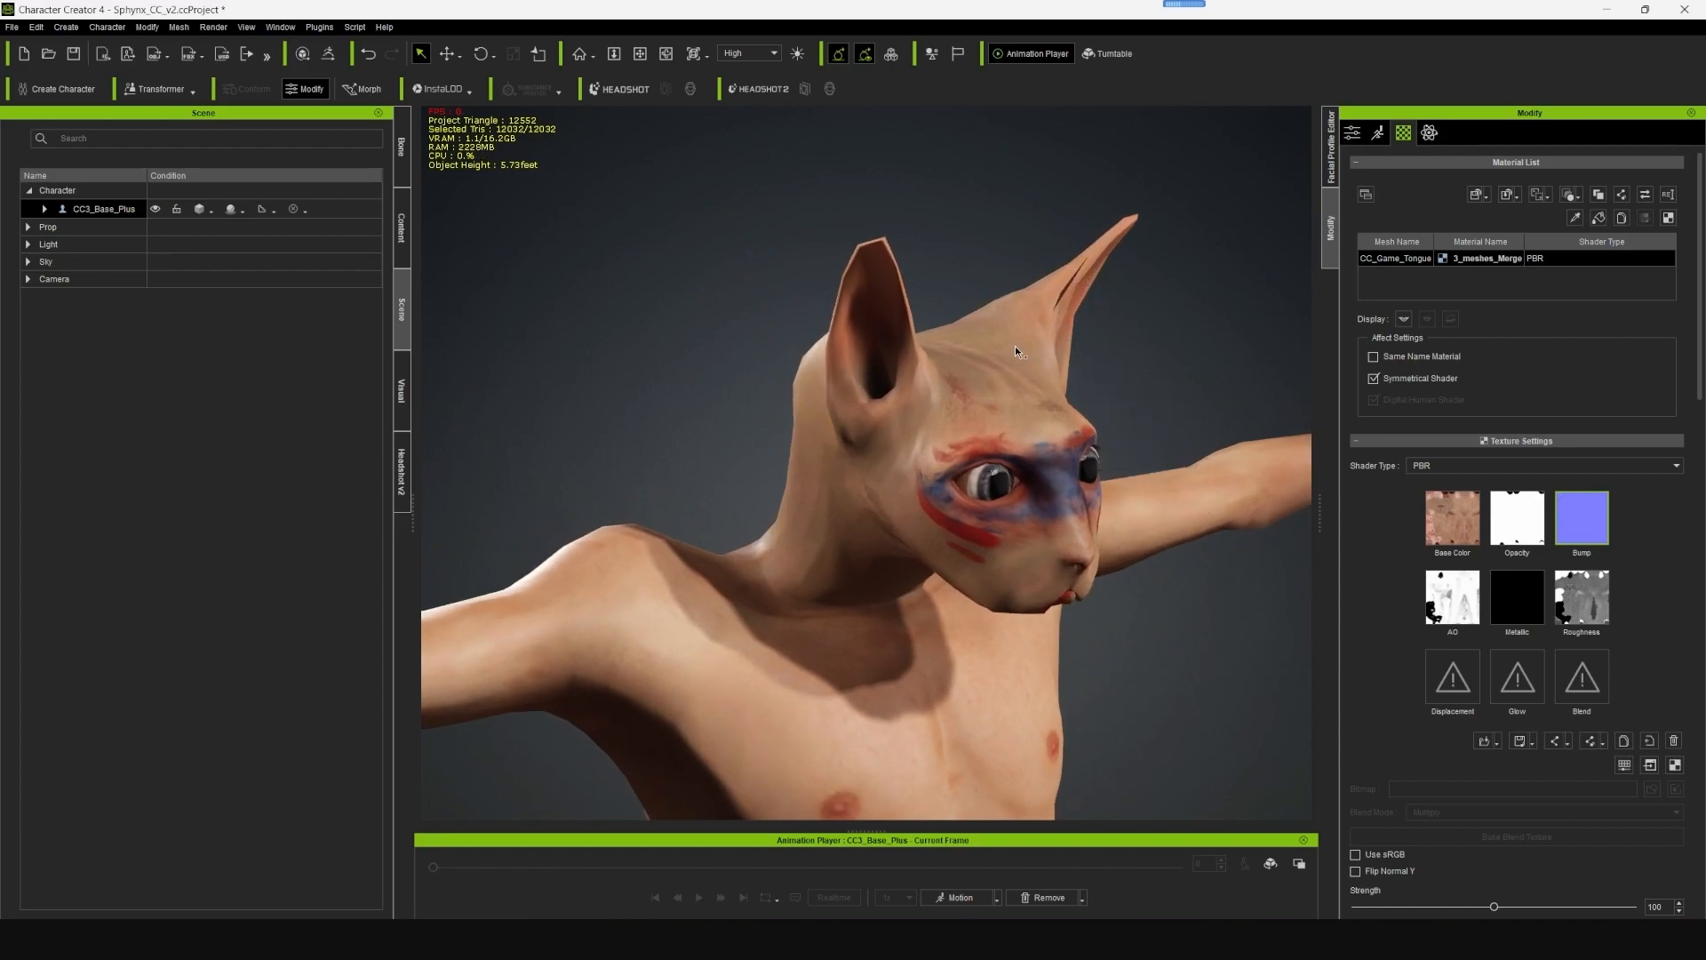
{"action": "left_click", "coordinate": [1352, 133]}
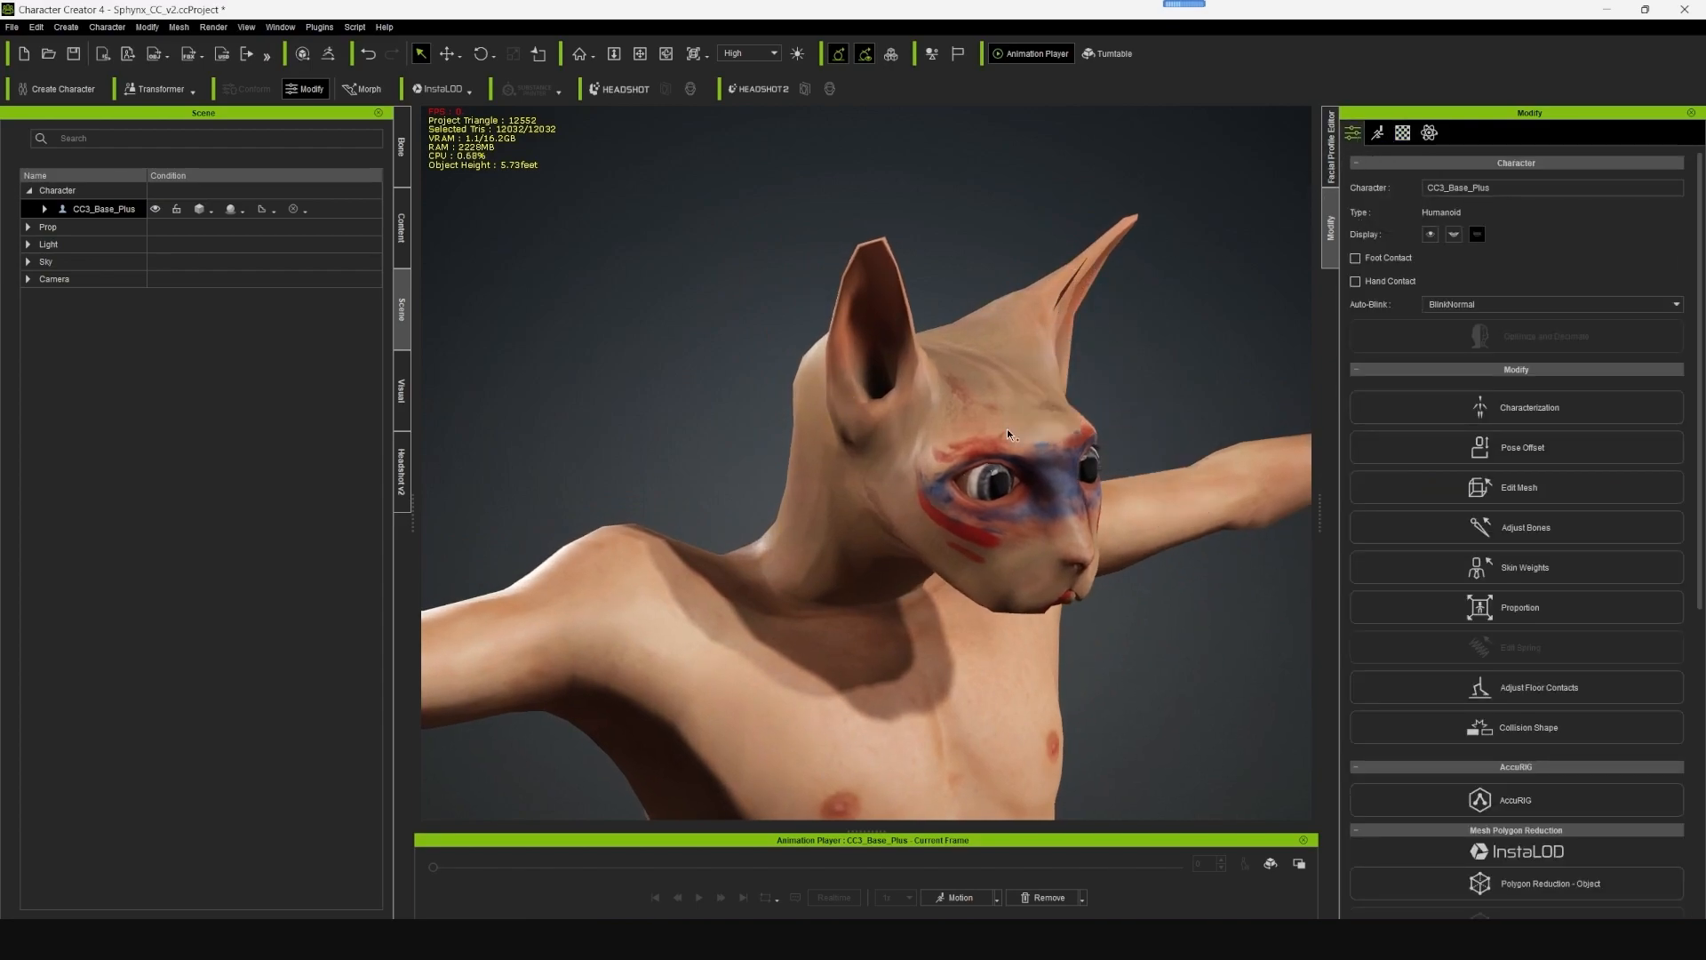
{"action": "left_click", "coordinate": [1562, 486]}
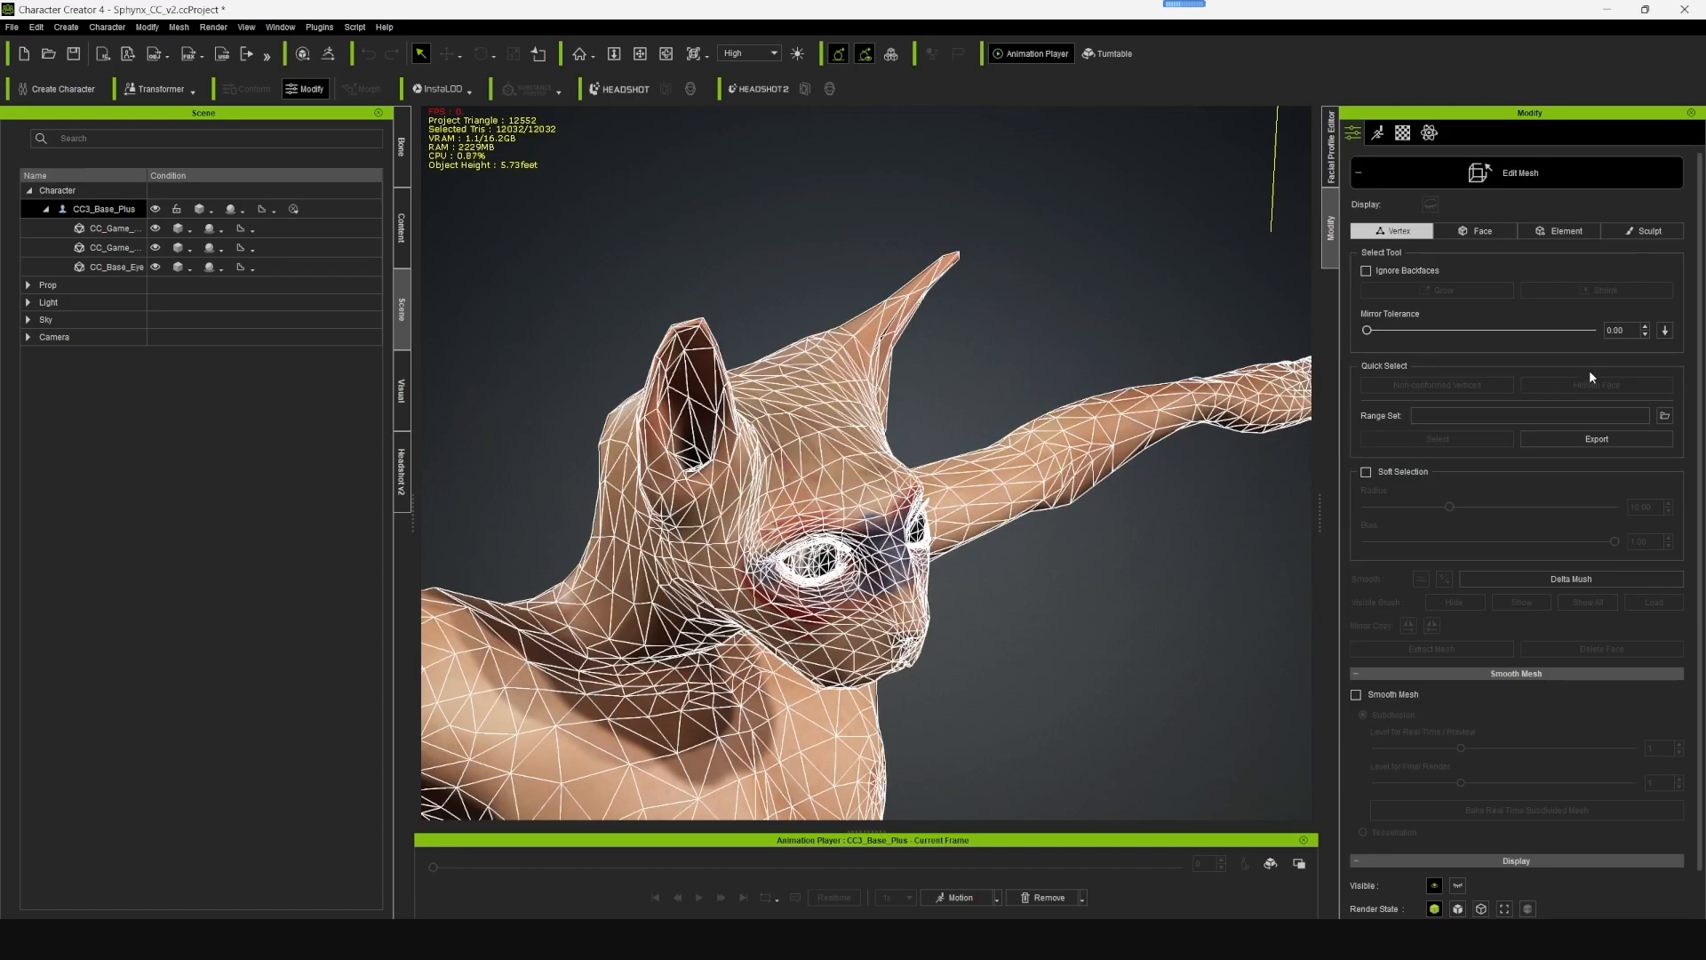
{"action": "left_click", "coordinate": [1654, 233]}
{"action": "left_click", "coordinate": [1456, 254]}
{"action": "left_click_drag", "start_coordinate": [866, 357], "coordinate": [942, 346]}
{"action": "left_click_drag", "start_coordinate": [1085, 338], "coordinate": [942, 332], "text": "alt"}
{"action": "mouse_move", "coordinate": [987, 426]}
{"action": "right_mouse_down", "text": "alt"}
{"action": "mouse_move", "coordinate": [1067, 553]}
{"action": "mouse_move", "coordinate": [1090, 364]}
{"action": "right_mouse_up", "text": "alt"}
{"action": "left_click_drag", "start_coordinate": [1089, 363], "coordinate": [1095, 400], "text": "alt"}
{"action": "left_click", "coordinate": [1356, 278]}
{"action": "mouse_move", "coordinate": [1103, 391]}
{"action": "left_mouse_down"}
{"action": "mouse_move", "coordinate": [1105, 418]}
{"action": "mouse_move", "coordinate": [902, 254]}
{"action": "mouse_move", "coordinate": [915, 468]}
{"action": "mouse_move", "coordinate": [1044, 448]}
{"action": "mouse_move", "coordinate": [1091, 570]}
{"action": "left_mouse_up"}
{"action": "left_click", "coordinate": [1522, 172]}
- Edit the mesh in Face mode, select all body faces below the head and hide them
{"action": "left_click_drag", "start_coordinate": [964, 560], "coordinate": [896, 357], "text": "alt"}
{"action": "scroll", "coordinate": [920, 581], "scroll_direction": "down", "scroll_amount": 5}
{"action": "right_click_drag", "start_coordinate": [1034, 471], "coordinate": [1049, 322], "text": "alt"}
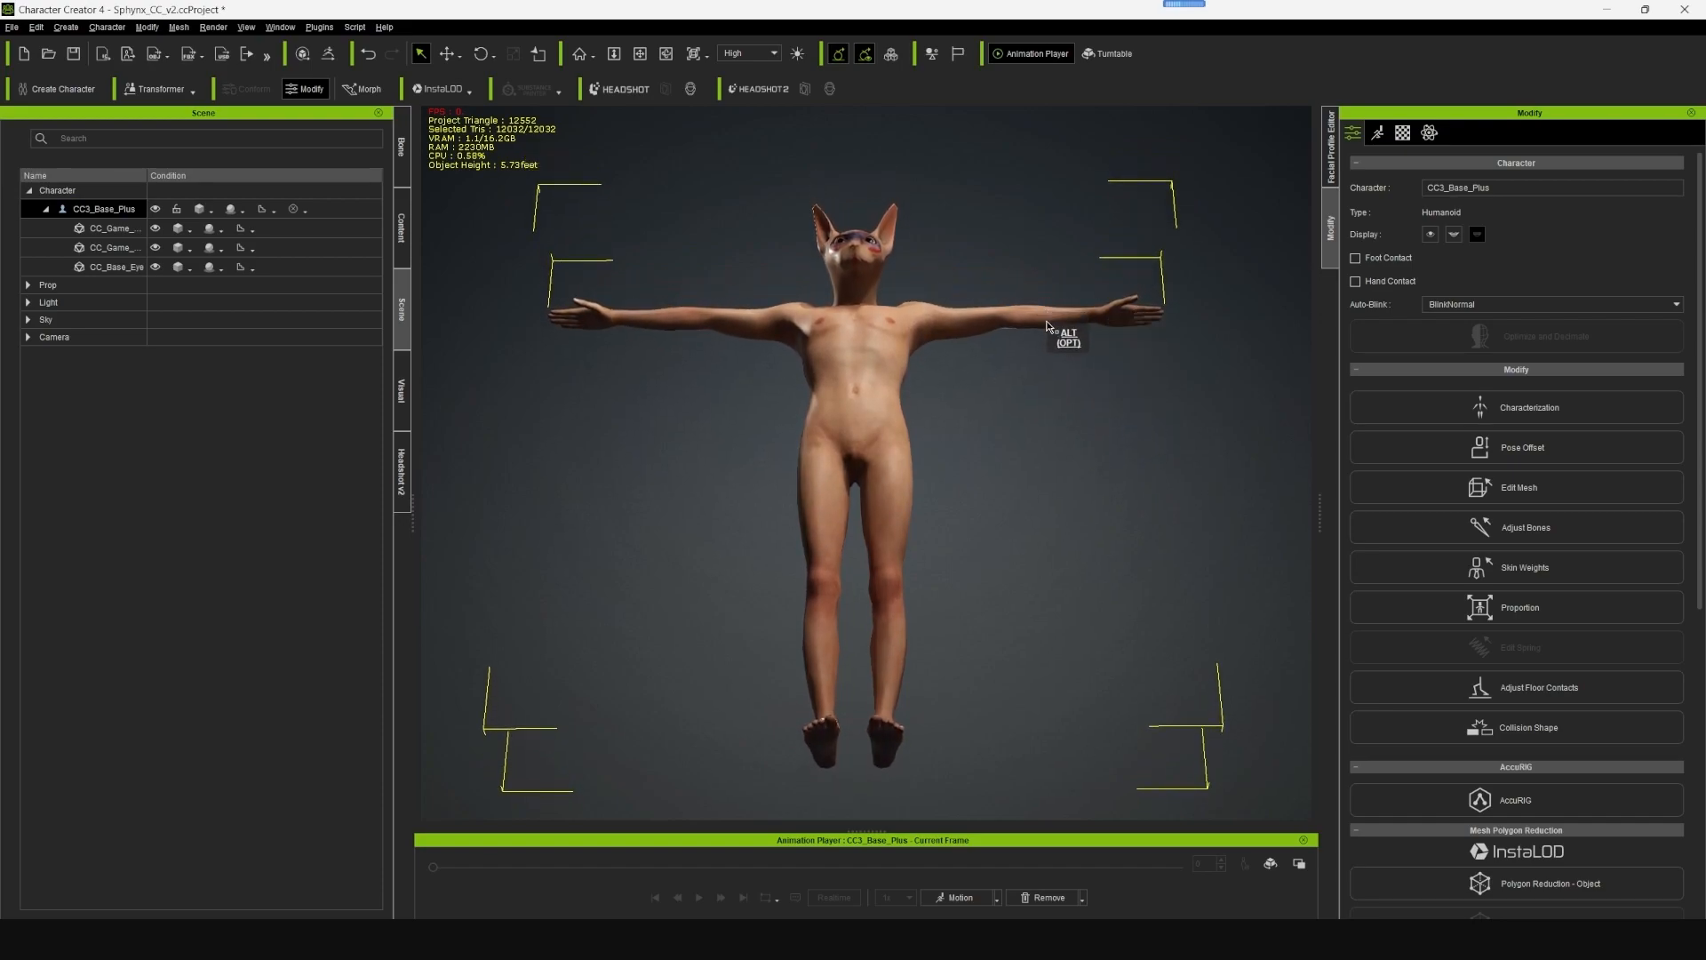
{"action": "left_click", "coordinate": [1545, 487]}
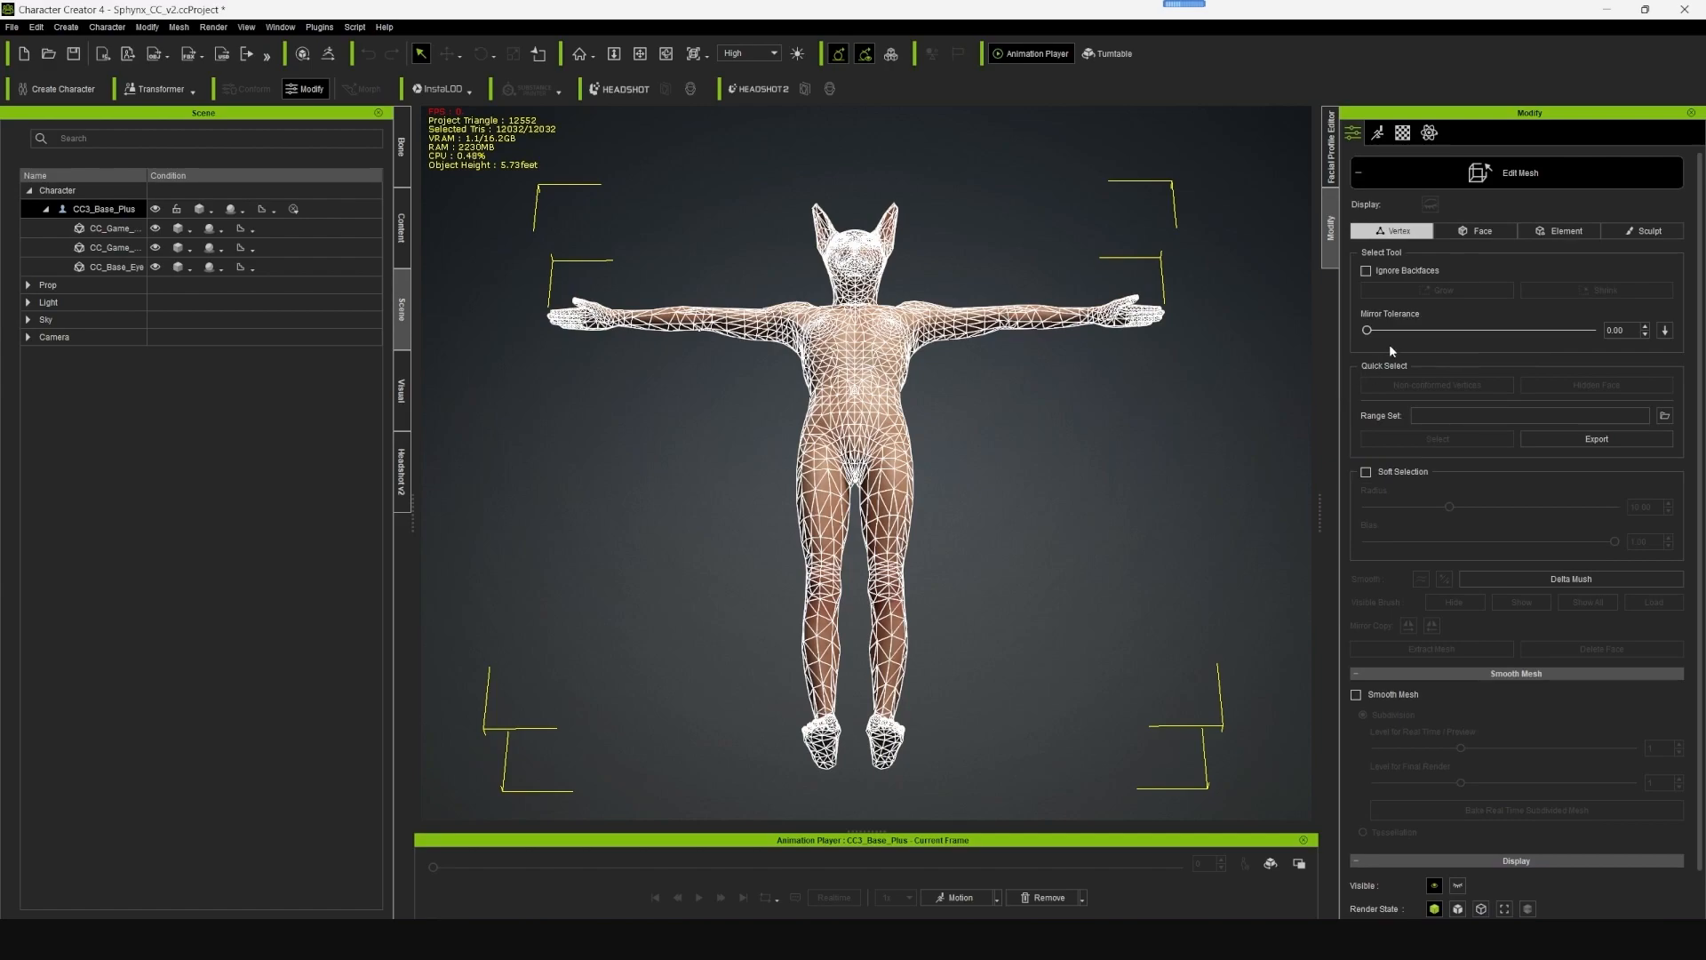
{"action": "left_click", "coordinate": [1475, 233]}
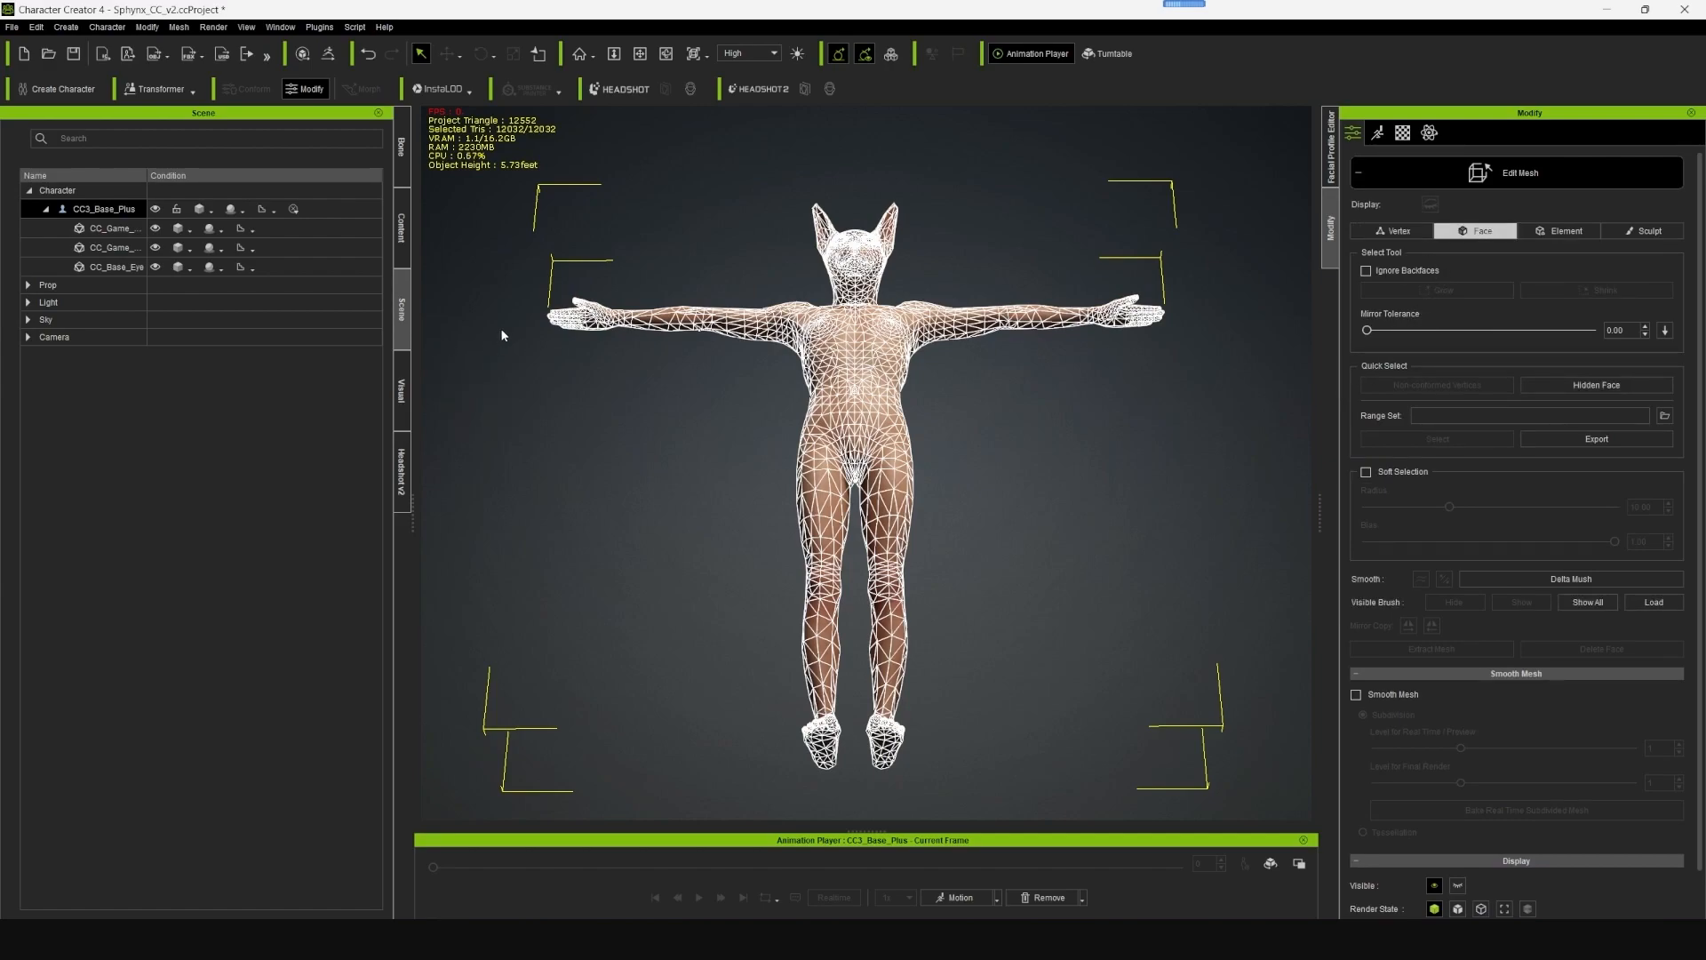
{"action": "left_click_drag", "start_coordinate": [504, 291], "coordinate": [1223, 777]}
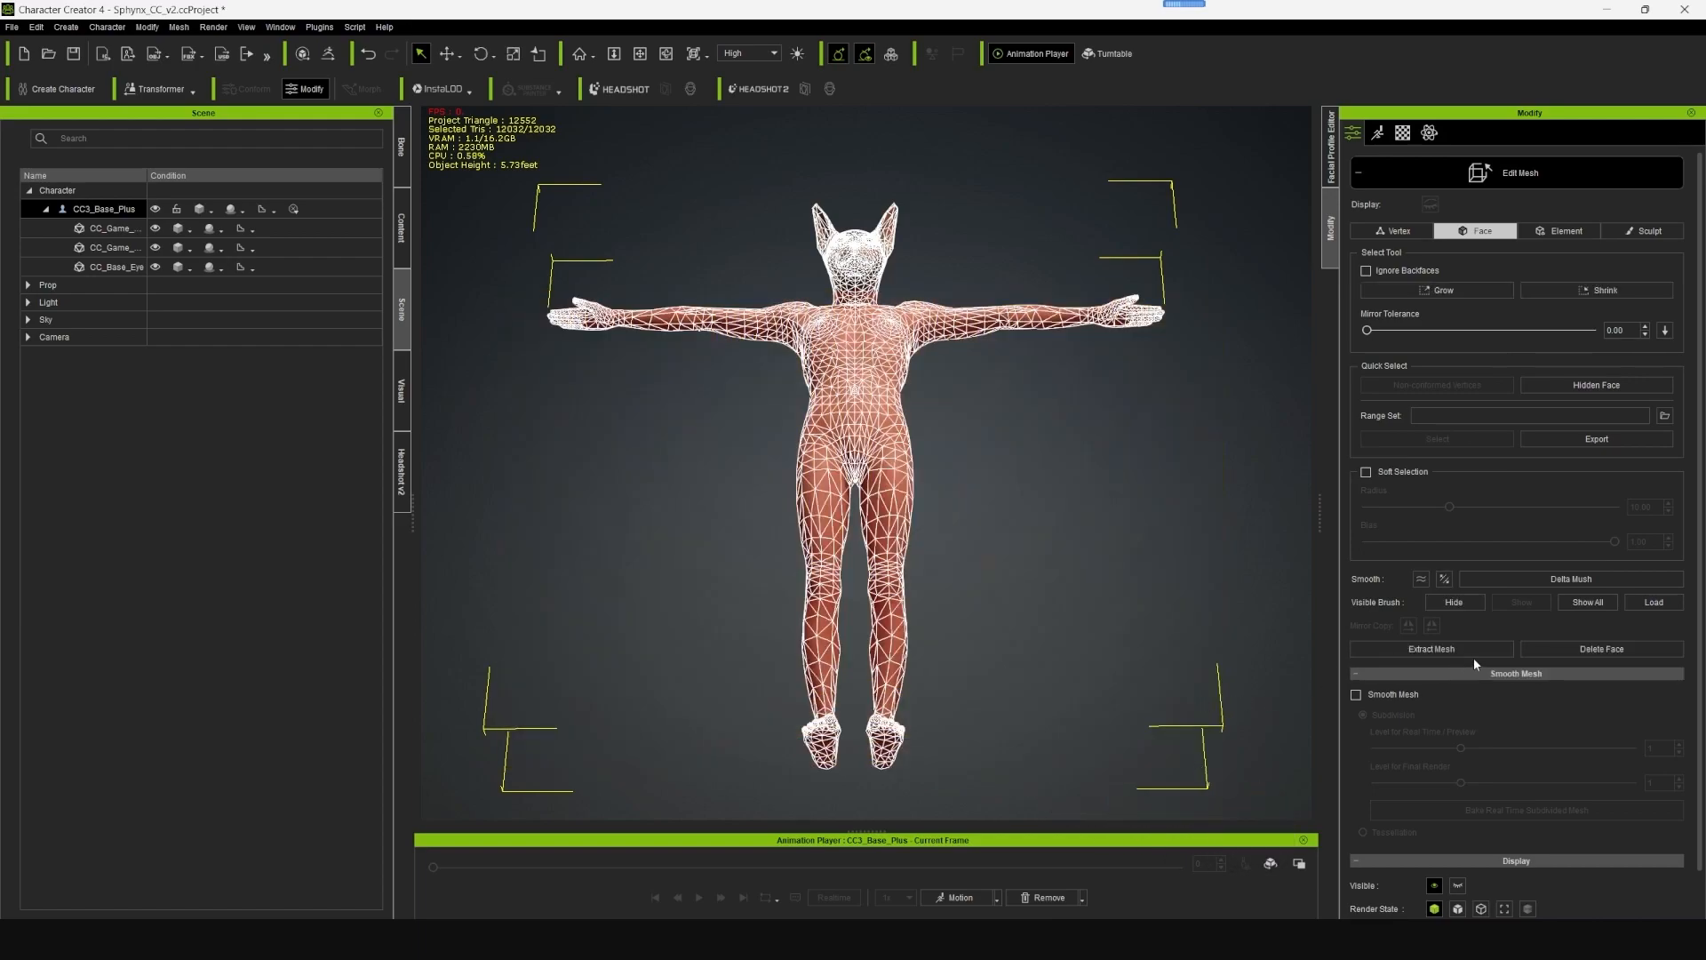
{"action": "left_click", "coordinate": [1474, 609]}
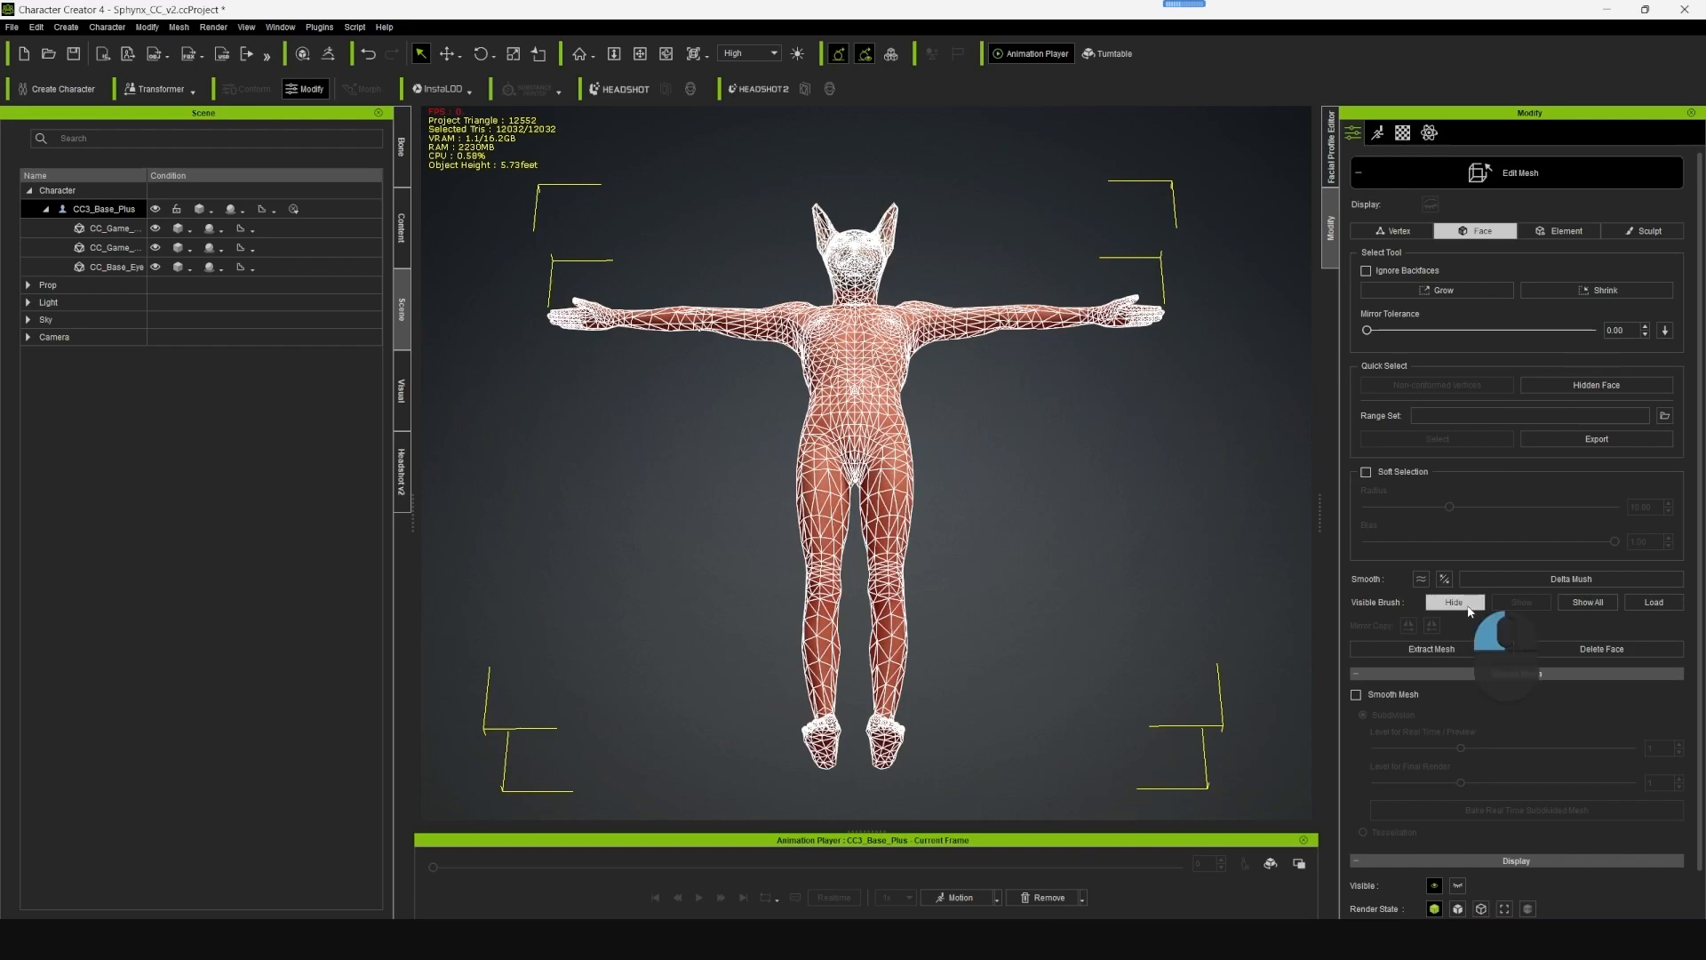
- Select the hidden faces around the lower back of the head and make them visible again
{"action": "left_click", "coordinate": [1008, 500]}
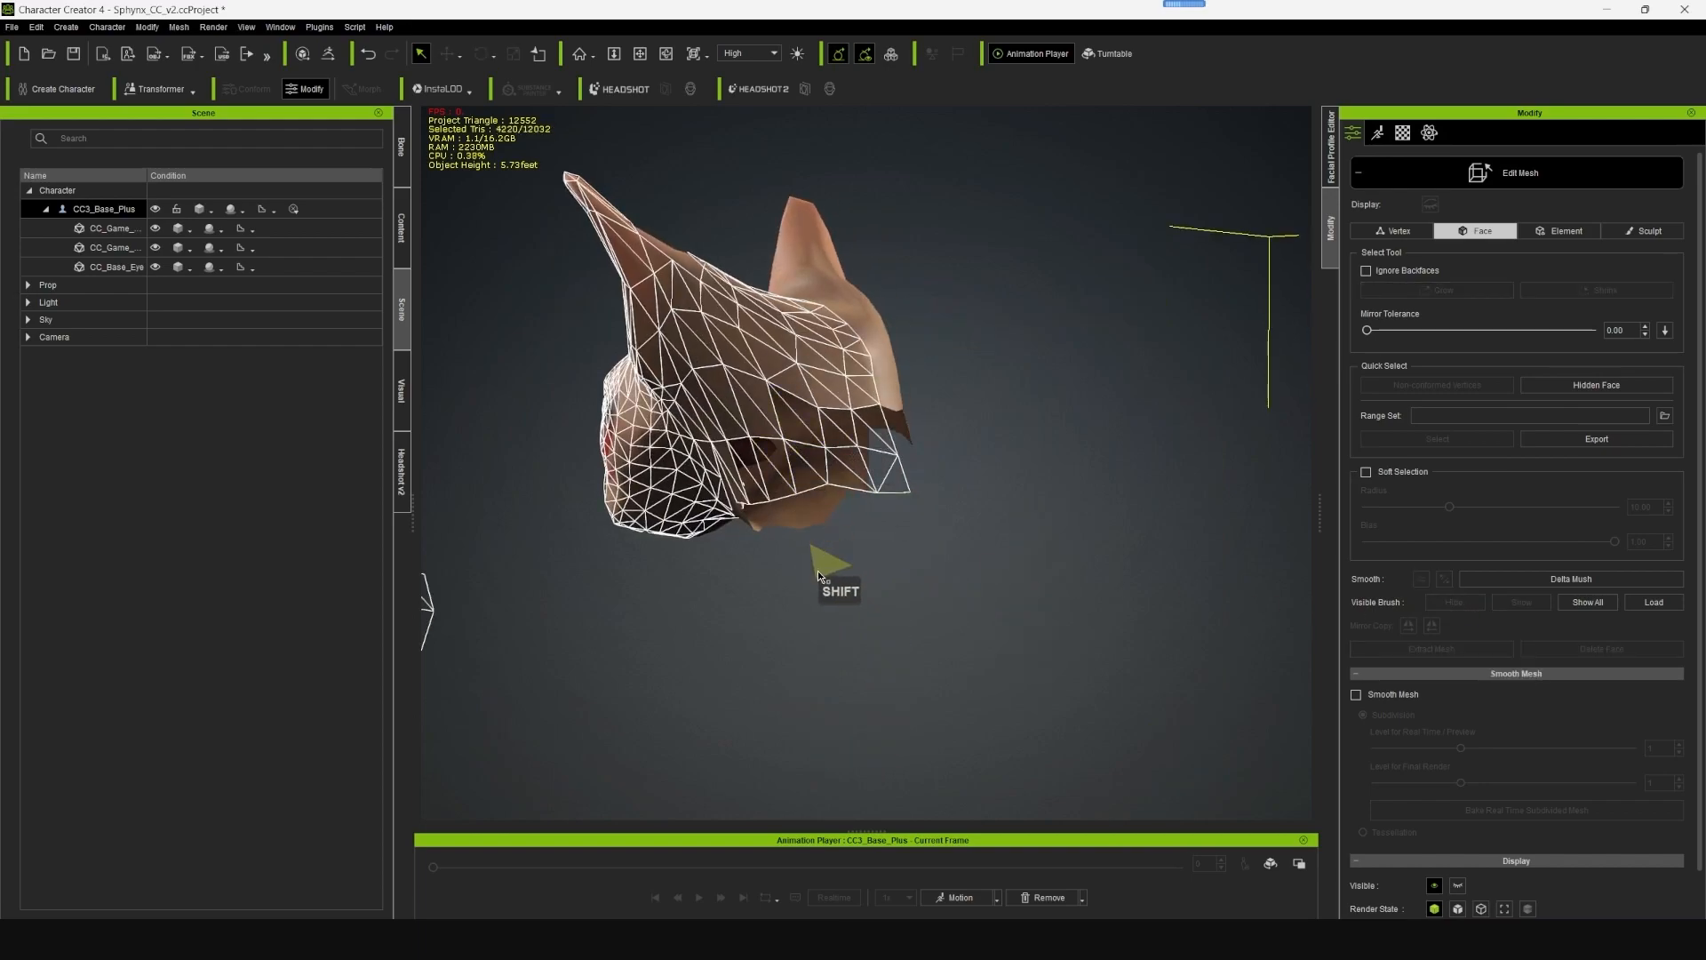
{"action": "left_click_drag", "start_coordinate": [819, 572], "coordinate": [1004, 555], "text": "alt"}
{"action": "right_click_drag", "start_coordinate": [1004, 555], "coordinate": [1008, 553], "text": "alt"}
{"action": "mouse_move", "coordinate": [837, 484]}
{"action": "left_mouse_down", "text": "shift"}
{"action": "mouse_move", "coordinate": [855, 465]}
{"action": "mouse_move", "coordinate": [897, 470]}
{"action": "mouse_move", "coordinate": [894, 431]}
{"action": "left_mouse_up", "text": "shift"}
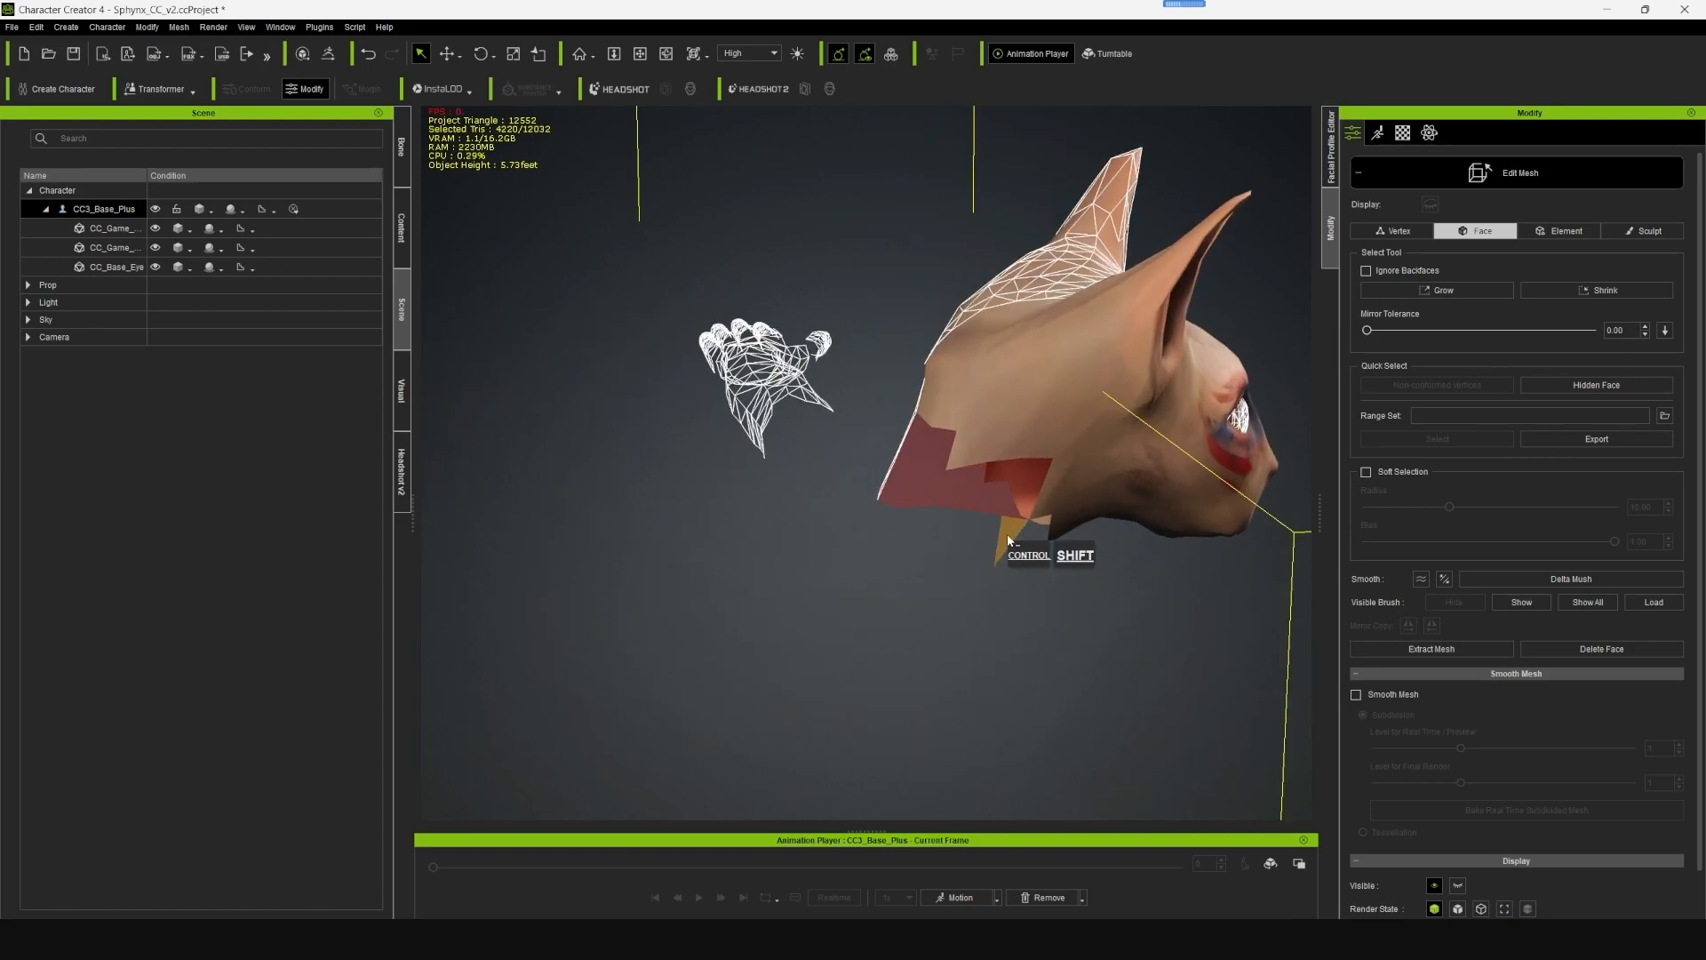
{"action": "right_click_drag", "start_coordinate": [1021, 545], "coordinate": [890, 553], "text": "alt"}
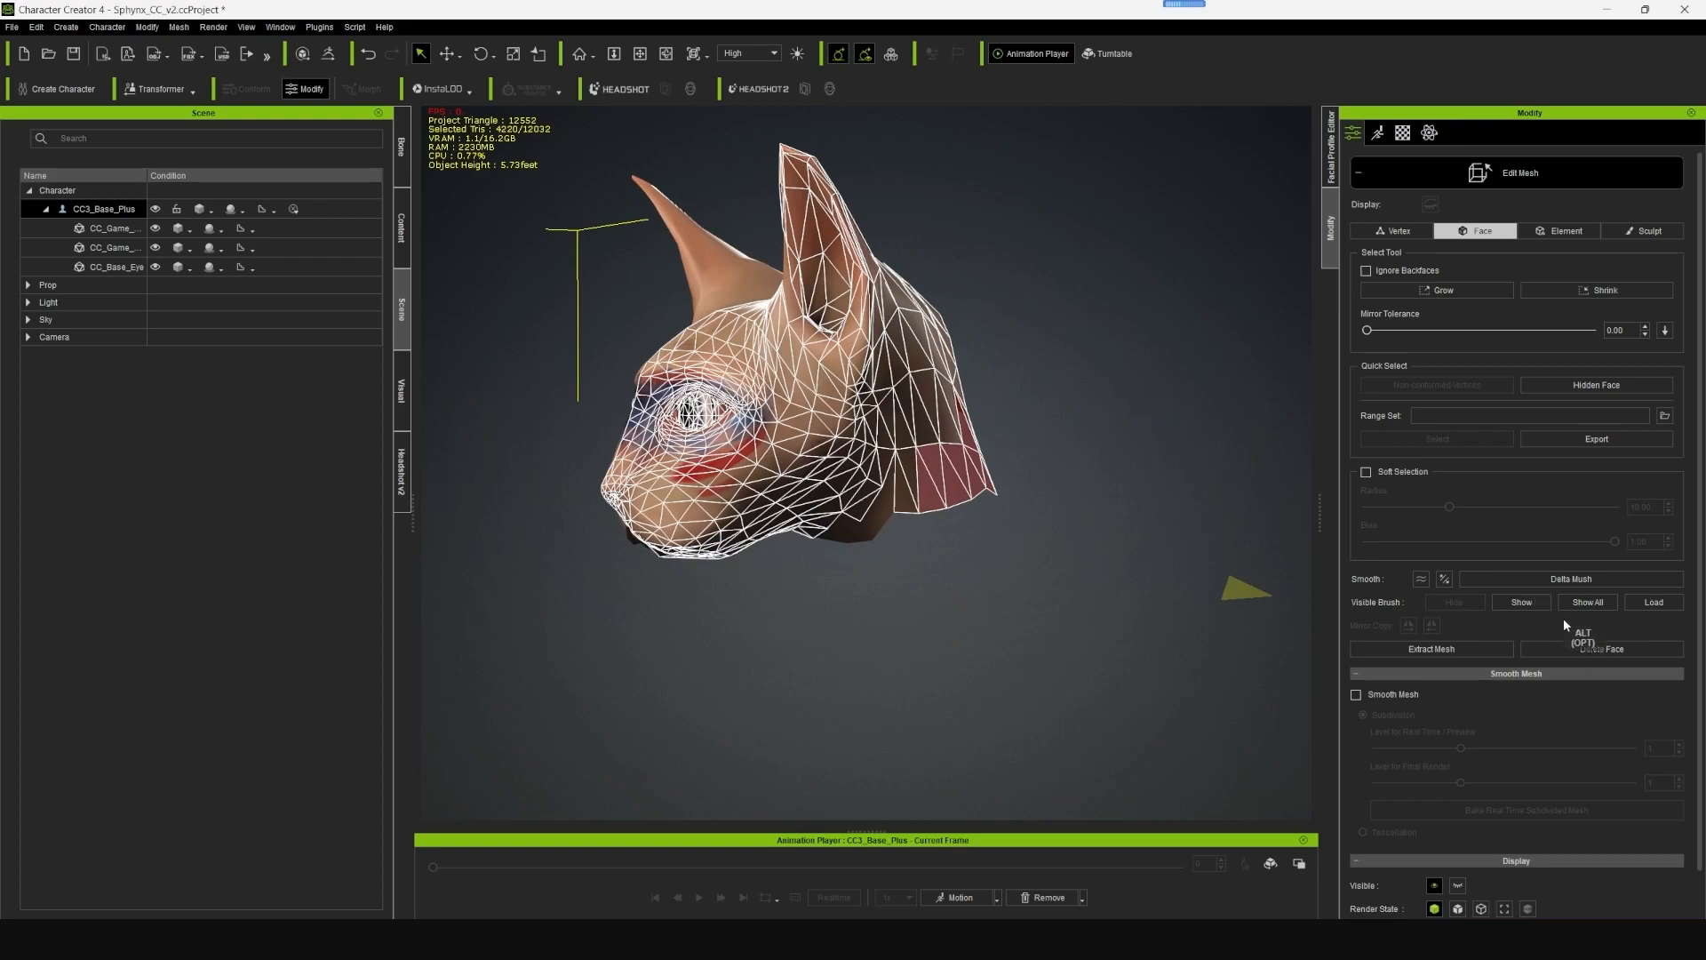
{"action": "left_click", "coordinate": [1523, 604]}
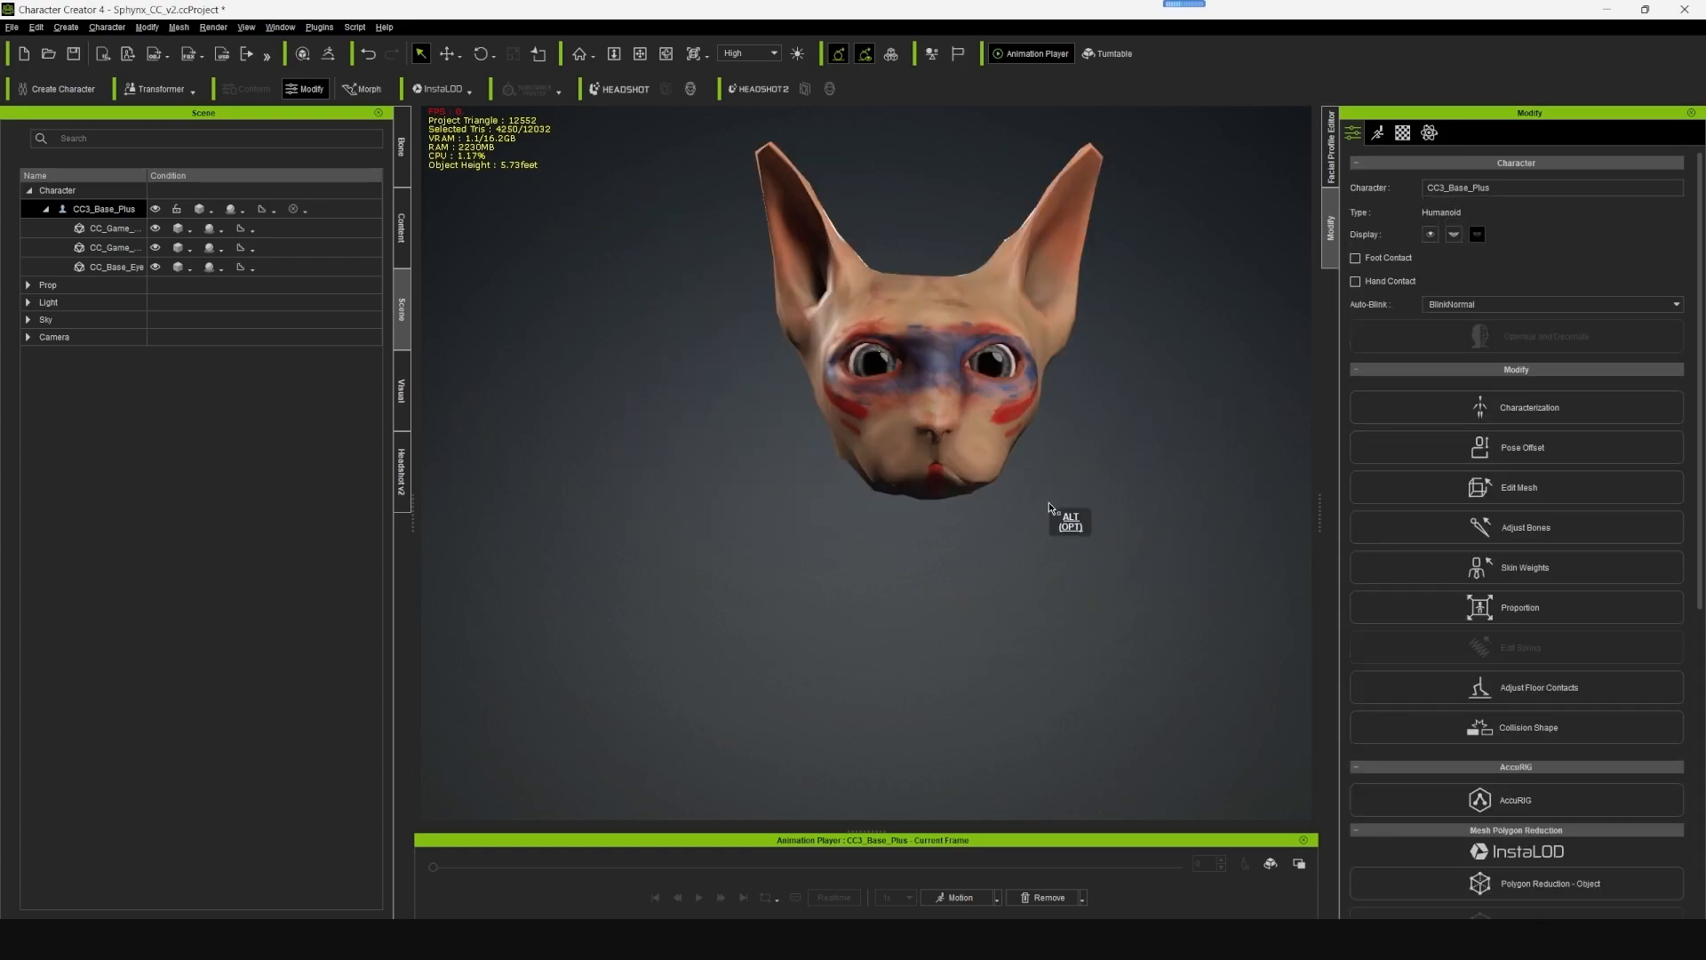
- Test the head's facial animation with the 9_Happy and 12_Happy expressions and by moving the chin muscle, and check the head from the front
{"action": "left_click_drag", "start_coordinate": [1048, 503], "coordinate": [993, 566], "text": "alt"}
{"action": "right_click_drag", "start_coordinate": [993, 566], "coordinate": [954, 525], "text": "alt"}
{"action": "left_click", "coordinate": [1379, 135]}
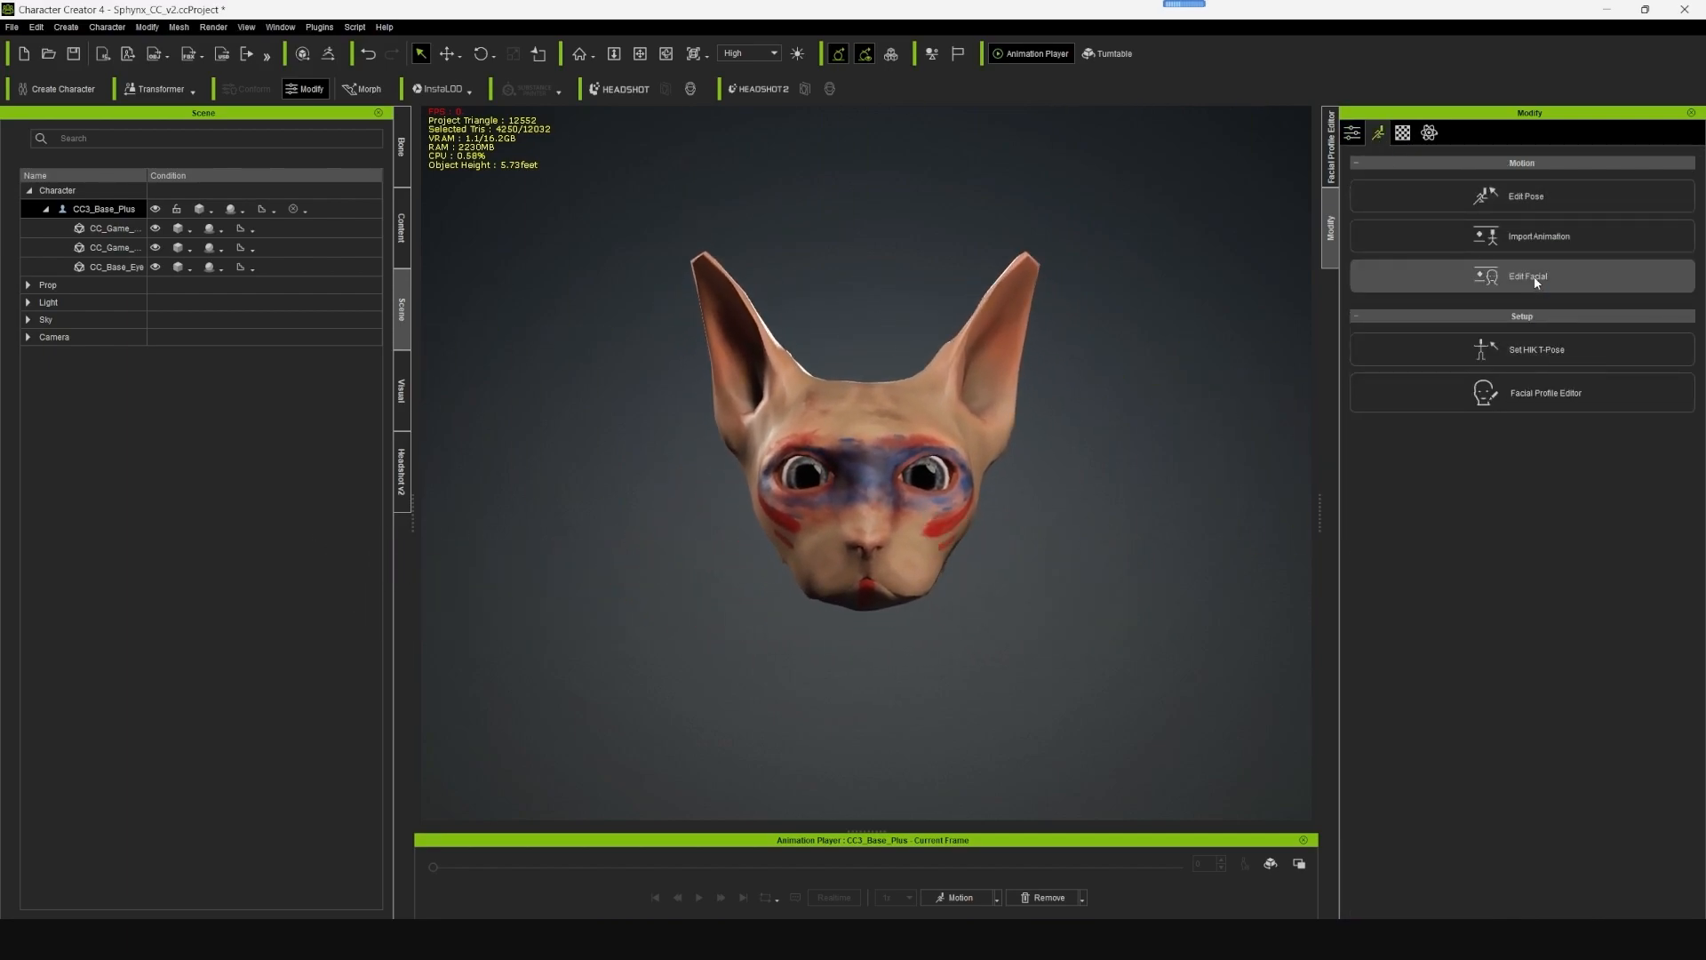
{"action": "left_click", "coordinate": [1257, 356]}
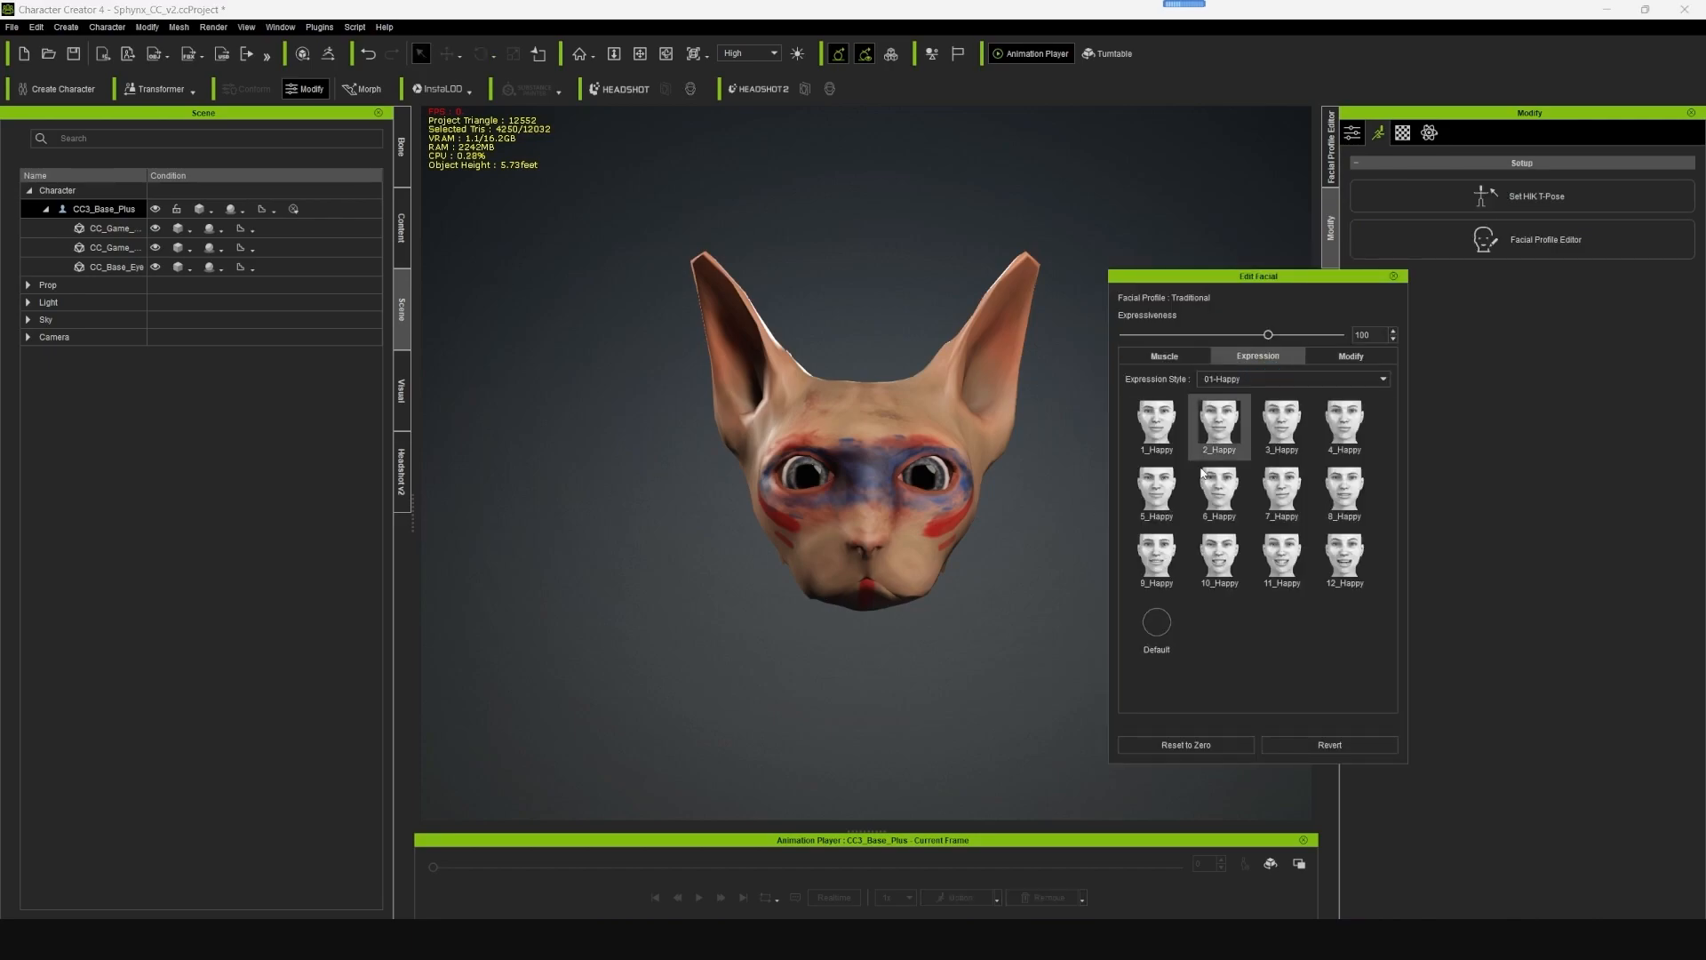
{"action": "left_click", "coordinate": [1166, 564]}
{"action": "left_click", "coordinate": [1343, 555]}
{"action": "left_click", "coordinate": [1164, 355]}
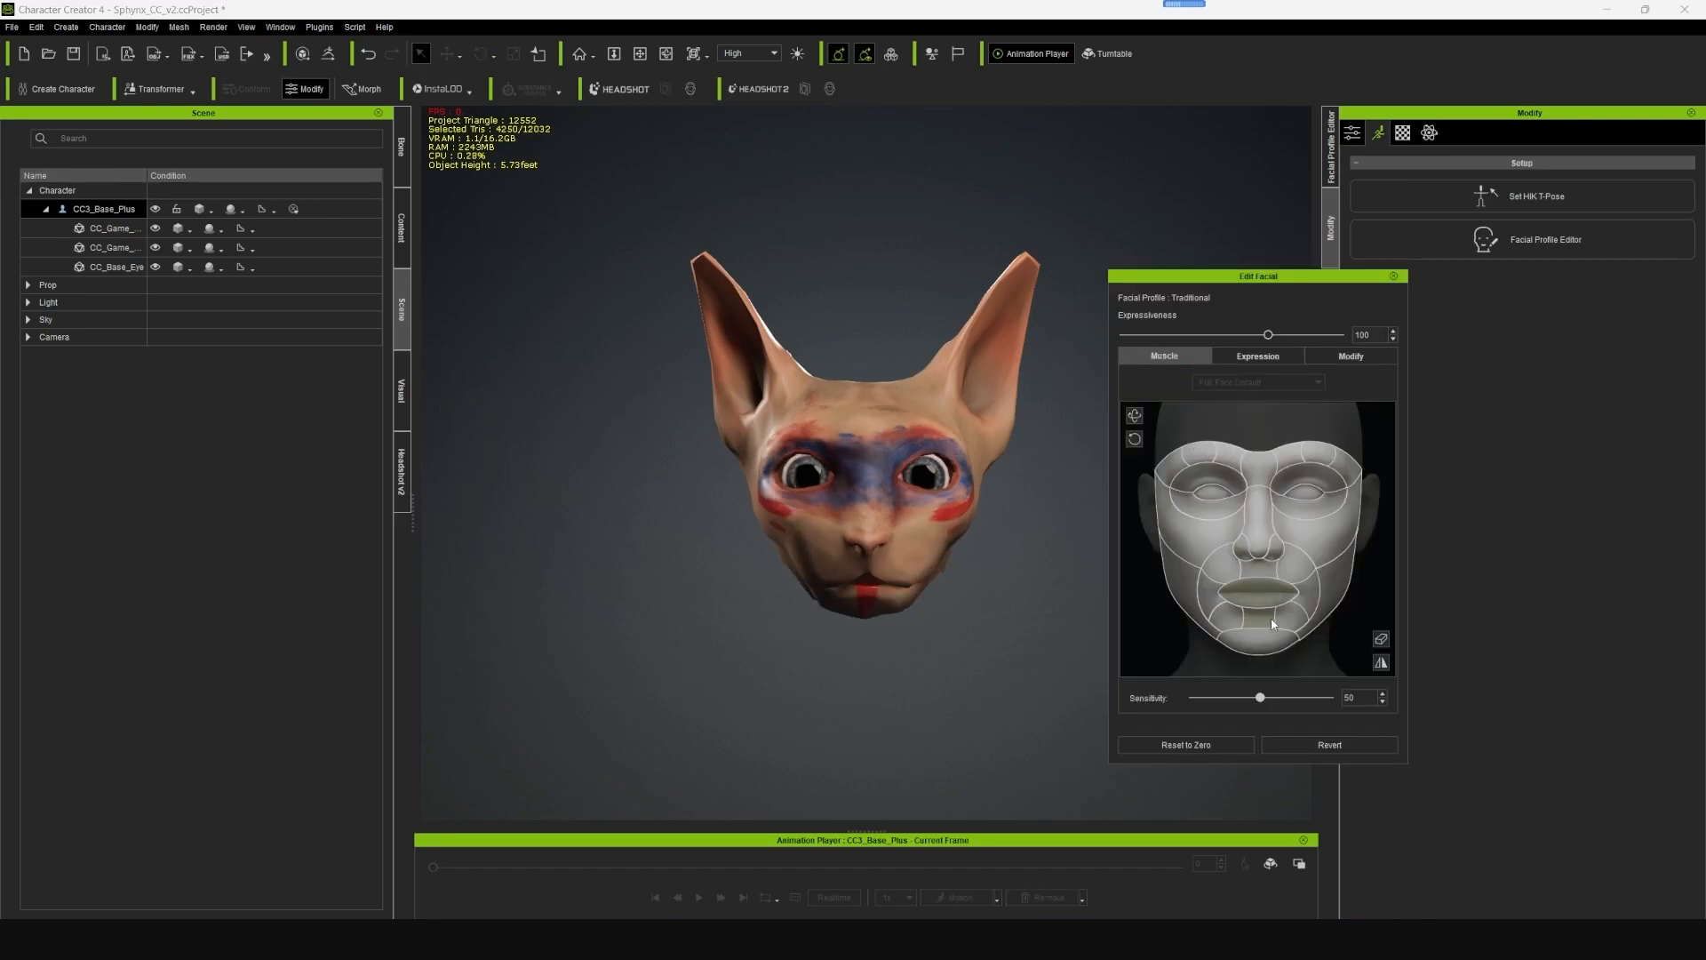
{"action": "left_click_drag", "start_coordinate": [1290, 640], "coordinate": [1366, 557]}
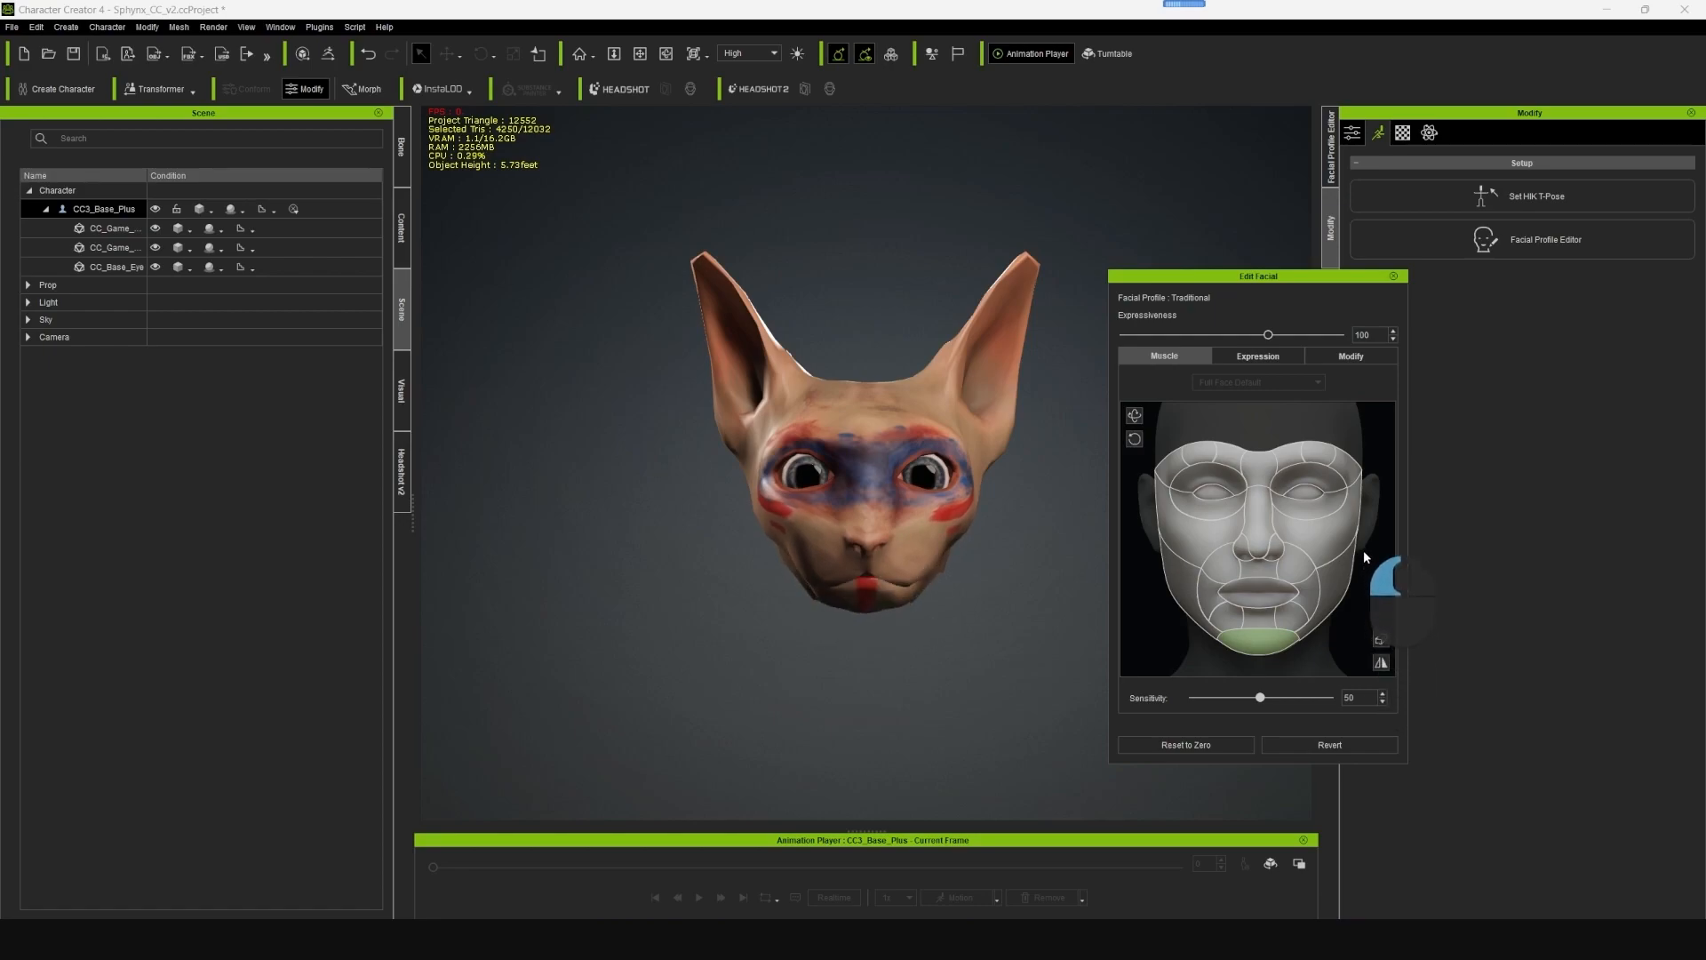
{"action": "left_click", "coordinate": [1393, 275]}
{"action": "left_click", "coordinate": [1015, 497]}
{"action": "left_click_drag", "start_coordinate": [983, 506], "coordinate": [966, 526], "text": "alt"}
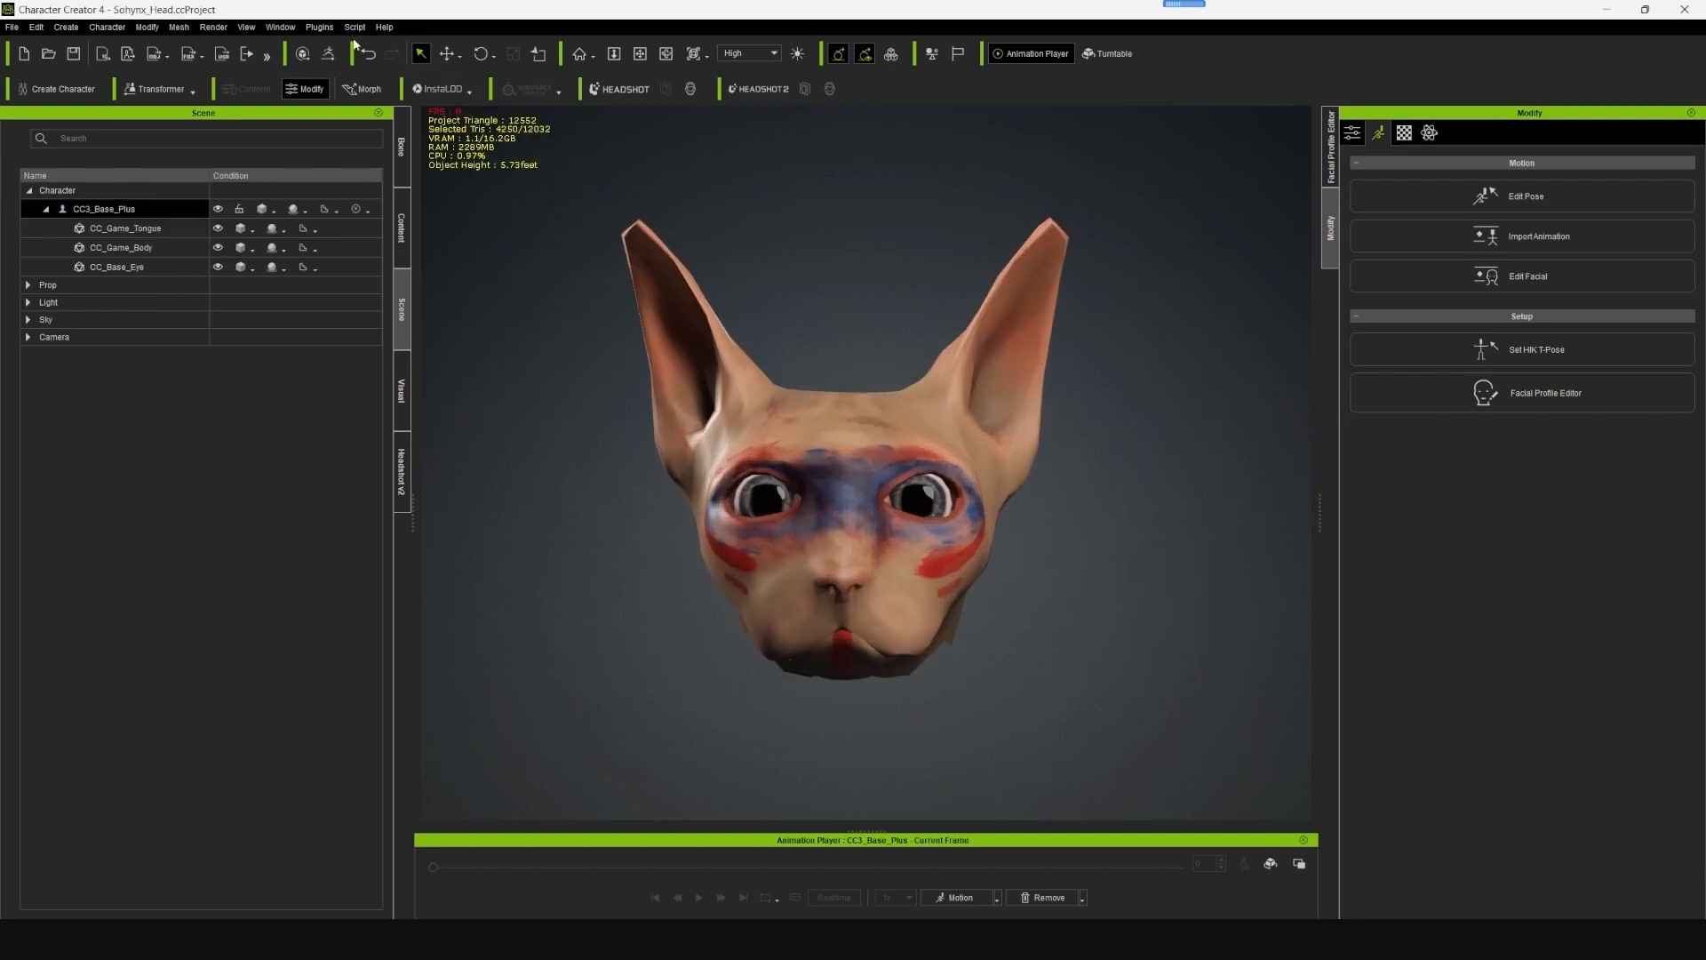
- Set up a Mesh Only character export to Blender with Delete Hidden Faces enabled
{"action": "left_click", "coordinate": [319, 27]}
{"action": "mouse_move", "coordinate": [445, 138]}
{"action": "mouse_move", "coordinate": [319, 27]}
{"action": "mouse_move", "coordinate": [369, 132]}
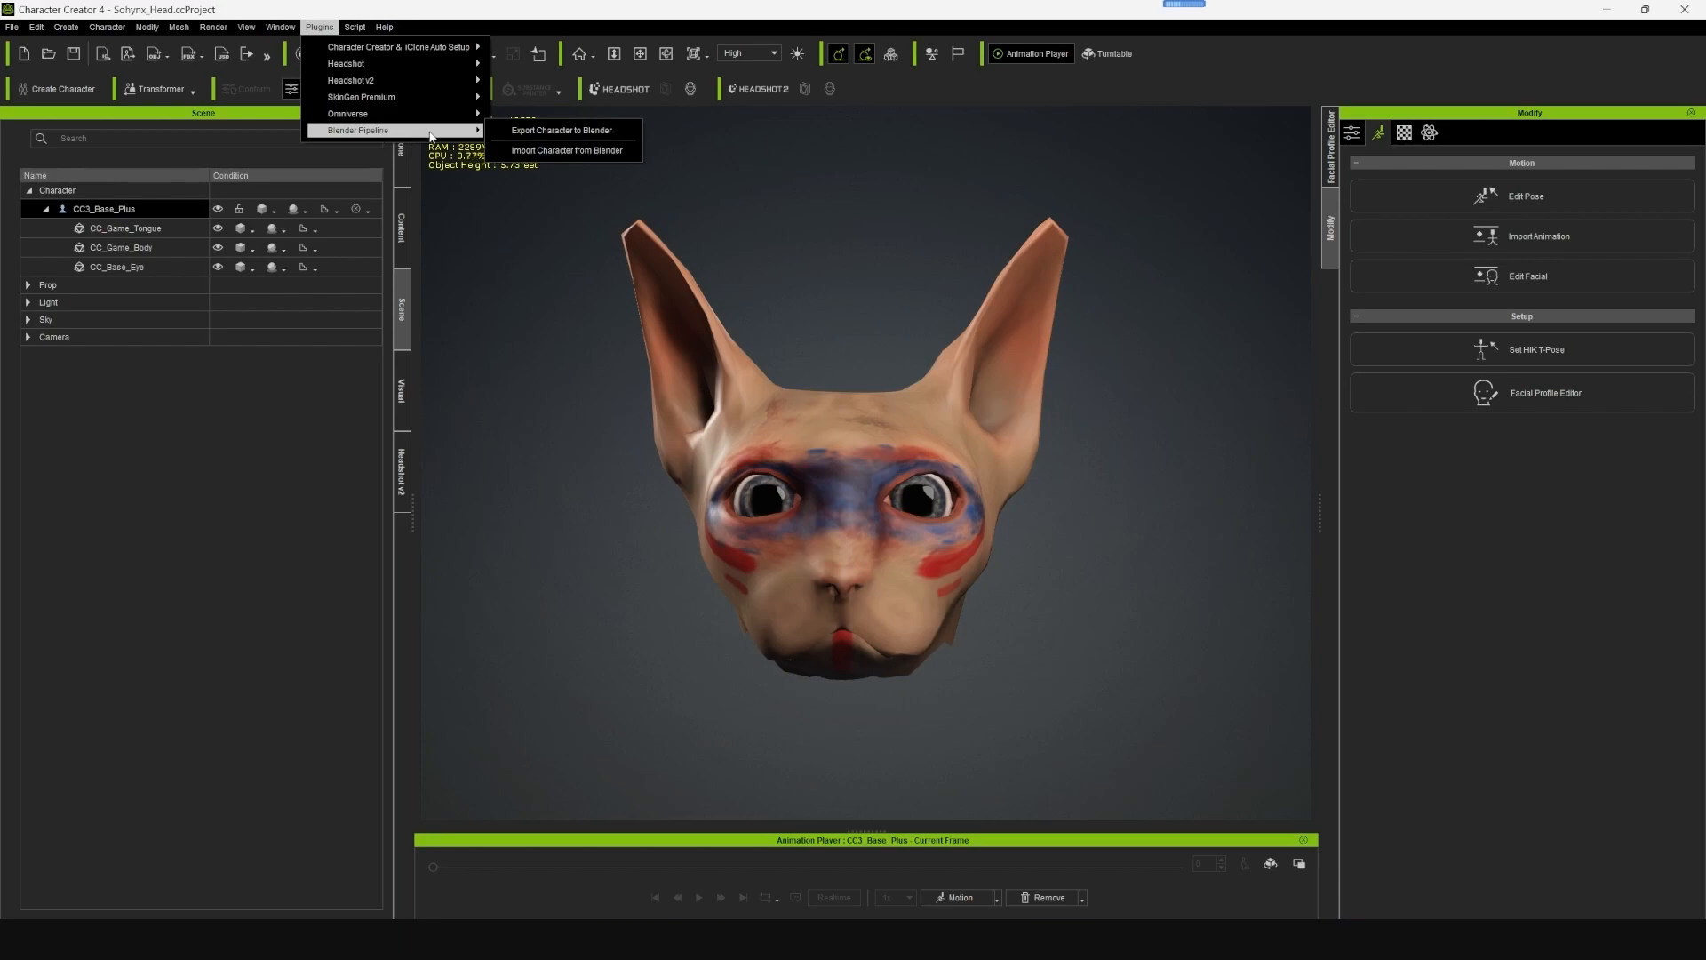
{"action": "left_click", "coordinate": [576, 133]}
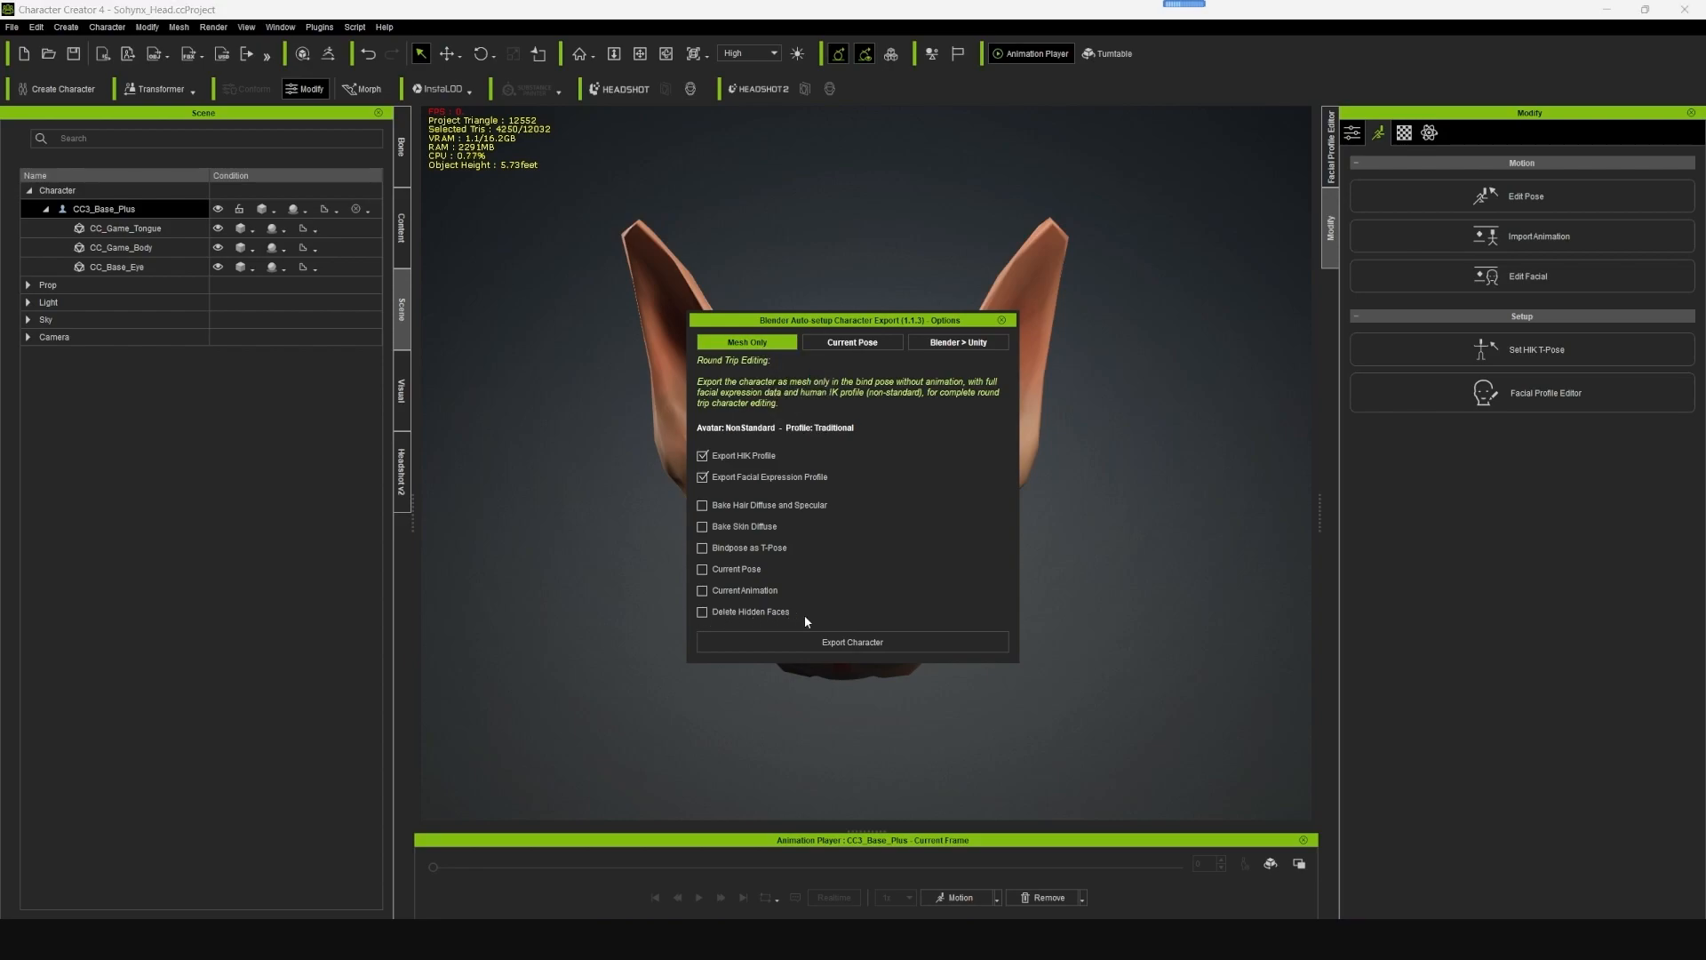
{"action": "left_click", "coordinate": [704, 479]}
{"action": "left_click", "coordinate": [703, 477]}
{"action": "left_click", "coordinate": [703, 456]}
- Export the character as the FBX file Sphynx_Head into a new folder named For Blender inside Desktop > For AR
{"action": "left_click", "coordinate": [865, 642]}
{"action": "left_click", "coordinate": [68, 180]}
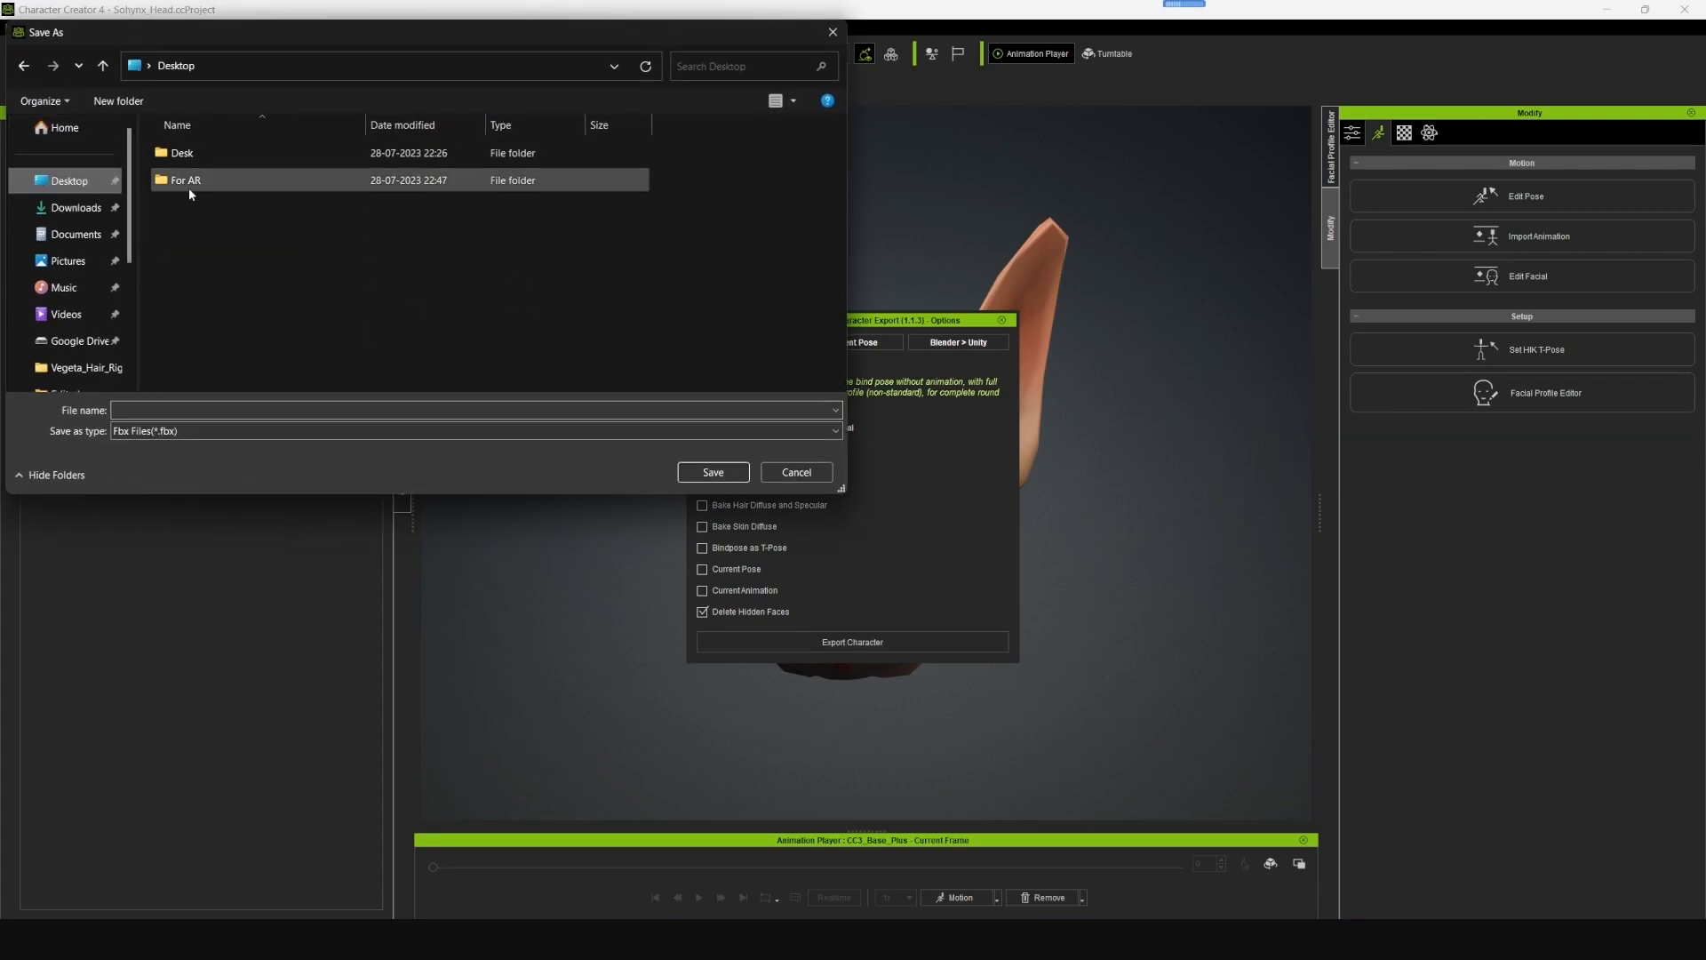
{"action": "double_click", "coordinate": [200, 185]}
{"action": "right_click", "coordinate": [233, 228]}
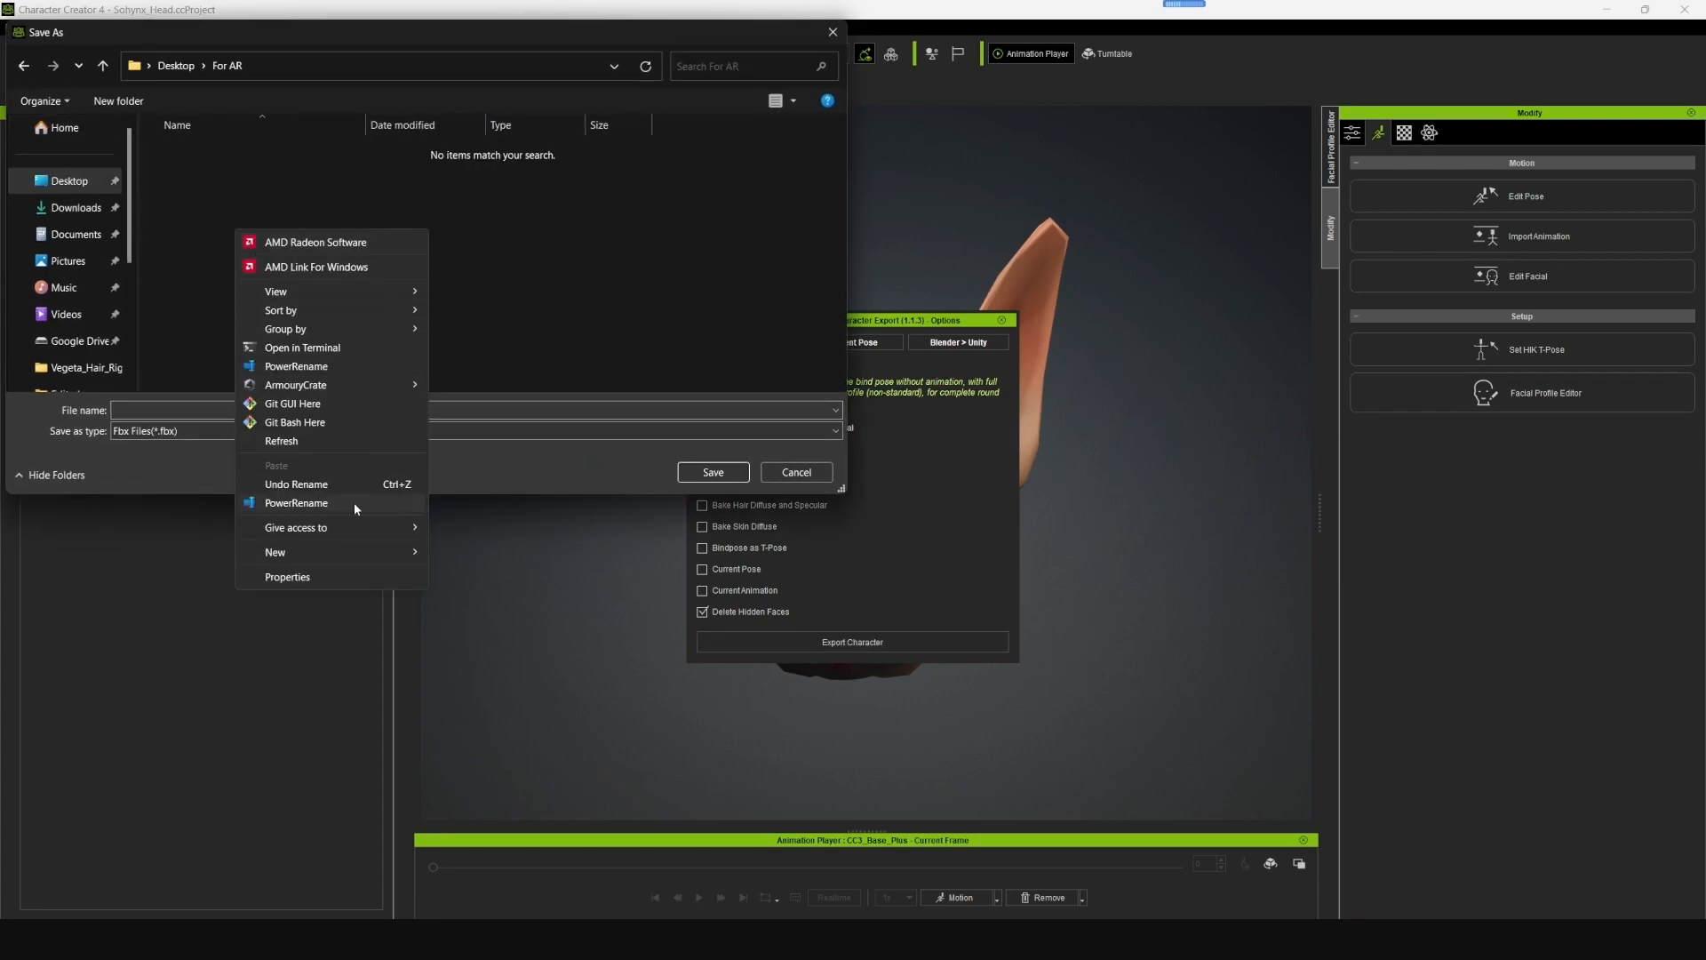
{"action": "mouse_move", "coordinate": [354, 543]}
{"action": "left_click", "coordinate": [467, 547]}
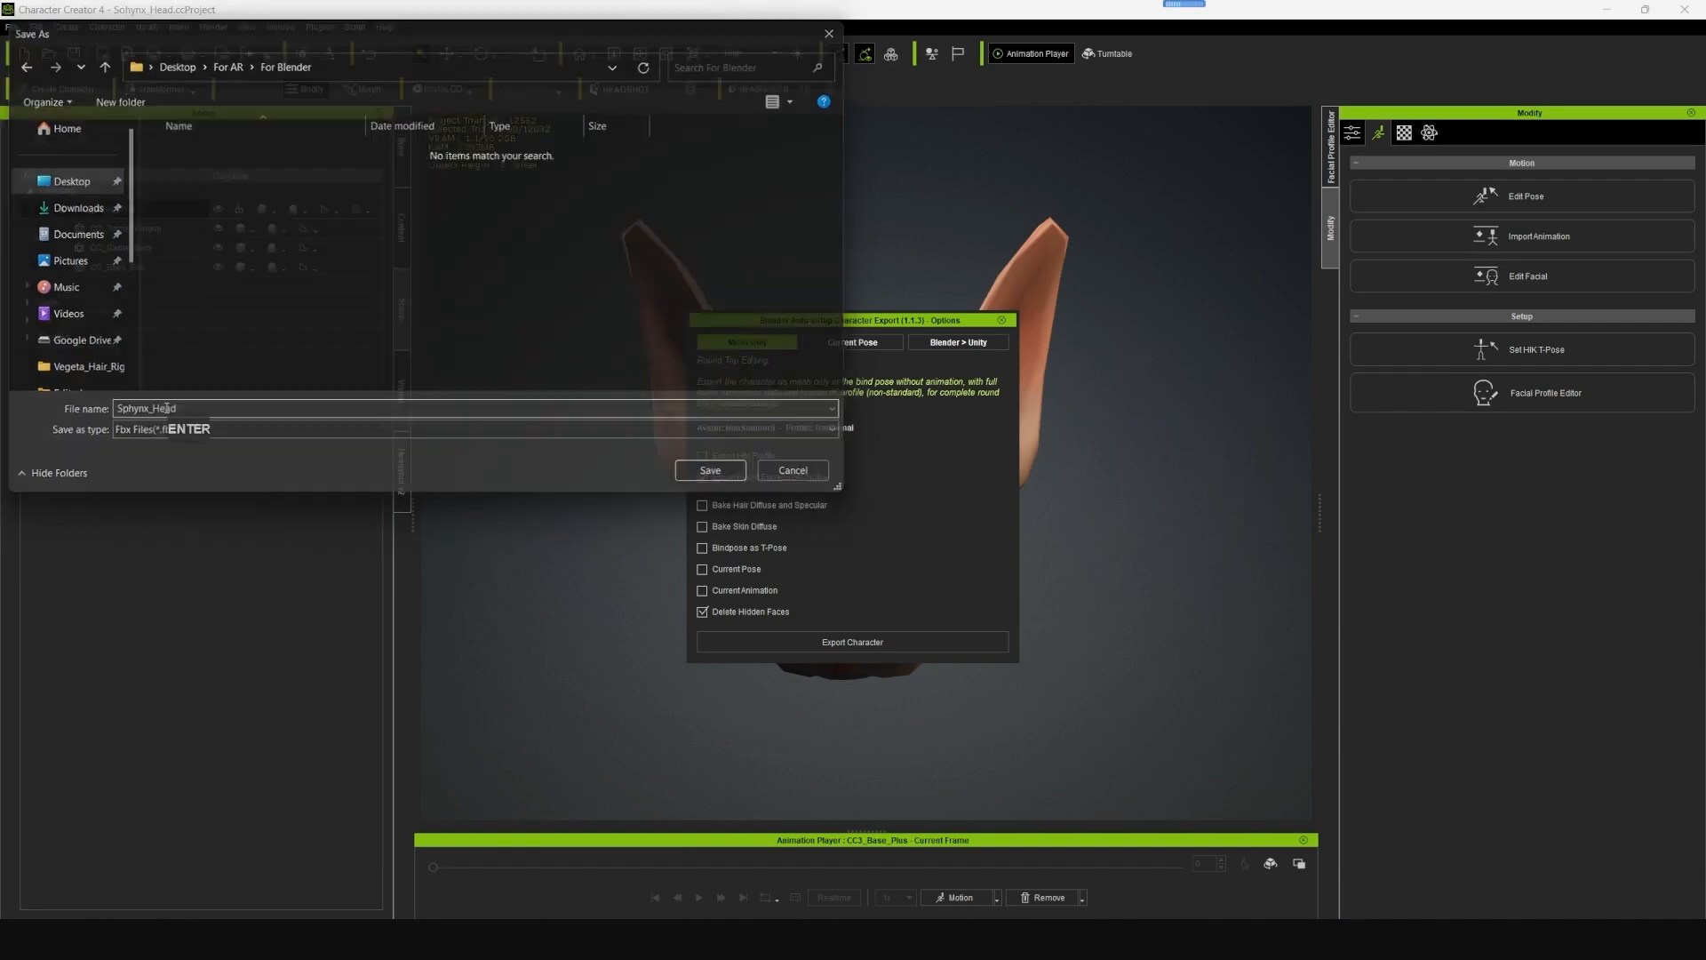
{"action": "key", "text": "Return"}
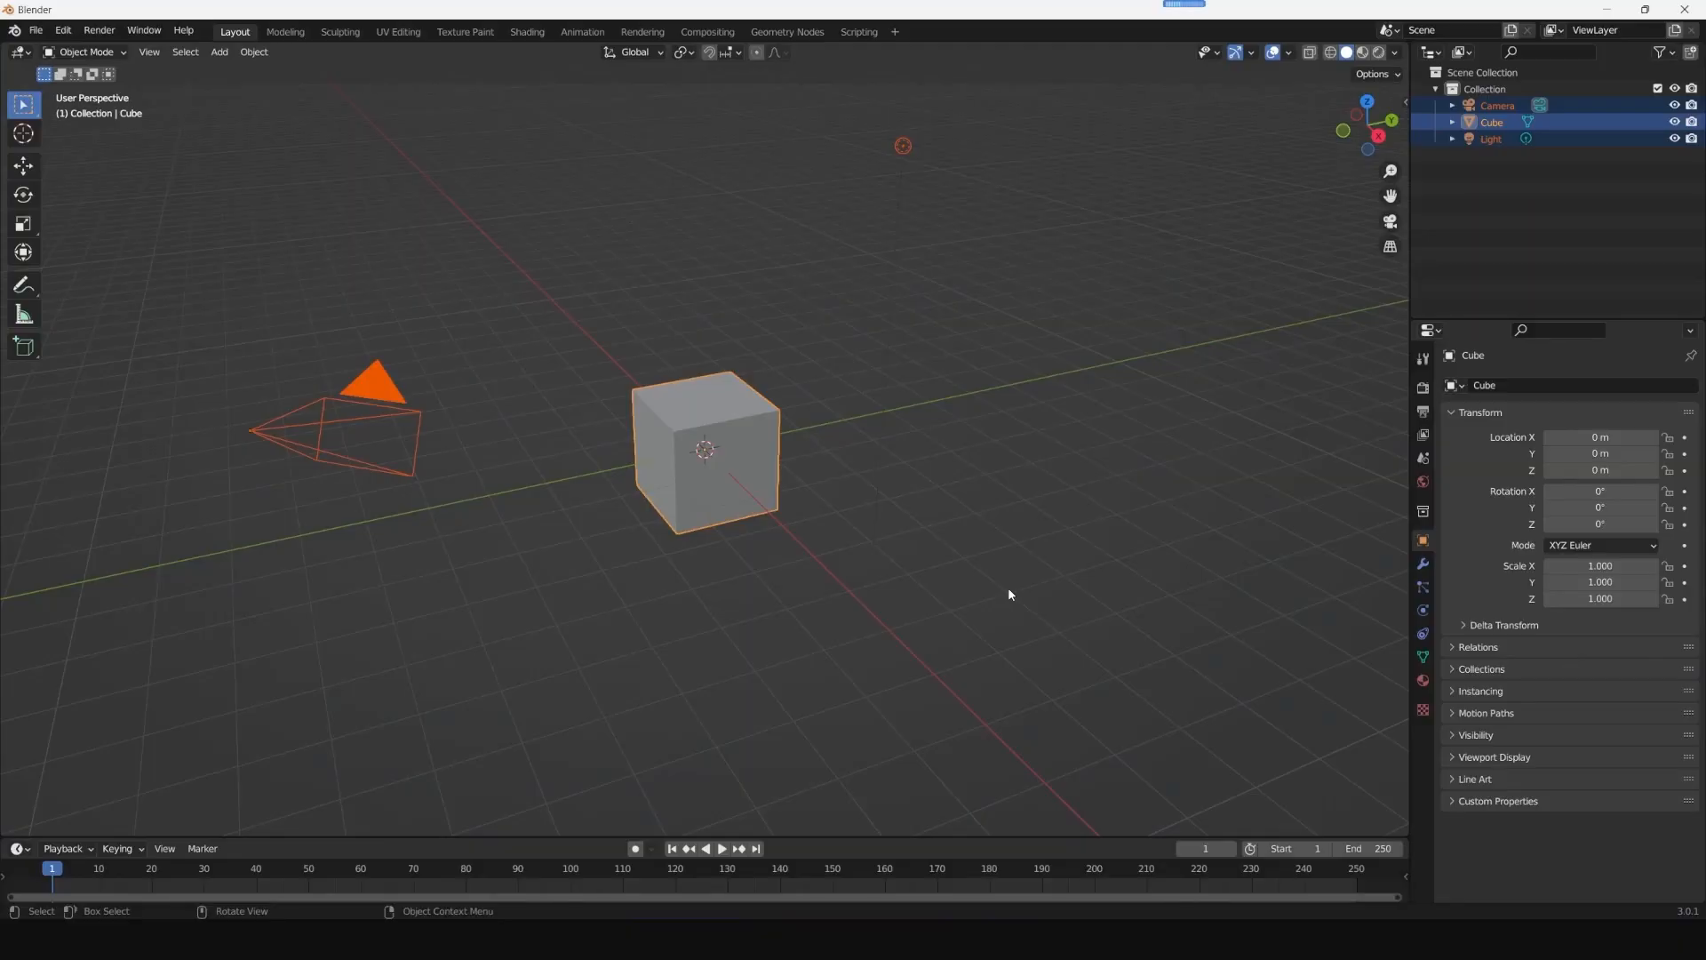
- In Blender, delete the default scene objects and import Sphynx_Head.fbx as a character with the CC/iC Pipeline add-on
{"action": "key", "text": "Delete"}
{"action": "left_click", "coordinate": [734, 505]}
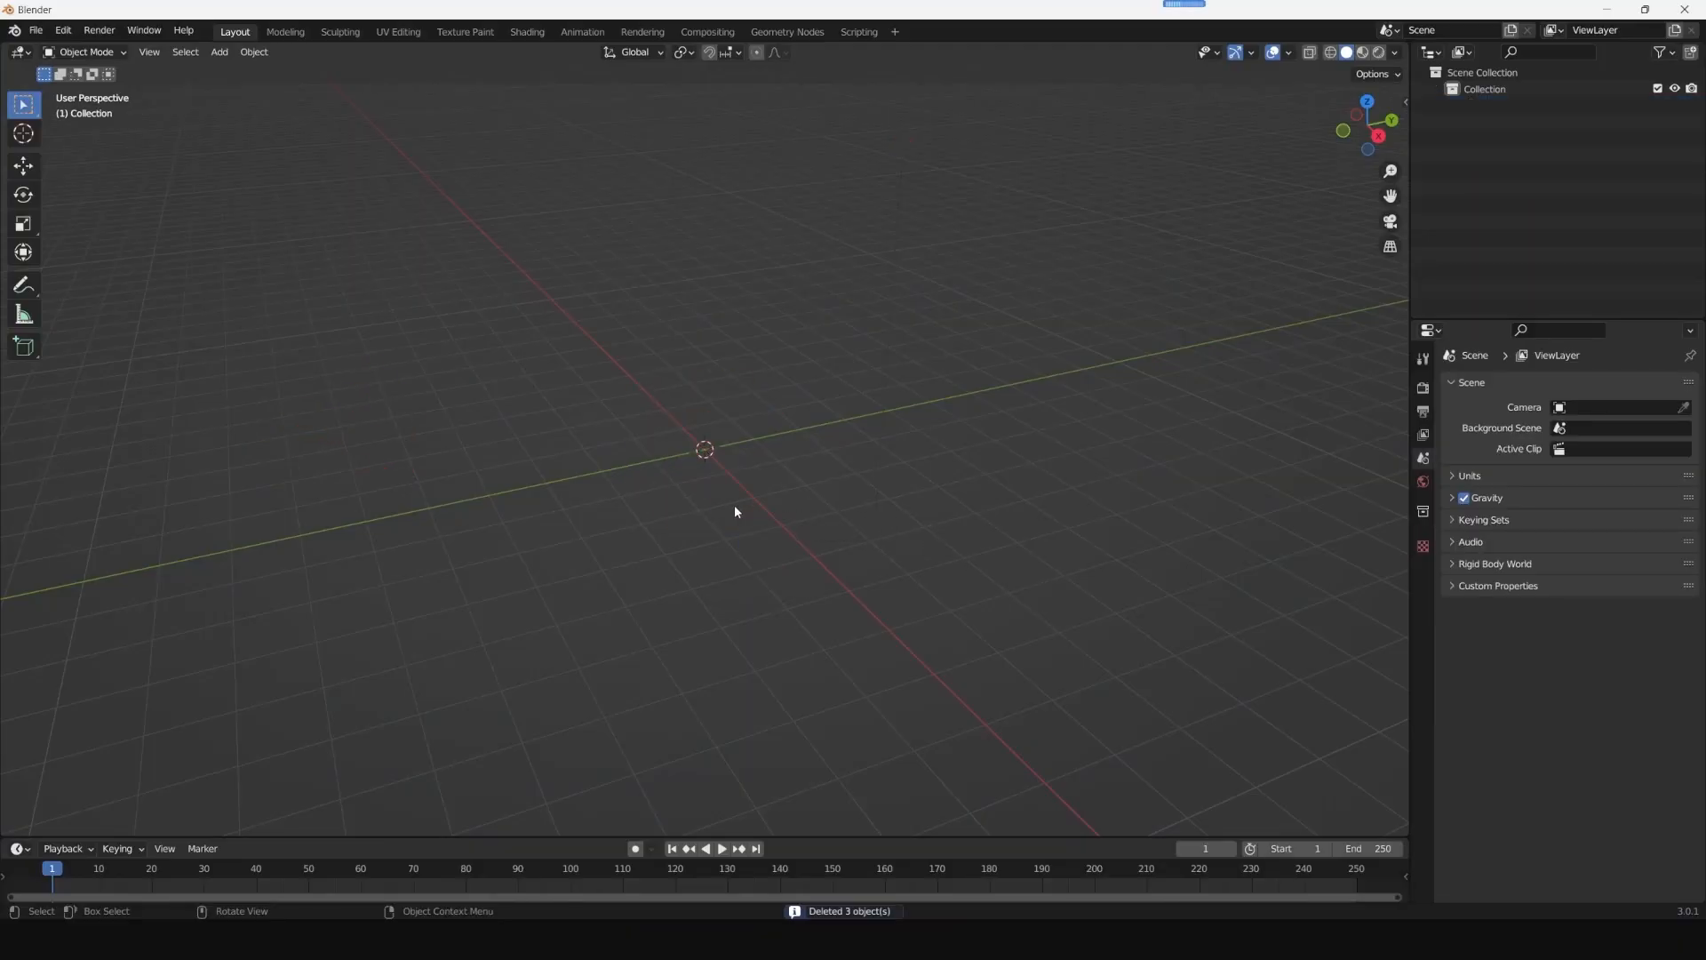
{"action": "key", "text": "n"}
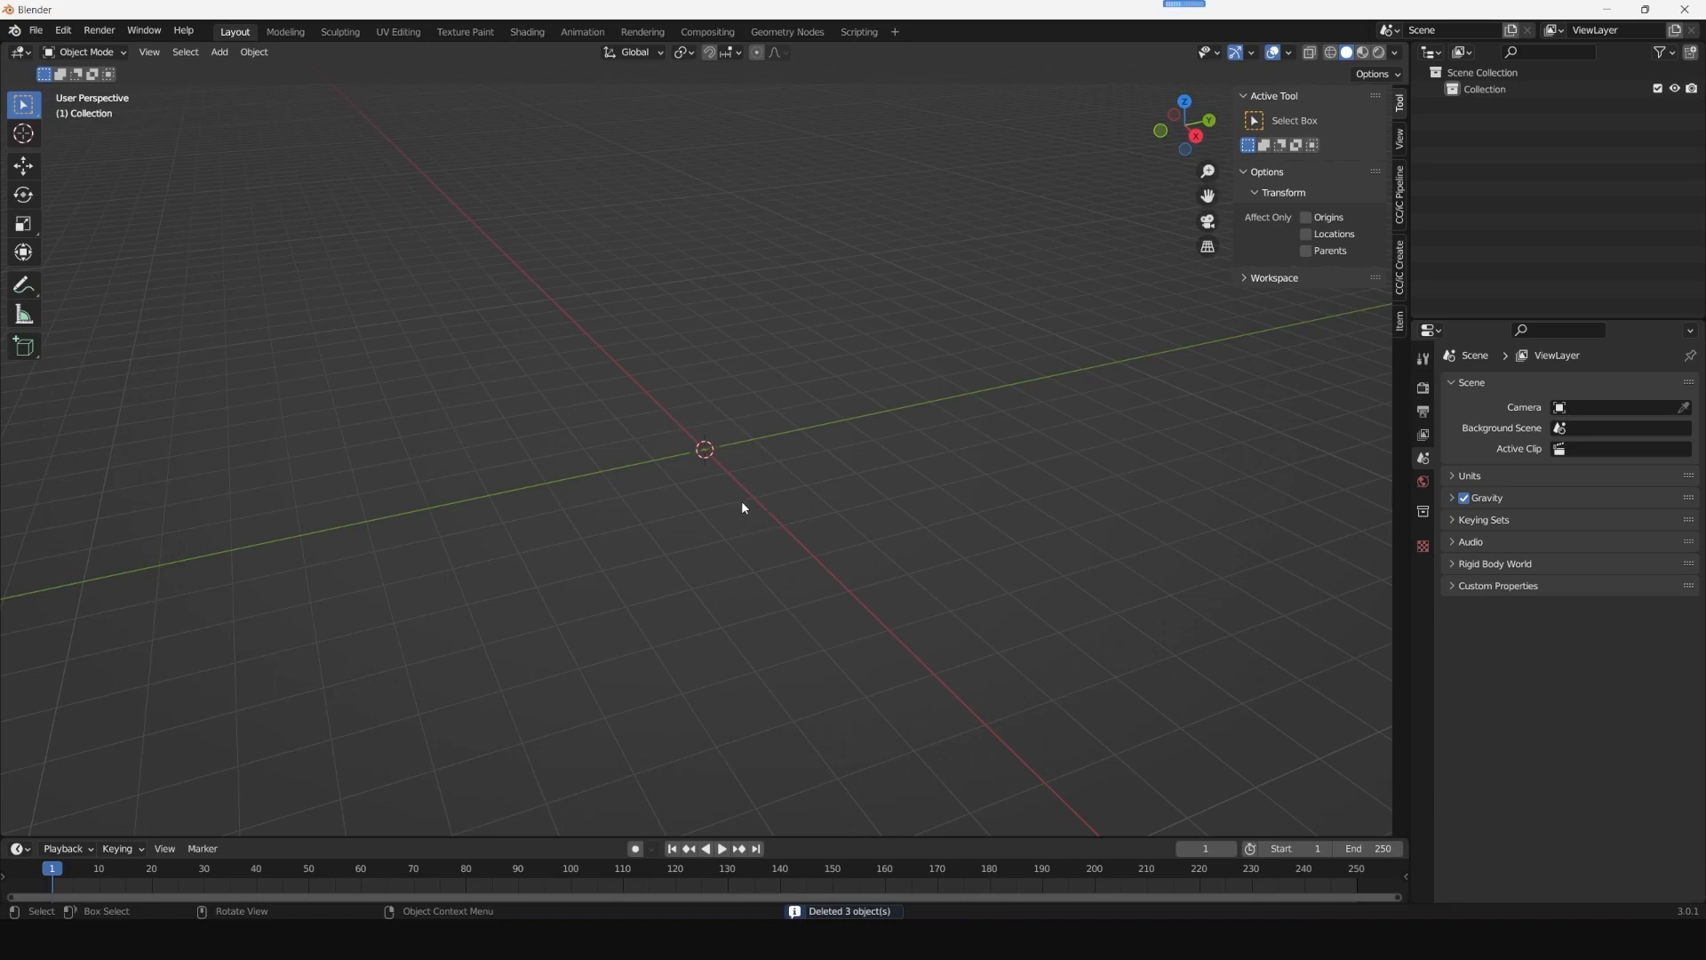
{"action": "left_click", "coordinate": [1402, 270]}
{"action": "left_click", "coordinate": [1399, 211]}
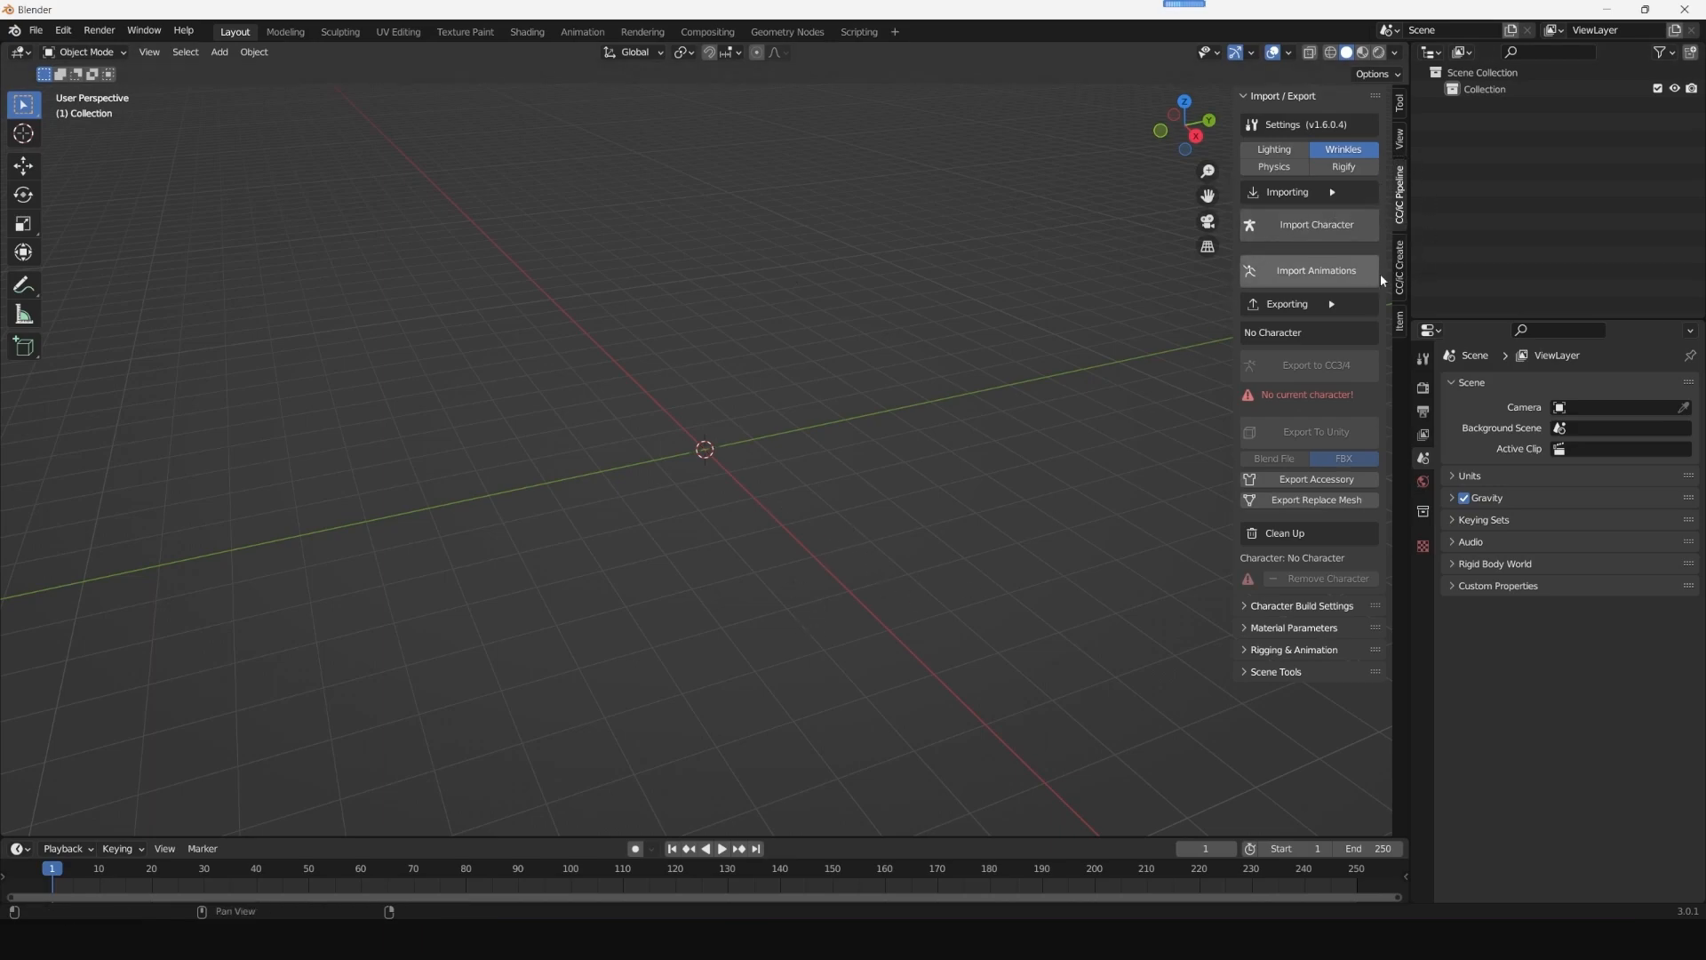
{"action": "left_click", "coordinate": [1310, 227]}
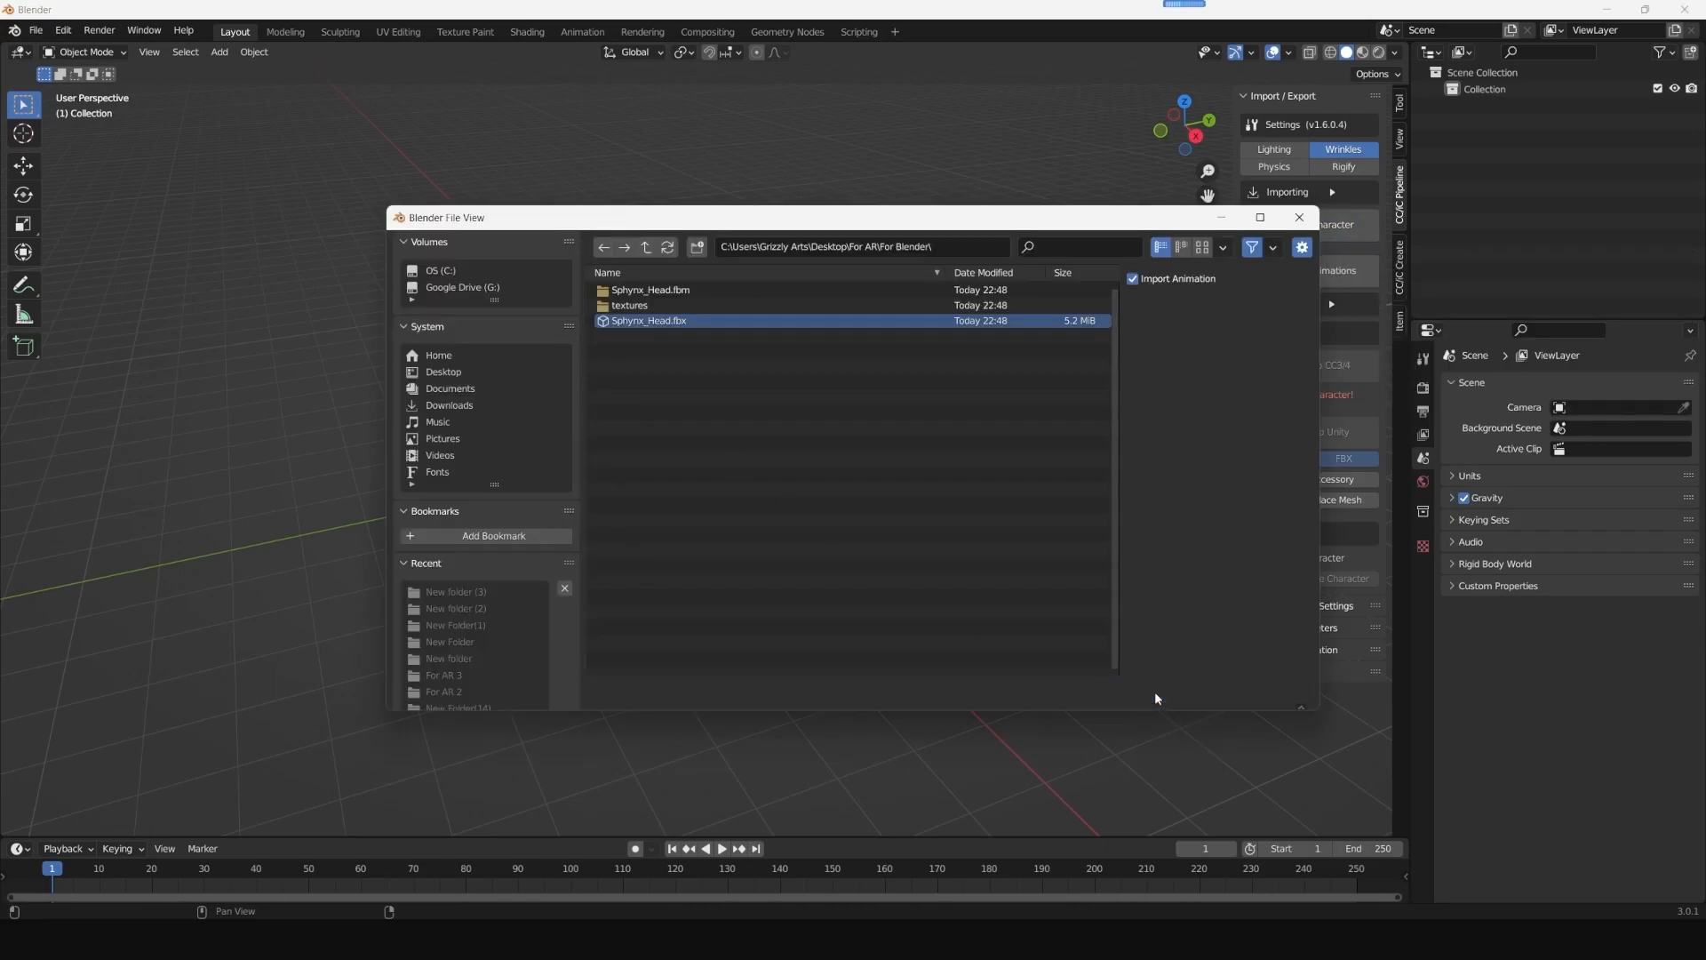
{"action": "left_click", "coordinate": [1146, 694]}
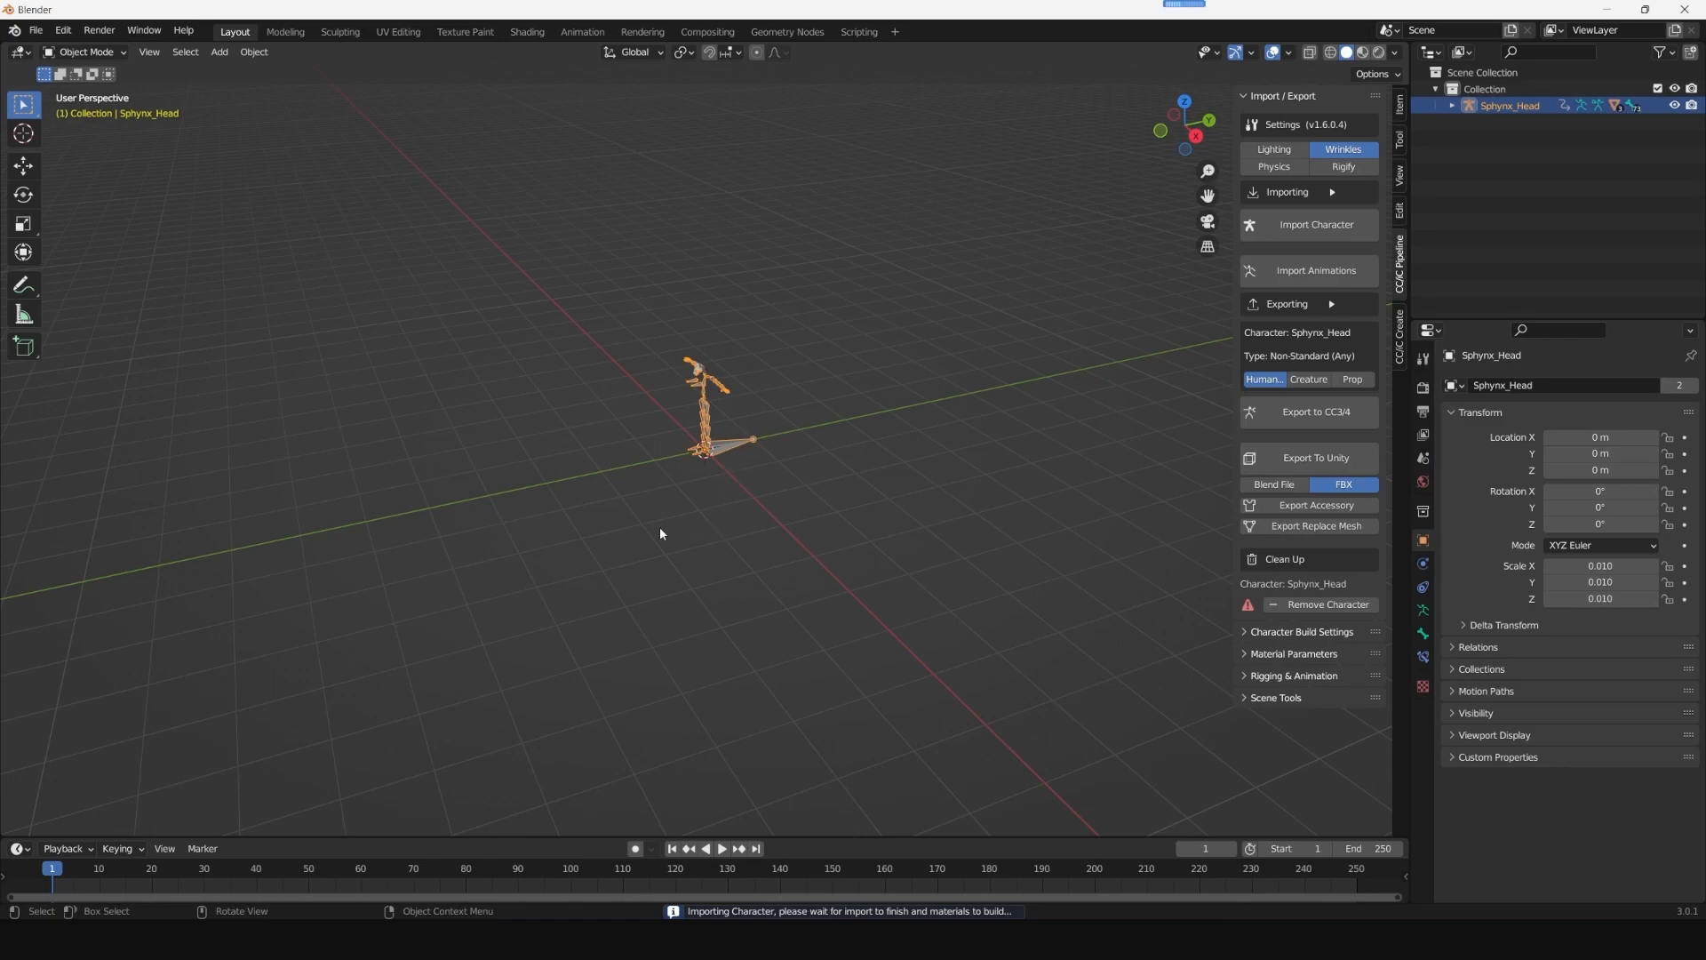
- Select the CC_Game_Body head mesh and filter its shape keys by "open"
{"action": "middle_click_drag", "start_coordinate": [513, 443], "coordinate": [542, 424]}
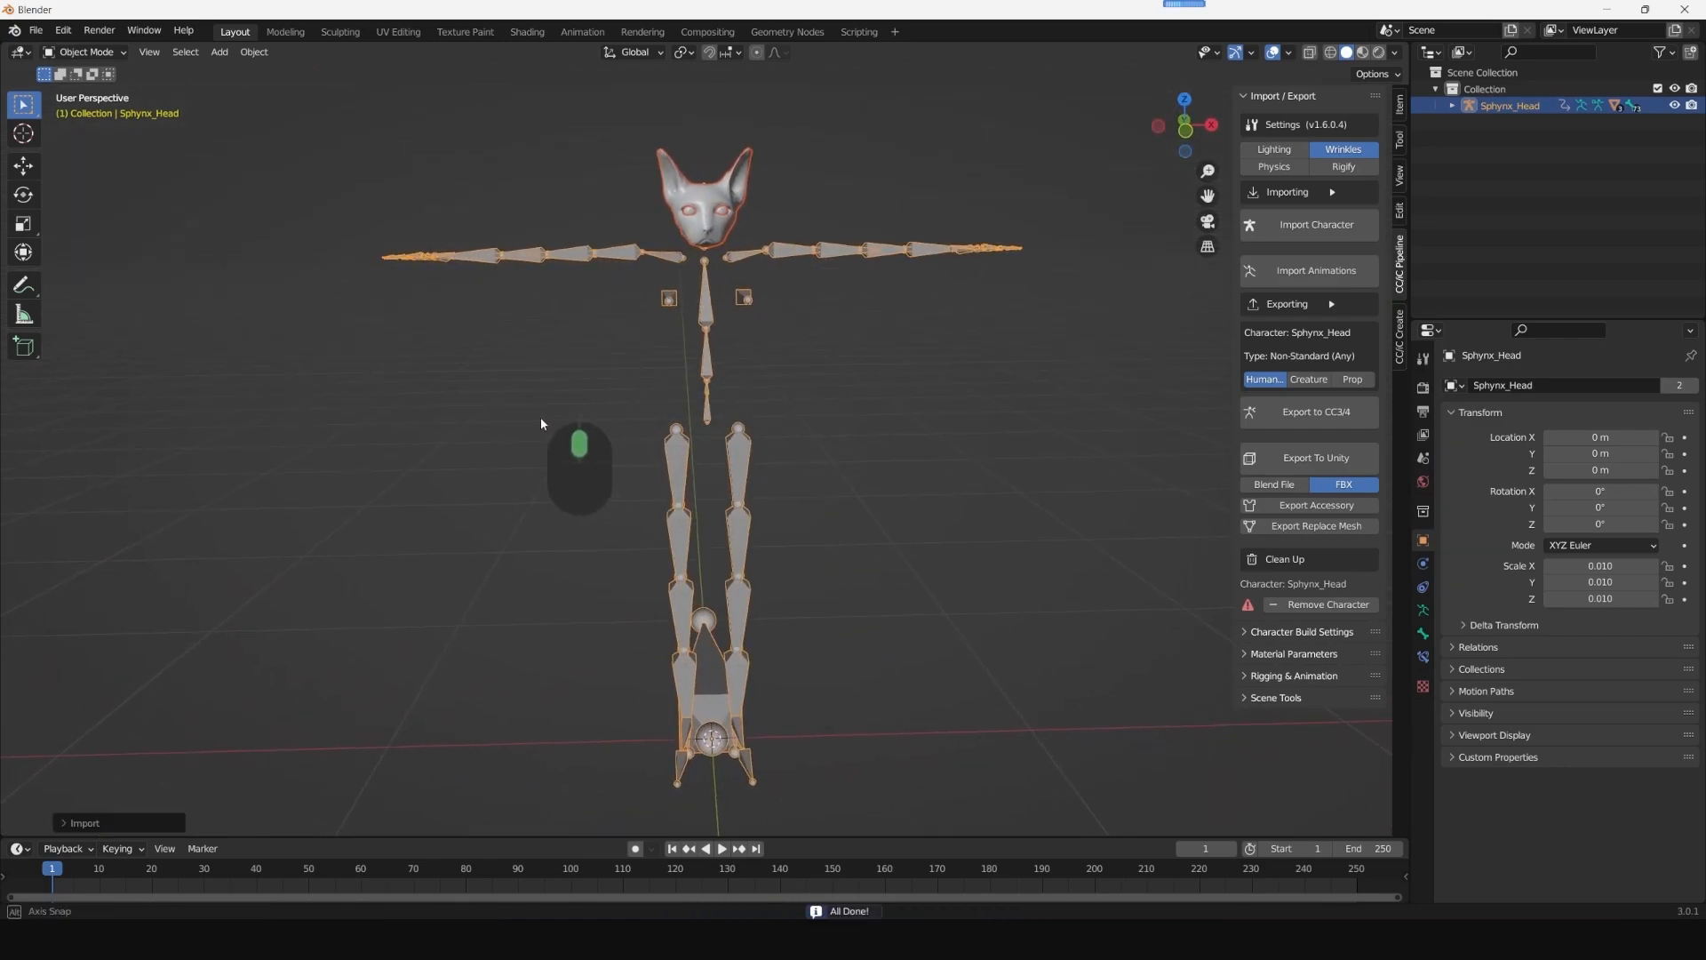
{"action": "middle_click_drag", "start_coordinate": [889, 443], "coordinate": [903, 408]}
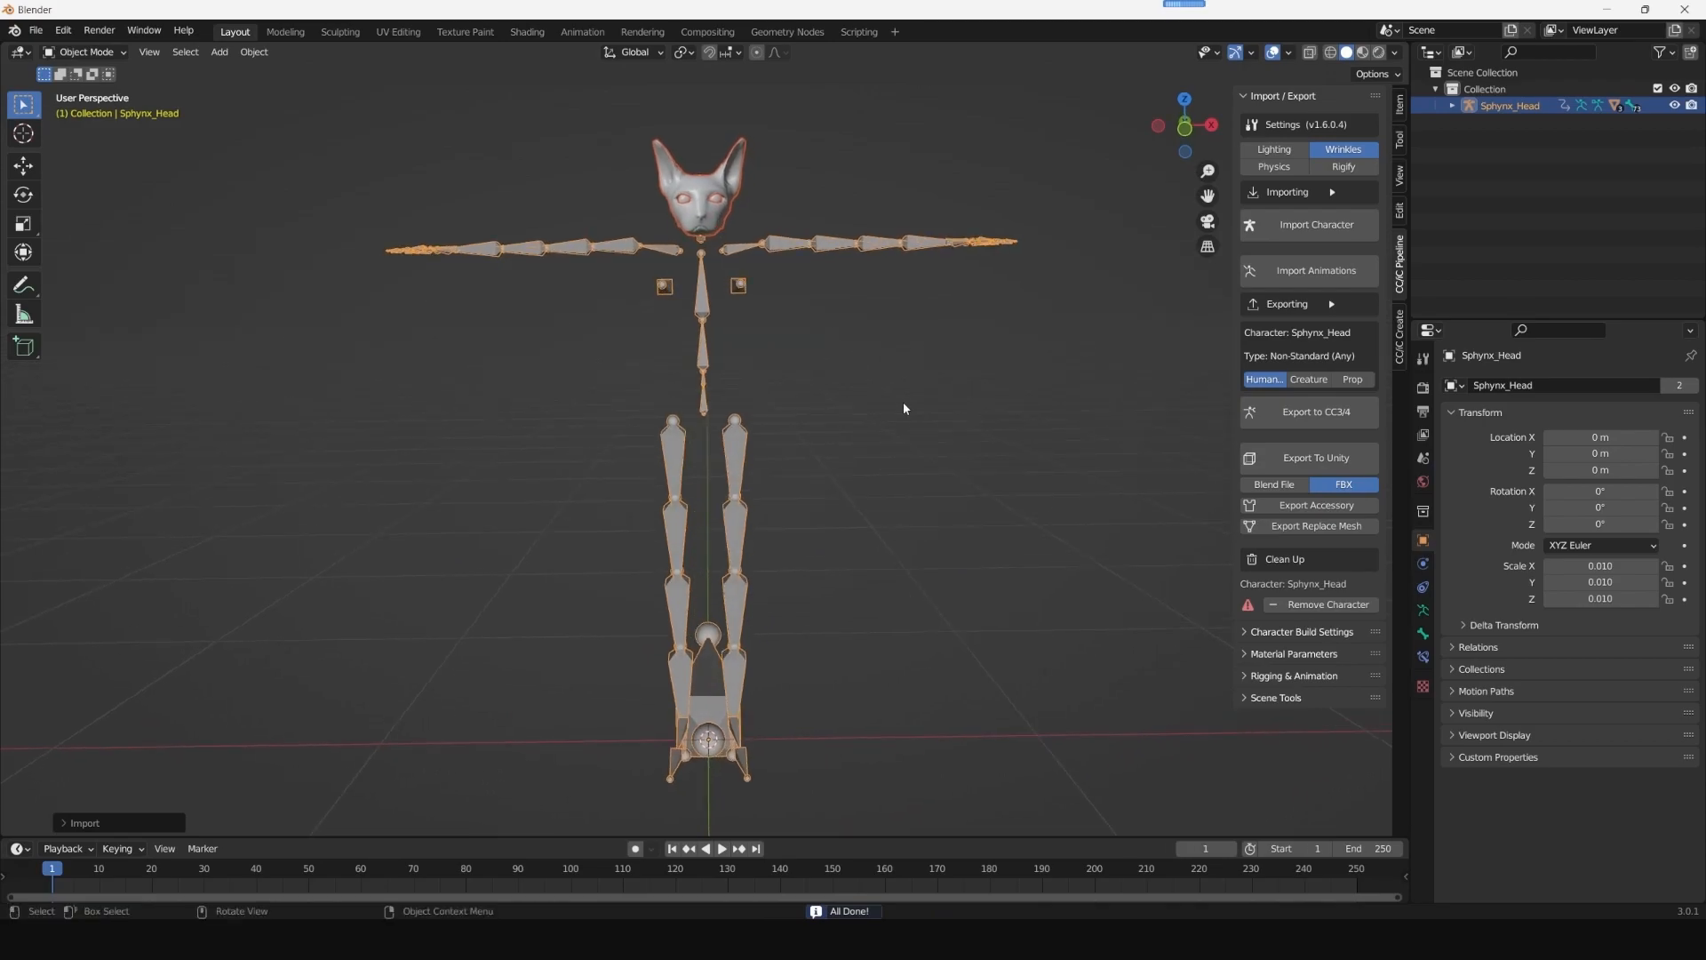
{"action": "left_click", "coordinate": [728, 367]}
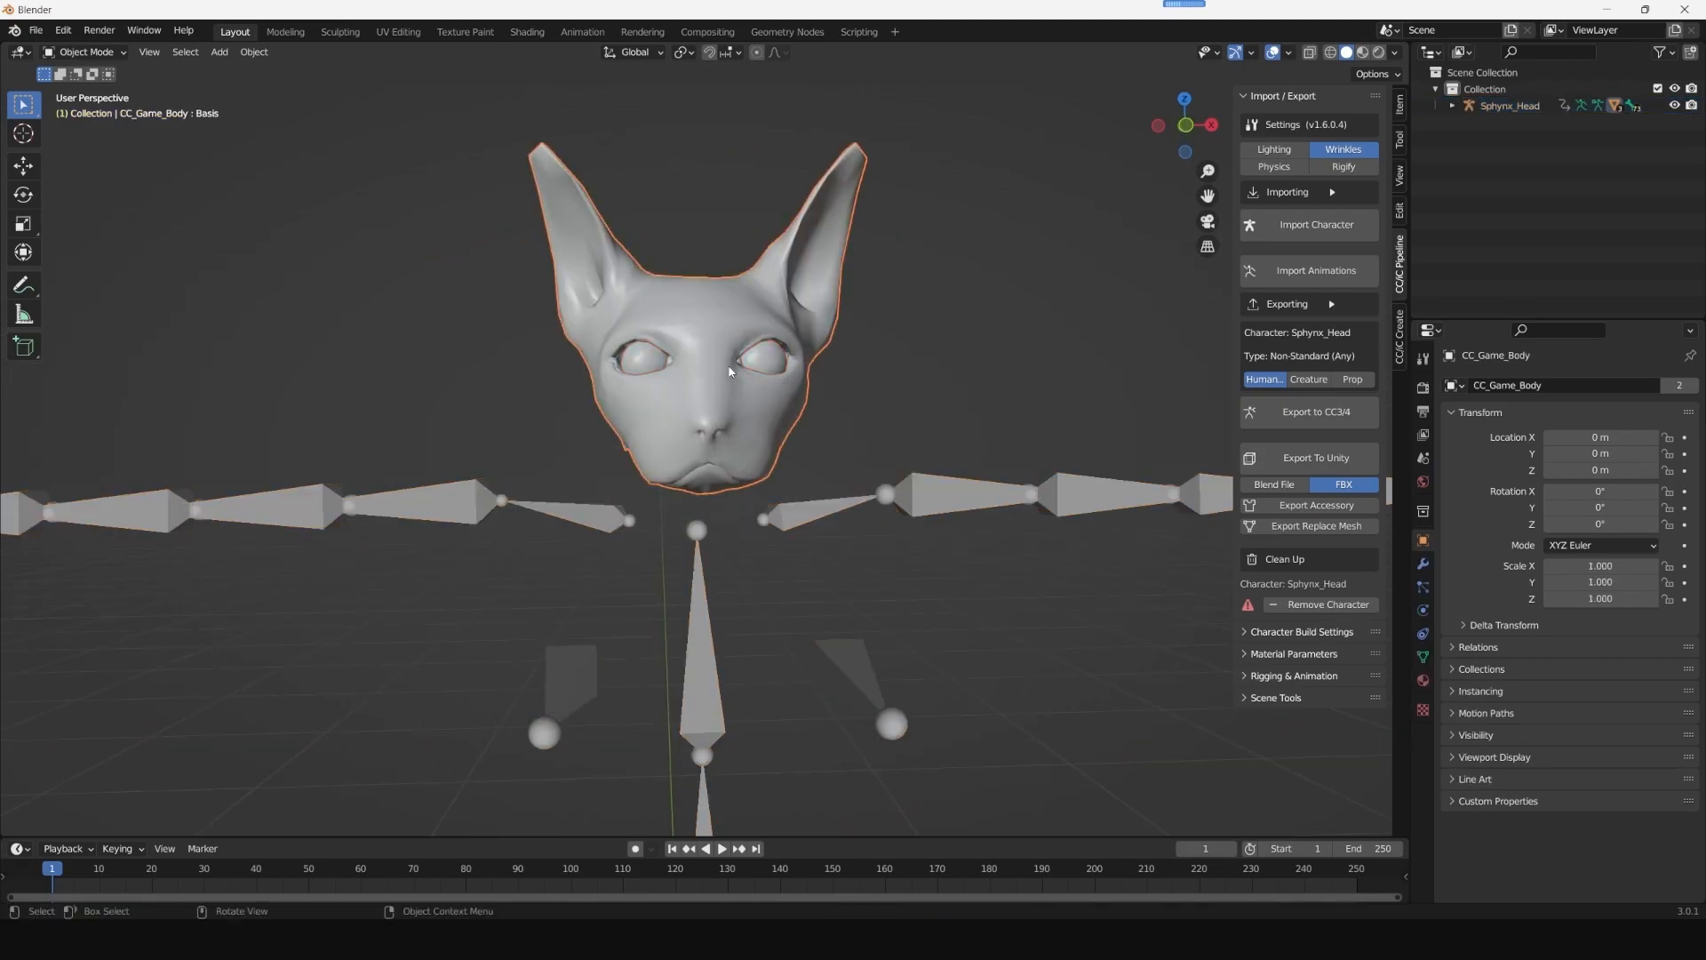
{"action": "left_click", "coordinate": [1423, 659]}
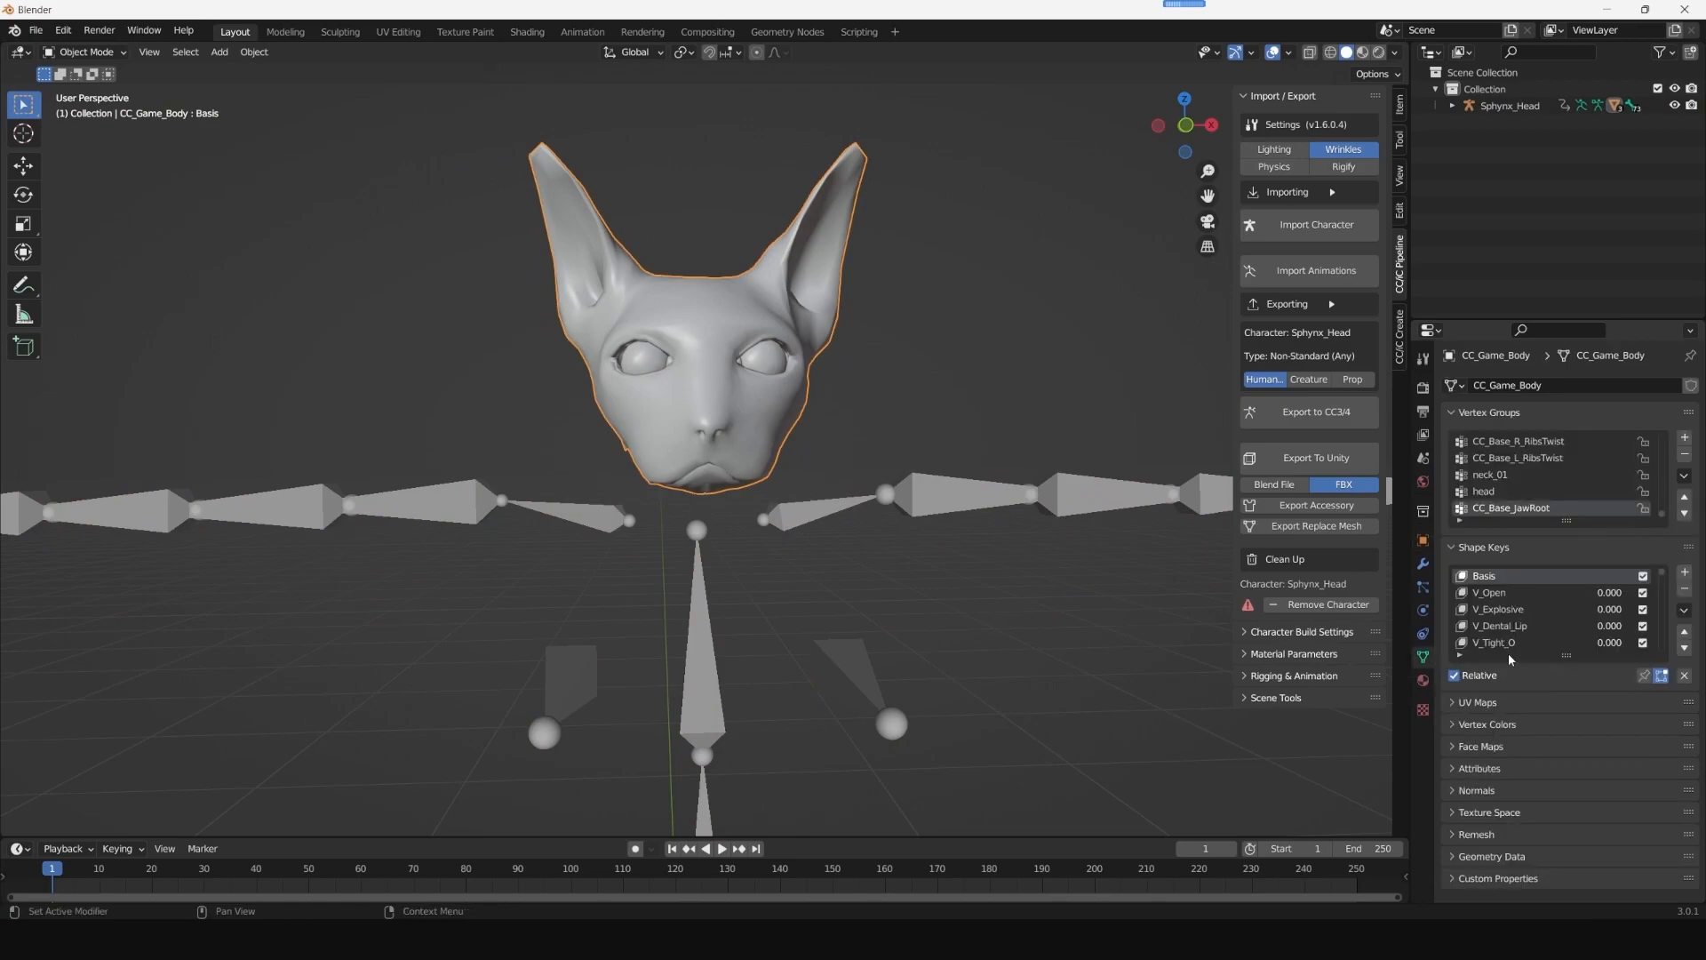
{"action": "left_click", "coordinate": [1460, 657]}
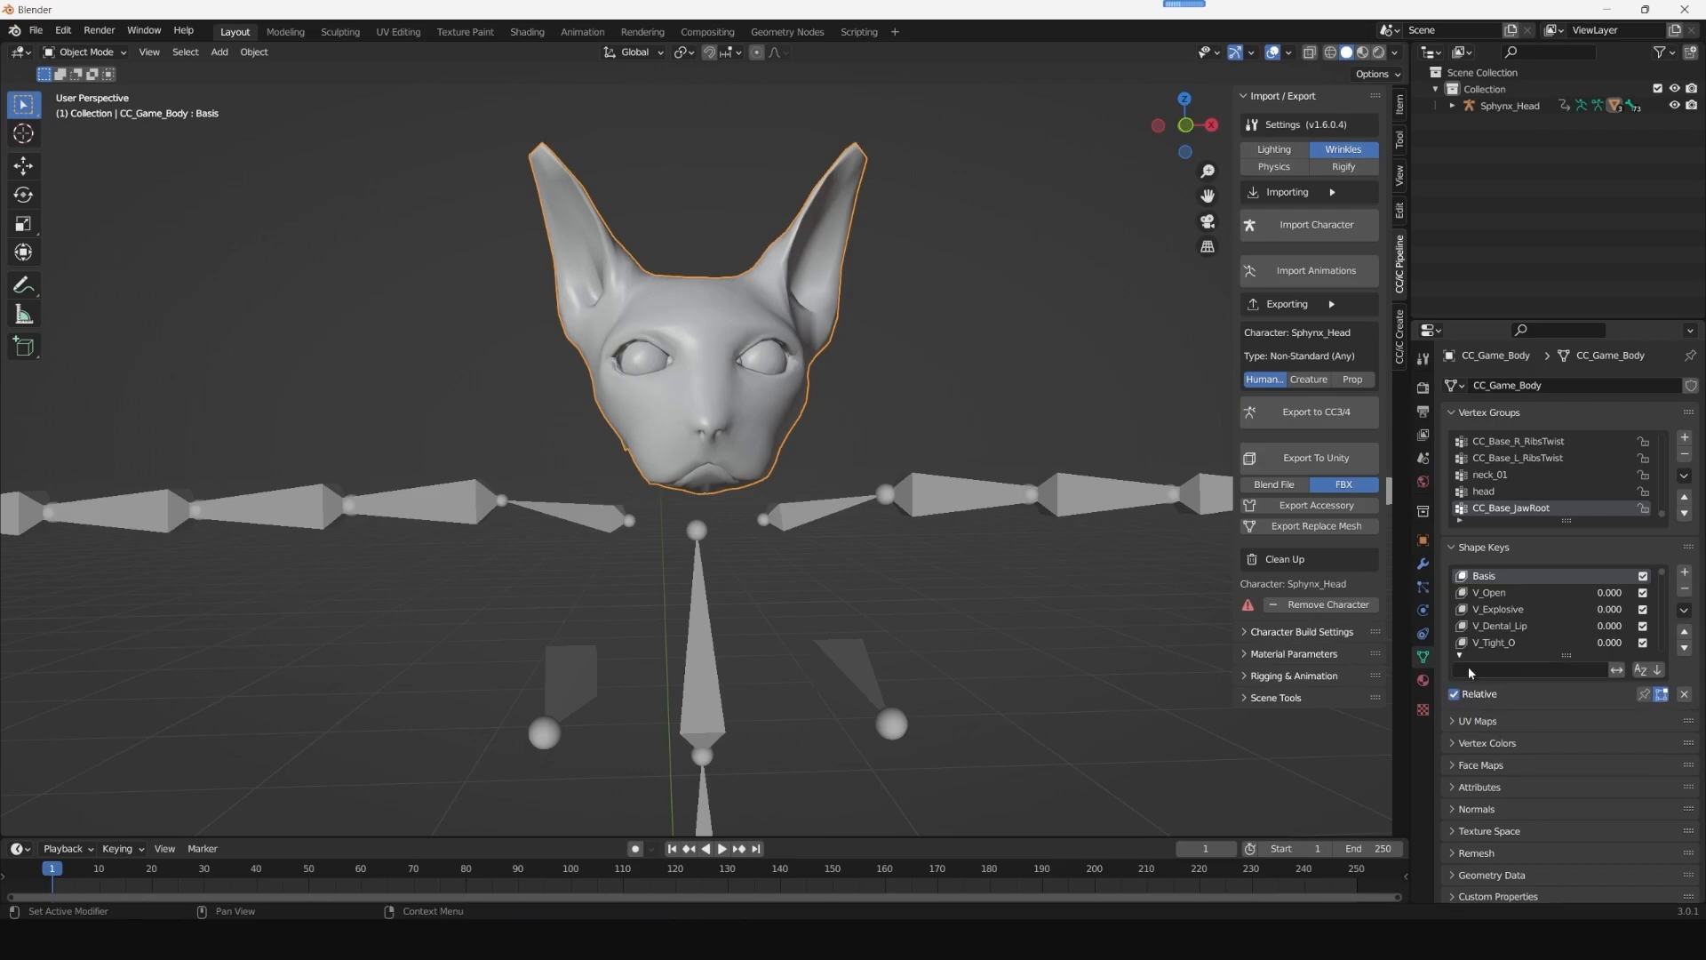
{"action": "type", "text": "open"}
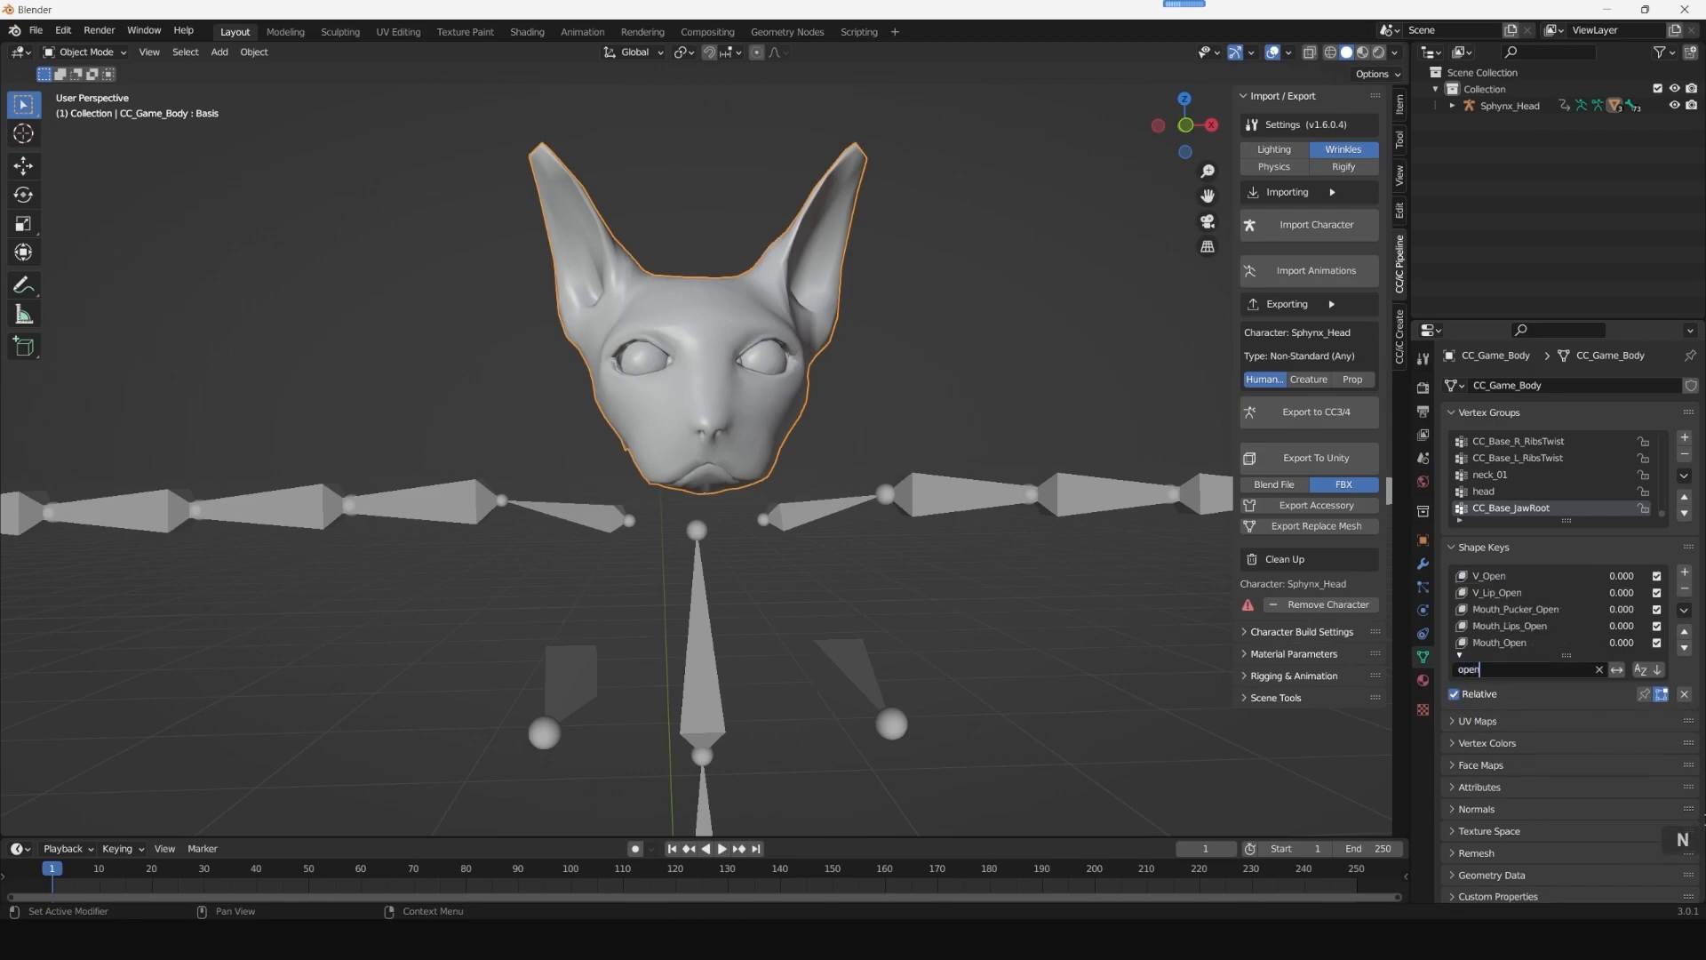
- Test the Mouth_Open shape key on the head and set its value back to 0
{"action": "left_click", "coordinate": [1521, 645]}
{"action": "mouse_move", "coordinate": [1599, 716]}
{"action": "left_mouse_down"}
{"action": "mouse_move", "coordinate": [1699, 710]}
{"action": "mouse_move", "coordinate": [1628, 714]}
{"action": "left_mouse_up"}
{"action": "left_click", "coordinate": [1627, 714]}
{"action": "type", "text": "0"}
{"action": "key", "text": "Return"}
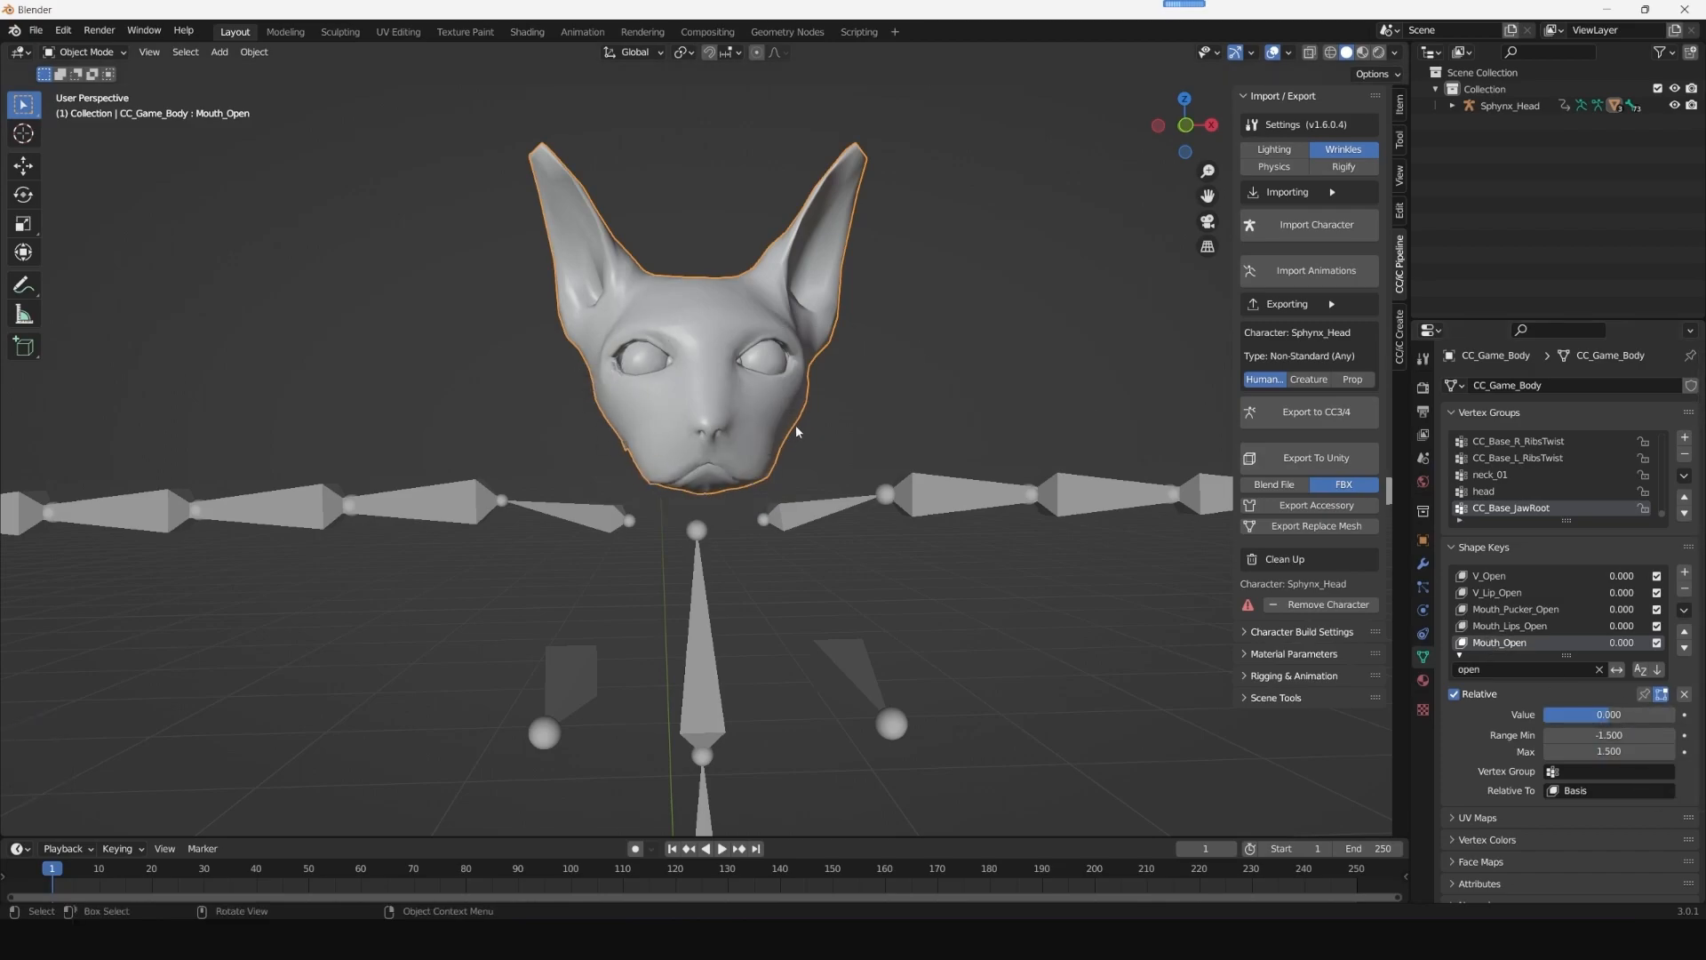
- Delete the Sphynx_Head armature, keeping only the eye, body and tongue meshes
{"action": "scroll", "coordinate": [977, 423], "scroll_direction": "down", "scroll_amount": 6}
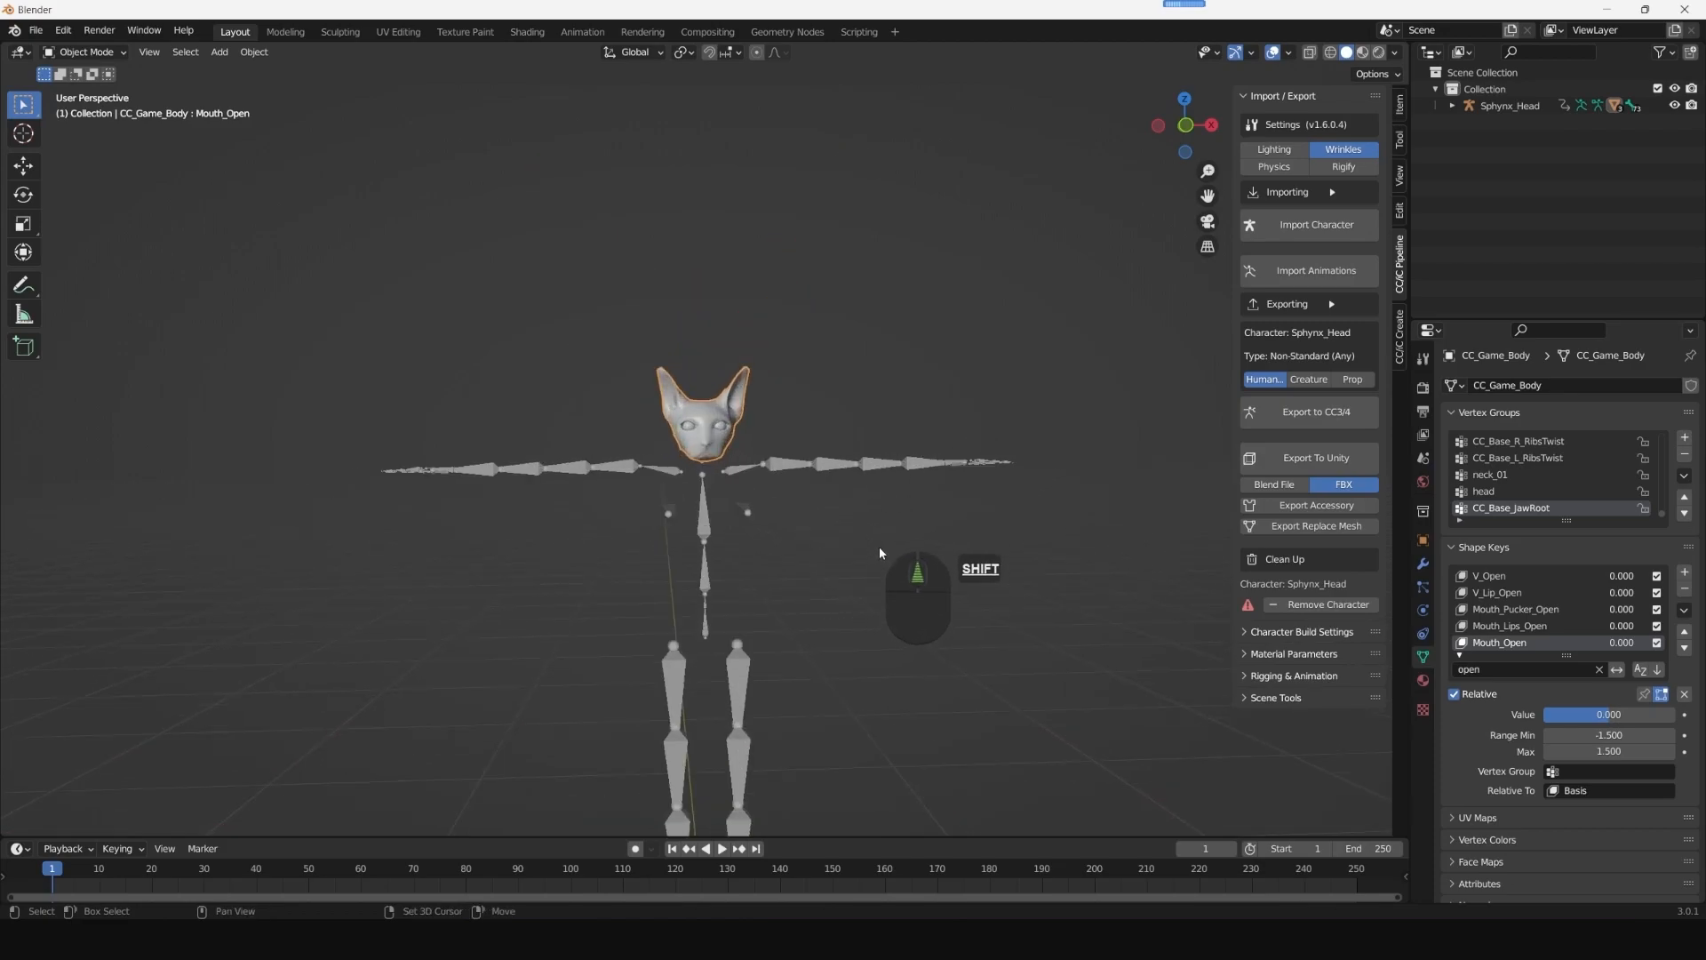
{"action": "middle_click_drag", "start_coordinate": [899, 572], "coordinate": [881, 408], "text": "shift"}
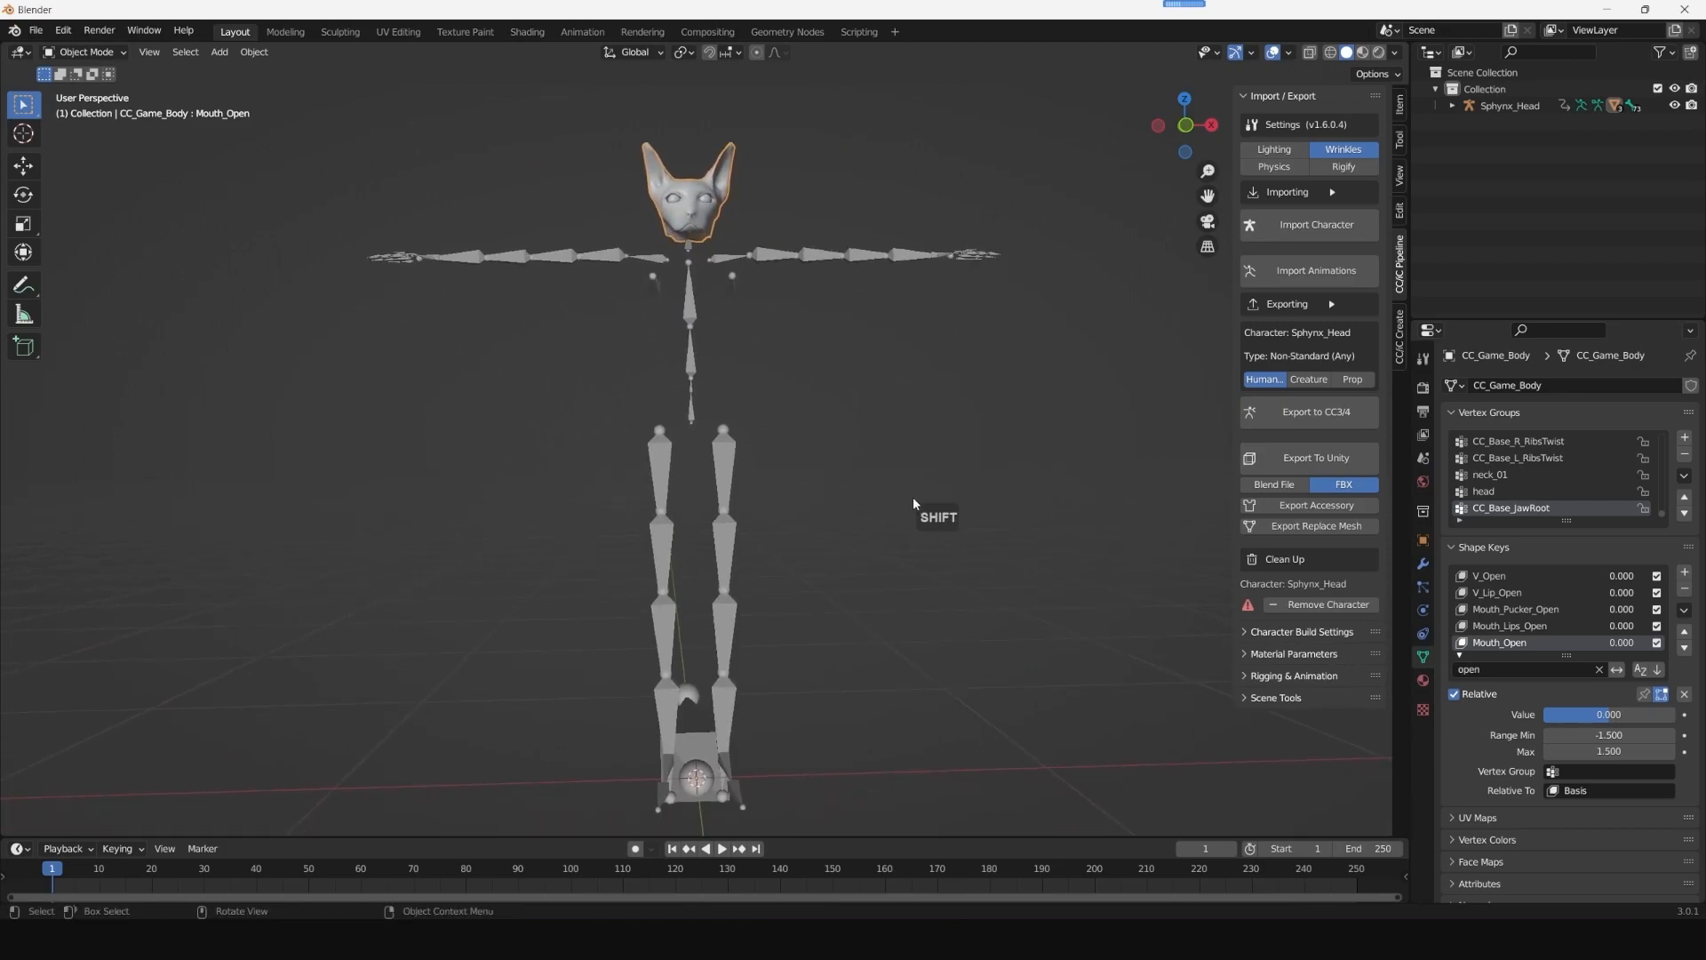
{"action": "scroll", "coordinate": [888, 507], "scroll_direction": "down", "scroll_amount": 3}
{"action": "left_click", "coordinate": [720, 465]}
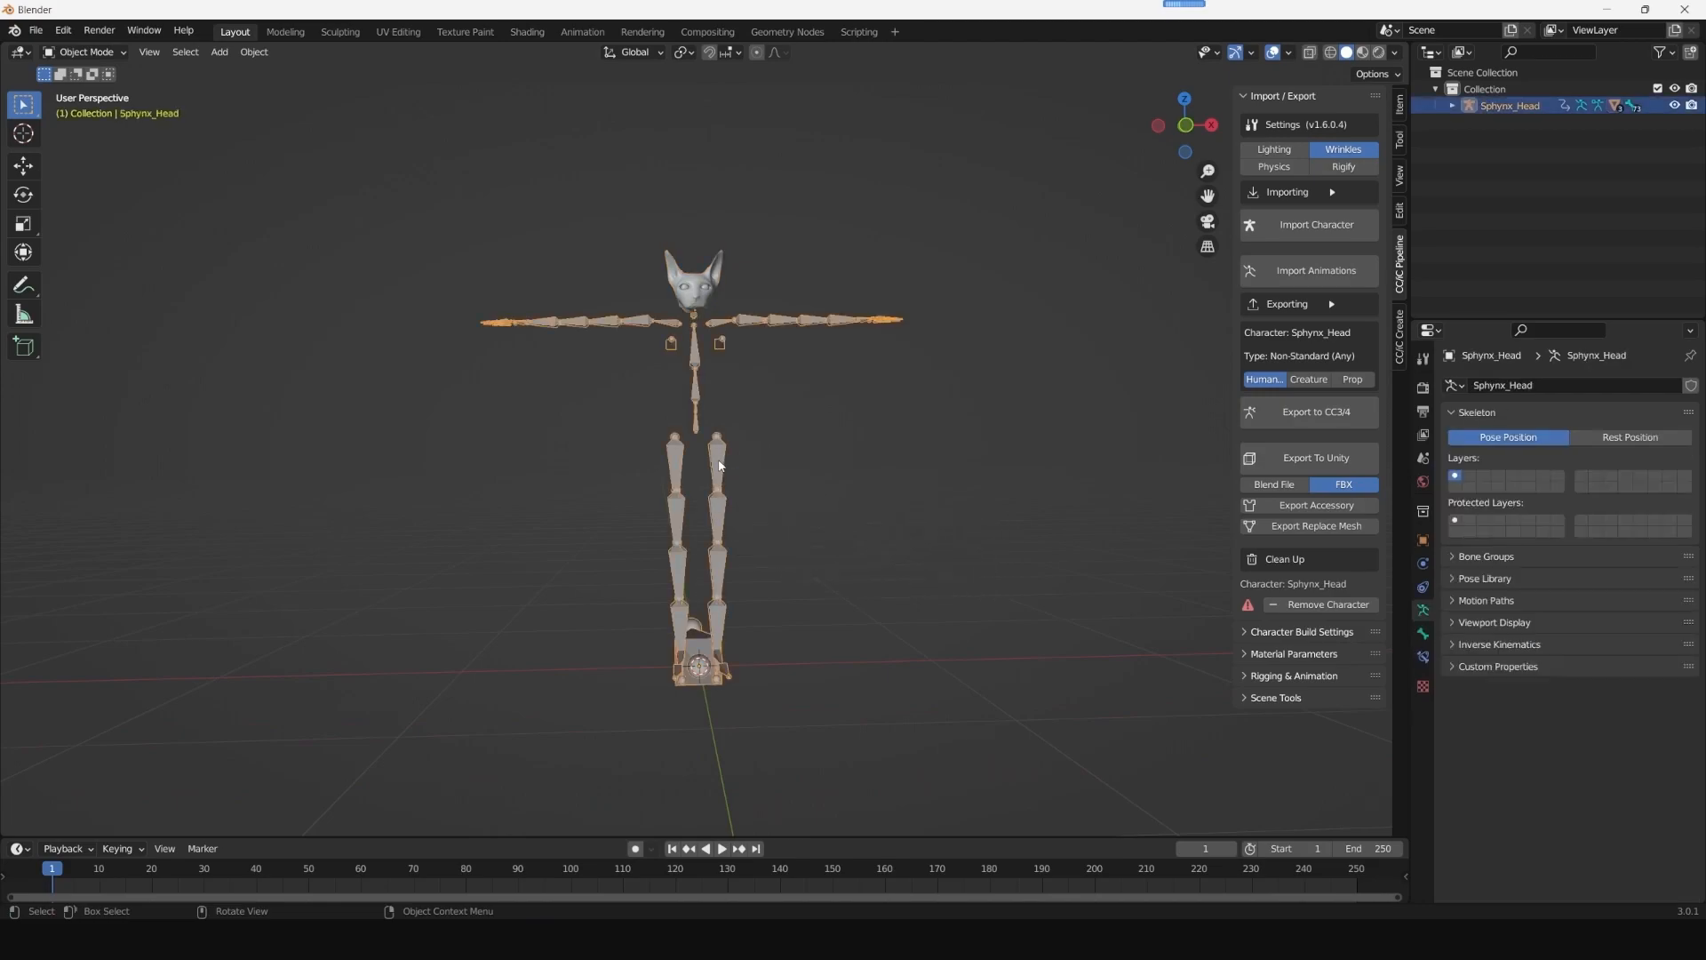
{"action": "key", "text": "Delete"}
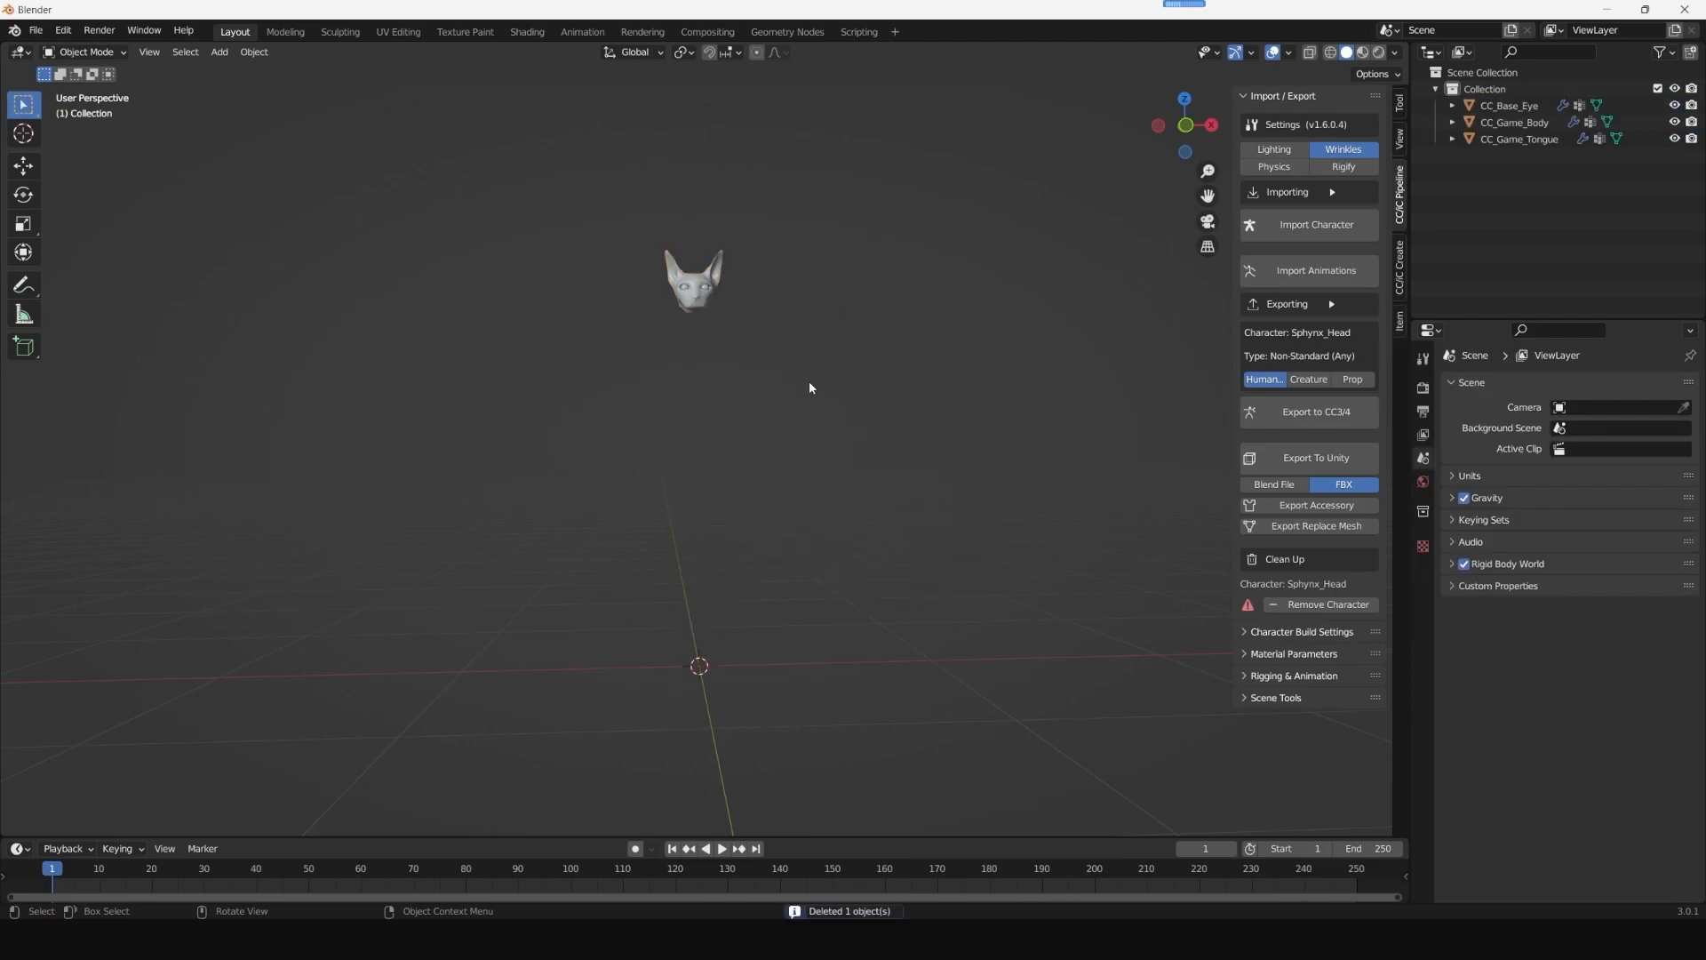
- Switch the CC_Game_Body mesh to Edit Mode and deselect all its vertices
{"action": "left_click", "coordinate": [709, 302]}
{"action": "scroll", "coordinate": [872, 413], "scroll_direction": "up", "scroll_amount": 3}
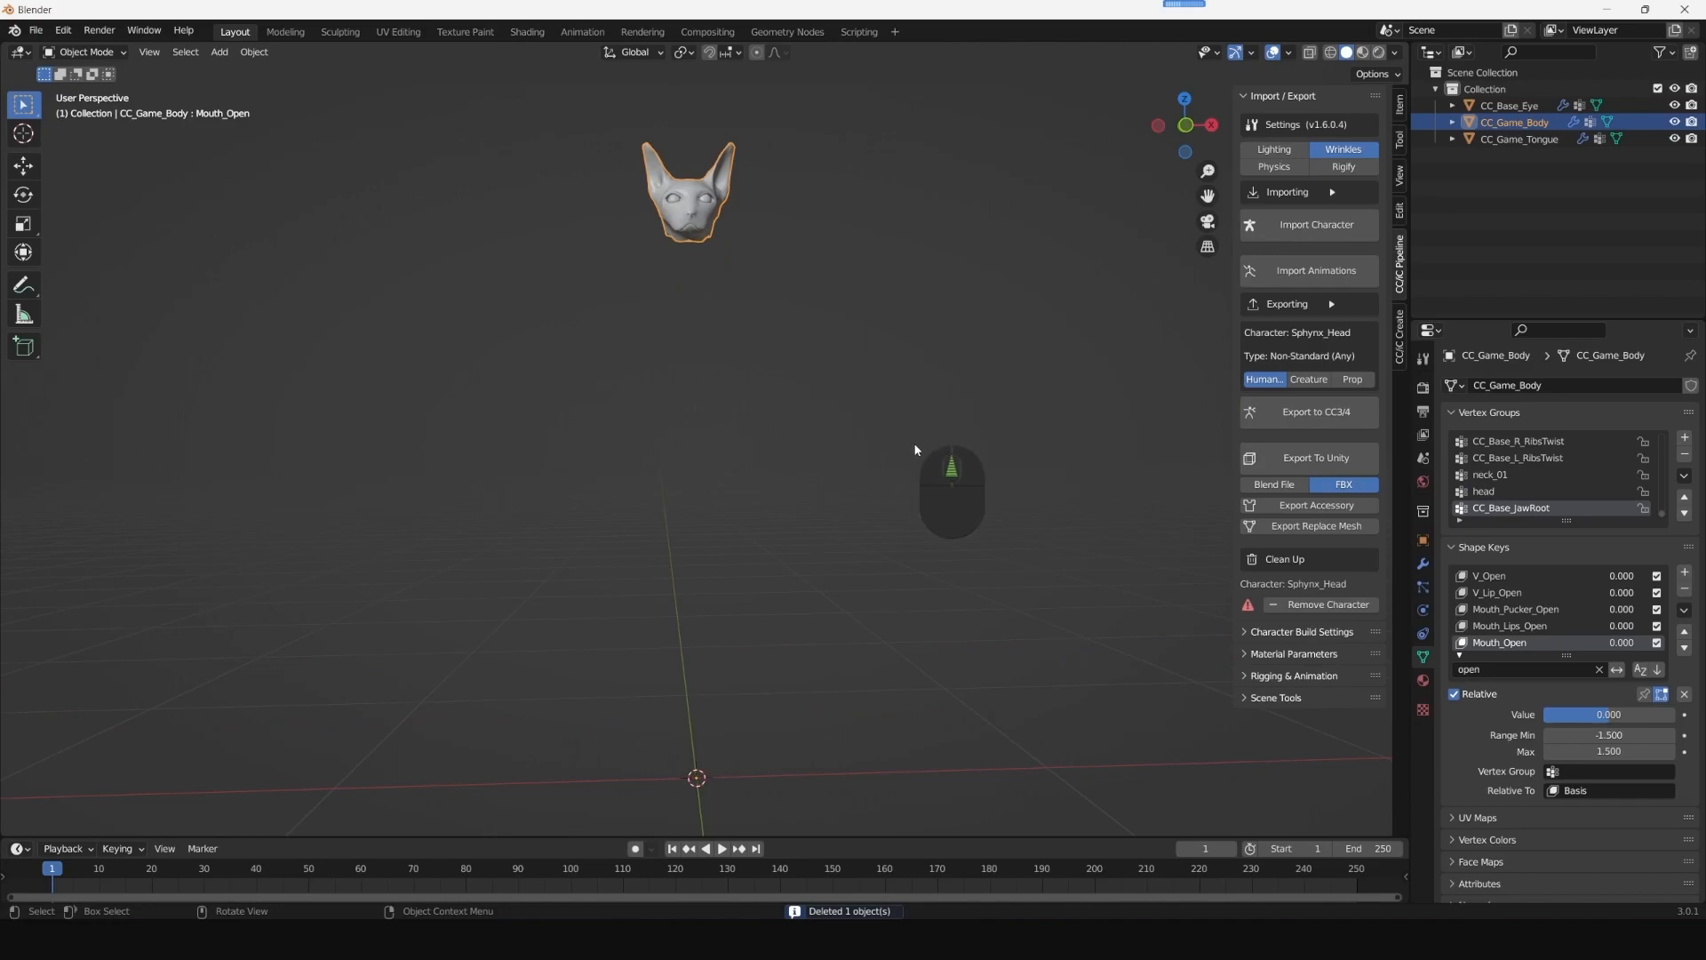
{"action": "left_click", "coordinate": [117, 55]}
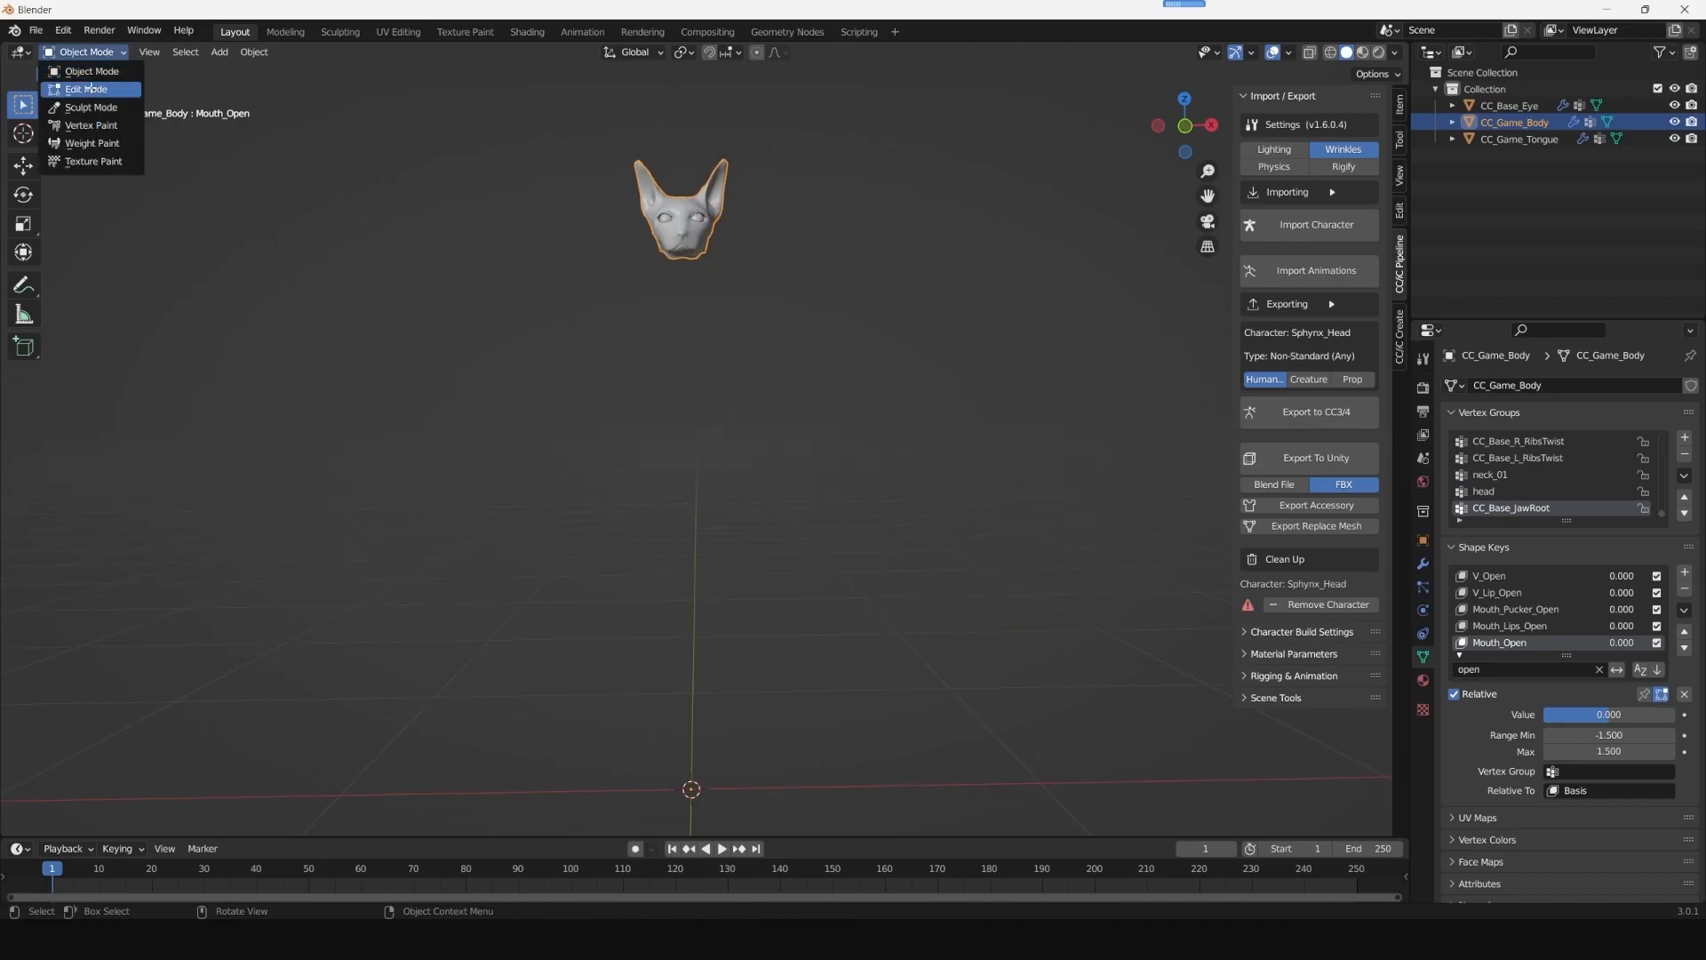
{"action": "left_click", "coordinate": [89, 85]}
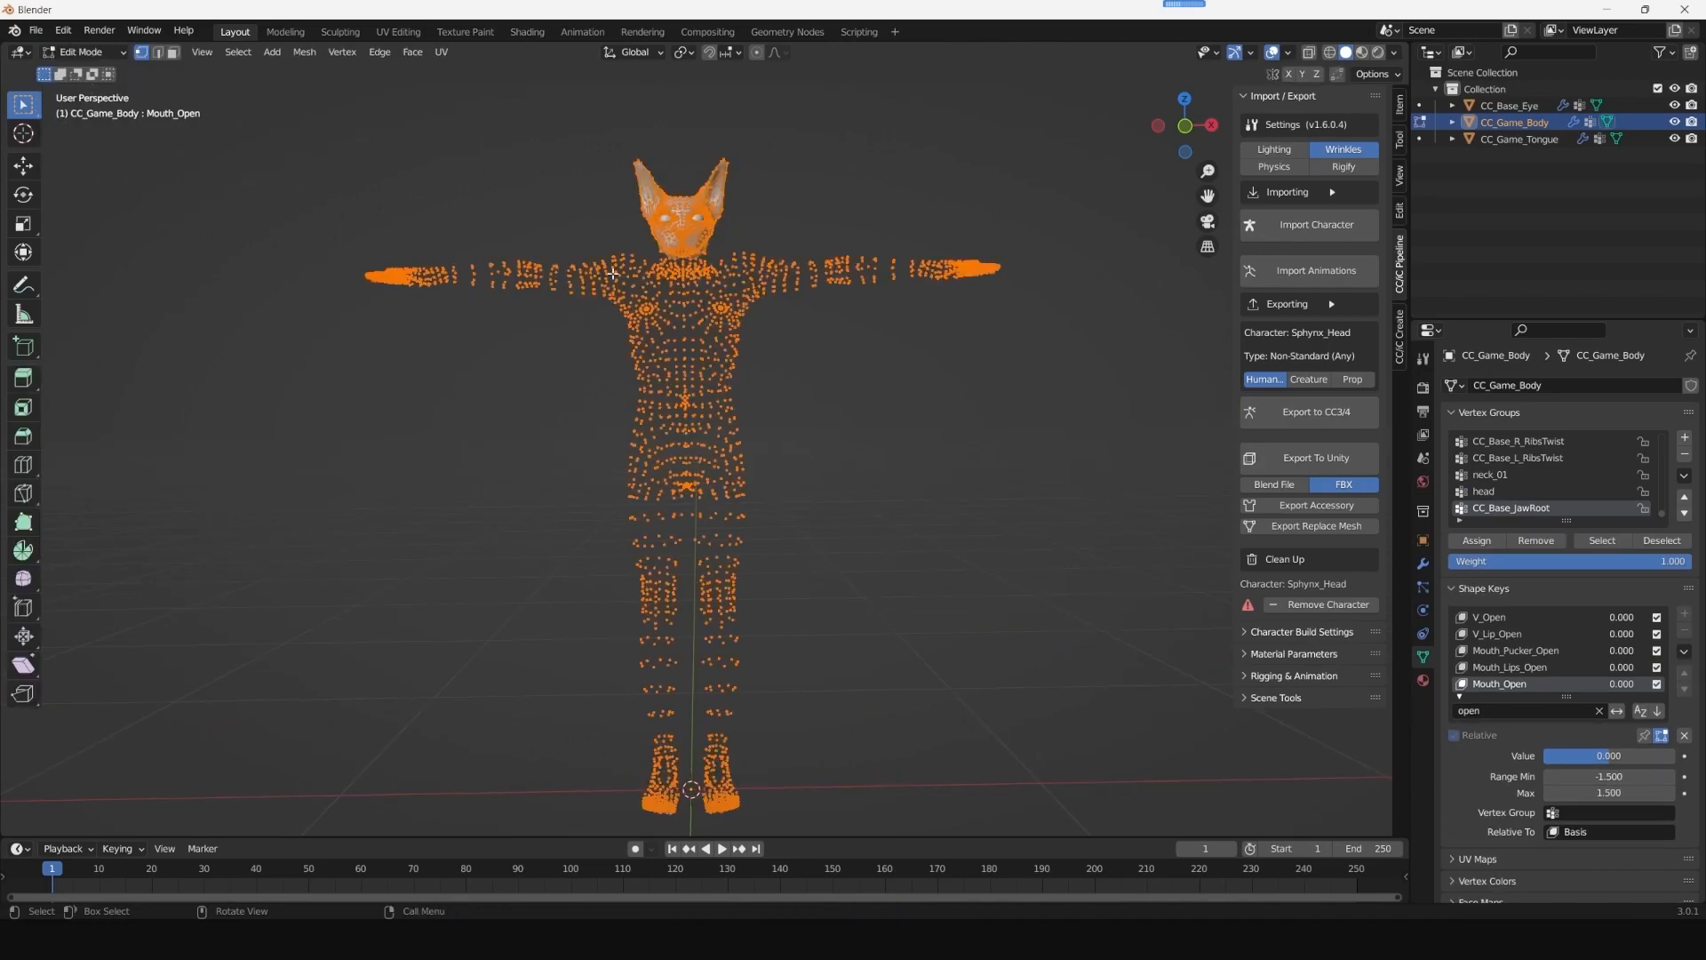
{"action": "left_click", "coordinate": [889, 448]}
{"action": "left_click_drag", "start_coordinate": [299, 138], "coordinate": [1117, 832]}
{"action": "left_click", "coordinate": [927, 447]}
{"action": "middle_click_drag", "start_coordinate": [928, 447], "coordinate": [918, 460]}
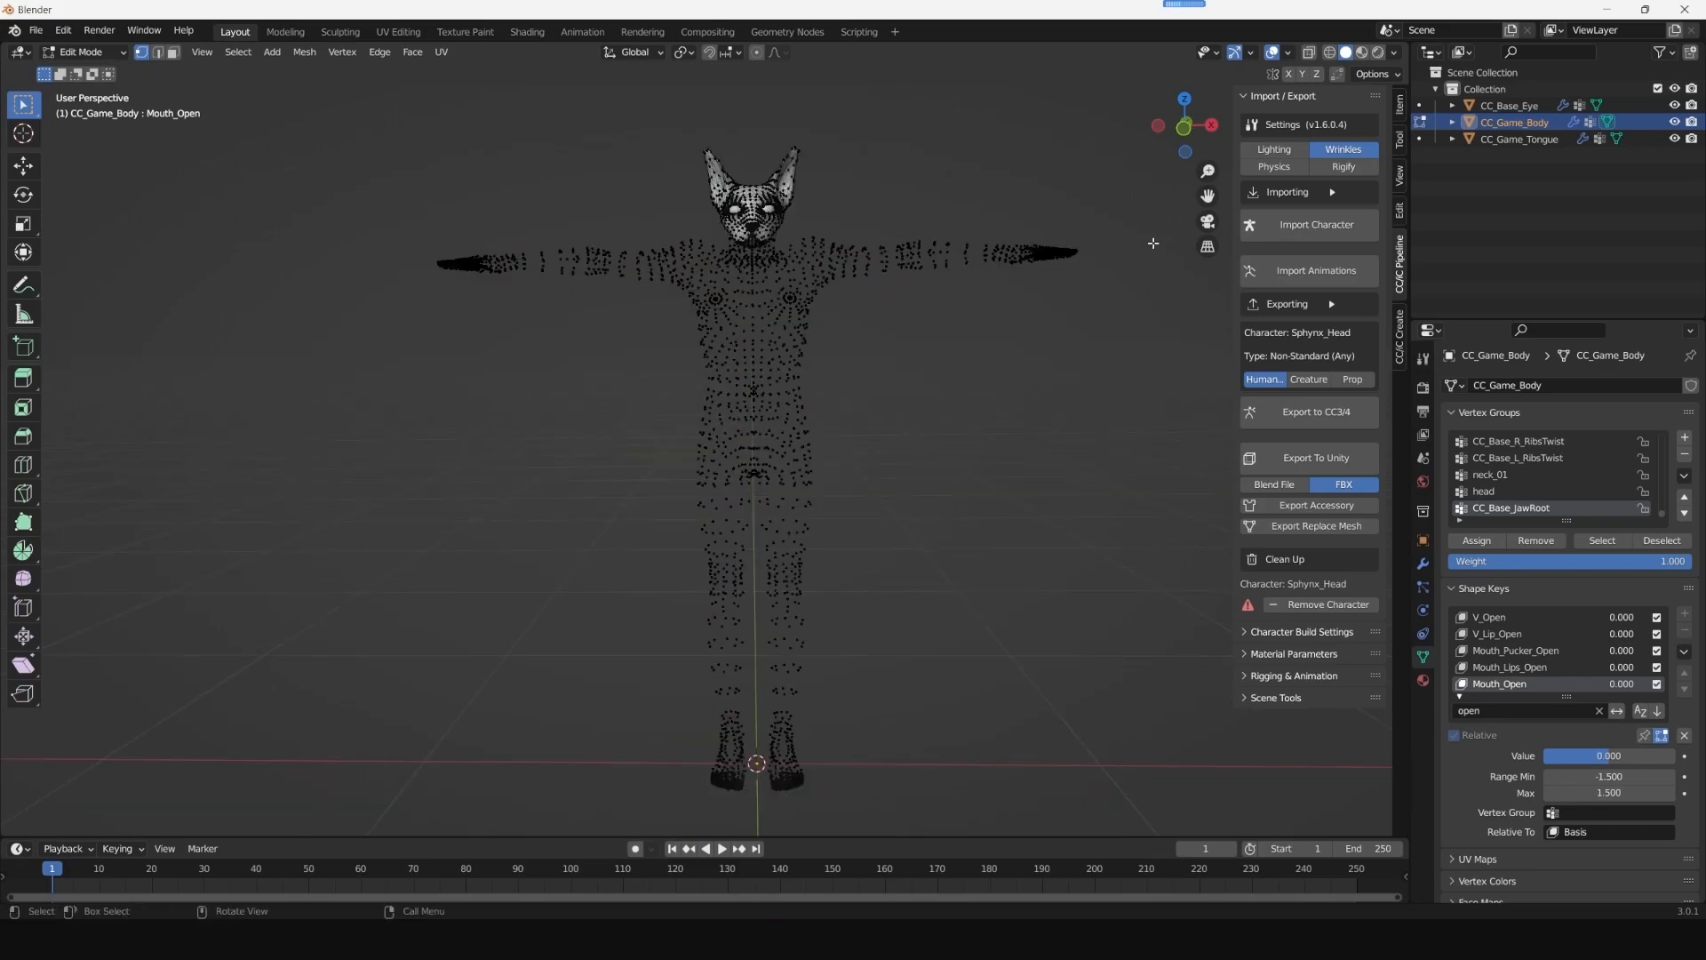
- Select all vertices of the CC_Game_Body mesh in wireframe shading and delete its loose geometry
{"action": "left_click", "coordinate": [1331, 59]}
{"action": "mouse_move", "coordinate": [344, 113]}
{"action": "left_mouse_down"}
{"action": "mouse_move", "coordinate": [1088, 730]}
{"action": "mouse_move", "coordinate": [1209, 853]}
{"action": "mouse_move", "coordinate": [1155, 824]}
{"action": "left_mouse_up"}
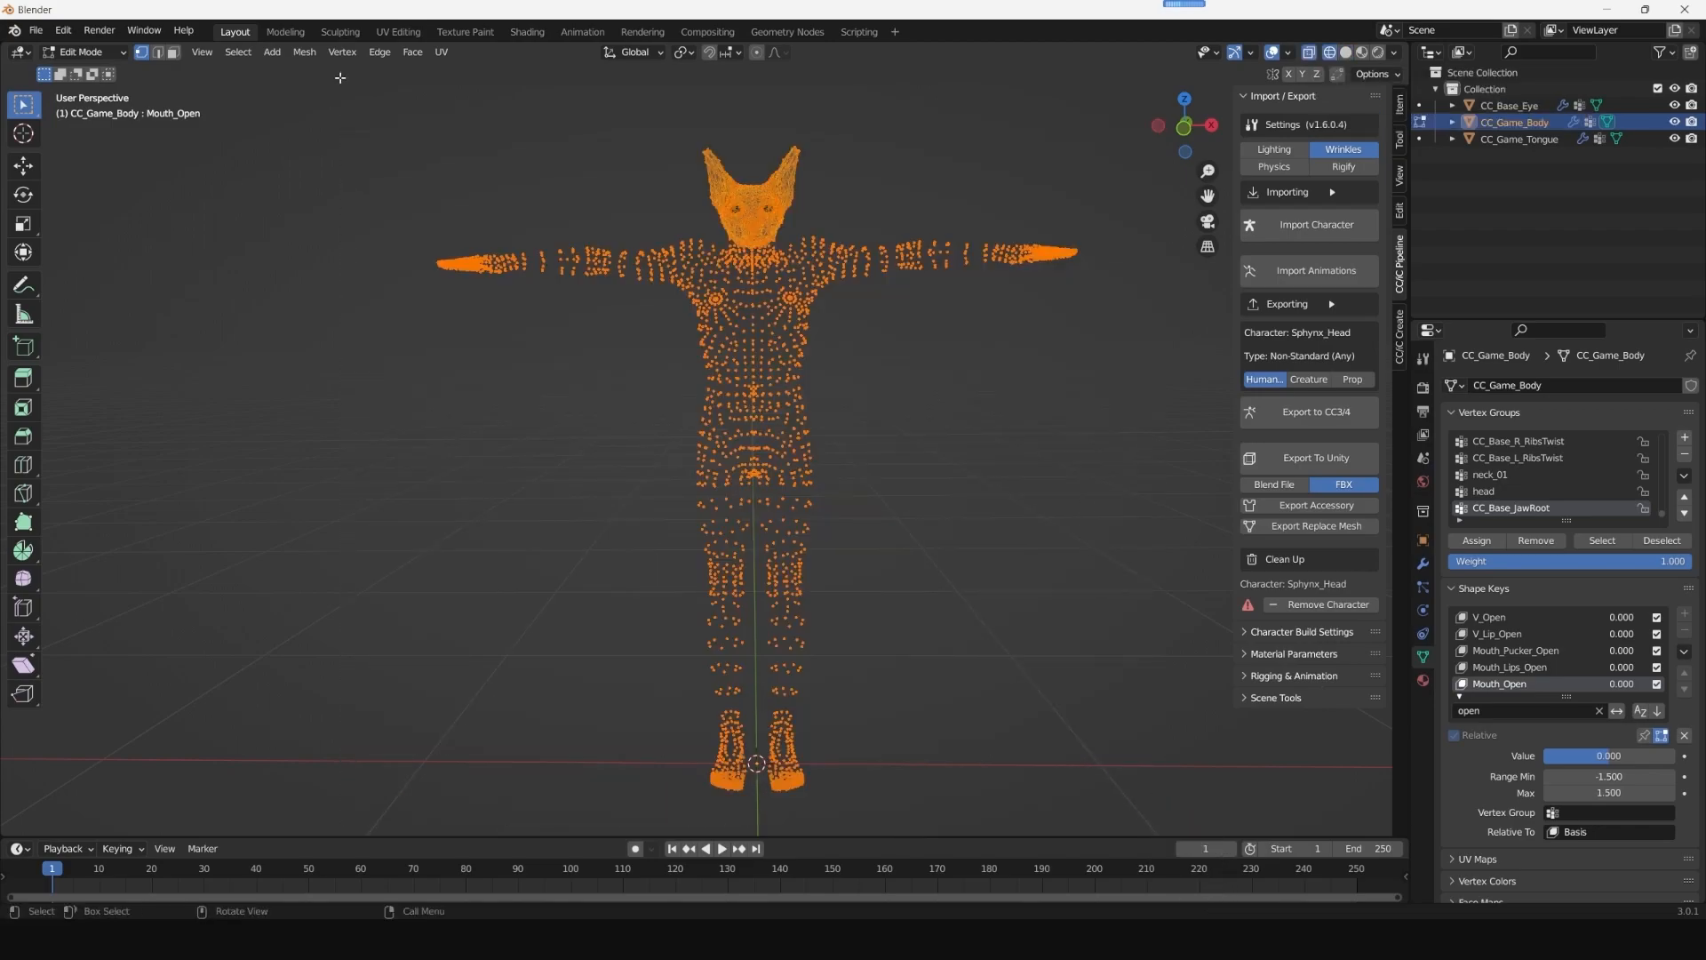
{"action": "left_click", "coordinate": [305, 52]}
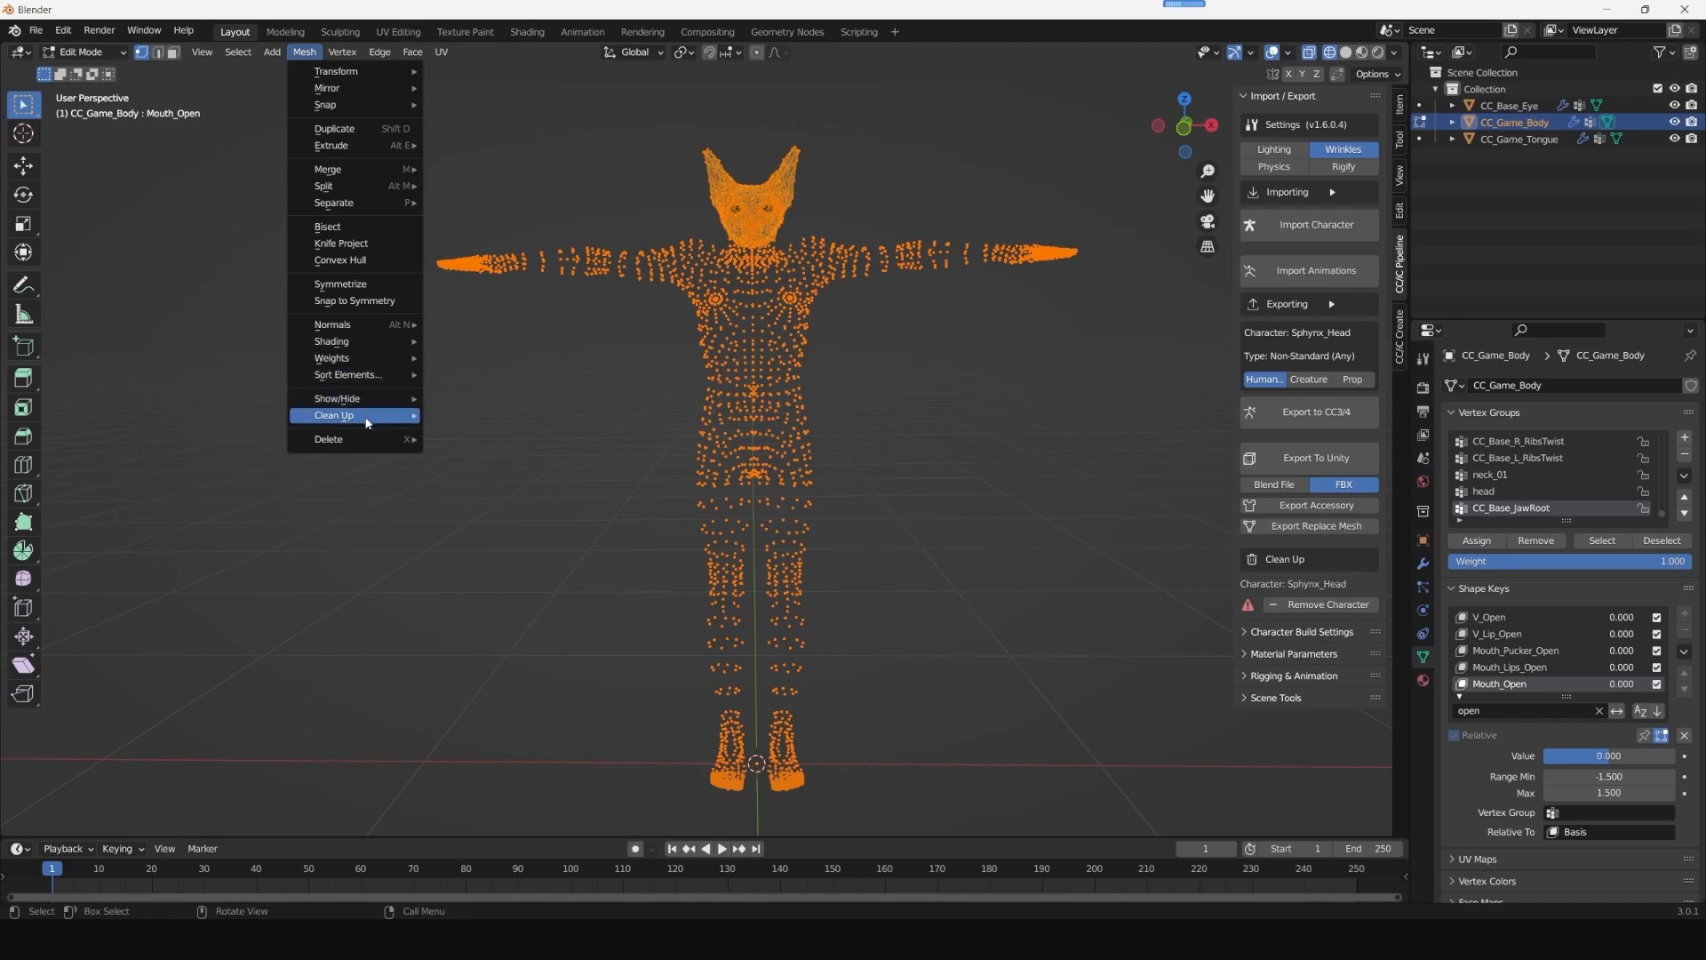
{"action": "mouse_move", "coordinate": [356, 415]}
{"action": "left_click", "coordinate": [463, 417]}
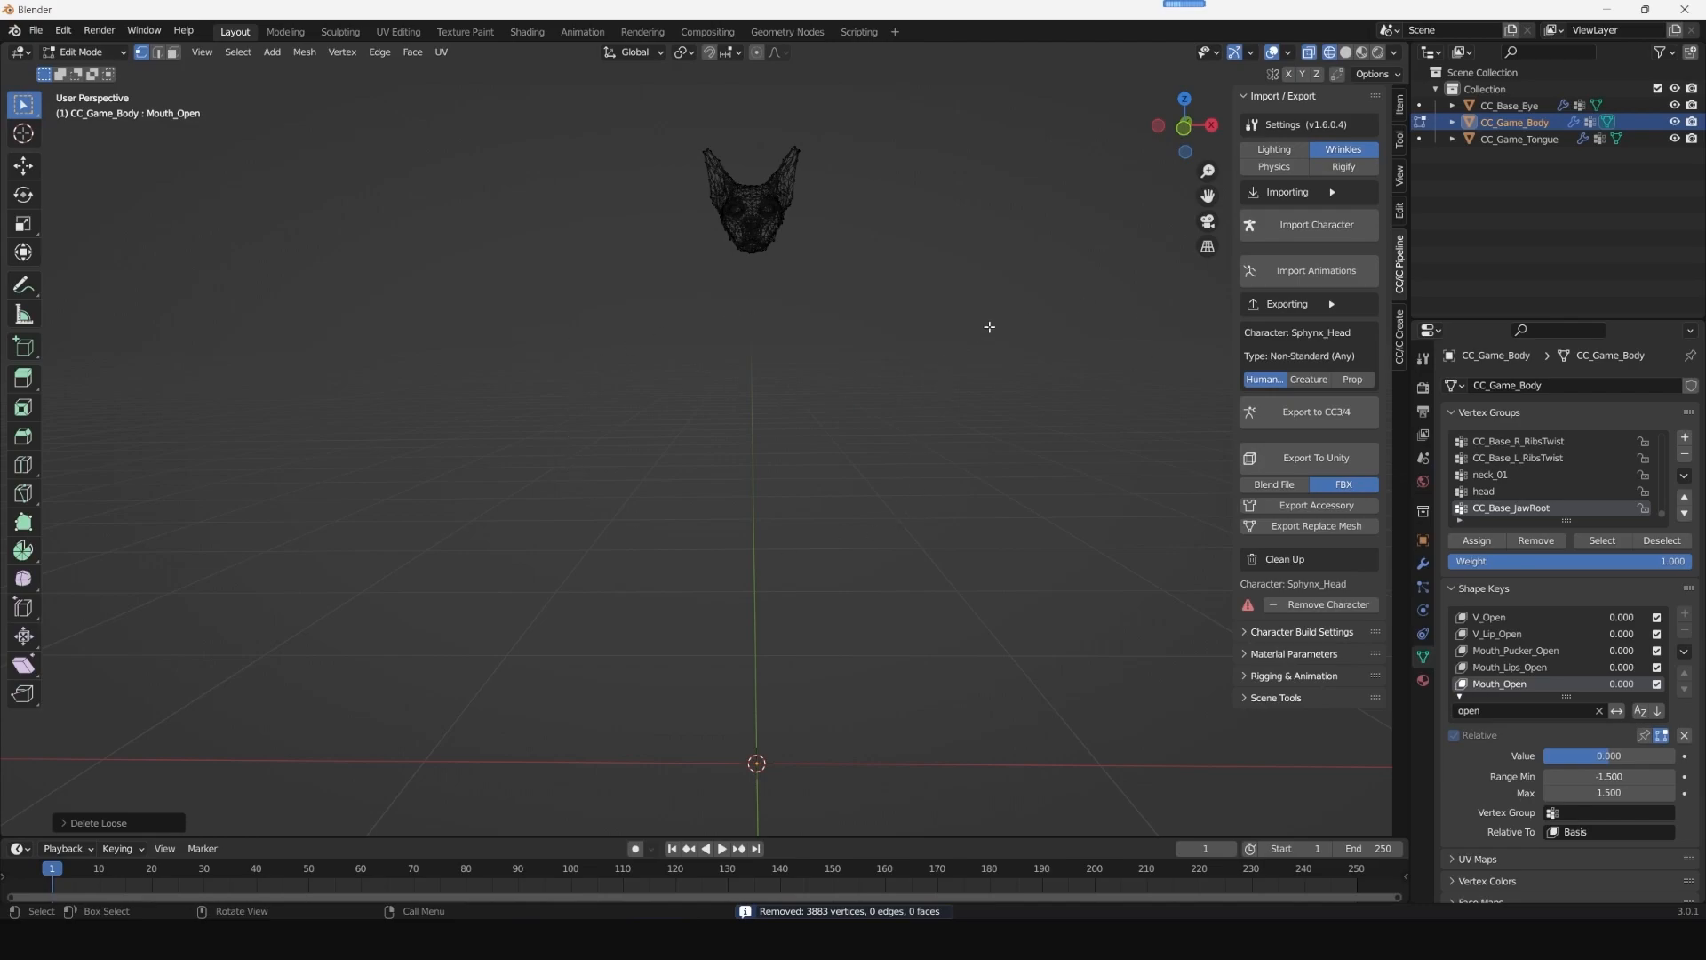
- Switch the viewport back to solid shading and return the head mesh to Object Mode
{"action": "left_click", "coordinate": [1346, 53]}
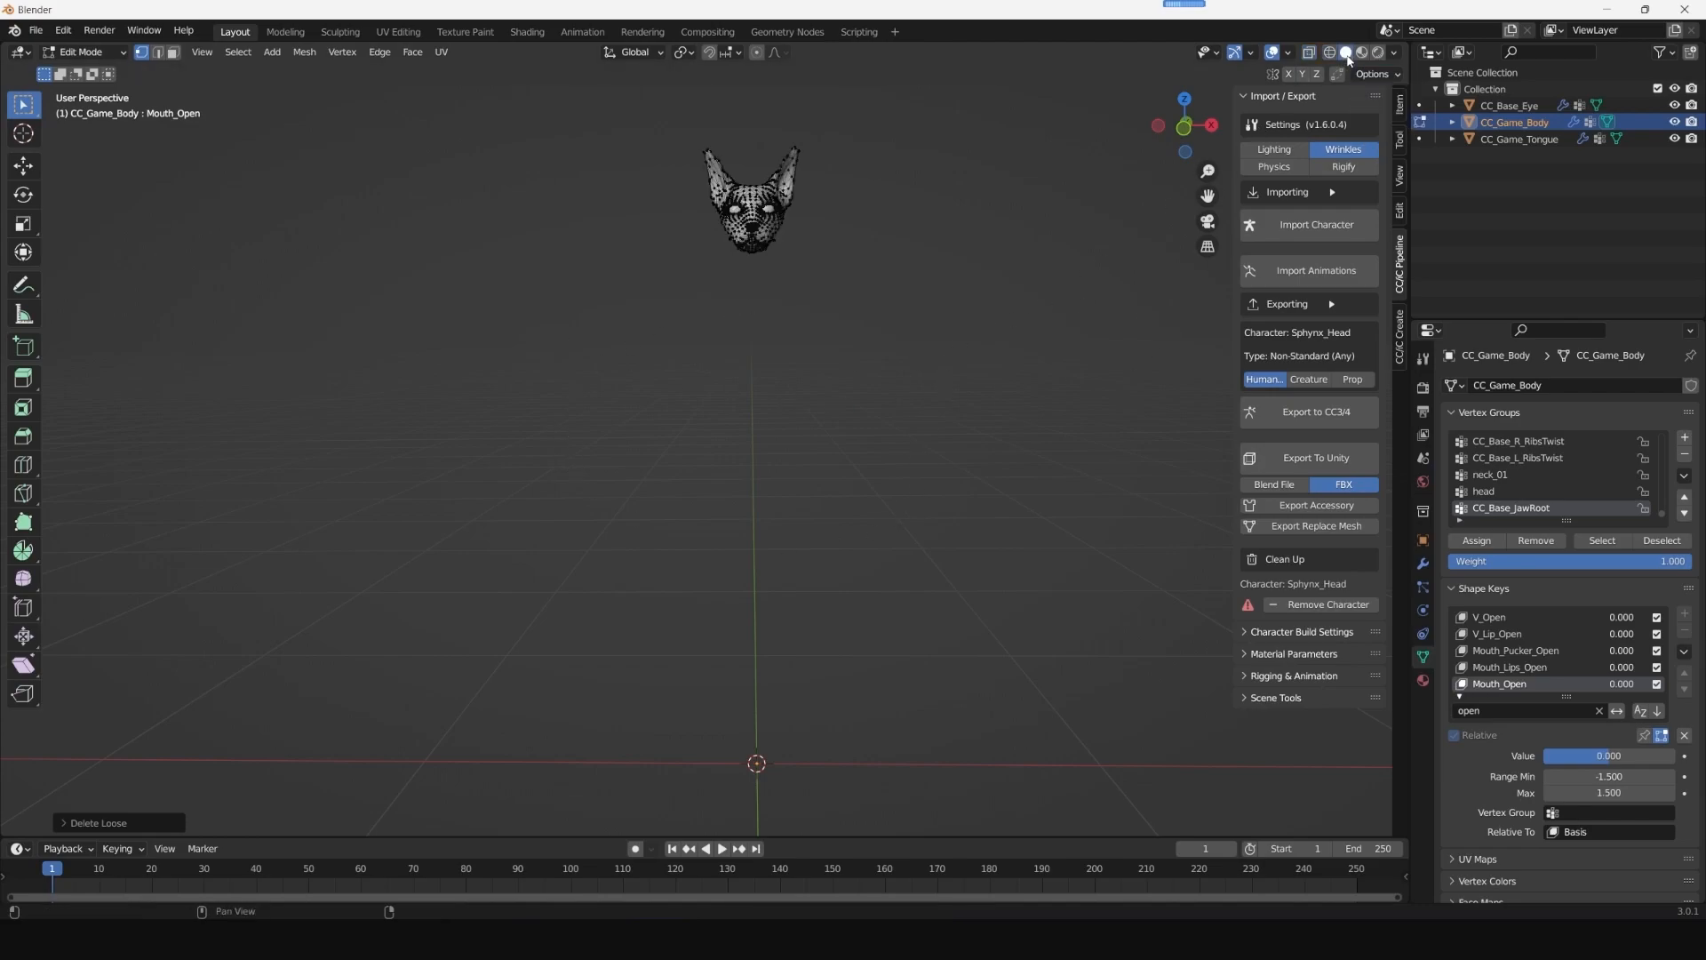
{"action": "key", "text": "KP_Decimal"}
{"action": "left_click", "coordinate": [84, 51]}
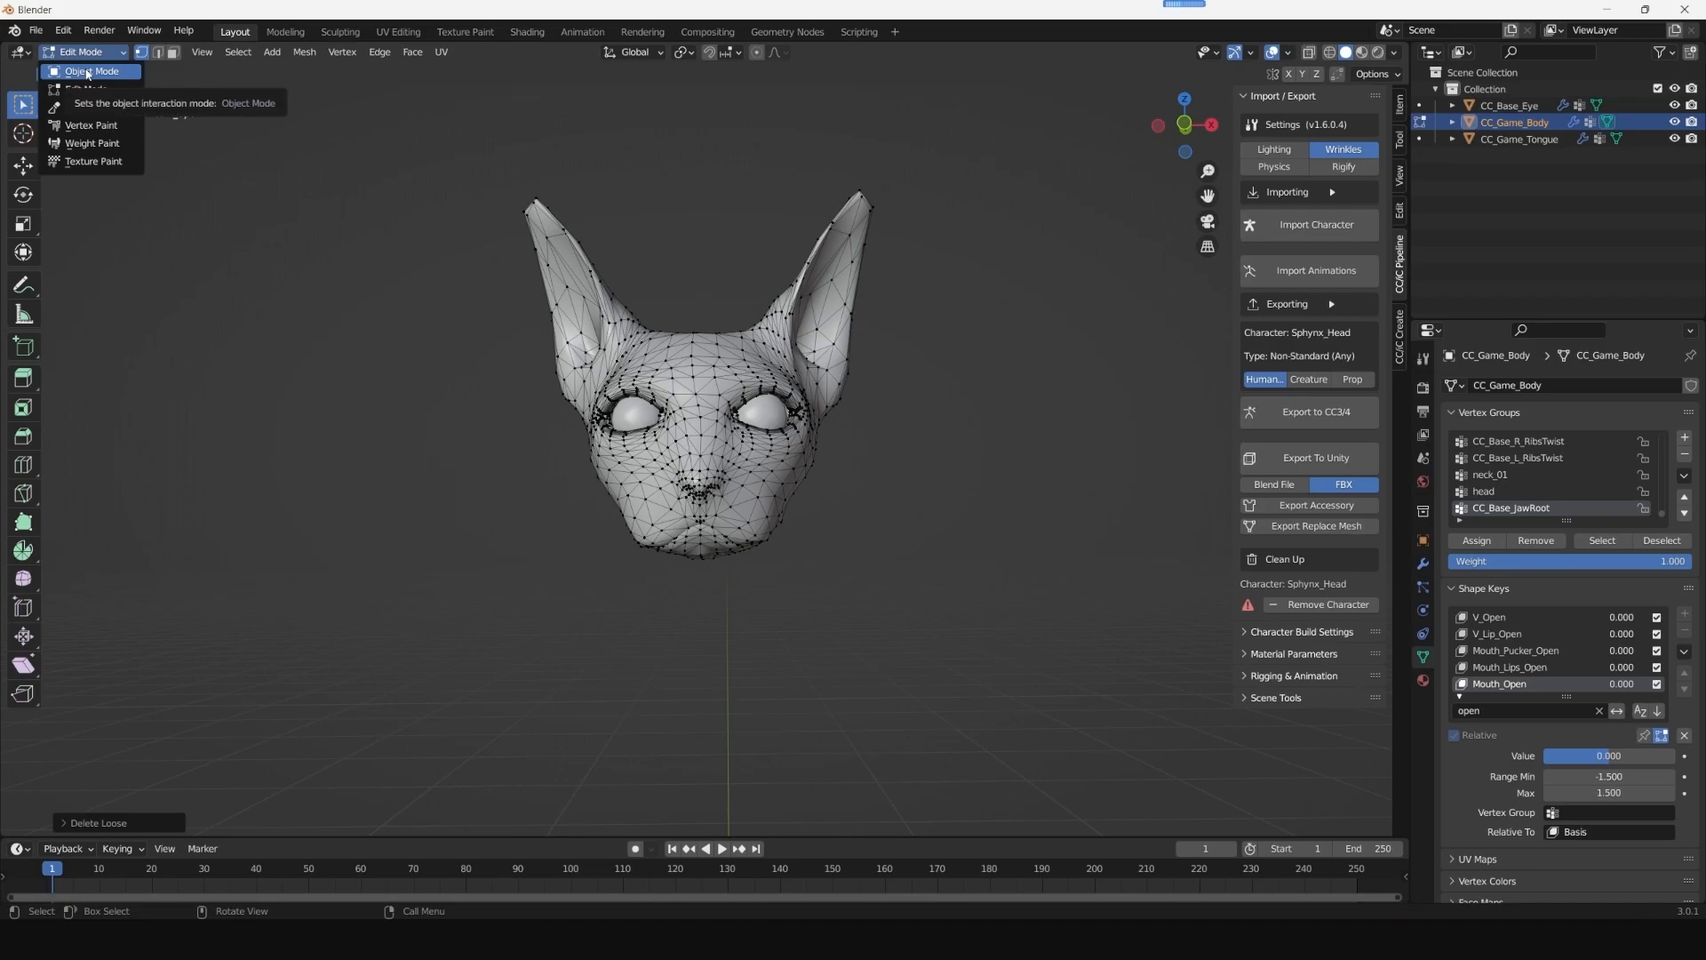
{"action": "left_click", "coordinate": [87, 72]}
{"action": "key", "text": "KP_Decimal"}
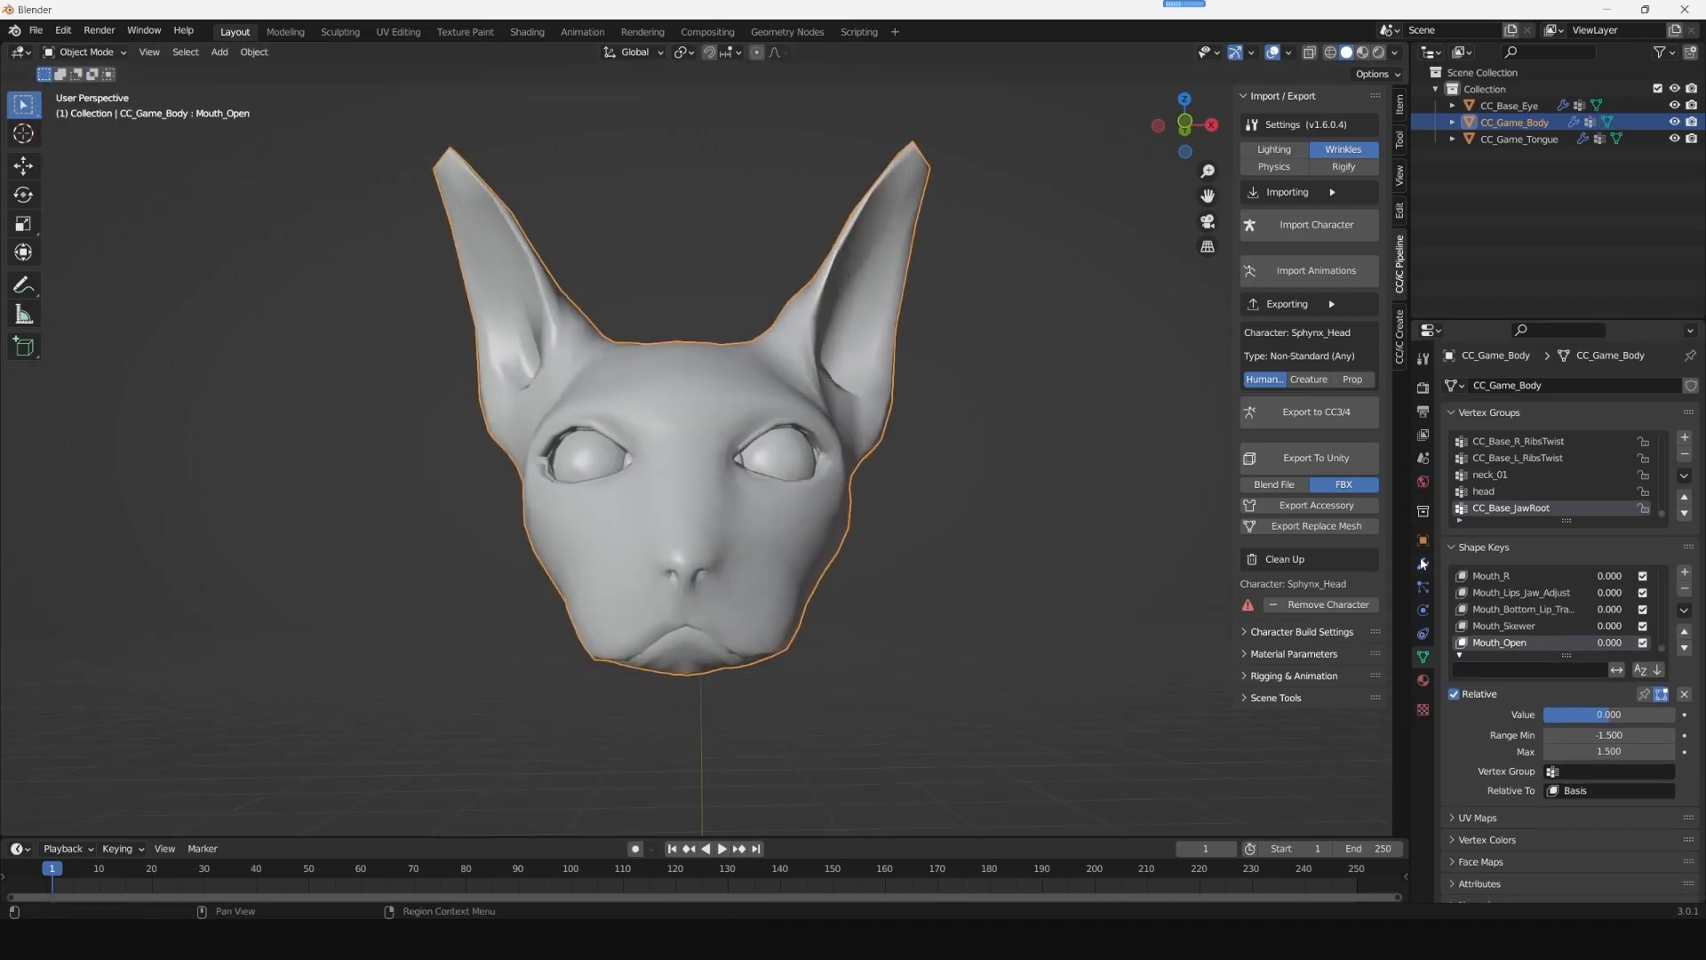
- Check the head's material, filter its shape keys by "smile" and select Mouth_Smile
{"action": "left_click", "coordinate": [1422, 683]}
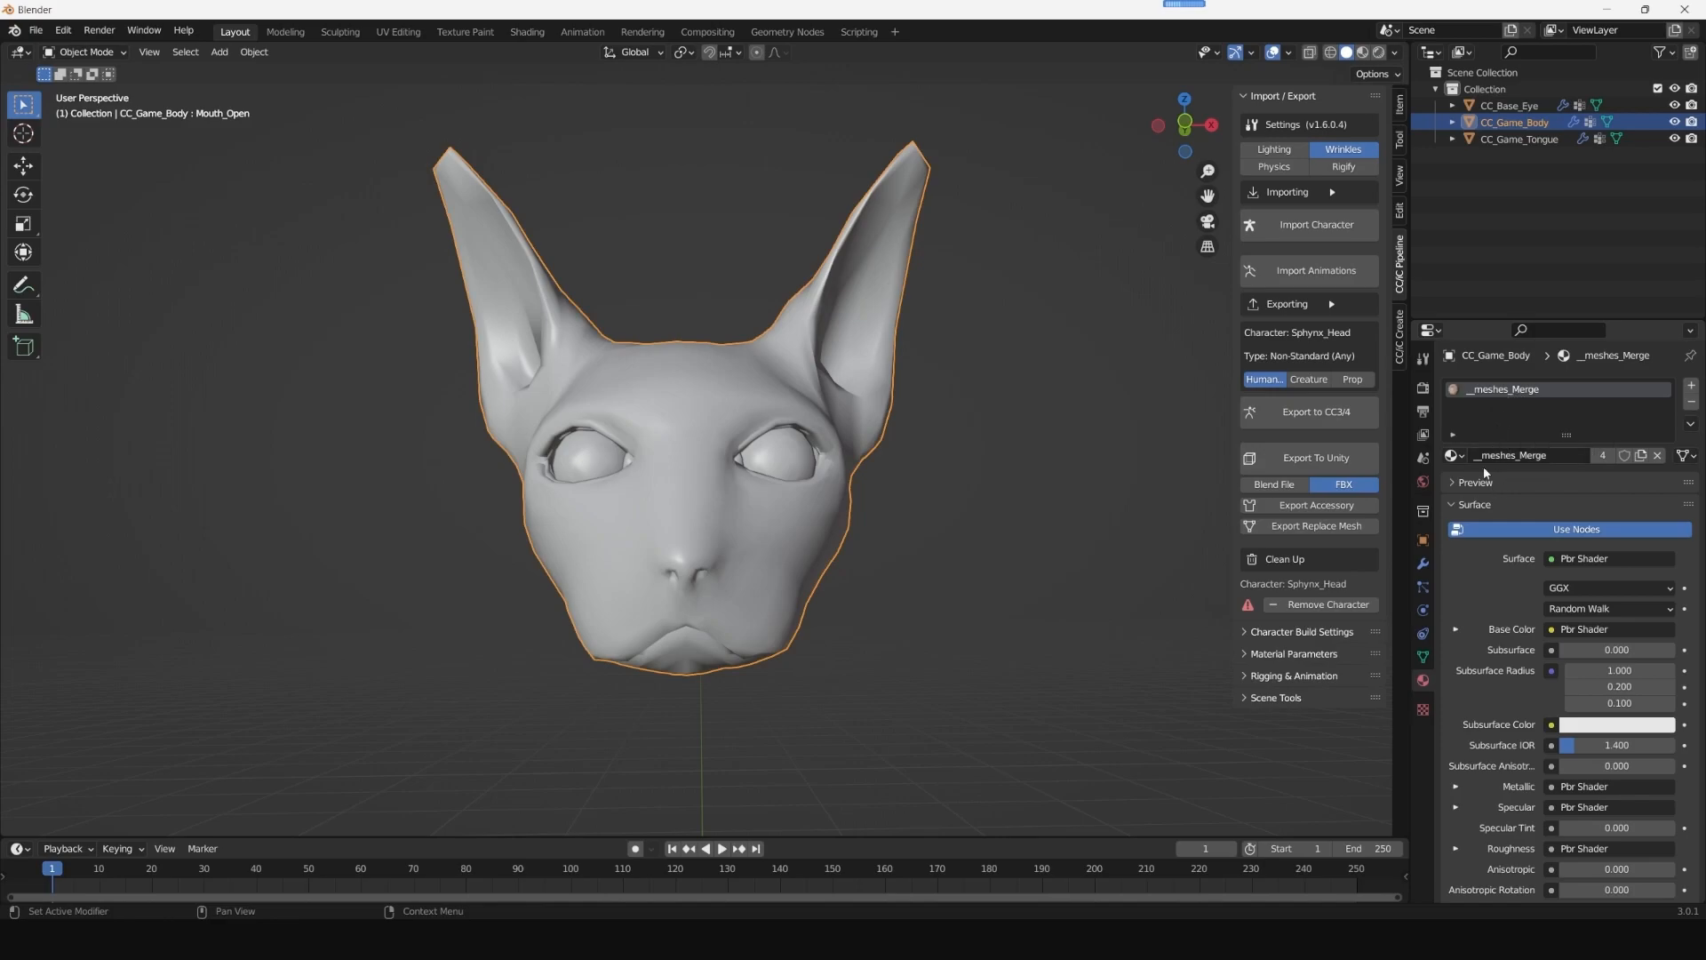
{"action": "left_click", "coordinate": [1422, 656]}
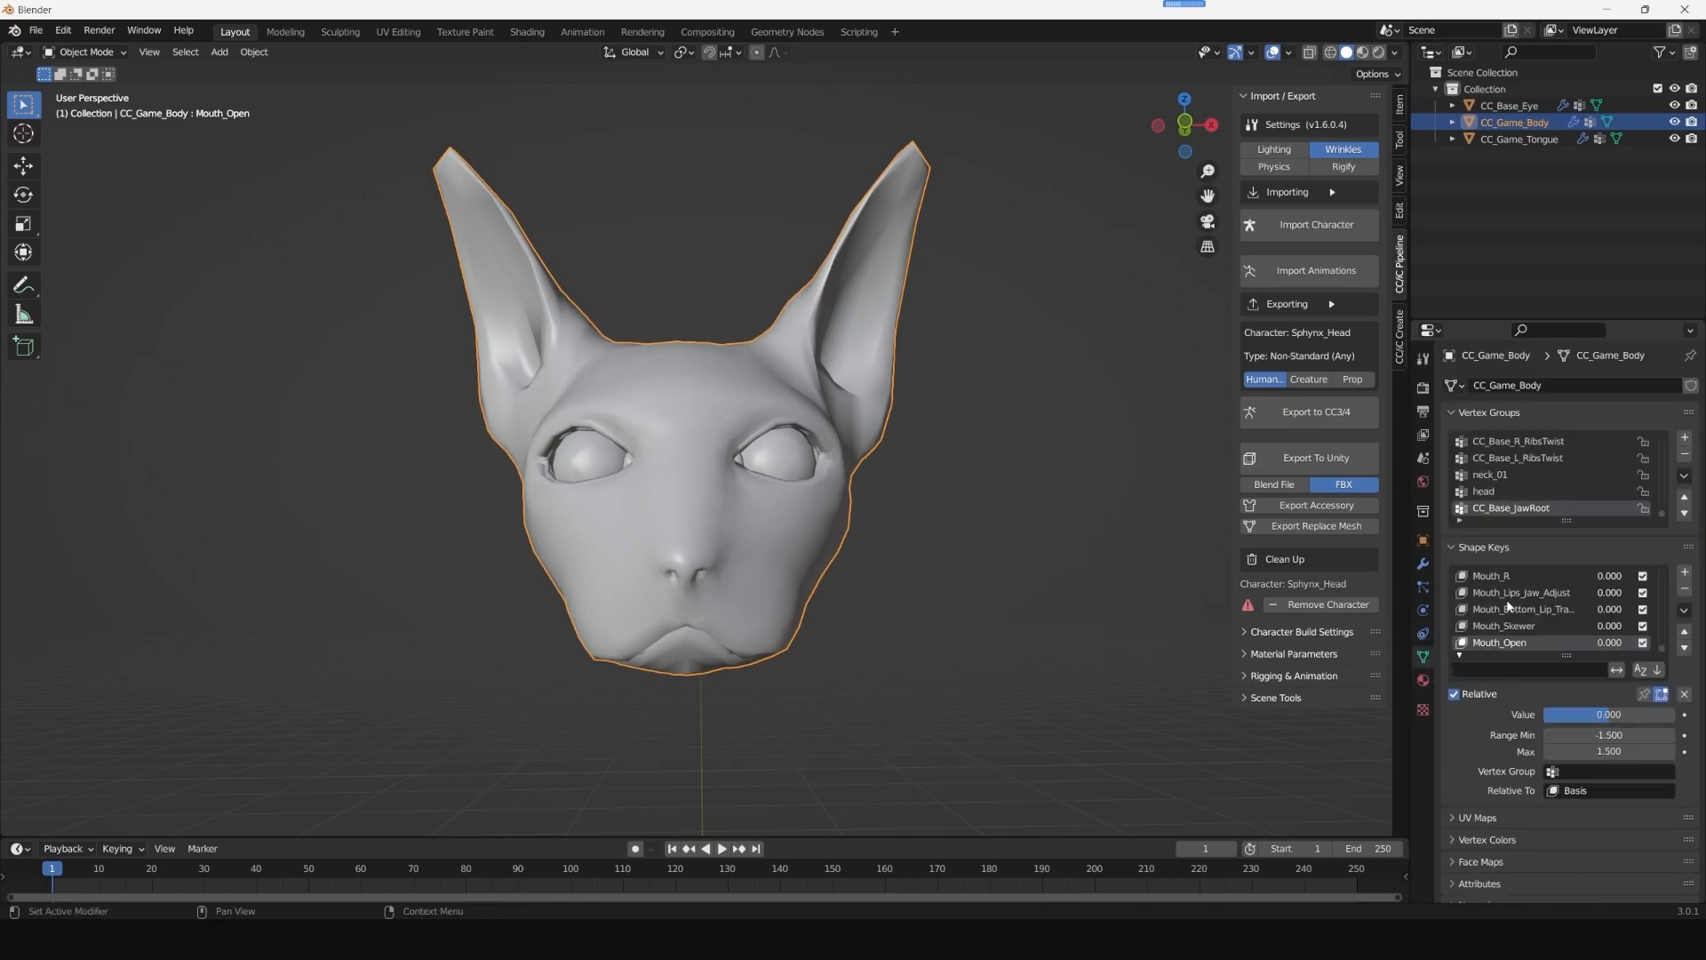
{"action": "scroll", "coordinate": [1501, 597], "scroll_direction": "up", "scroll_amount": 10}
{"action": "left_click", "coordinate": [1480, 668]}
{"action": "type", "text": "mouth"}
{"action": "left_click", "coordinate": [1516, 668]}
{"action": "key", "text": "BackSpace"}
{"action": "type", "text": "smile"}
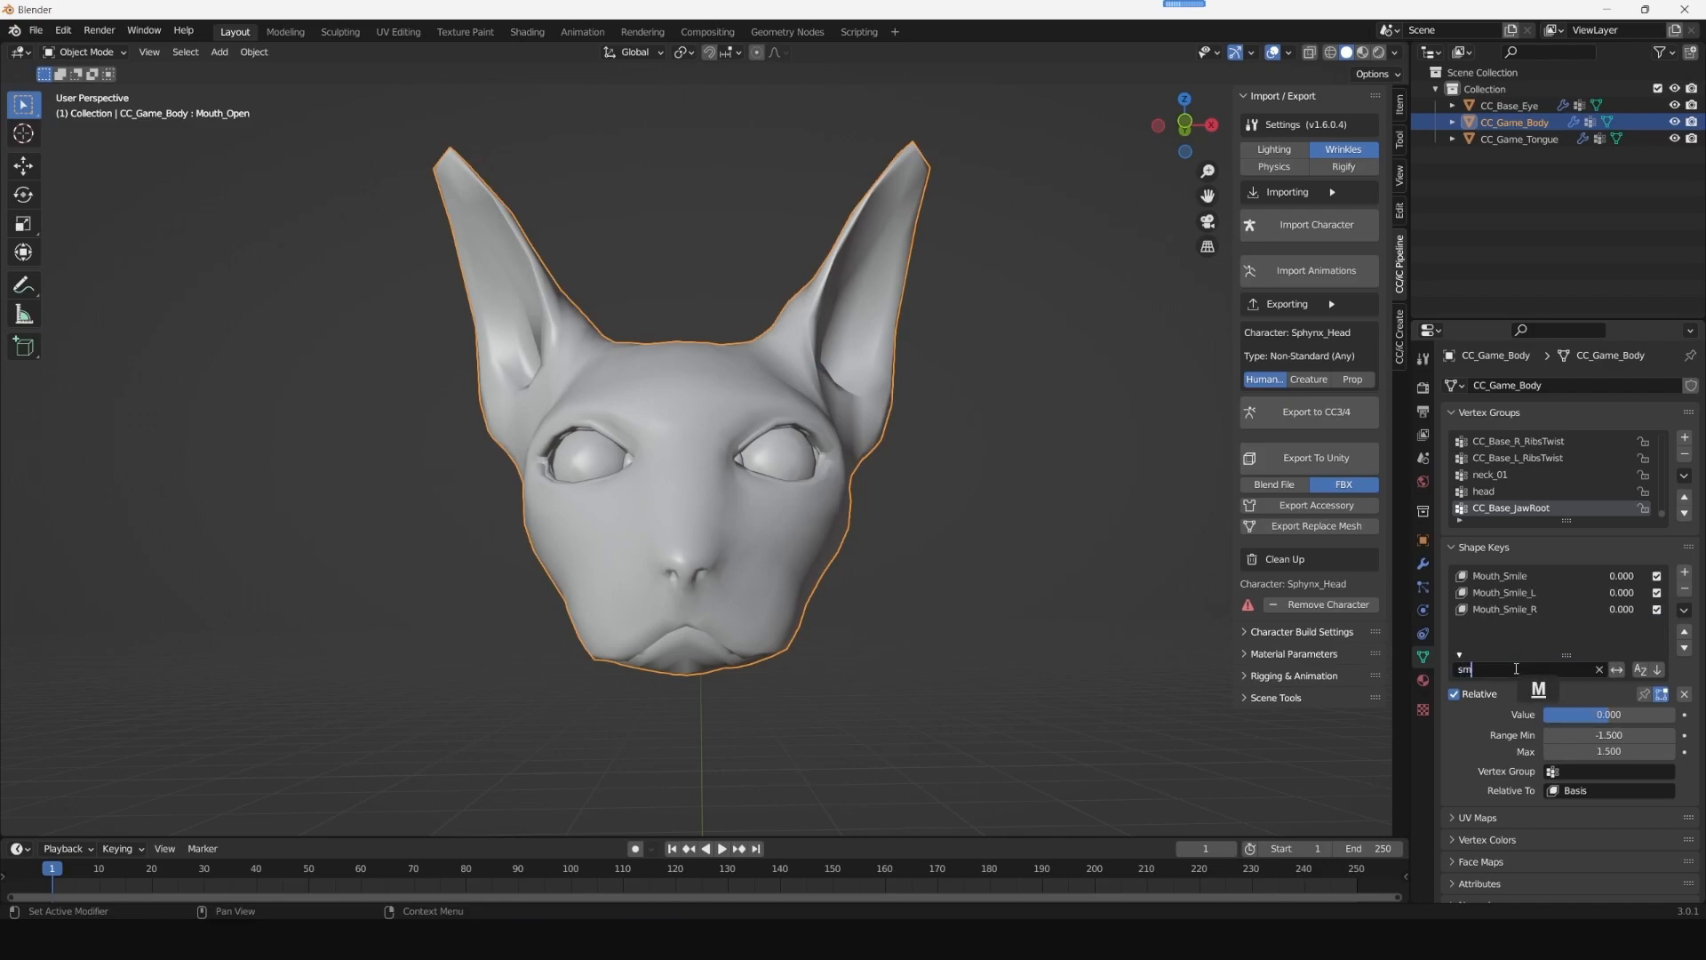
{"action": "left_click", "coordinate": [1507, 576]}
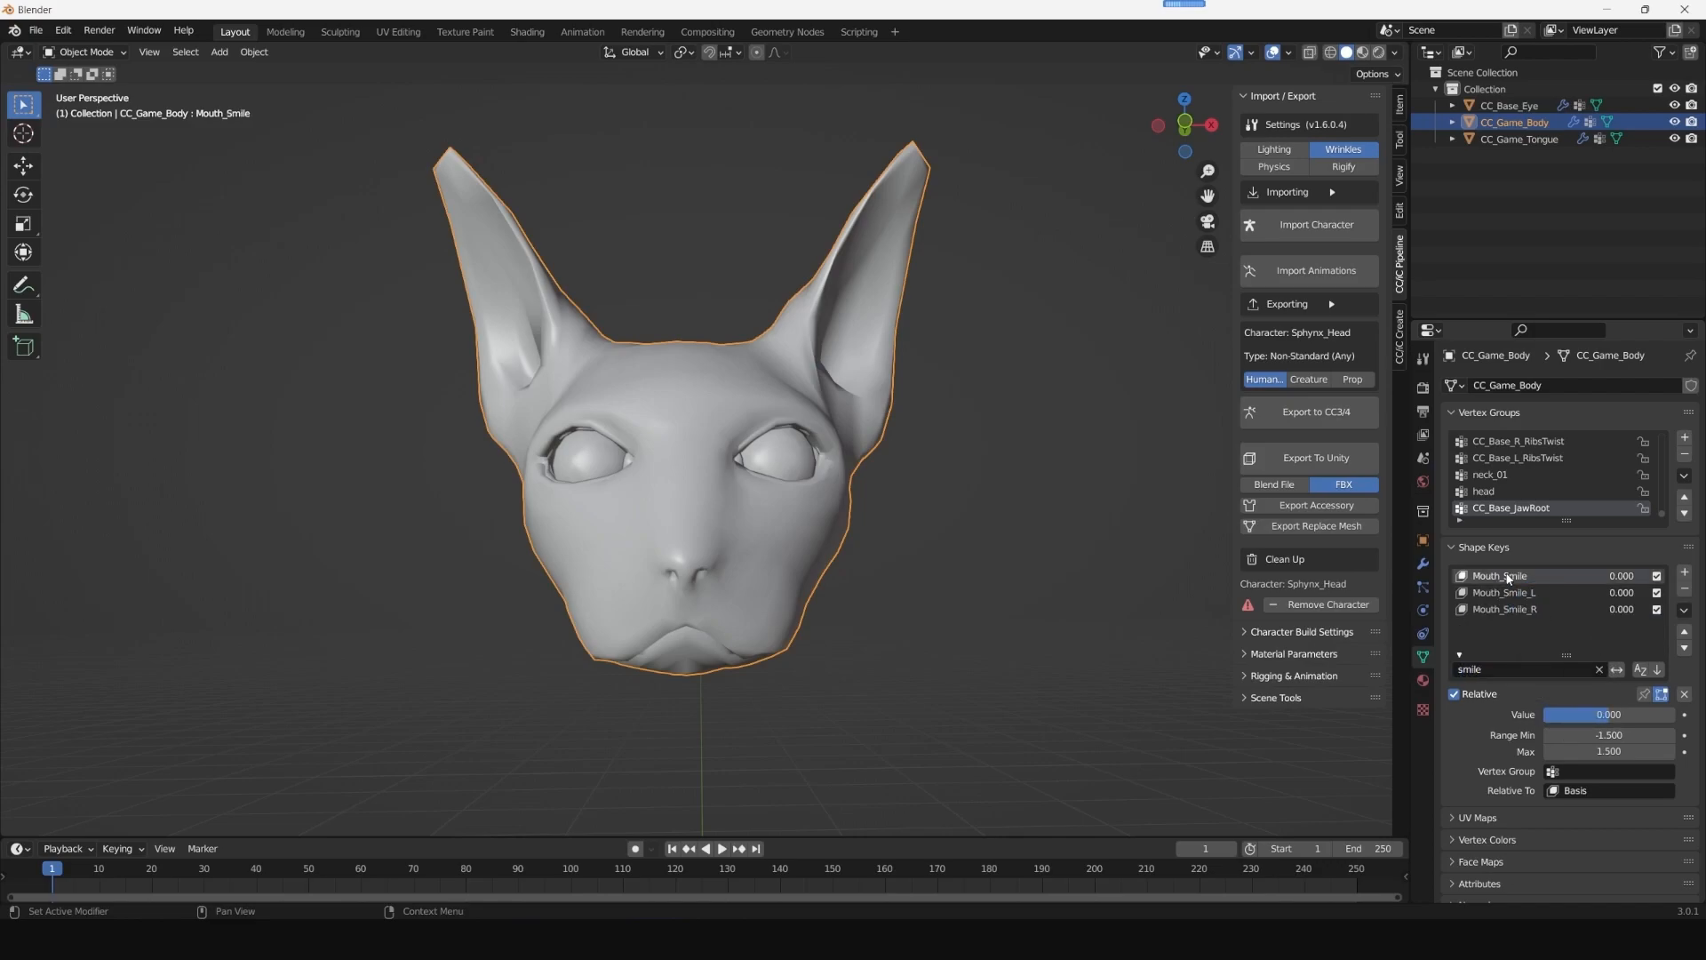
- Test the Mouth_Smile shape key on the head and set its value back to 0
{"action": "left_click_drag", "start_coordinate": [1591, 716], "coordinate": [1655, 722]}
{"action": "double_click", "coordinate": [1654, 718]}
{"action": "type", "text": "0"}
{"action": "key", "text": "Return"}
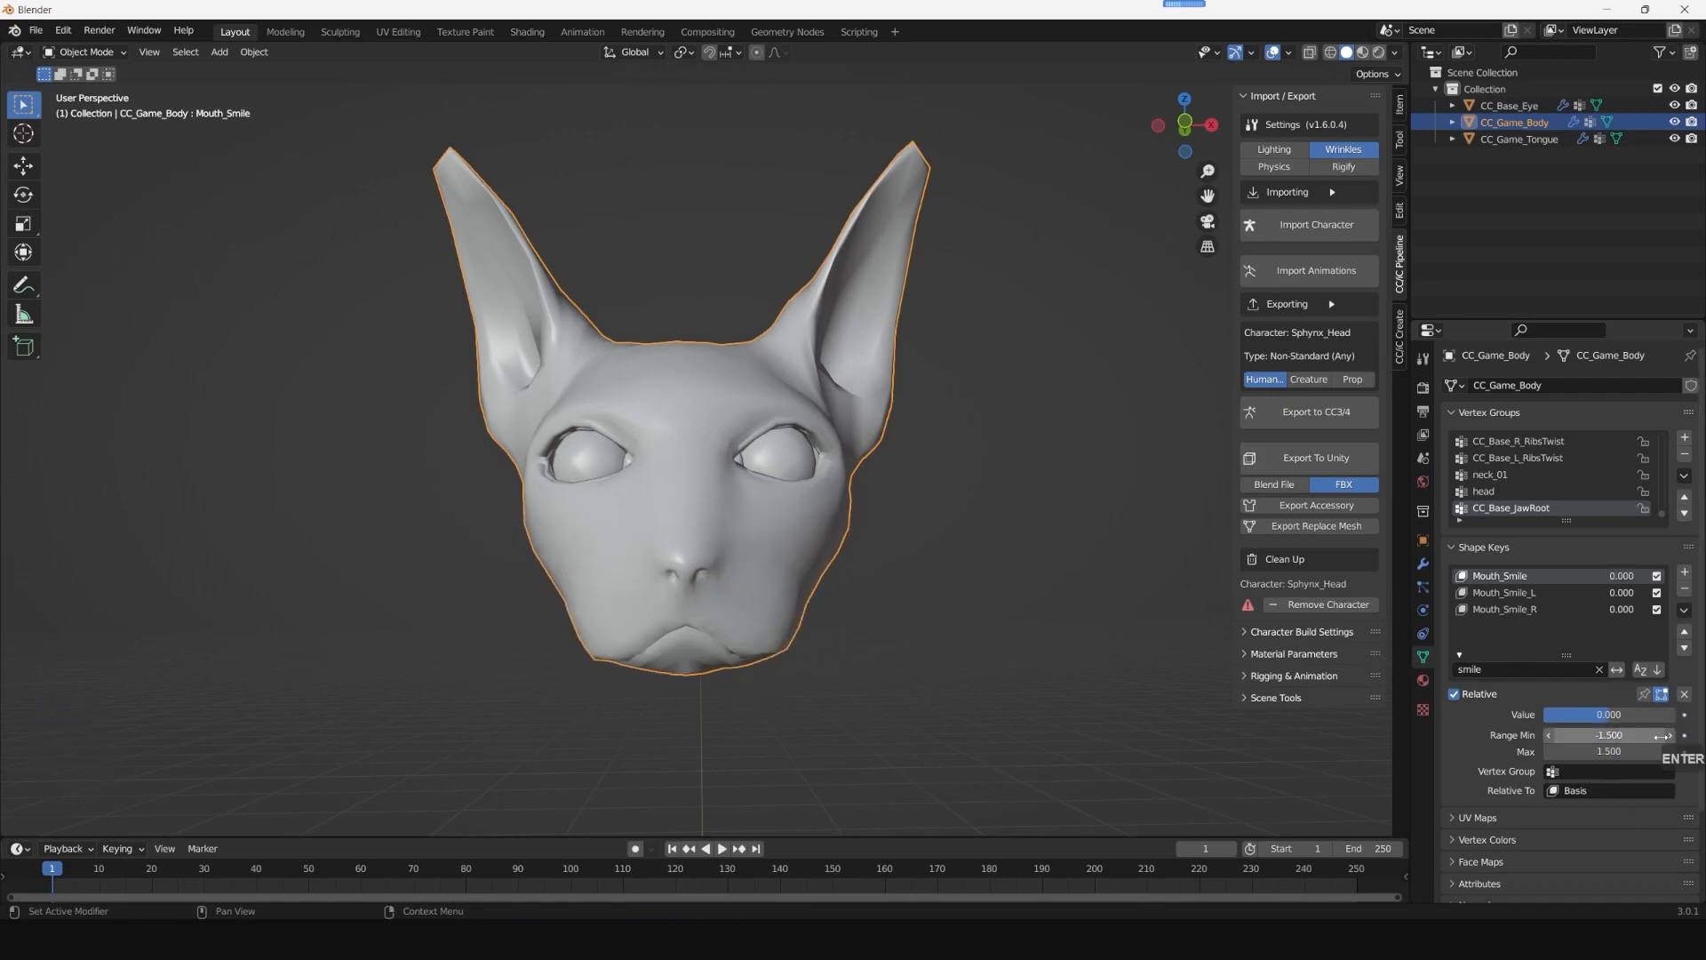
- Filter the head's shape keys by "brow" and select Brow_Raise_Left
{"action": "left_click", "coordinate": [1494, 669]}
{"action": "type", "text": "bro"}
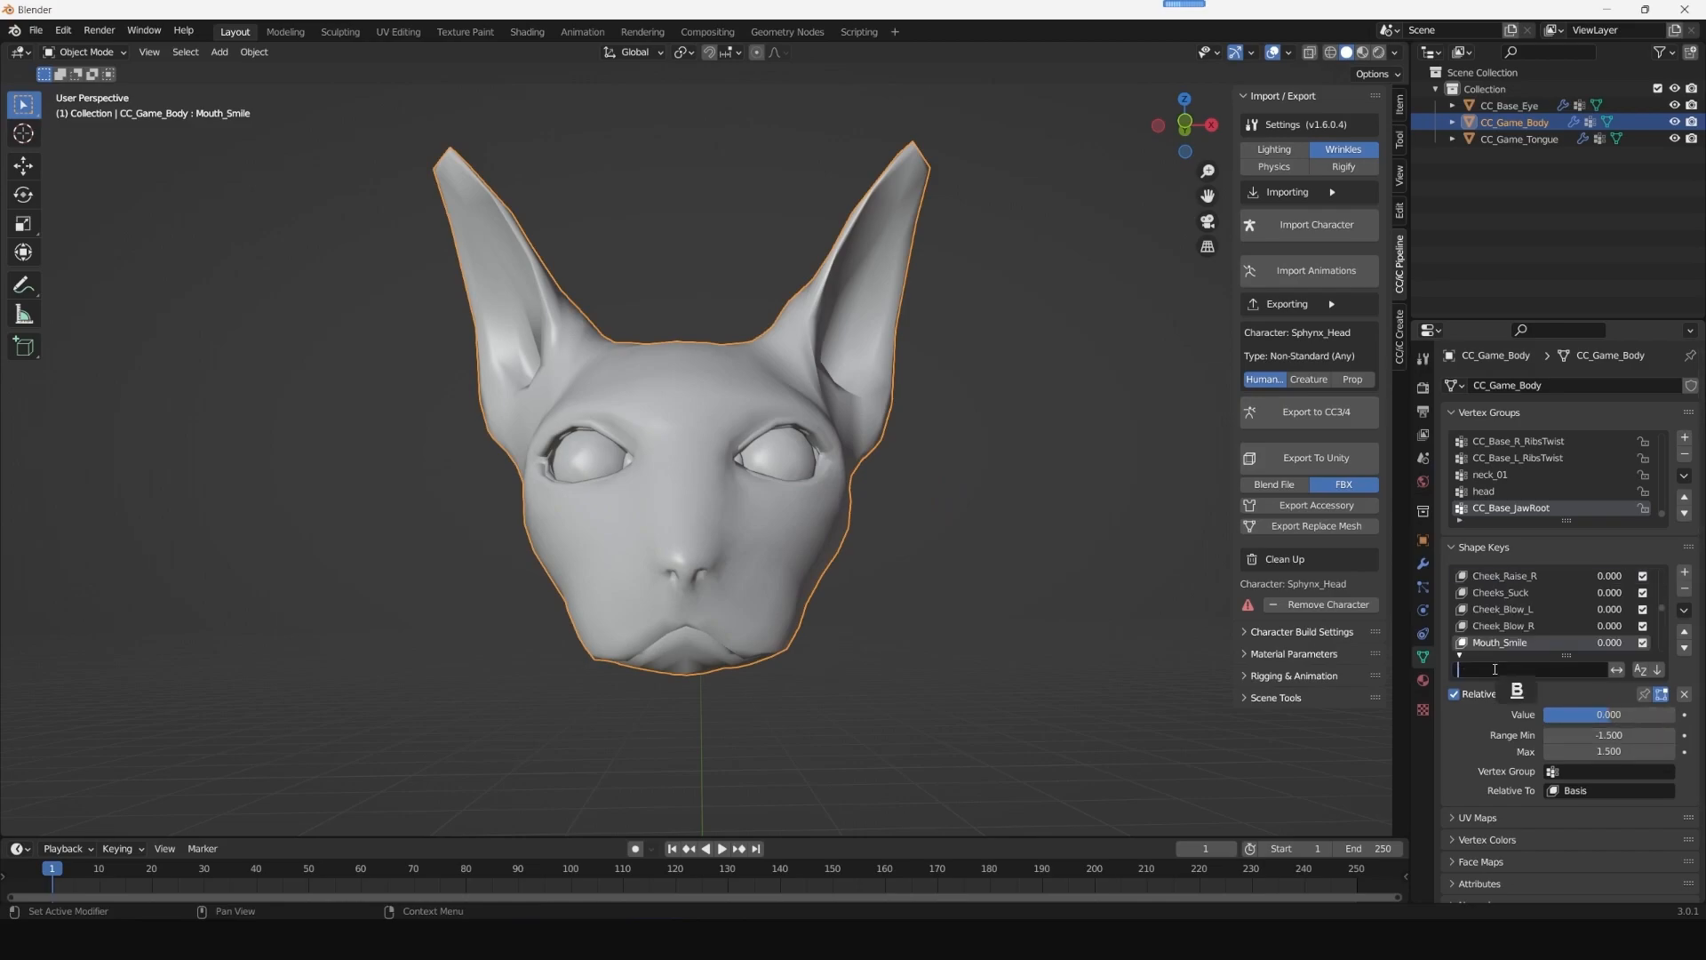
{"action": "type", "text": "w"}
{"action": "key", "text": "Return"}
{"action": "scroll", "coordinate": [1514, 622], "scroll_direction": "down", "scroll_amount": 3}
{"action": "left_click", "coordinate": [1517, 631]}
- Test the Brow_Raise_Left shape key and set its value back to 0
{"action": "mouse_move", "coordinate": [1591, 714]}
{"action": "left_mouse_down"}
{"action": "mouse_move", "coordinate": [1666, 714]}
{"action": "mouse_move", "coordinate": [1622, 716]}
{"action": "left_mouse_up"}
{"action": "left_click", "coordinate": [1618, 716]}
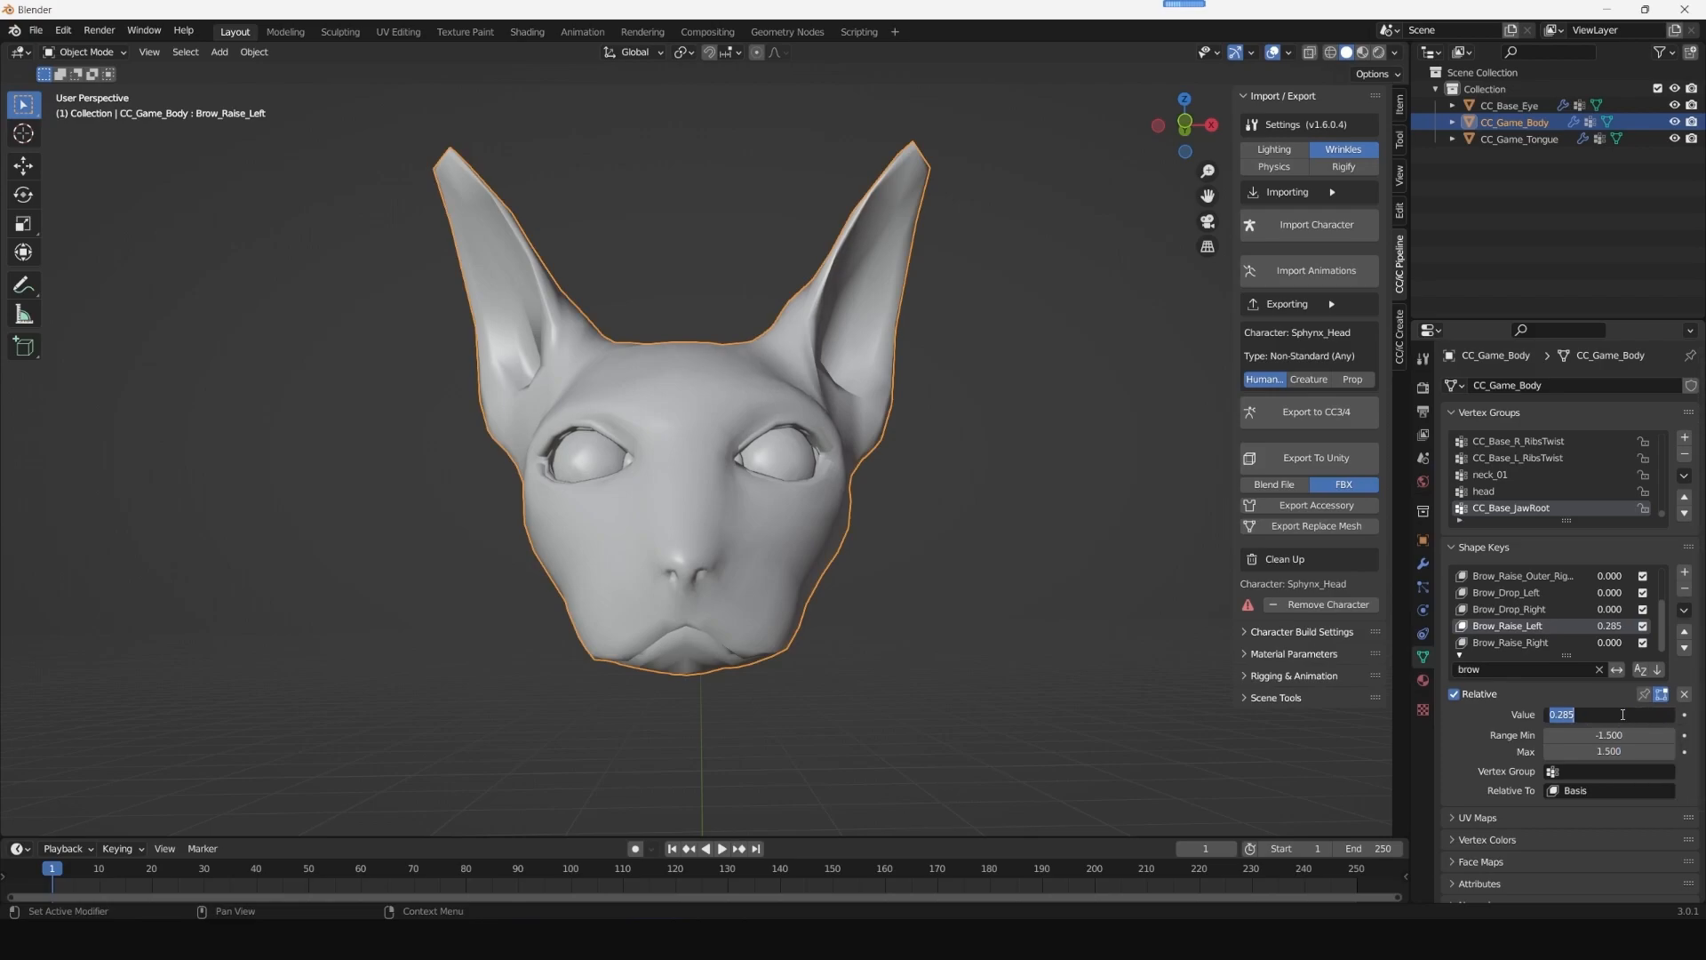
{"action": "type", "text": "0"}
{"action": "key", "text": "Return"}
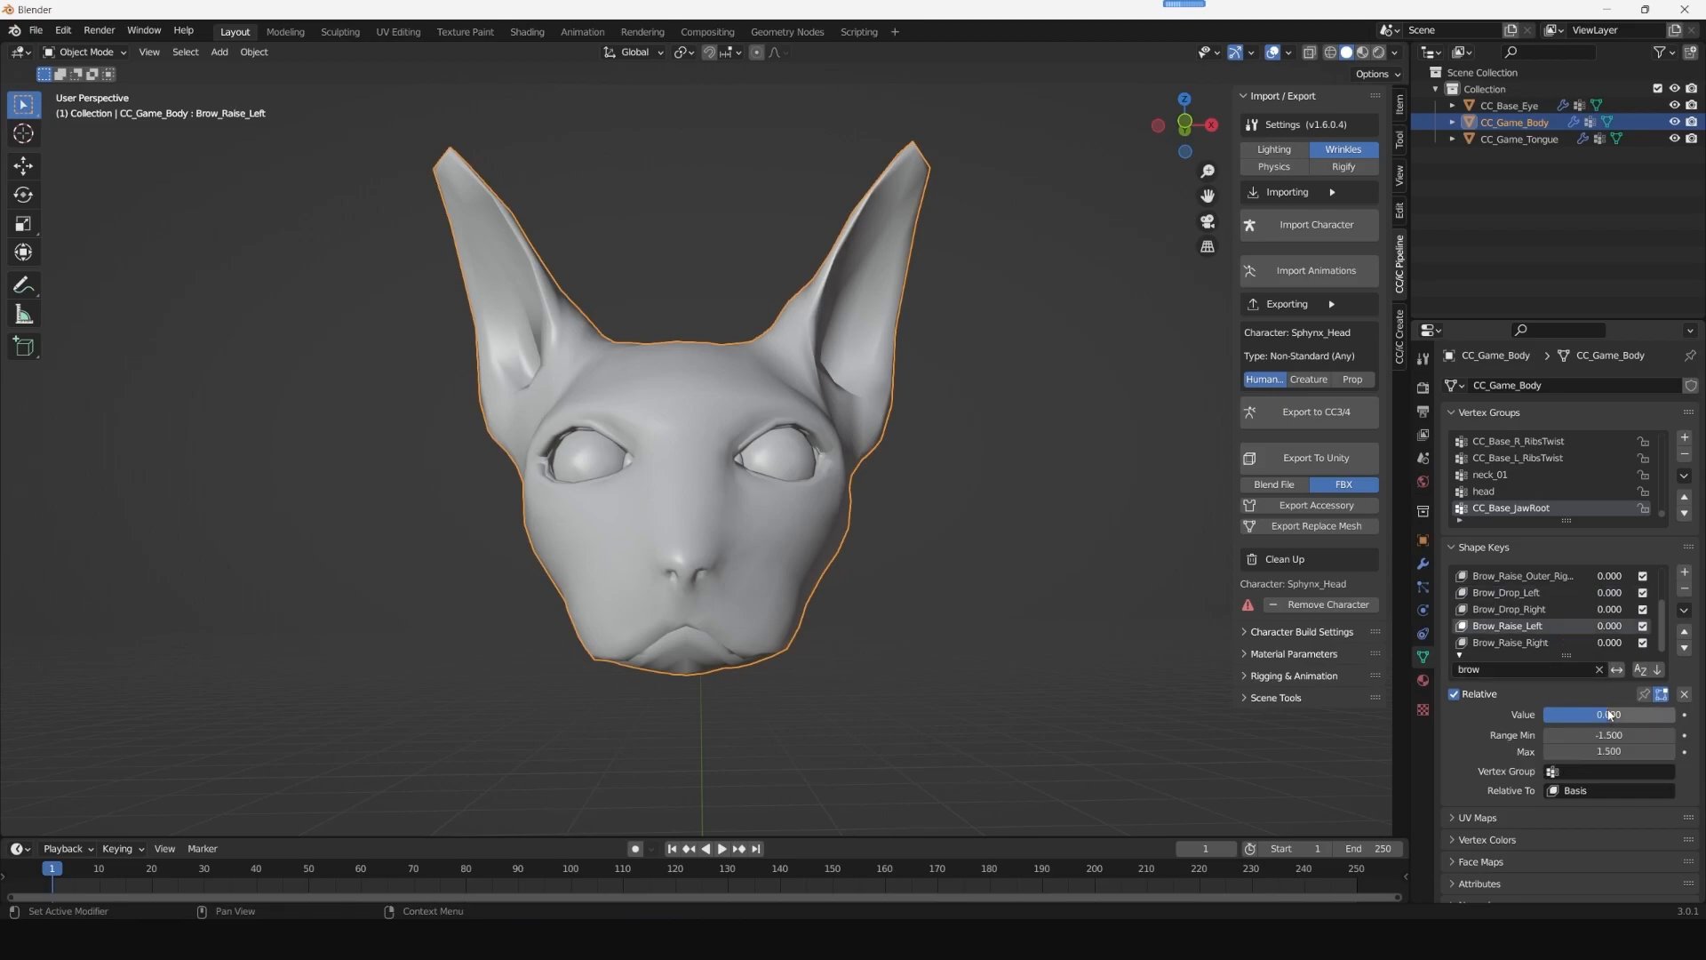
- Set both the Brow_Raise_Left and Brow_Raise_Right shape keys to 1.5
{"action": "left_click", "coordinate": [1520, 639]}
{"action": "left_click", "coordinate": [1537, 627]}
{"action": "left_click_drag", "start_coordinate": [1608, 718], "coordinate": [1682, 720]}
{"action": "left_click", "coordinate": [1519, 641]}
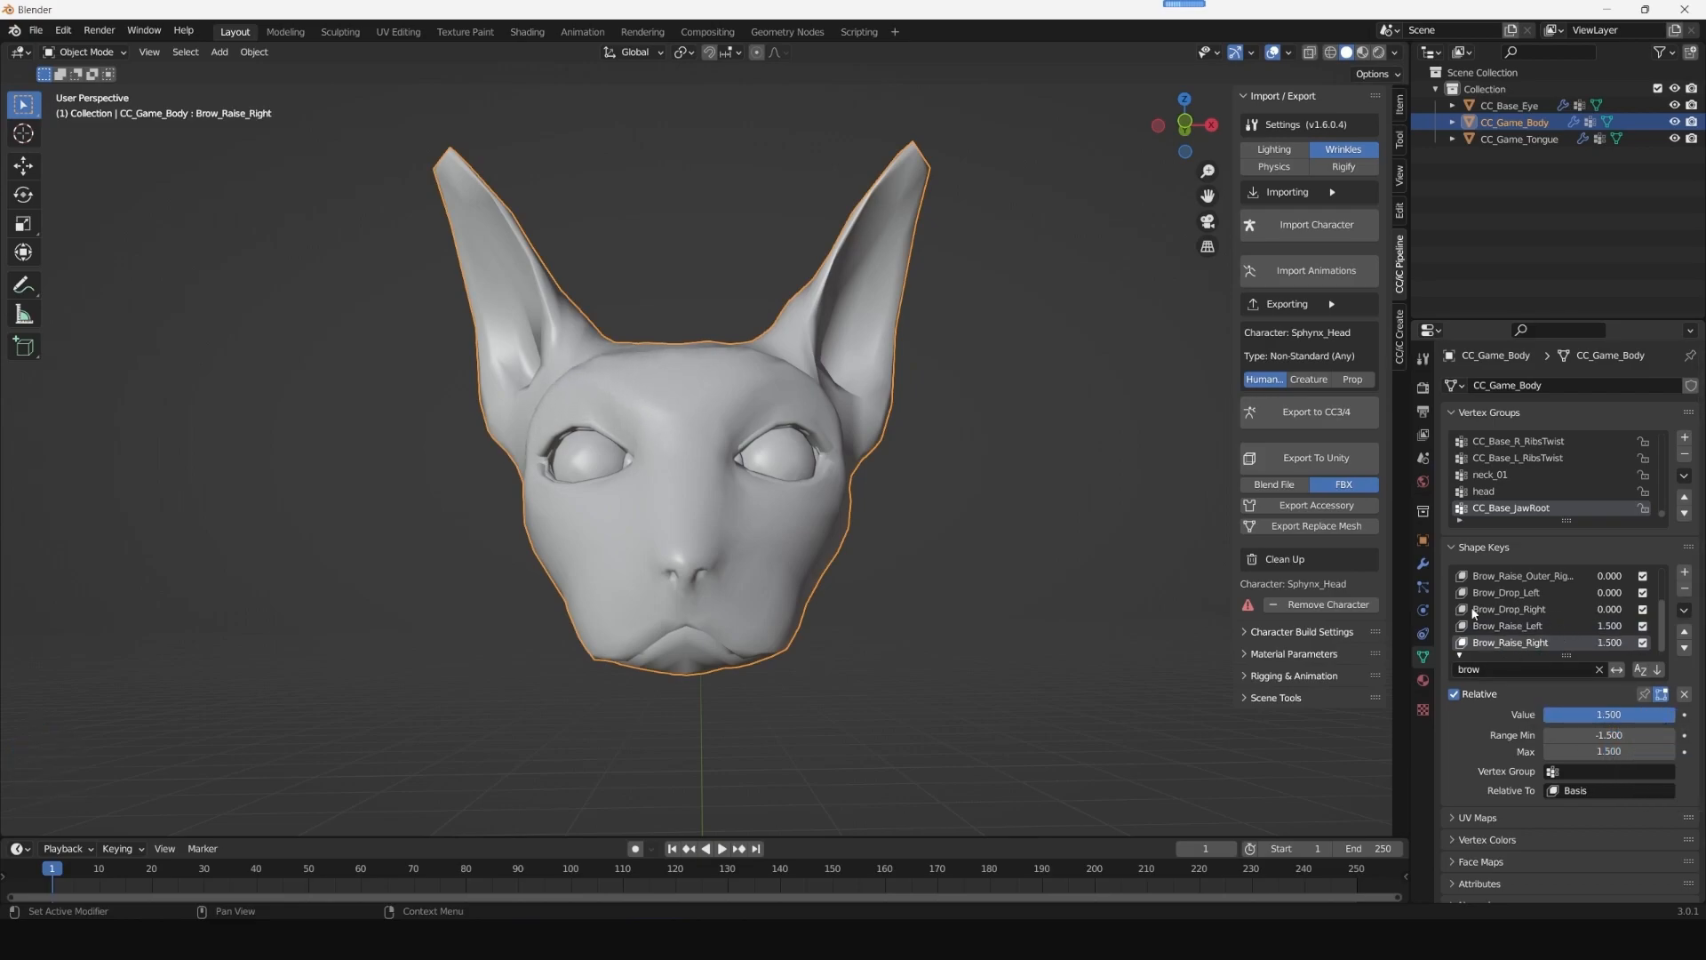
- Create a new shape key from the current mix and name it Brows
{"action": "left_click", "coordinate": [1685, 612]}
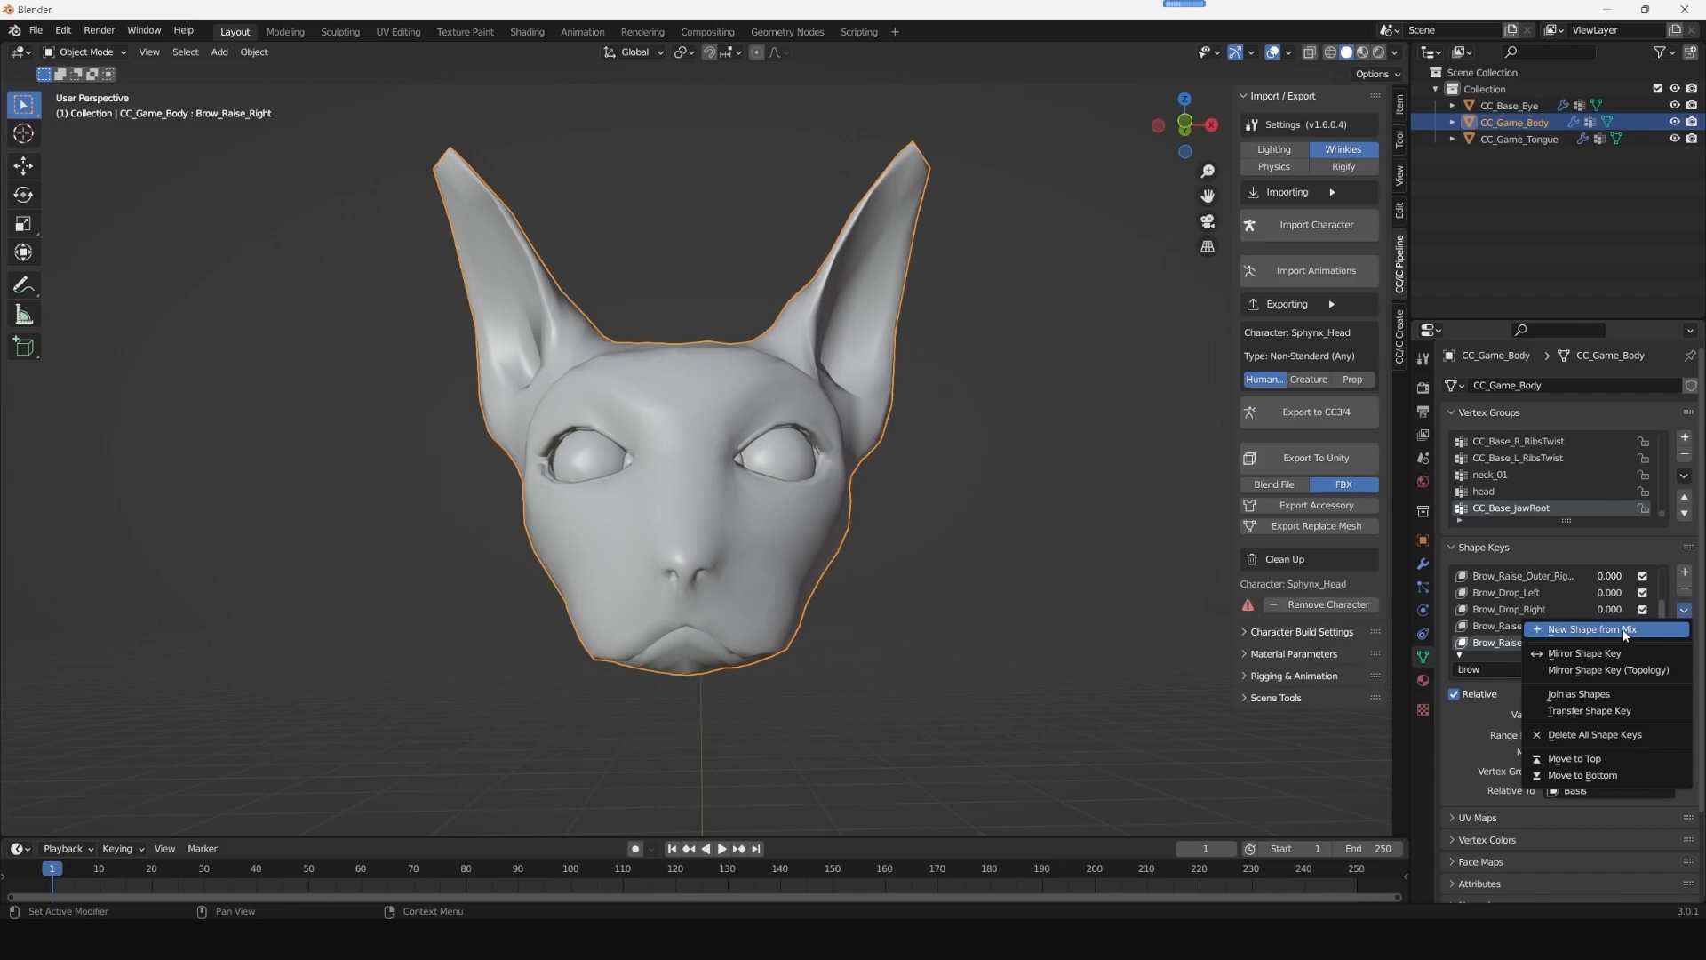
{"action": "left_click", "coordinate": [1590, 629]}
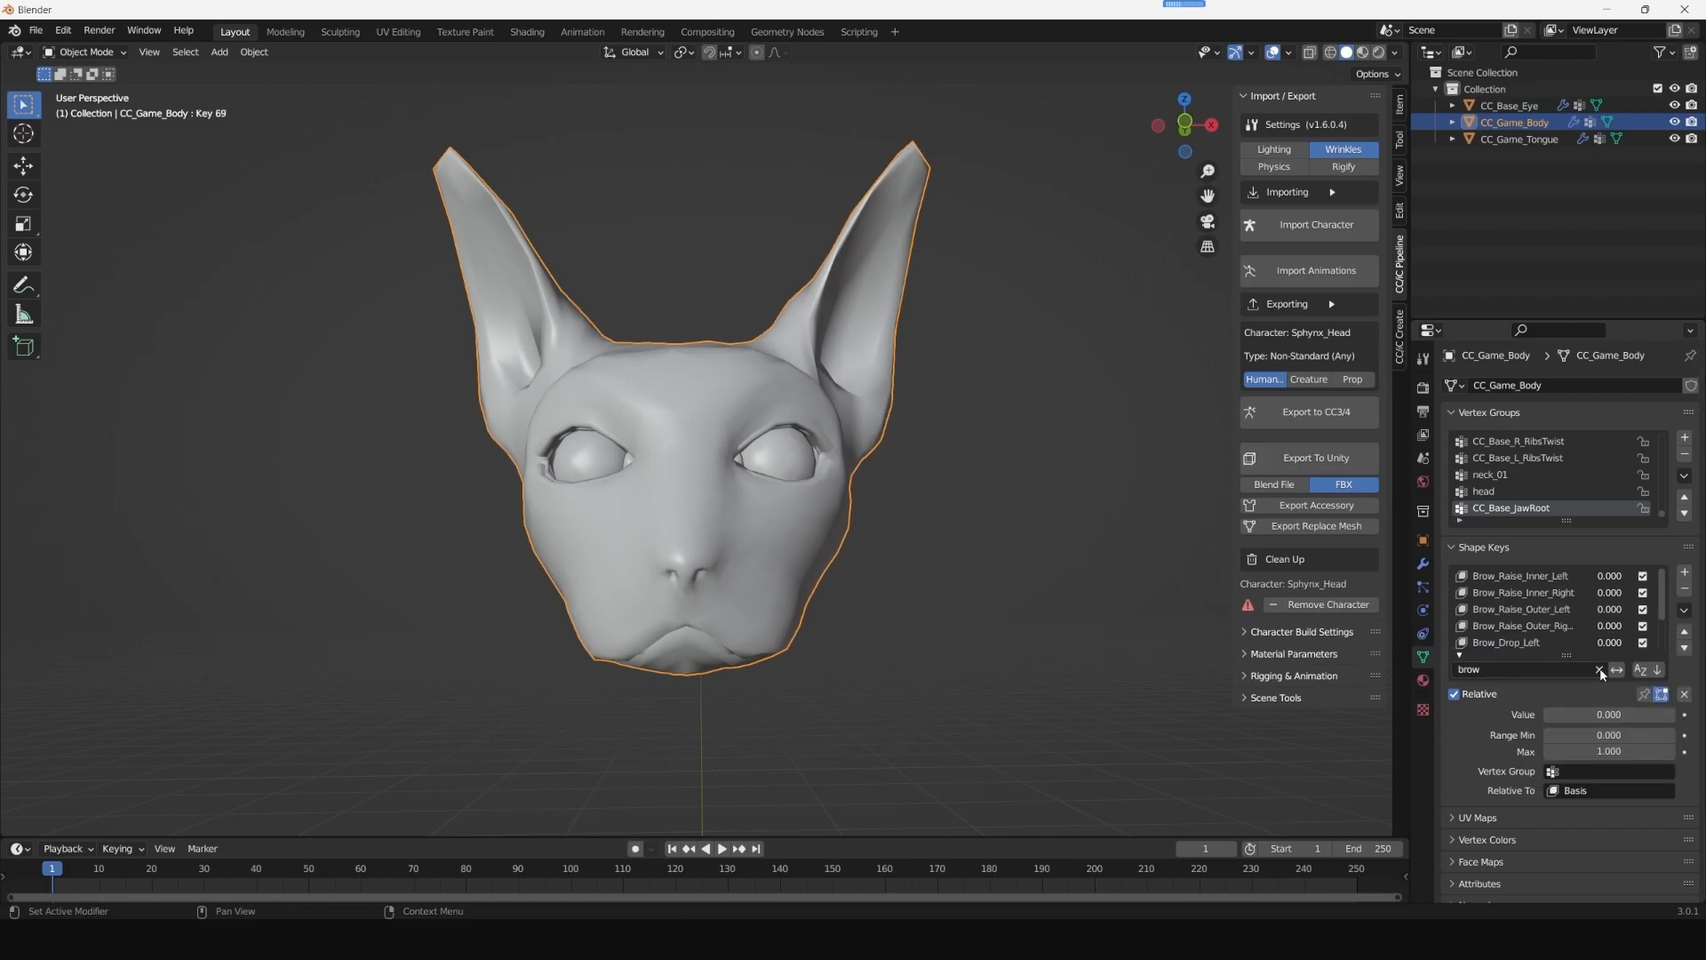
{"action": "left_click", "coordinate": [1600, 669]}
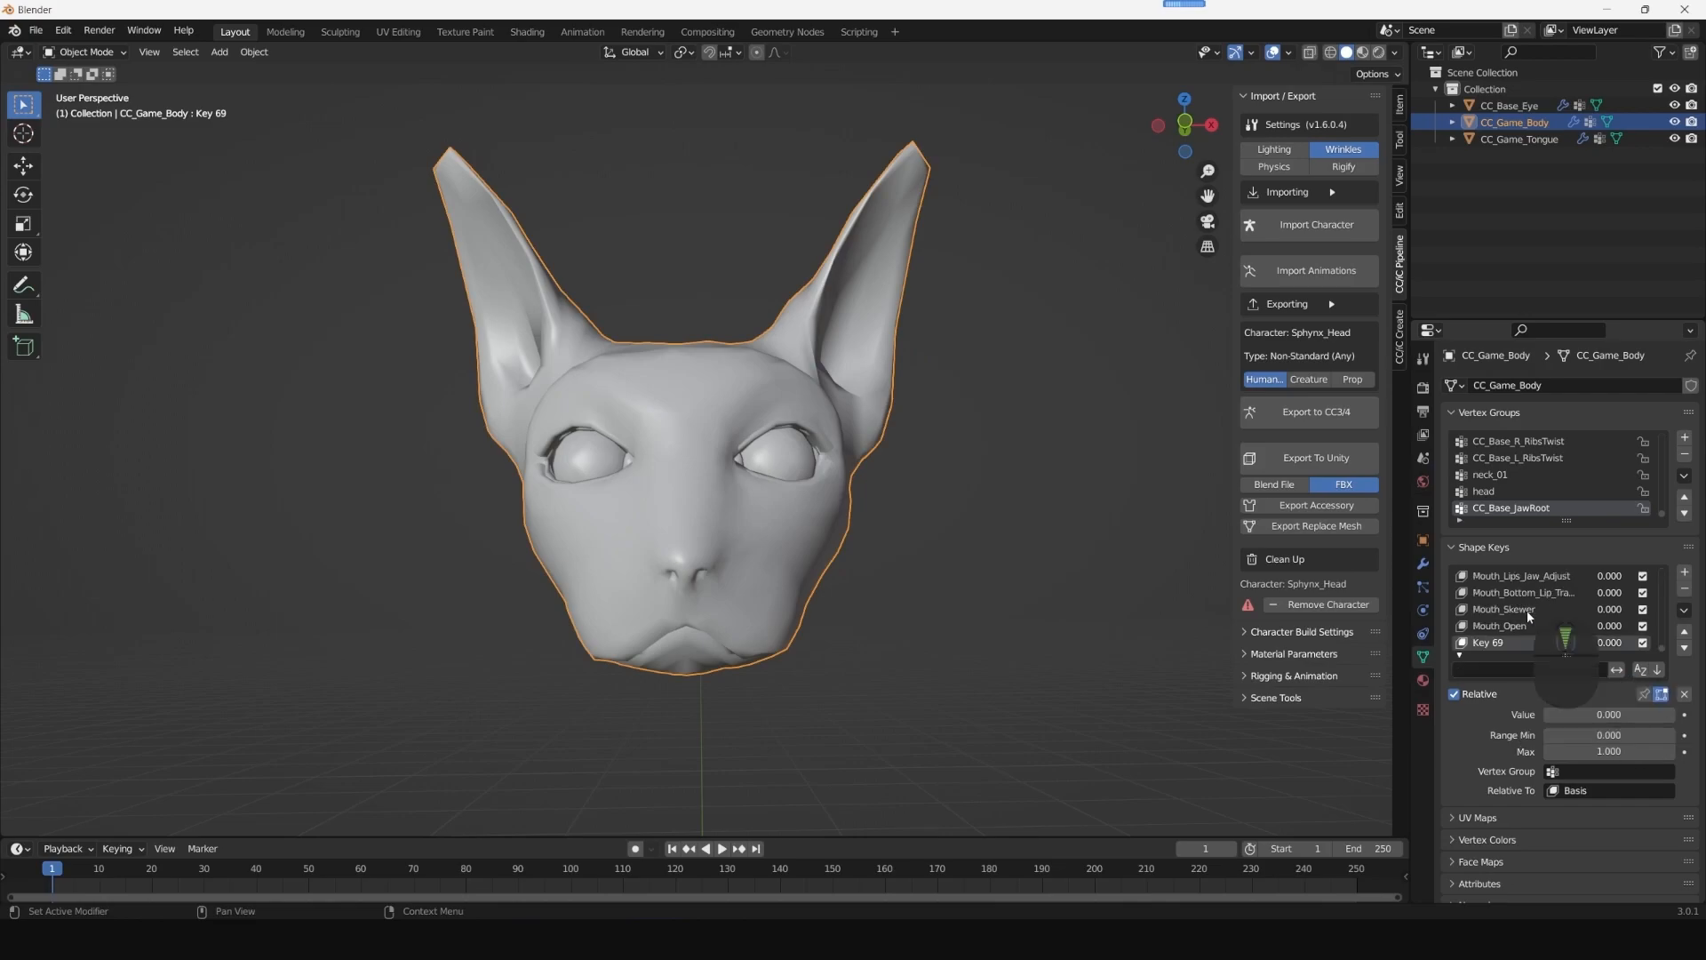
{"action": "double_click", "coordinate": [1487, 642]}
{"action": "type", "text": "Grow"}
{"action": "key", "text": "BackSpace"}
{"action": "key", "text": "BackSpace"}
{"action": "key", "text": "BackSpace"}
{"action": "key", "text": "BackSpace"}
{"action": "type", "text": "Brows"}
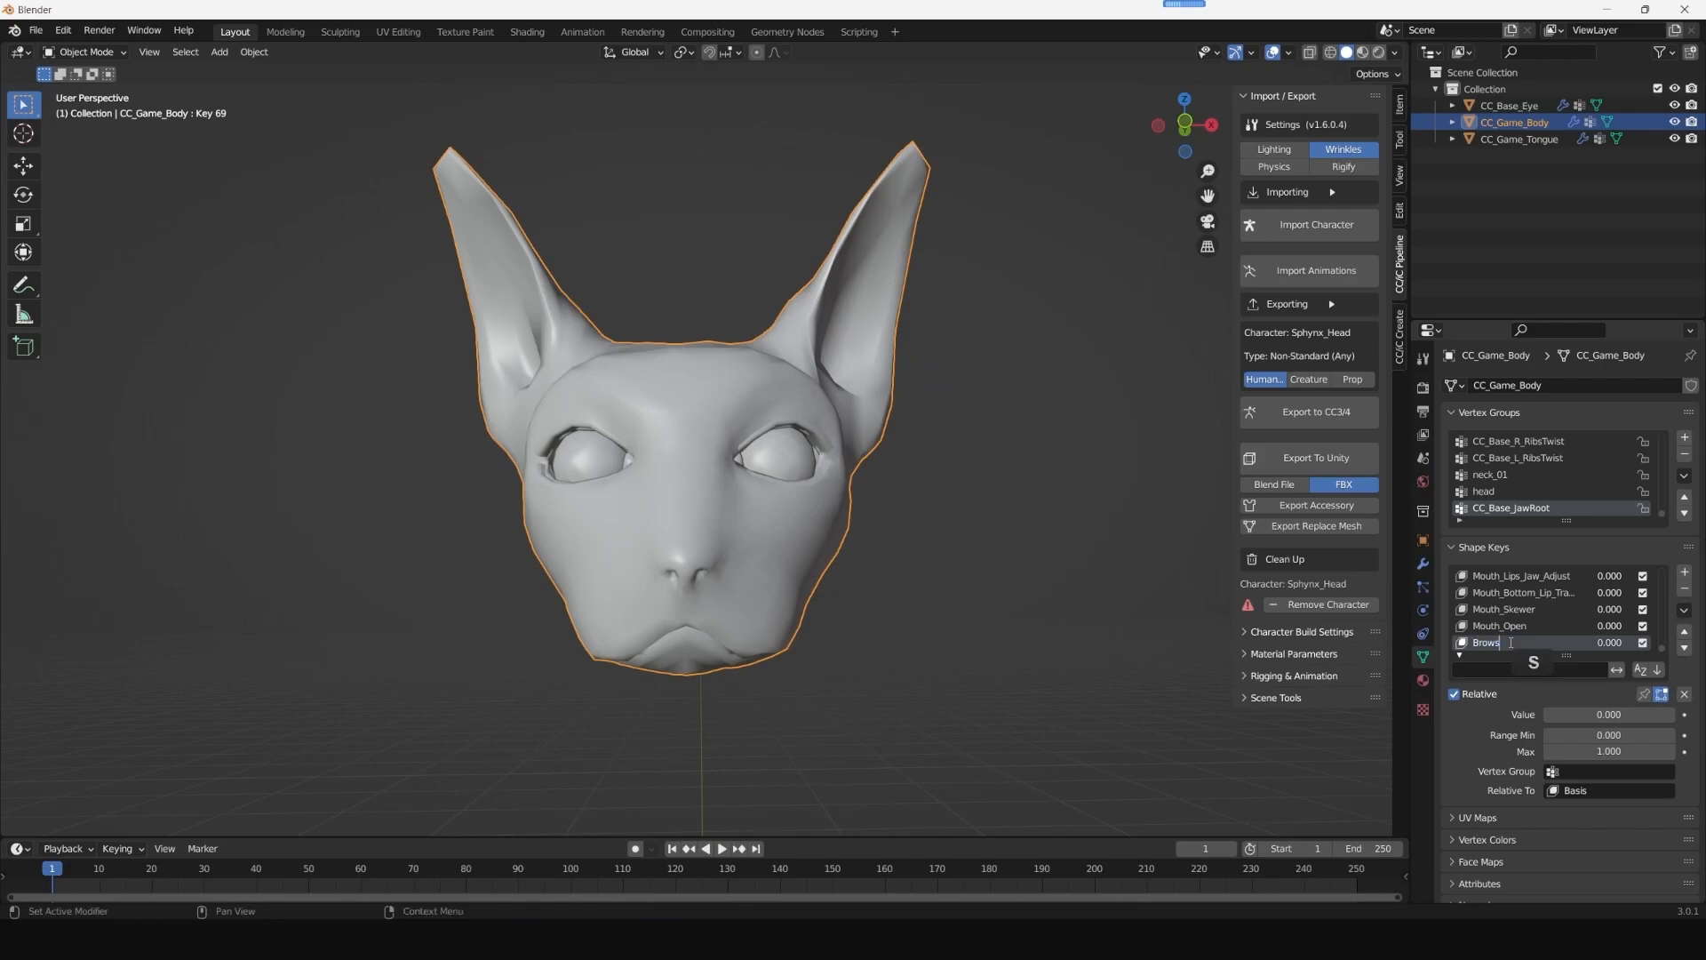
{"action": "key", "text": "Return"}
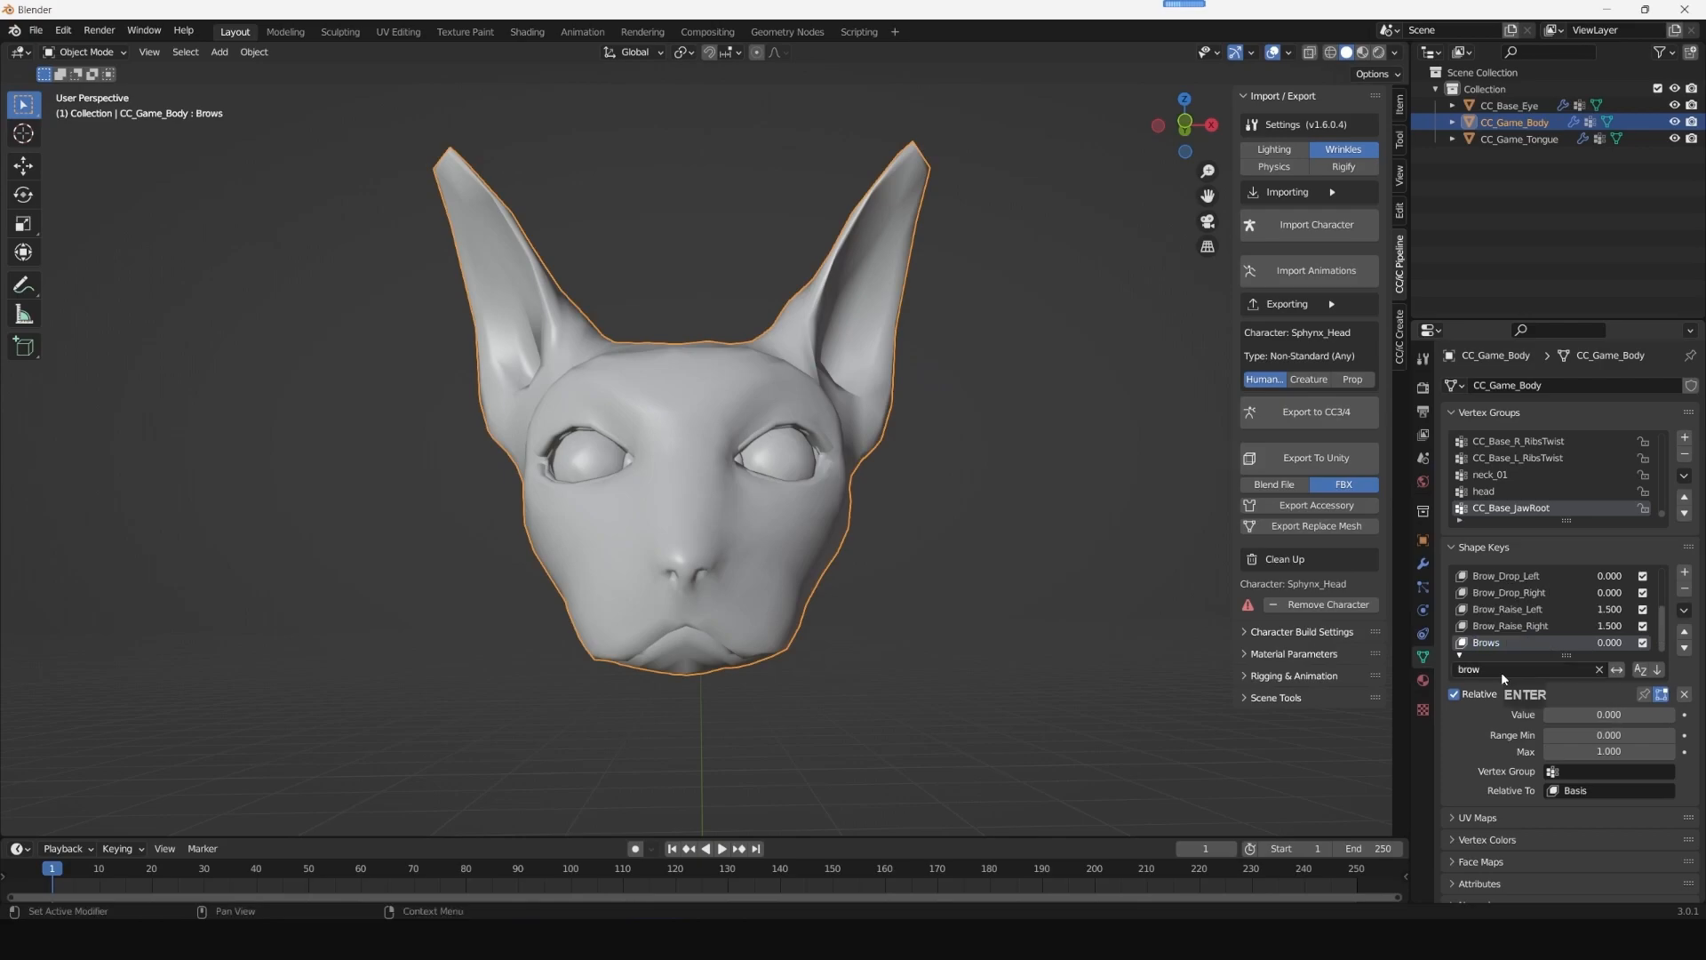
- Set Brow_Raise_Right and Brow_Raise_Left back to 0 and test the combined Brows shape key
{"action": "left_click", "coordinate": [1511, 626]}
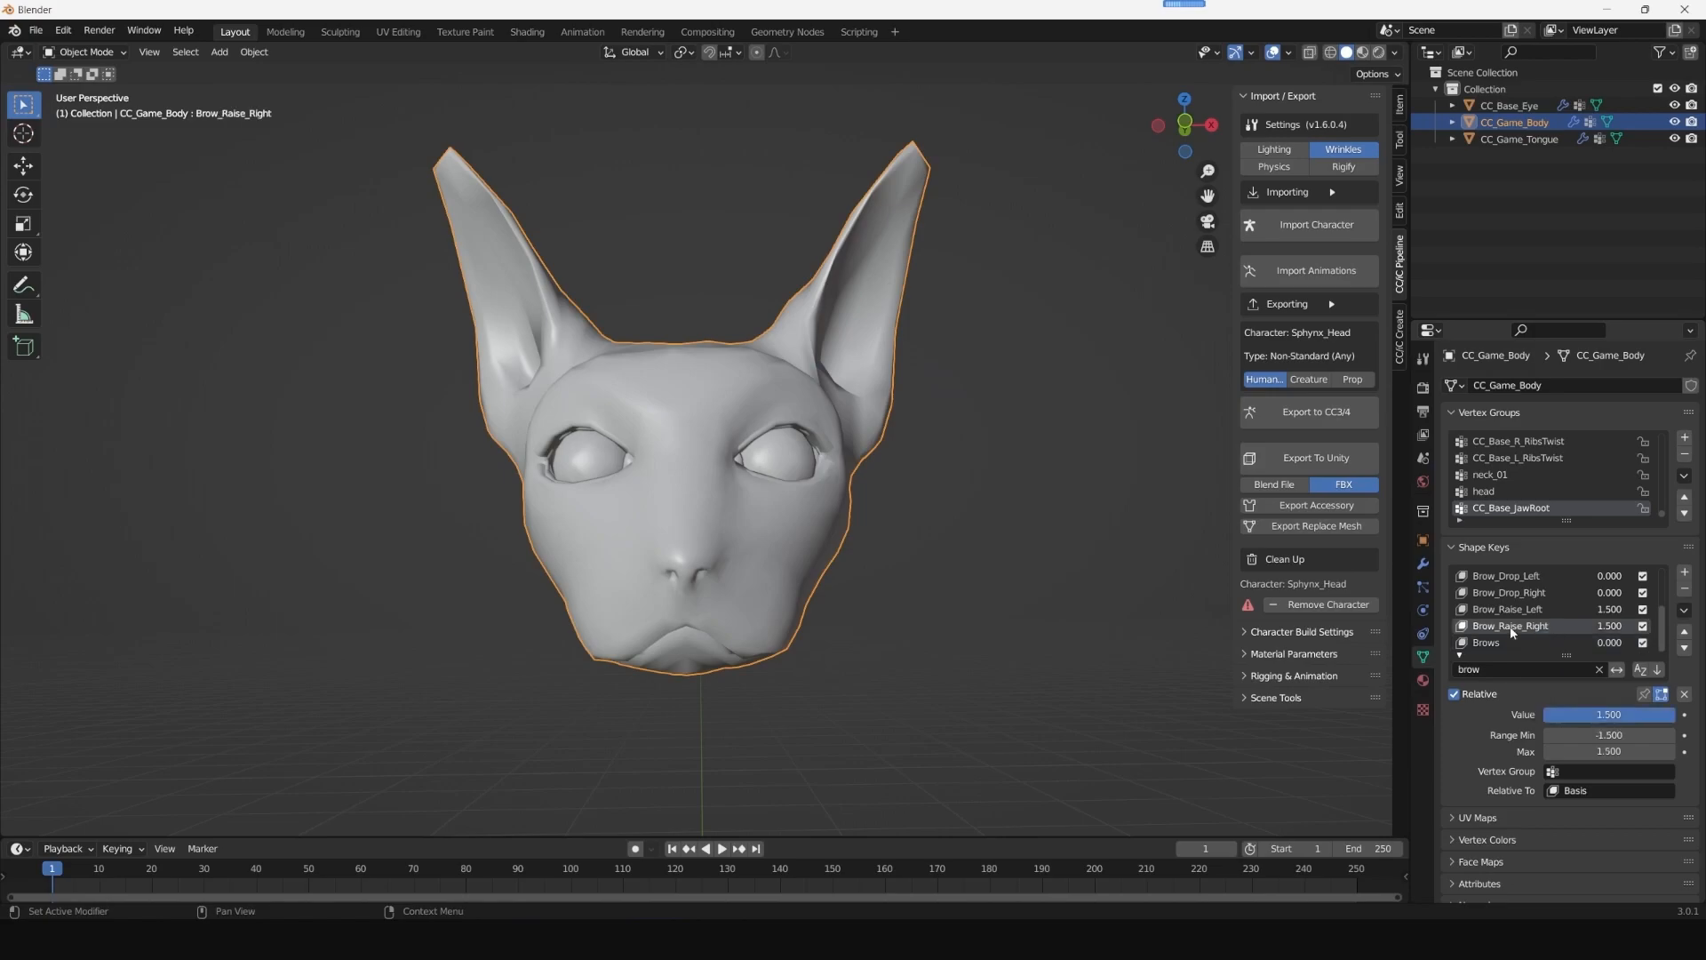
{"action": "left_click", "coordinate": [1608, 714]}
{"action": "type", "text": "0"}
{"action": "key", "text": "Return"}
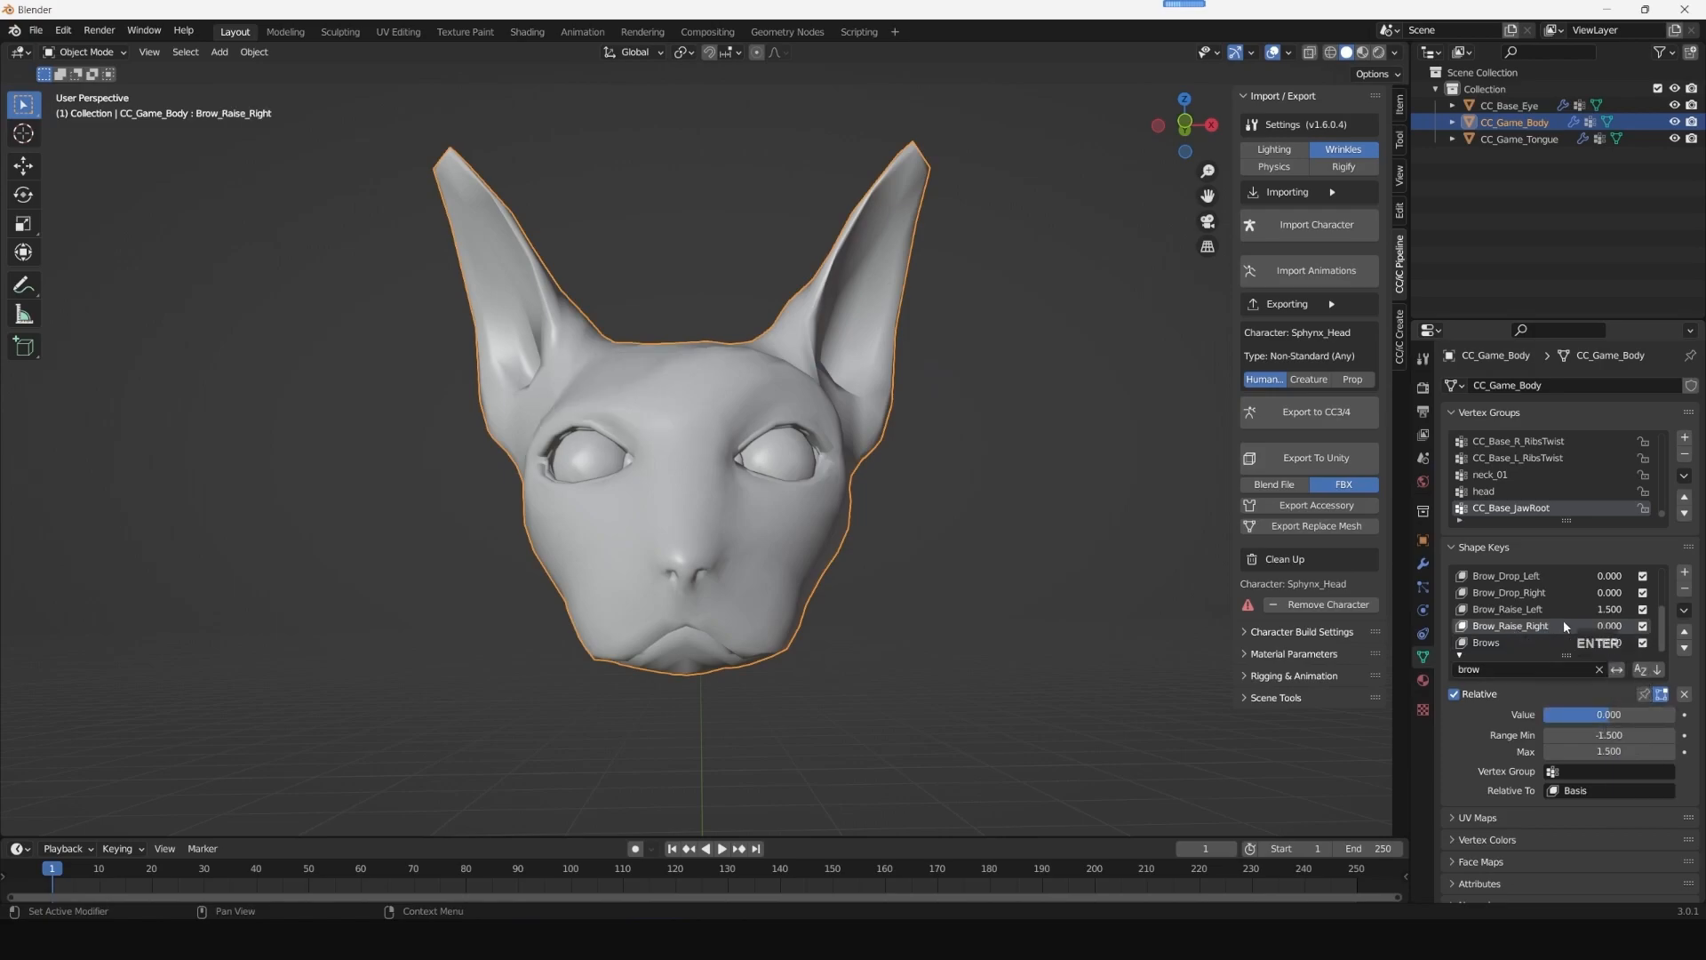
{"action": "left_click", "coordinate": [1538, 610]}
{"action": "left_click", "coordinate": [1608, 714]}
{"action": "type", "text": "0"}
{"action": "key", "text": "Return"}
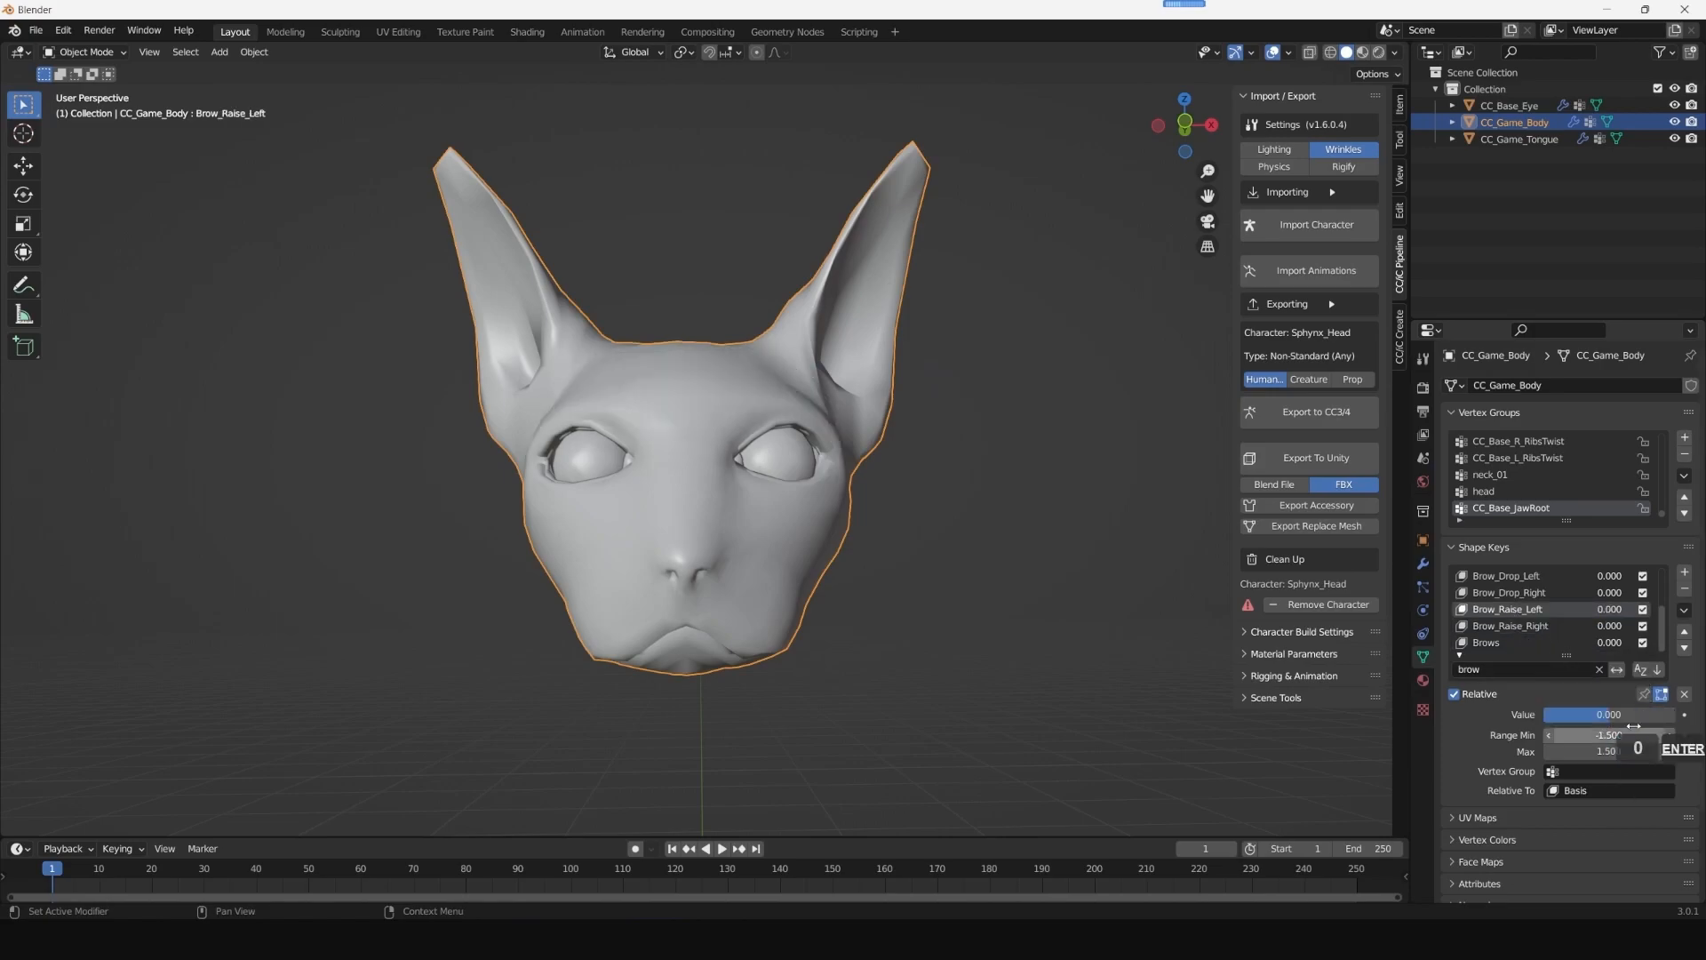
{"action": "left_click", "coordinate": [1496, 643]}
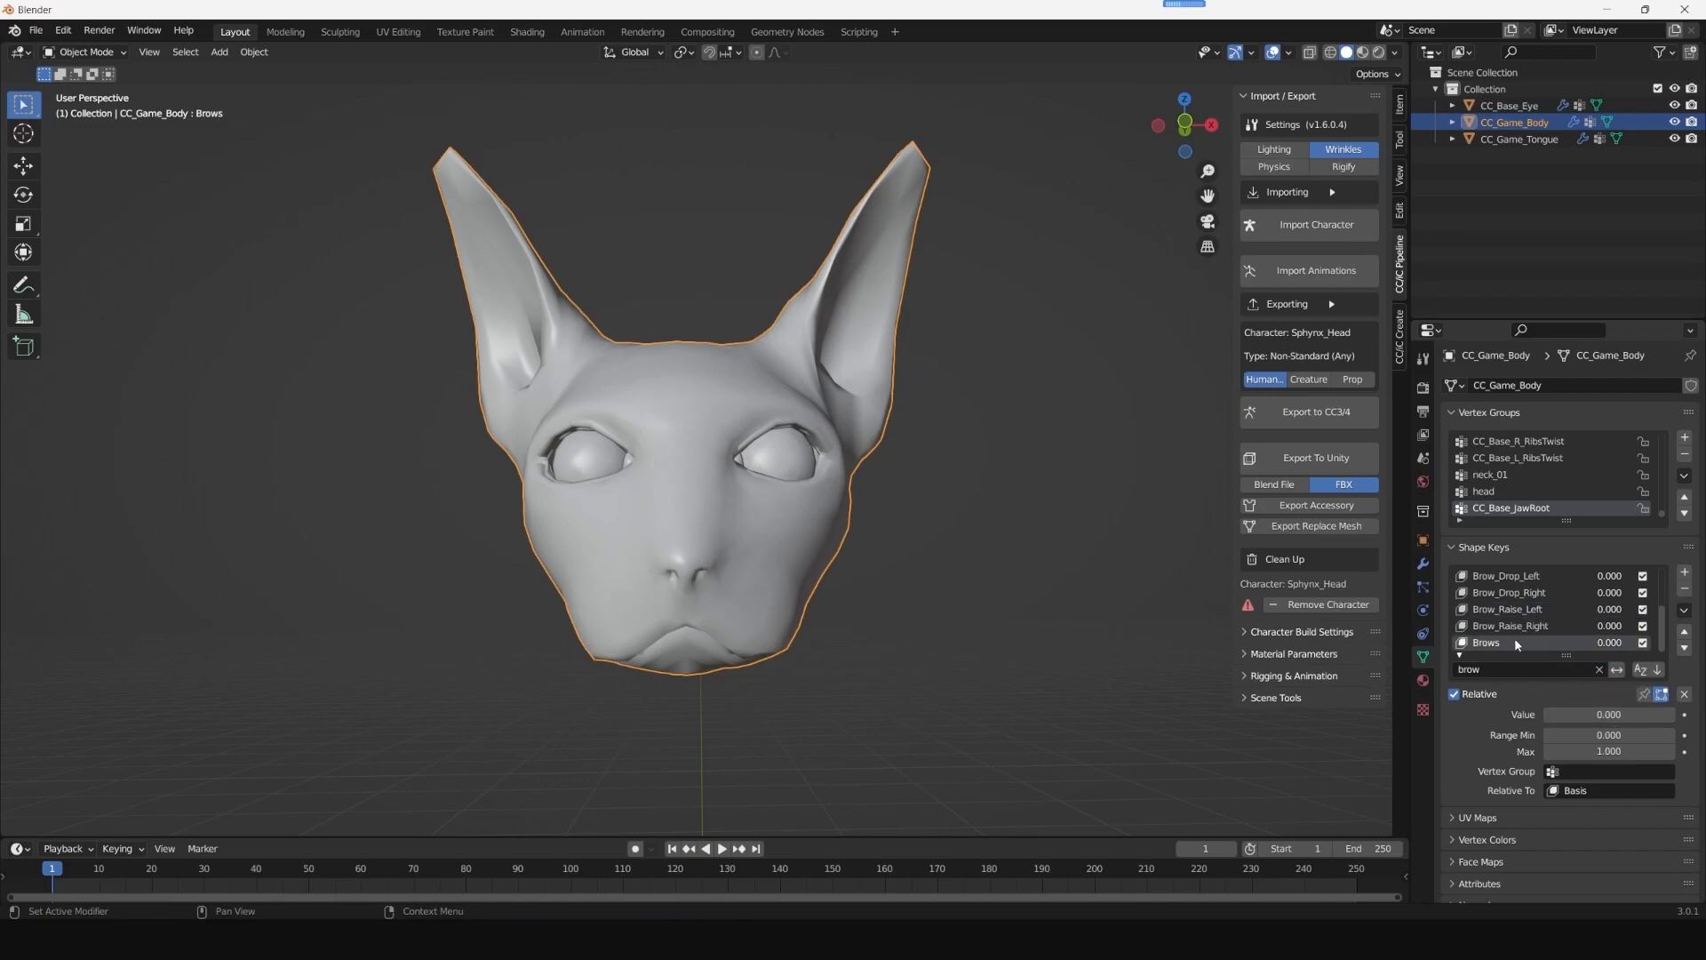
{"action": "left_click_drag", "start_coordinate": [1590, 718], "coordinate": [1343, 689]}
- Filter the shape keys by "eyes", test Eyes_Blink and set its minimum range to 0
{"action": "left_click", "coordinate": [1495, 669]}
{"action": "type", "text": "eyes"}
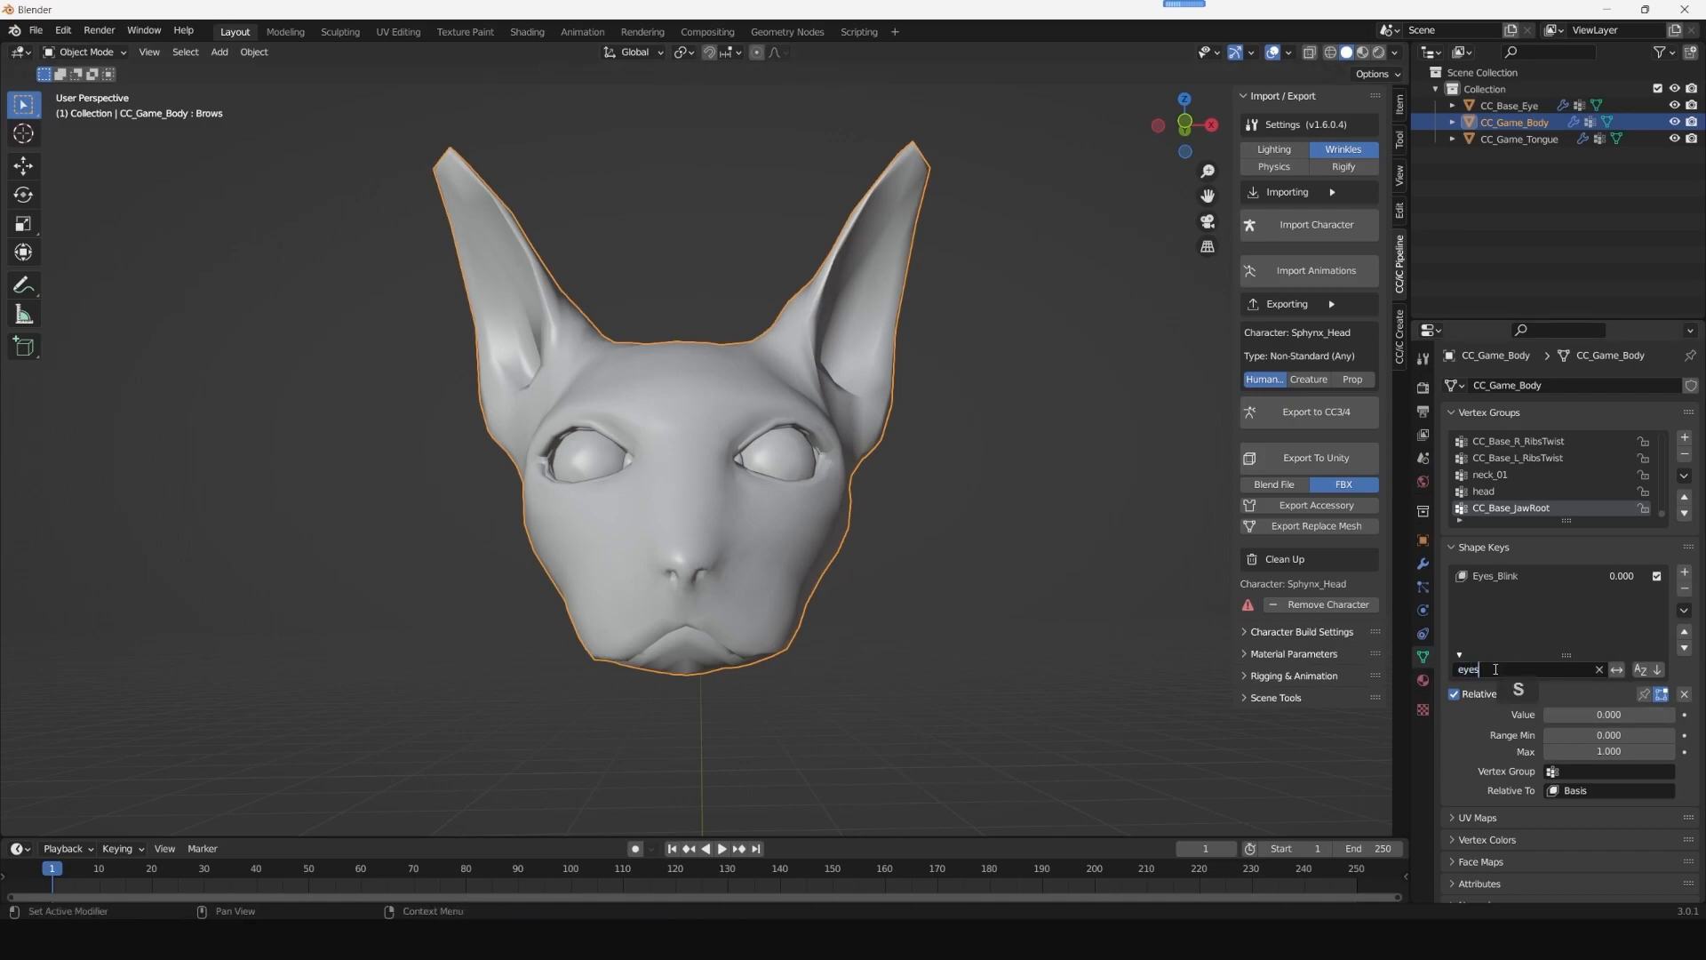
{"action": "left_click", "coordinate": [1511, 577]}
{"action": "mouse_move", "coordinate": [1603, 714]}
{"action": "left_mouse_down"}
{"action": "mouse_move", "coordinate": [1643, 714]}
{"action": "mouse_move", "coordinate": [1582, 715]}
{"action": "left_mouse_up"}
{"action": "left_click", "coordinate": [1613, 736]}
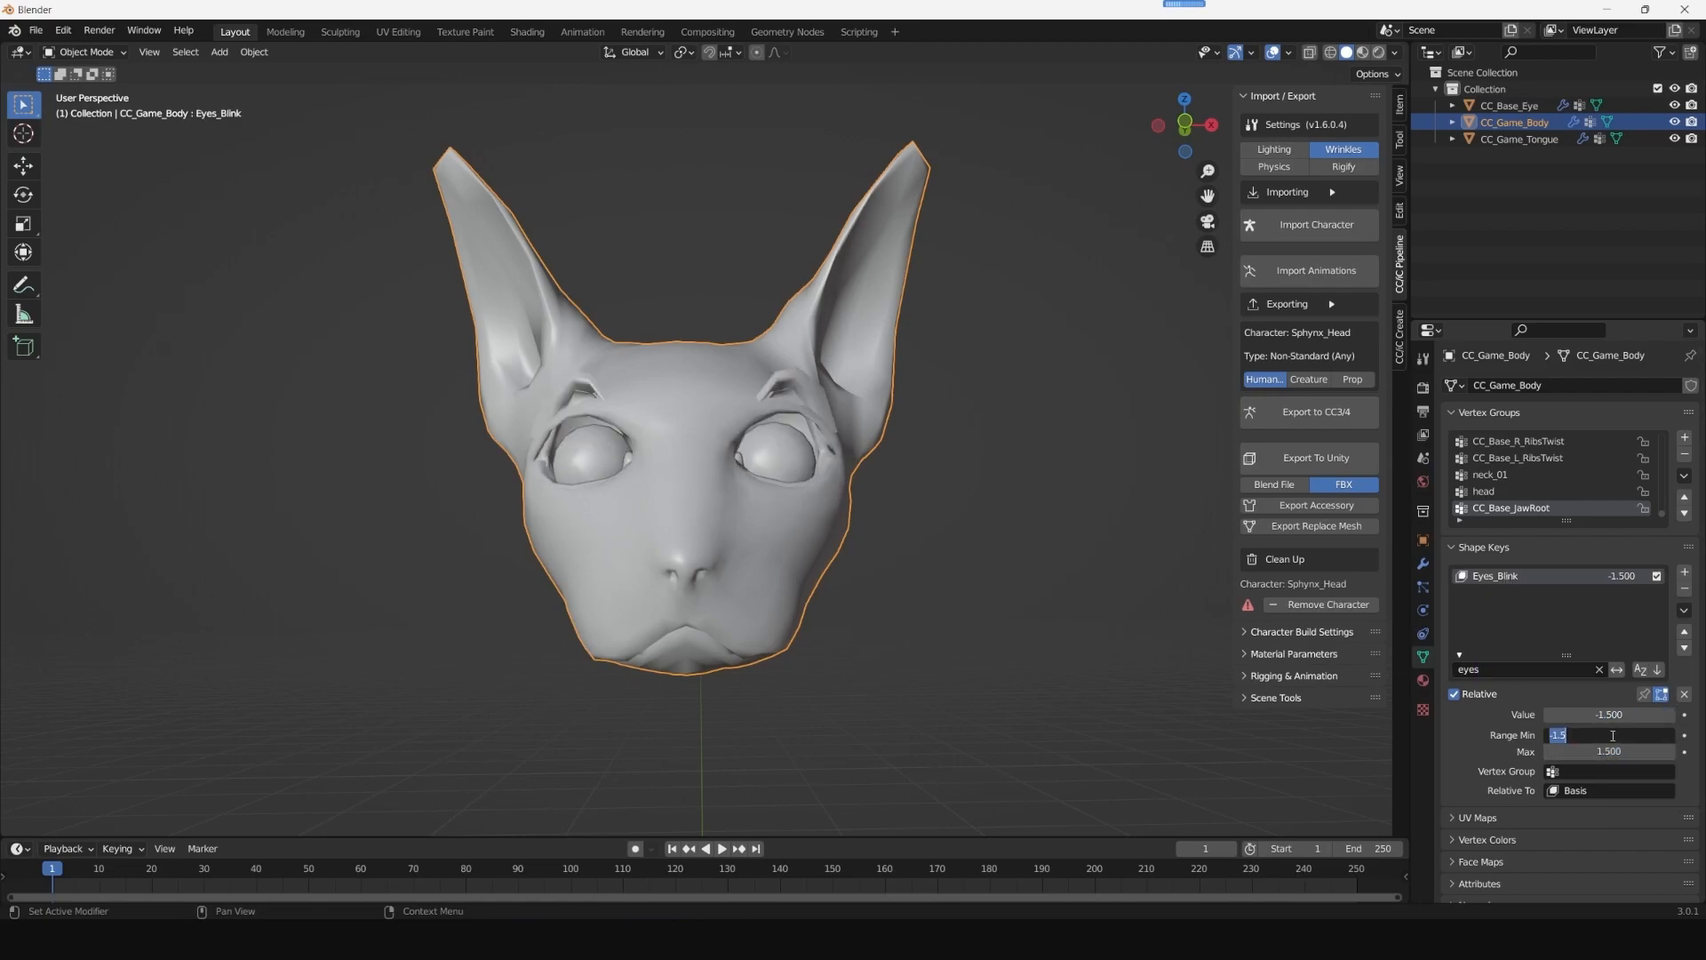
{"action": "type", "text": "0"}
{"action": "key", "text": "Return"}
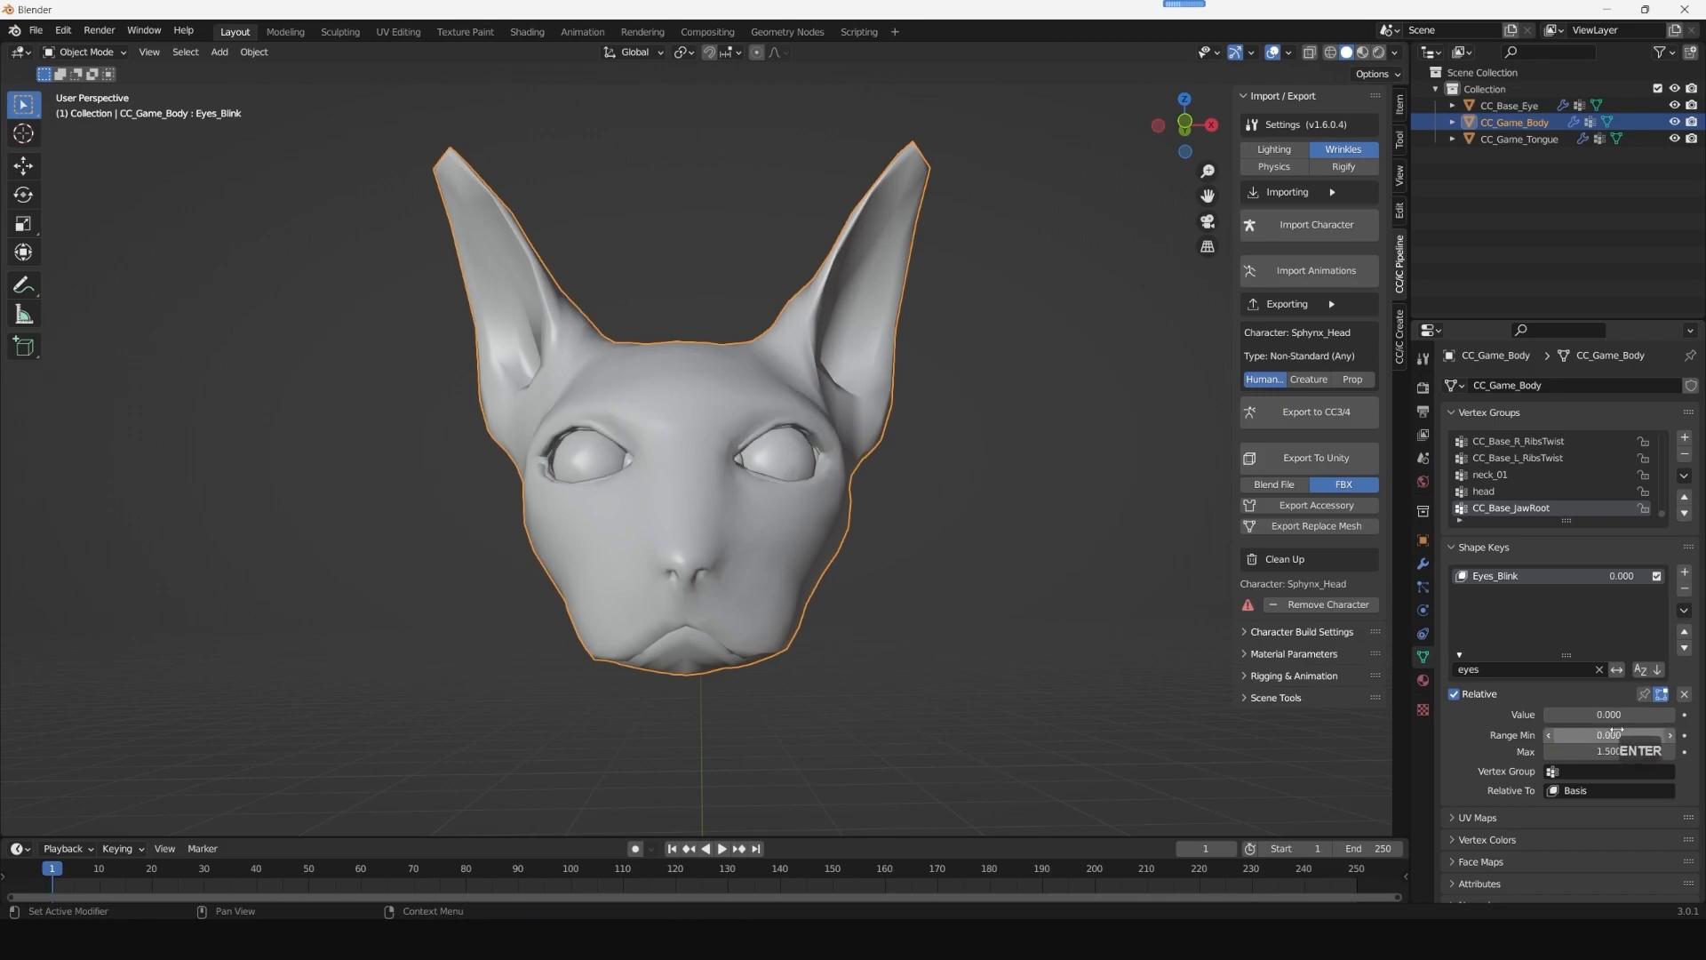
- Clear the shape key filter and move Eyes_Blink down to the end of the list, below Brows
{"action": "left_click", "coordinate": [1598, 669]}
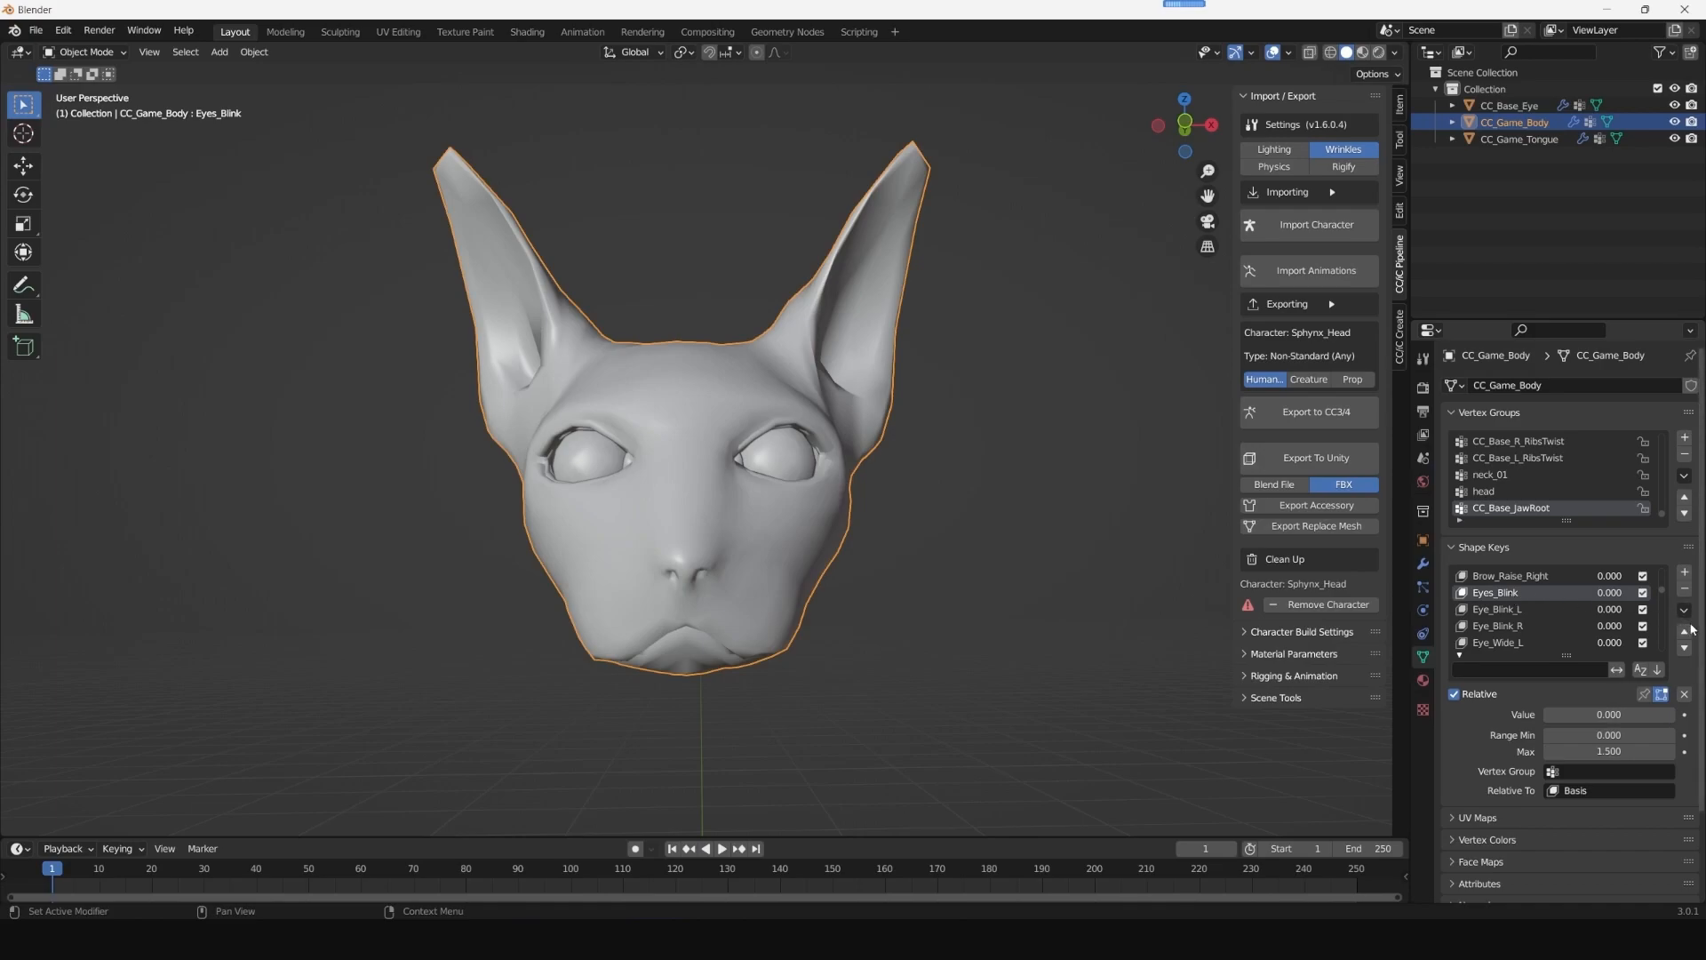
{"action": "left_click", "coordinate": [1684, 648]}
{"action": "left_click", "coordinate": [1684, 648]}
{"action": "left_click", "coordinate": [1685, 648]}
{"action": "left_click", "coordinate": [1685, 648]}
{"action": "left_click", "coordinate": [1685, 648]}
{"action": "left_click", "coordinate": [1684, 647]}
{"action": "left_click", "coordinate": [1684, 648]}
{"action": "left_click", "coordinate": [1684, 648]}
{"action": "left_click", "coordinate": [1685, 648]}
{"action": "left_click", "coordinate": [1685, 647]}
{"action": "left_click", "coordinate": [1685, 647]}
{"action": "left_click", "coordinate": [1685, 648]}
{"action": "left_click", "coordinate": [1684, 648]}
{"action": "left_click", "coordinate": [1685, 647]}
{"action": "left_click", "coordinate": [1685, 647]}
{"action": "left_click", "coordinate": [1684, 648]}
{"action": "left_click", "coordinate": [1685, 647]}
{"action": "left_click", "coordinate": [1685, 648]}
{"action": "left_click", "coordinate": [1685, 648]}
{"action": "left_click", "coordinate": [1685, 648]}
{"action": "left_click", "coordinate": [1685, 647]}
- Find the Mouth_Smile shape key with the filter "smile" and move it to the end of the list, below Eyes_Blink
{"action": "left_click", "coordinate": [1510, 610]}
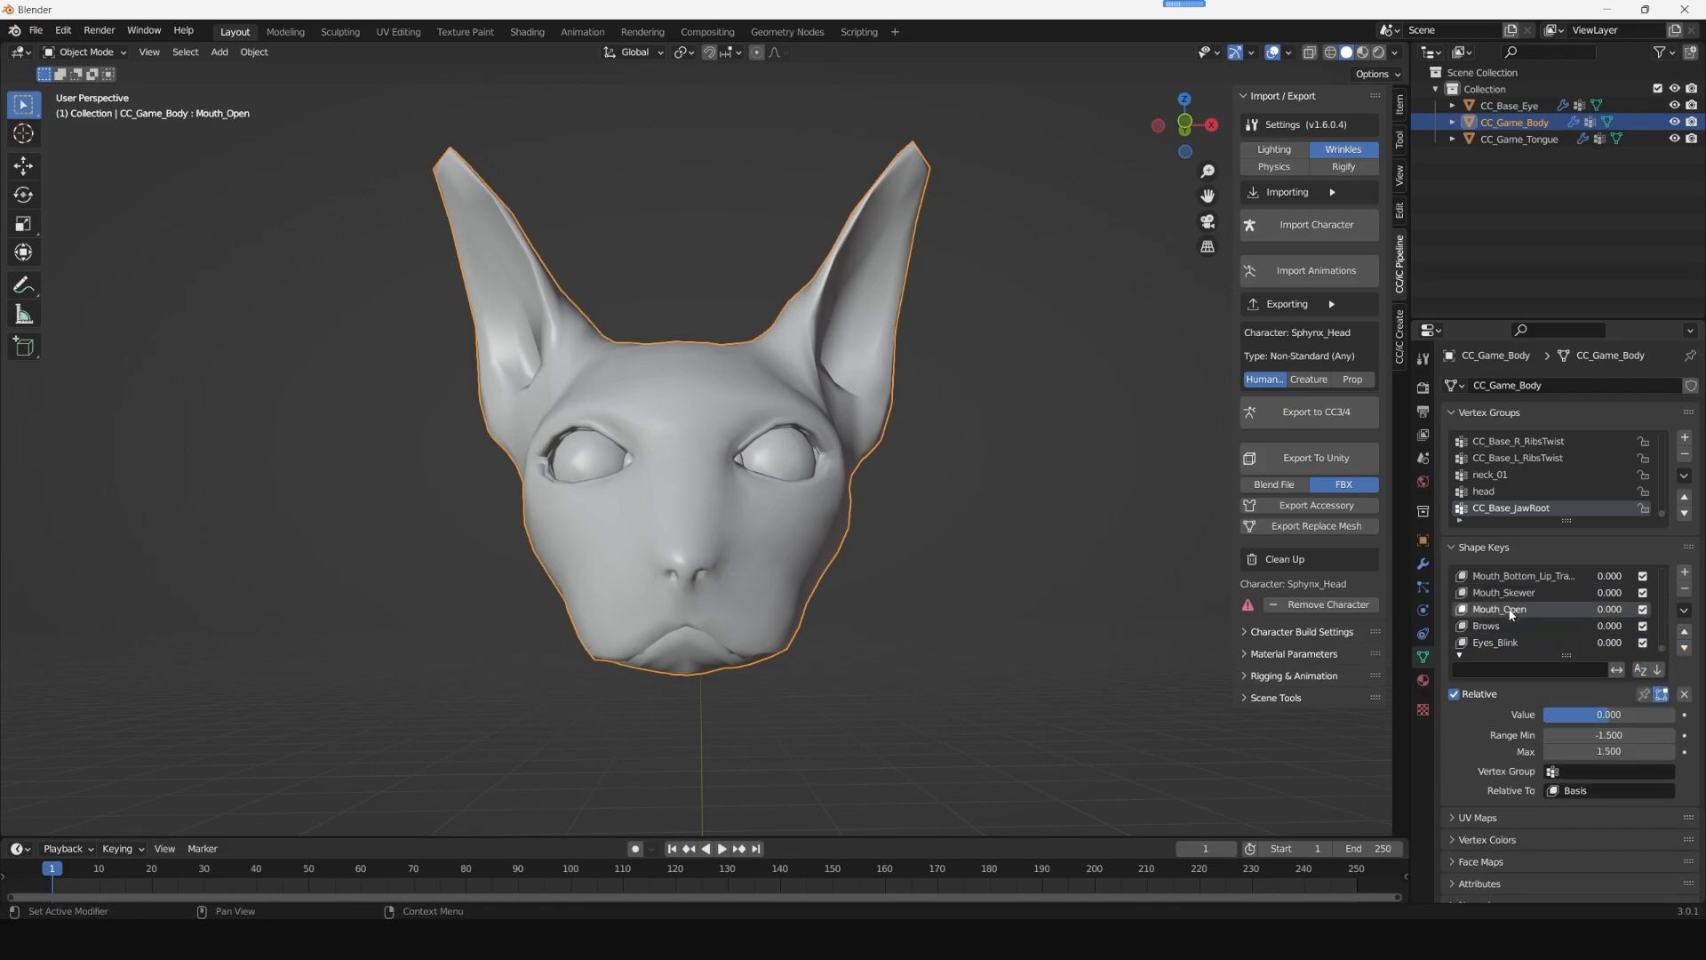
{"action": "left_click", "coordinate": [1508, 670]}
{"action": "type", "text": "smile"}
{"action": "key", "text": "Return"}
{"action": "left_click", "coordinate": [1508, 576]}
{"action": "left_click", "coordinate": [1600, 670]}
{"action": "left_click", "coordinate": [1685, 633]}
{"action": "left_click", "coordinate": [1685, 634]}
{"action": "left_click", "coordinate": [1686, 635]}
{"action": "left_click", "coordinate": [1685, 637]}
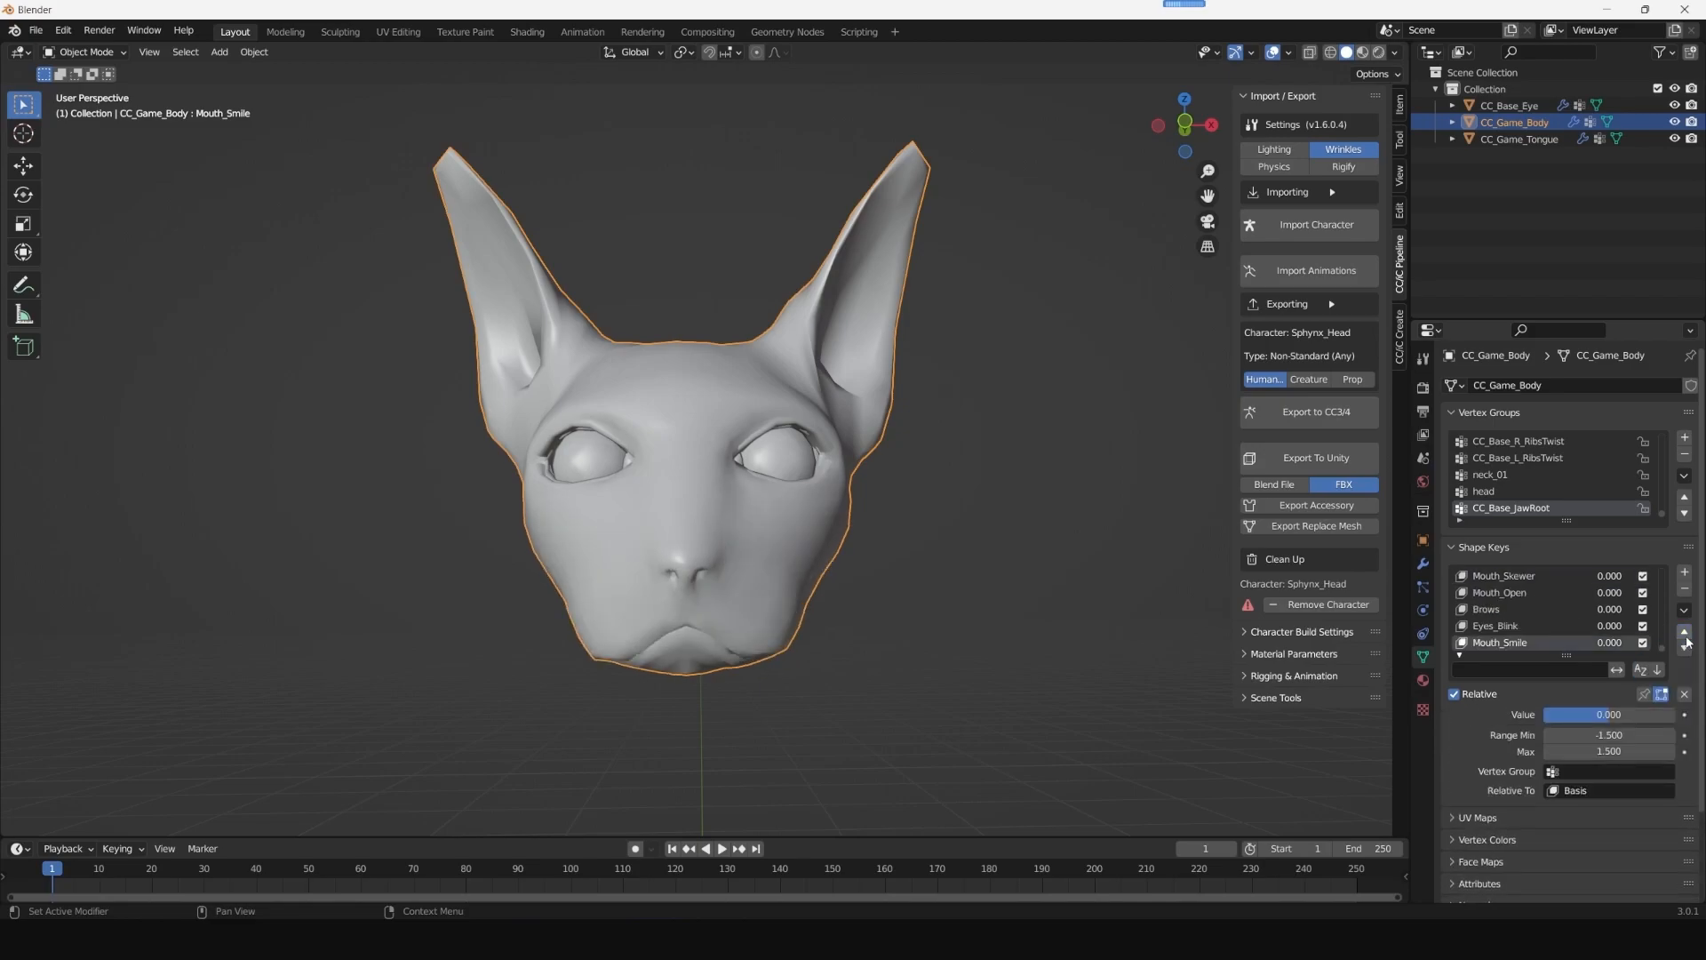
- Delete every shape key from Mouth_Skewer up to Basis, keeping Basis, Mouth_Open, Brows, Eyes_Blink and Mouth_Smile
{"action": "left_click", "coordinate": [1511, 626]}
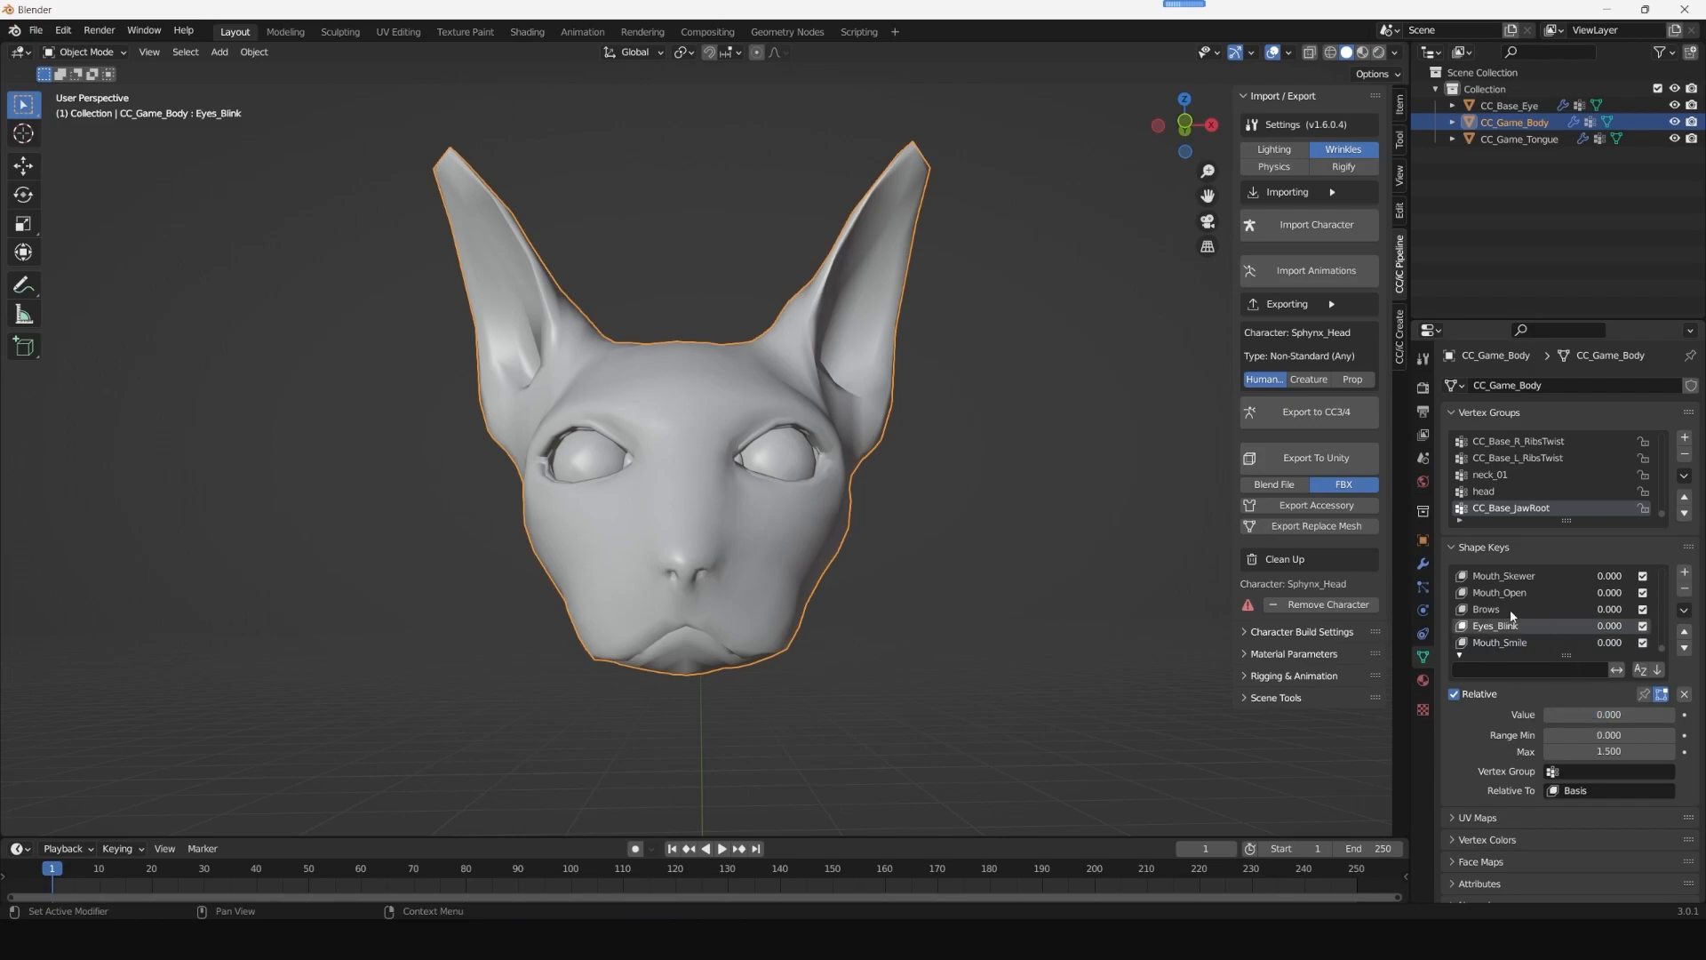
{"action": "left_click", "coordinate": [1511, 610]}
{"action": "left_click", "coordinate": [1511, 594]}
{"action": "scroll", "coordinate": [1525, 606], "scroll_direction": "up", "scroll_amount": 1}
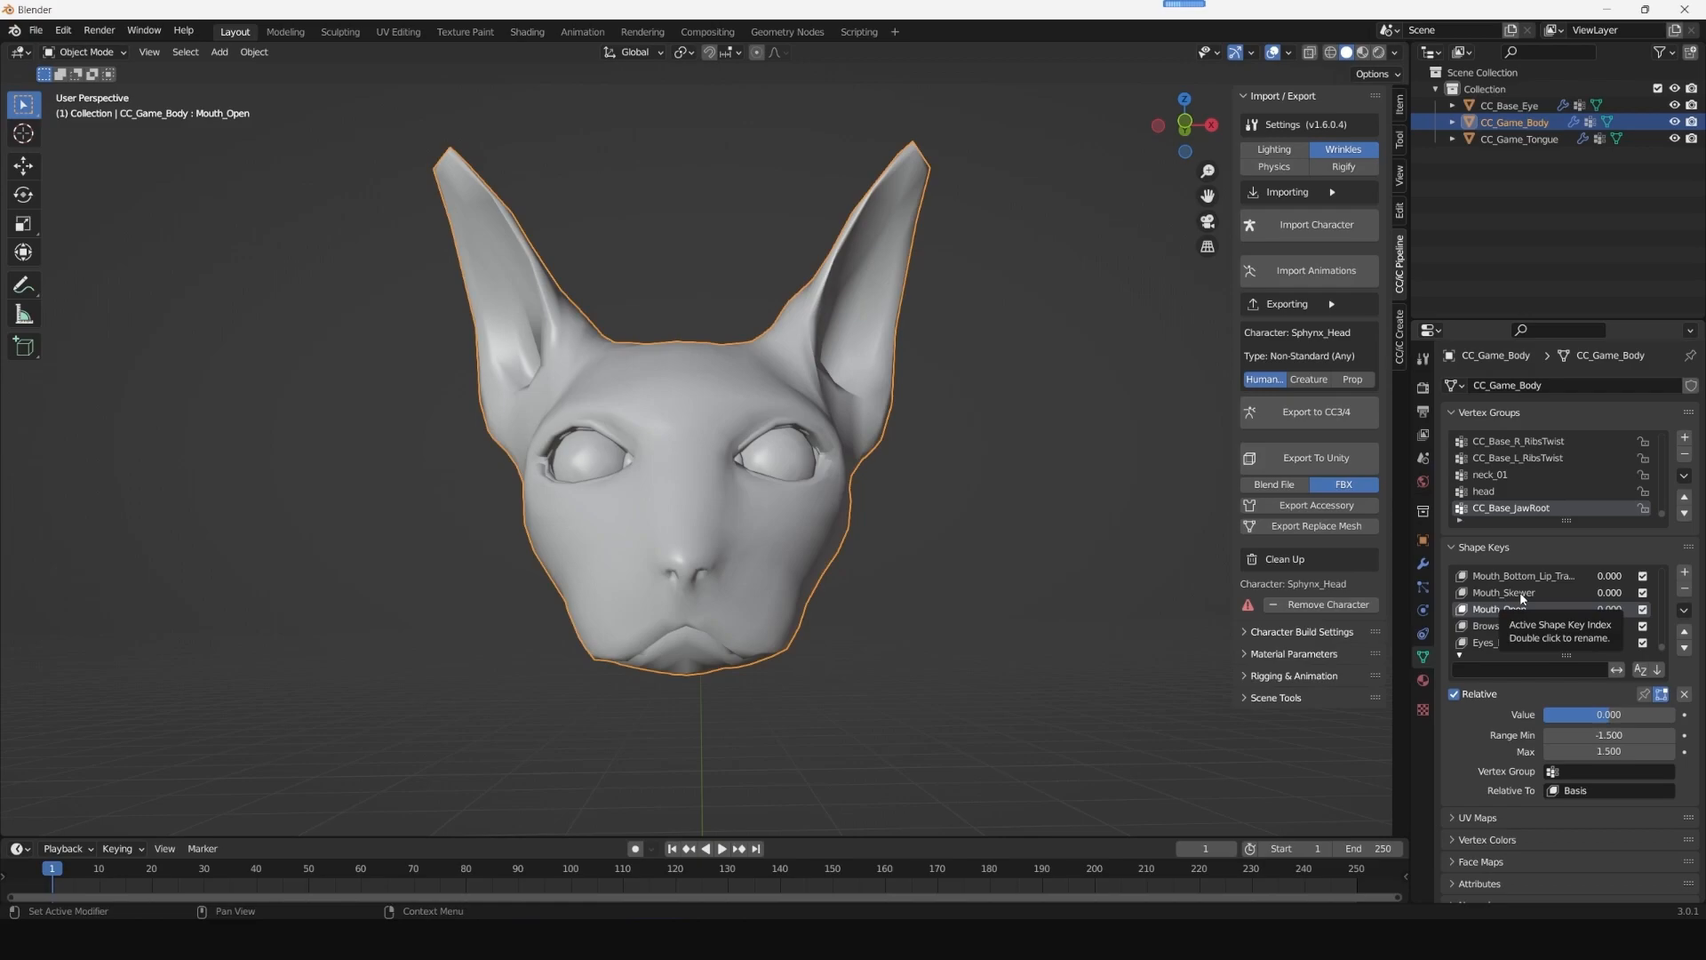
{"action": "left_click", "coordinate": [1521, 593]}
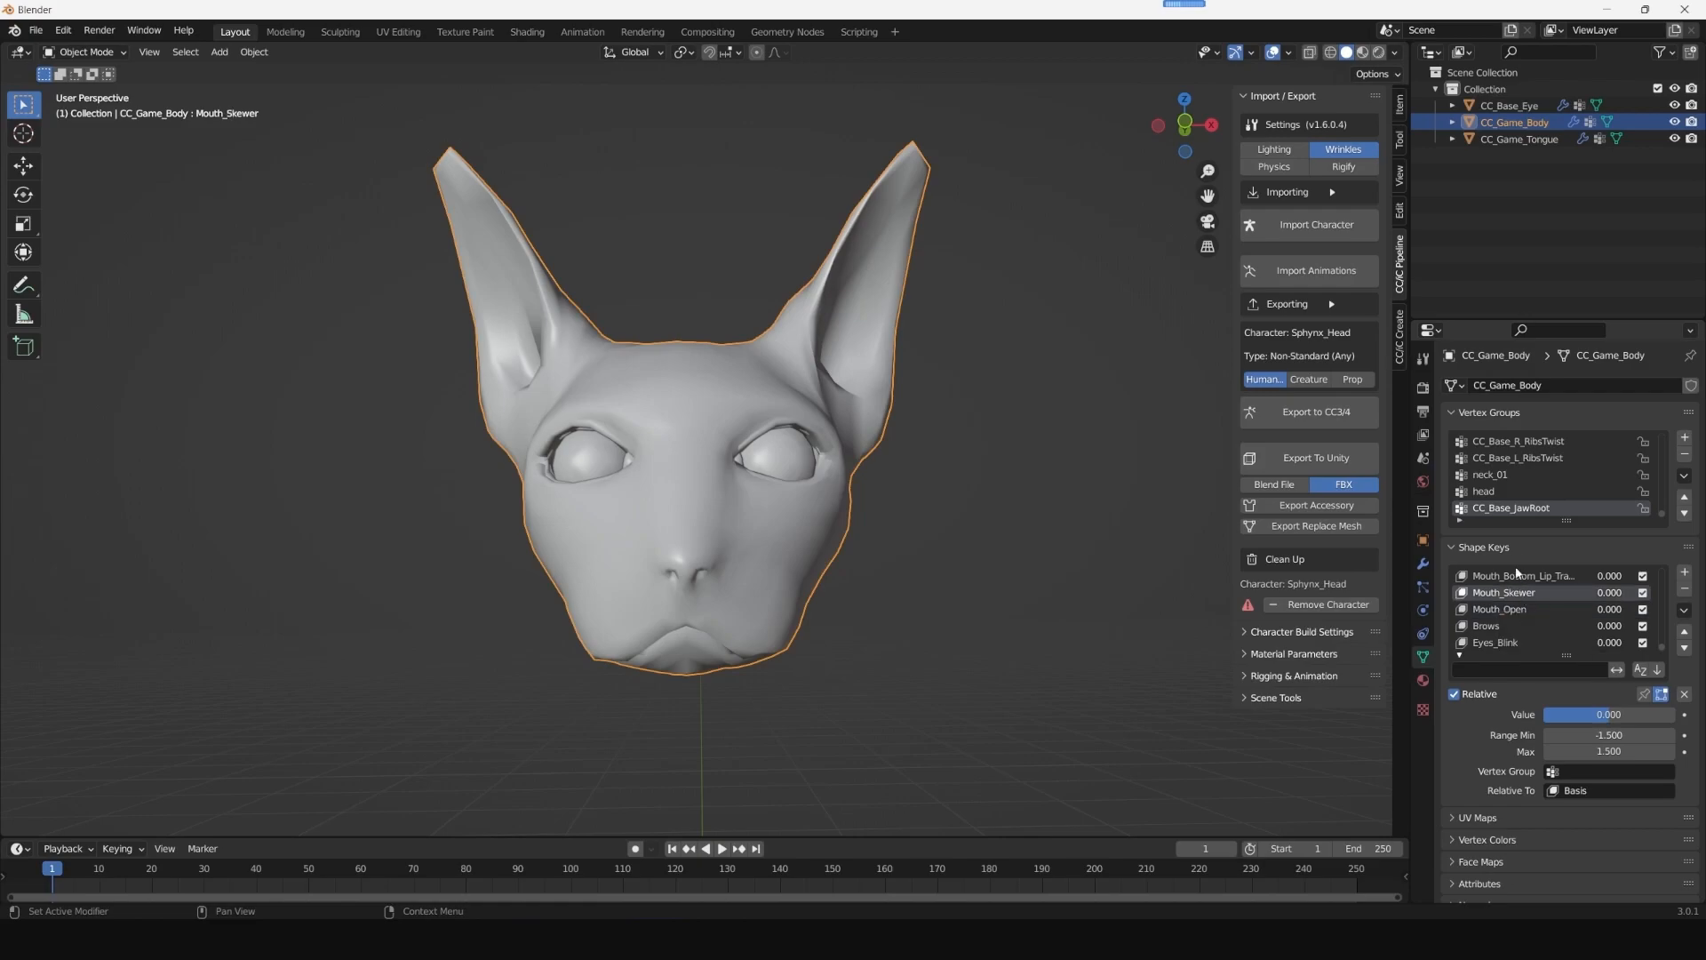
{"action": "scroll", "coordinate": [1518, 593], "scroll_direction": "up", "scroll_amount": 3}
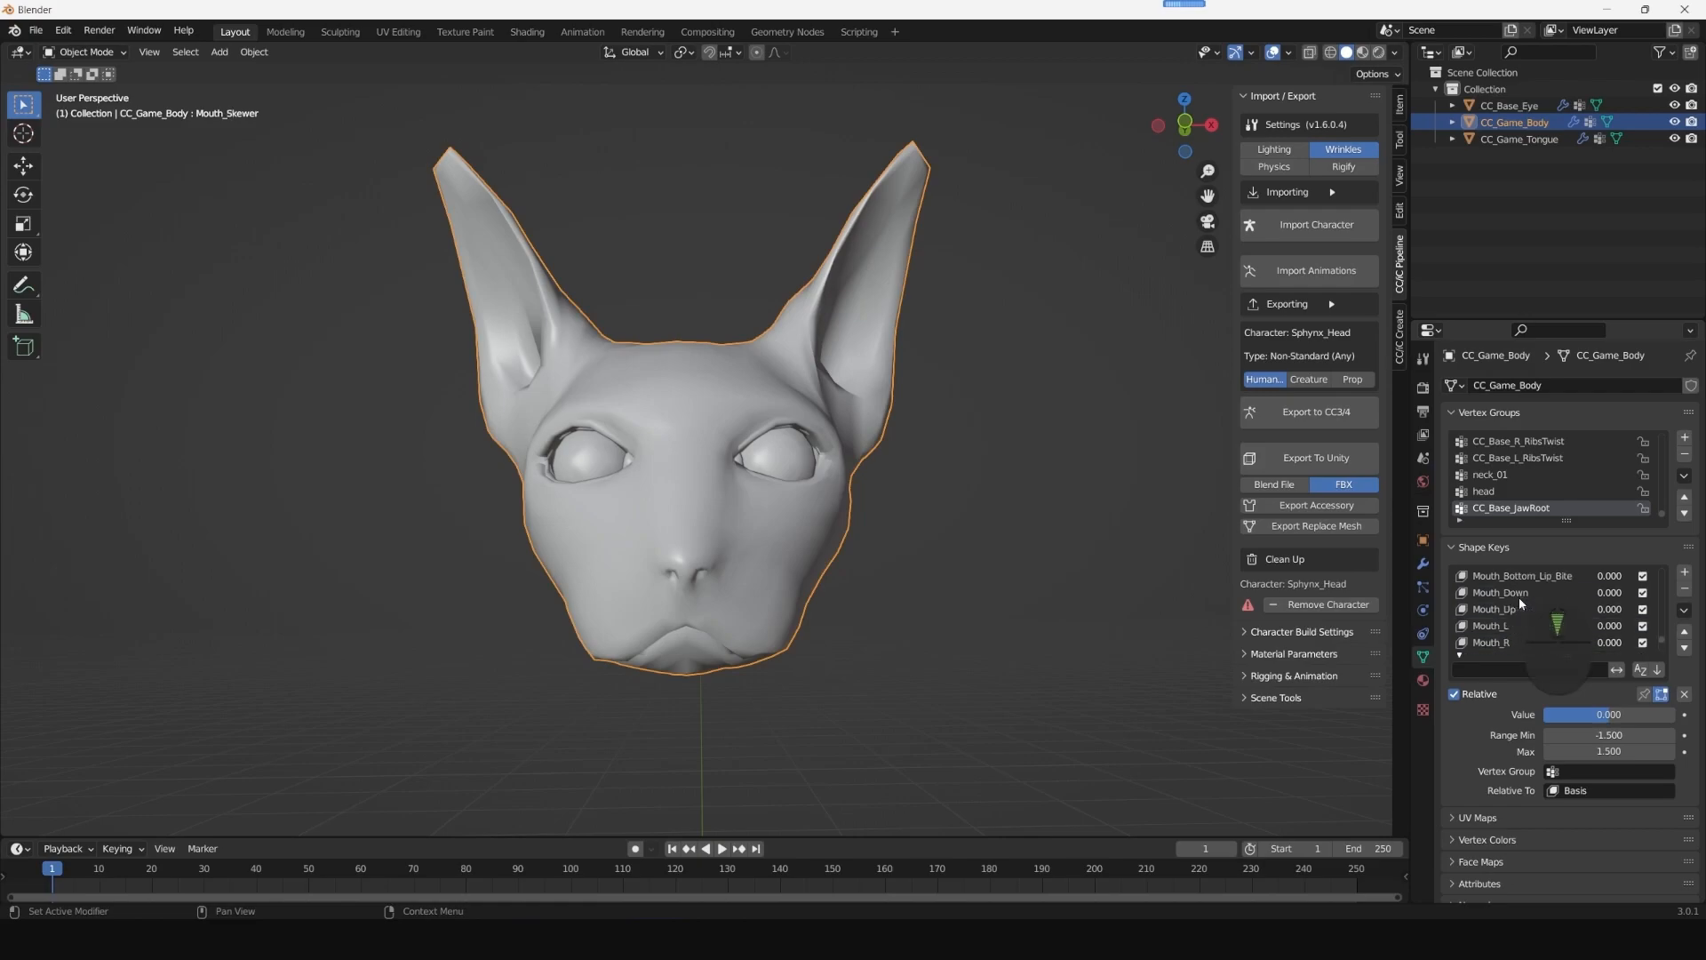
{"action": "scroll", "coordinate": [1521, 598], "scroll_direction": "down", "scroll_amount": 3}
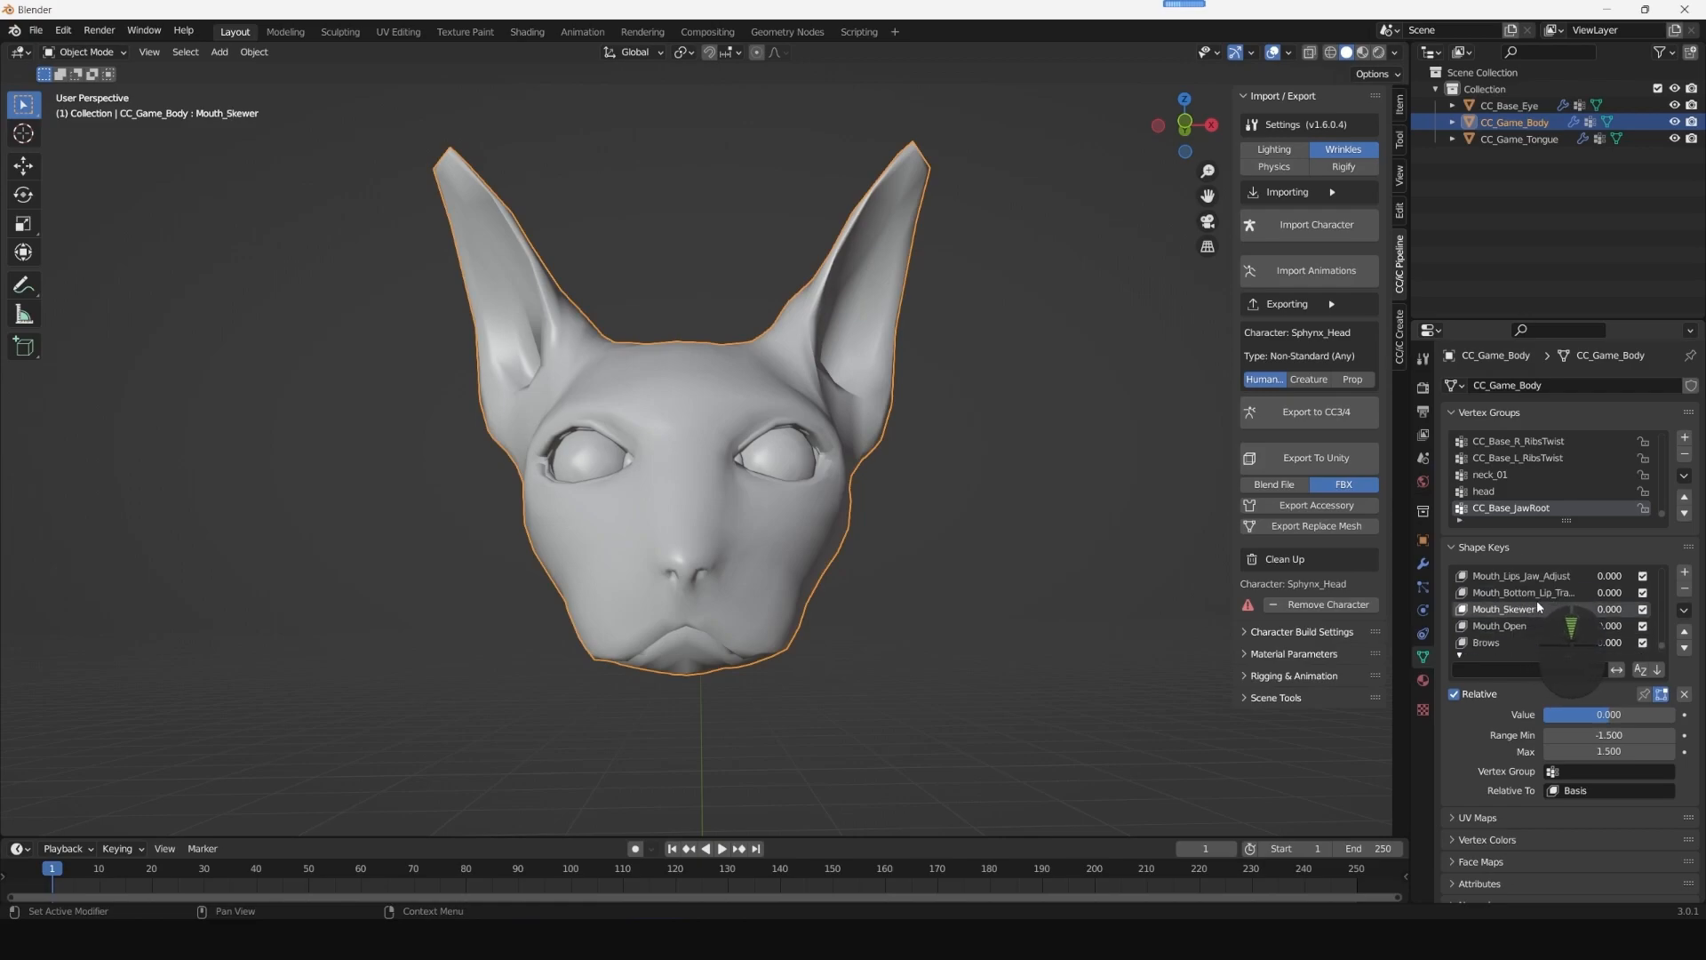
{"action": "left_click", "coordinate": [1684, 590]}
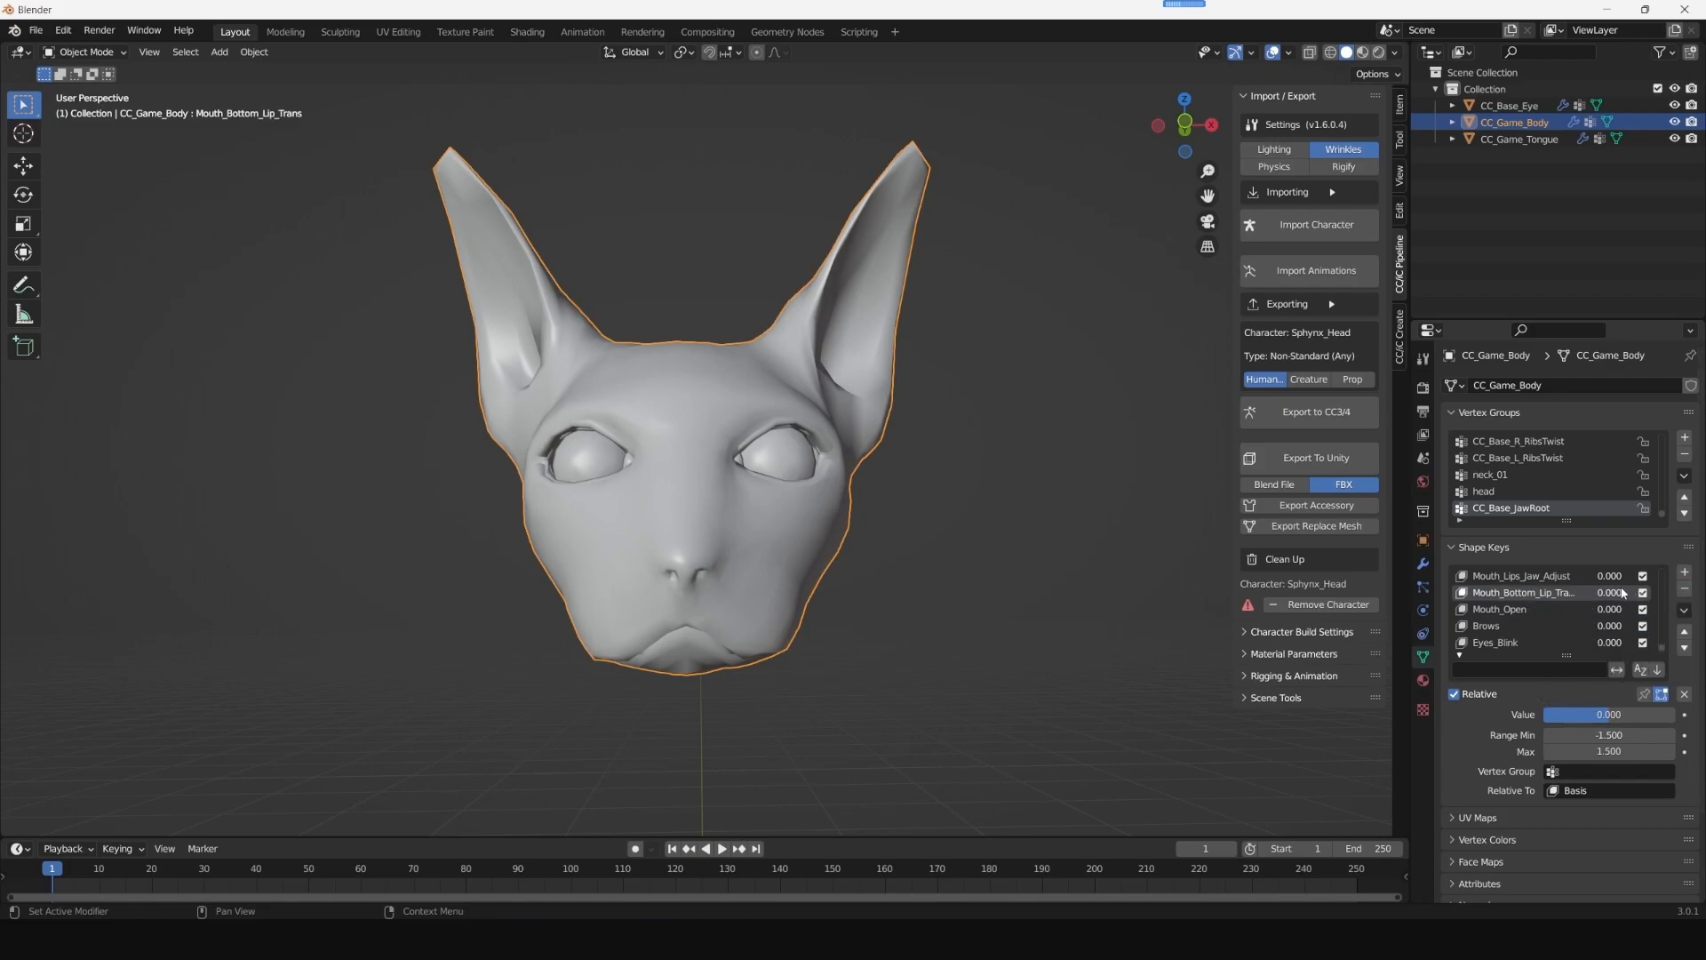
{"action": "left_click", "coordinate": [1685, 590]}
{"action": "left_click", "coordinate": [1690, 591]}
{"action": "left_click", "coordinate": [1691, 592]}
{"action": "left_click", "coordinate": [1691, 592]}
{"action": "left_click", "coordinate": [1684, 589]}
{"action": "left_click", "coordinate": [1684, 590]}
{"action": "left_click", "coordinate": [1684, 589]}
{"action": "left_click", "coordinate": [1685, 589]}
{"action": "left_click", "coordinate": [1685, 589]}
{"action": "left_click", "coordinate": [1686, 589]}
{"action": "left_click", "coordinate": [1685, 589]}
{"action": "left_click", "coordinate": [1685, 590]}
{"action": "left_click", "coordinate": [1685, 589]}
{"action": "left_click", "coordinate": [1685, 589]}
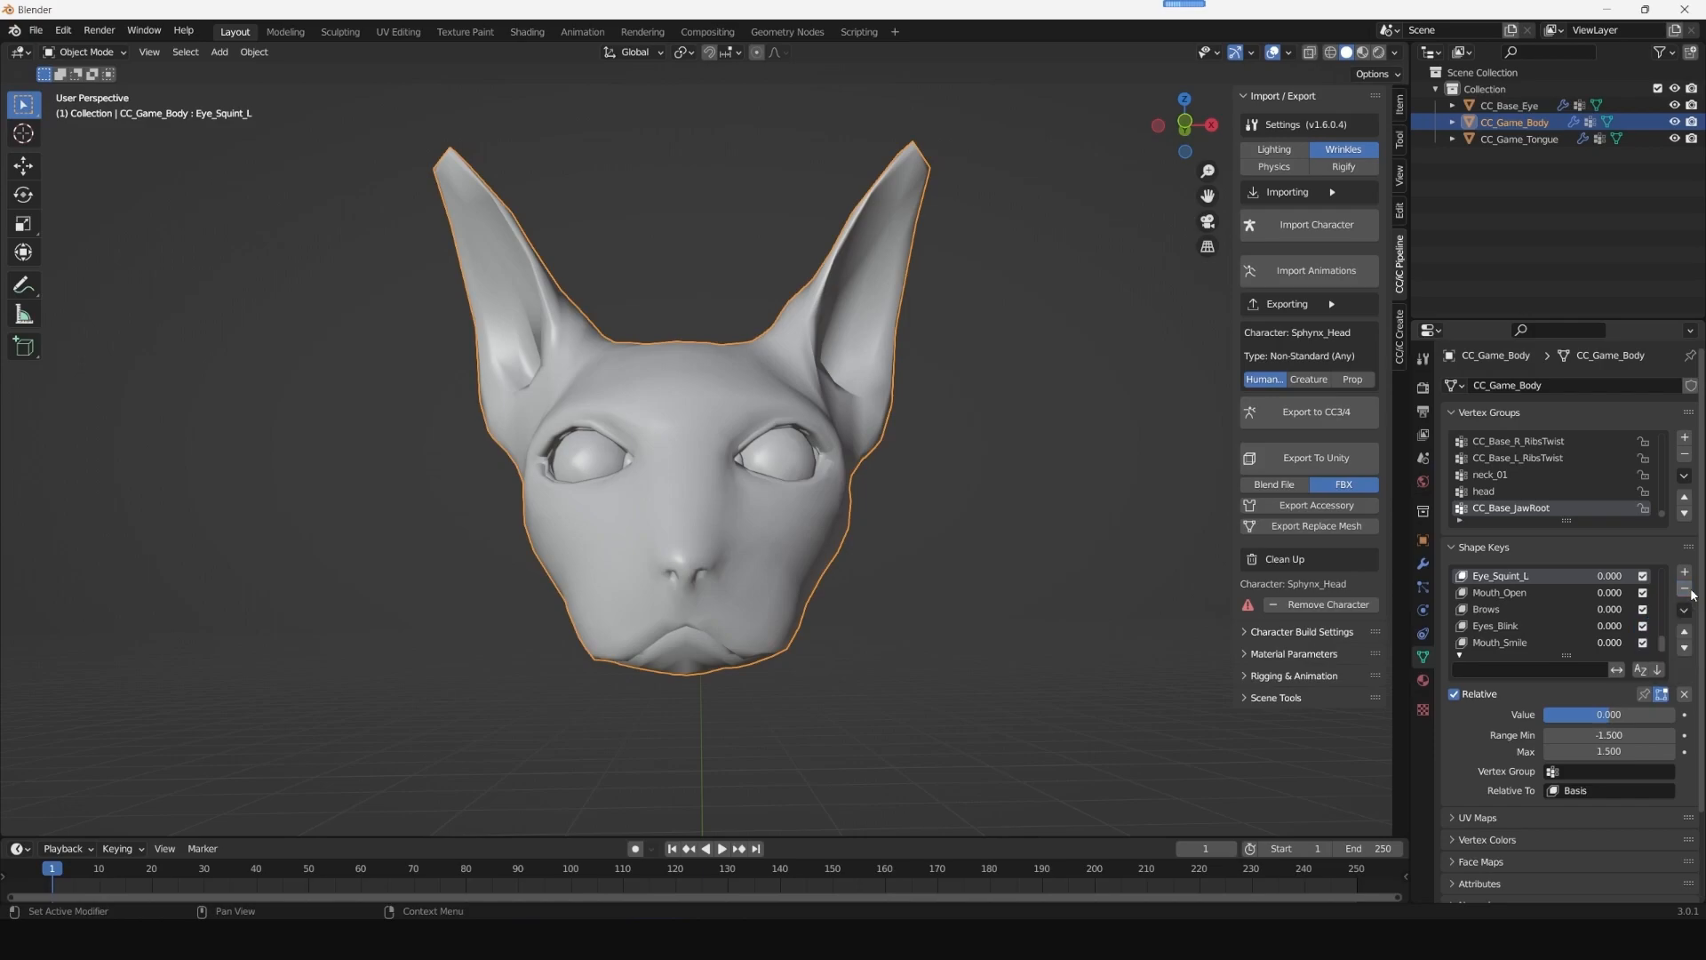
{"action": "left_click", "coordinate": [1686, 589]}
{"action": "left_click", "coordinate": [1685, 589]}
{"action": "left_click", "coordinate": [1685, 589]}
{"action": "left_click", "coordinate": [1685, 589]}
{"action": "left_click", "coordinate": [1686, 589]}
{"action": "left_click", "coordinate": [1685, 589]}
{"action": "left_click", "coordinate": [1686, 590]}
{"action": "left_click", "coordinate": [1686, 589]}
{"action": "left_click", "coordinate": [1685, 589]}
{"action": "left_click", "coordinate": [1685, 589]}
{"action": "left_click", "coordinate": [1685, 589]}
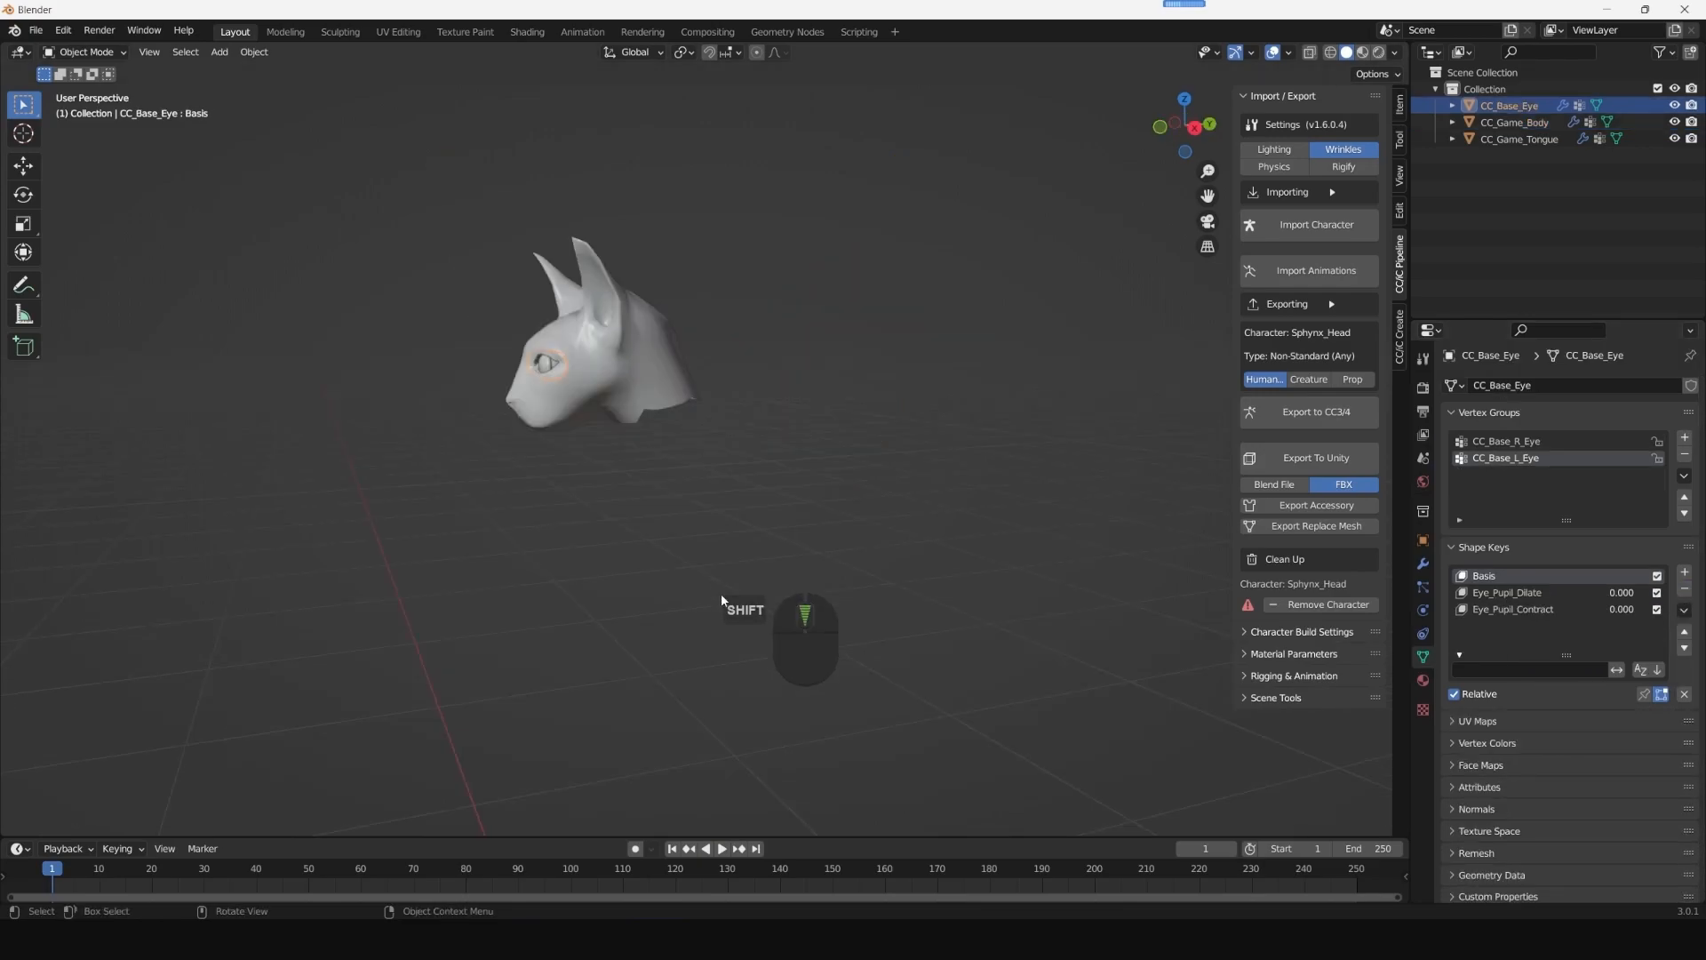
- Move the CC_Base_Eye object very slightly along the Y axis
{"action": "middle_click_drag", "start_coordinate": [722, 594], "coordinate": [793, 608], "text": "shift"}
{"action": "scroll", "coordinate": [741, 647], "scroll_direction": "down", "scroll_amount": 5}
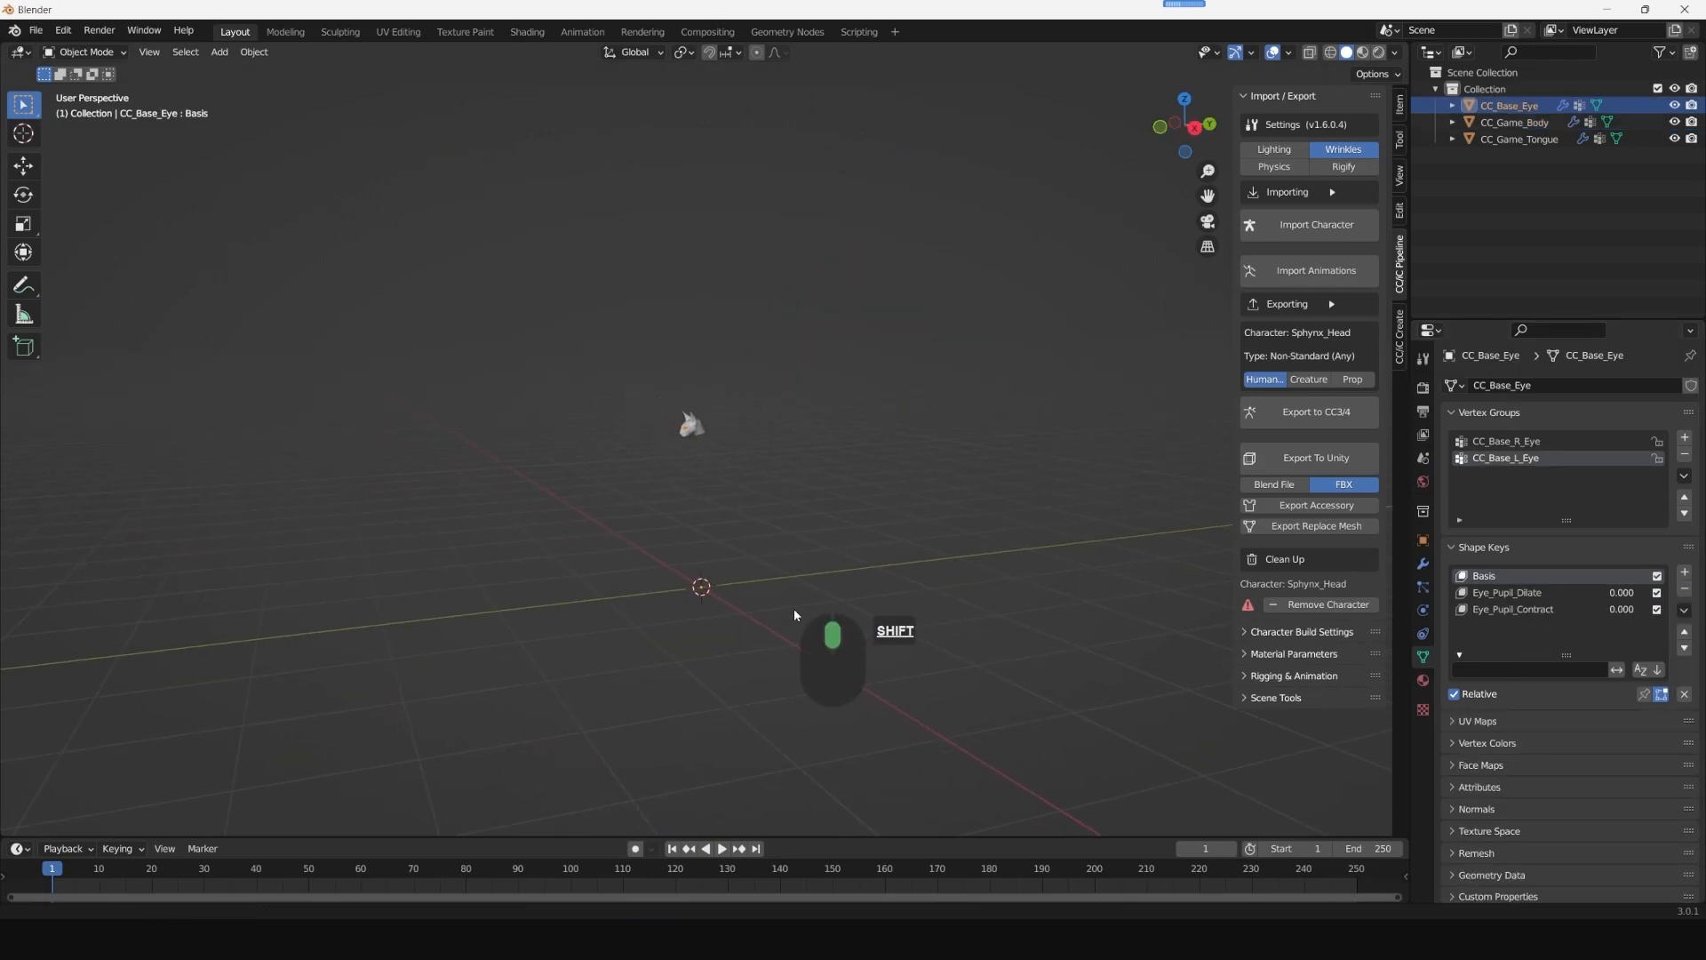
{"action": "left_click", "coordinate": [34, 168]}
{"action": "scroll", "coordinate": [828, 633], "scroll_direction": "up", "scroll_amount": 6}
{"action": "scroll", "coordinate": [795, 762], "scroll_direction": "down", "scroll_amount": 1}
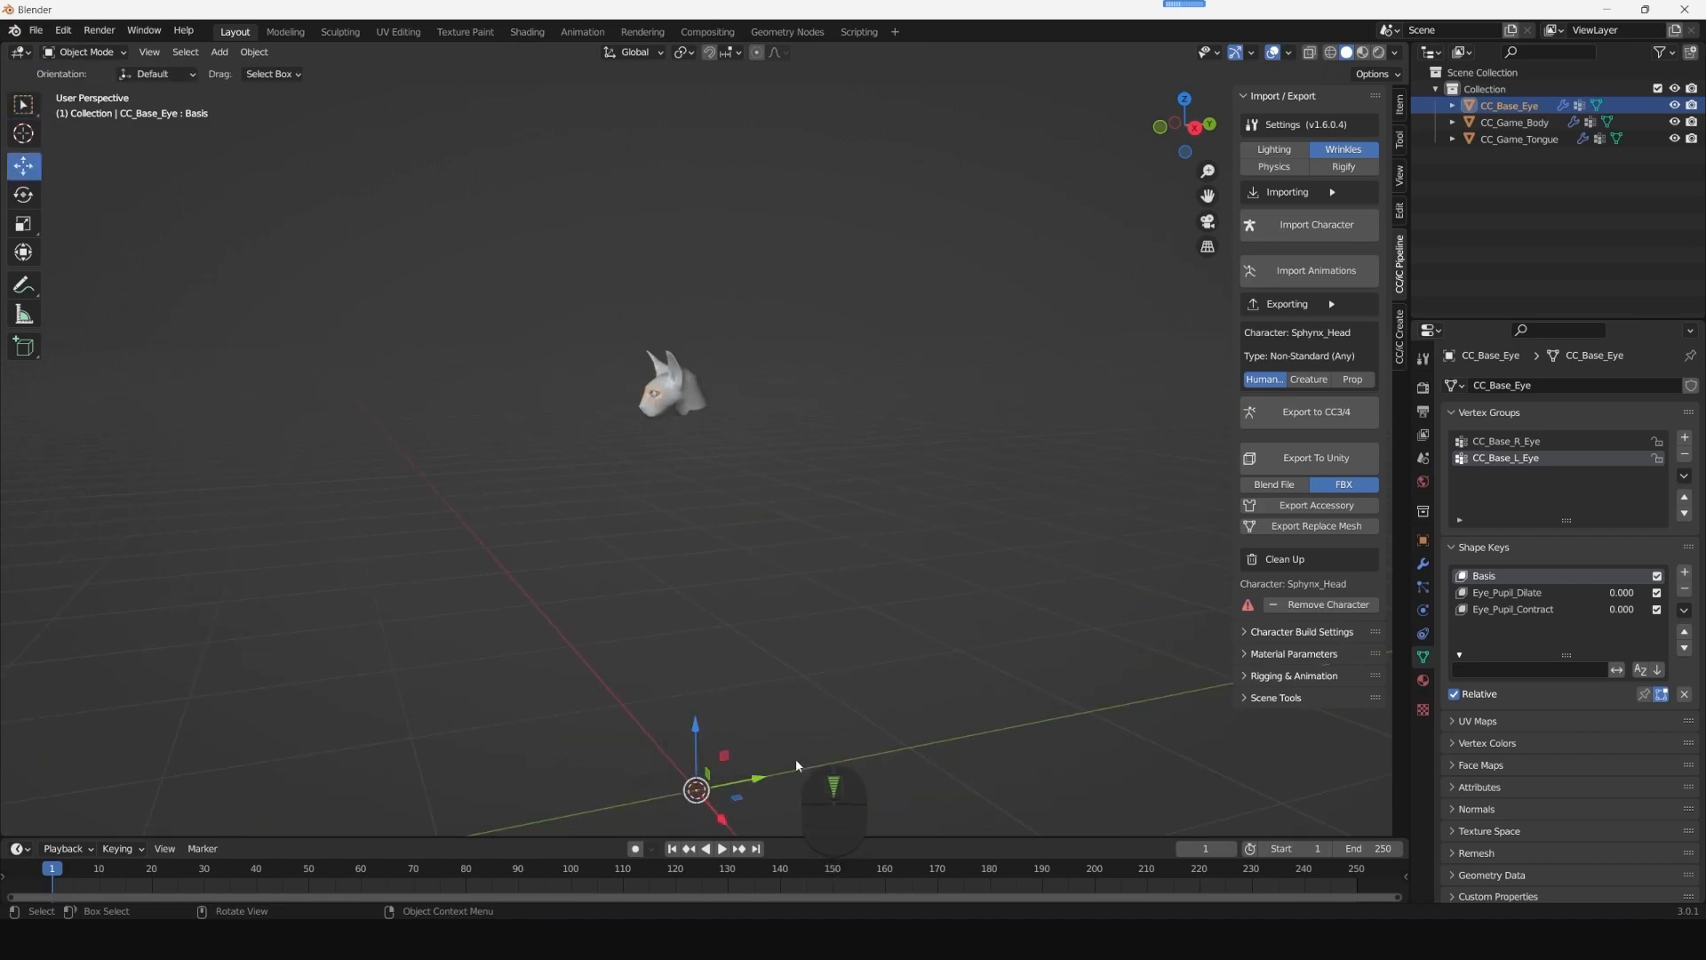
{"action": "left_click", "coordinate": [757, 781]}
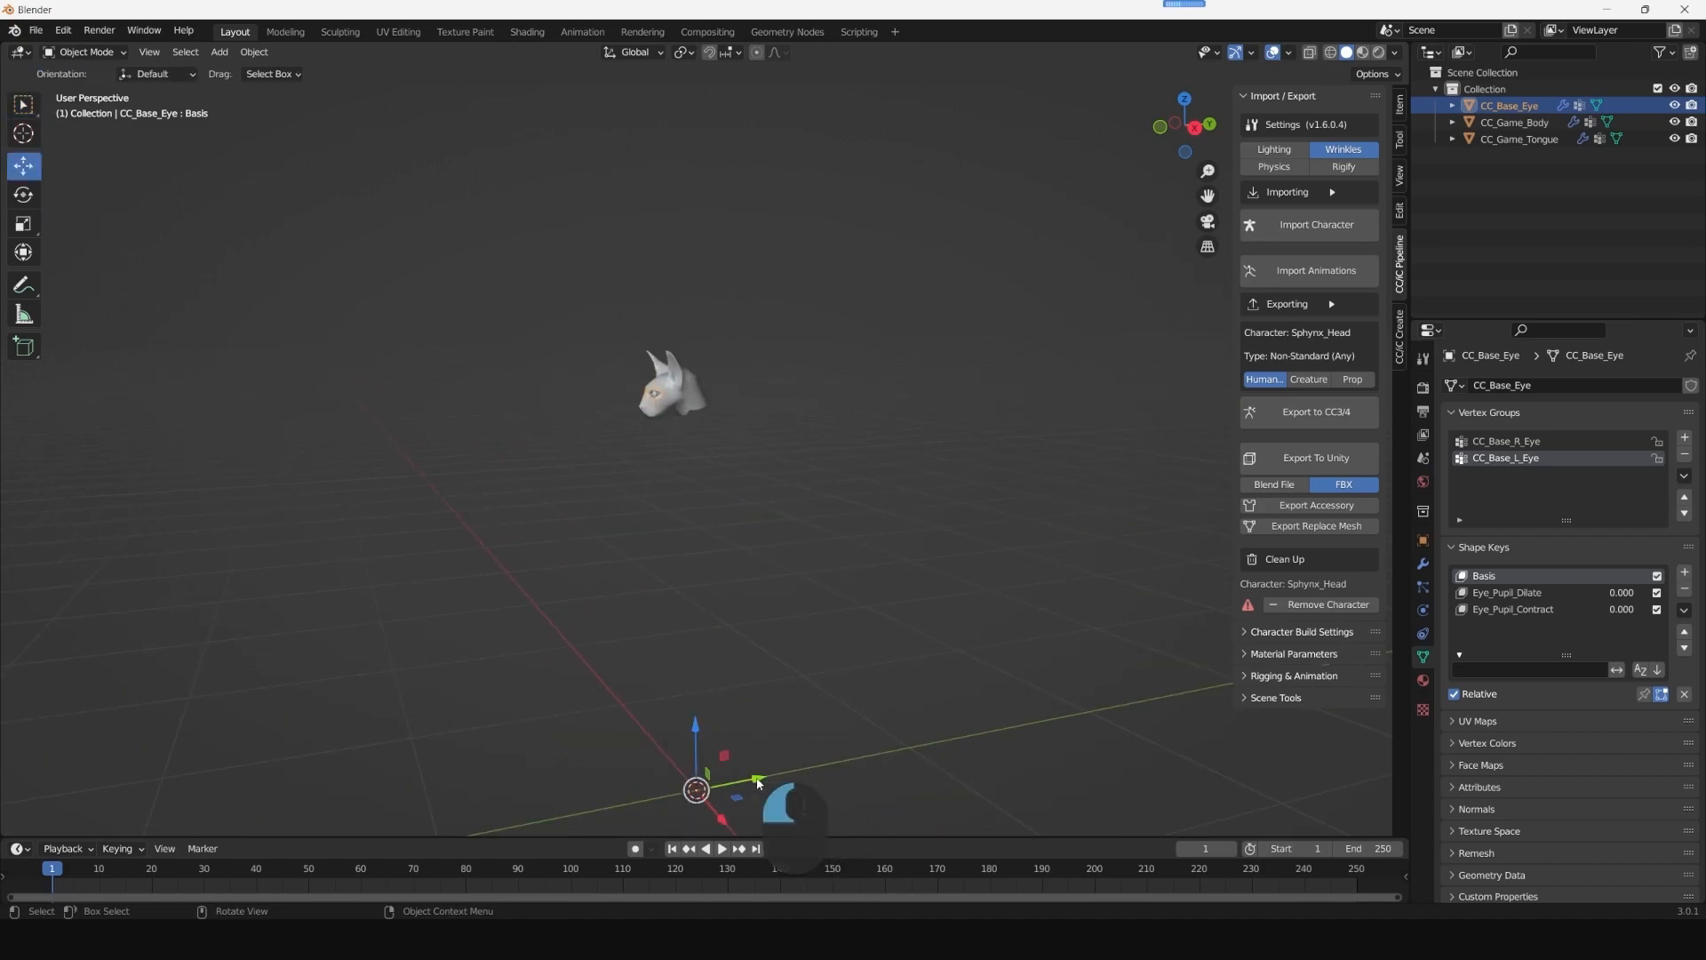
{"action": "left_click_drag", "start_coordinate": [758, 779], "coordinate": [760, 779]}
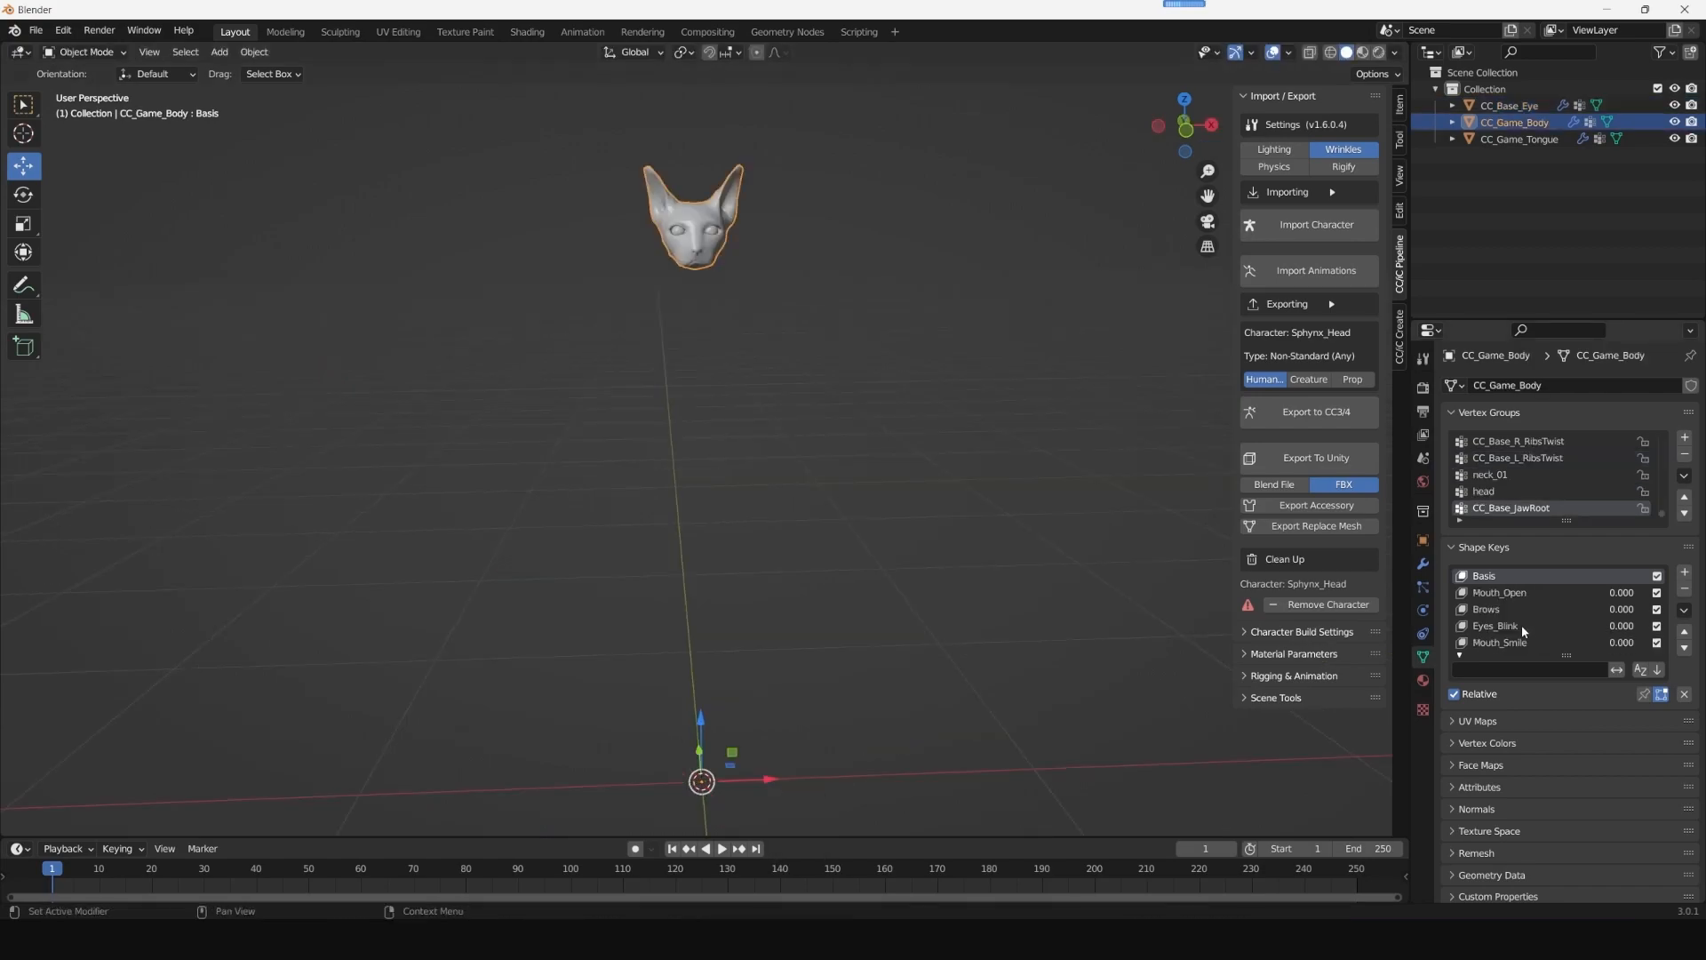
- Test the Eyes_Blink shape key on CC_Game_Body, leave its value at 0 and inspect the head from the front
{"action": "left_click", "coordinate": [1523, 627]}
{"action": "left_click_drag", "start_coordinate": [1587, 714], "coordinate": [1434, 715]}
{"action": "middle_click_drag", "start_coordinate": [982, 335], "coordinate": [1038, 549], "text": "shift"}
{"action": "middle_click_drag", "start_coordinate": [920, 547], "coordinate": [925, 588]}
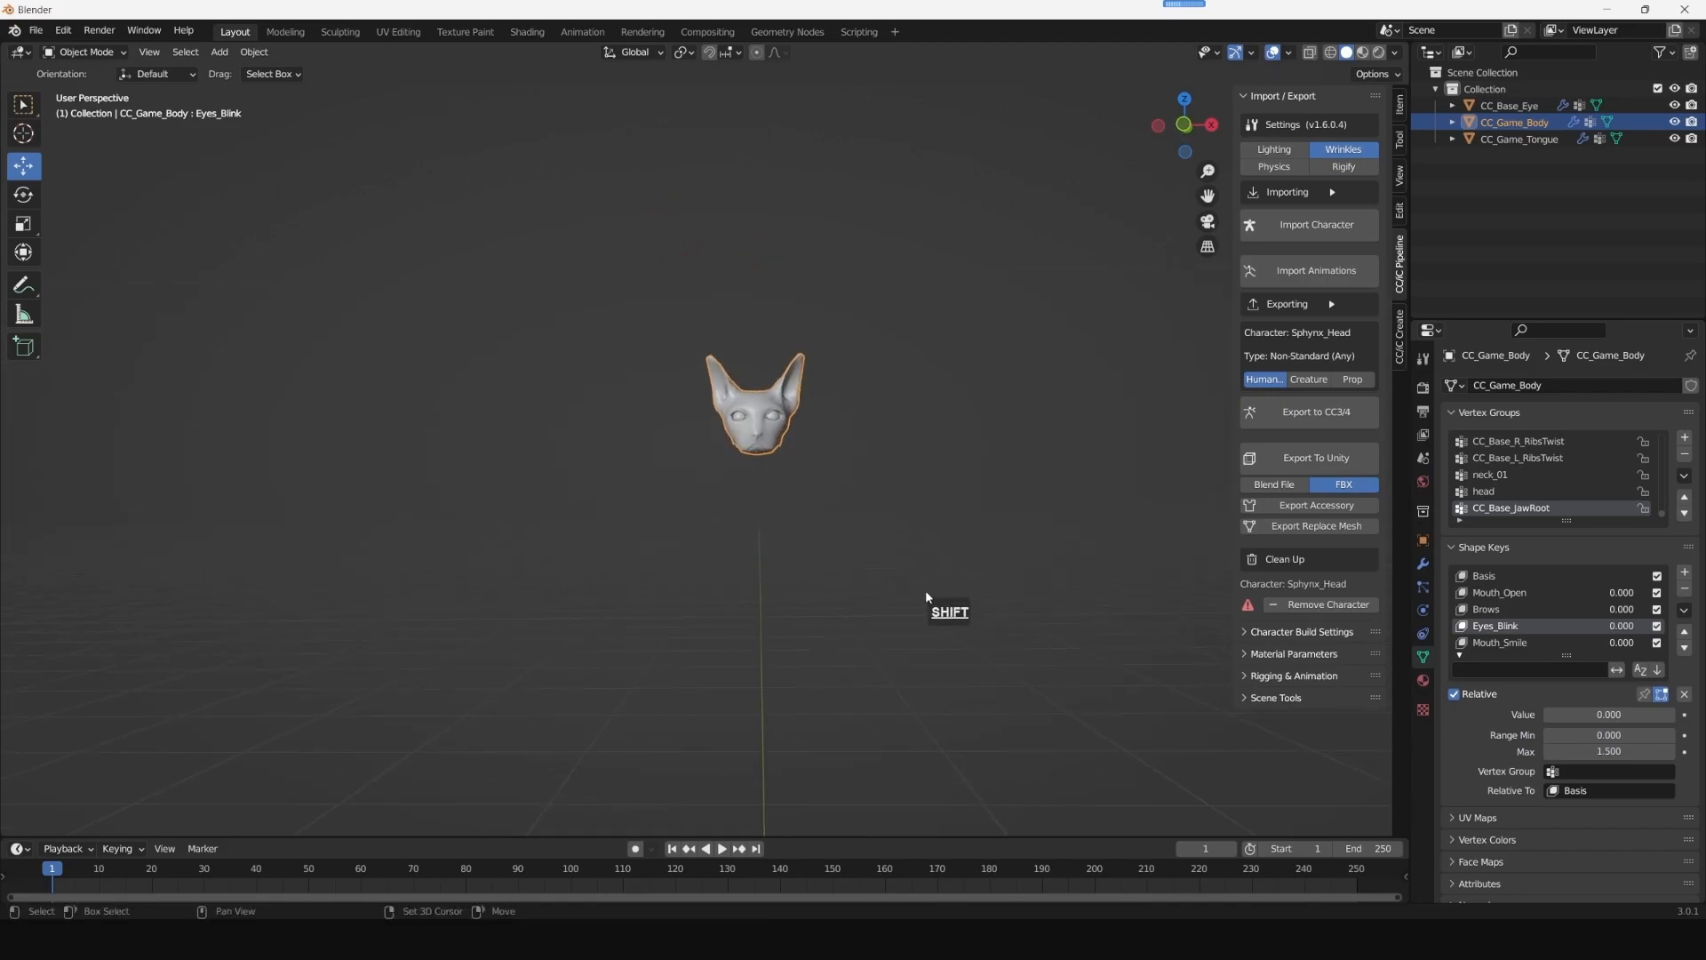
- Save the project as Sphynx_Blend in a new folder named From Blender
{"action": "left_click", "coordinate": [36, 30]}
{"action": "left_click", "coordinate": [80, 157]}
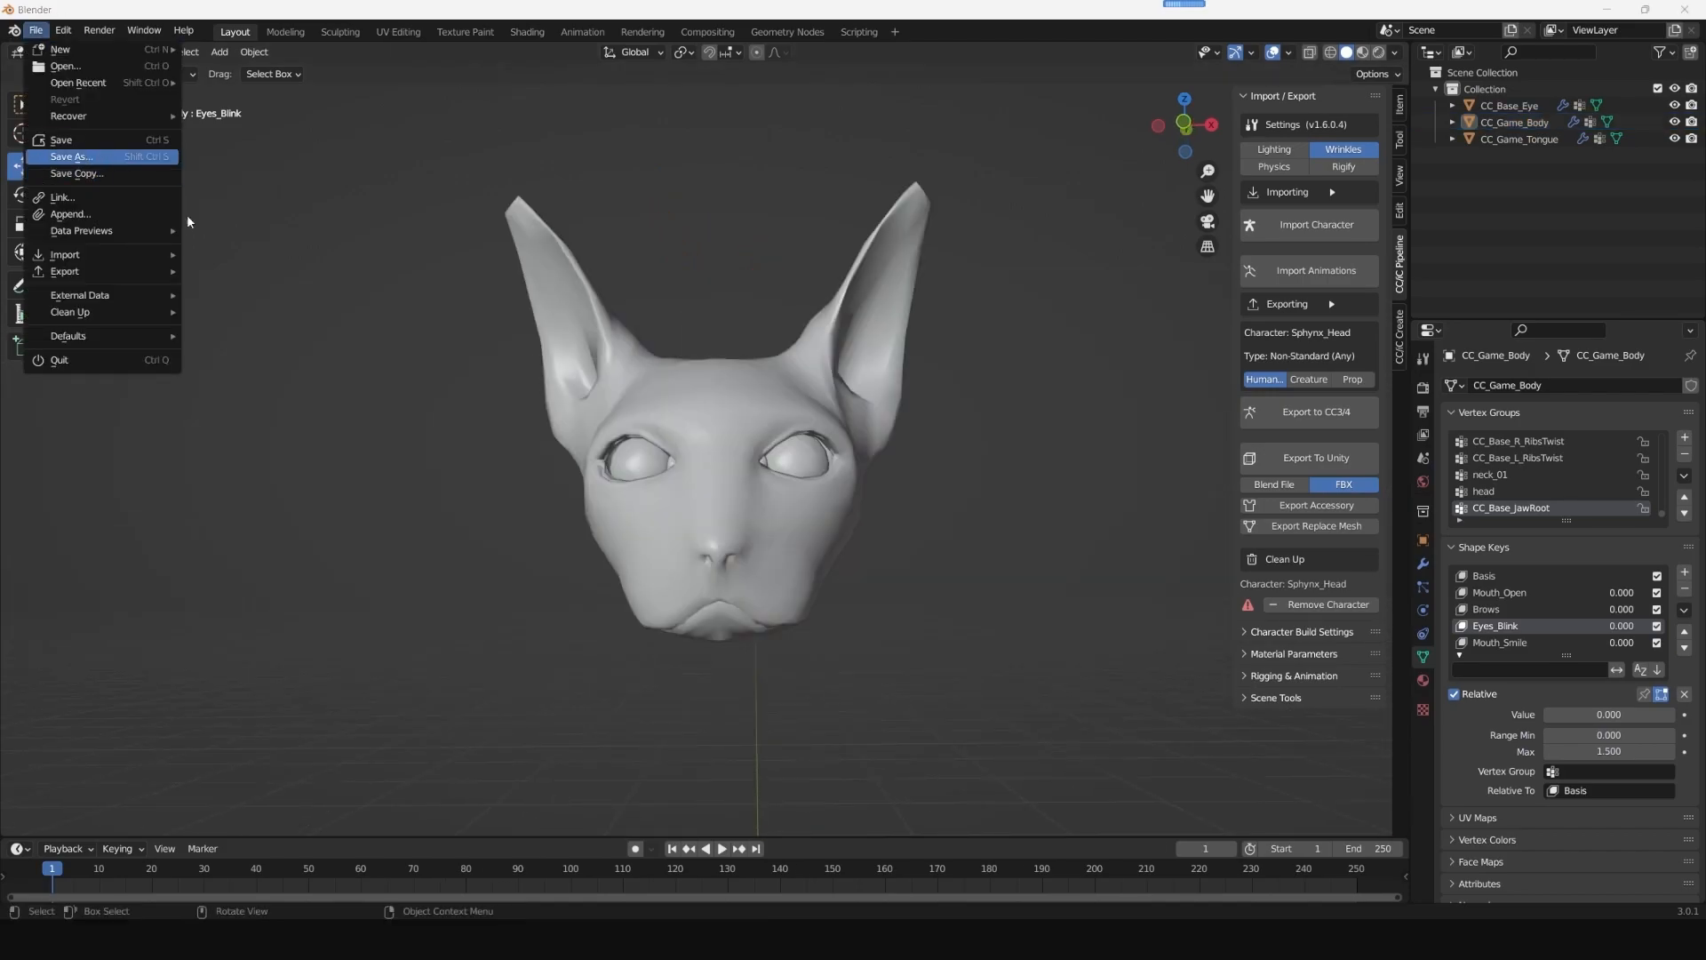
{"action": "right_click", "coordinate": [792, 372]}
{"action": "left_click", "coordinate": [728, 524]}
{"action": "type", "text": "From Blender"}
{"action": "key", "text": "Return"}
{"action": "double_click", "coordinate": [662, 306]}
{"action": "left_click", "coordinate": [633, 693]}
{"action": "left_click_drag", "start_coordinate": [632, 693], "coordinate": [567, 698]}
{"action": "type", "text": "Sphynx_Blend"}
{"action": "key", "text": "Return"}
- Join CC_Game_Tongue and CC_Base_Eye into CC_Game_Body as a single object
{"action": "left_click", "coordinate": [1521, 137]}
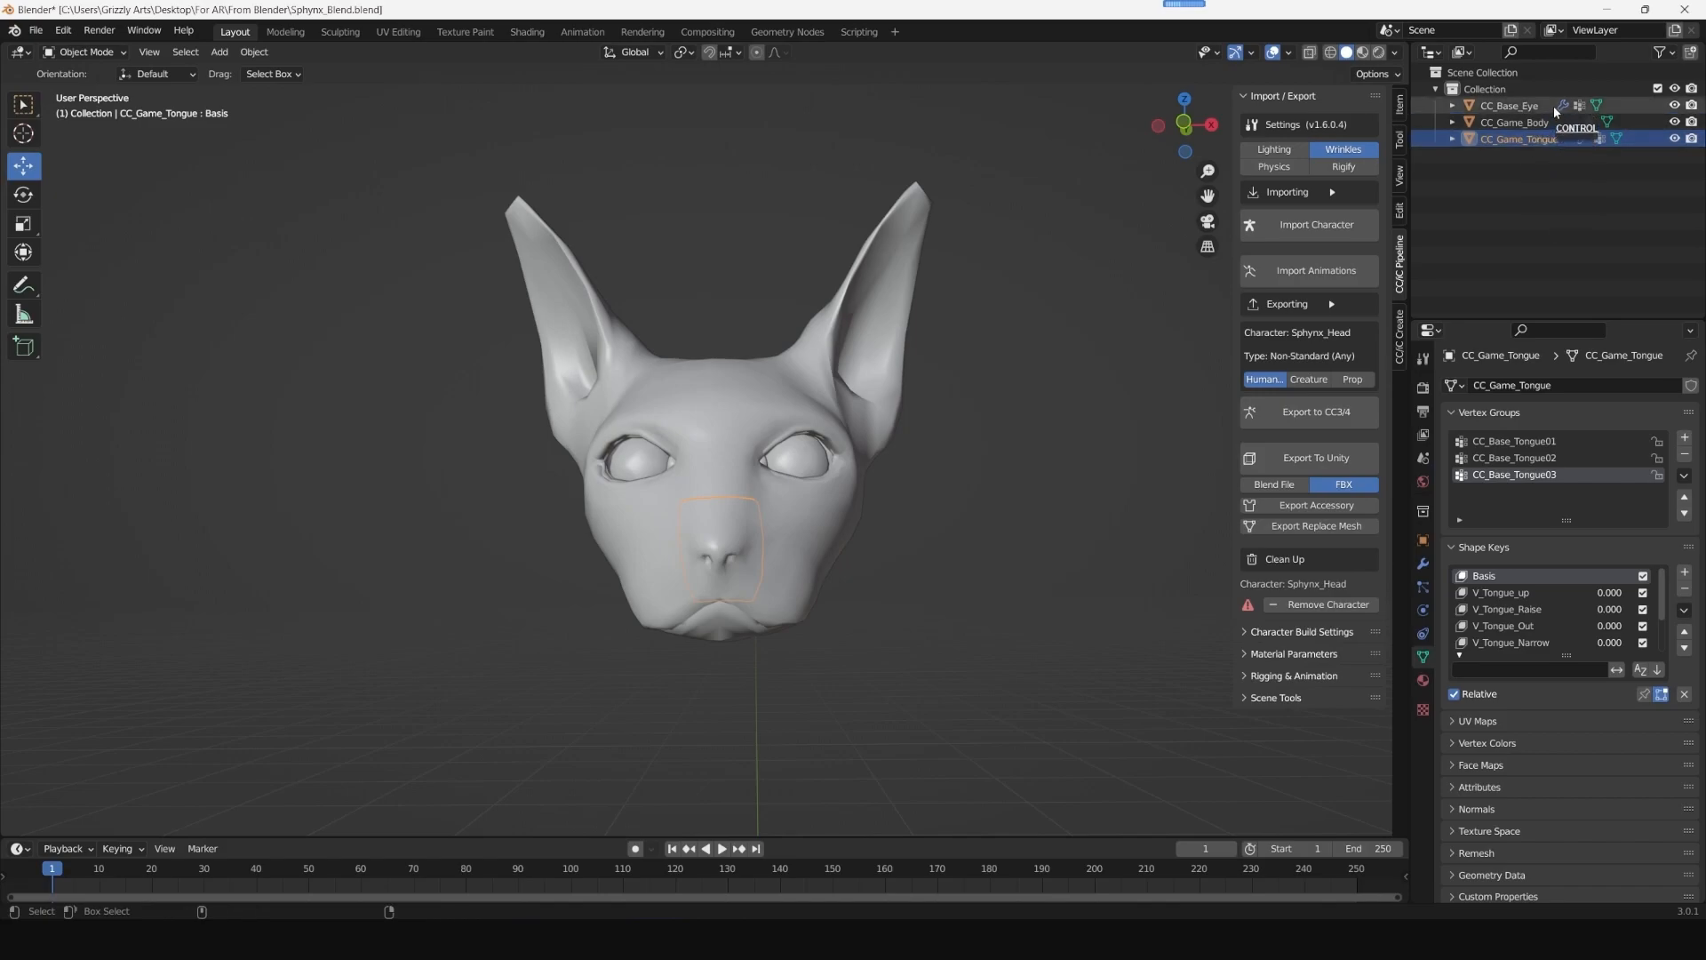
{"action": "left_click", "coordinate": [1531, 109], "text": "ctrl"}
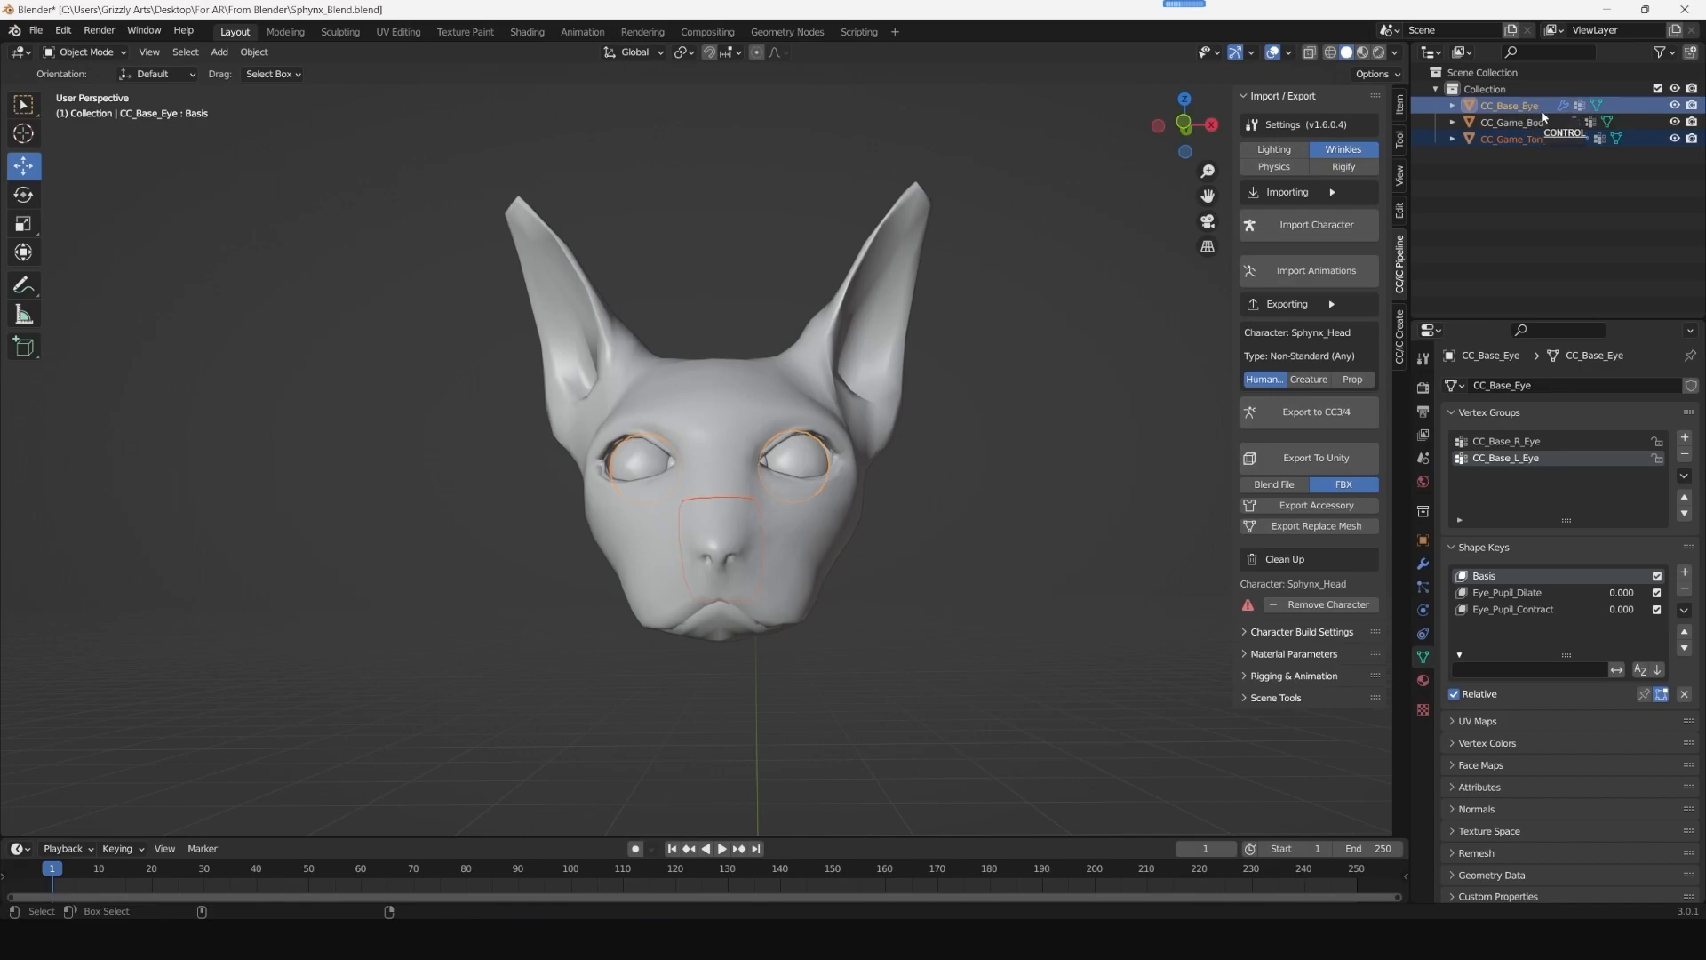
{"action": "left_click", "coordinate": [1532, 123], "text": "ctrl"}
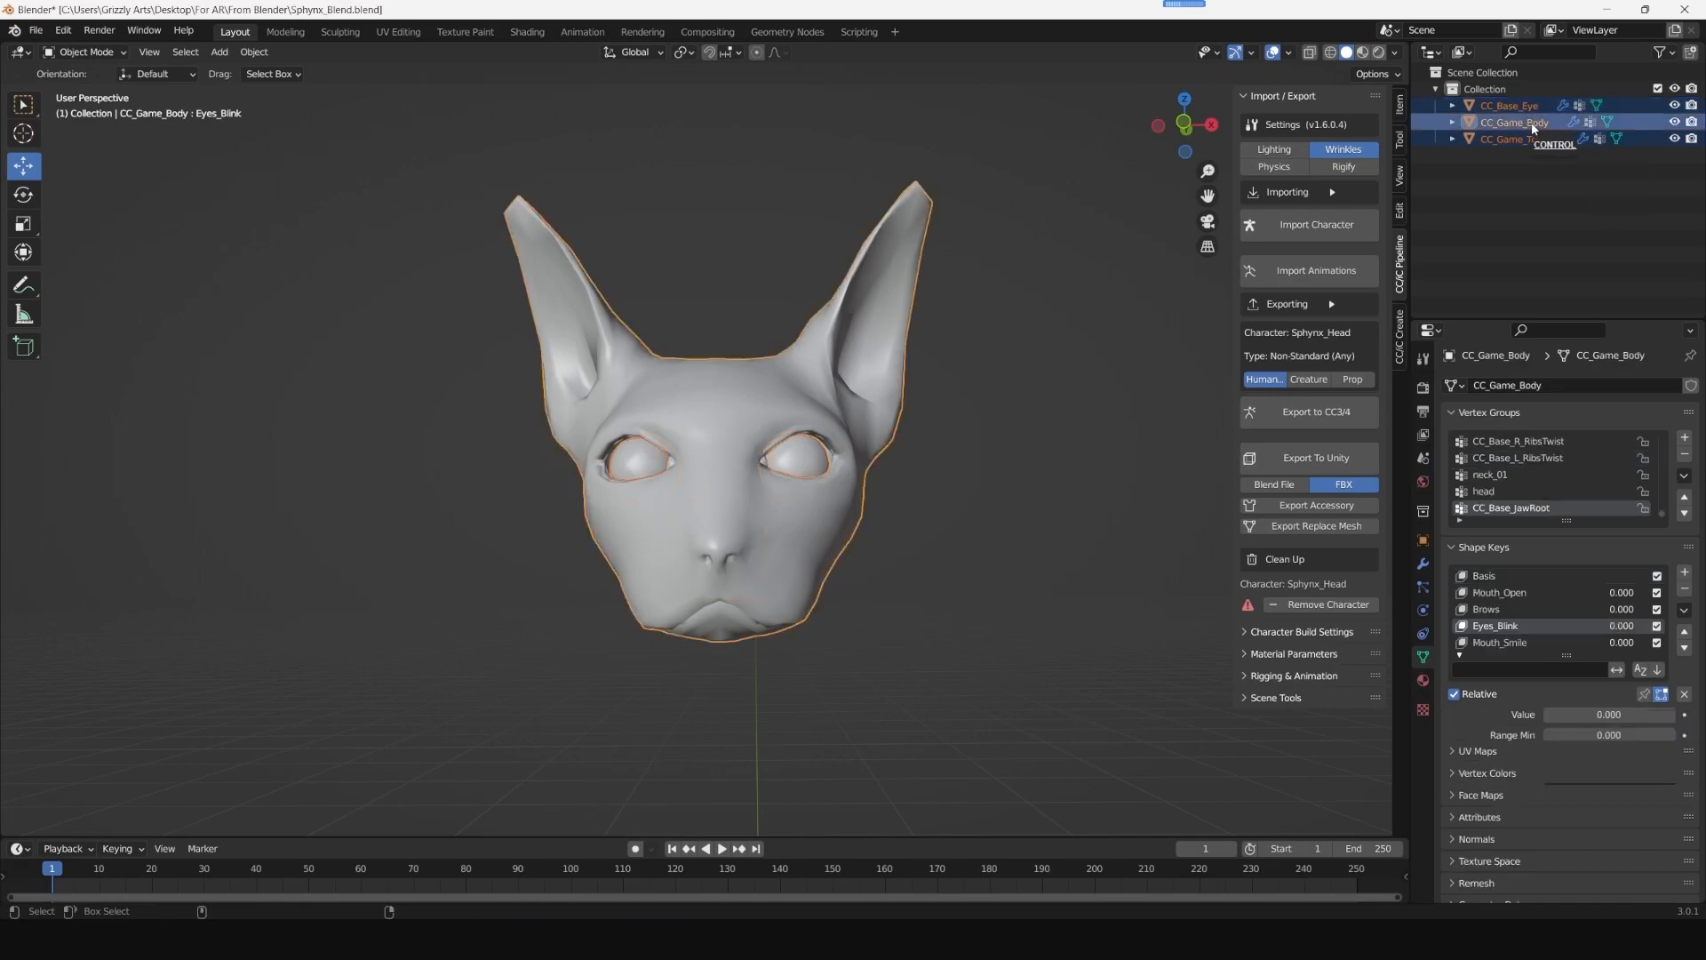
{"action": "right_click", "coordinate": [724, 405]}
{"action": "left_click", "coordinate": [646, 463]}
{"action": "left_click", "coordinate": [1016, 470]}
{"action": "left_click", "coordinate": [743, 426]}
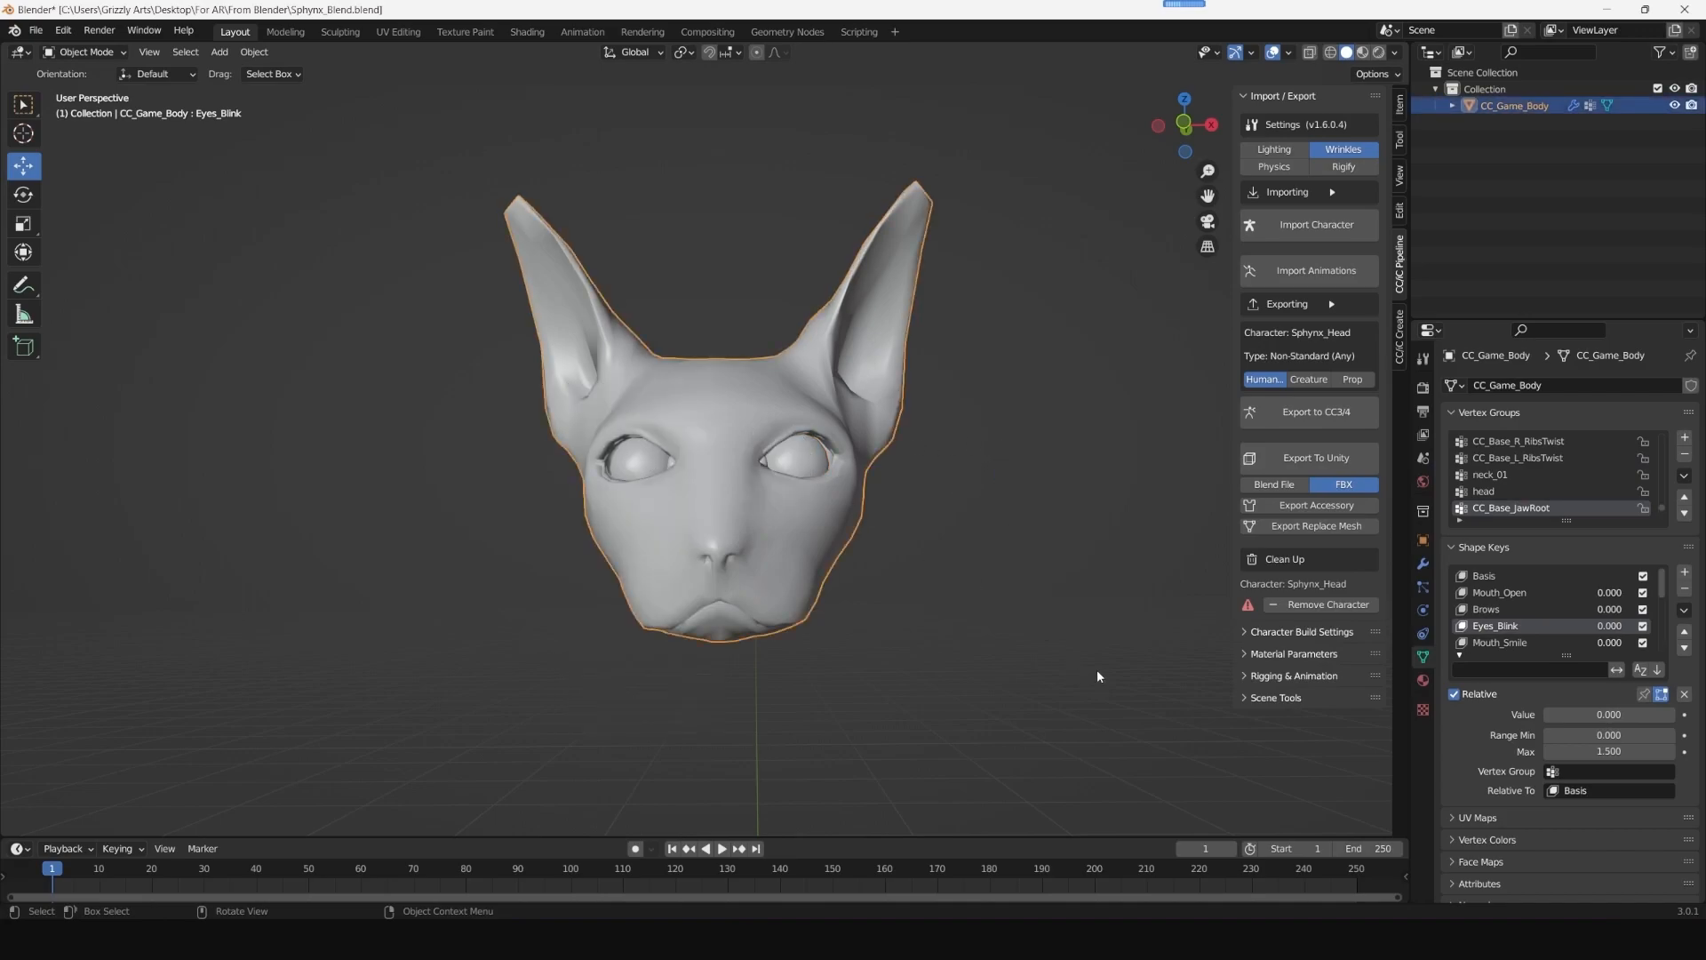
- Export the joined head as Sphynx_Blend.fbx into the From Blender folder
{"action": "left_click", "coordinate": [35, 30]}
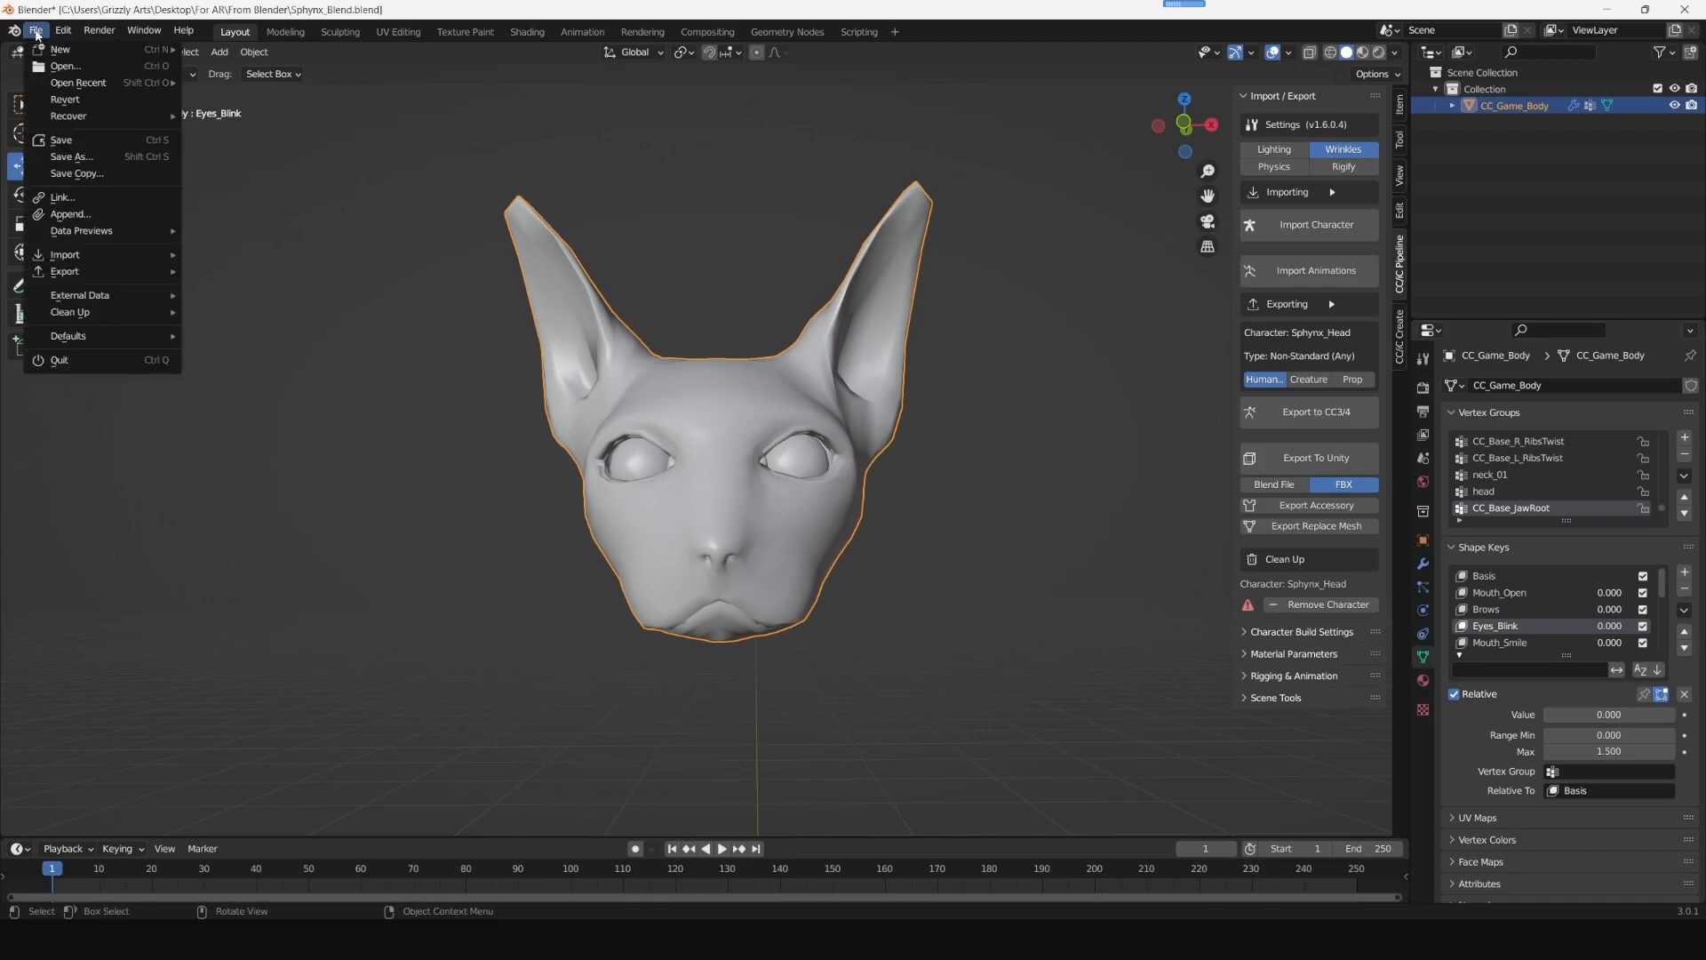
{"action": "mouse_move", "coordinate": [114, 238]}
{"action": "mouse_move", "coordinate": [112, 272]}
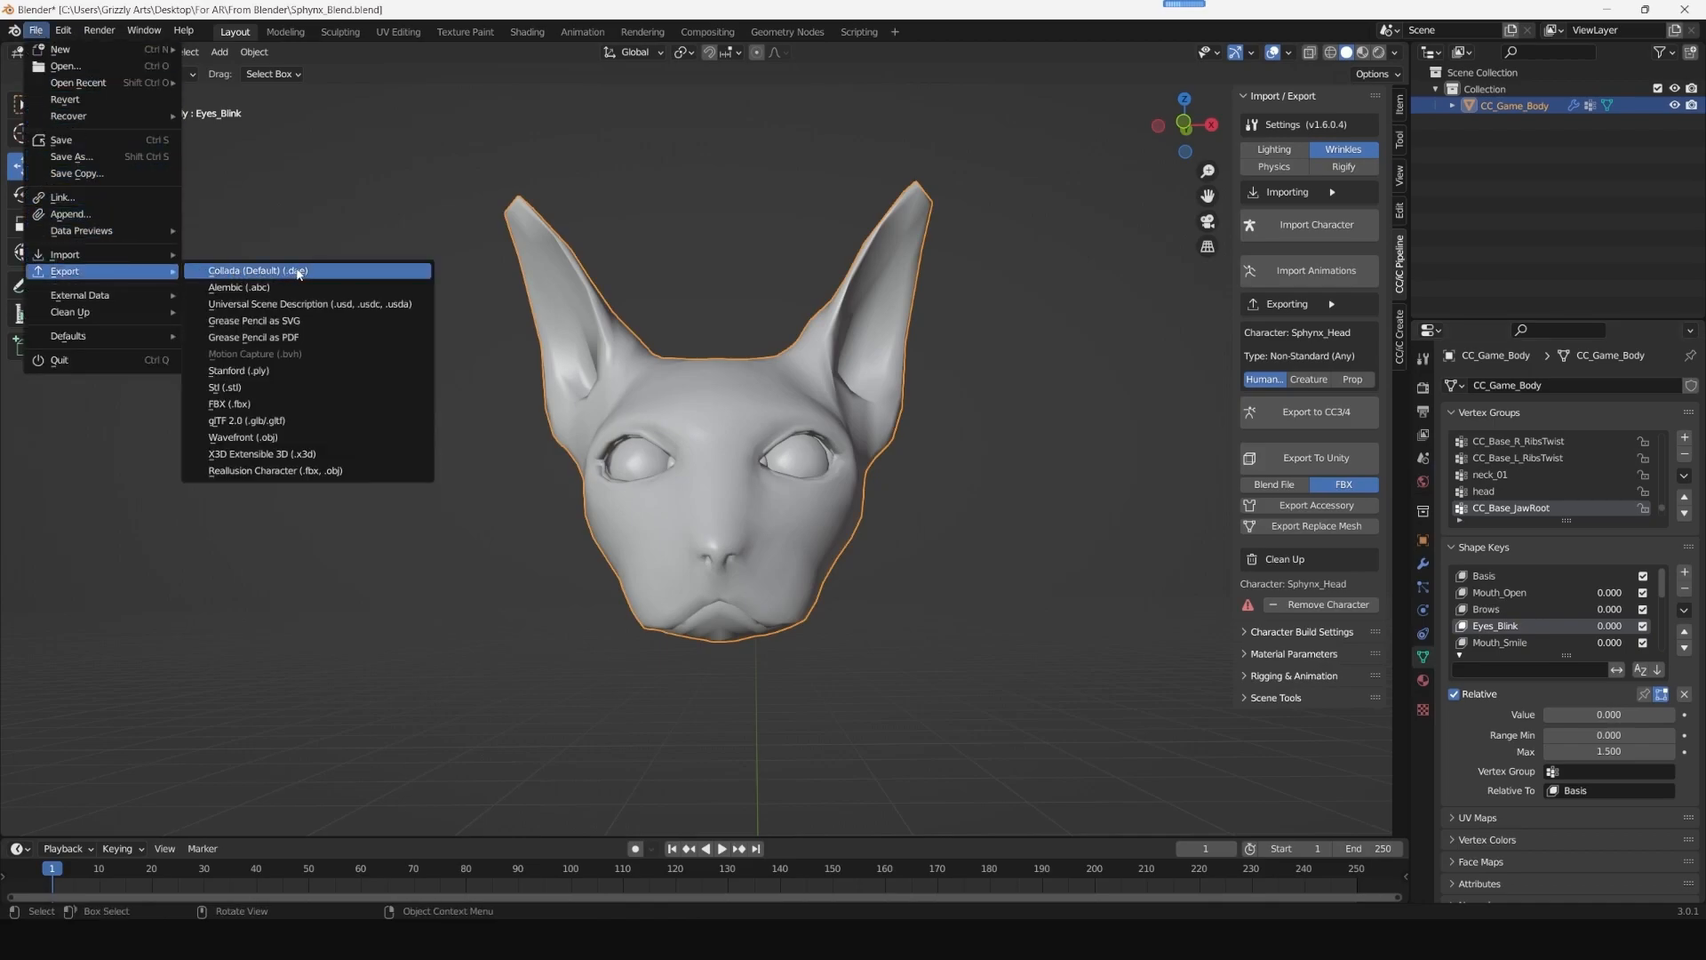
{"action": "left_click", "coordinate": [248, 403]}
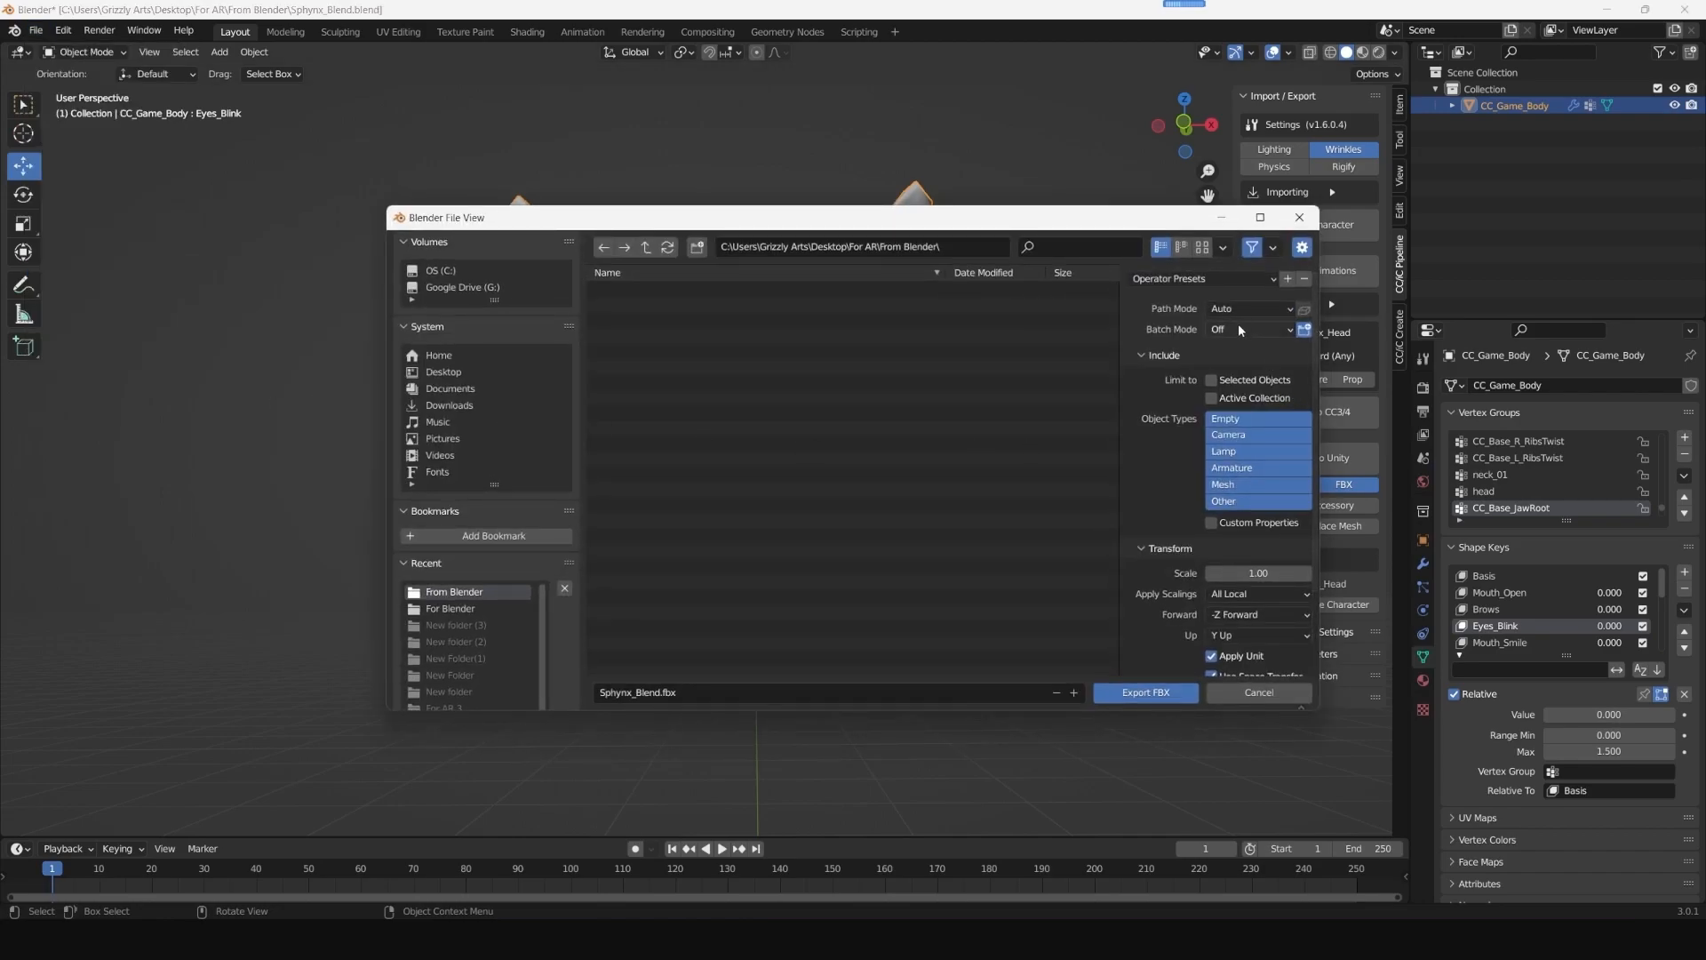
{"action": "left_click", "coordinate": [1147, 694]}
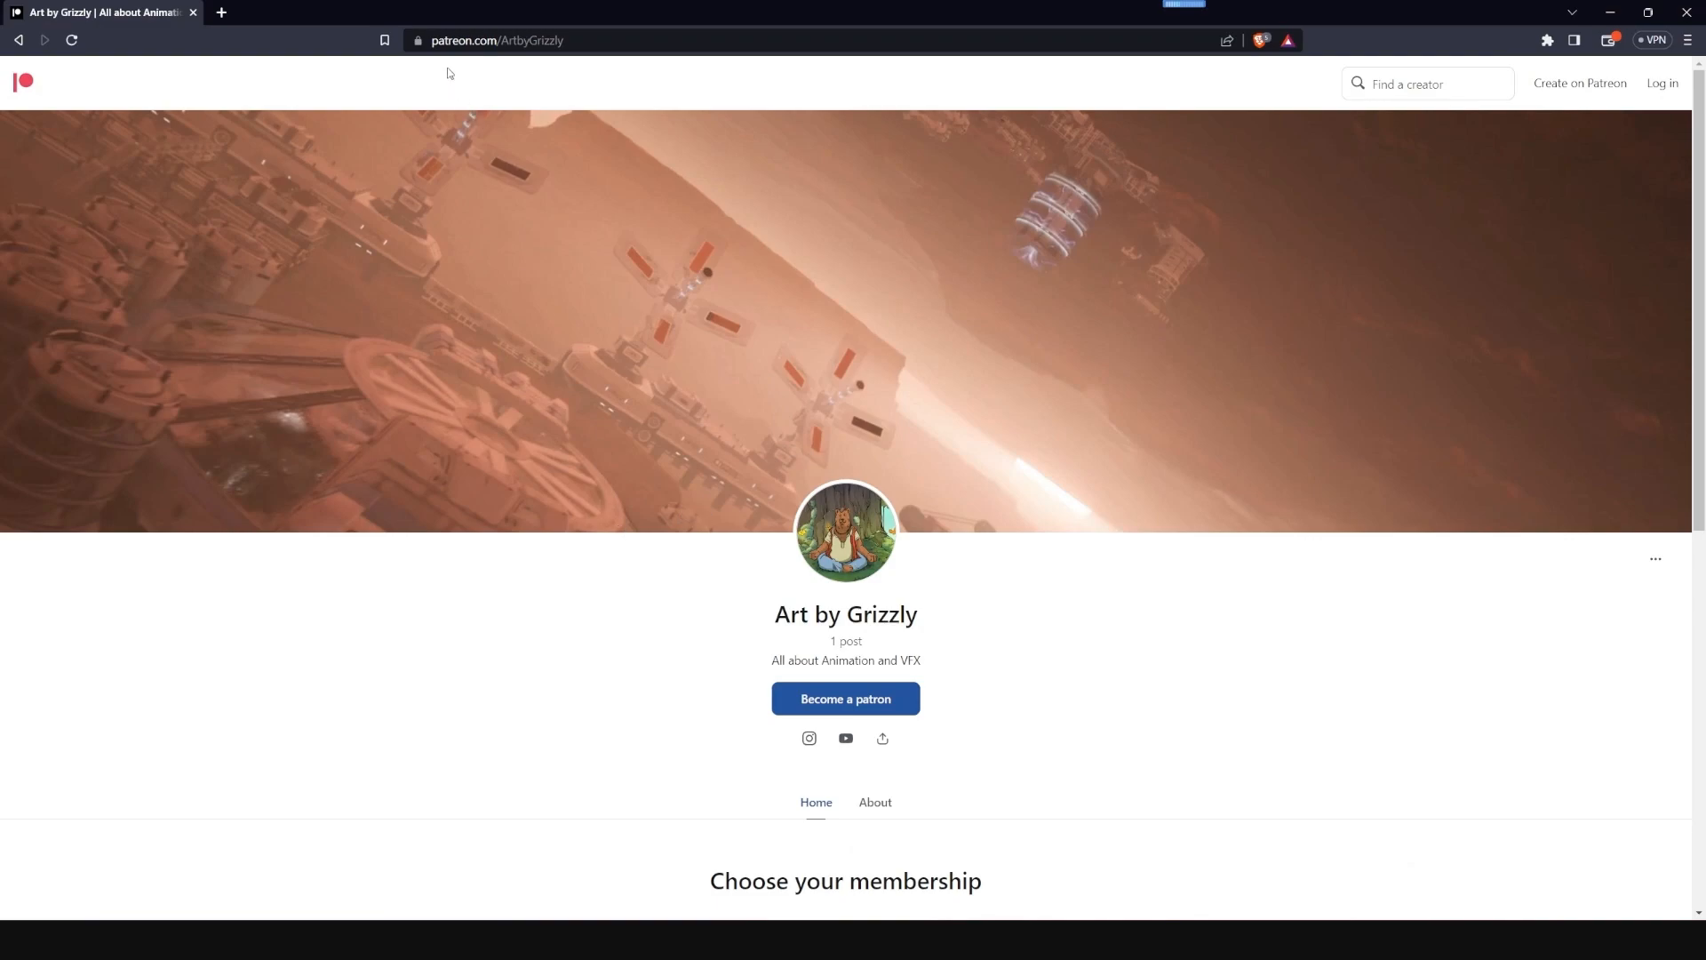
- Switch to the browser and look through the membership tiers and recent posts on the Art by Grizzly Patreon page
{"action": "left_click", "coordinate": [617, 38]}
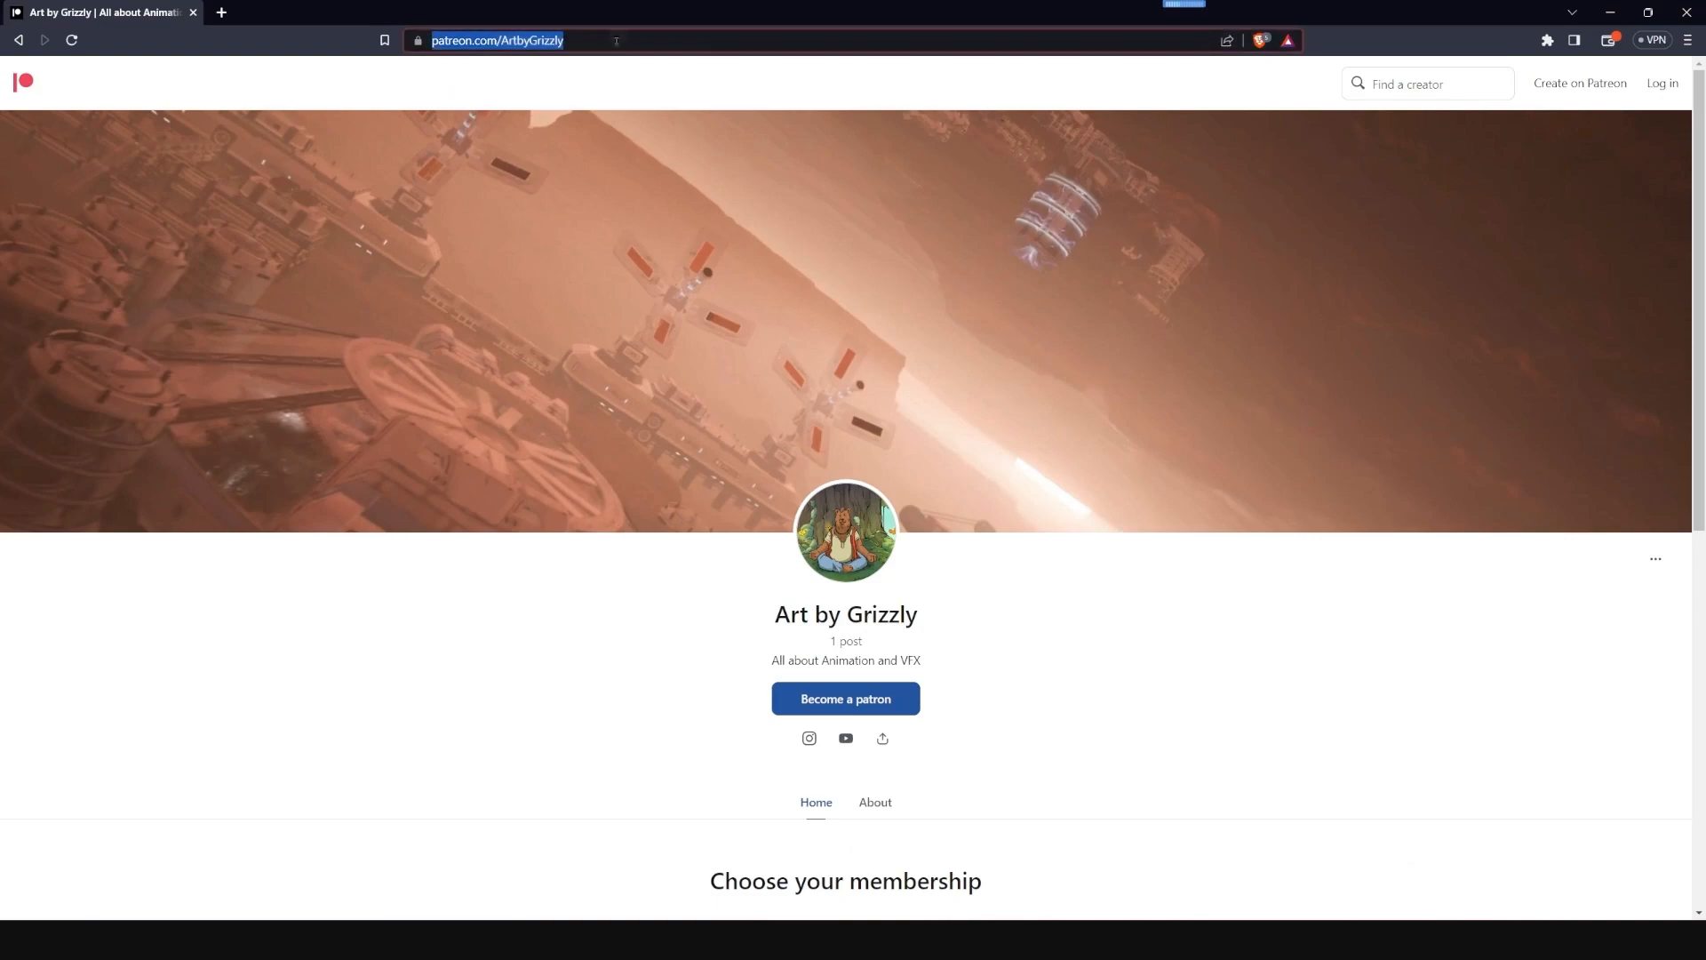
{"action": "left_click", "coordinate": [598, 65]}
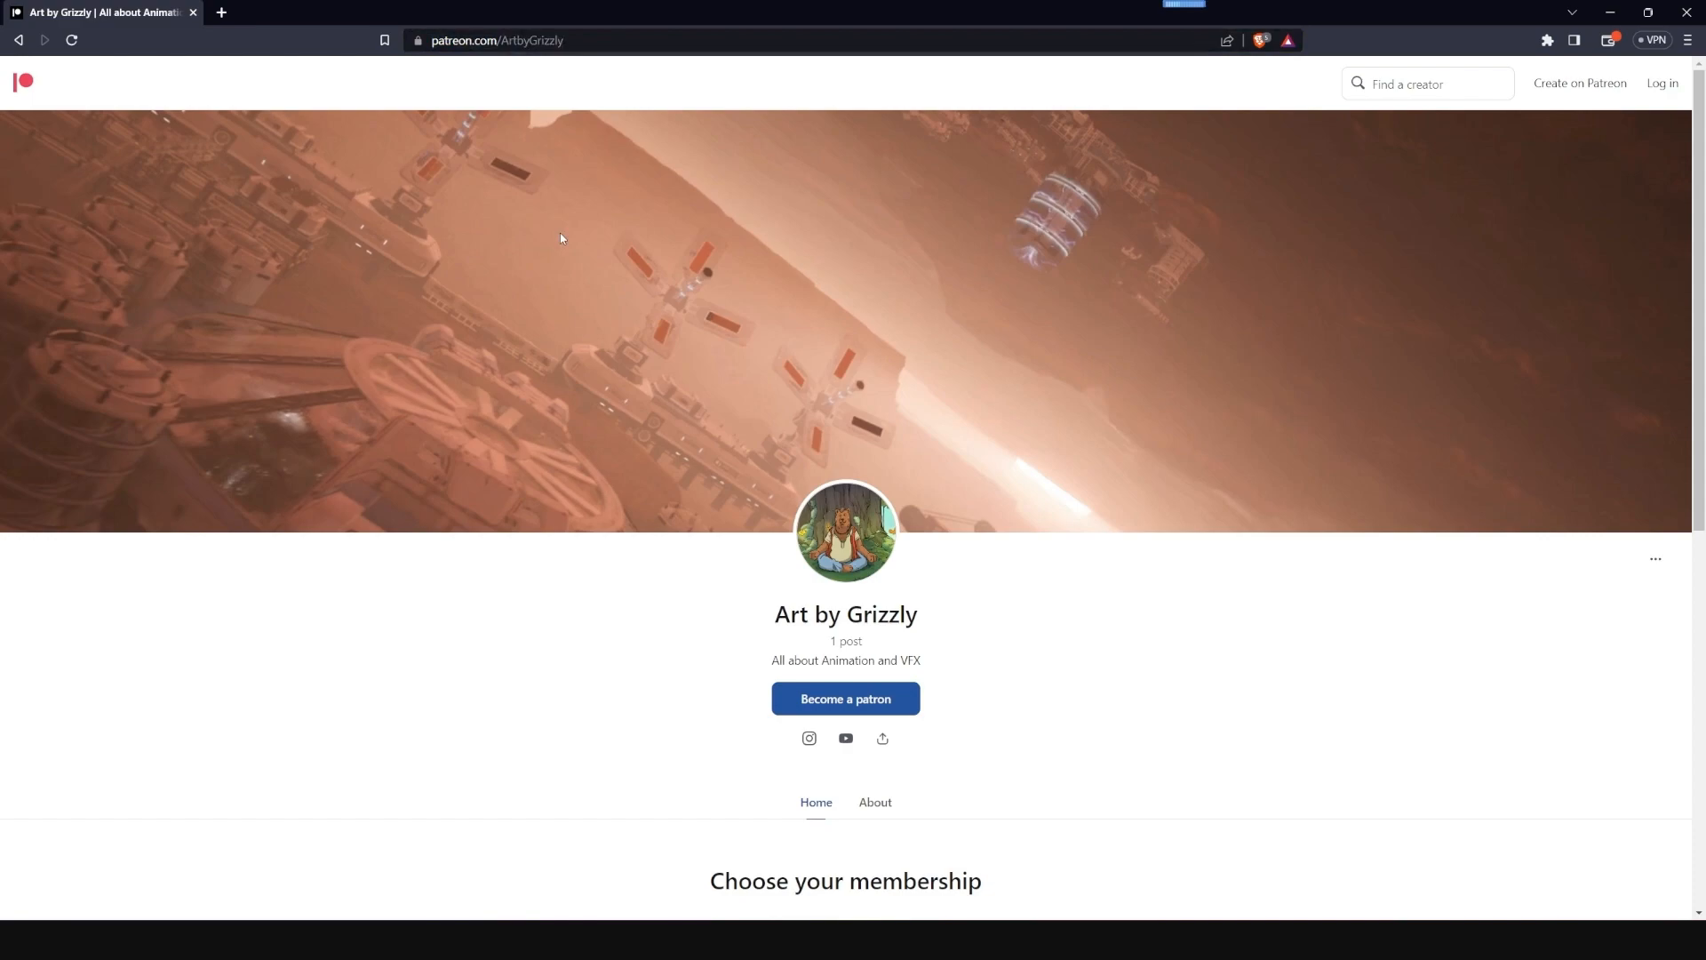
{"action": "scroll", "coordinate": [559, 238], "scroll_direction": "down", "scroll_amount": 5}
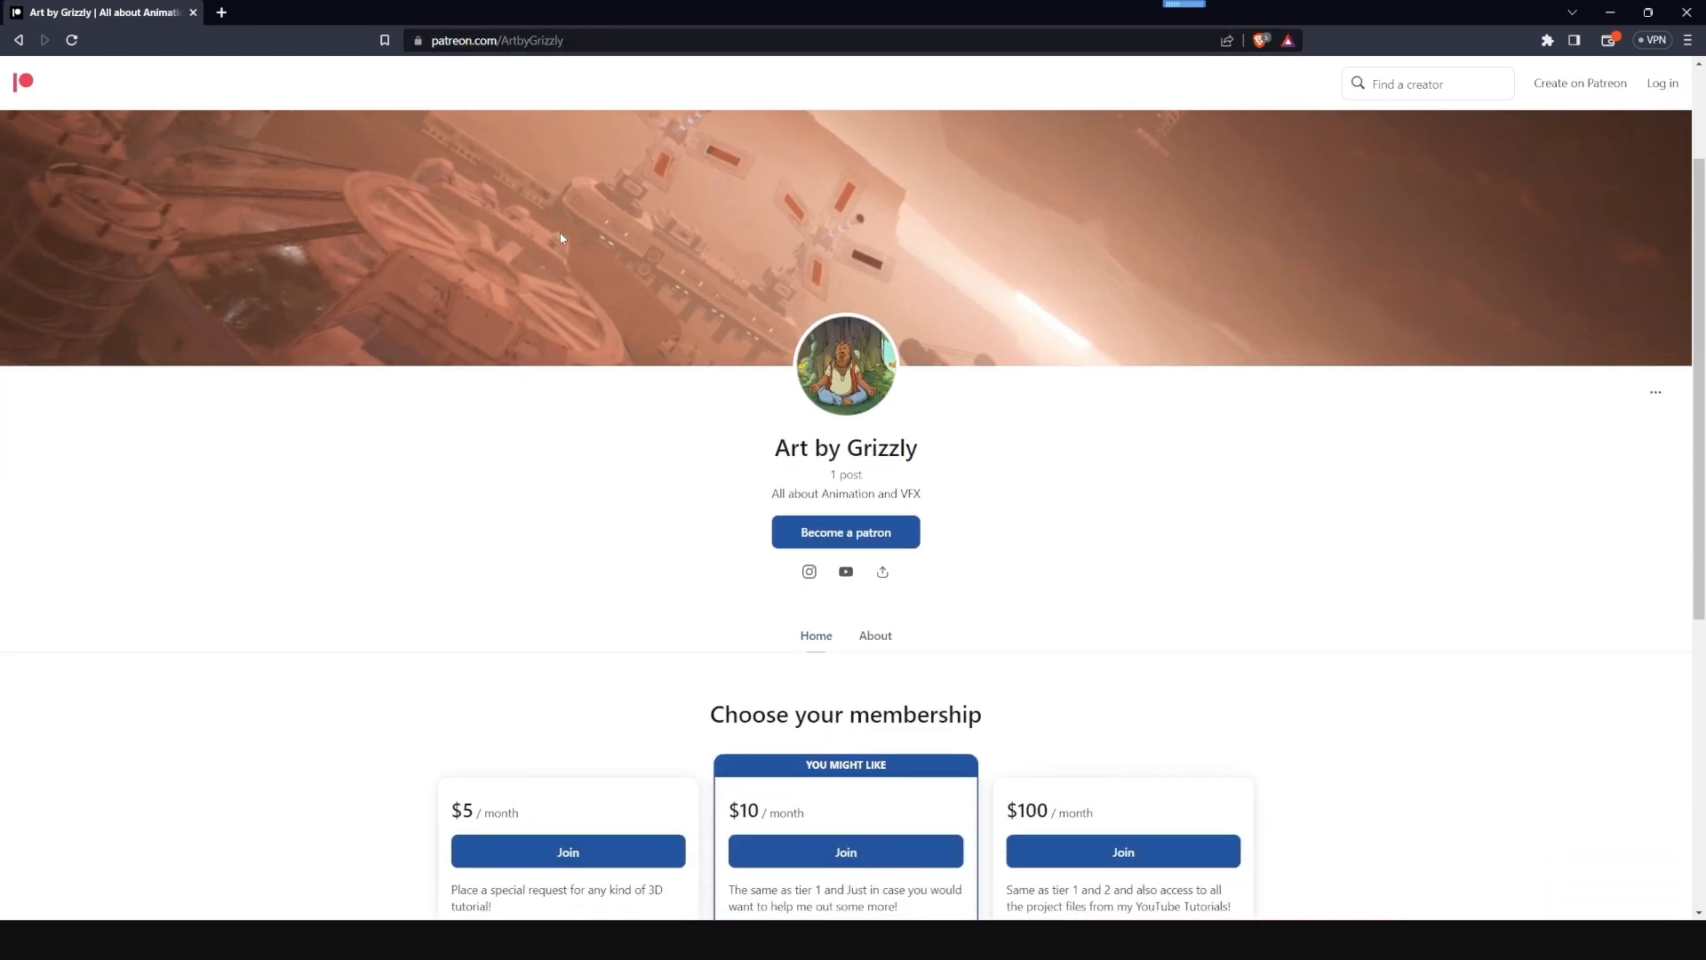
{"action": "scroll", "coordinate": [560, 238], "scroll_direction": "down", "scroll_amount": 2}
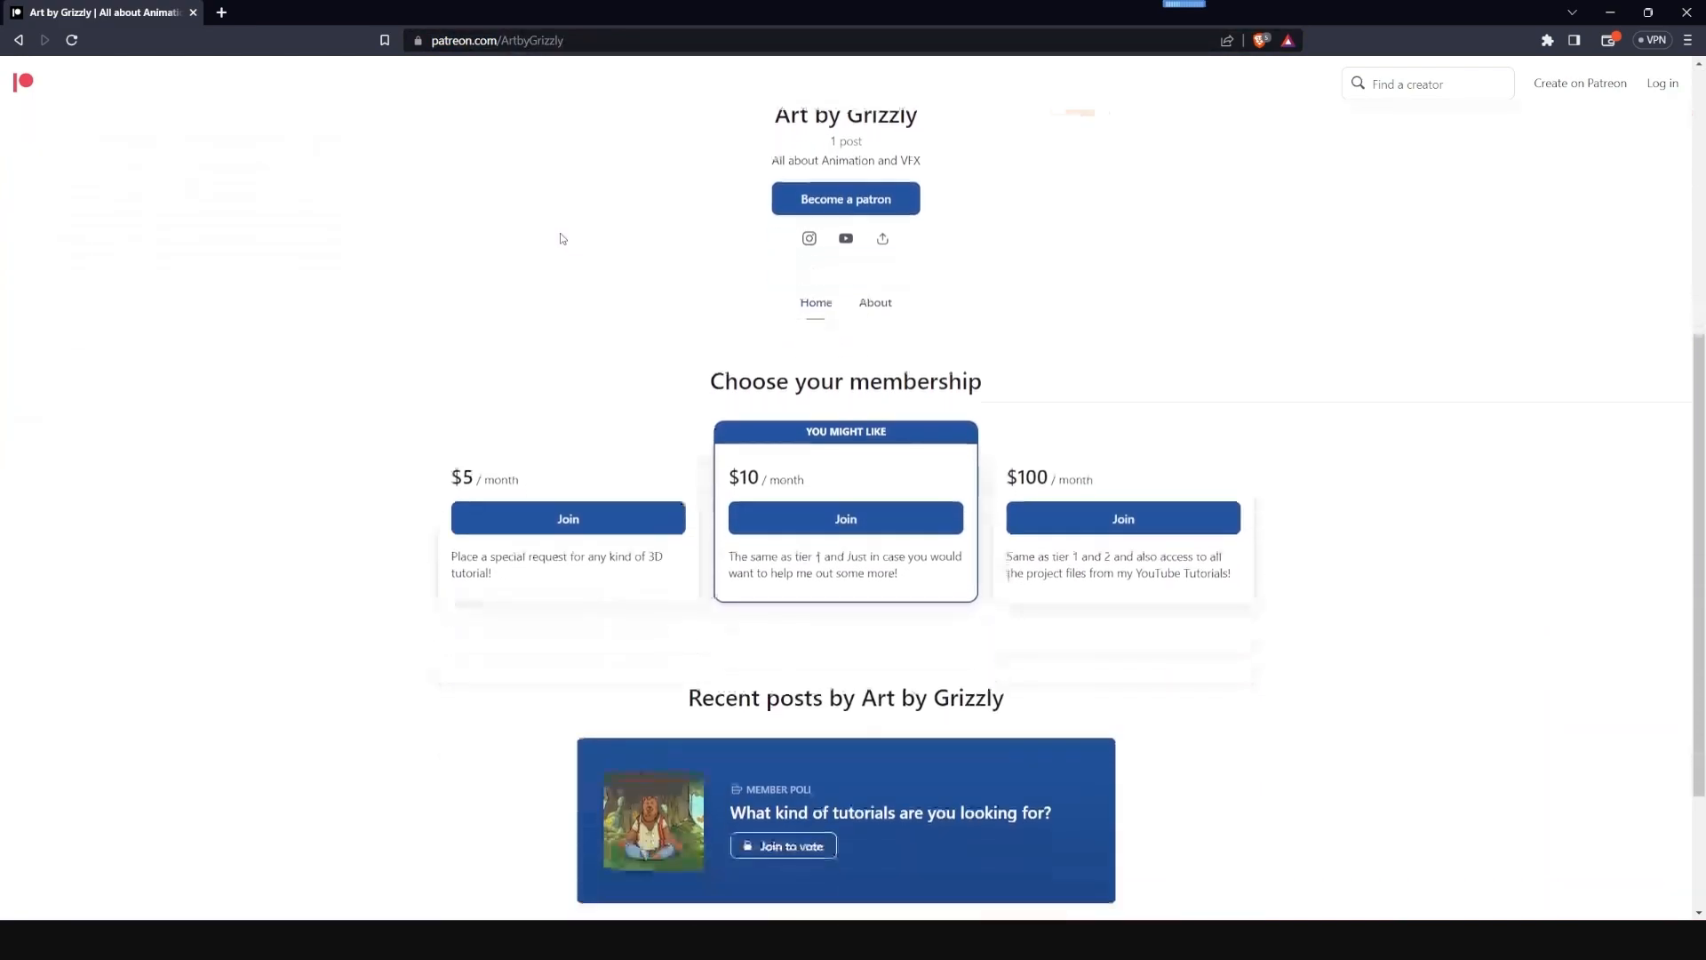
{"action": "scroll", "coordinate": [559, 238], "scroll_direction": "down", "scroll_amount": 1}
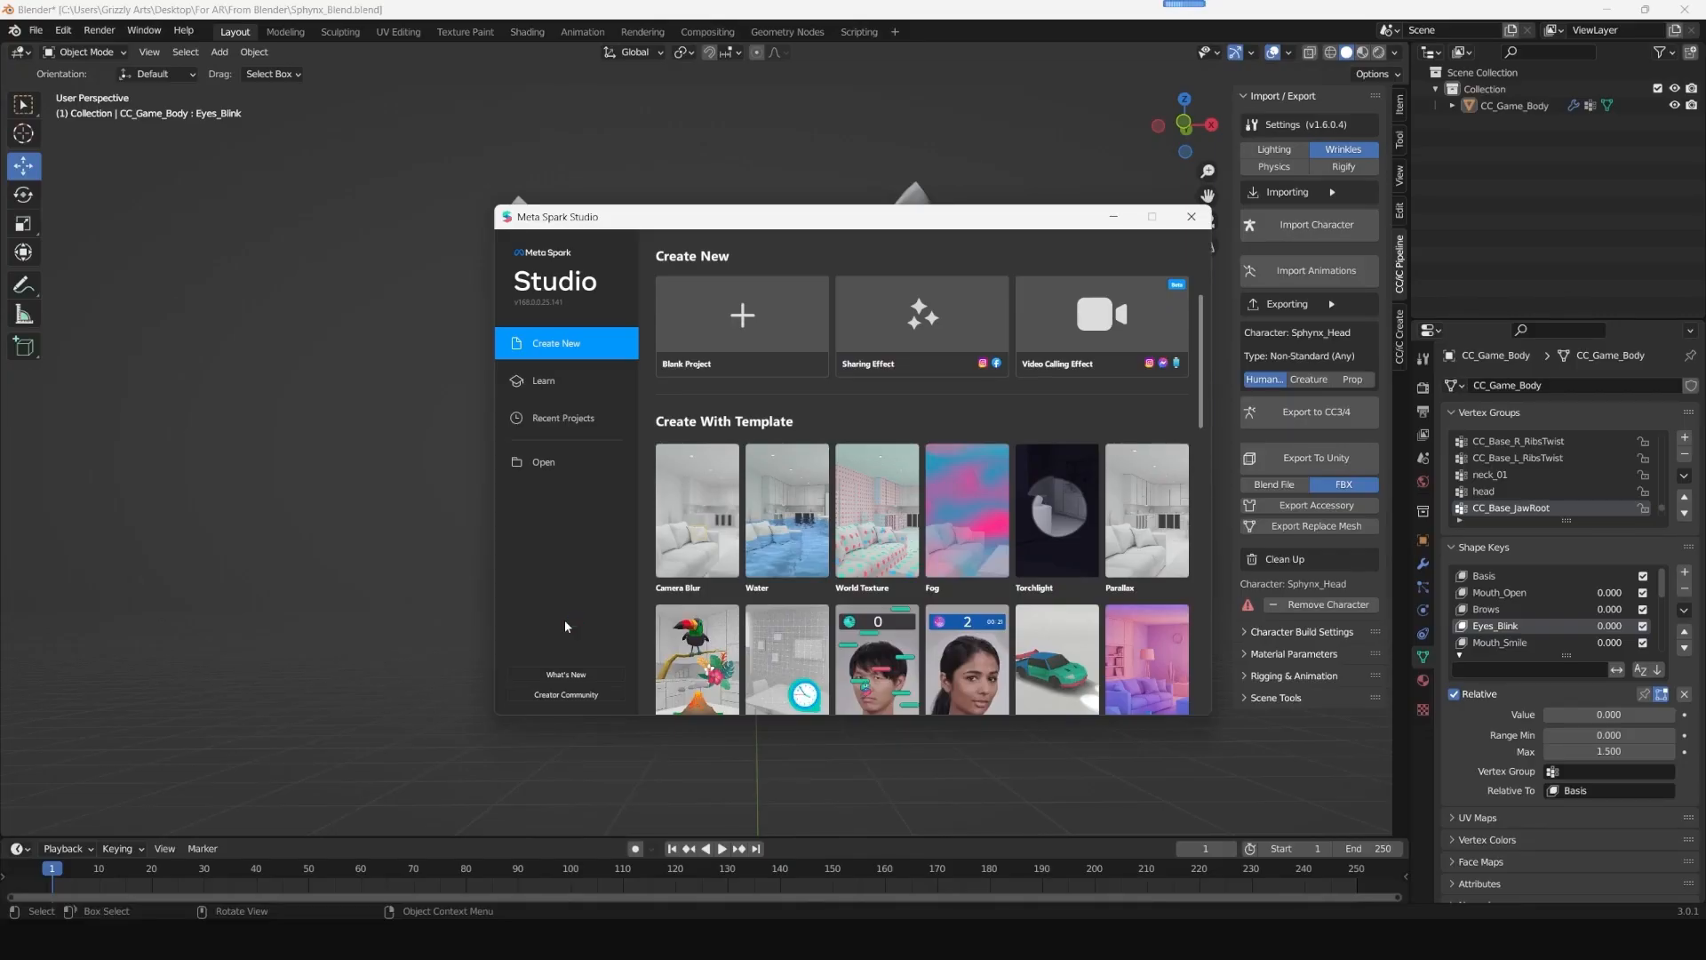
- Create a blank project in Meta Spark Studio and switch the preview to the fourth face simulation in the first row
{"action": "left_click", "coordinate": [753, 318]}
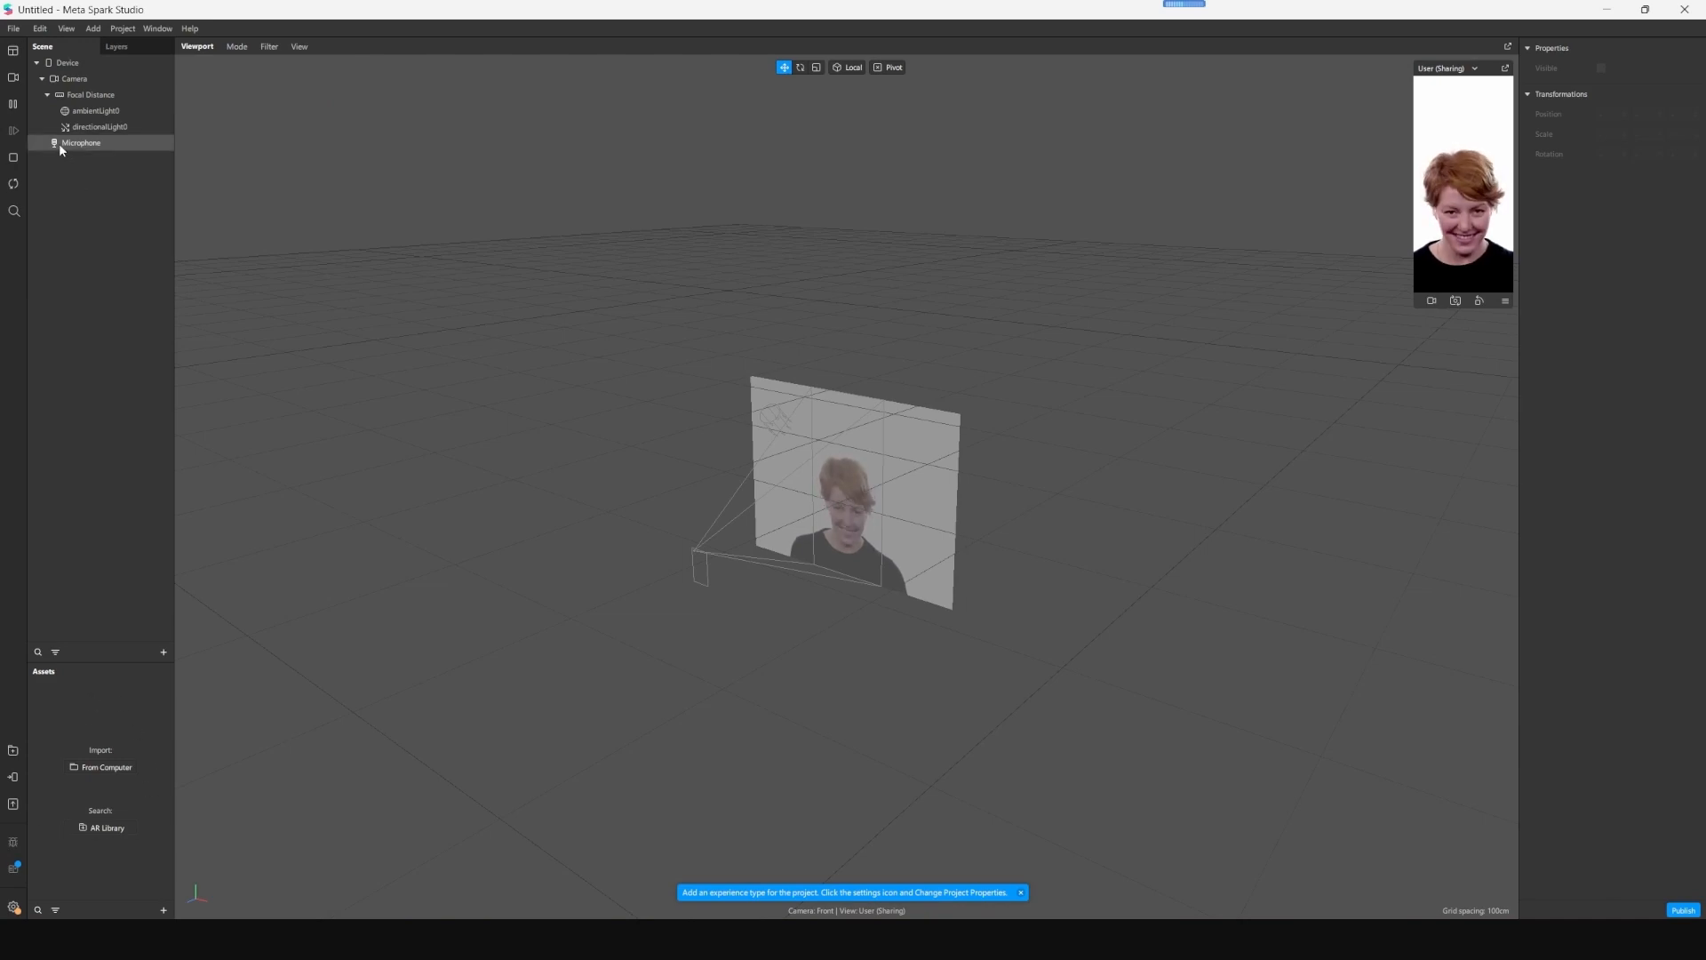
{"action": "left_click", "coordinate": [13, 77]}
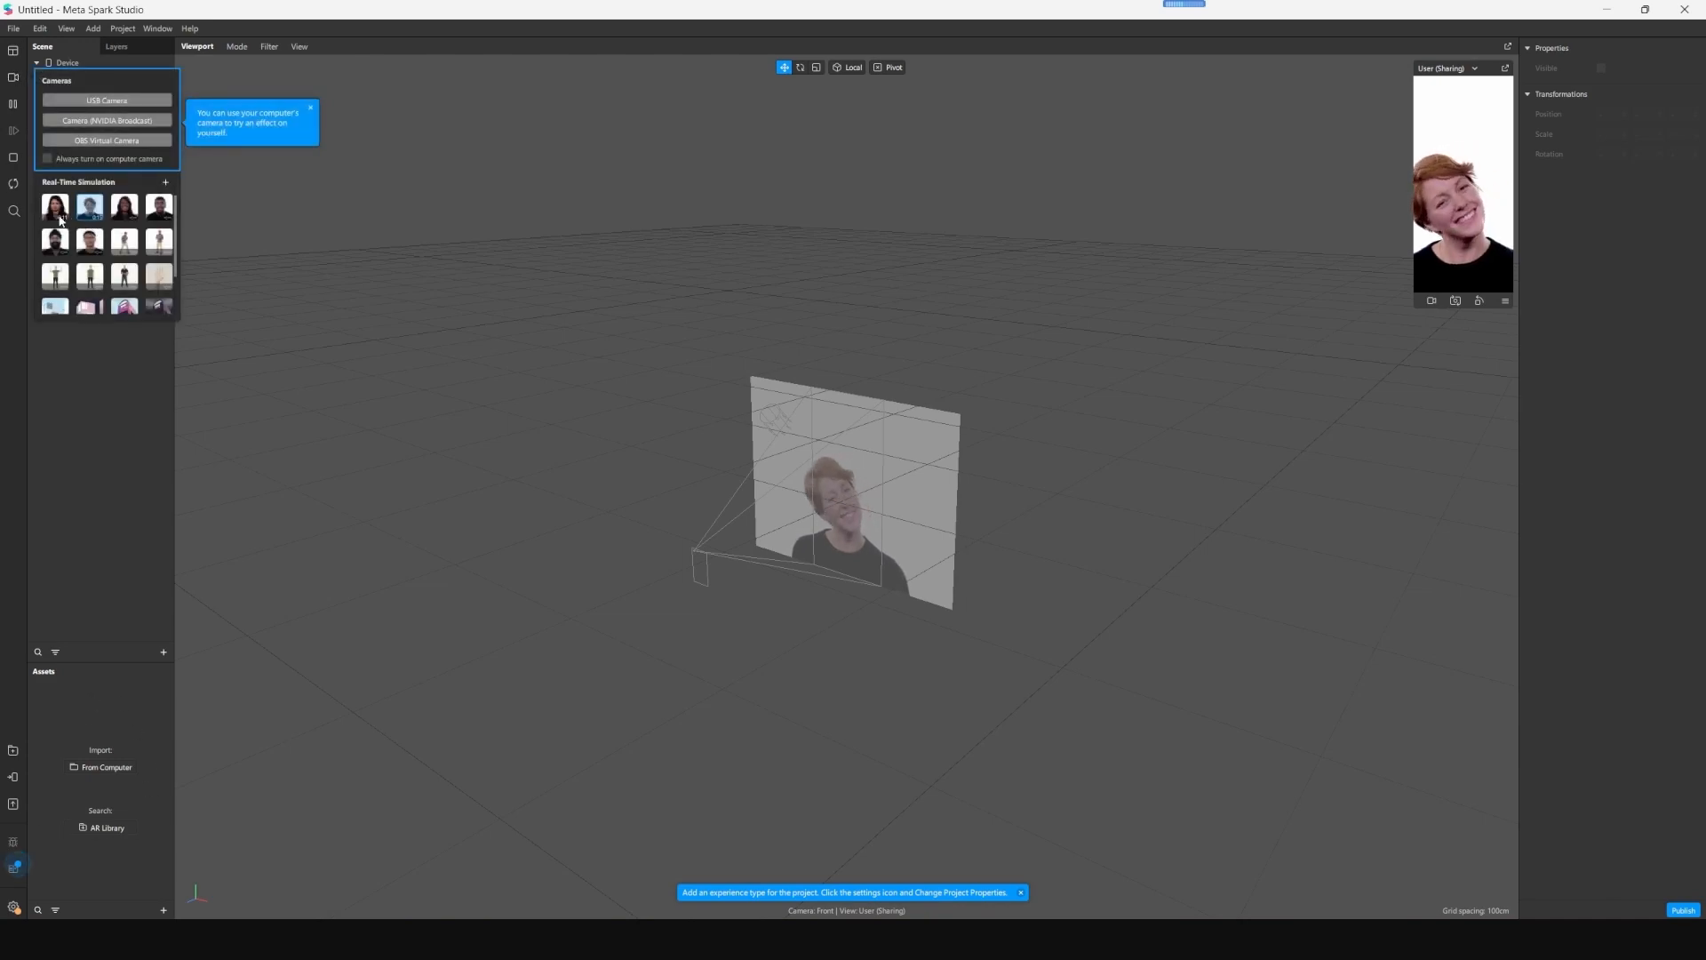
{"action": "left_click", "coordinate": [159, 206]}
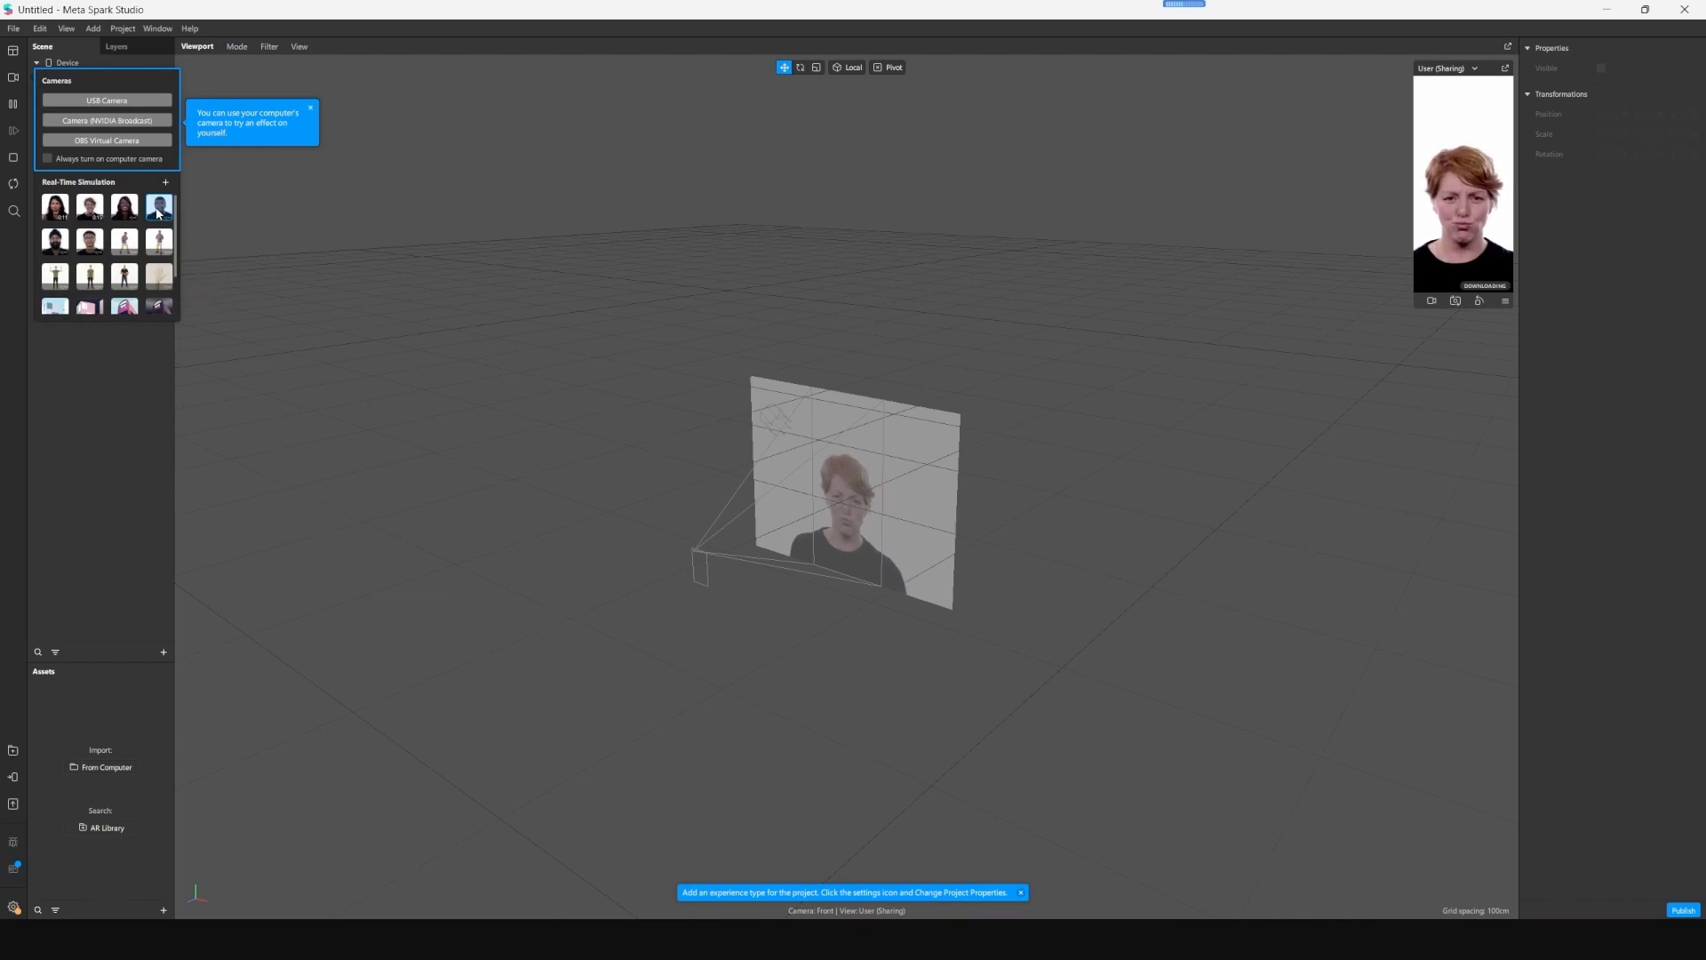
{"action": "left_click", "coordinate": [86, 442]}
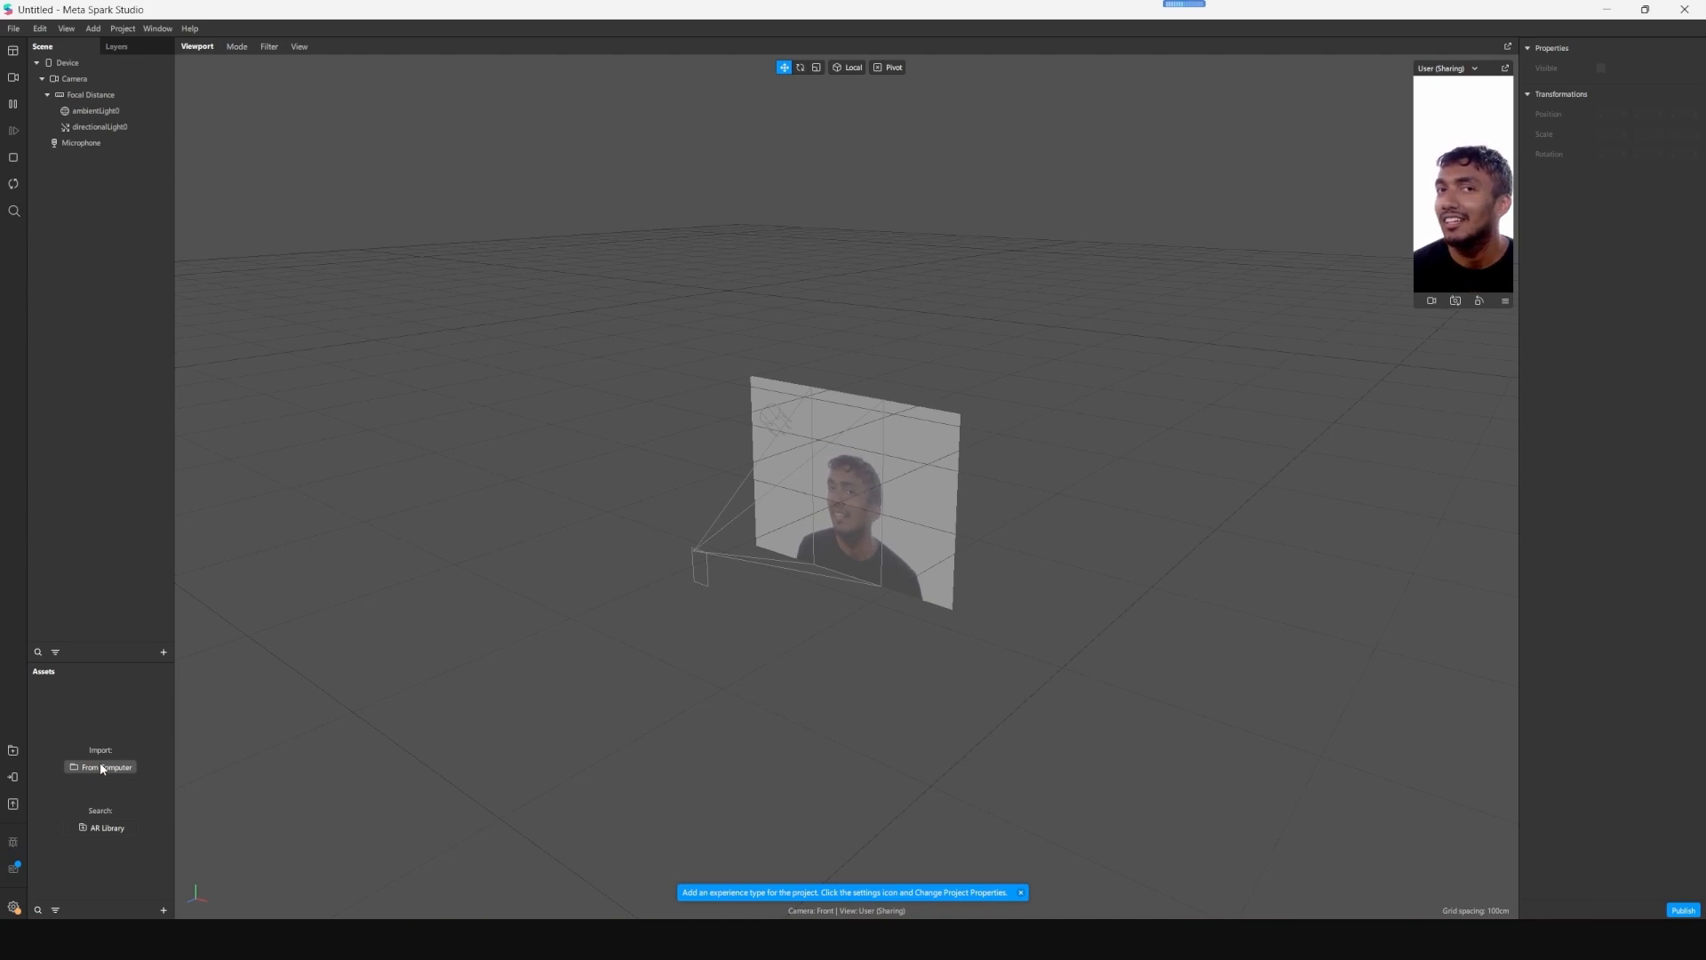
- Import the Sphynx_Blend model from the computer into the assets and expand it to select its 3D object
{"action": "left_click", "coordinate": [210, 153]}
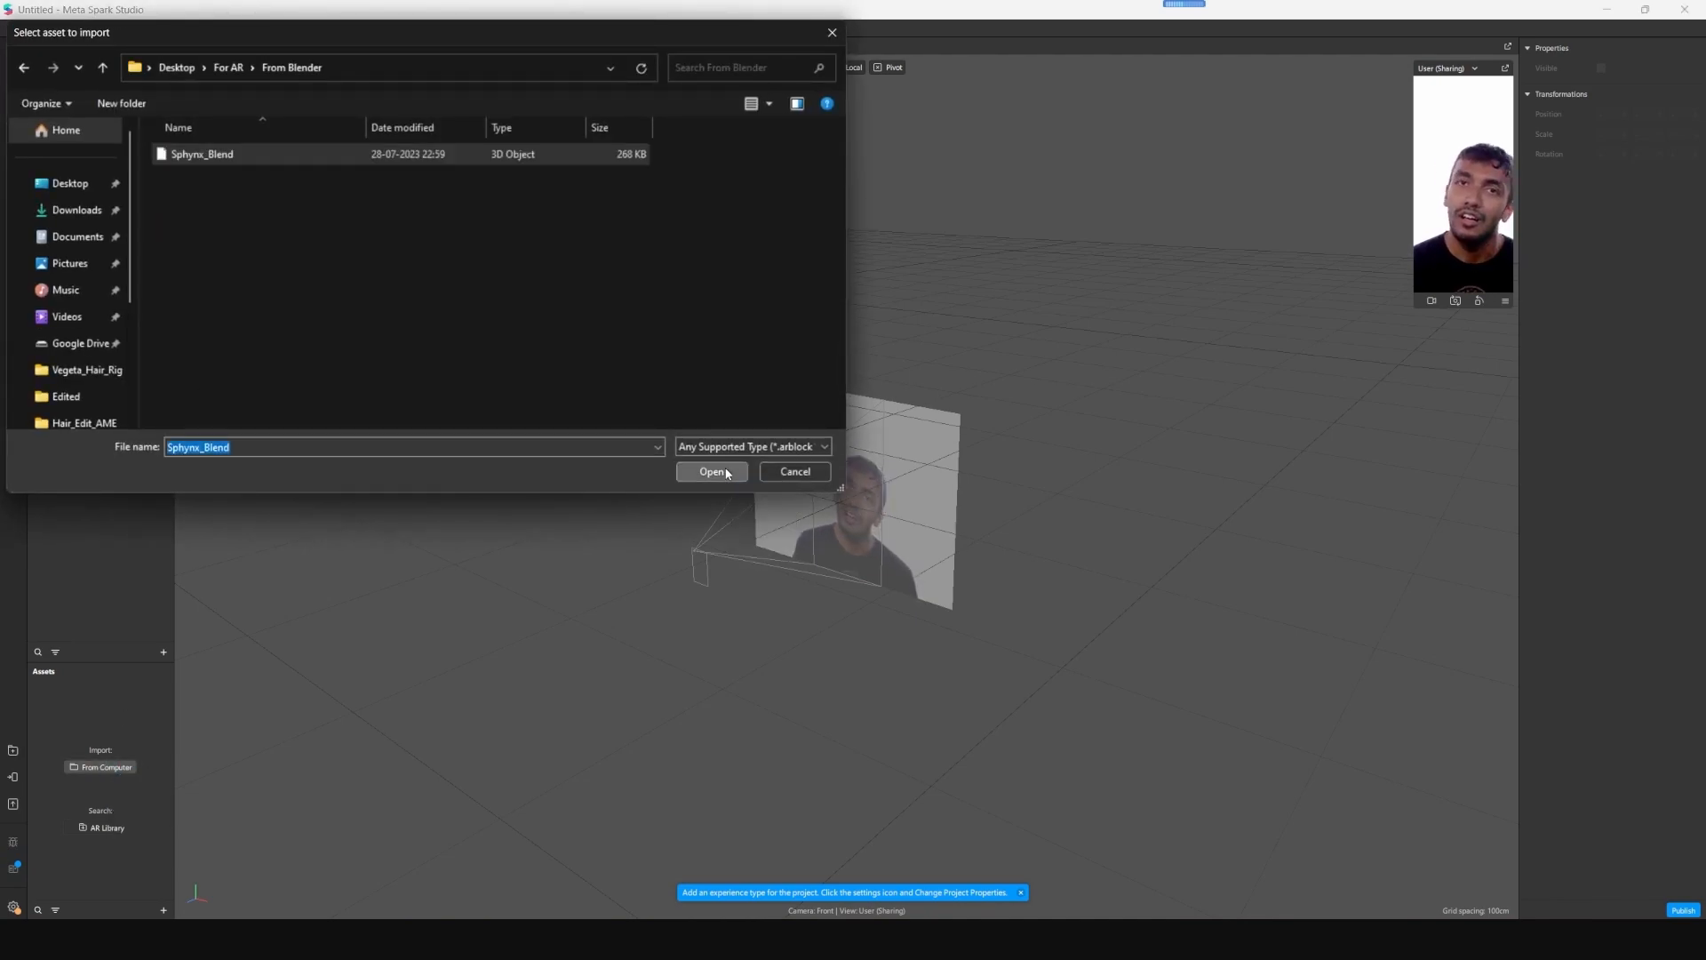
{"action": "left_click", "coordinate": [725, 474]}
{"action": "left_click", "coordinate": [50, 711]}
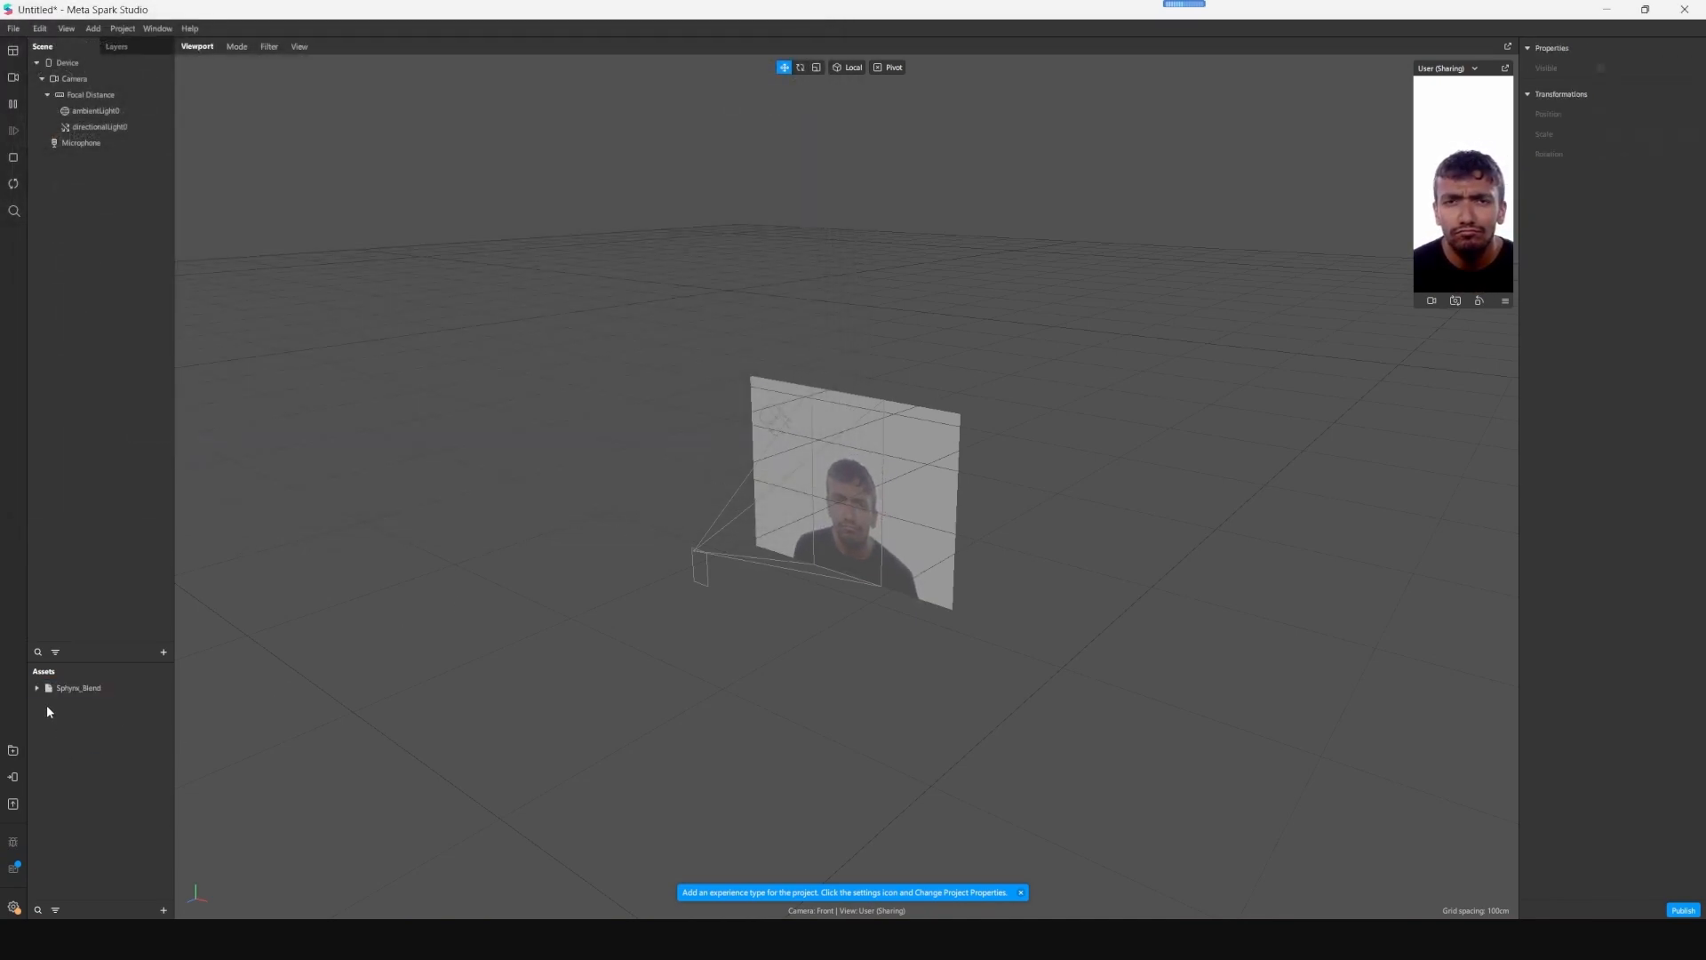
{"action": "left_click", "coordinate": [37, 688]}
{"action": "left_click", "coordinate": [92, 704]}
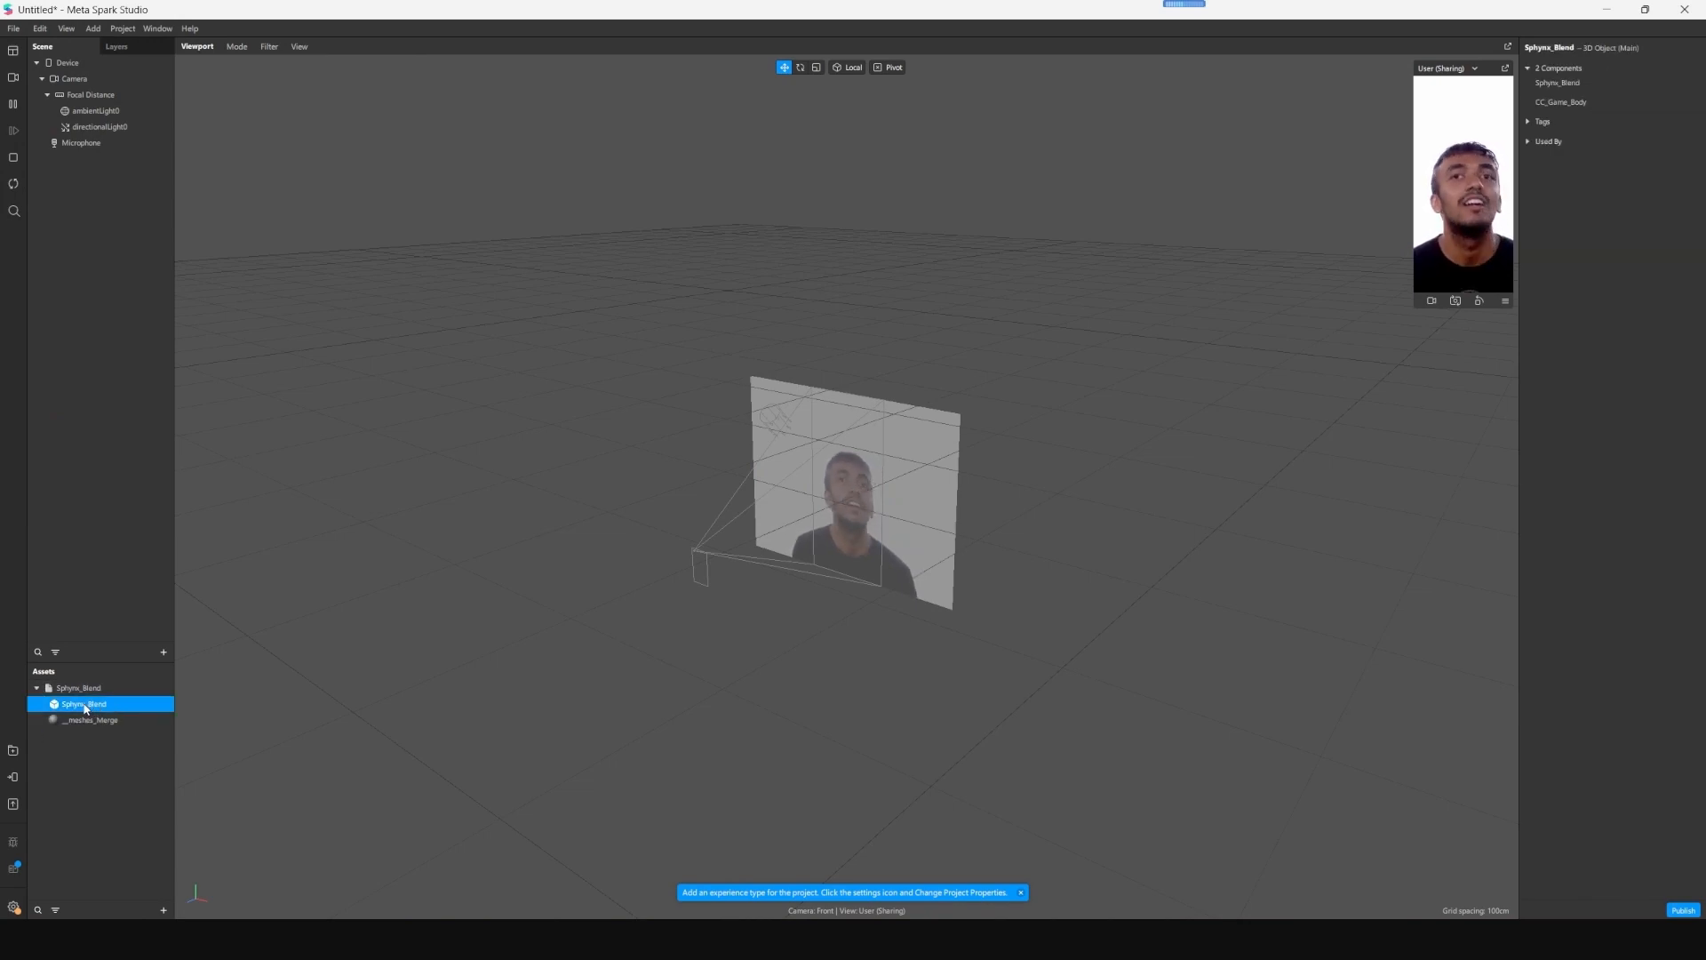
- Add a face tracker to the scene and nest the Sphynx_Blend 3D object under it
{"action": "right_click", "coordinate": [89, 203]}
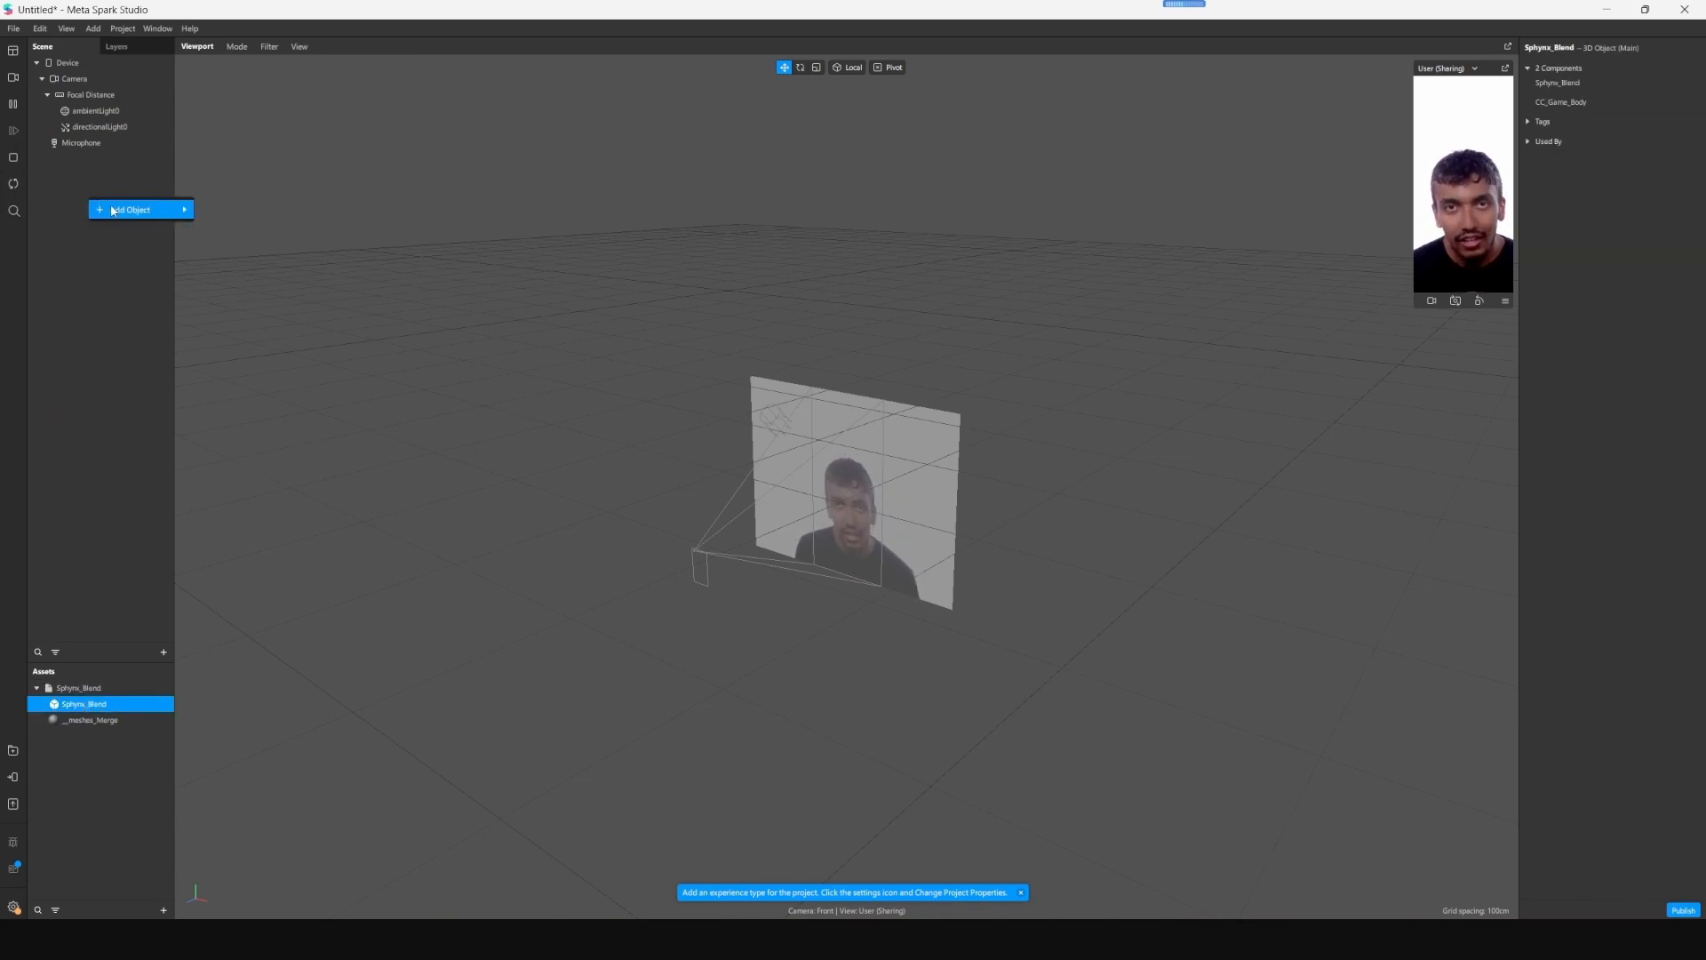
{"action": "mouse_move", "coordinate": [137, 206]}
{"action": "left_click", "coordinate": [247, 209]}
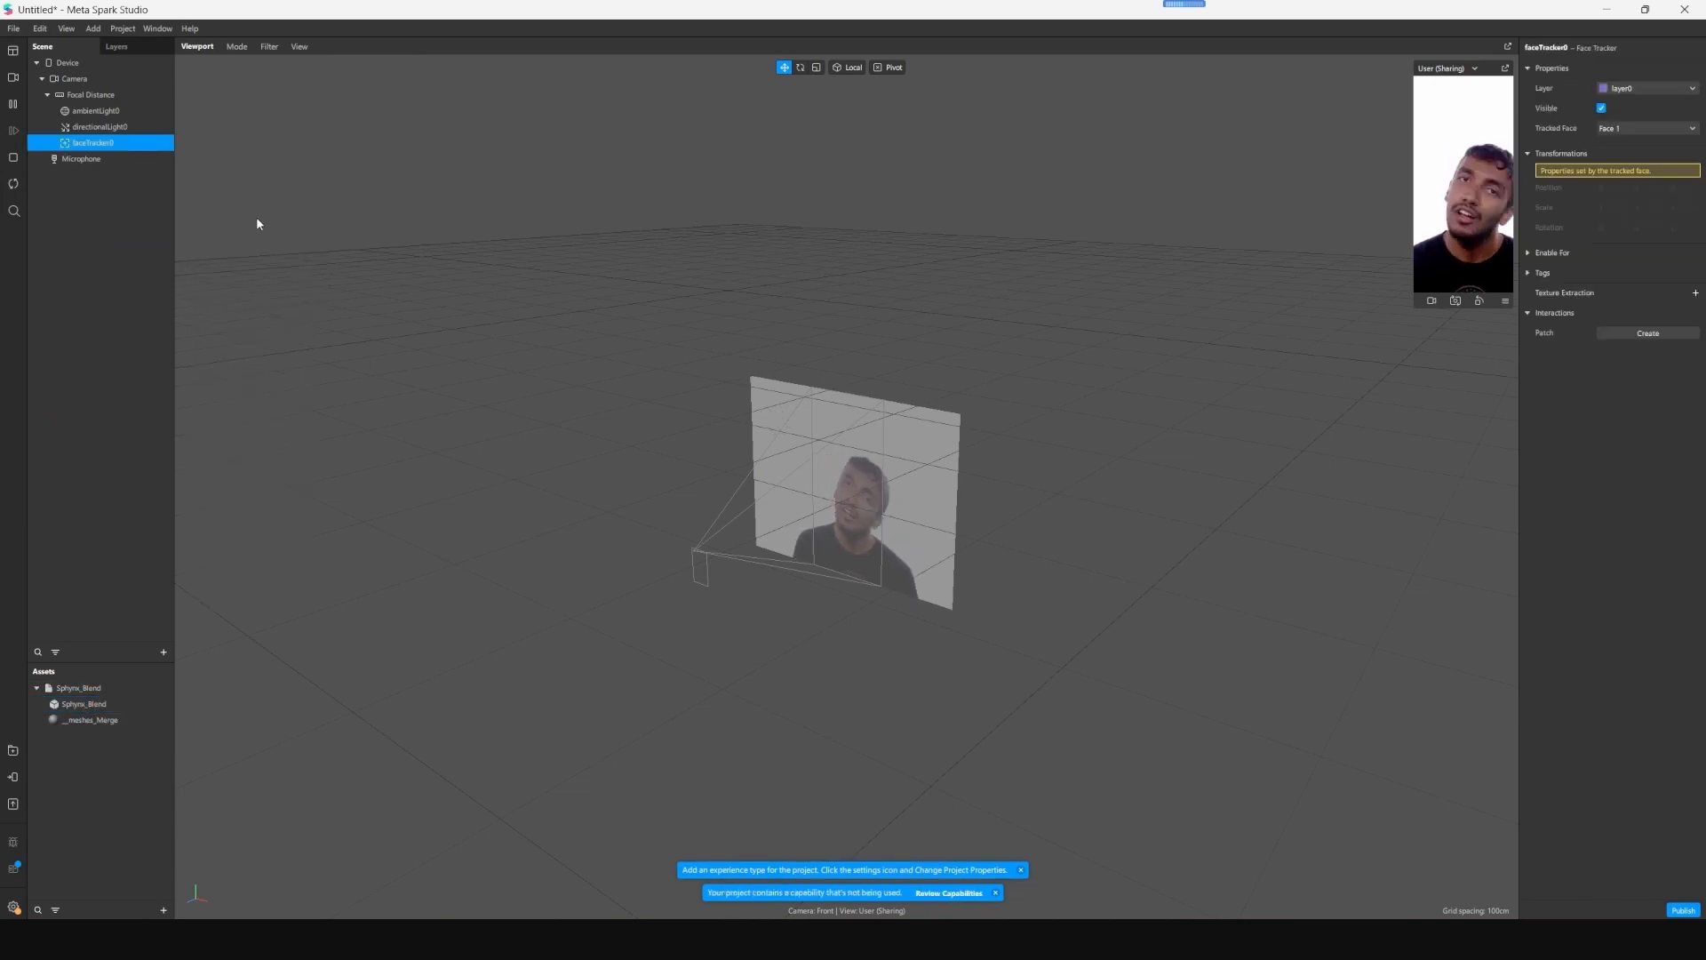
{"action": "left_click", "coordinate": [68, 220]}
{"action": "left_click", "coordinate": [107, 143]}
{"action": "left_click_drag", "start_coordinate": [85, 704], "coordinate": [113, 148]}
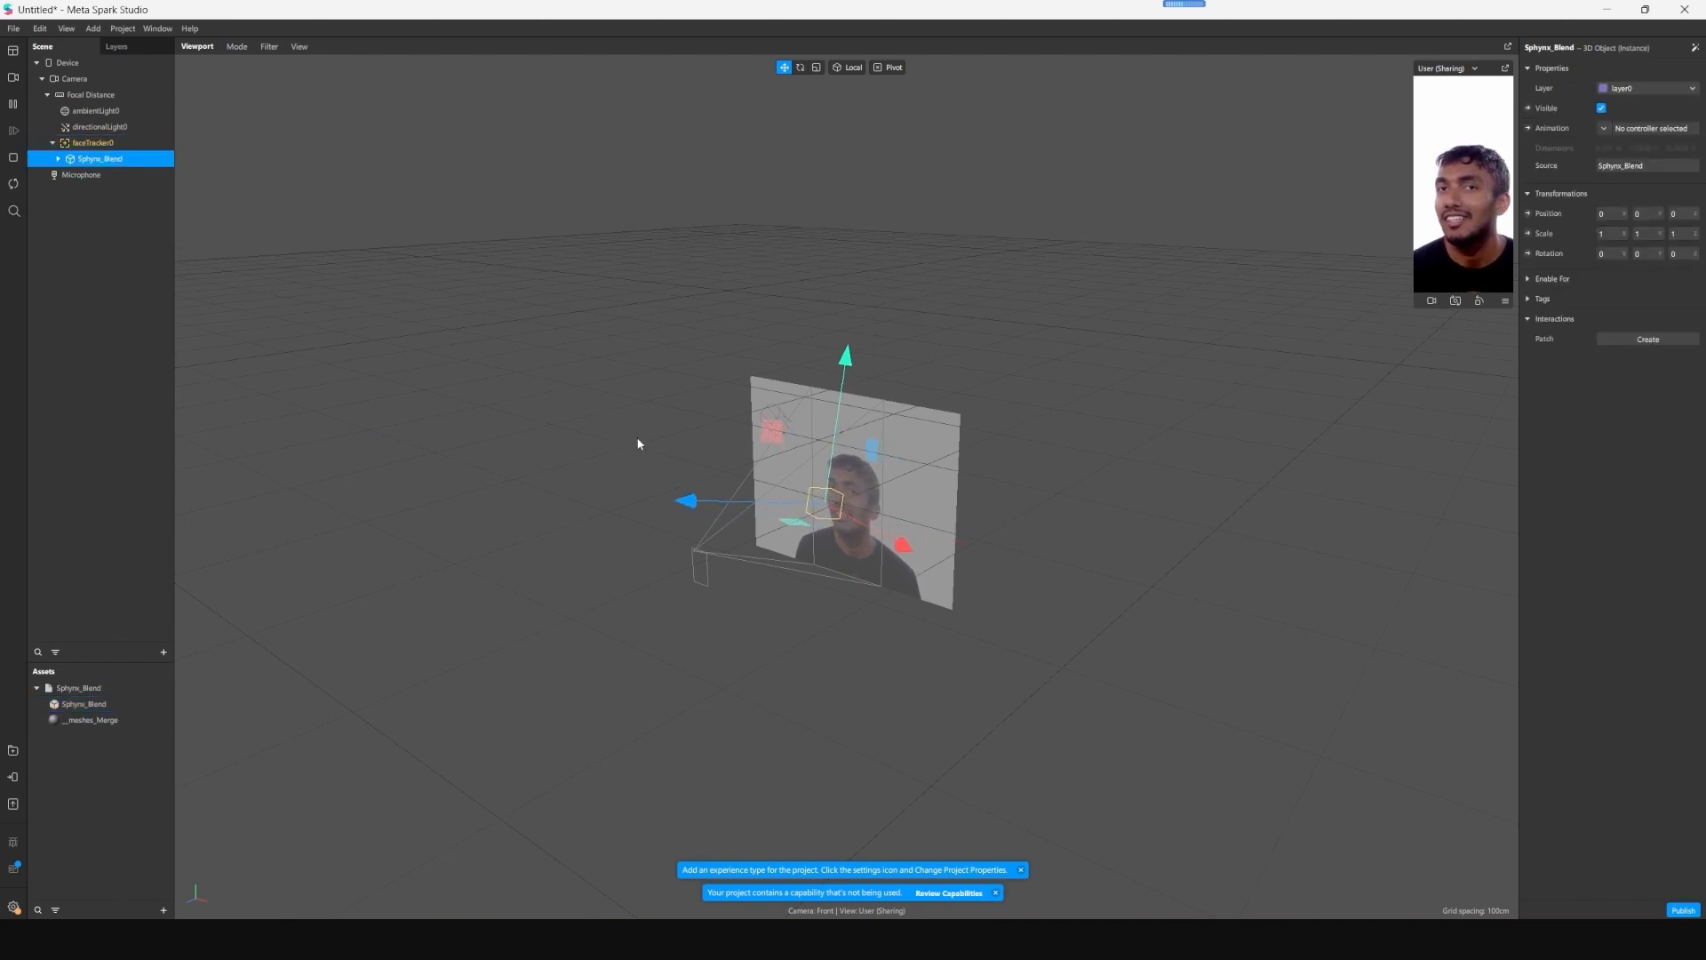
- Pause the face simulation and move the Sphynx_Blend model down and into place over the tracked face
{"action": "scroll", "coordinate": [918, 523], "scroll_direction": "down", "scroll_amount": 3}
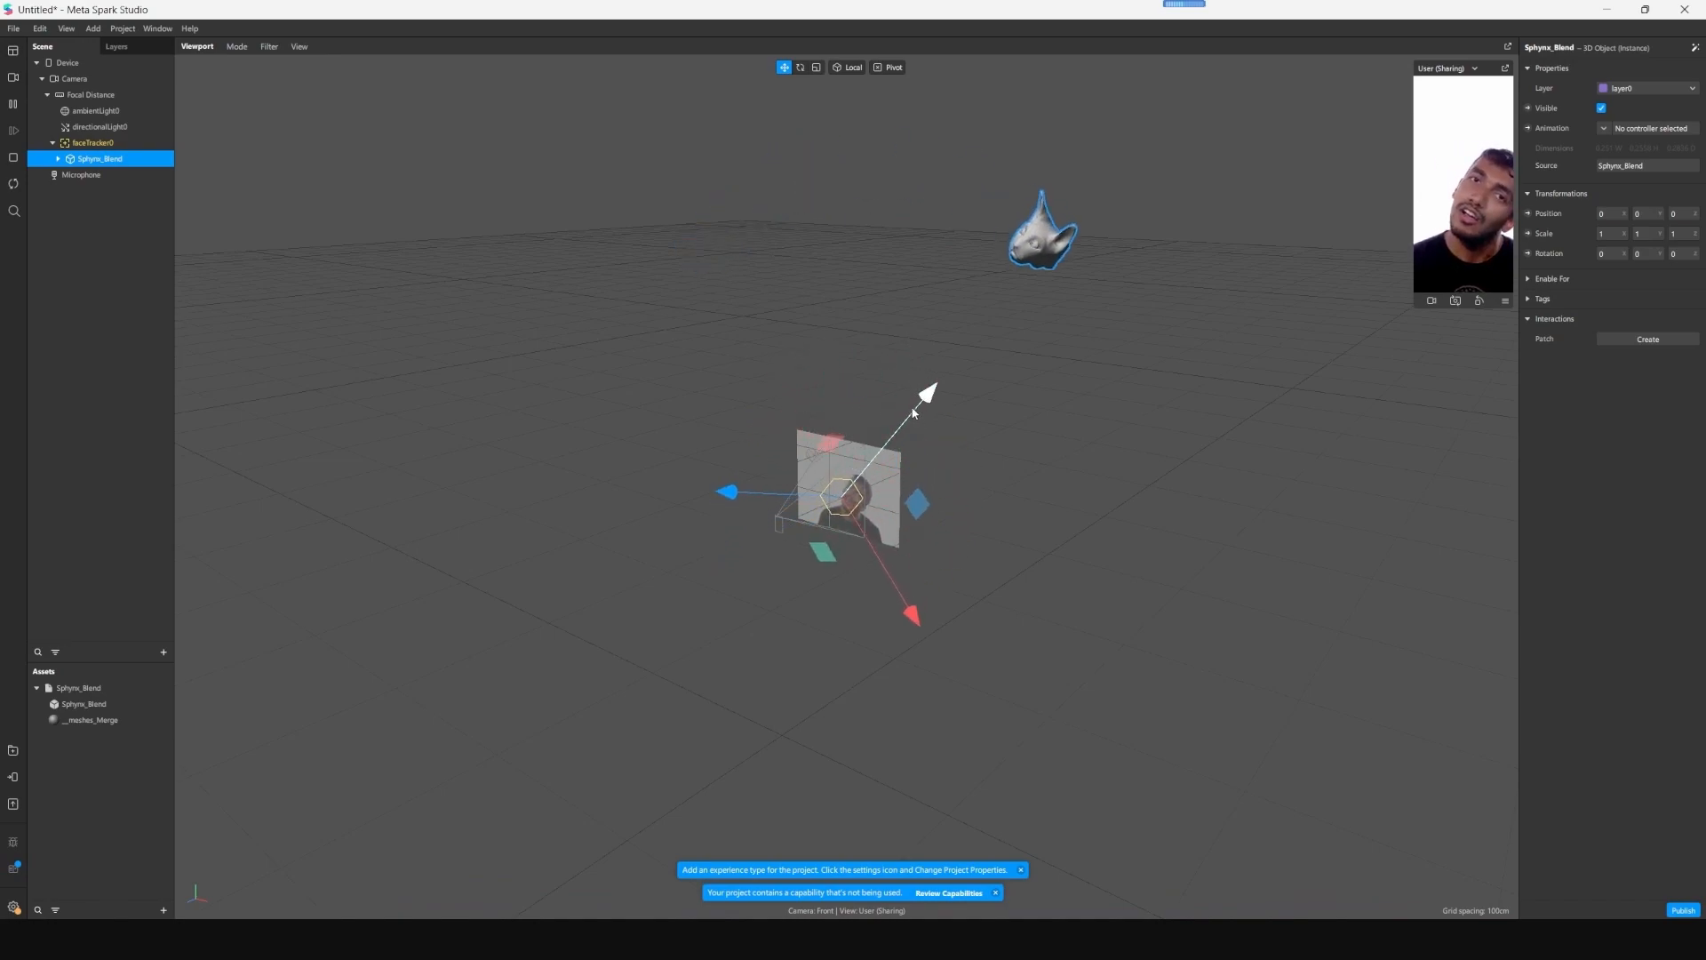
{"action": "left_click", "coordinate": [18, 105]}
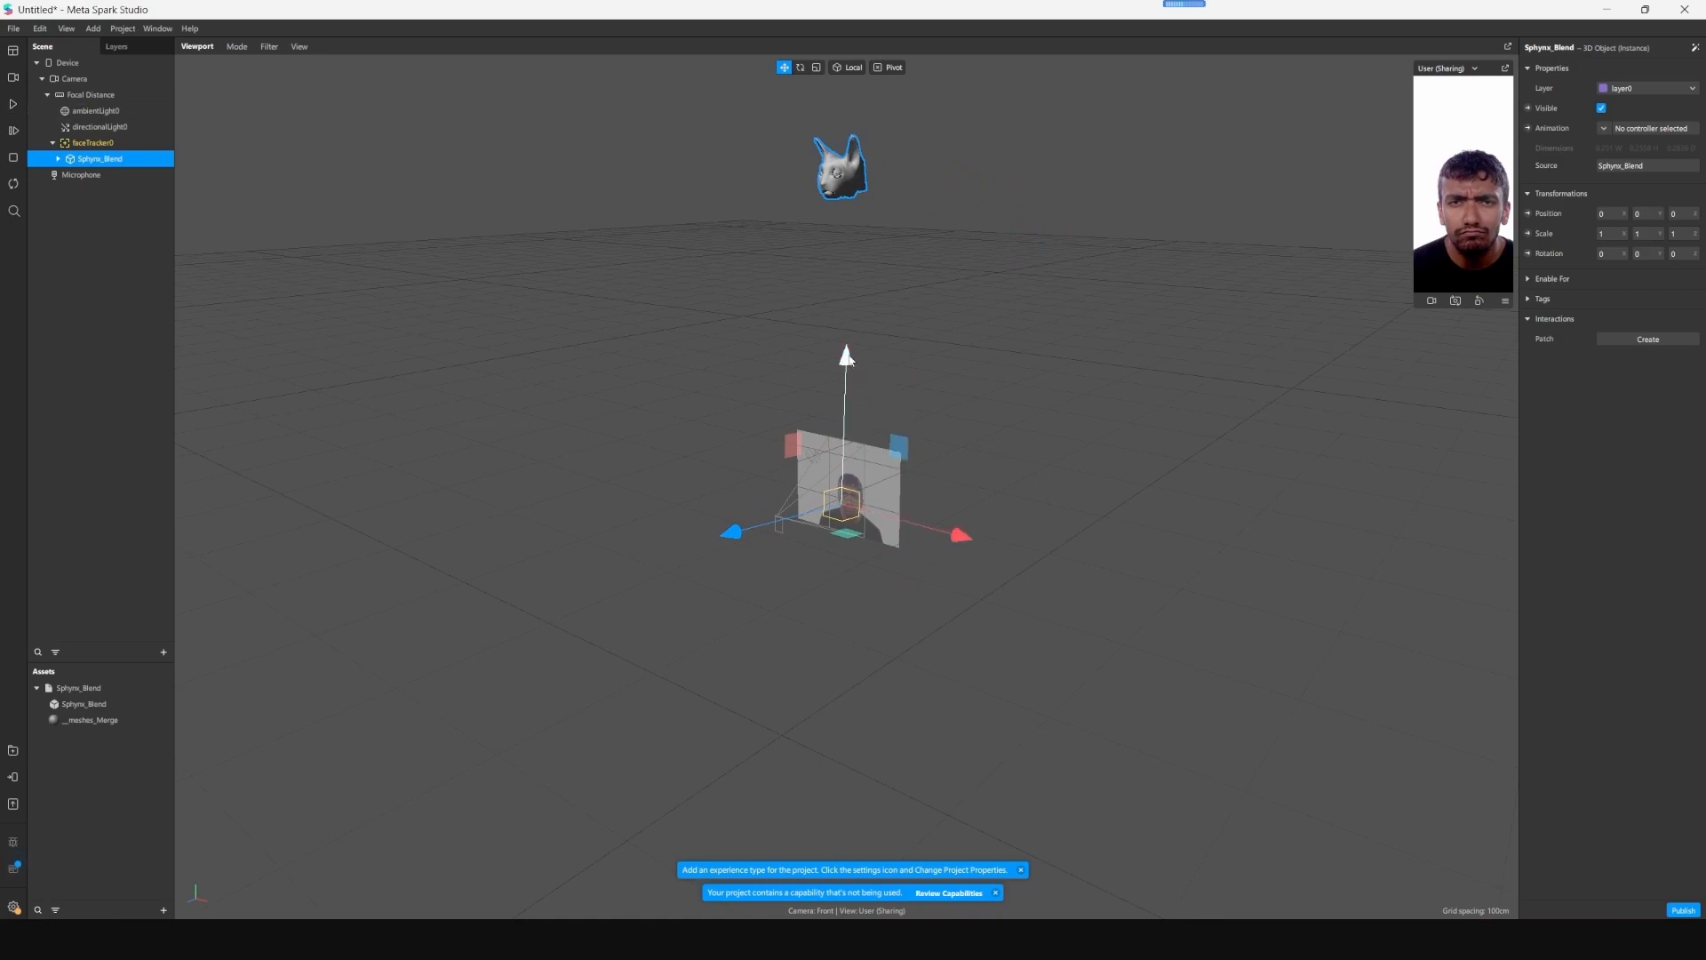
{"action": "left_click_drag", "start_coordinate": [847, 357], "coordinate": [857, 654]}
{"action": "left_click_drag", "start_coordinate": [716, 835], "coordinate": [736, 834]}
{"action": "middle_click_drag", "start_coordinate": [1032, 578], "coordinate": [968, 576]}
{"action": "left_click_drag", "start_coordinate": [648, 639], "coordinate": [649, 643]}
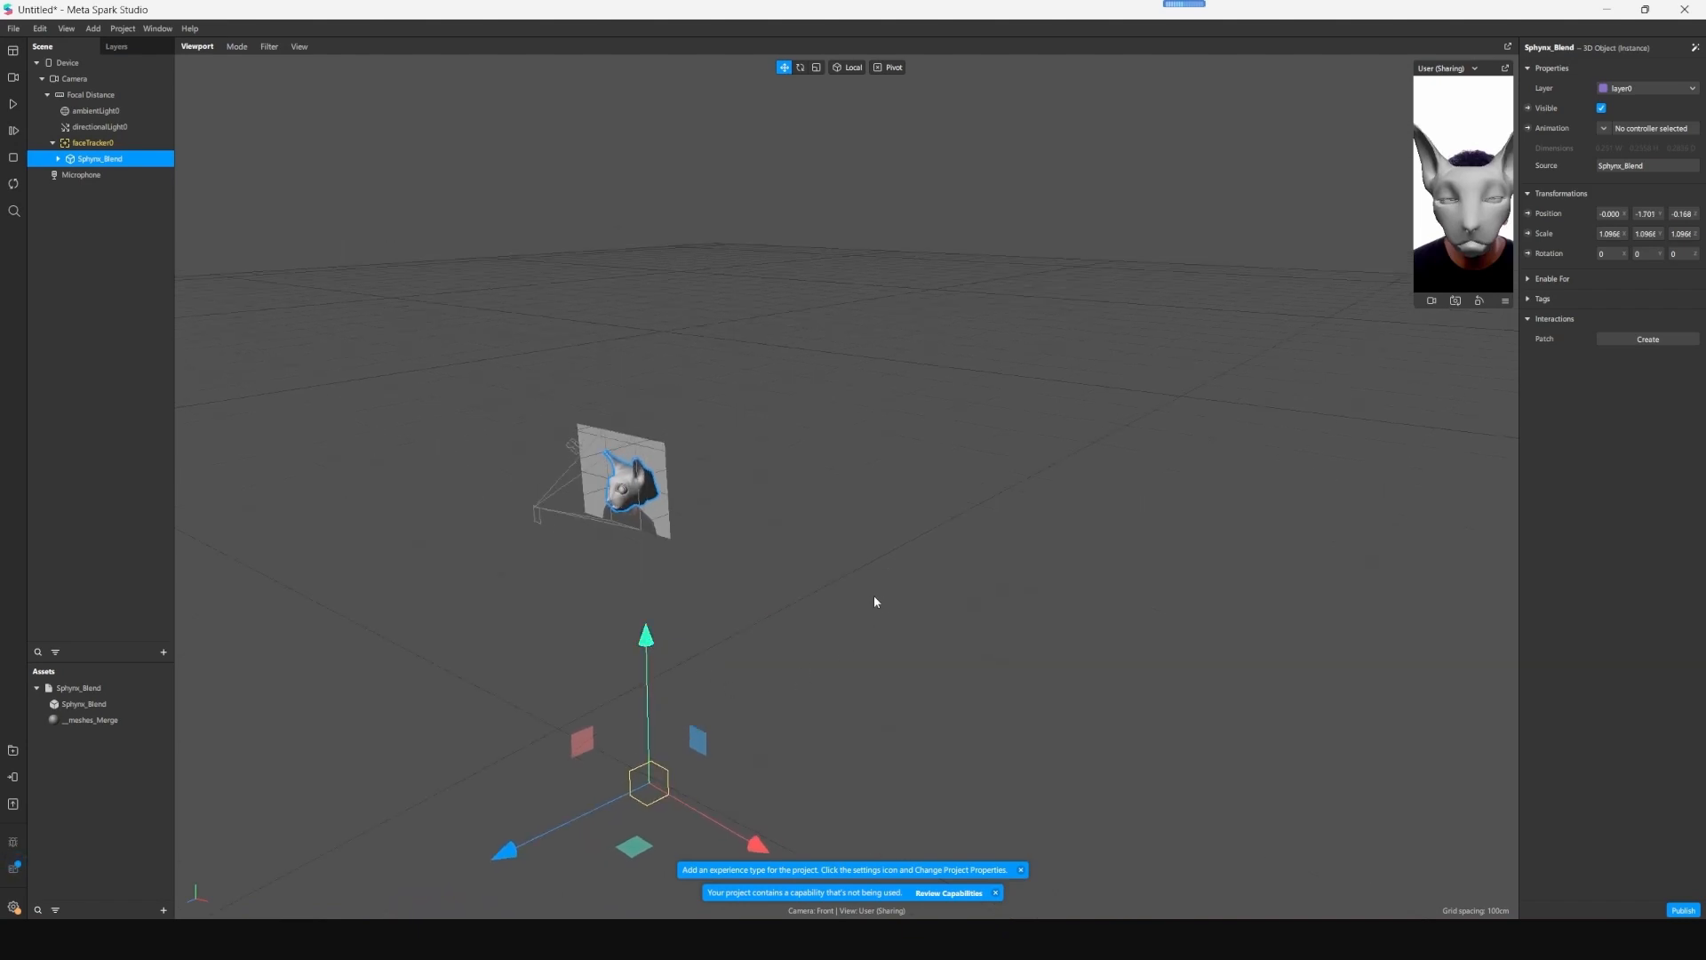
{"action": "left_click", "coordinate": [862, 594]}
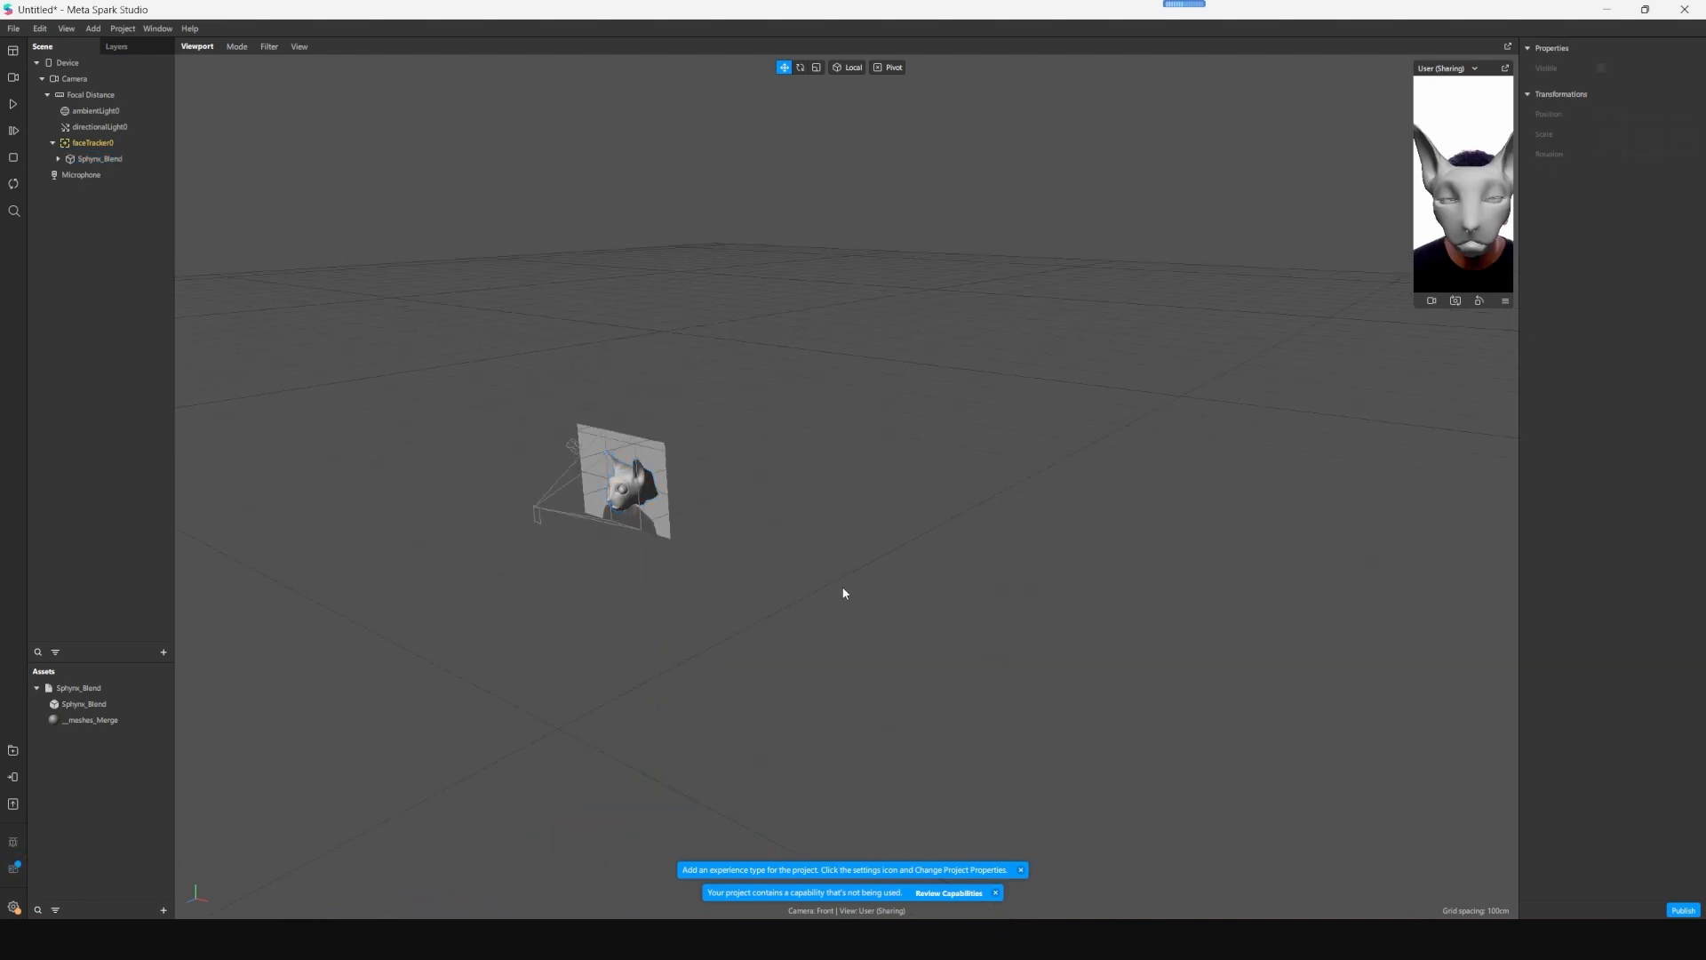
- Set the cat head mesh's Mouth_Open, Brows, Eyes_Blink and Mouth_Smile deformations to 0
{"action": "mouse_move", "coordinate": [661, 560]}
{"action": "middle_mouse_down"}
{"action": "mouse_move", "coordinate": [668, 537]}
{"action": "mouse_move", "coordinate": [681, 583]}
{"action": "middle_mouse_up"}
{"action": "right_click_drag", "start_coordinate": [680, 583], "coordinate": [771, 526]}
{"action": "scroll", "coordinate": [776, 523], "scroll_direction": "up", "scroll_amount": 5}
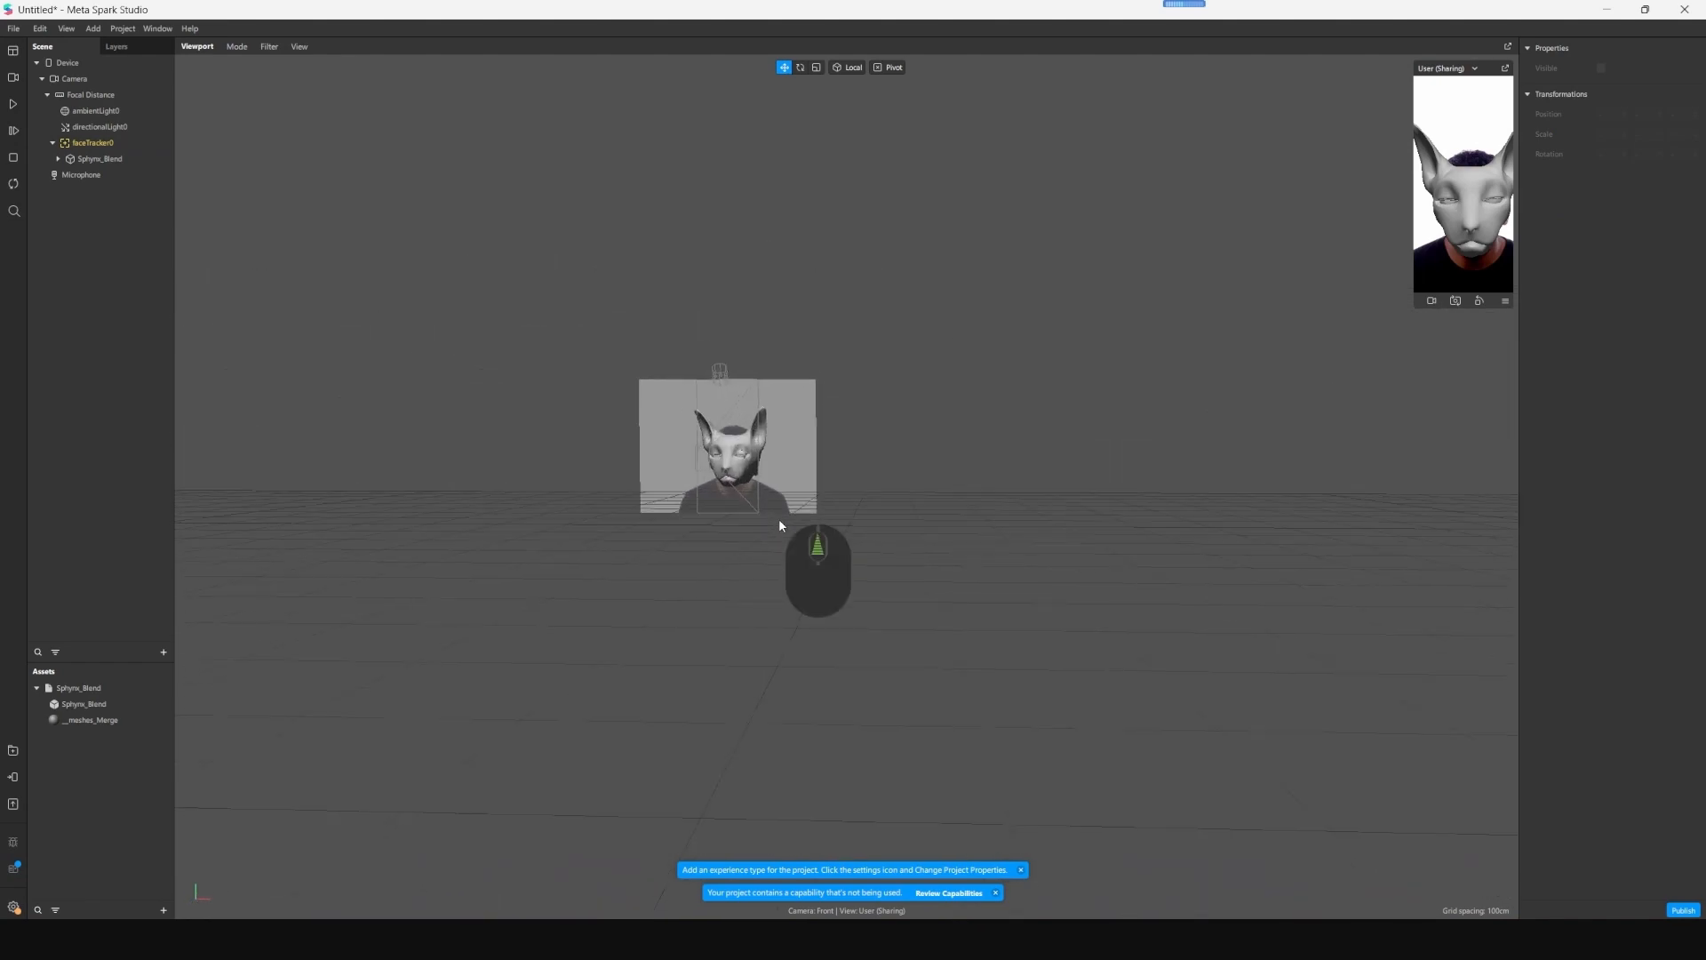
{"action": "middle_click_drag", "start_coordinate": [682, 551], "coordinate": [809, 537]}
{"action": "scroll", "coordinate": [849, 547], "scroll_direction": "up", "scroll_amount": 5}
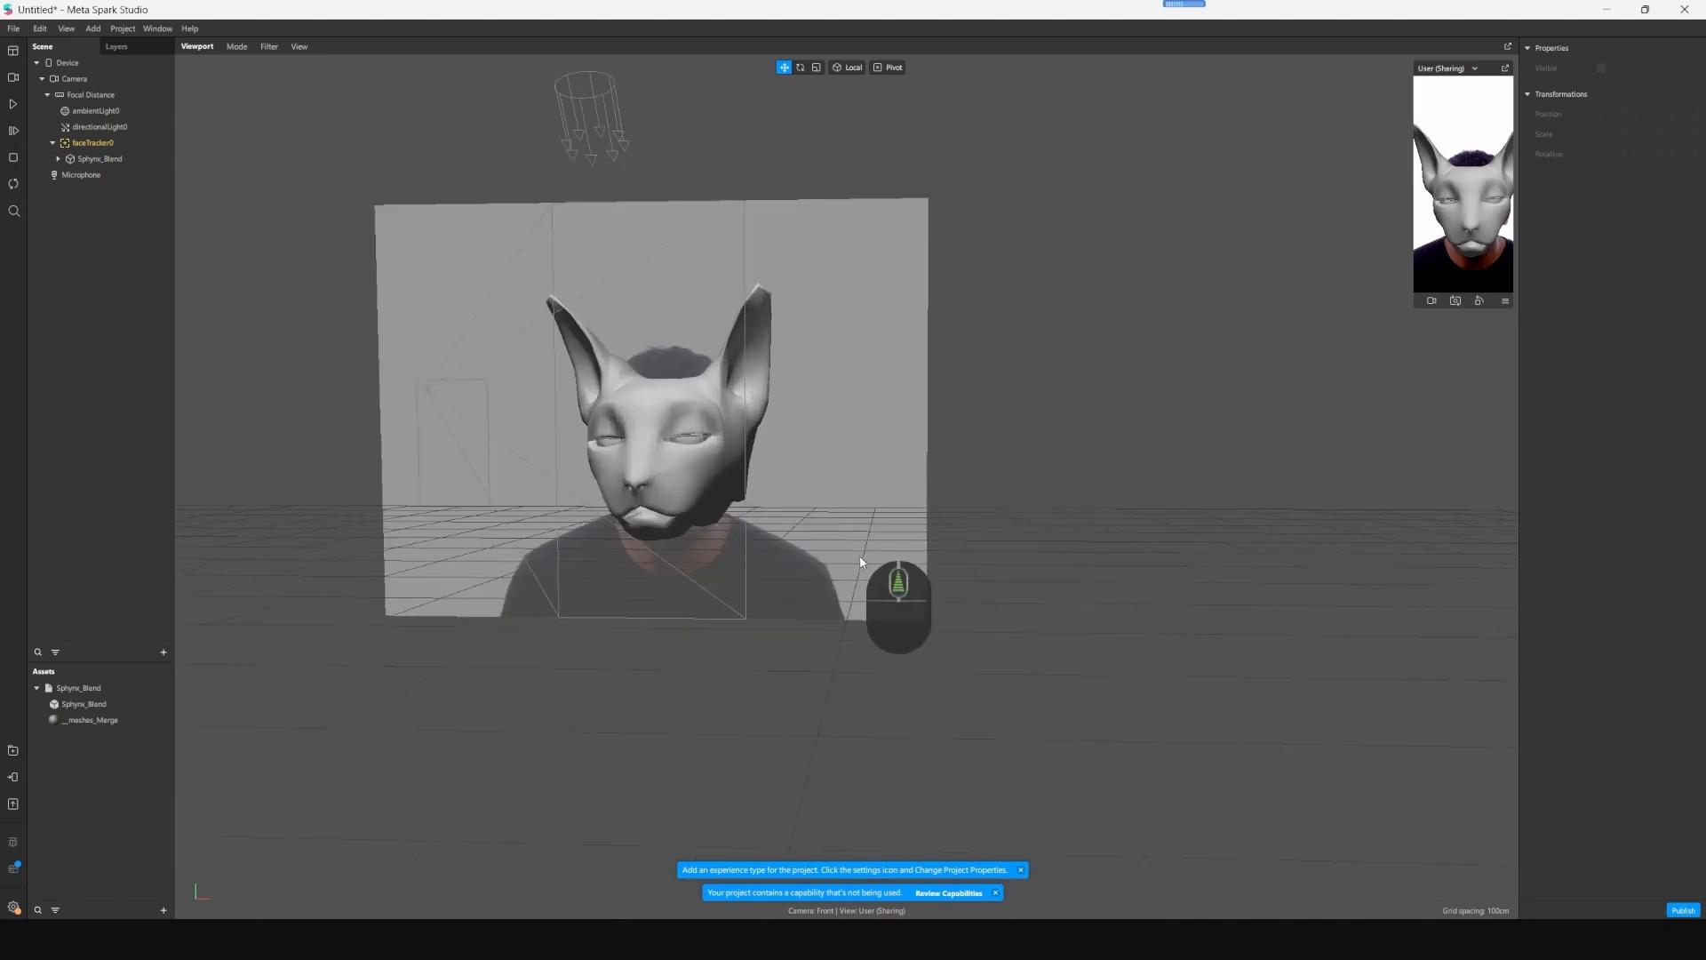
{"action": "middle_click_drag", "start_coordinate": [769, 609], "coordinate": [860, 610]}
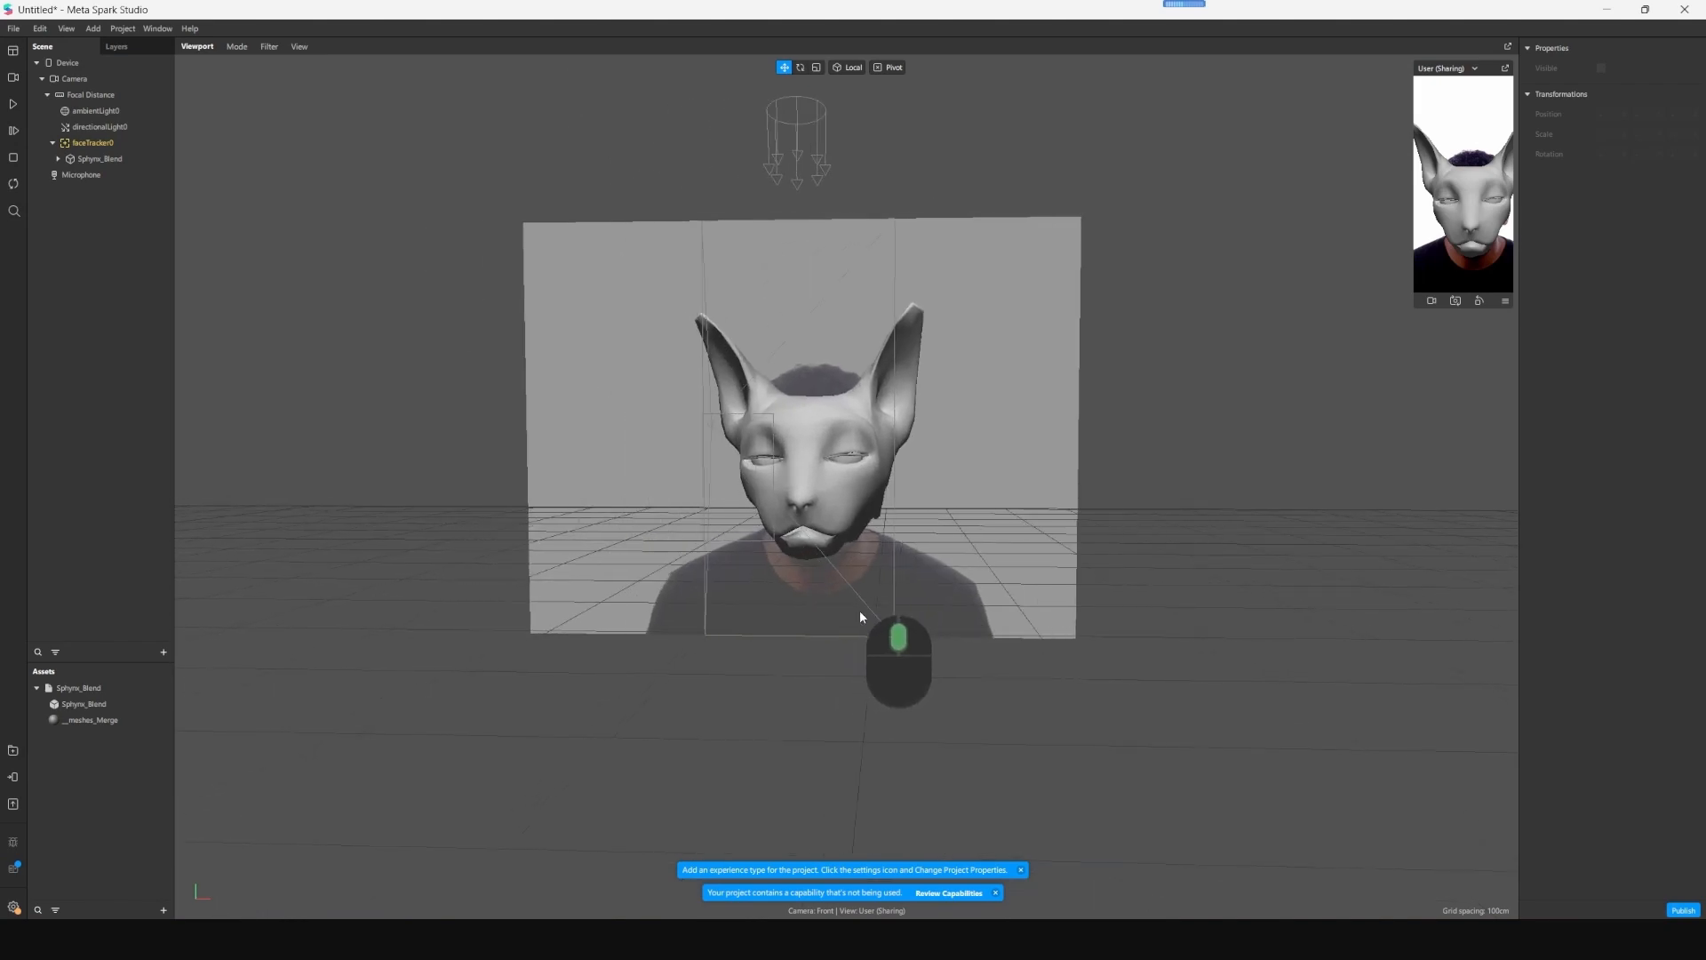
{"action": "left_click", "coordinate": [877, 504]}
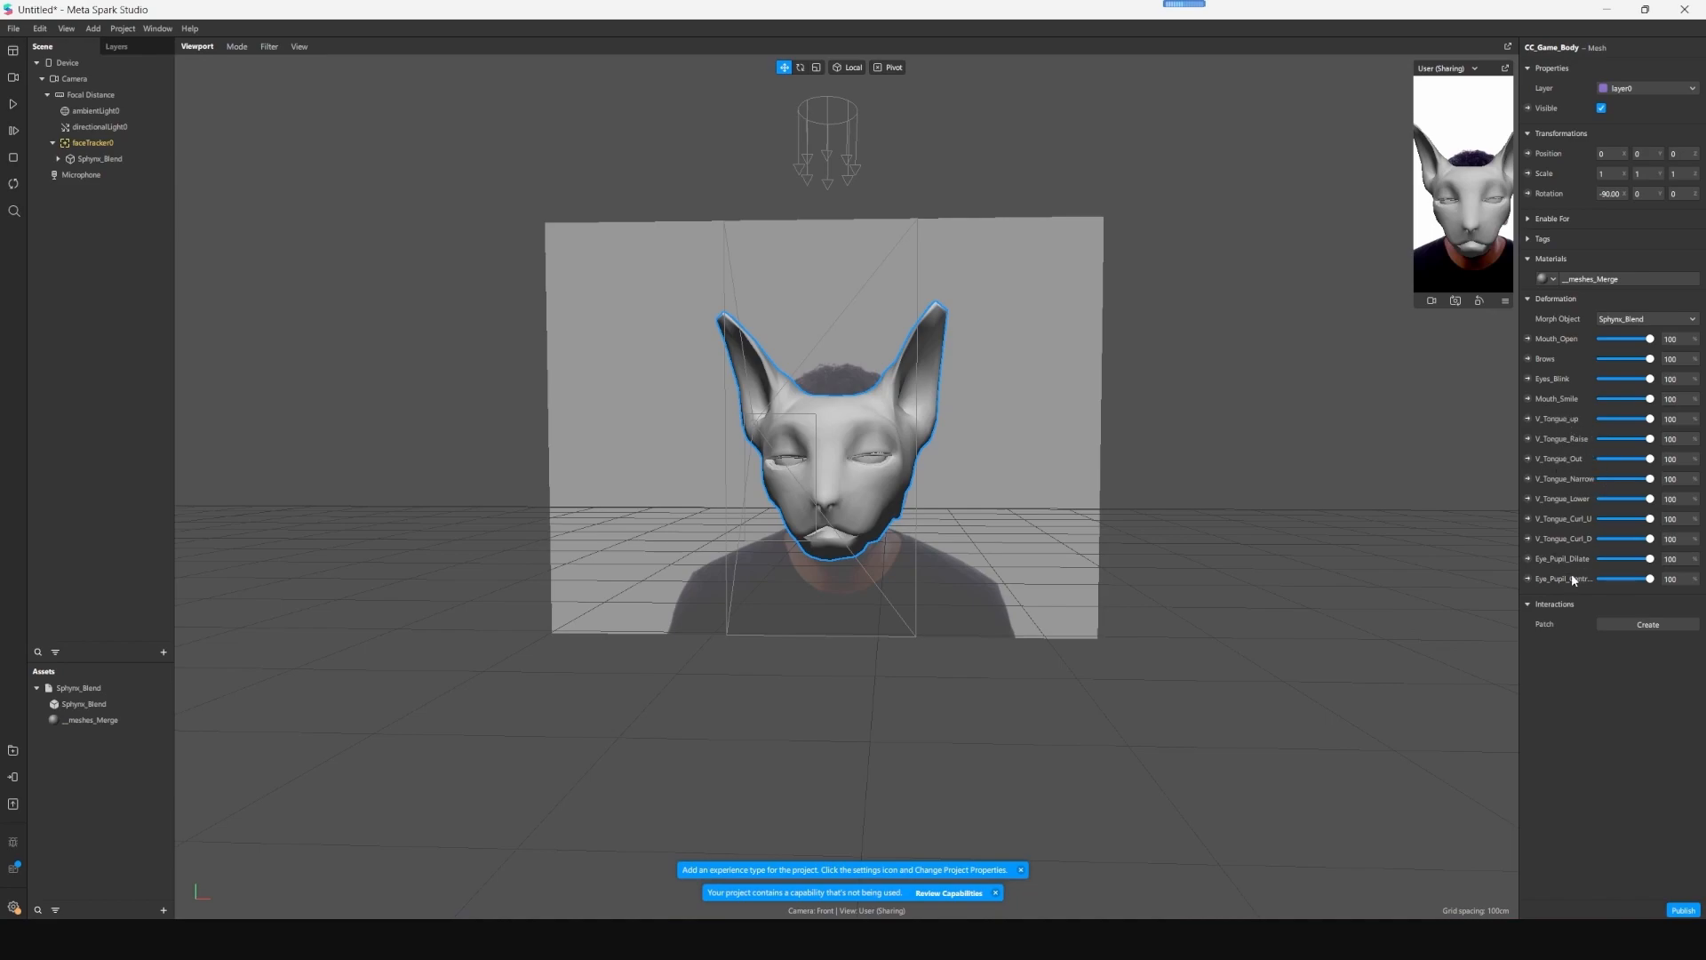
{"action": "left_click_drag", "start_coordinate": [1649, 340], "coordinate": [1453, 364]}
{"action": "left_click_drag", "start_coordinate": [1650, 379], "coordinate": [1508, 444]}
{"action": "left_click_drag", "start_coordinate": [1652, 401], "coordinate": [1493, 417]}
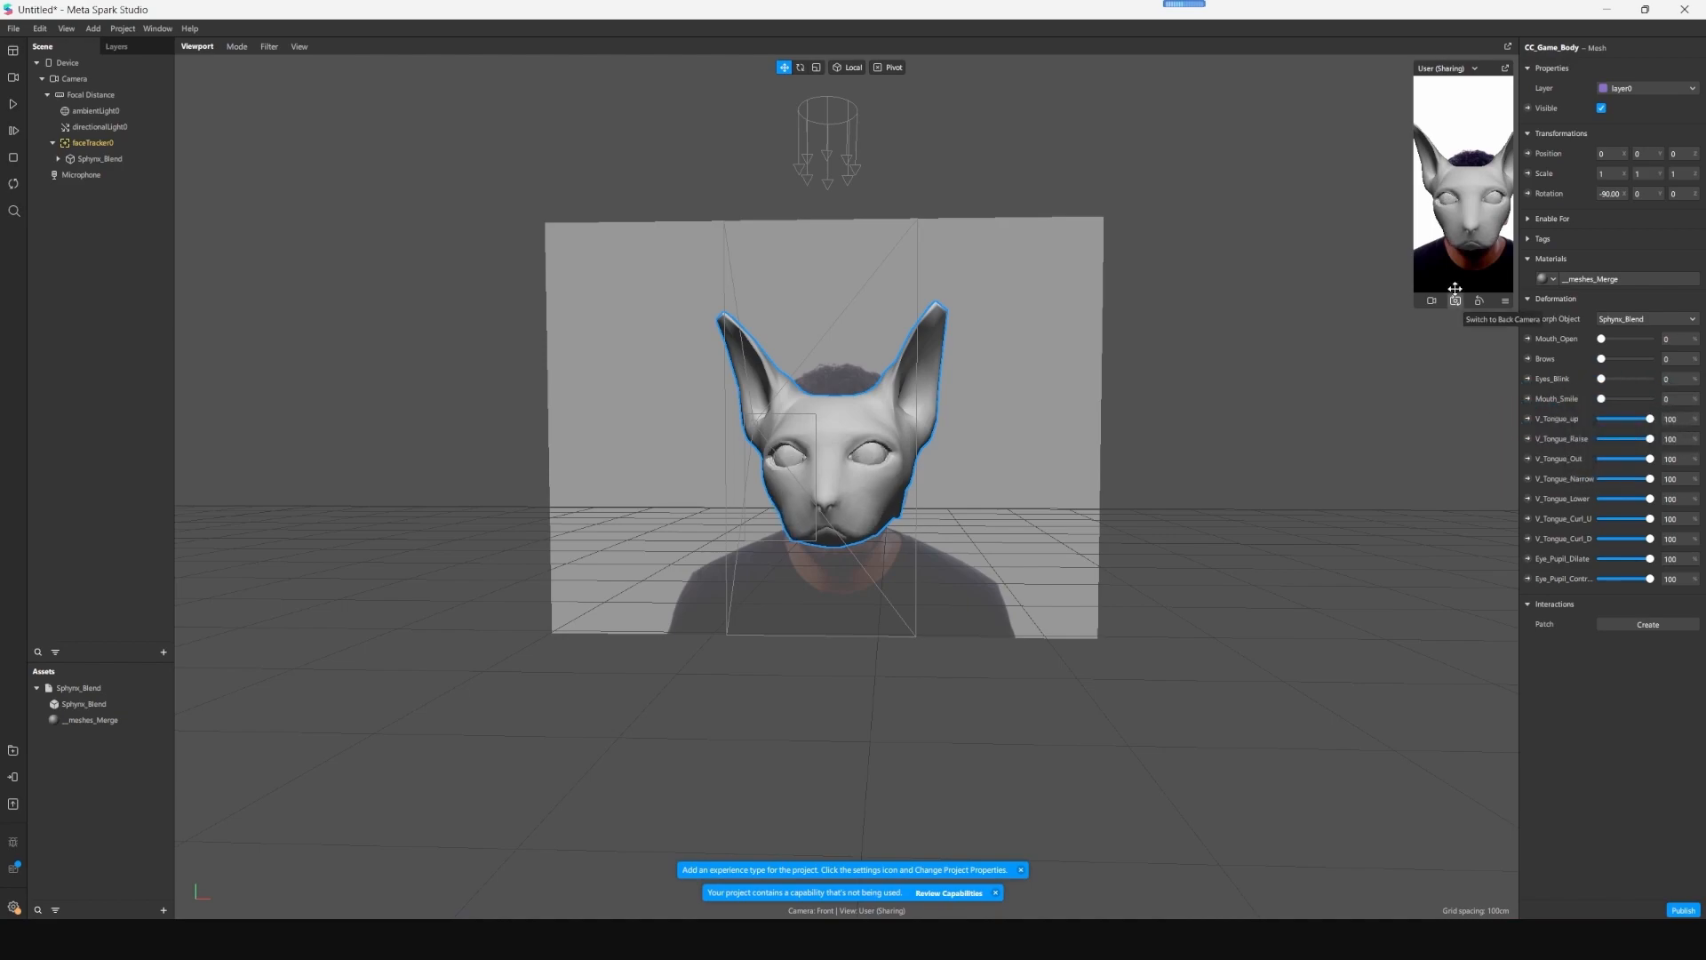
- Open the mesh's __meshes_Merge material and load a diffuse texture file from the computer
{"action": "left_click", "coordinate": [1542, 278]}
{"action": "left_click", "coordinate": [1609, 300]}
{"action": "left_click", "coordinate": [1618, 280]}
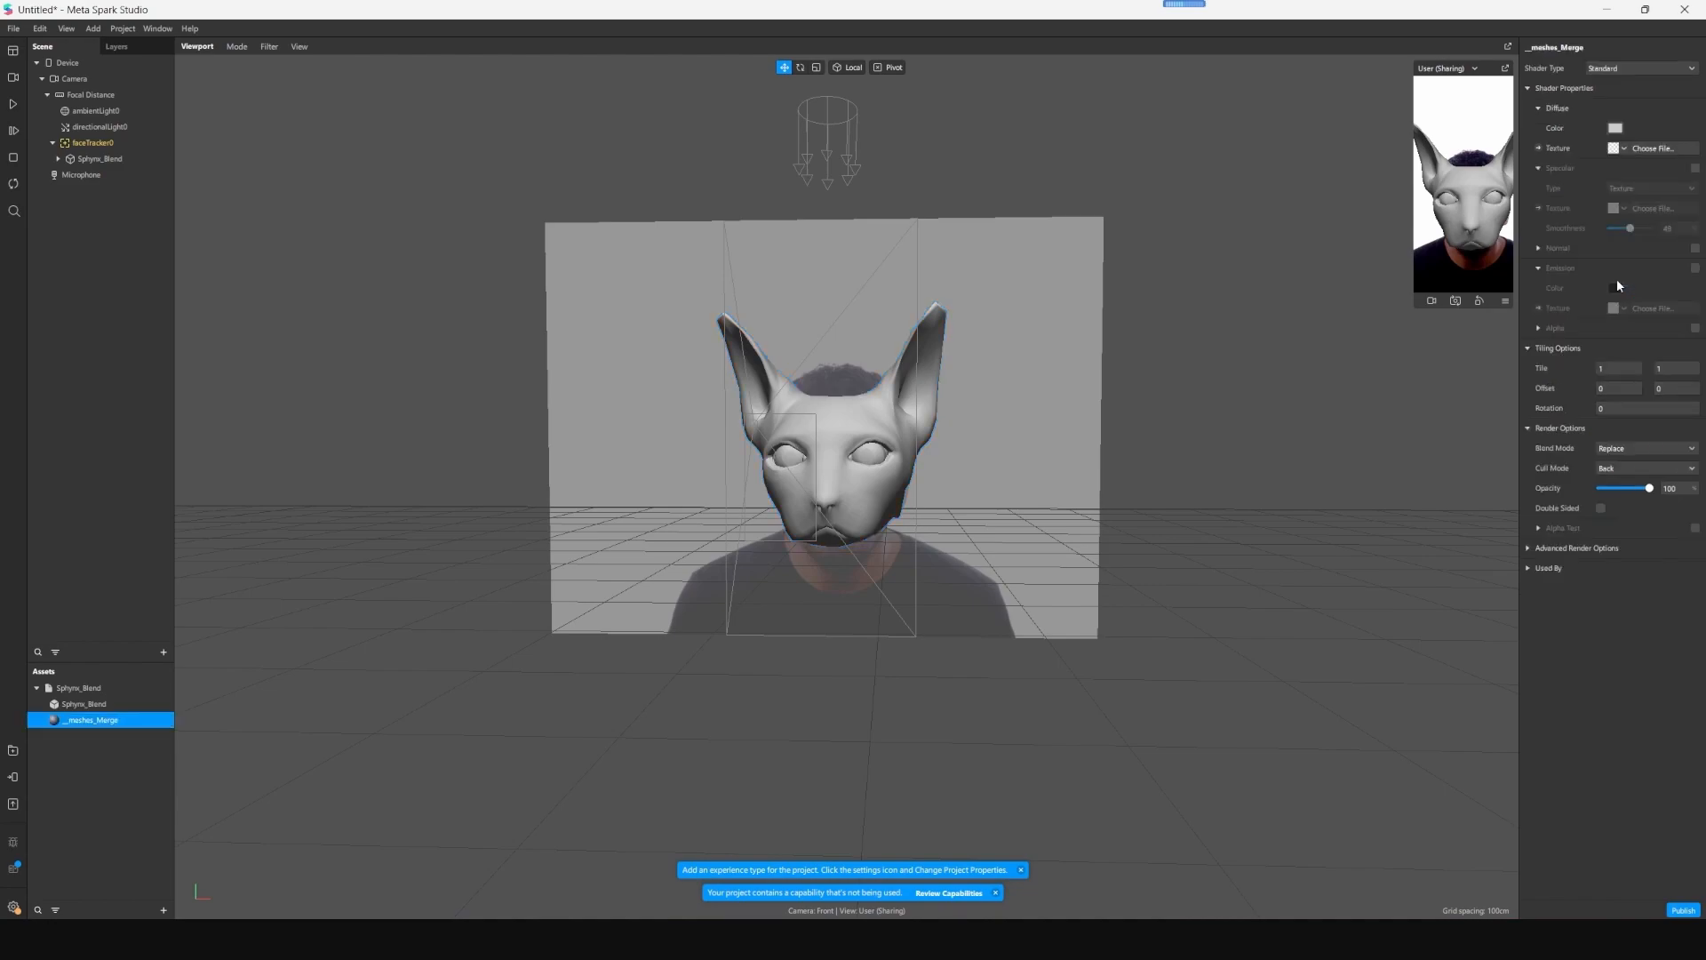
{"action": "left_click", "coordinate": [1644, 150]}
{"action": "double_click", "coordinate": [248, 152]}
{"action": "double_click", "coordinate": [206, 167]}
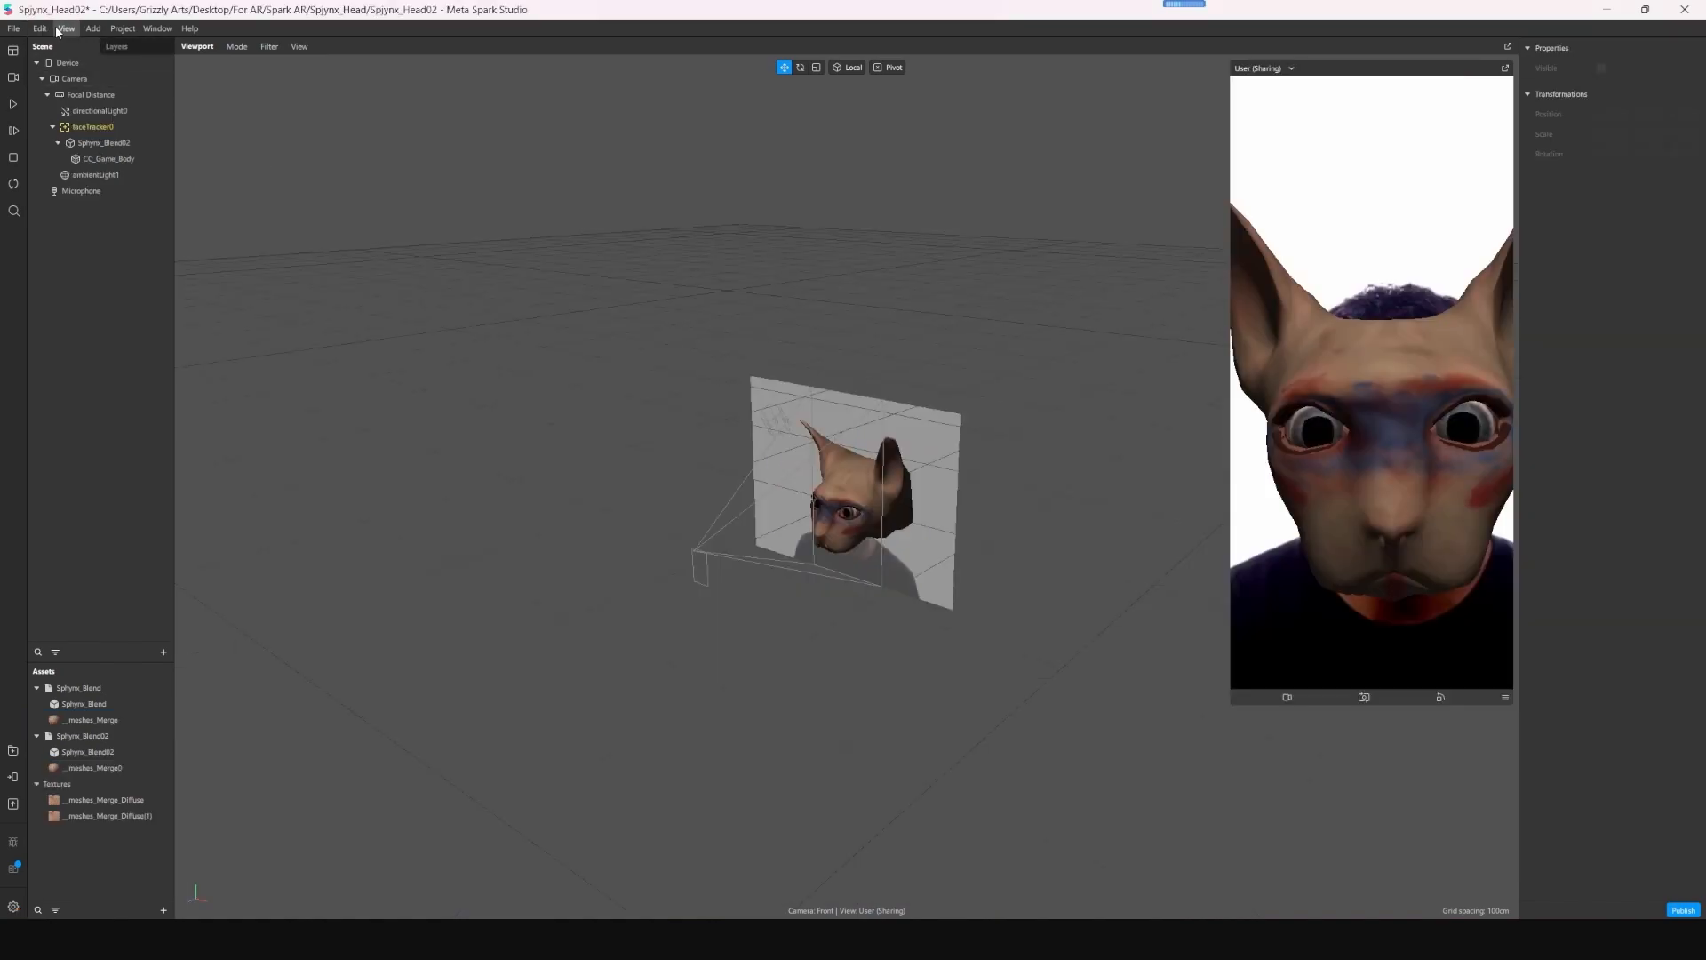
- Add another ambient light to the Spynx_Head02 scene and set its intensity to about 51
{"action": "left_click", "coordinate": [94, 28]}
{"action": "mouse_move", "coordinate": [161, 108]}
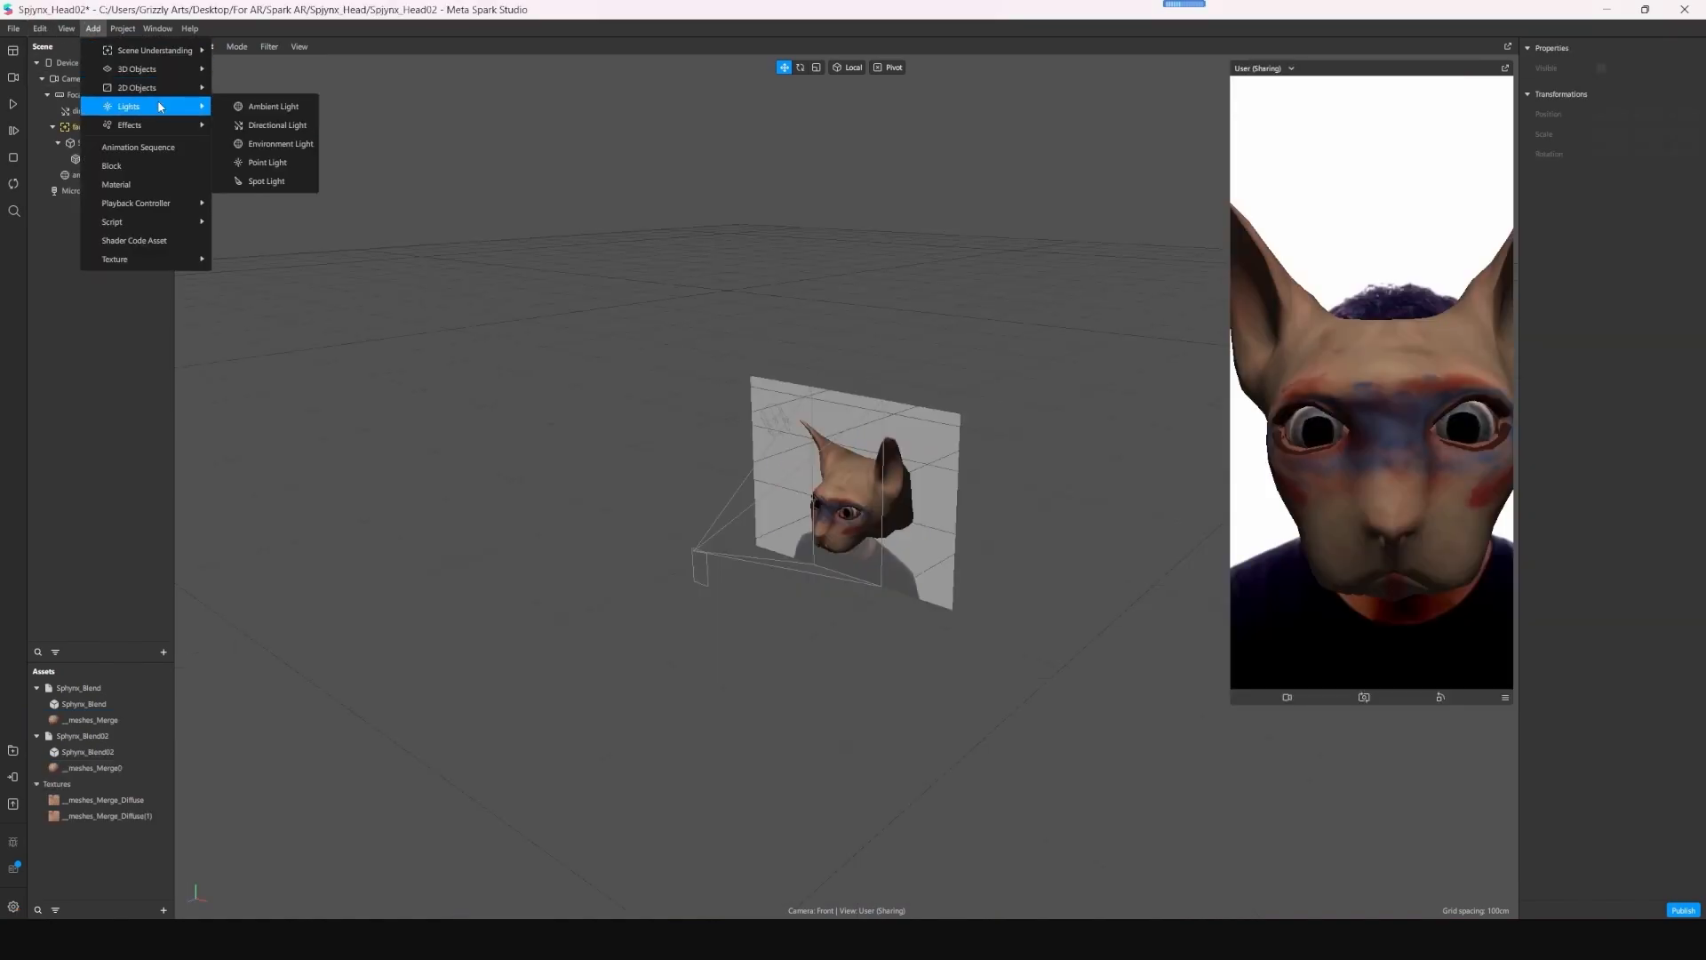
{"action": "left_click", "coordinate": [274, 107]}
{"action": "left_click_drag", "start_coordinate": [1610, 153], "coordinate": [1626, 152]}
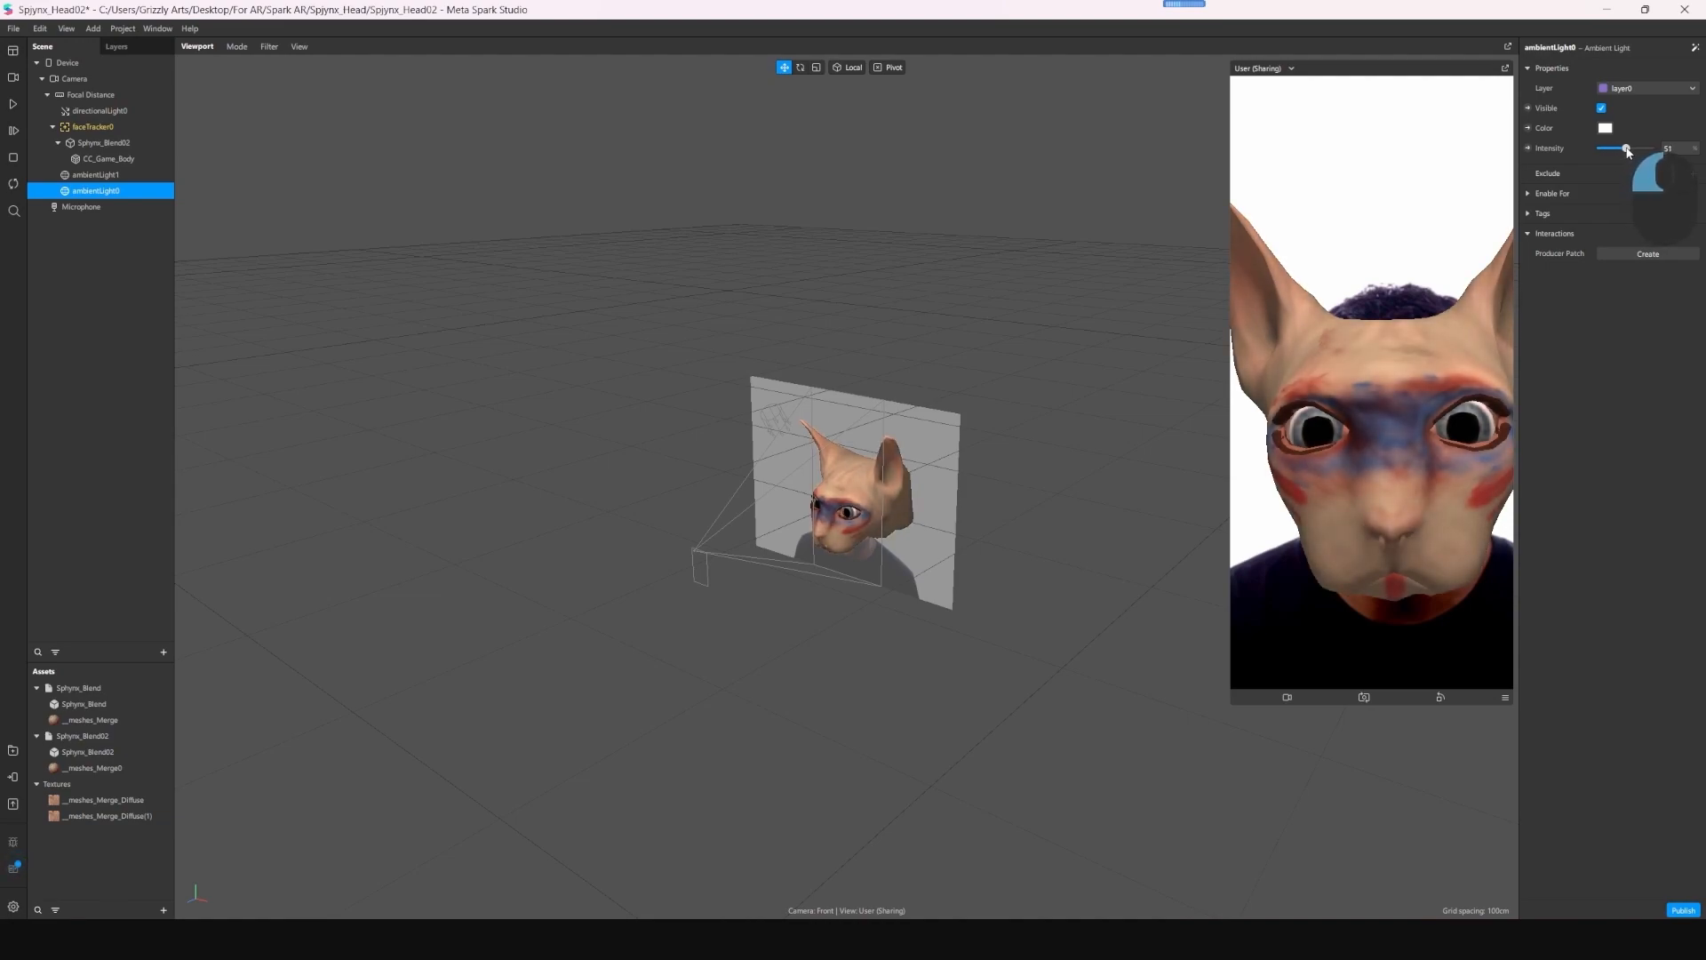
- Create a patch for the face tracker and arrange the resulting patches to leave free space beside them in the Patch Editor
{"action": "left_click", "coordinate": [113, 159]}
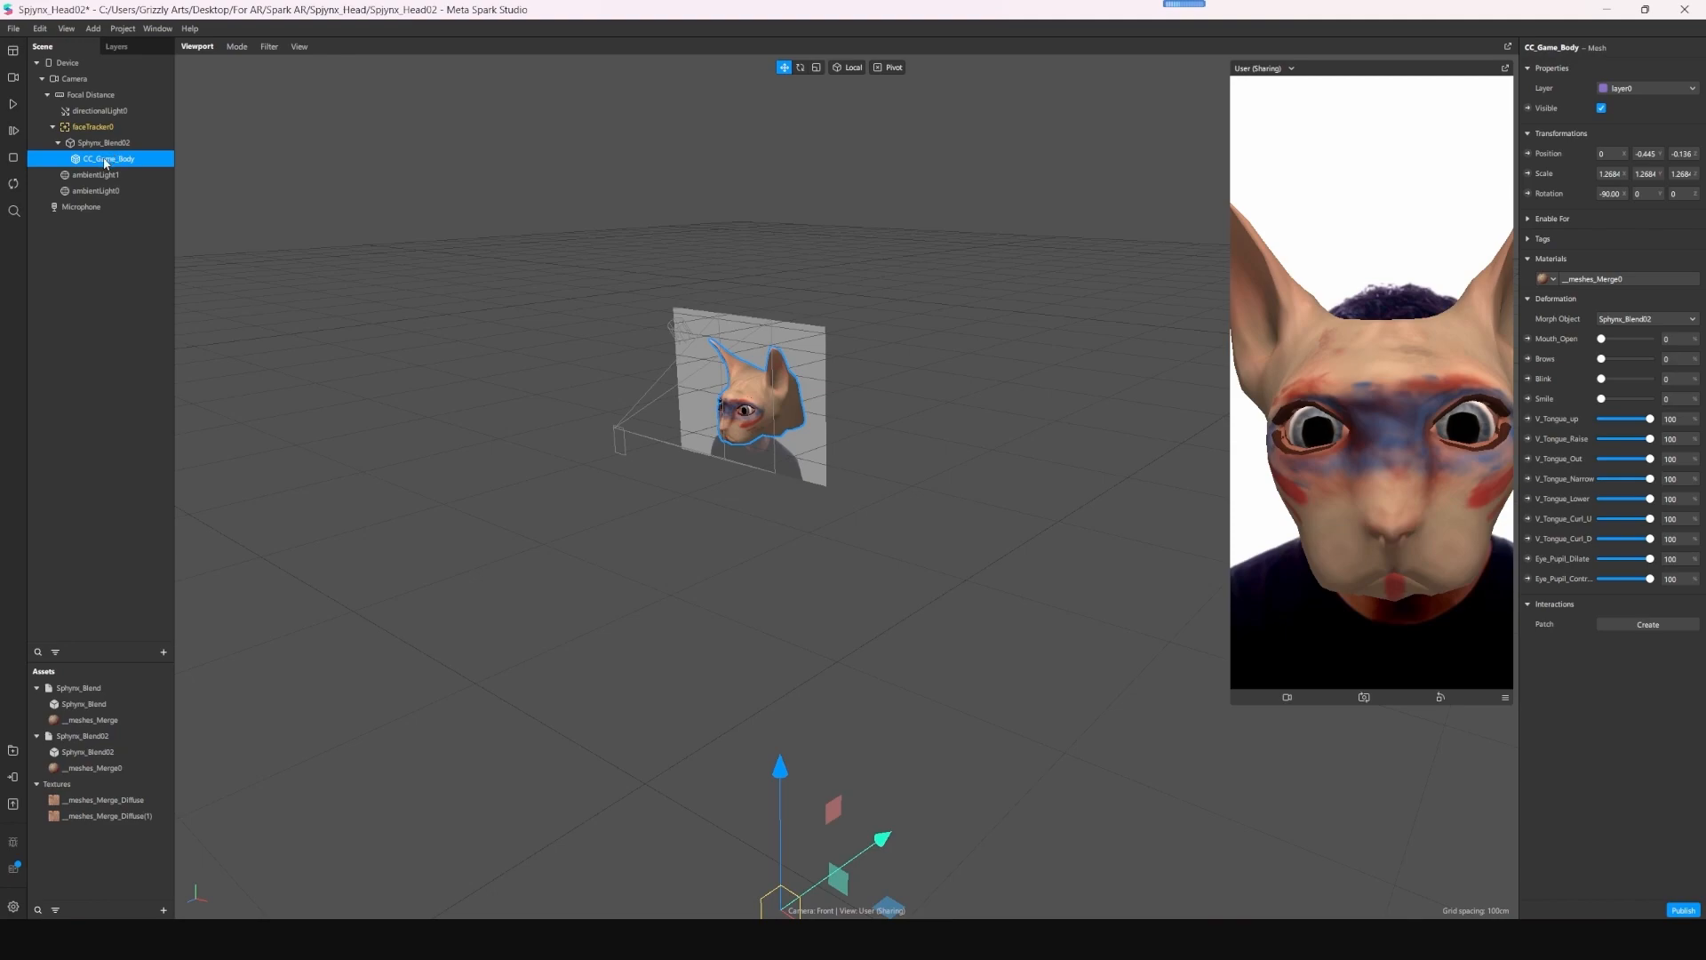
{"action": "left_click", "coordinate": [107, 129]}
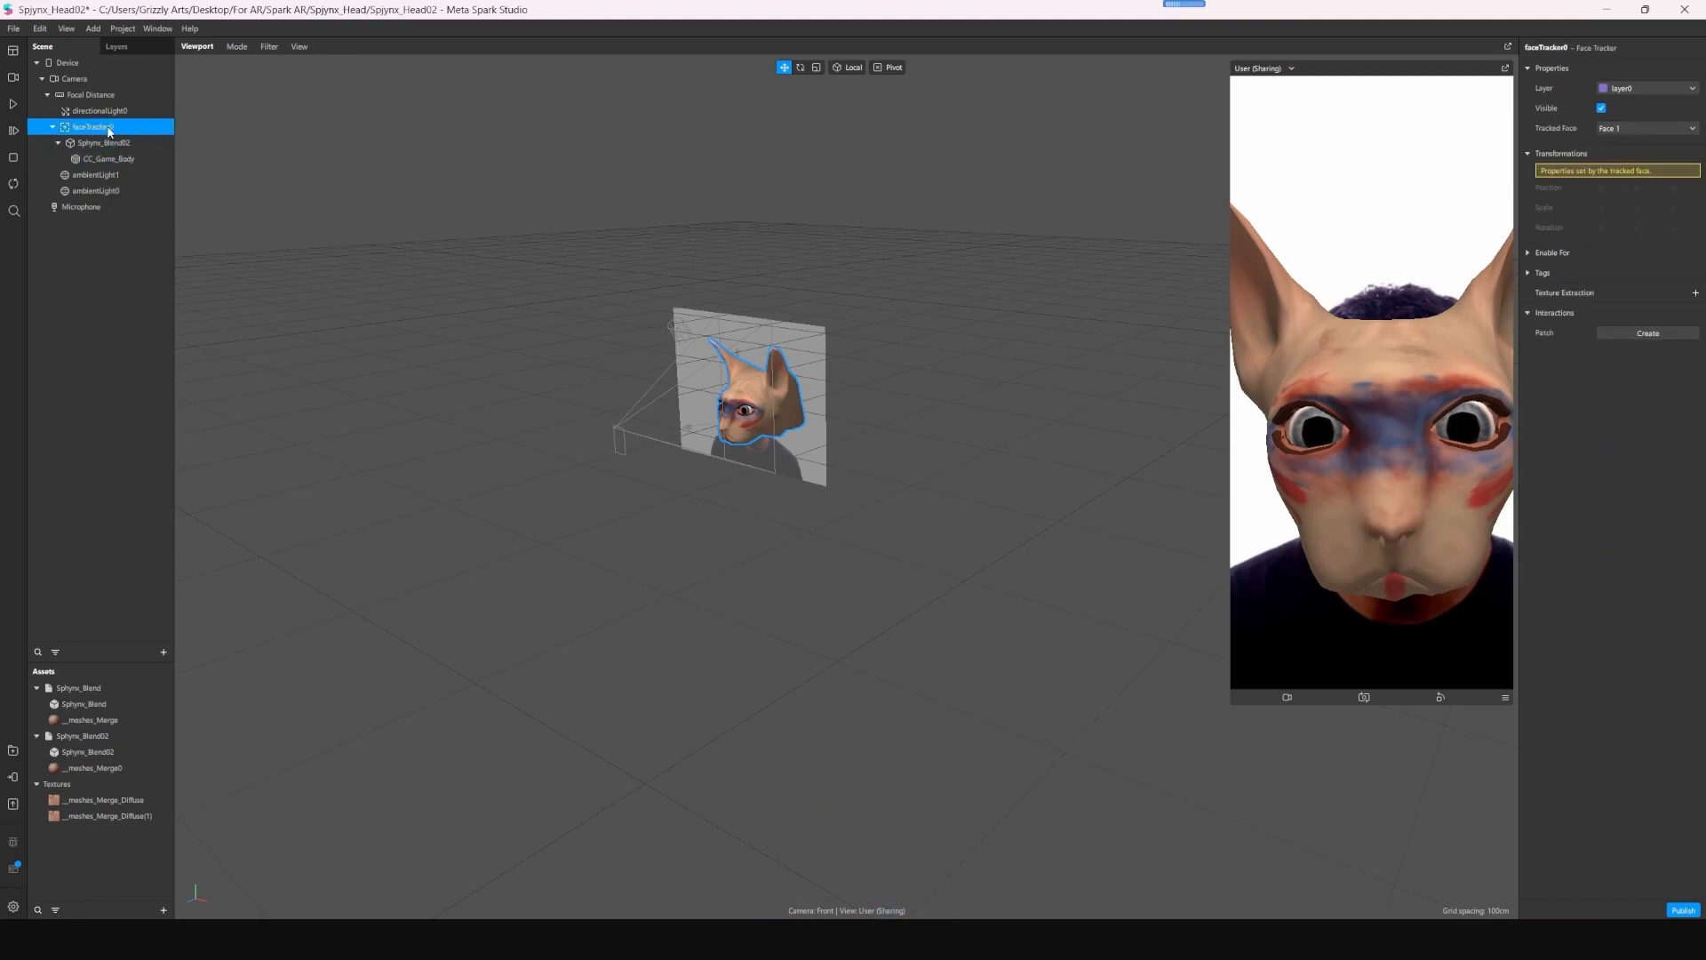
{"action": "right_click", "coordinate": [105, 132]}
{"action": "left_click", "coordinate": [142, 273]}
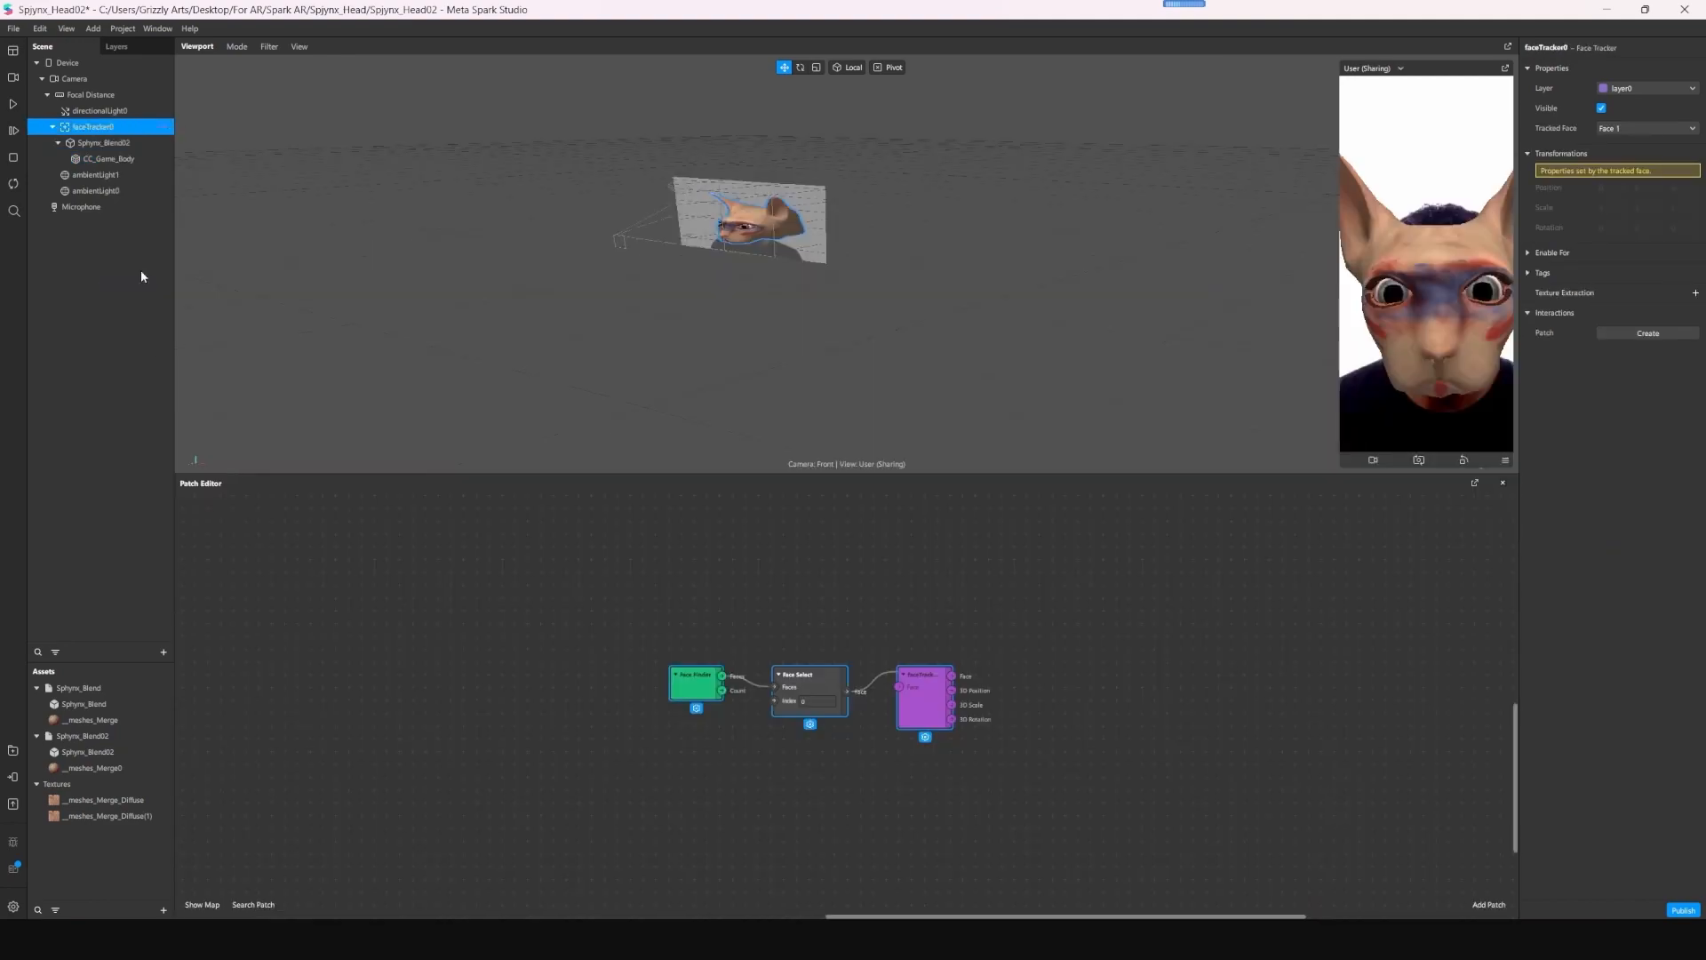
{"action": "left_click_drag", "start_coordinate": [928, 698], "coordinate": [601, 606]}
{"action": "left_click", "coordinate": [838, 642]}
{"action": "scroll", "coordinate": [627, 613], "scroll_direction": "up", "scroll_amount": 3}
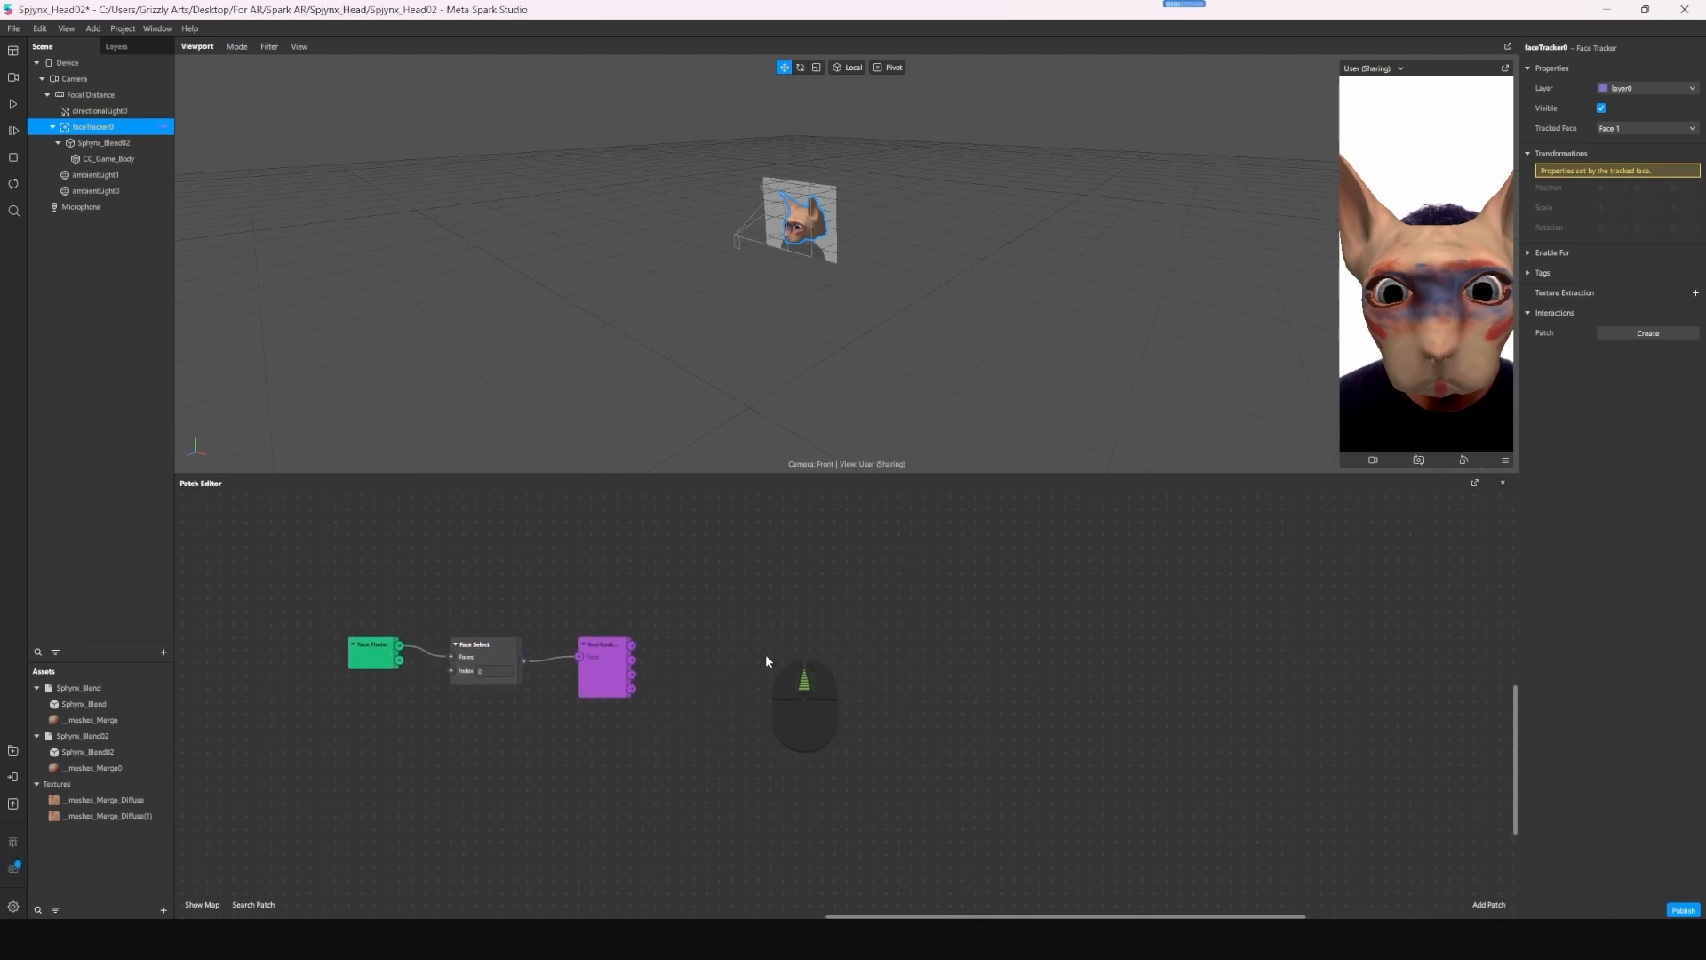
{"action": "middle_click_drag", "start_coordinate": [500, 590], "coordinate": [691, 590]}
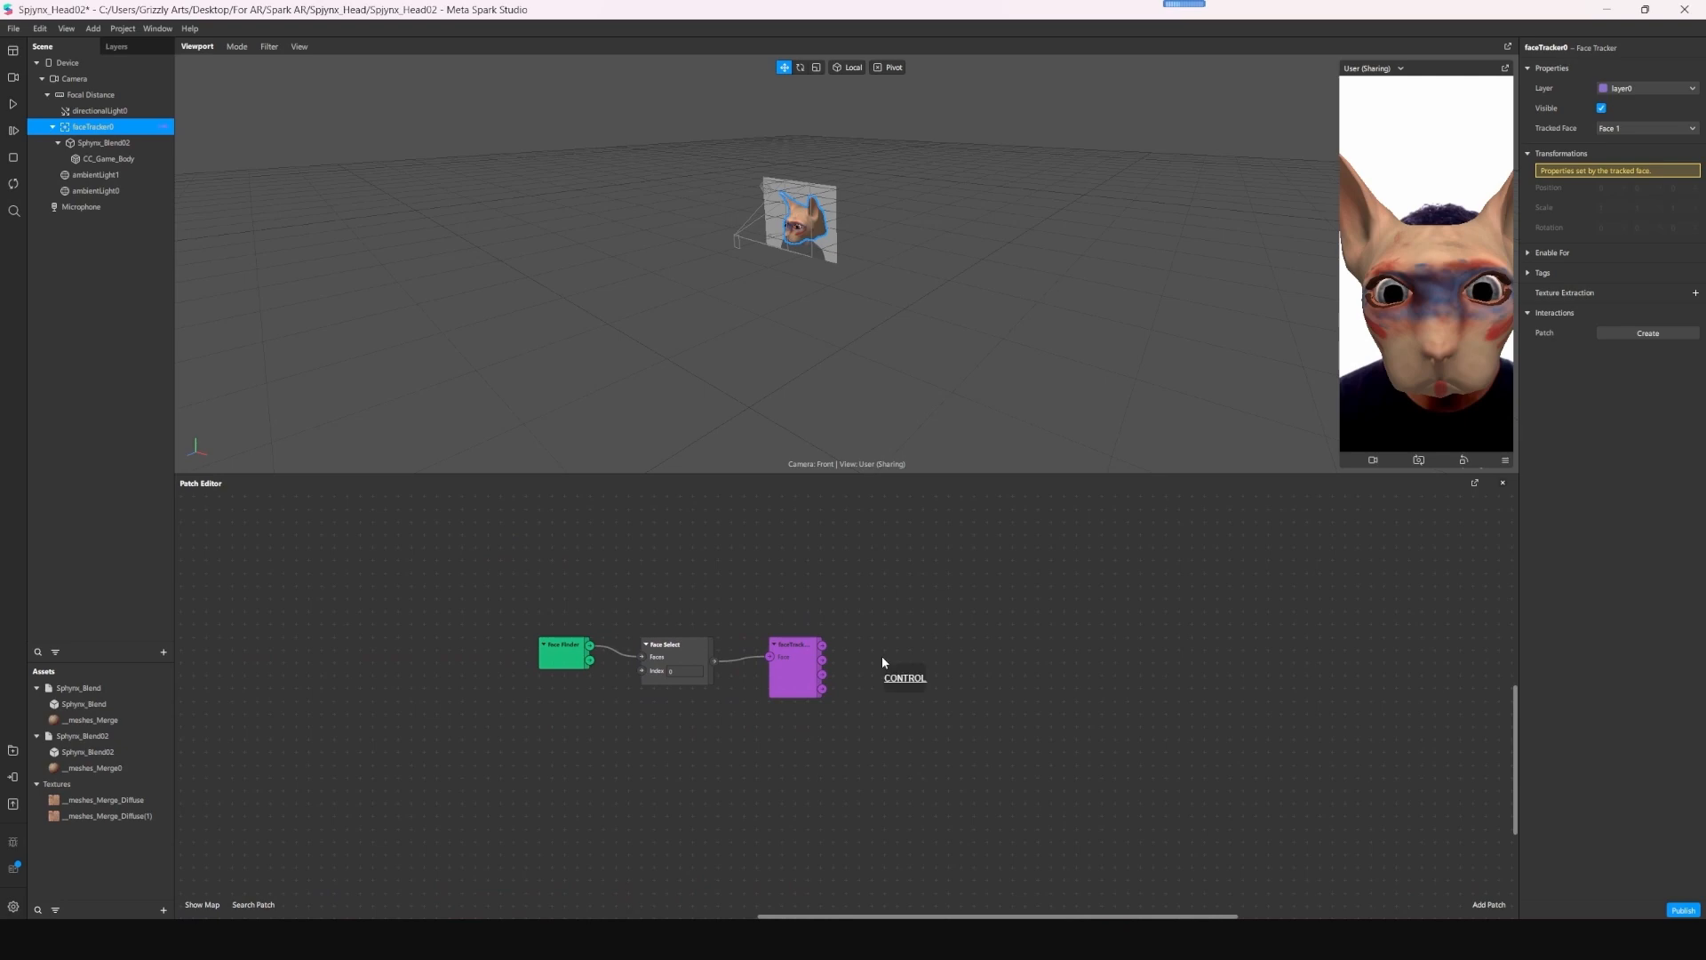
{"action": "scroll", "coordinate": [882, 662], "scroll_direction": "up", "scroll_amount": 3, "text": "ctrl"}
{"action": "scroll", "coordinate": [883, 662], "scroll_direction": "down", "scroll_amount": 2, "text": "ctrl"}
{"action": "scroll", "coordinate": [882, 659], "scroll_direction": "up", "scroll_amount": 3, "text": "ctrl"}
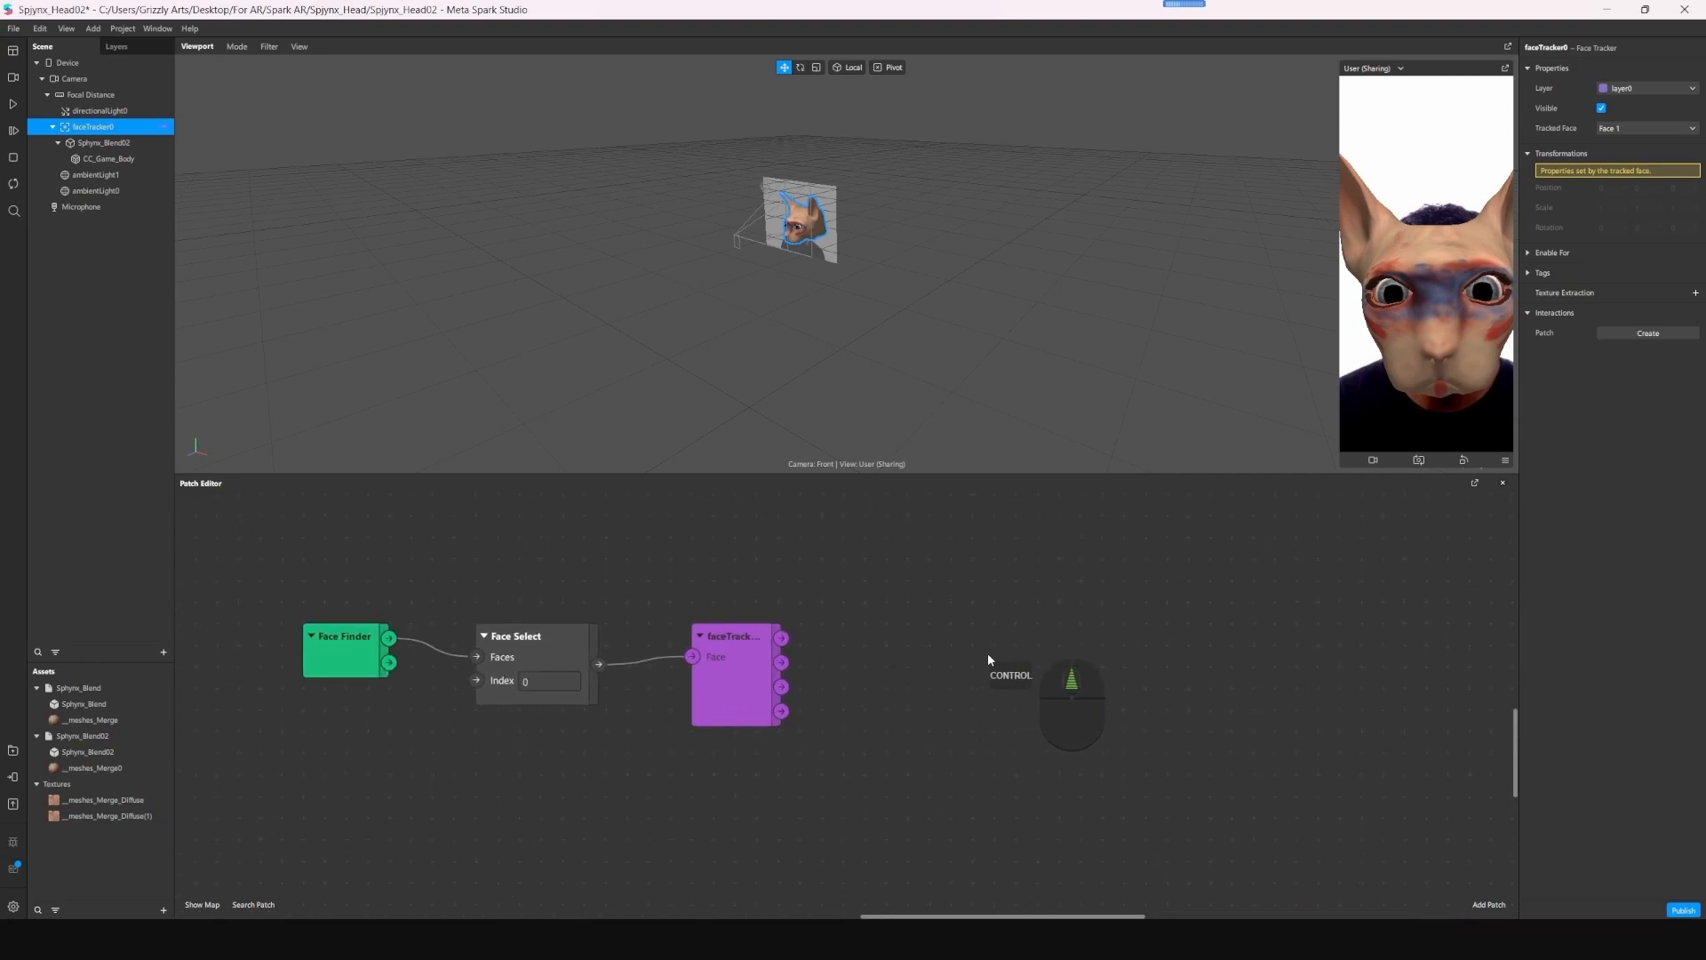
{"action": "middle_click_drag", "start_coordinate": [832, 609], "coordinate": [886, 612]}
{"action": "left_click_drag", "start_coordinate": [828, 633], "coordinate": [1013, 575]}
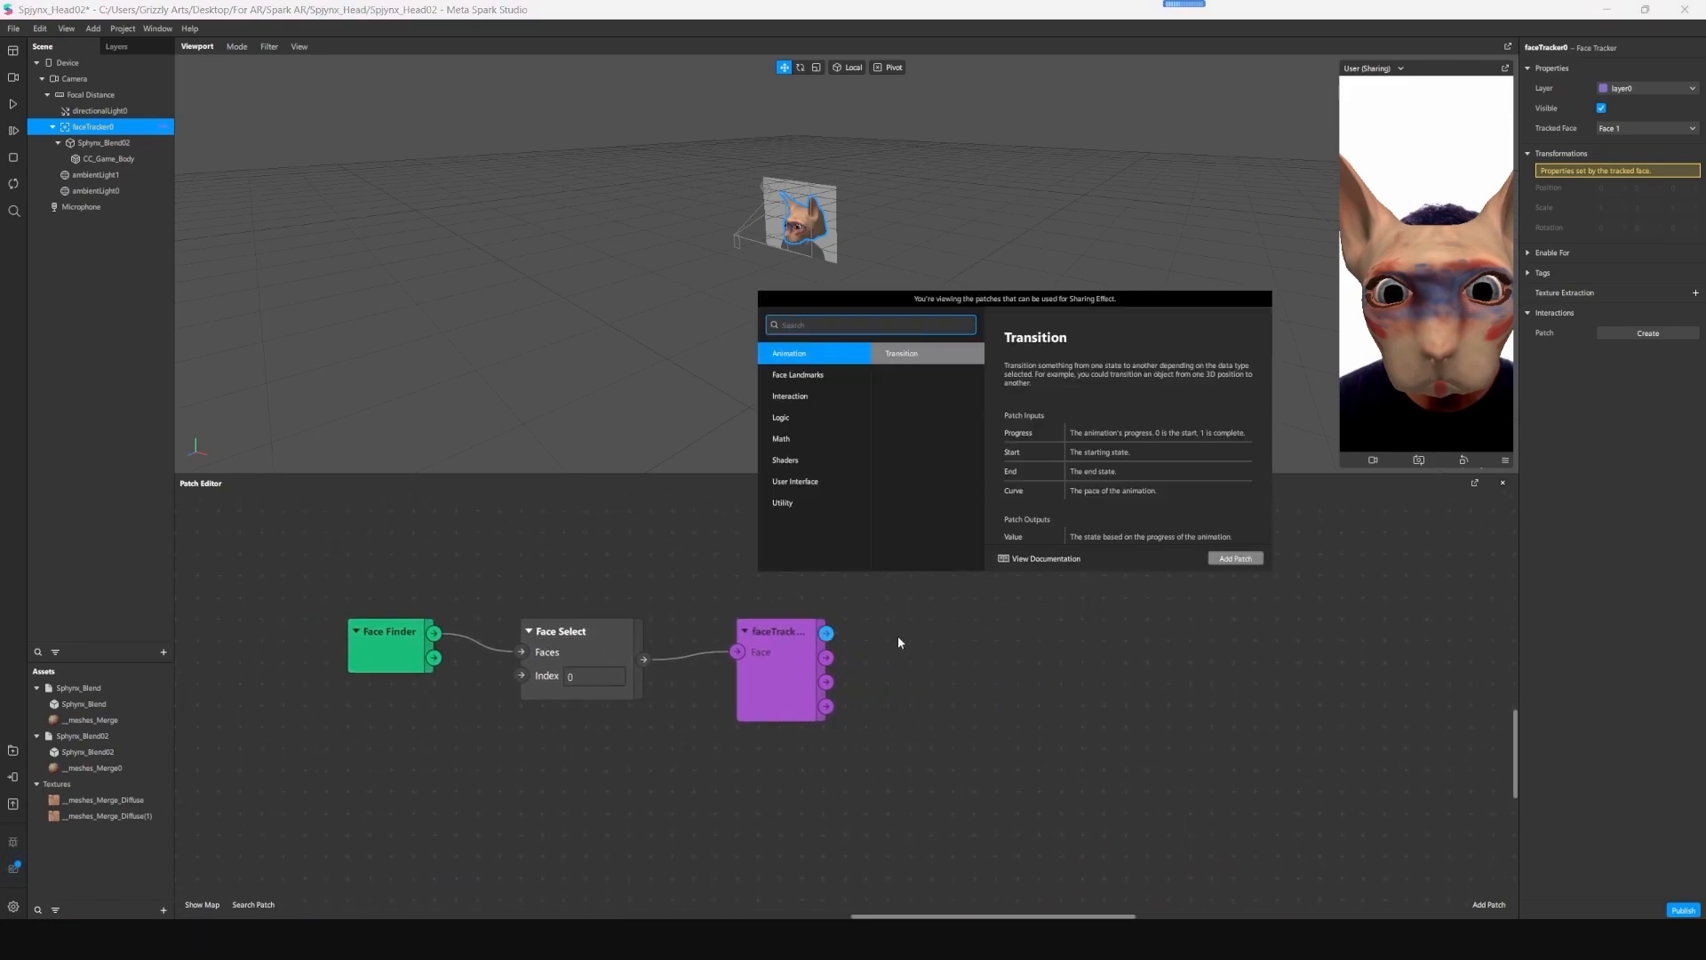
{"action": "left_click", "coordinate": [1189, 634]}
{"action": "right_click", "coordinate": [853, 629]}
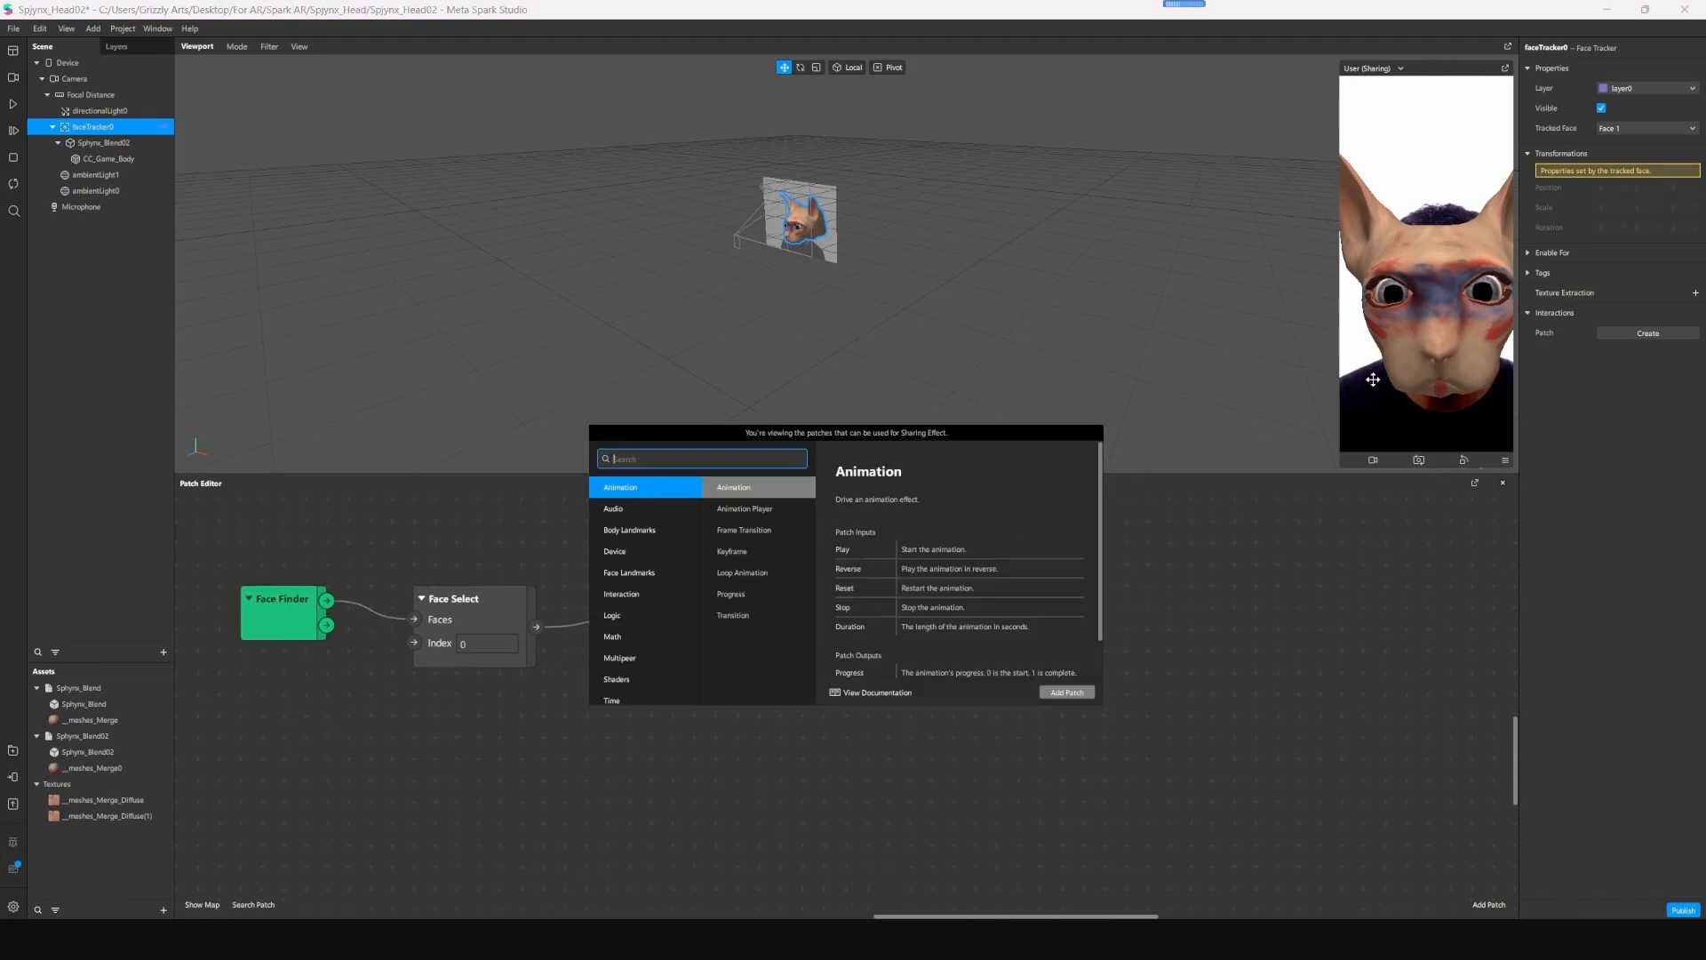
- With the CC_Game_Body mesh selected, add a Mouth Open patch and connect the face tracker patch's Face output to it
{"action": "left_click", "coordinate": [118, 161]}
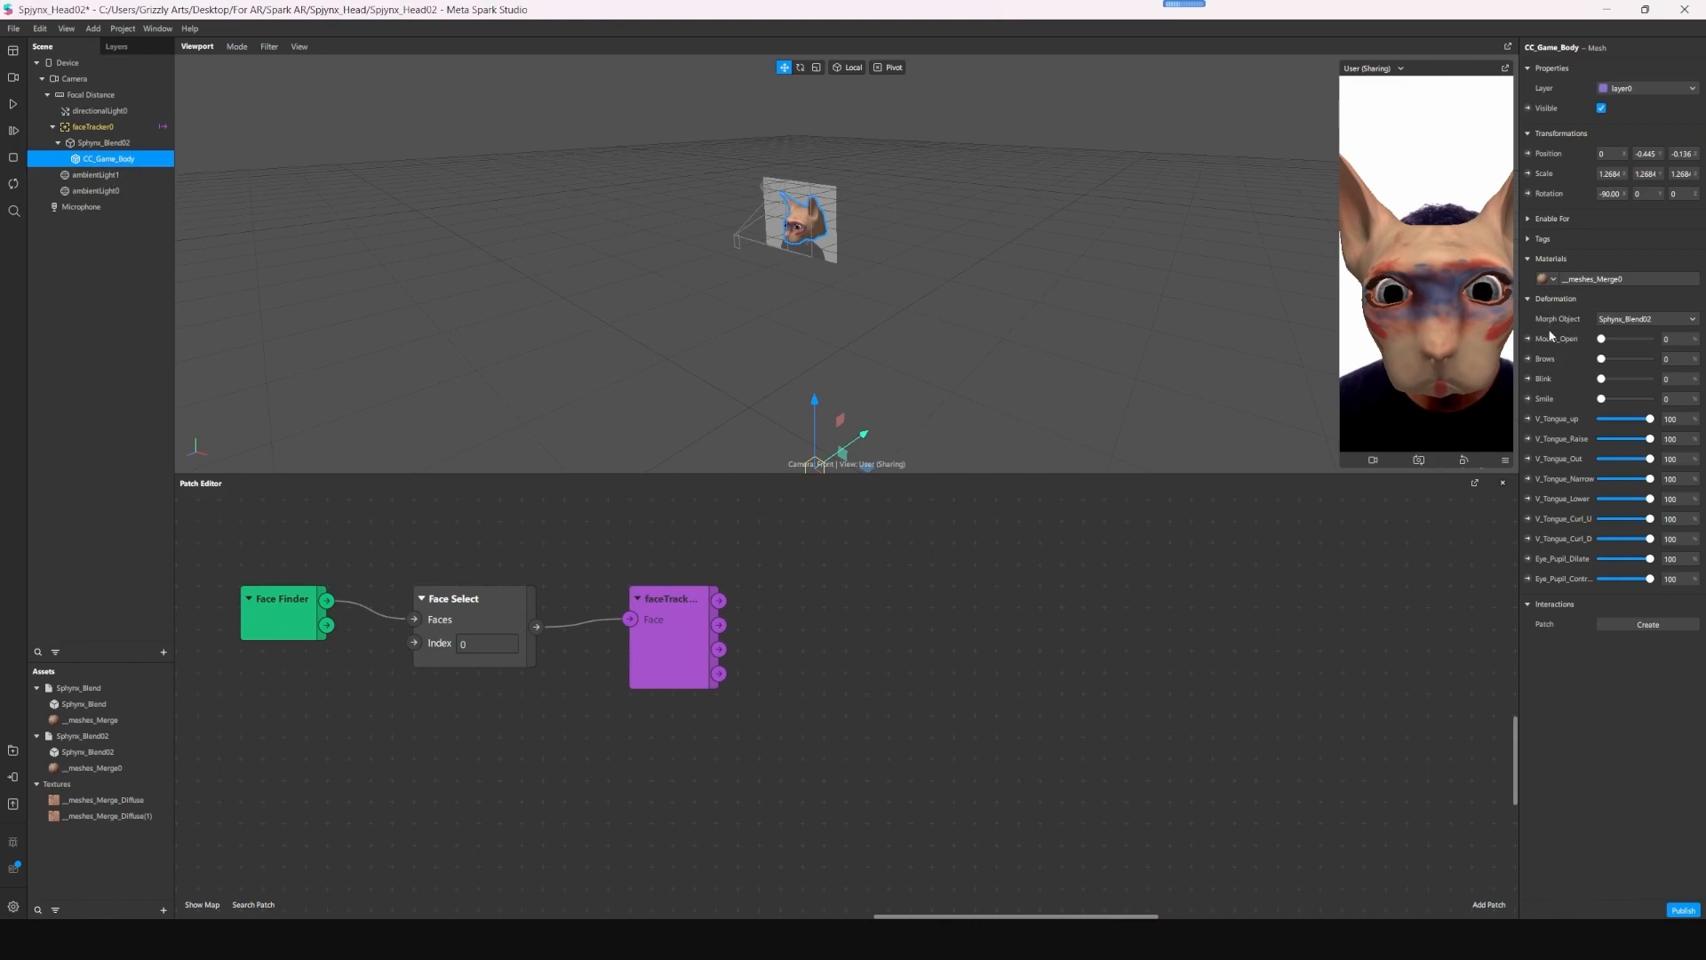
{"action": "right_click", "coordinate": [833, 645]}
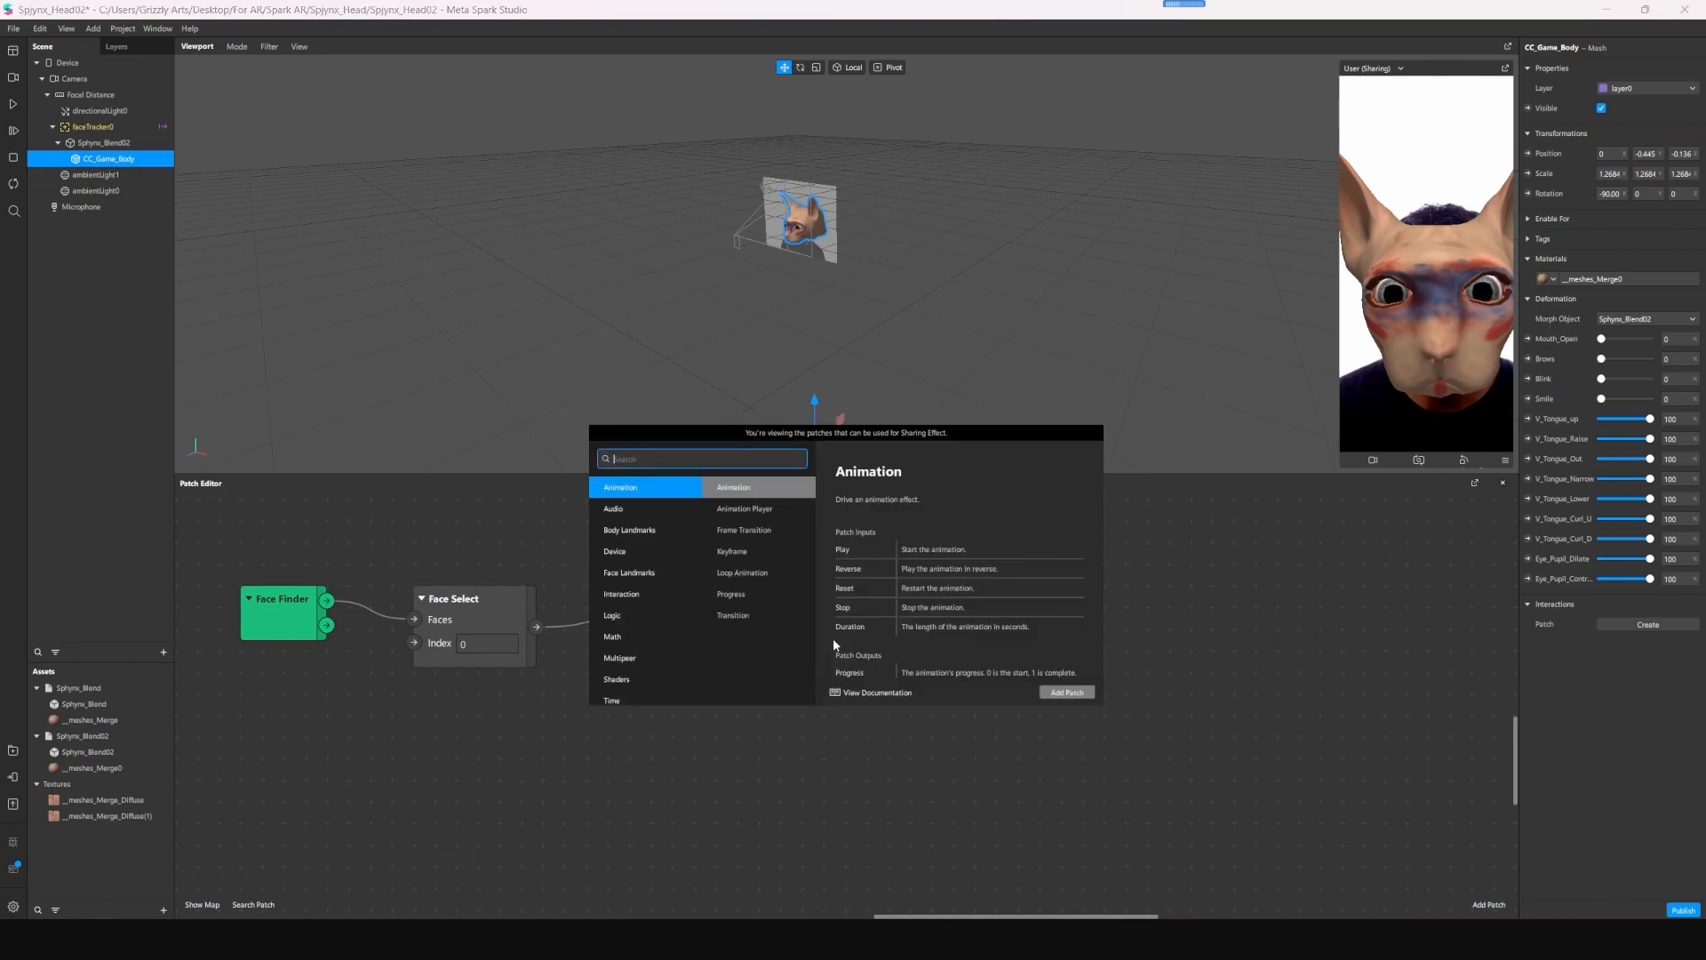
{"action": "type", "text": "mout"}
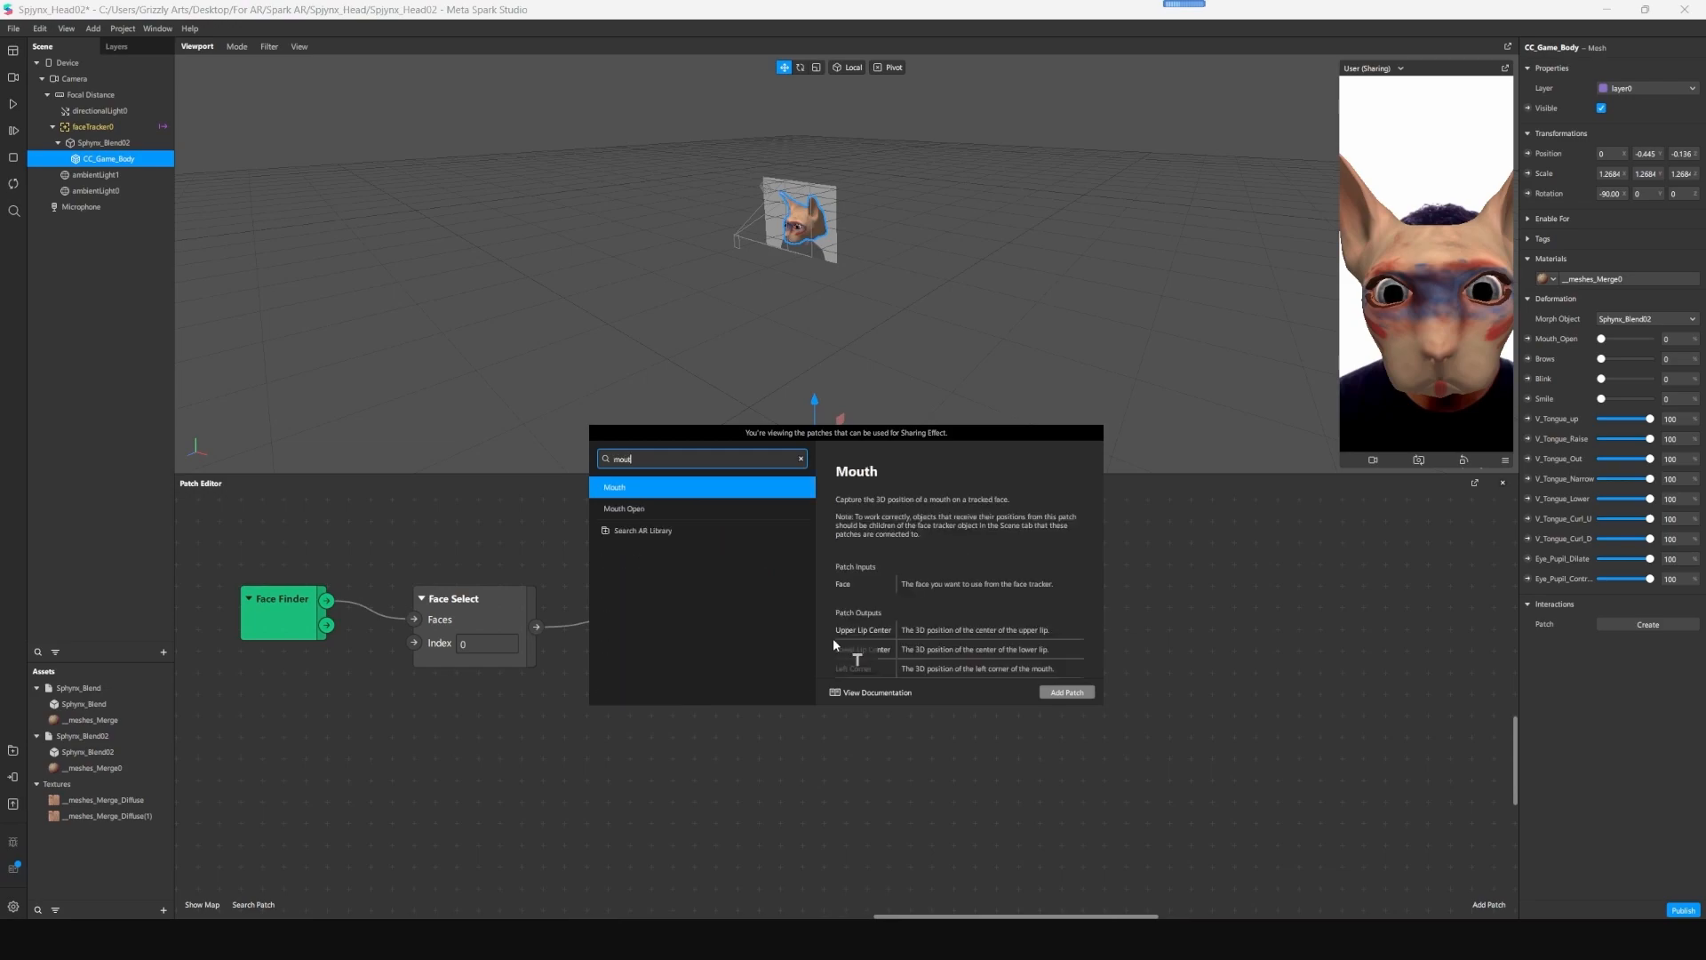
{"action": "type", "text": "h"}
{"action": "key", "text": "Down"}
{"action": "key", "text": "Return"}
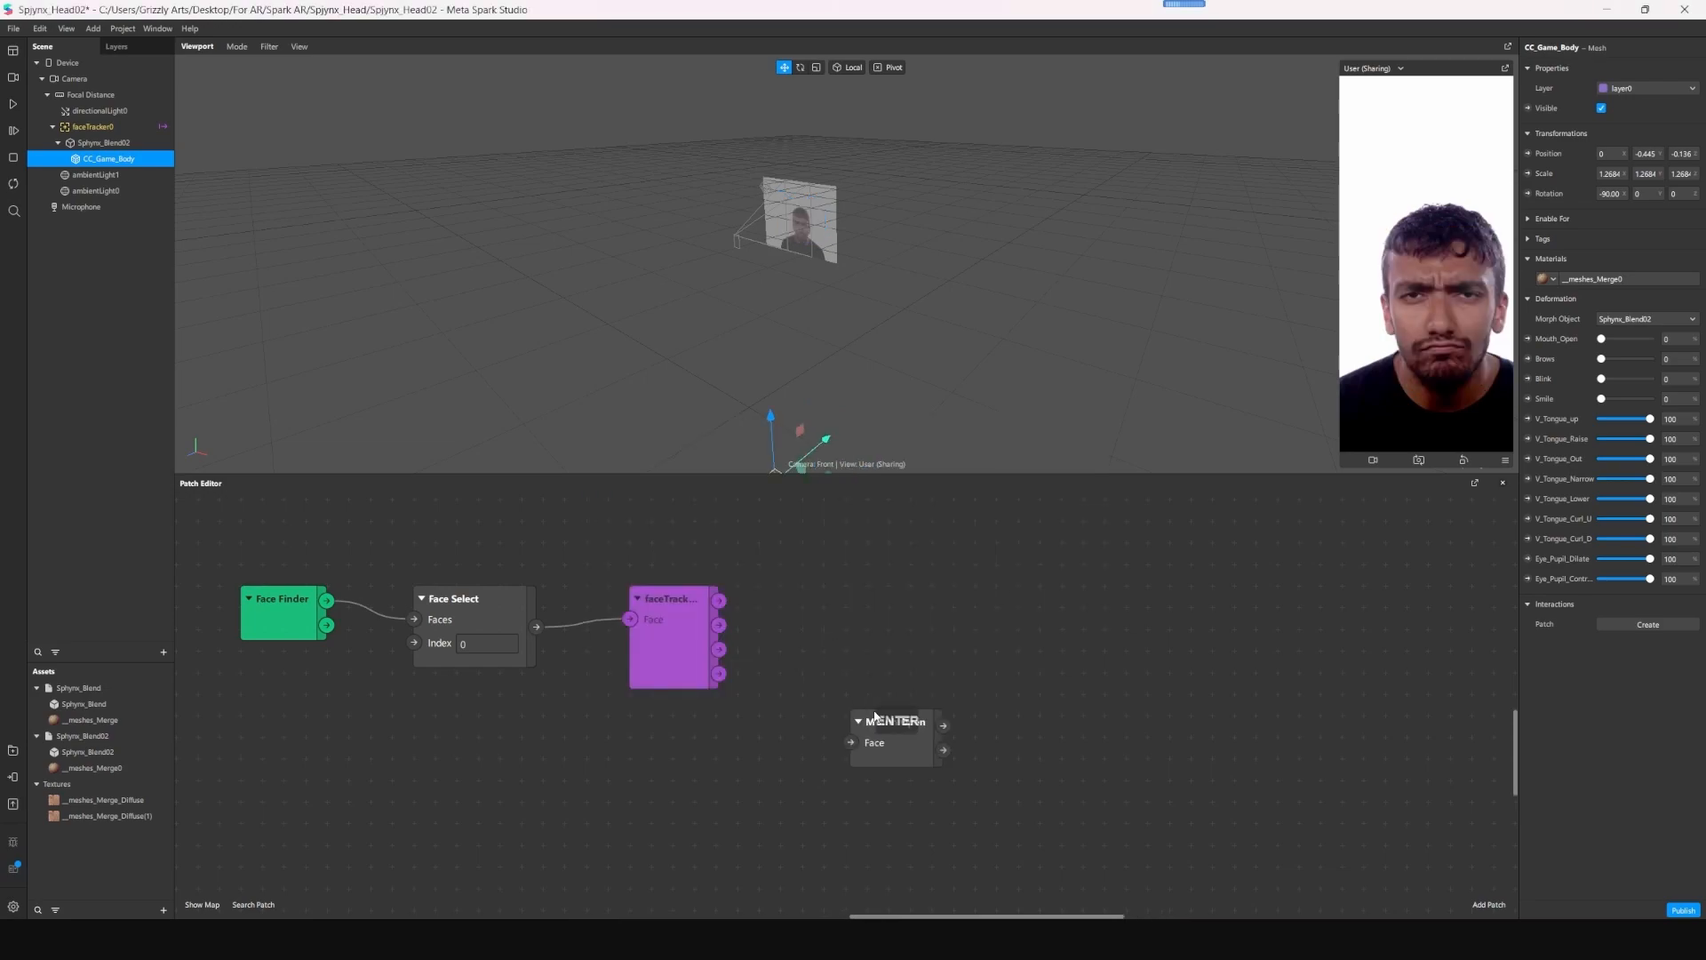
{"action": "left_click_drag", "start_coordinate": [906, 732], "coordinate": [922, 586]}
{"action": "left_click_drag", "start_coordinate": [719, 600], "coordinate": [868, 597]}
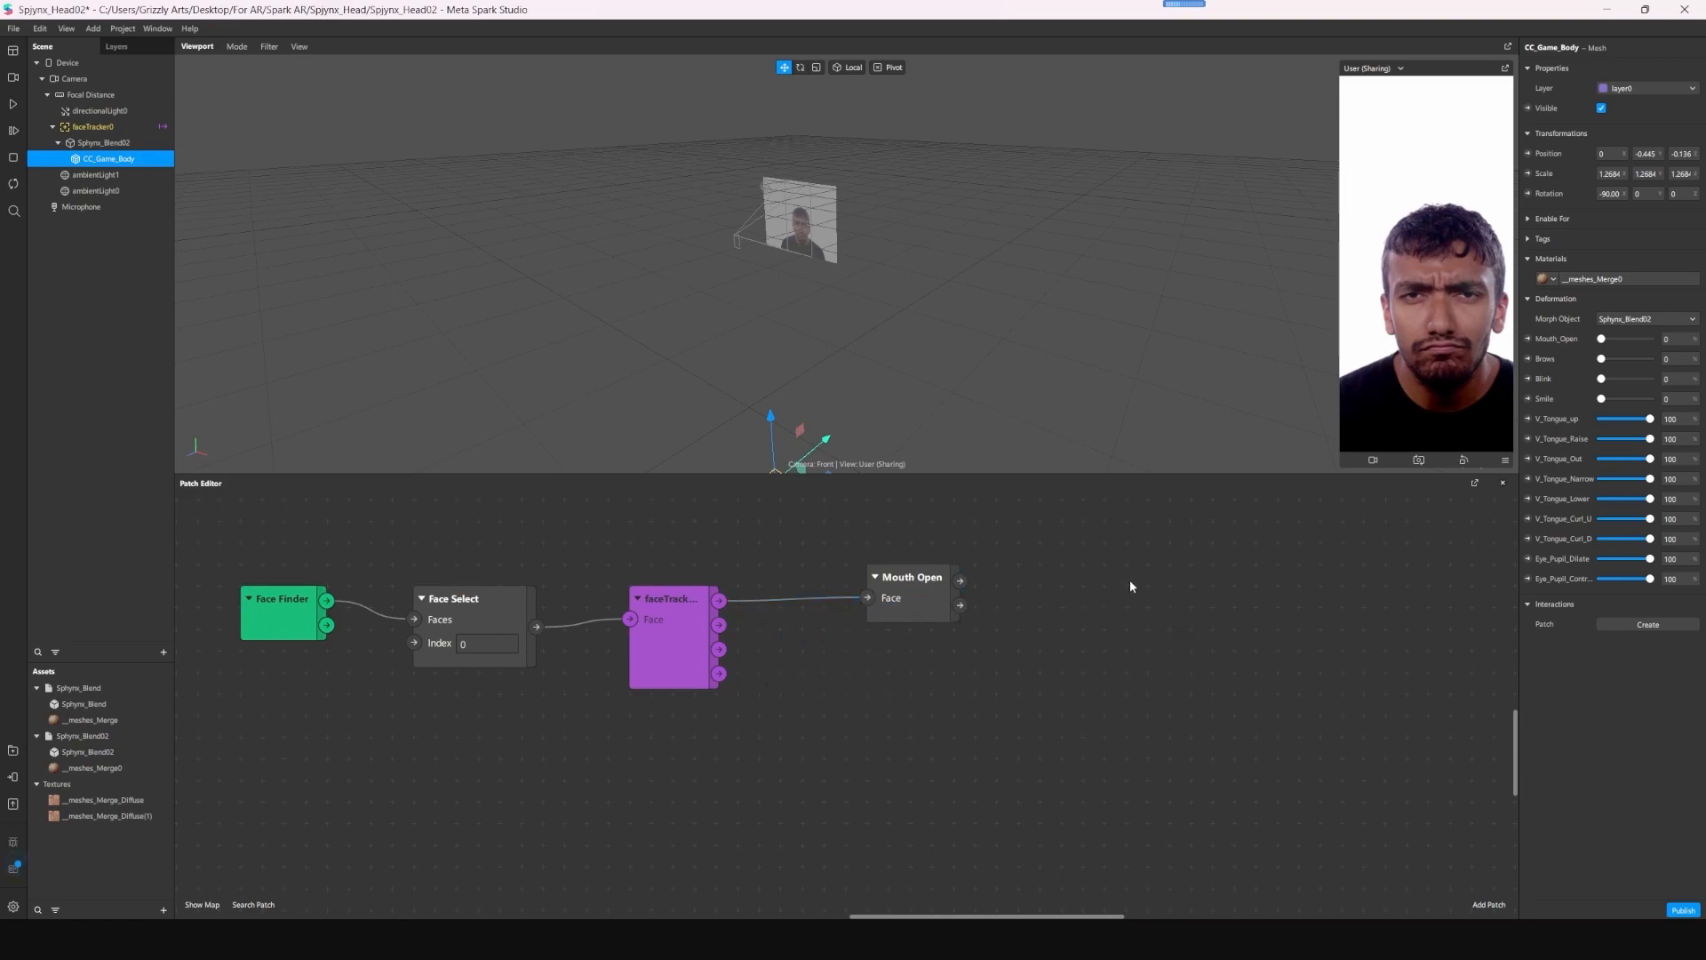
- Create a patch for the mesh's Mouth_Open deformation and drive its weight with the Mouth Open patch's Openness output
{"action": "left_click", "coordinate": [1529, 339]}
{"action": "left_click_drag", "start_coordinate": [902, 721], "coordinate": [1132, 574]}
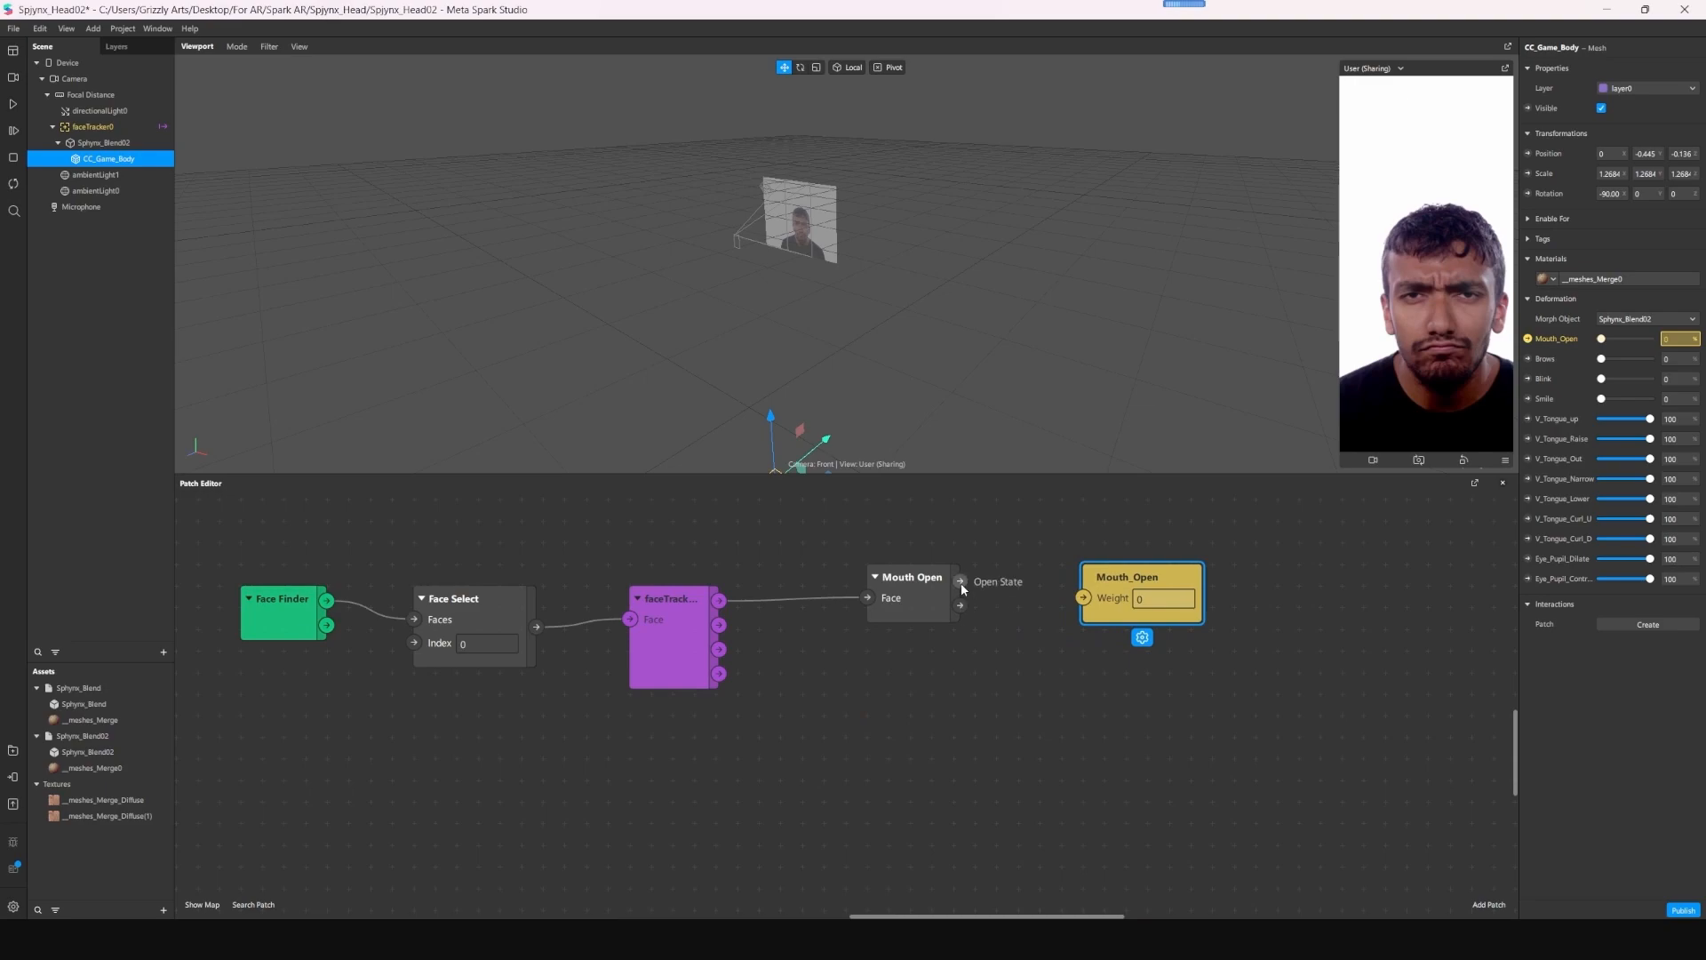
{"action": "left_click_drag", "start_coordinate": [960, 607], "coordinate": [1151, 576]}
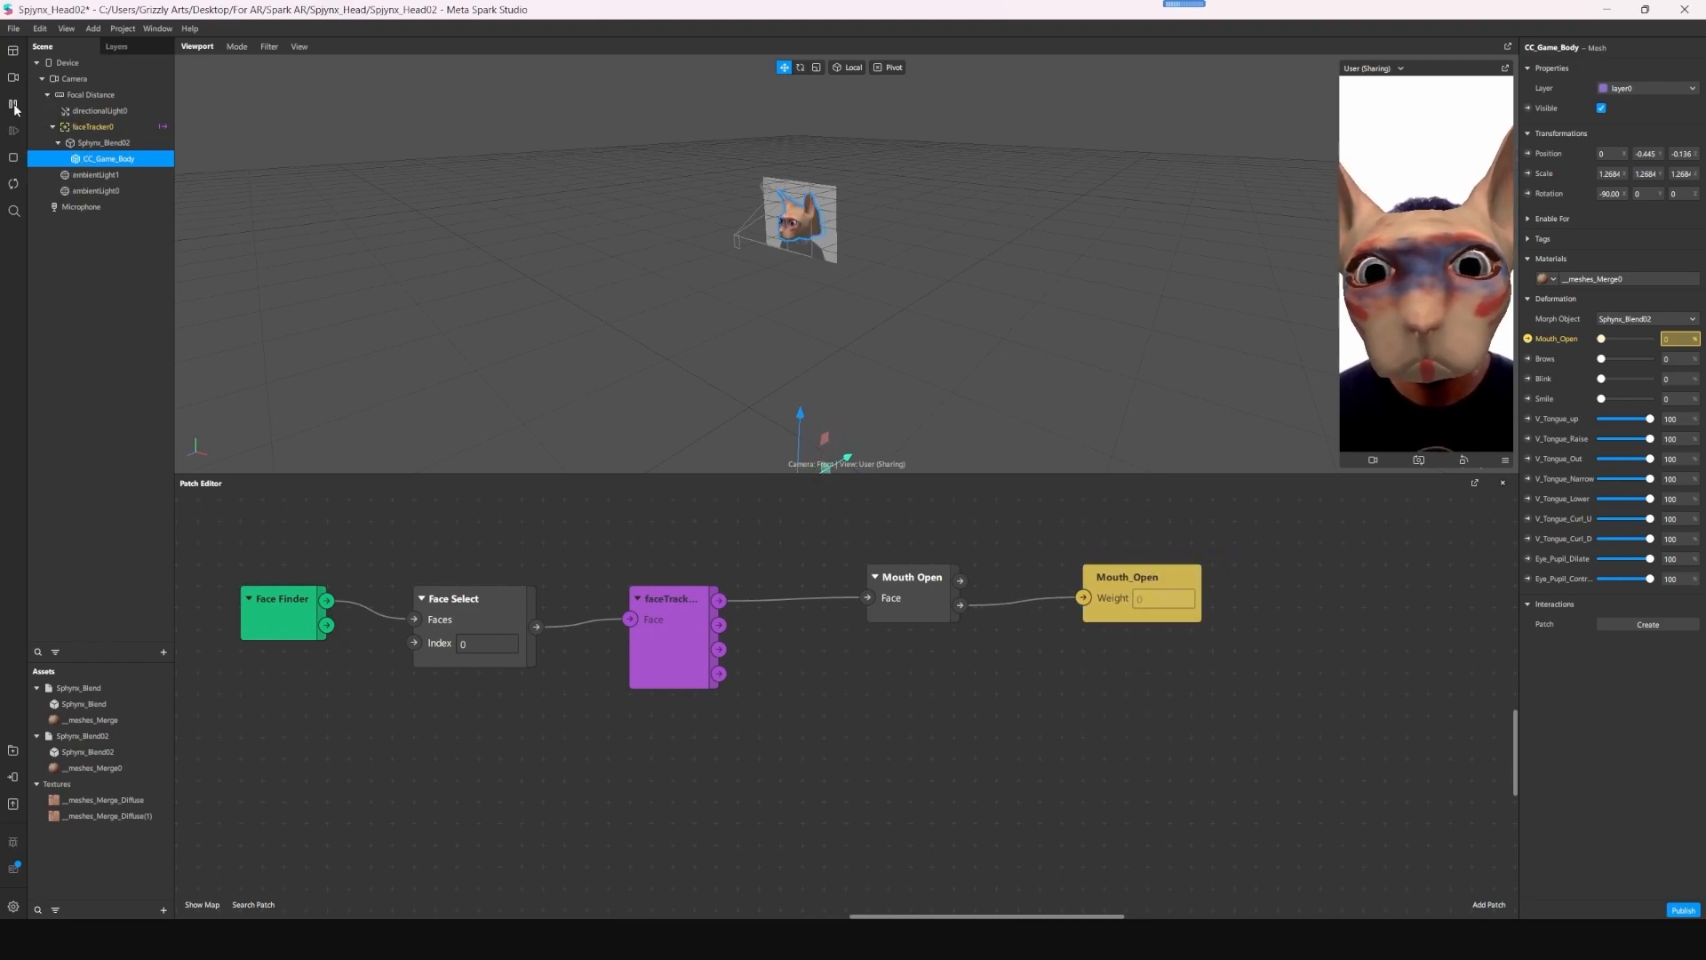
{"action": "left_click", "coordinate": [14, 107]}
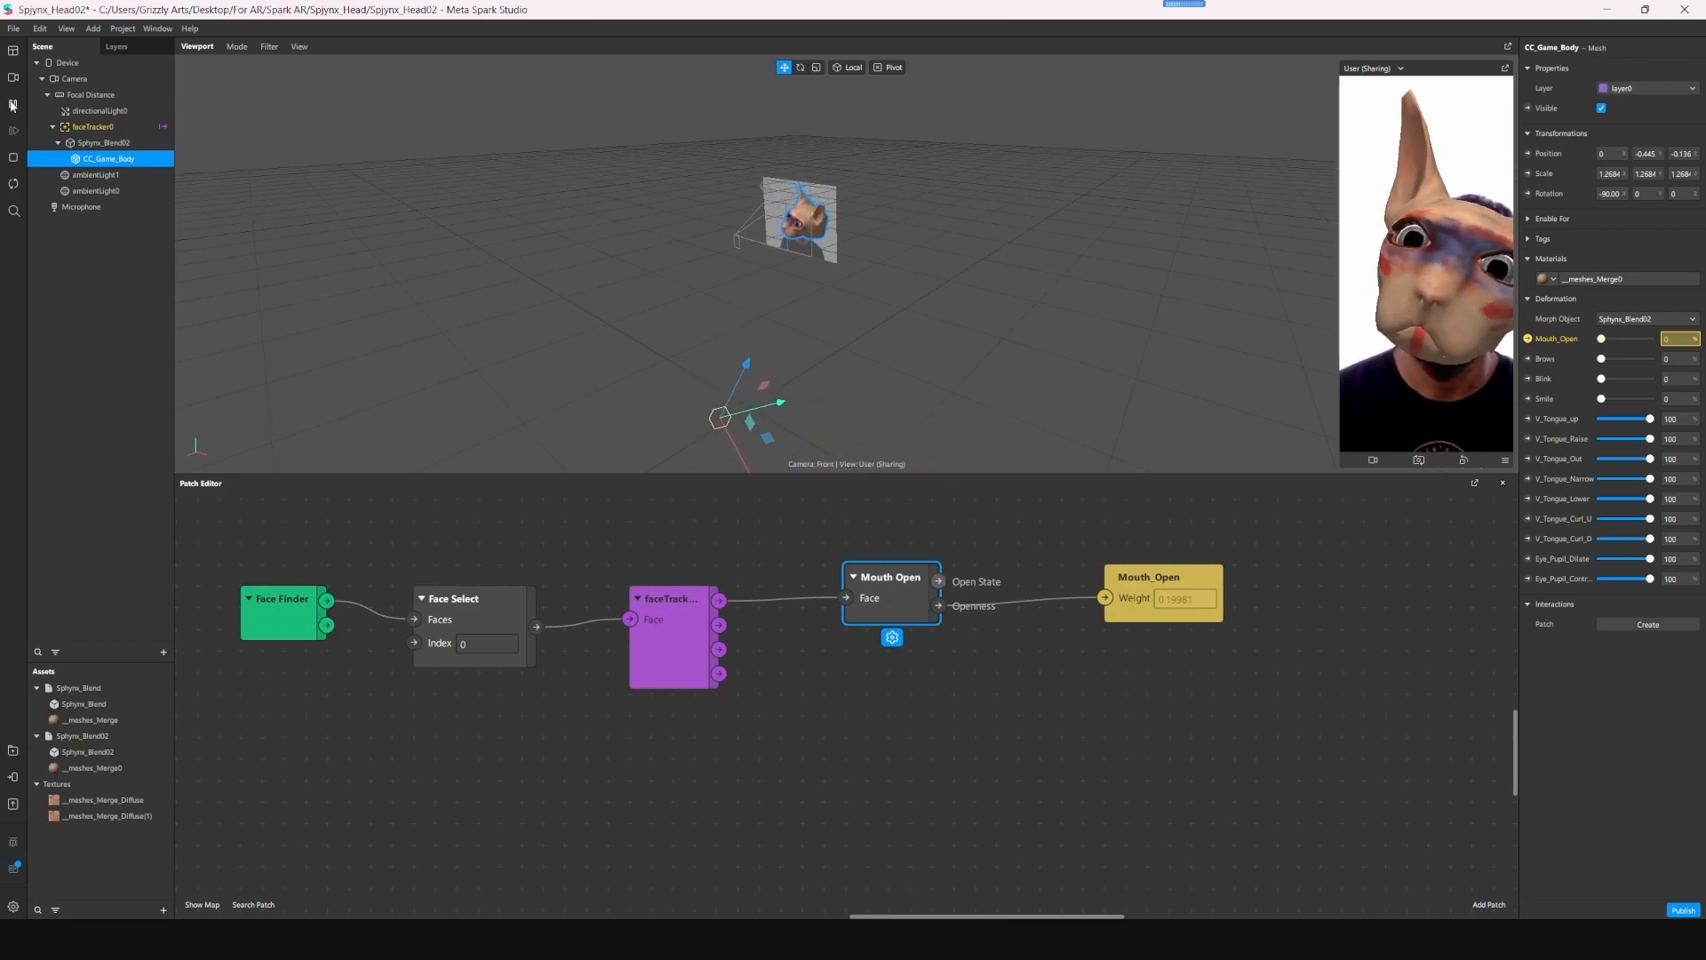
- Add an Exponential Smoothing patch and wire it between the Openness output and the Mouth_Open weight
{"action": "key", "text": "Tab"}
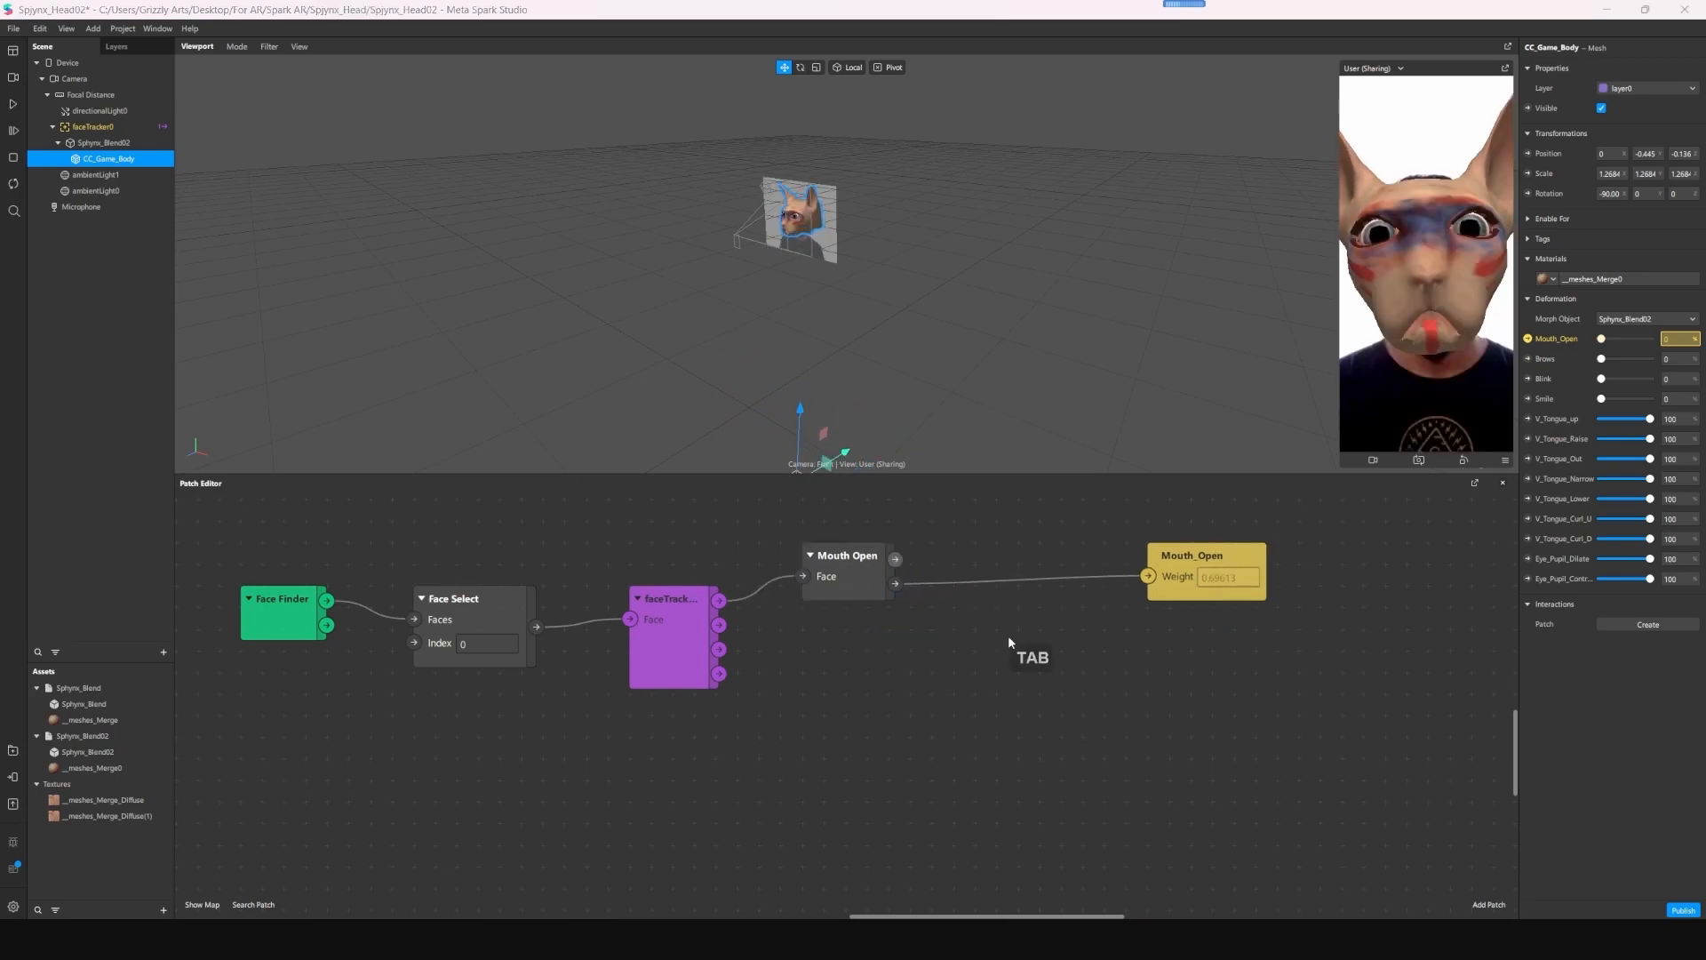
{"action": "type", "text": "smool"}
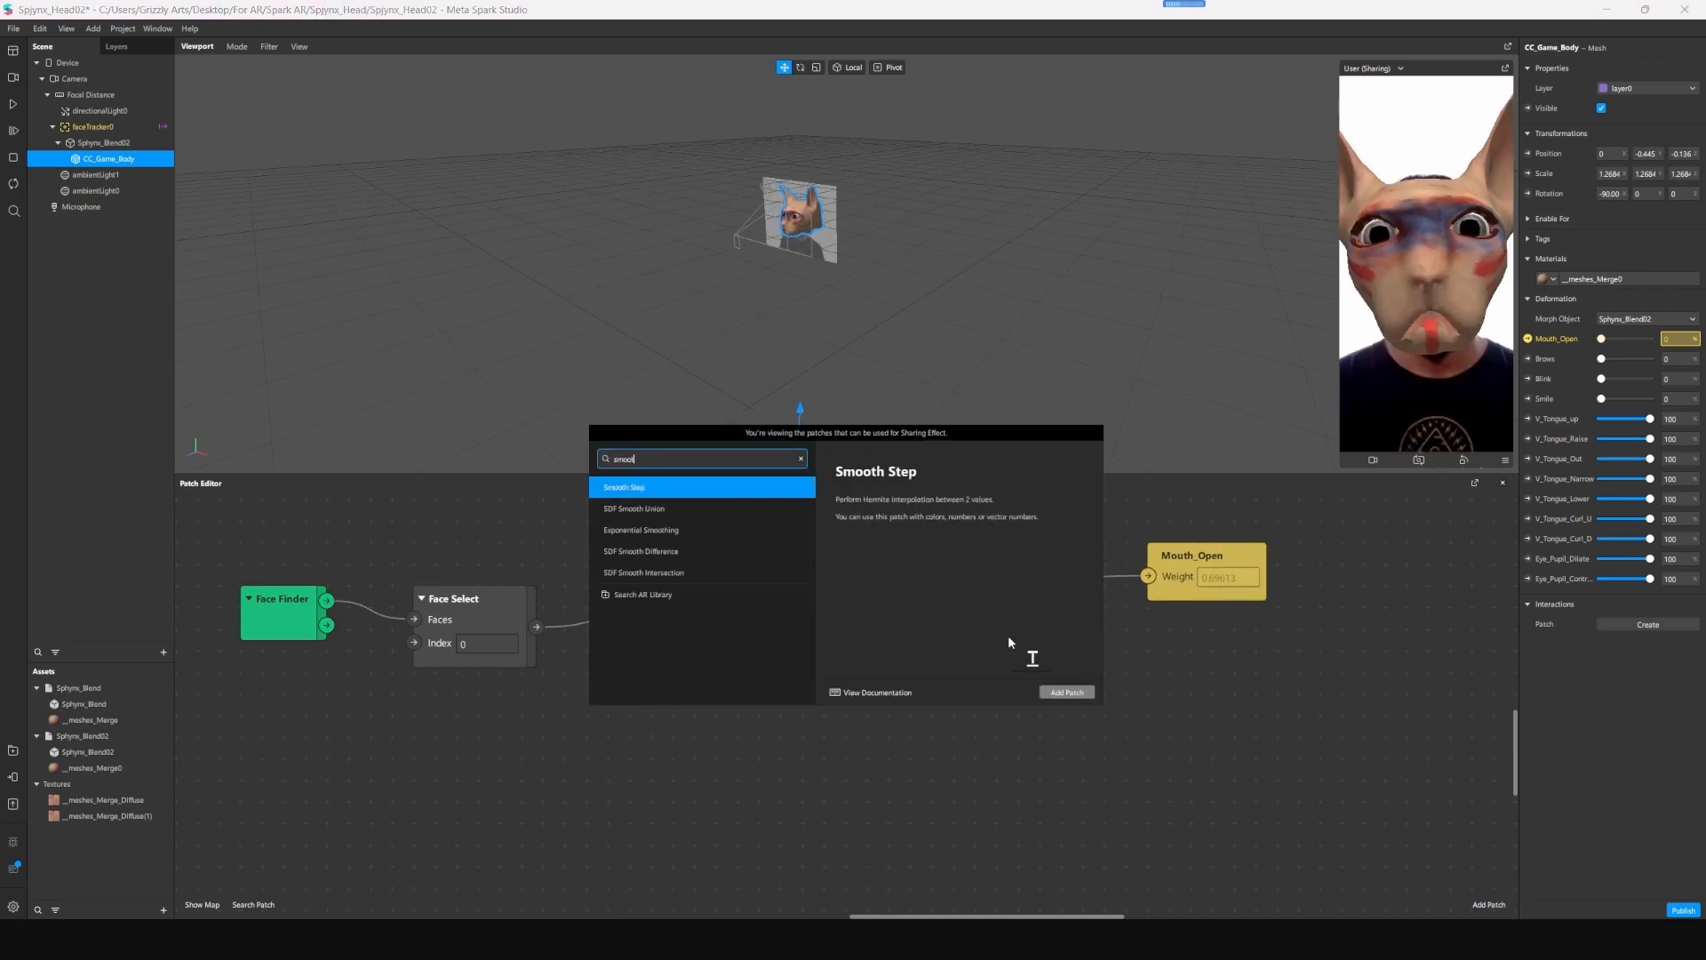
{"action": "double_click", "coordinate": [668, 533]}
{"action": "left_click_drag", "start_coordinate": [934, 630], "coordinate": [1066, 638]}
{"action": "left_click_drag", "start_coordinate": [896, 583], "coordinate": [975, 663]}
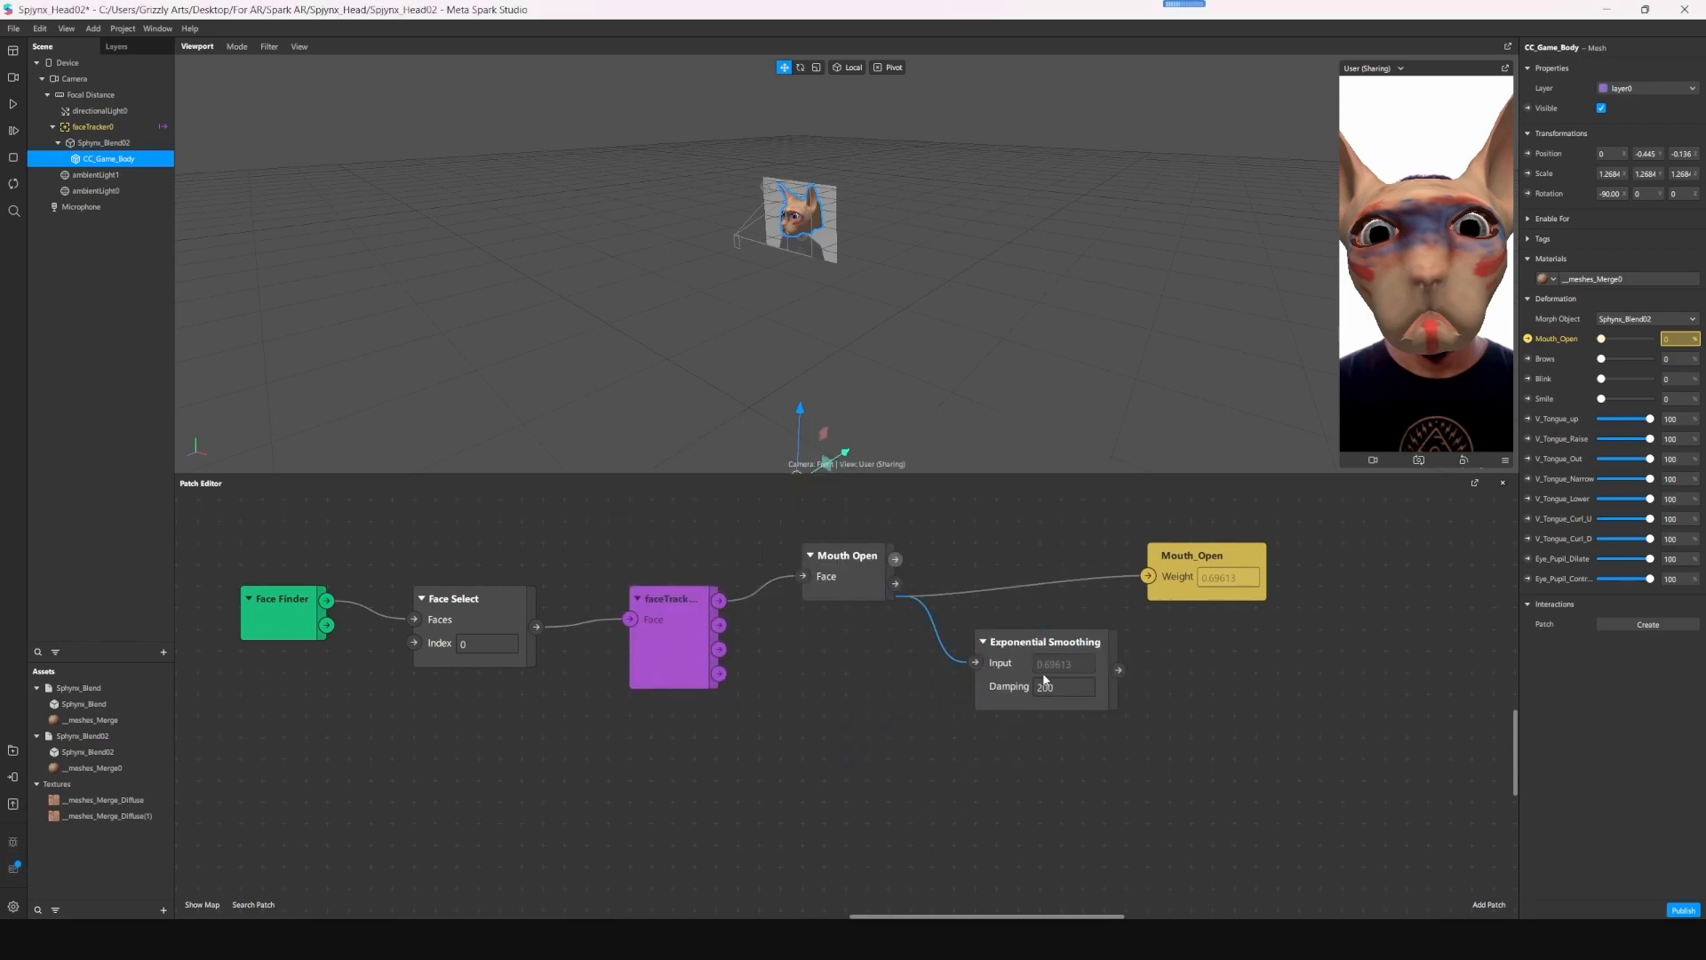
{"action": "left_click_drag", "start_coordinate": [1117, 670], "coordinate": [1148, 576]}
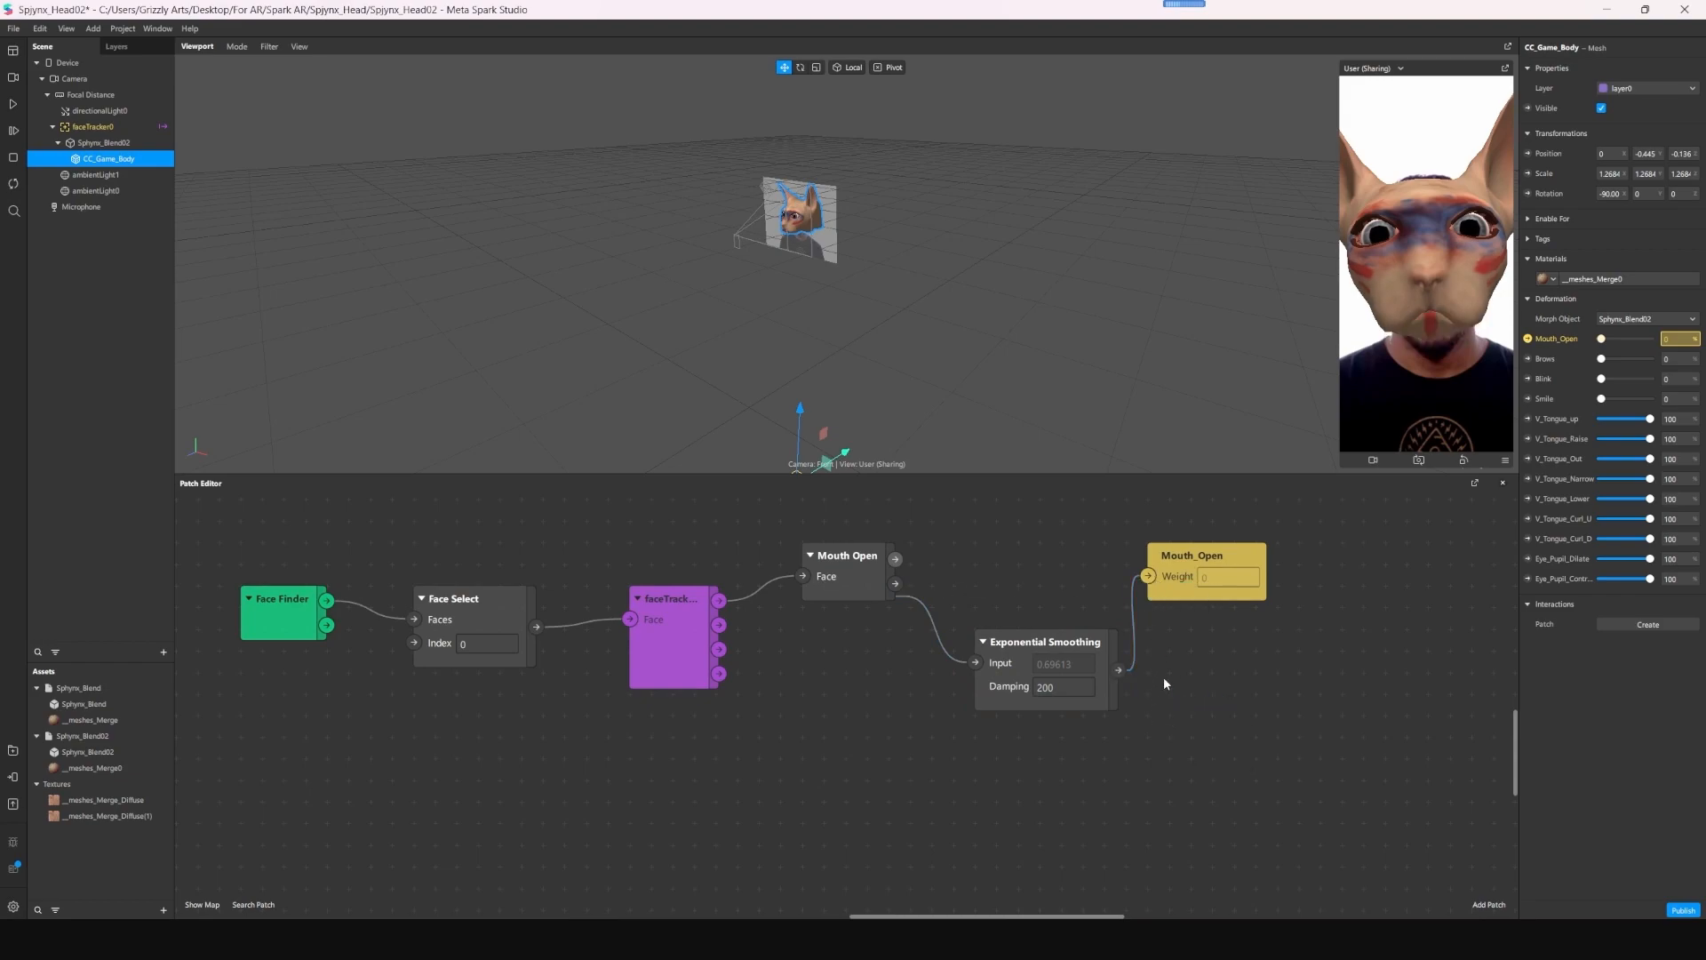
- Set the Exponential Smoothing patch's damping to 100
{"action": "double_click", "coordinate": [1062, 688]}
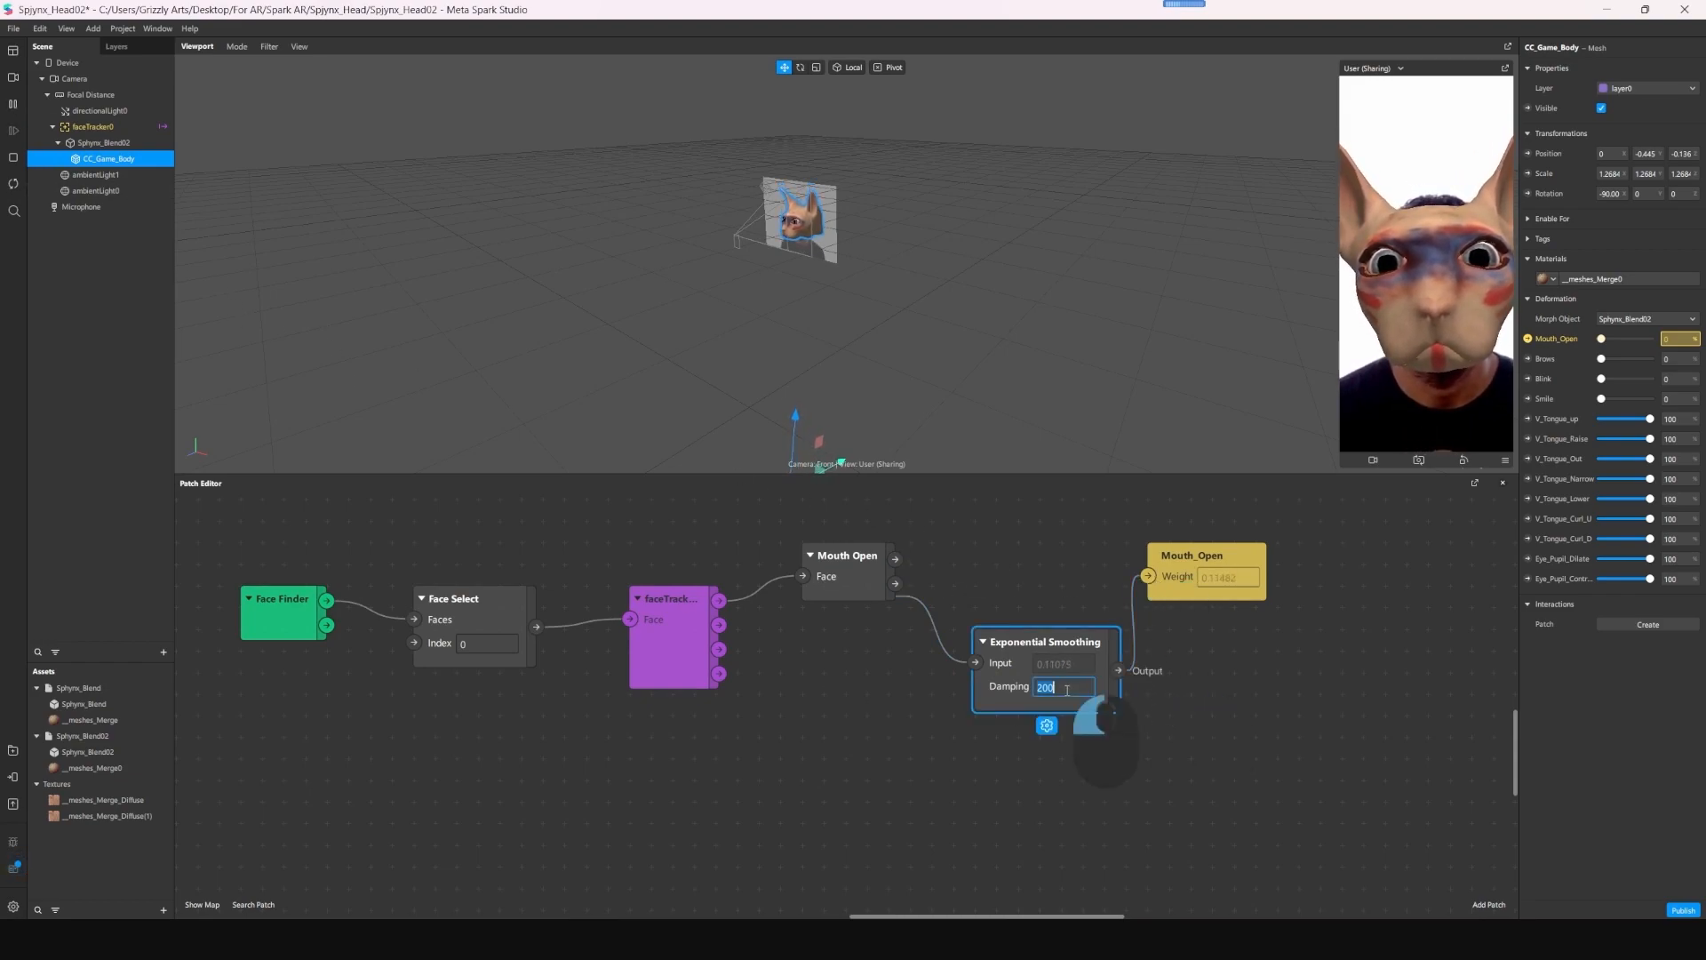
{"action": "type", "text": "100"}
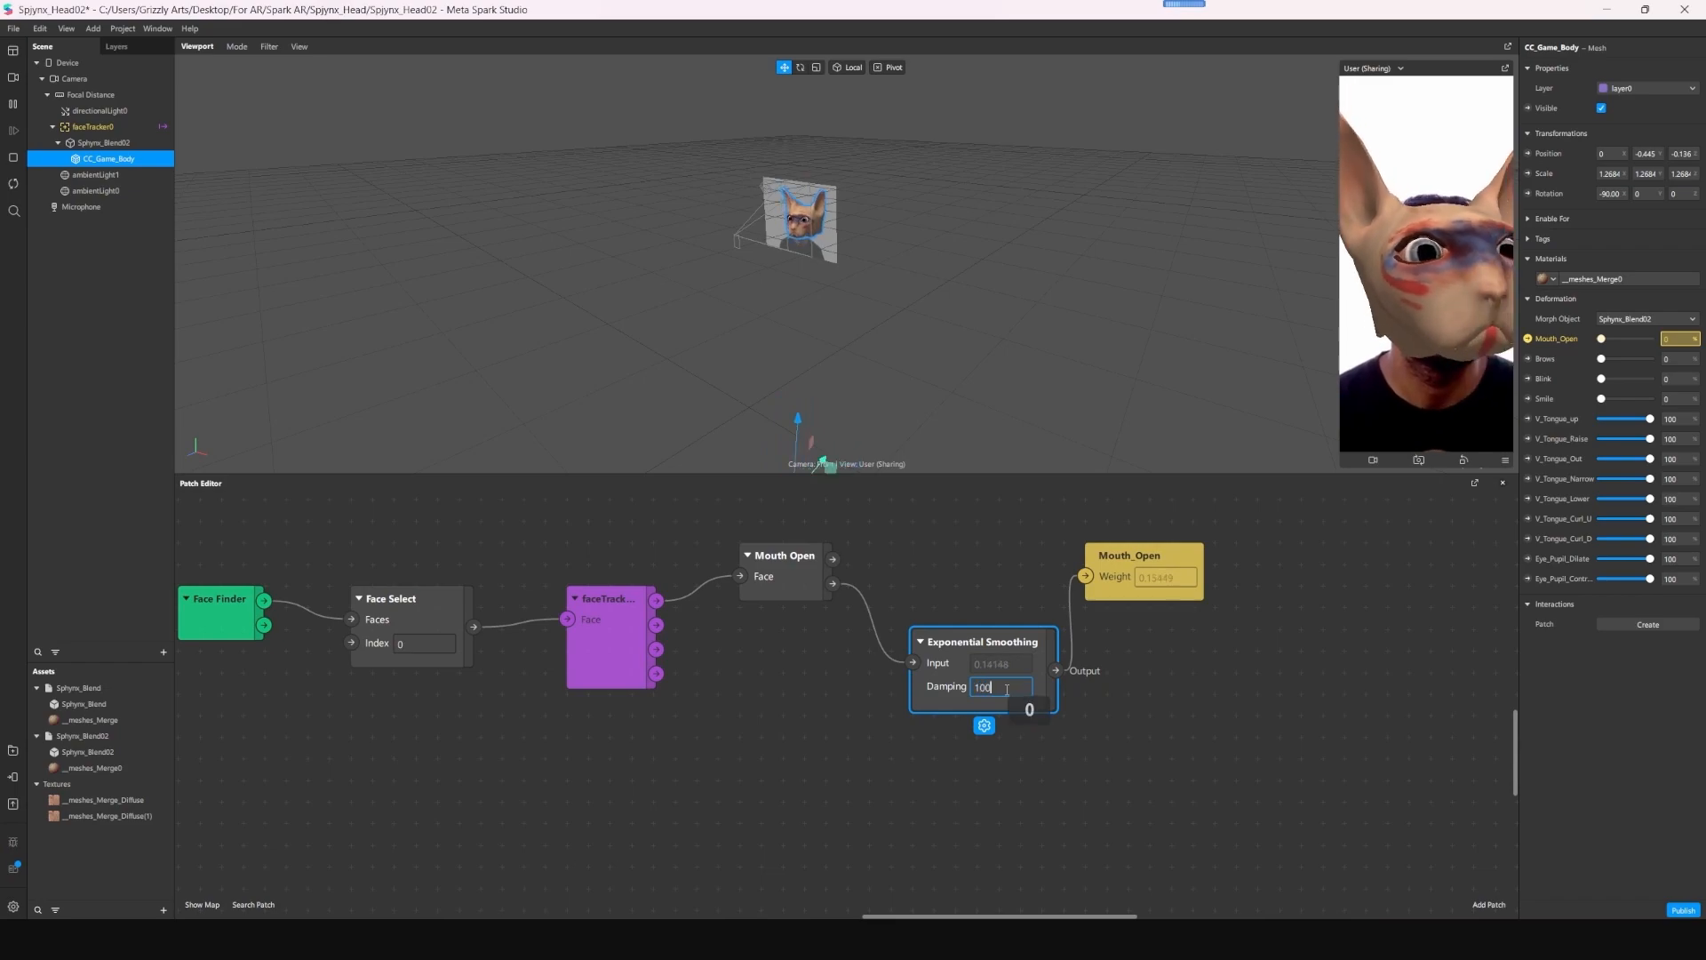
{"action": "key", "text": "Return"}
{"action": "key", "text": "Escape"}
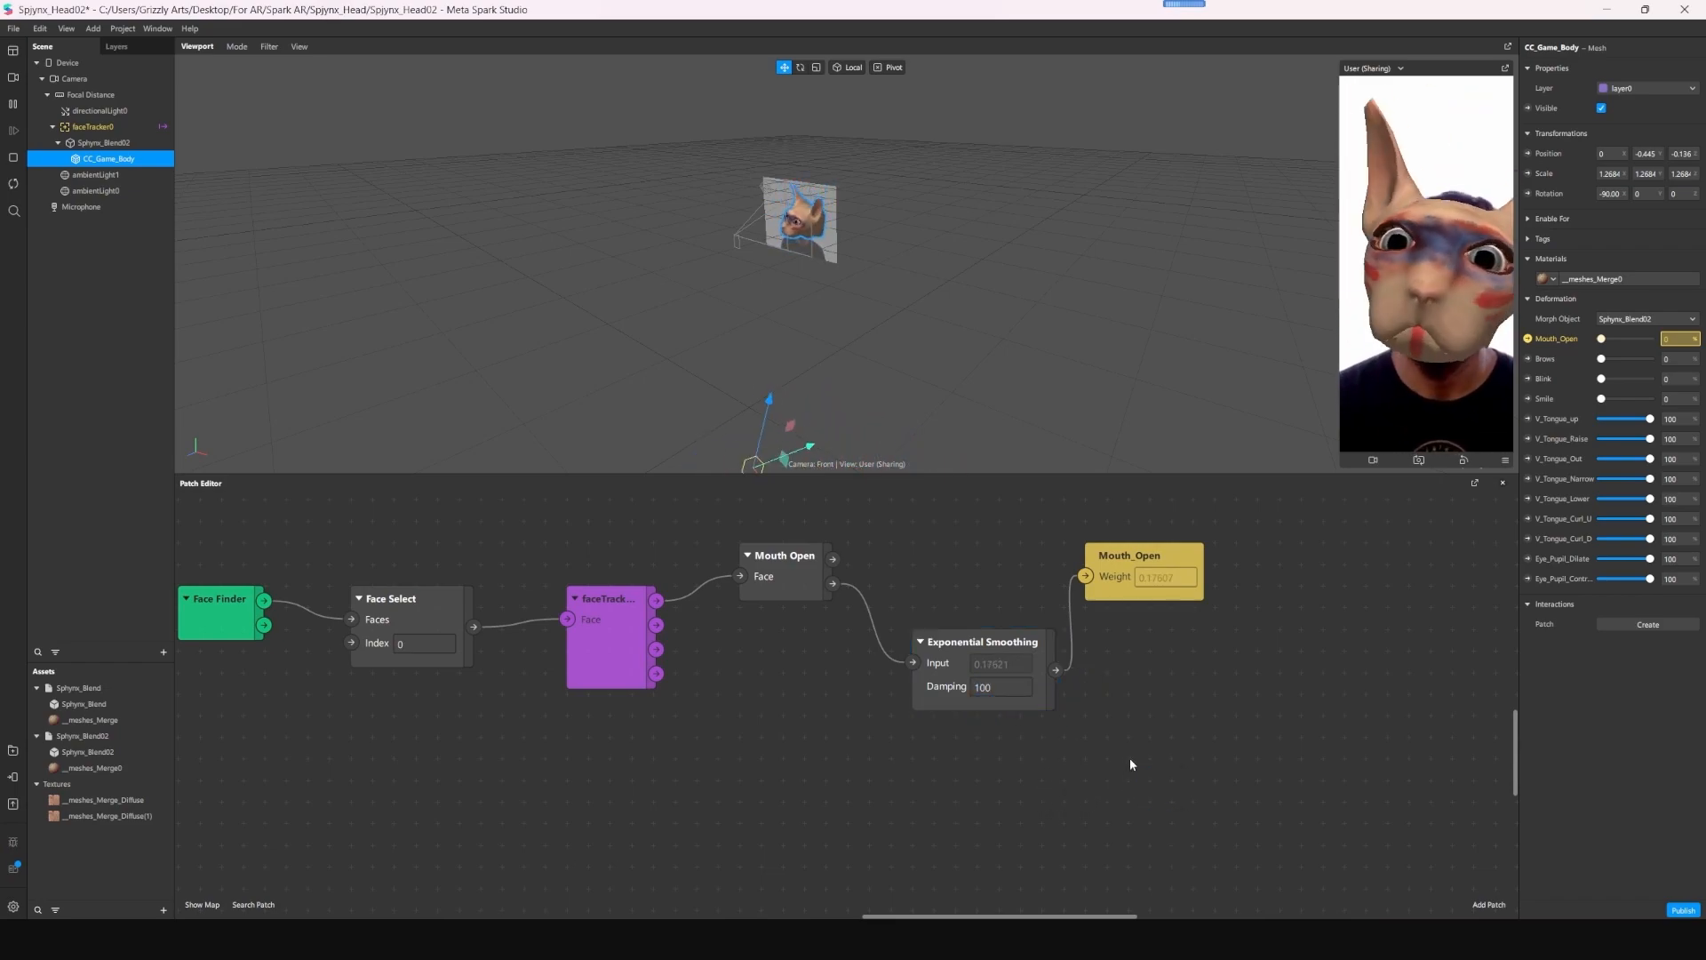
- Rearrange the Mouth Open, Exponential Smoothing and Mouth_Open patches in a row above the face tracker patch
{"action": "left_click_drag", "start_coordinate": [1201, 733], "coordinate": [1197, 506]}
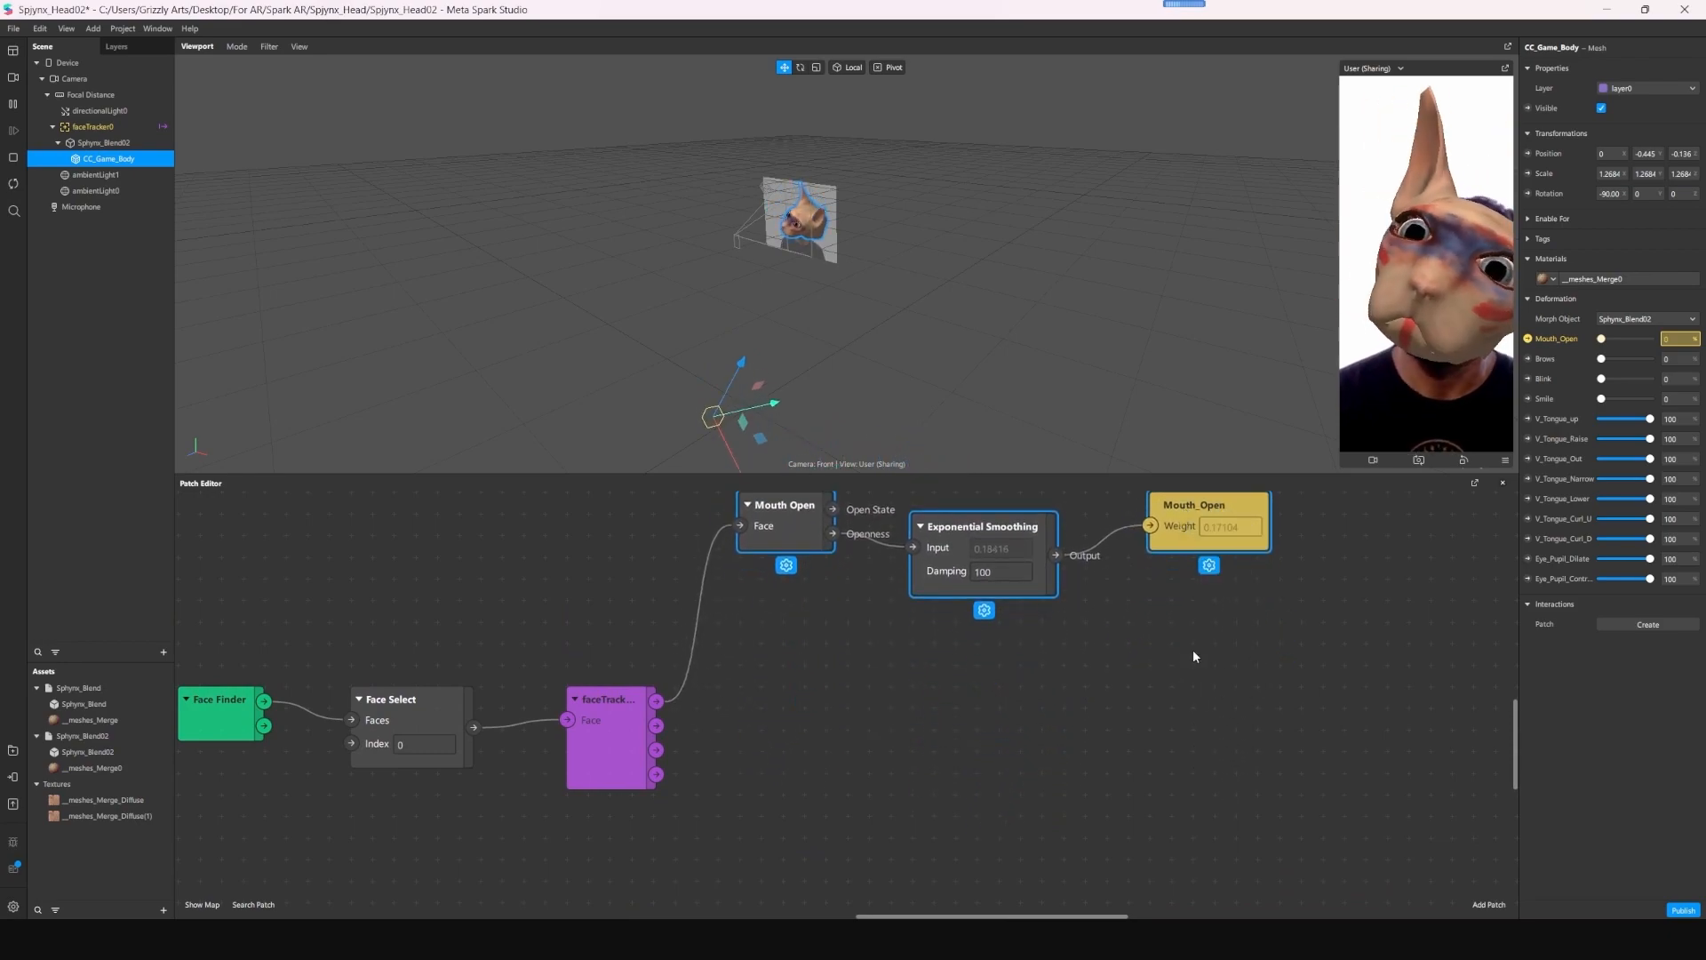
{"action": "left_click", "coordinate": [1192, 648]}
{"action": "left_click_drag", "start_coordinate": [1030, 524], "coordinate": [1030, 501]}
- Add an Eyebrows Raised patch and place it below the Mouth Open patch
{"action": "left_click", "coordinate": [780, 718]}
{"action": "scroll", "coordinate": [780, 718], "scroll_direction": "down", "scroll_amount": 1}
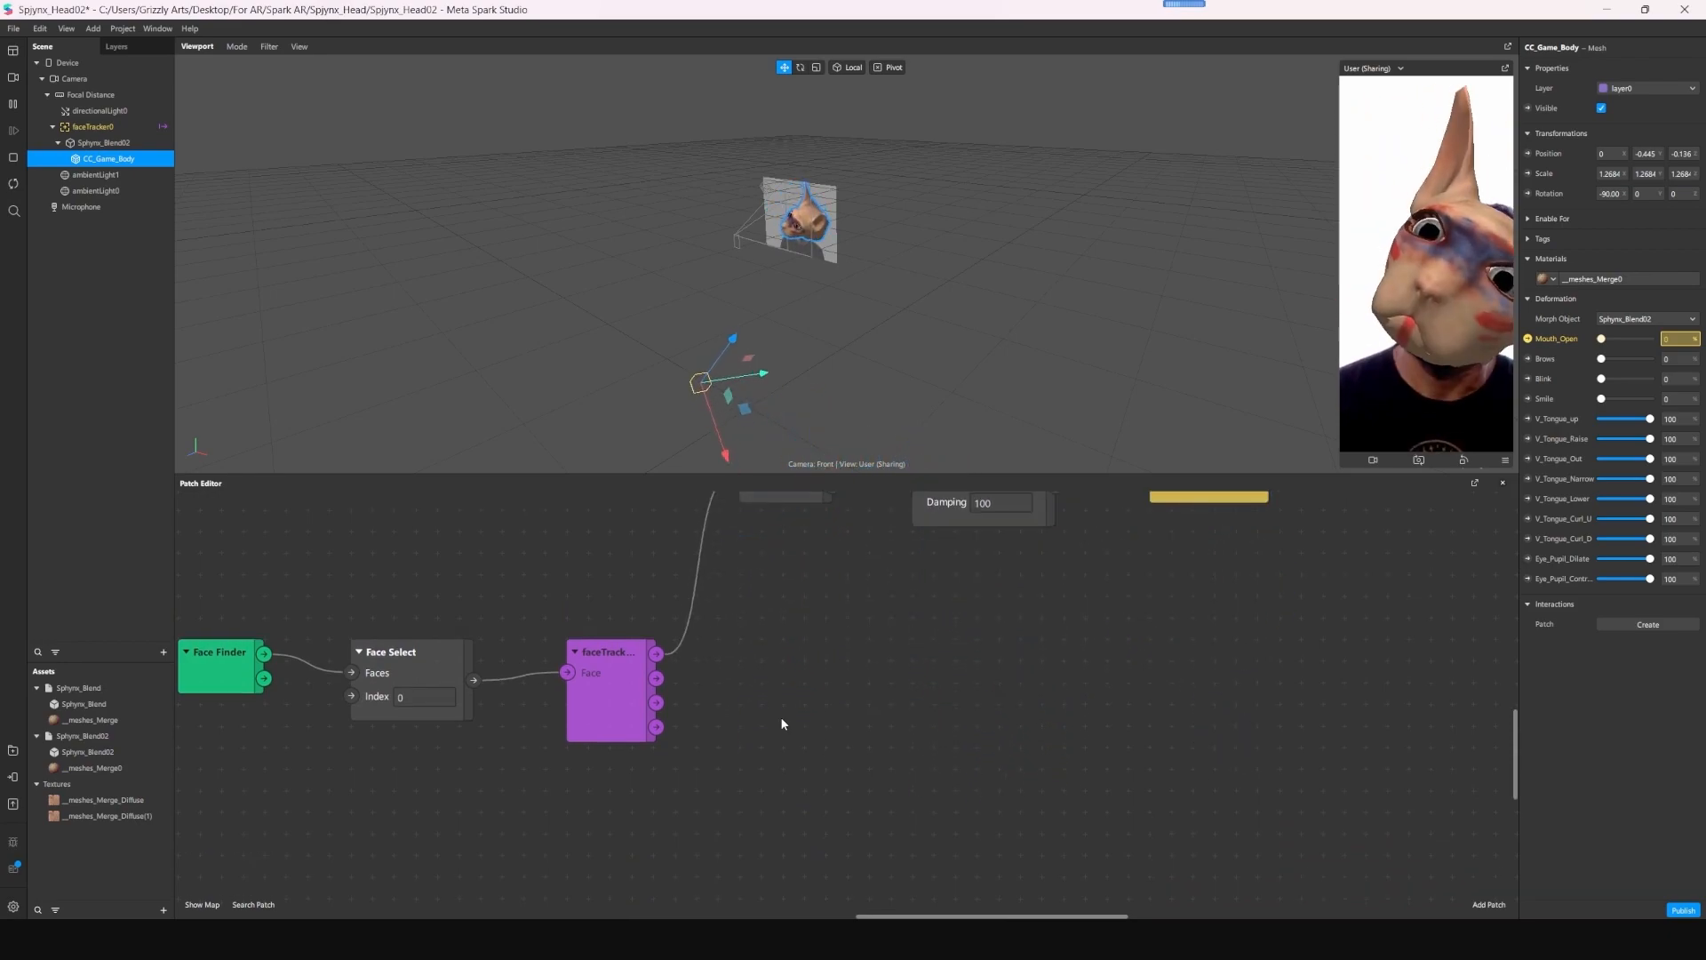
{"action": "key", "text": "Tab"}
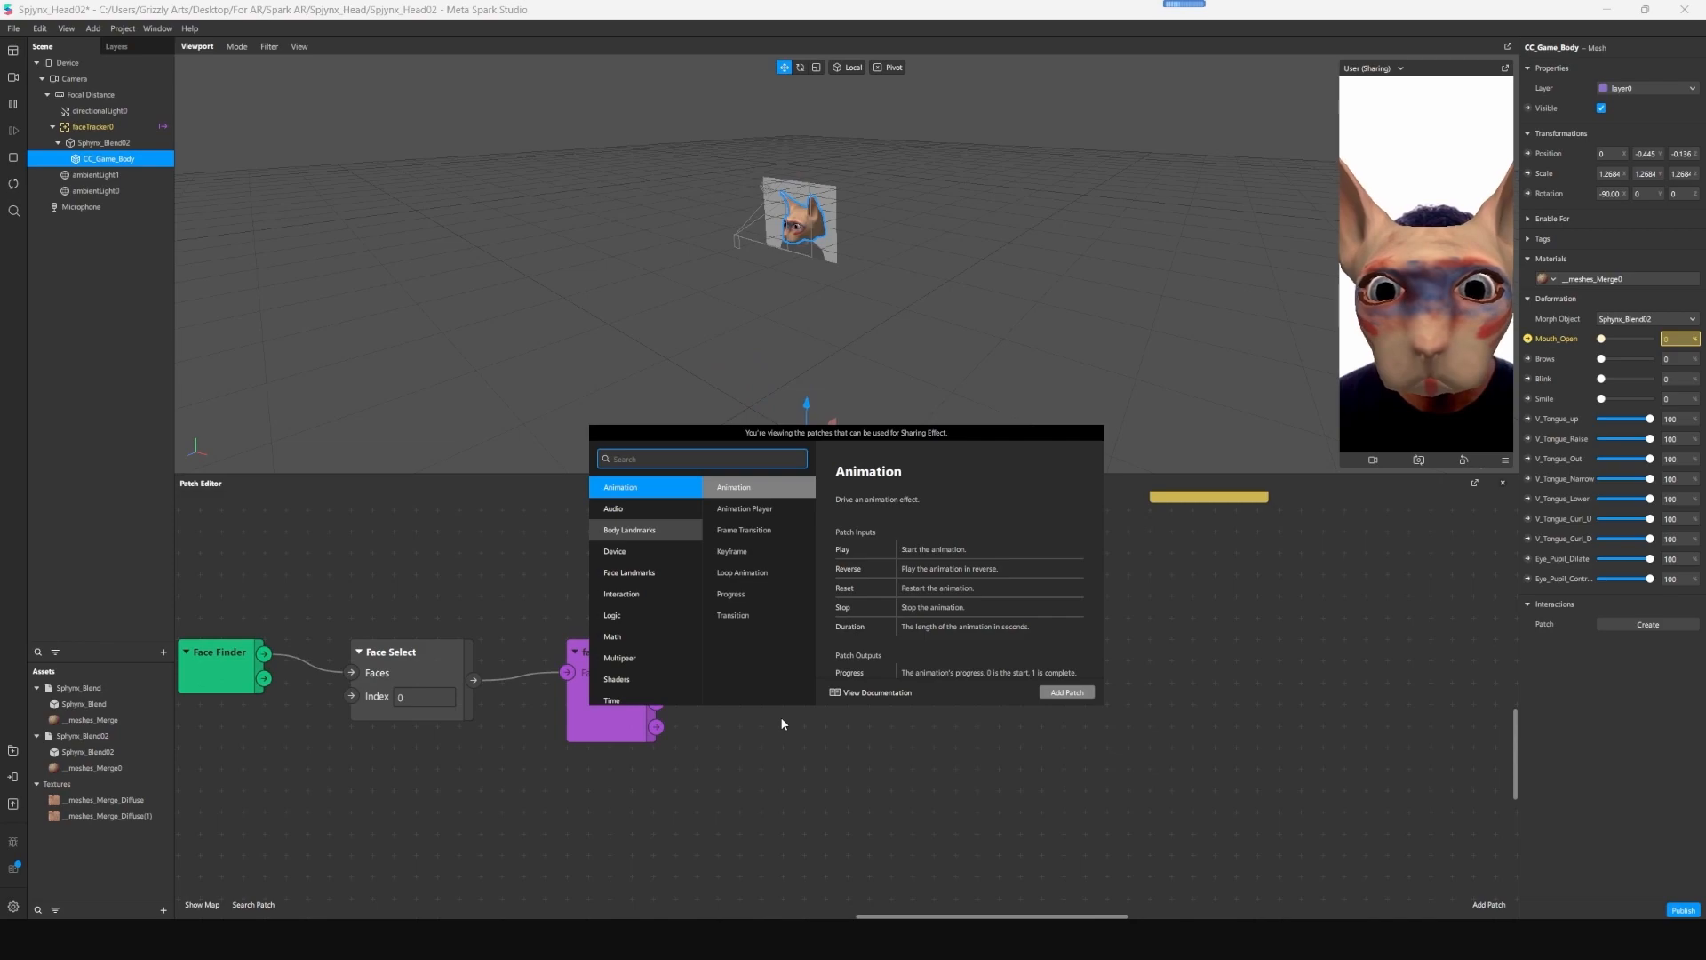
{"action": "type", "text": "brow"}
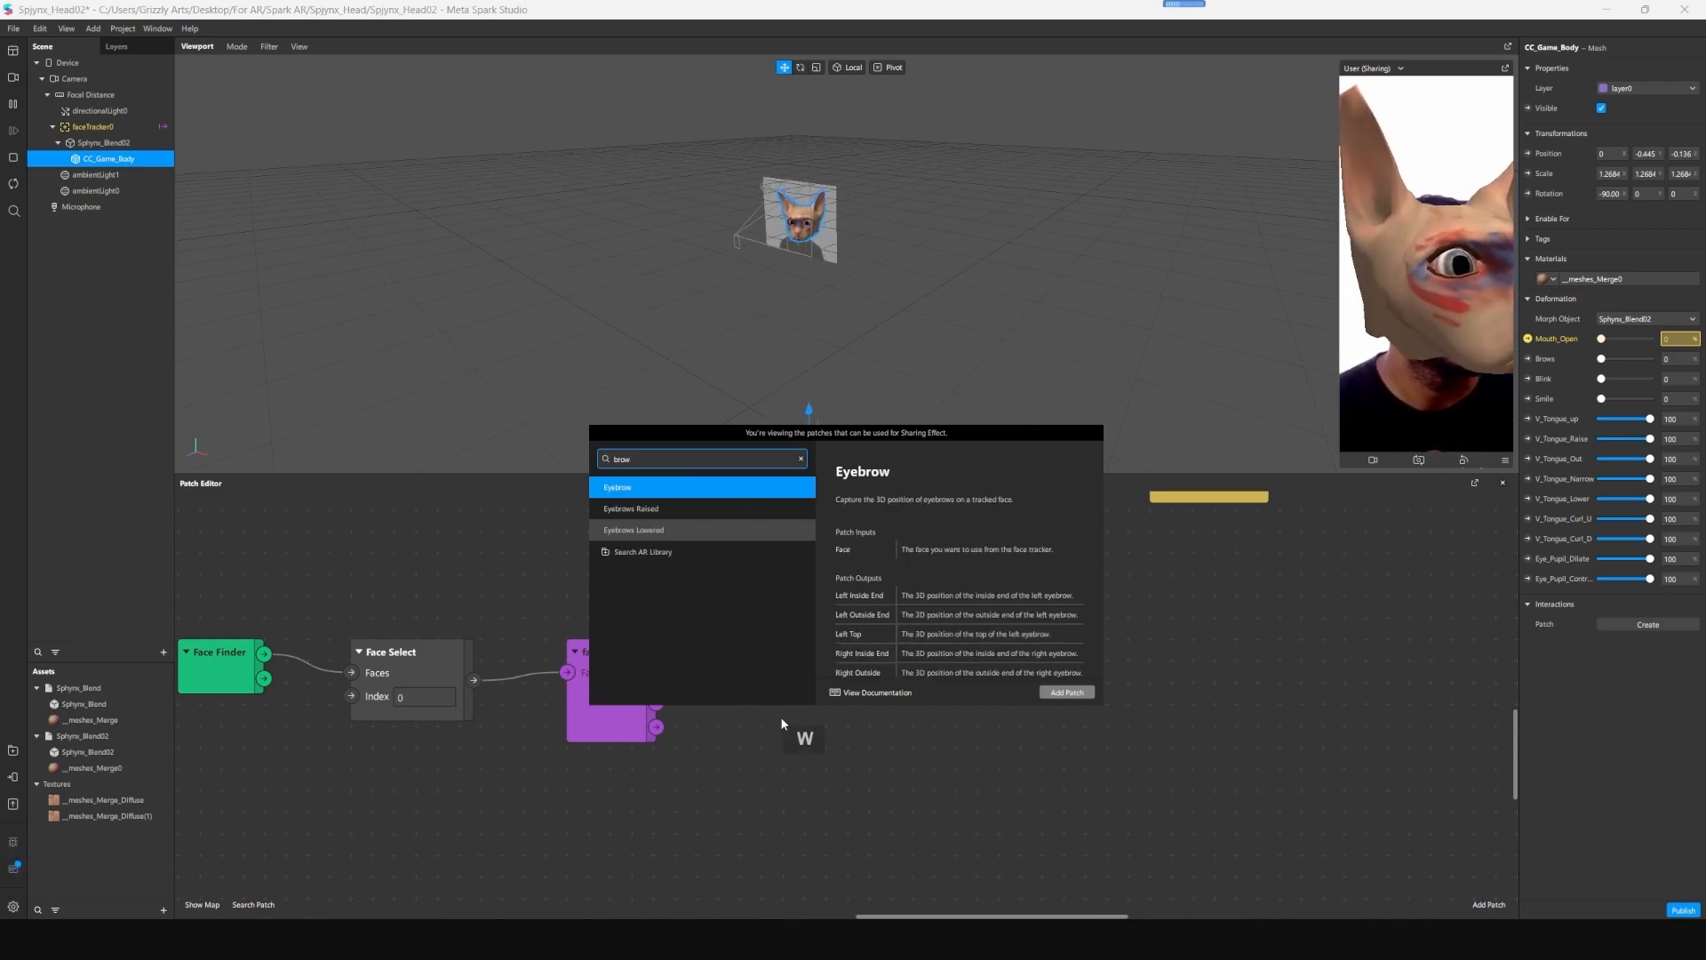
{"action": "left_click", "coordinate": [652, 512]}
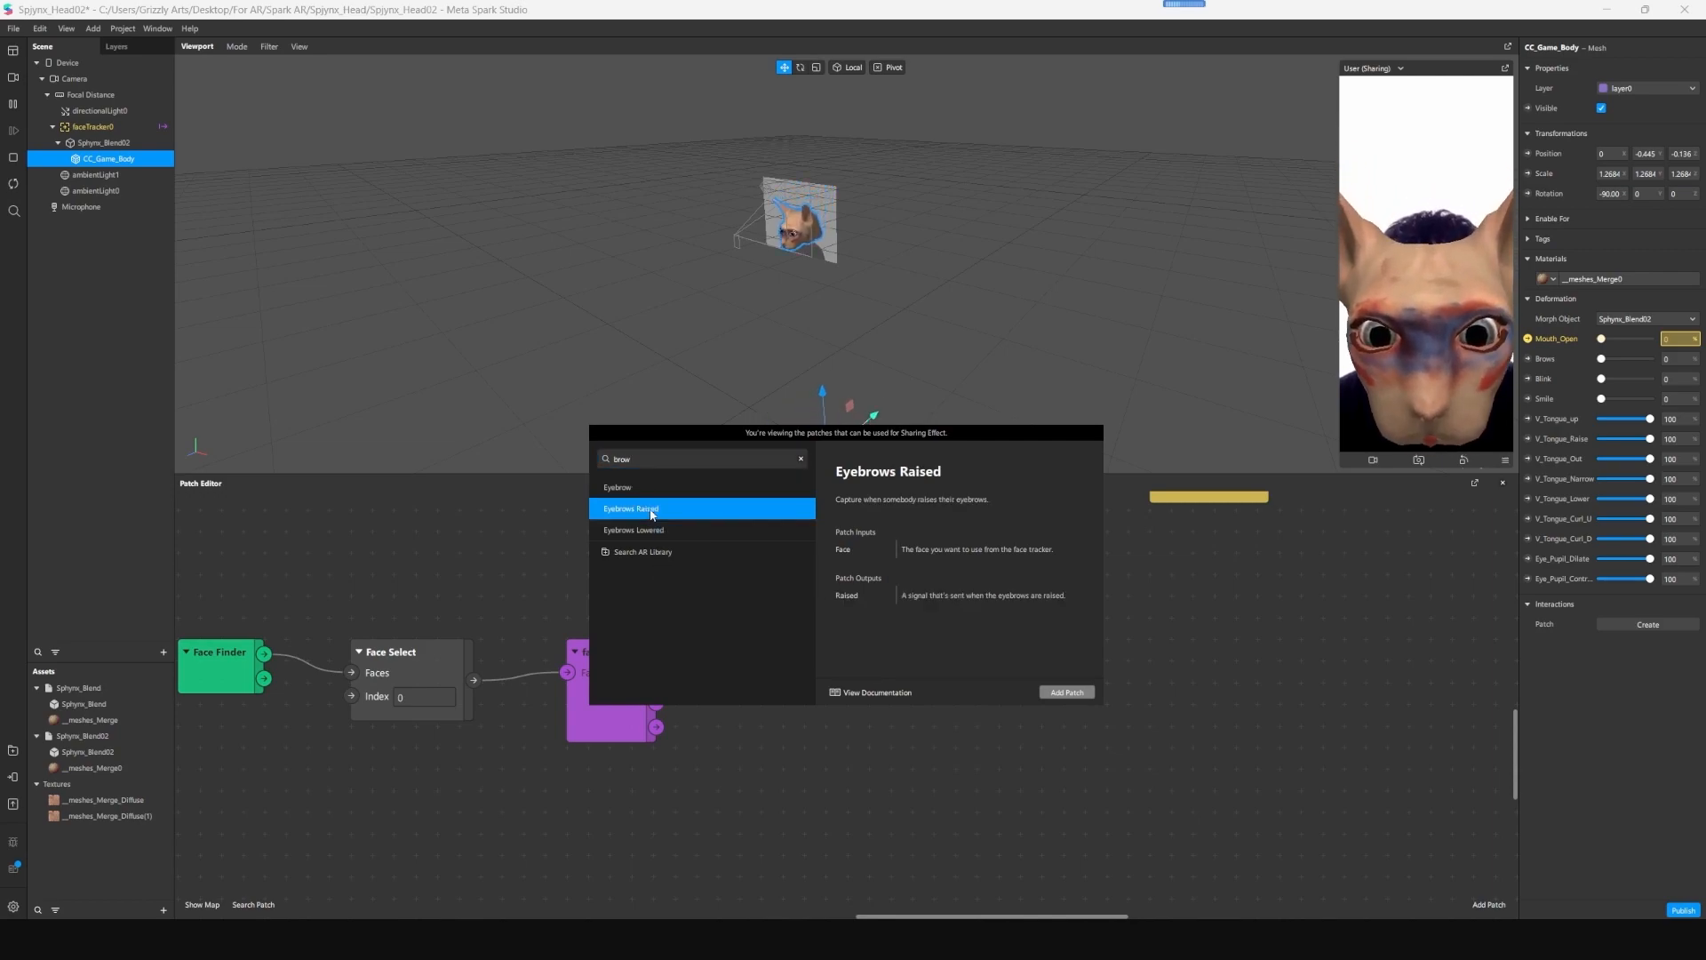
{"action": "left_click", "coordinate": [1066, 692]}
{"action": "left_click_drag", "start_coordinate": [932, 727], "coordinate": [813, 584]}
{"action": "left_click_drag", "start_coordinate": [793, 584], "coordinate": [781, 580]}
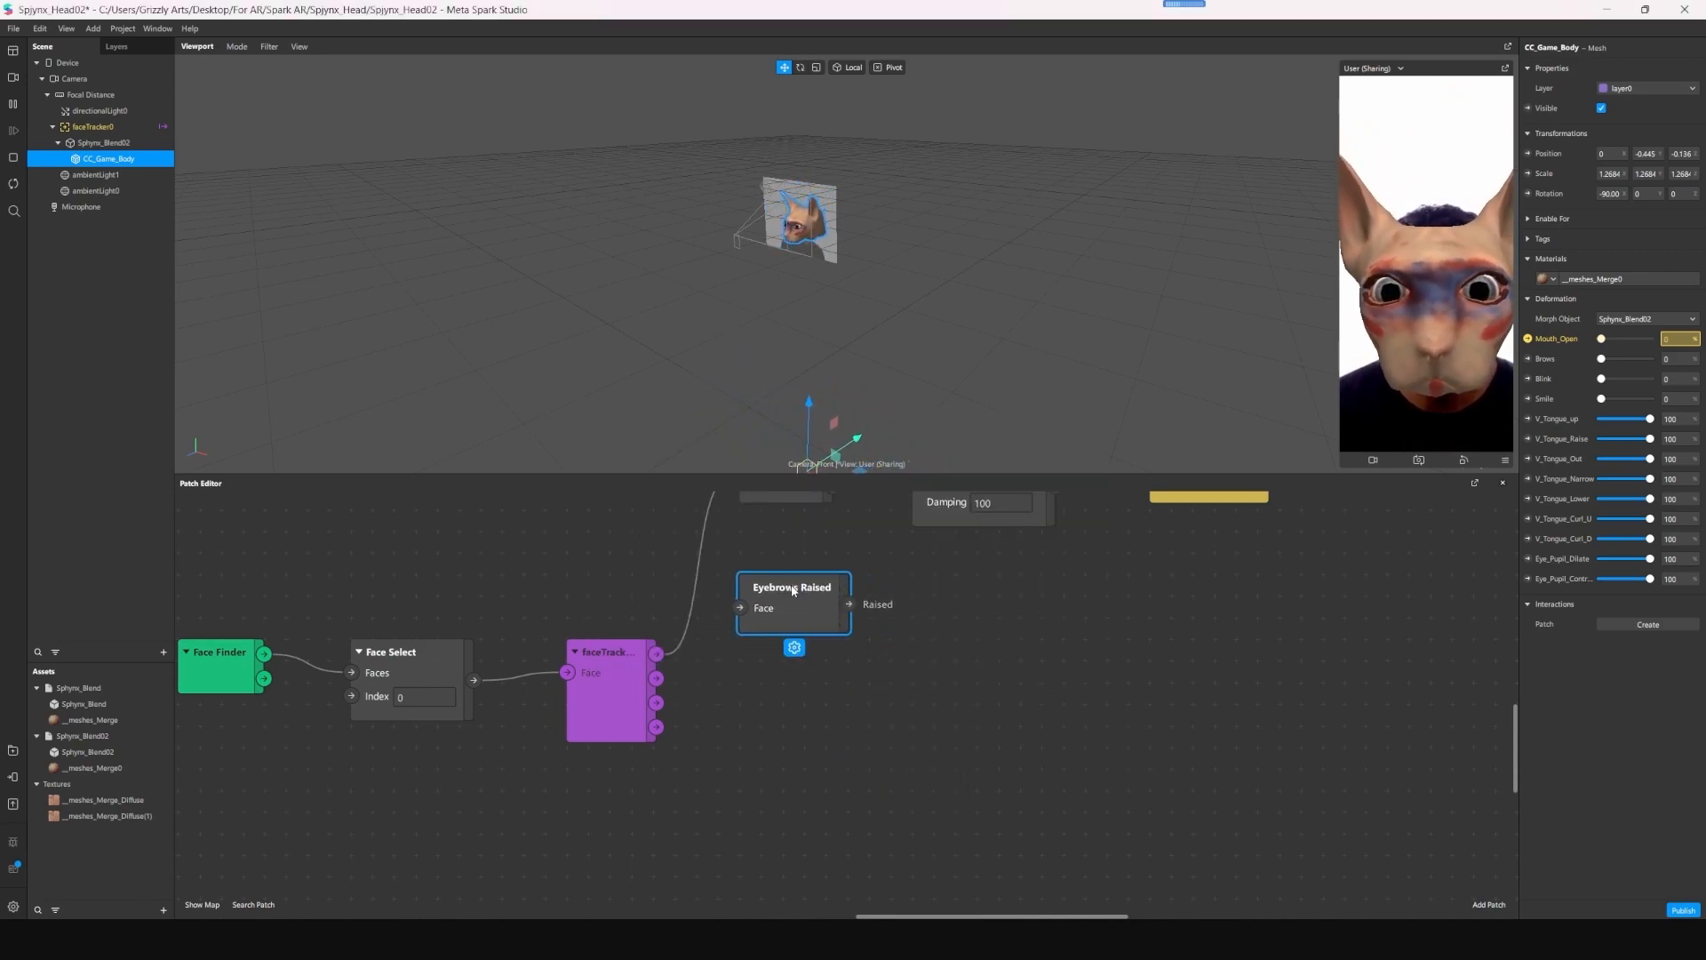
- Create a patch for the mesh's Brows deformation and connect the face tracker's Face output to the Eyebrows Raised patch
{"action": "left_click", "coordinate": [1527, 358]}
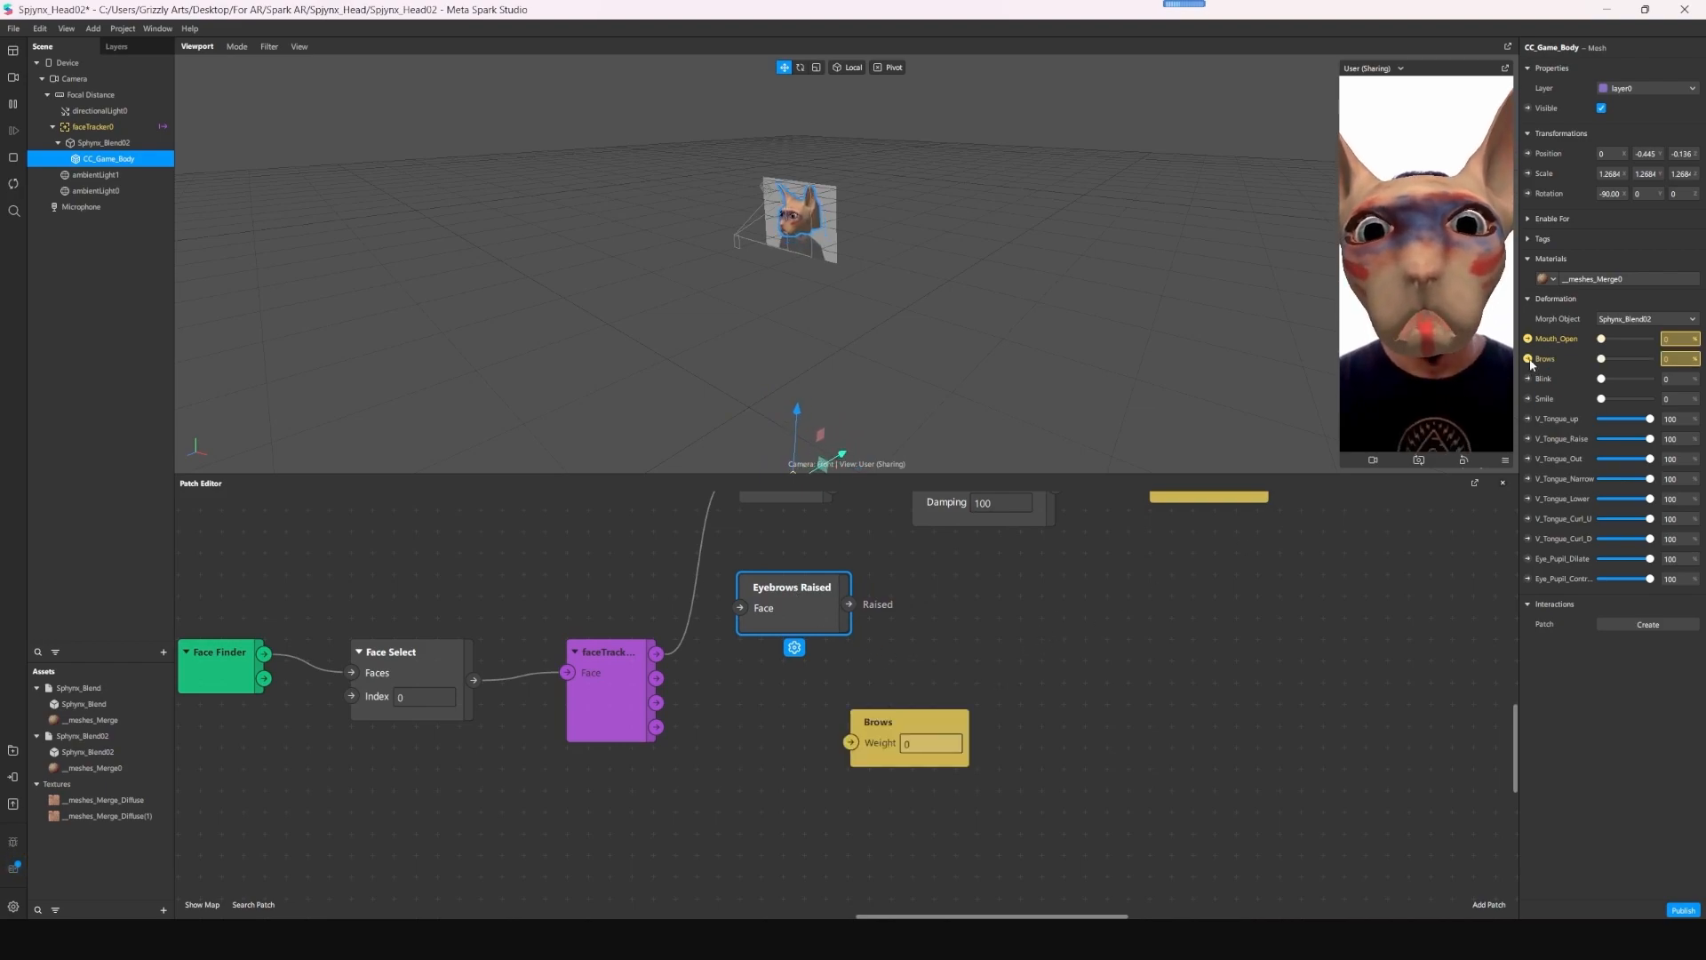
{"action": "left_click_drag", "start_coordinate": [940, 699], "coordinate": [1036, 568]}
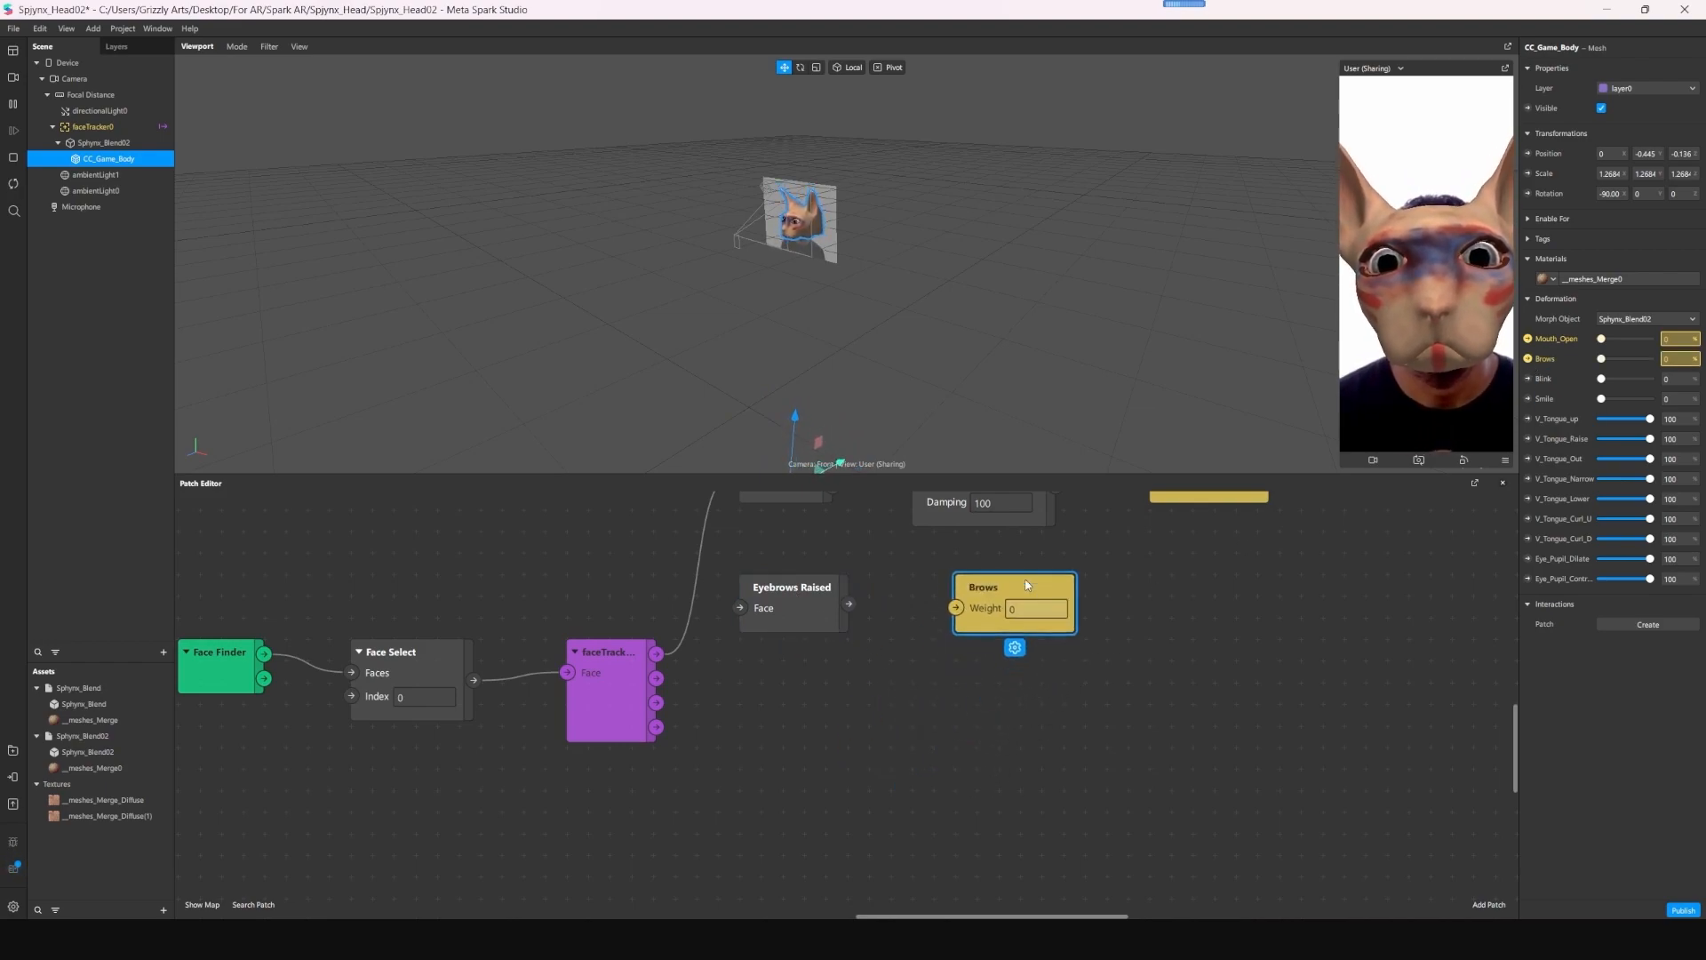
{"action": "left_click_drag", "start_coordinate": [655, 653], "coordinate": [739, 608]}
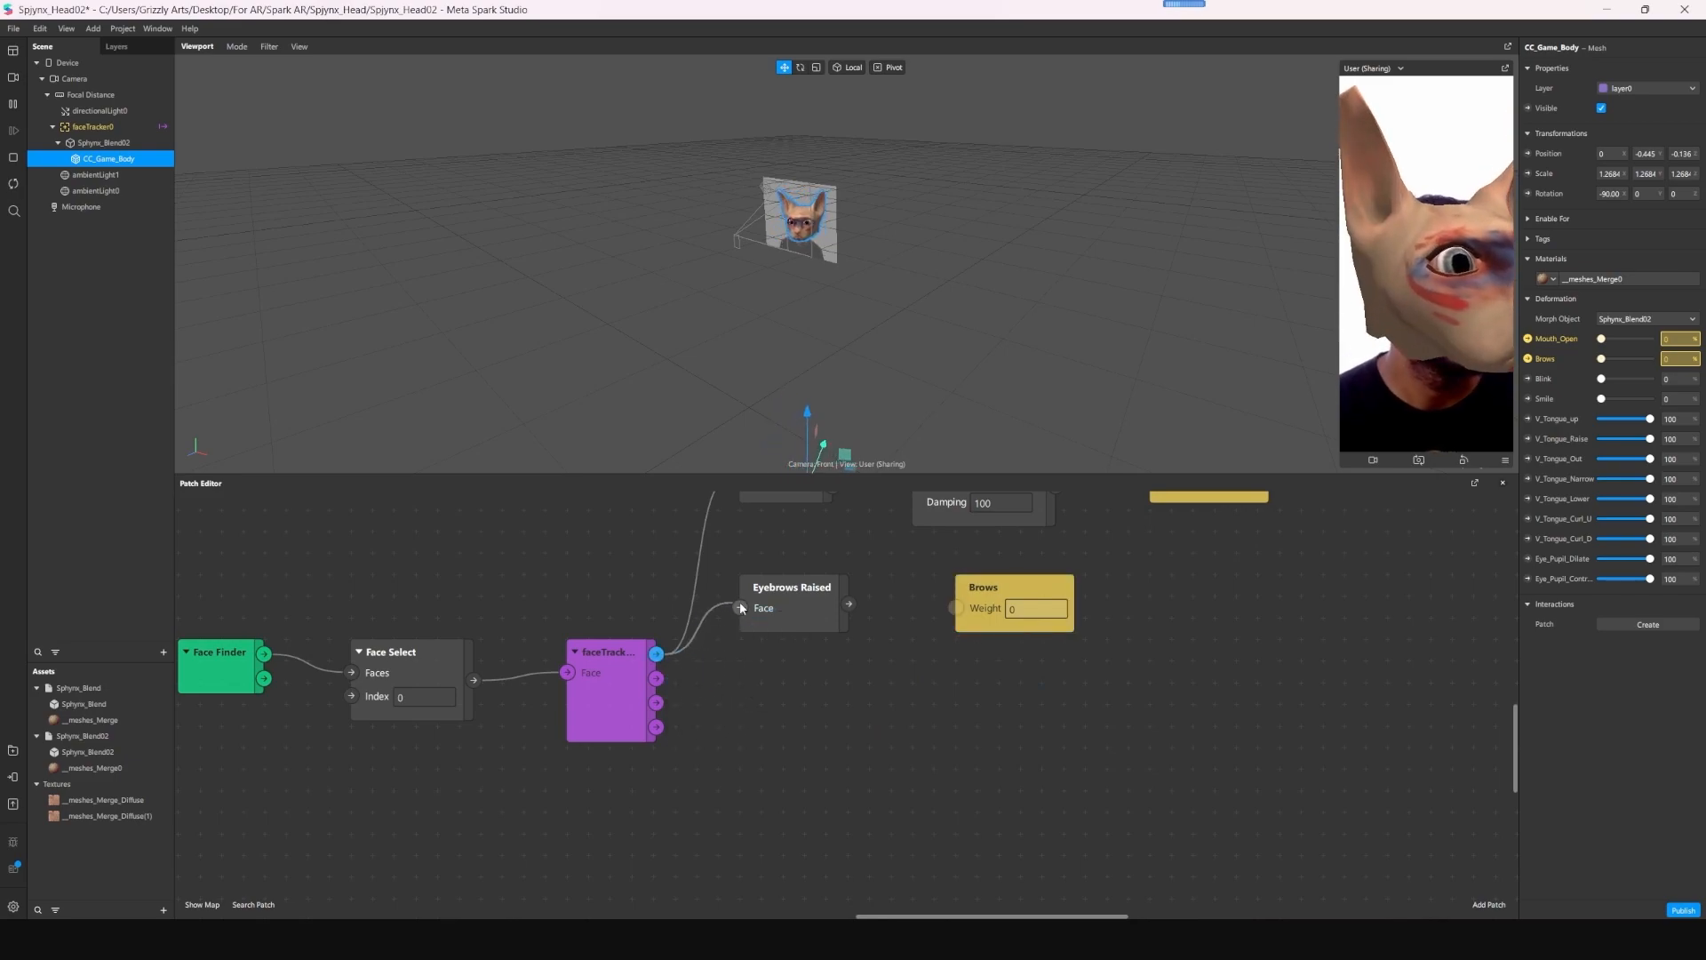
{"action": "left_click_drag", "start_coordinate": [852, 609], "coordinate": [1007, 634]}
{"action": "left_click", "coordinate": [1101, 680]}
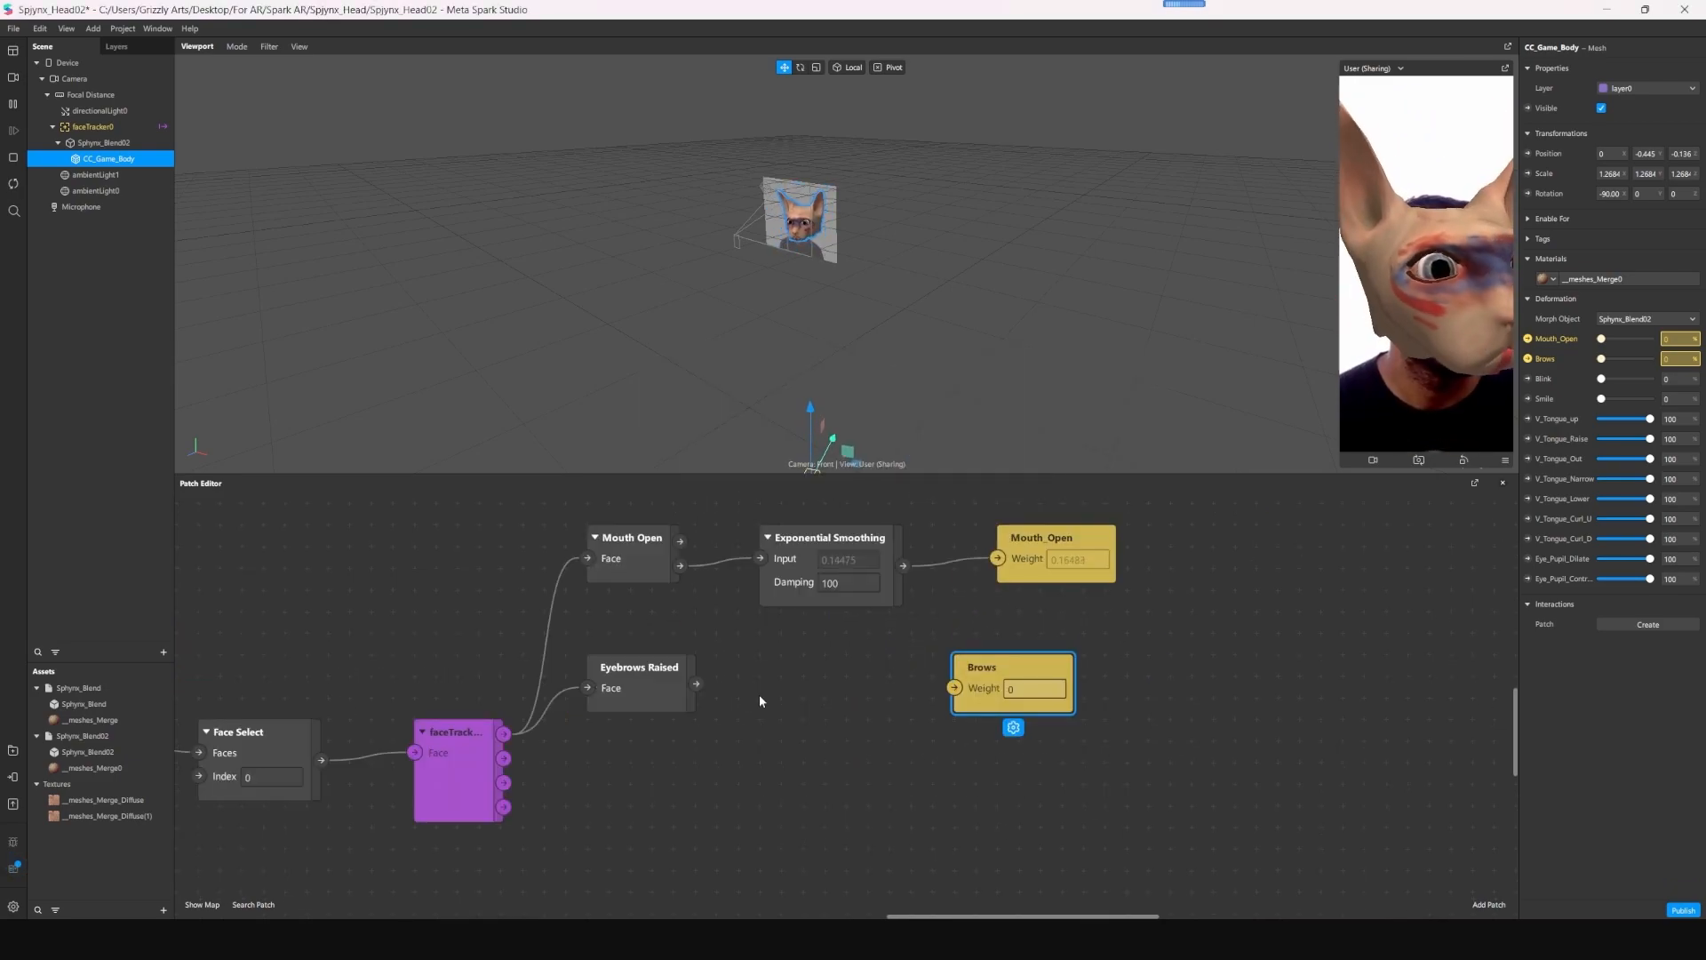
- Add an If Then Else patch between Eyebrows Raised and Brows, and connect the Raised output to its Condition input
{"action": "key", "text": "Tab"}
{"action": "type", "text": "if"}
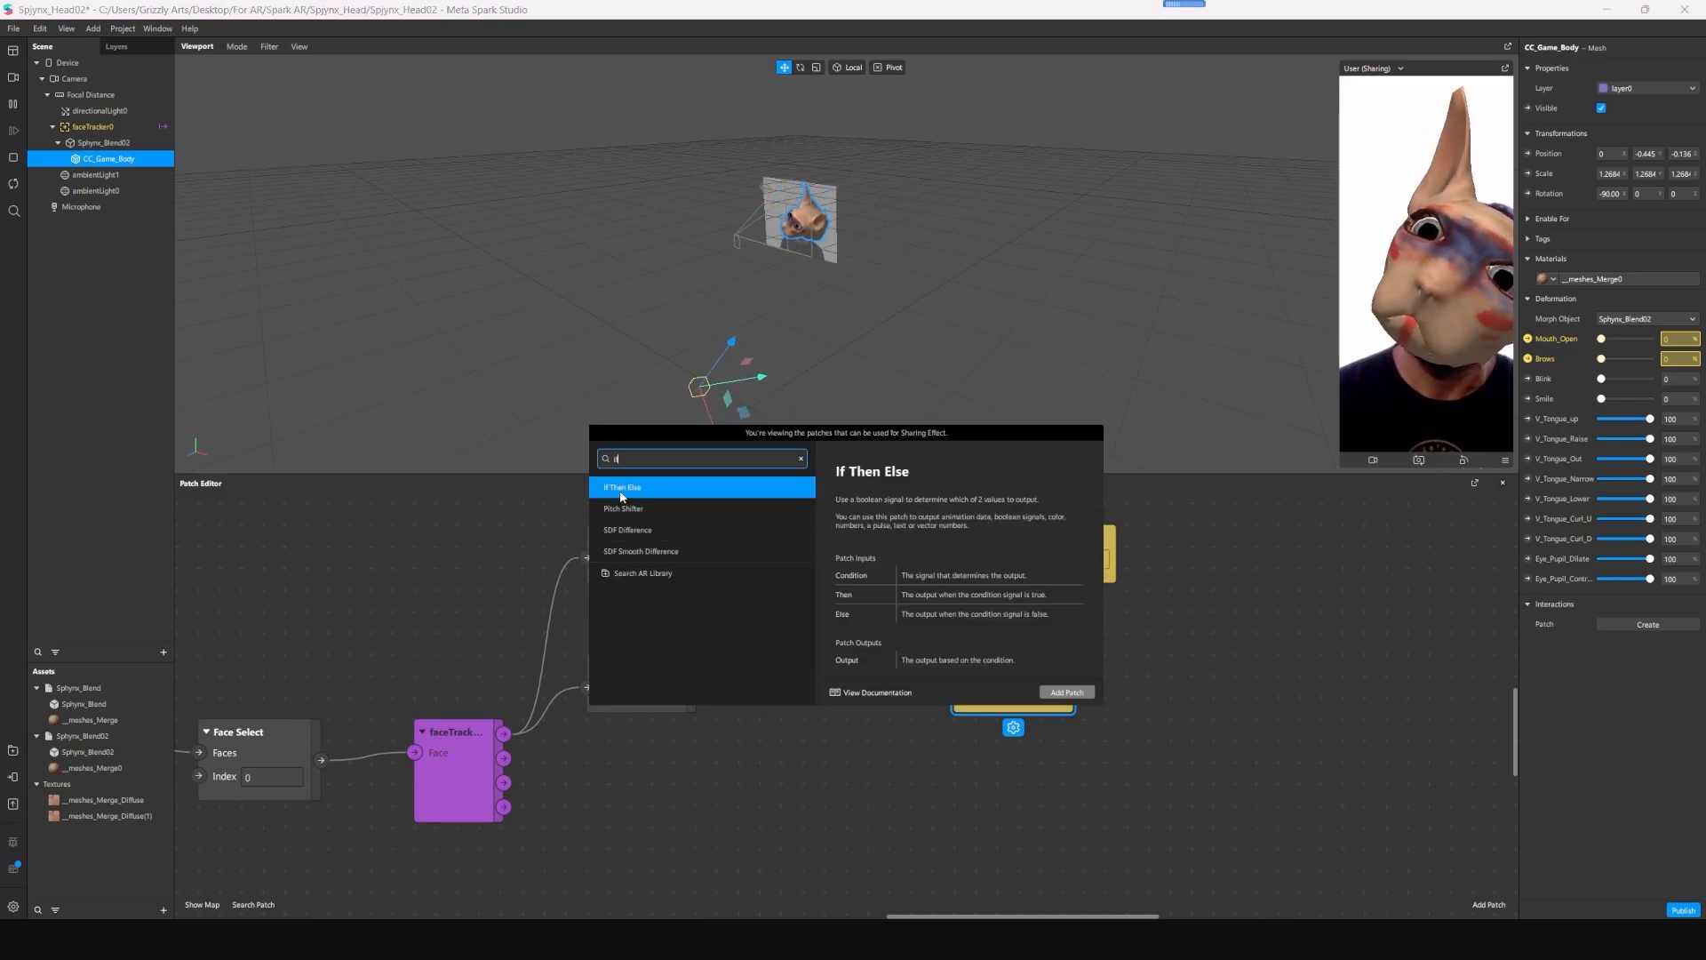
{"action": "left_click", "coordinate": [1067, 692]}
{"action": "left_click_drag", "start_coordinate": [944, 750], "coordinate": [851, 696]}
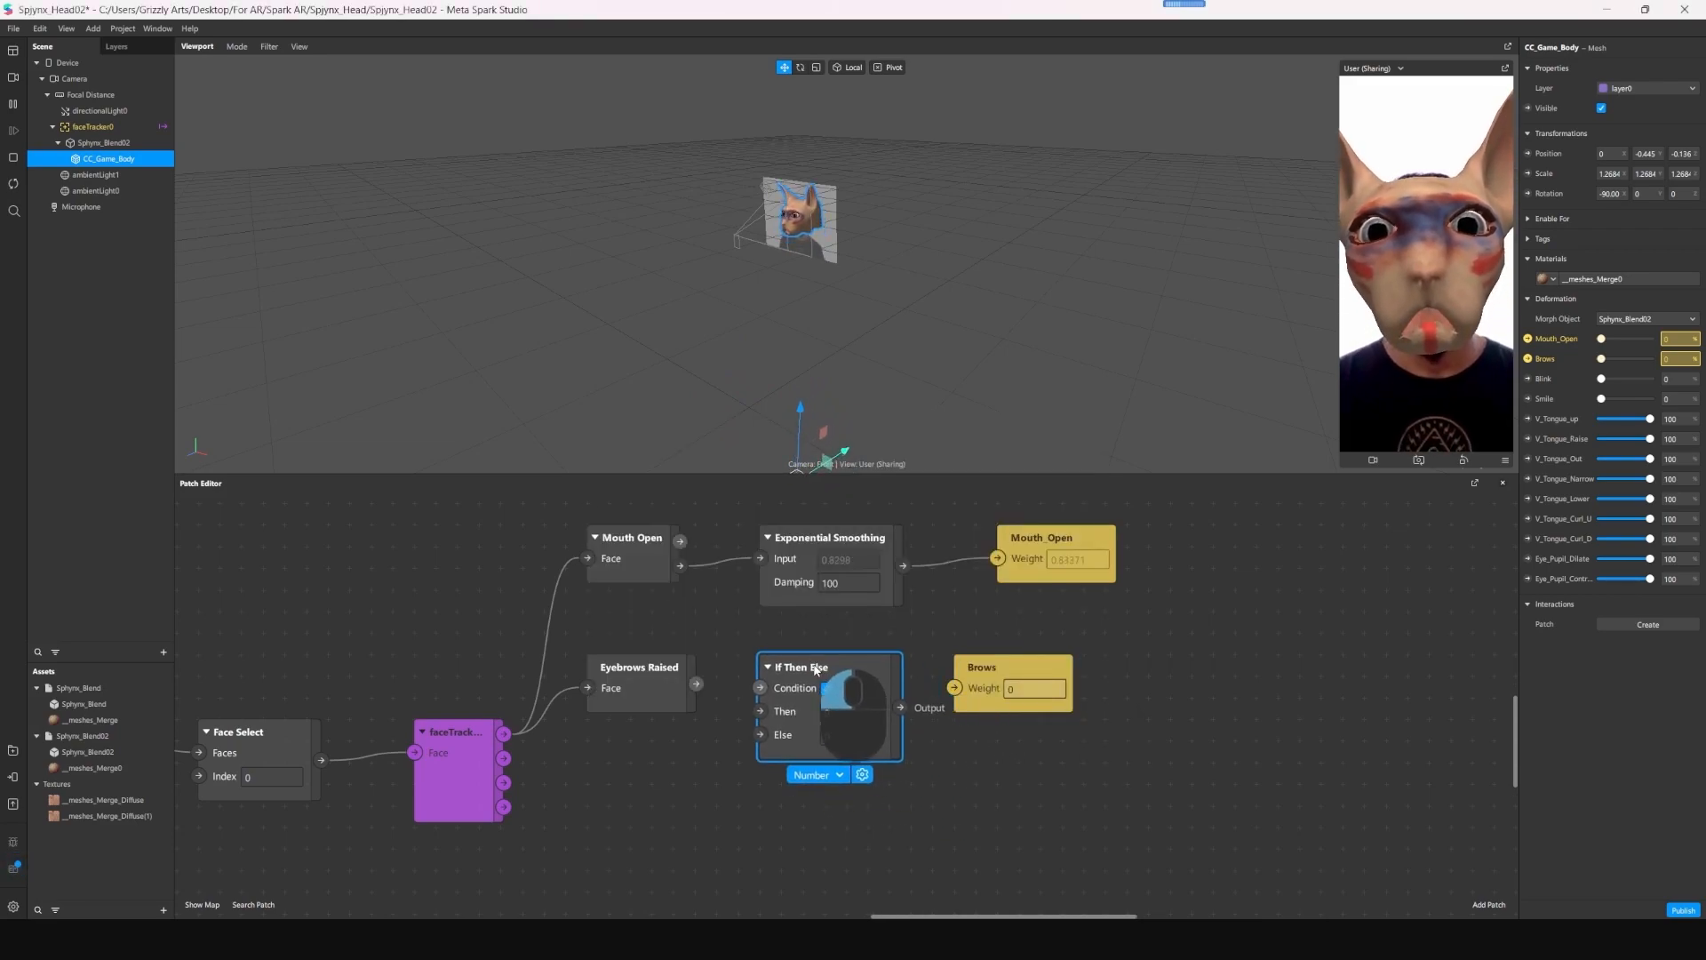
{"action": "left_click_drag", "start_coordinate": [1024, 682], "coordinate": [1130, 681]}
{"action": "left_click_drag", "start_coordinate": [697, 685], "coordinate": [760, 688]}
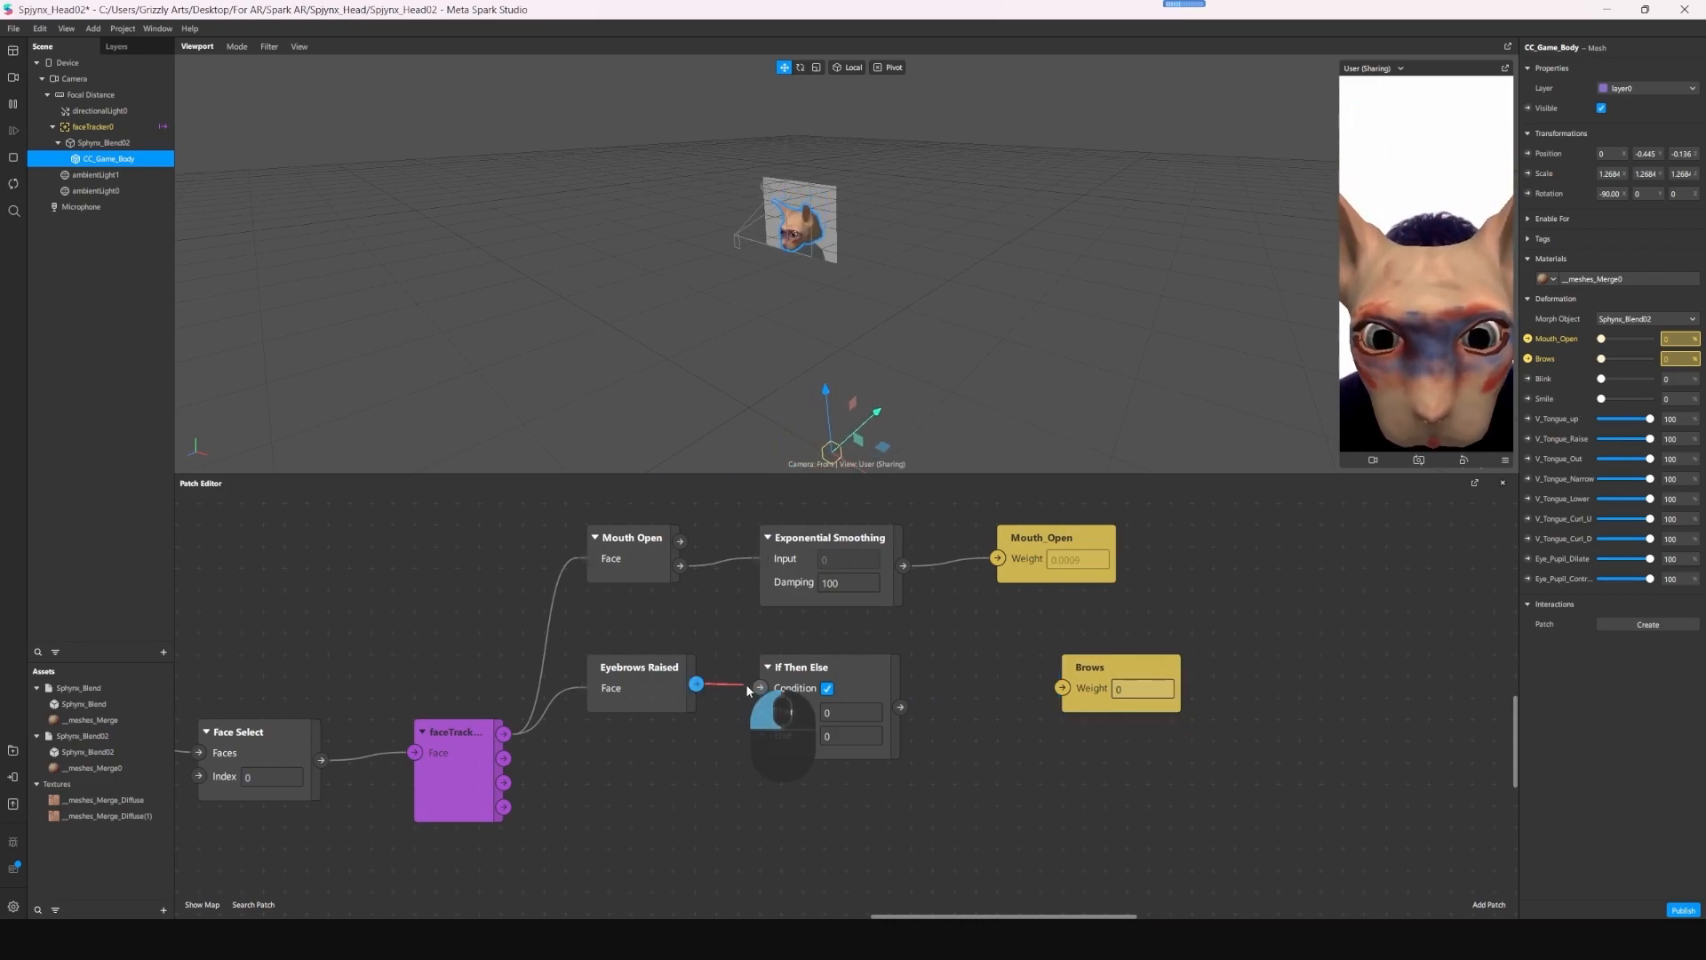
- Set the If Then Else patch's Then value to 1 and connect its output to the Brows weight
{"action": "left_click", "coordinate": [845, 710]}
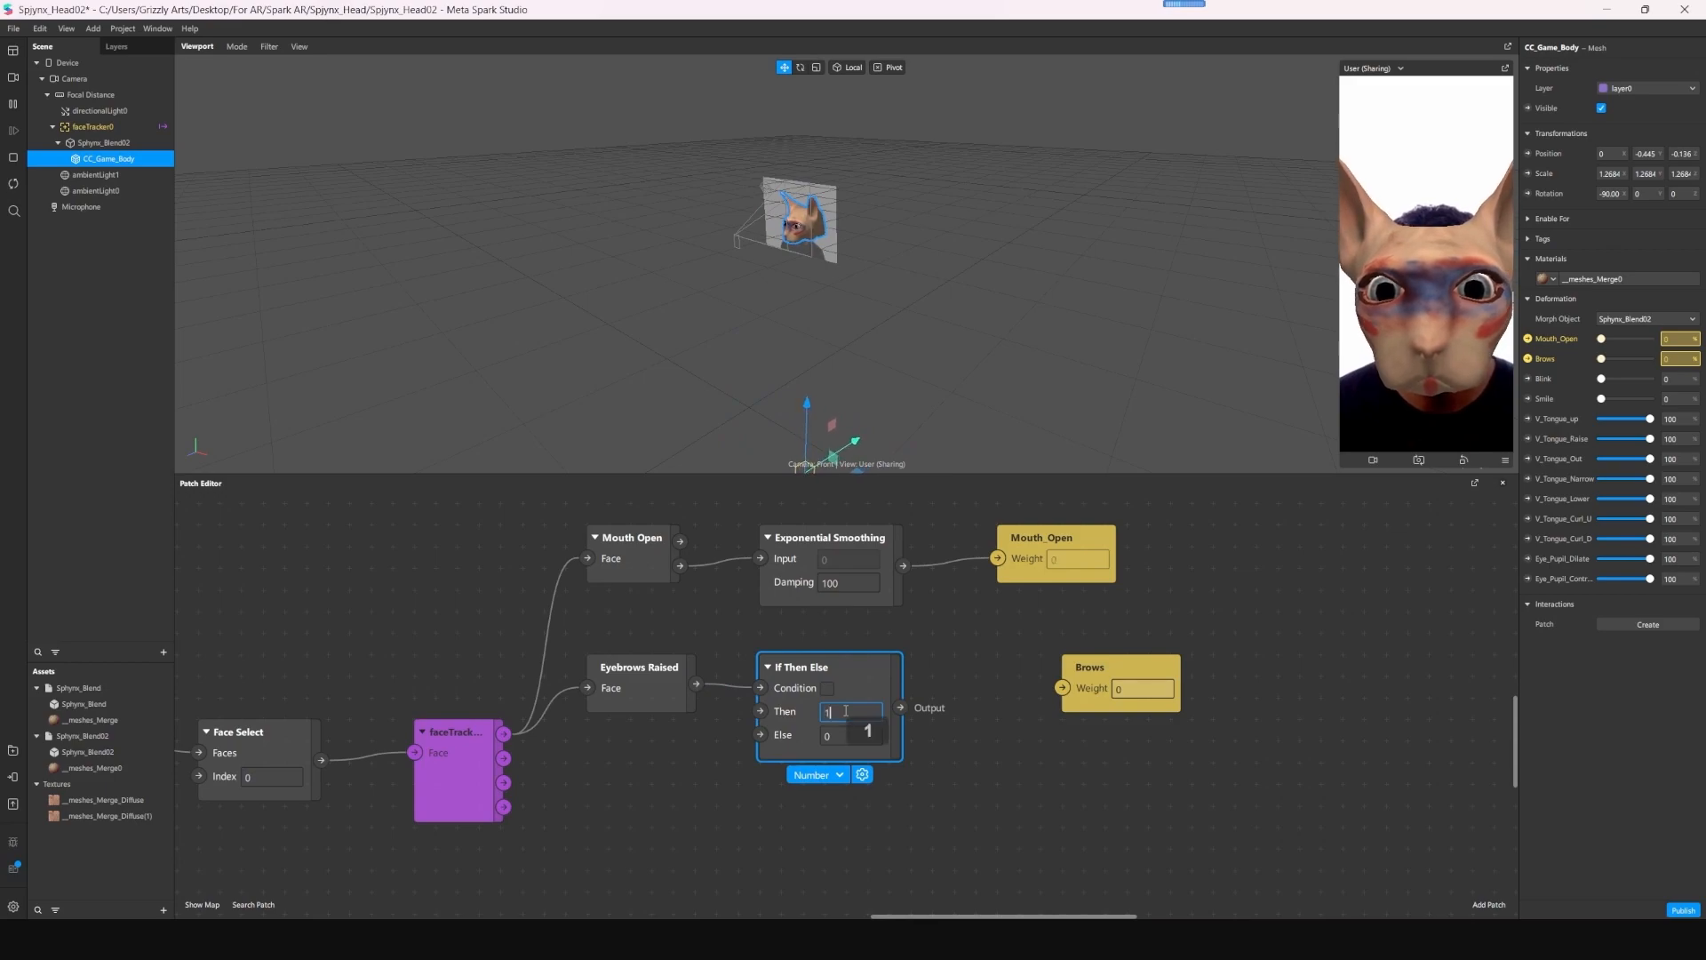
{"action": "left_click", "coordinate": [973, 755]}
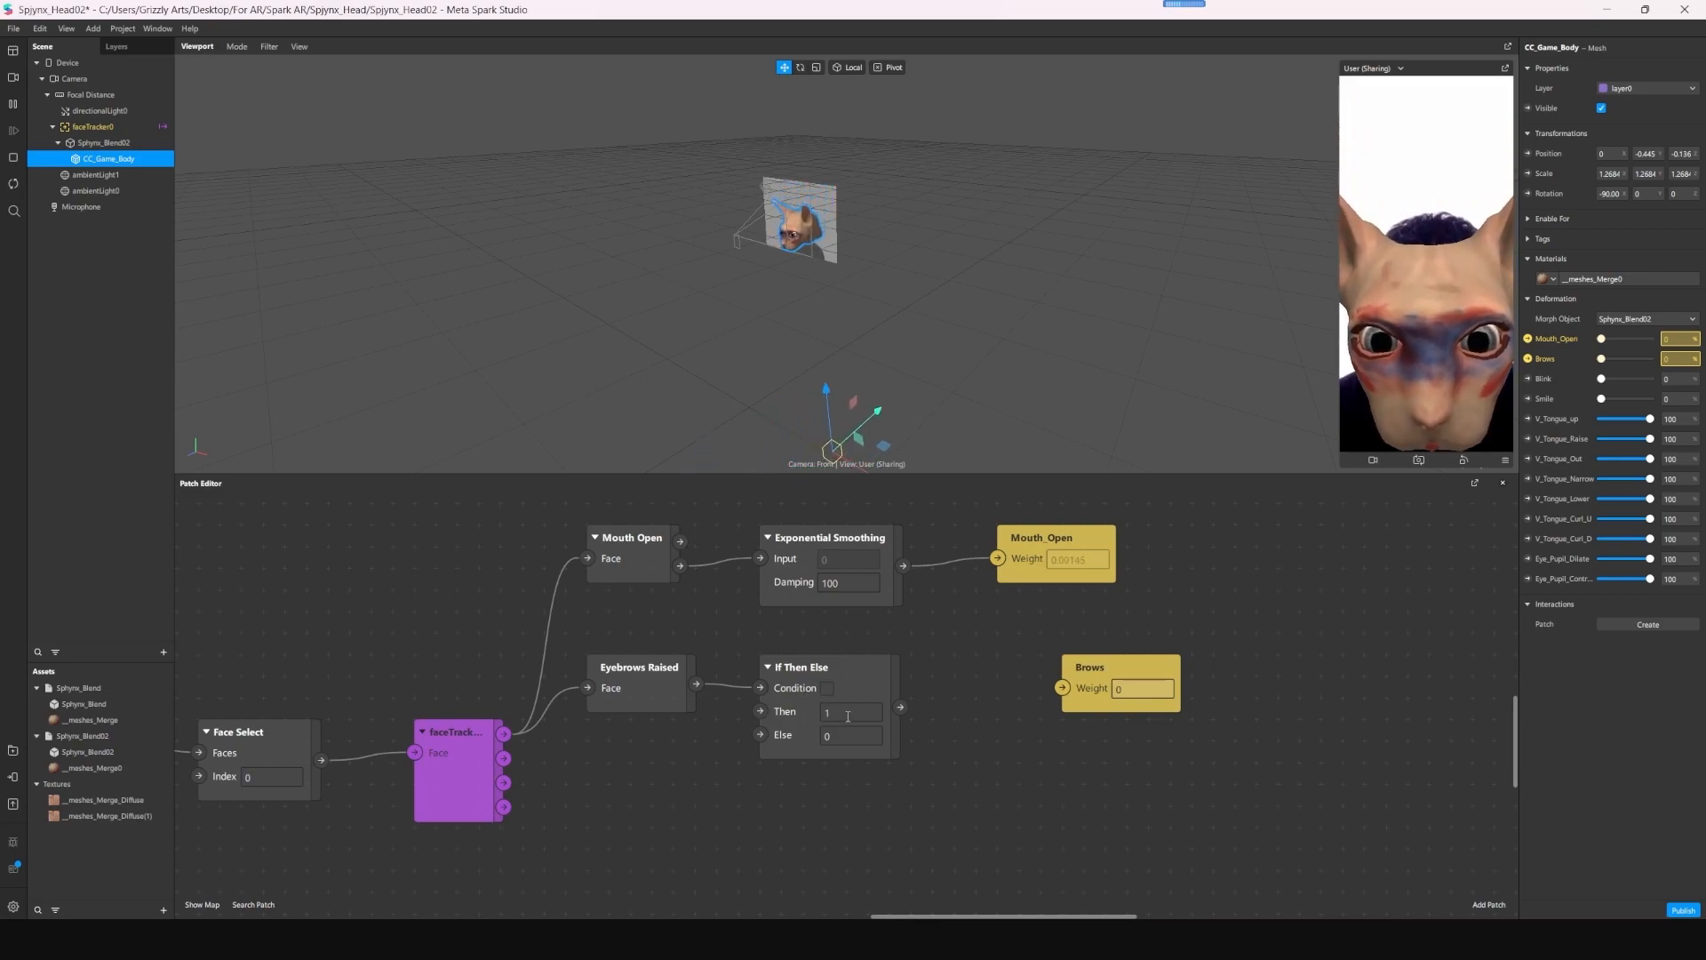
{"action": "left_click_drag", "start_coordinate": [931, 718], "coordinate": [1052, 684]}
{"action": "left_click", "coordinate": [1113, 675]}
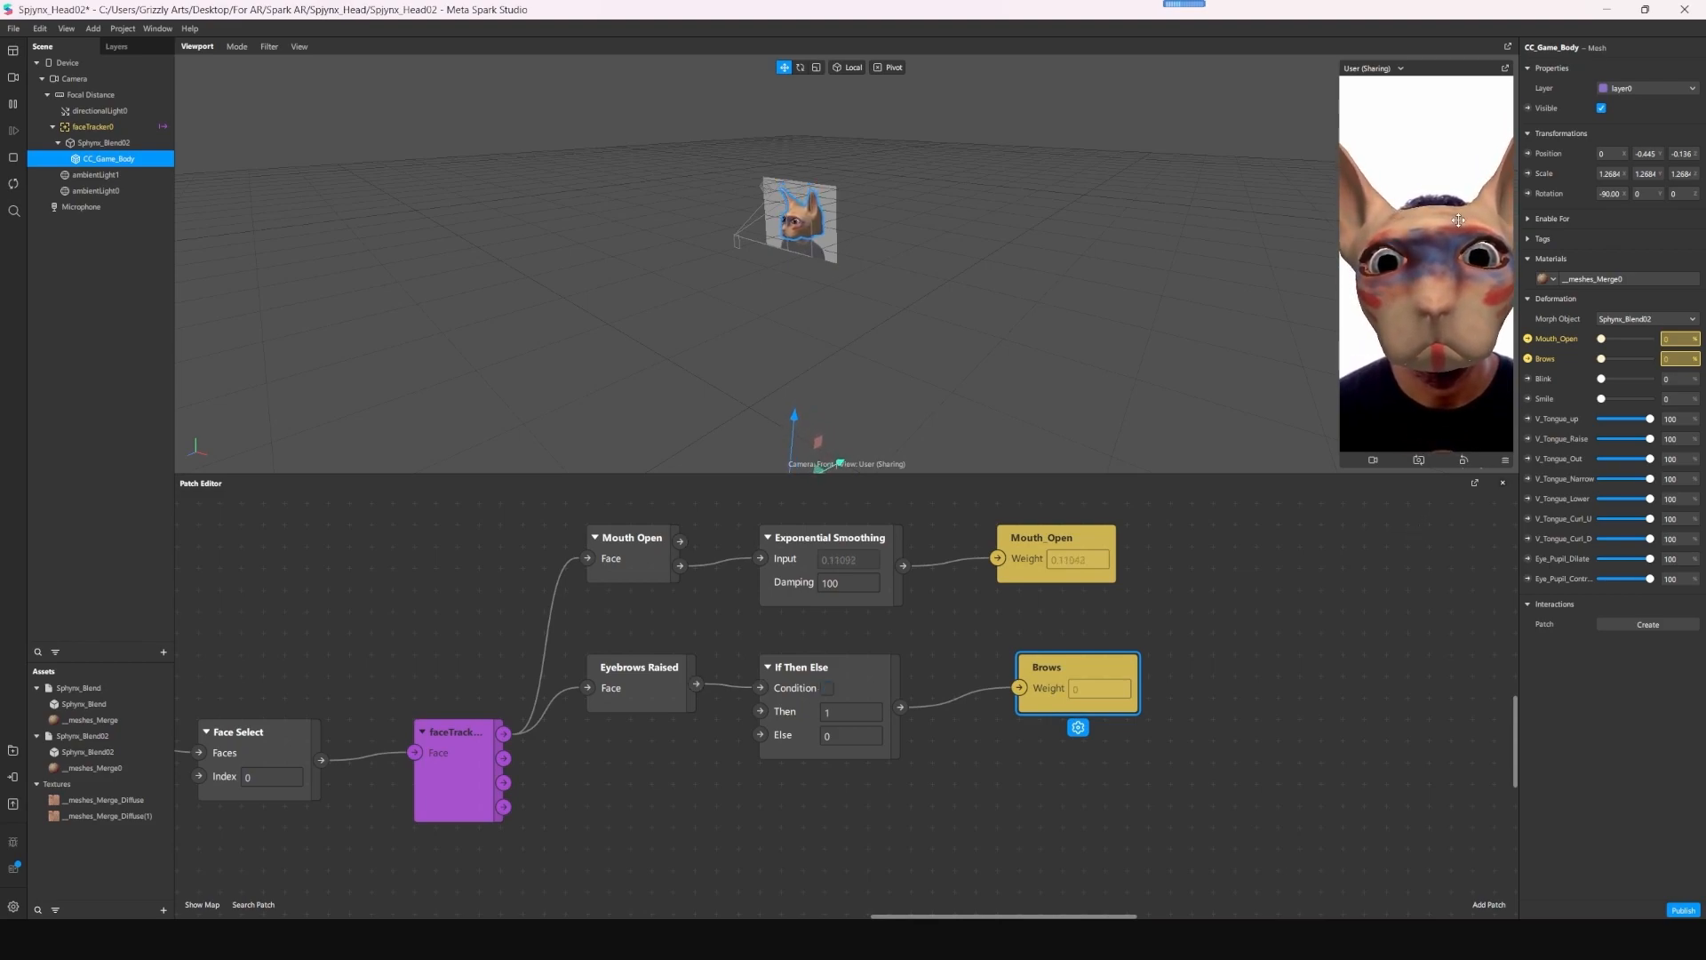
- Move the Brows patch farther from If Then Else to make room, and try to duplicate the Exponential Smoothing patch
{"action": "left_click_drag", "start_coordinate": [1075, 680], "coordinate": [1237, 679]}
{"action": "left_click", "coordinate": [844, 544]}
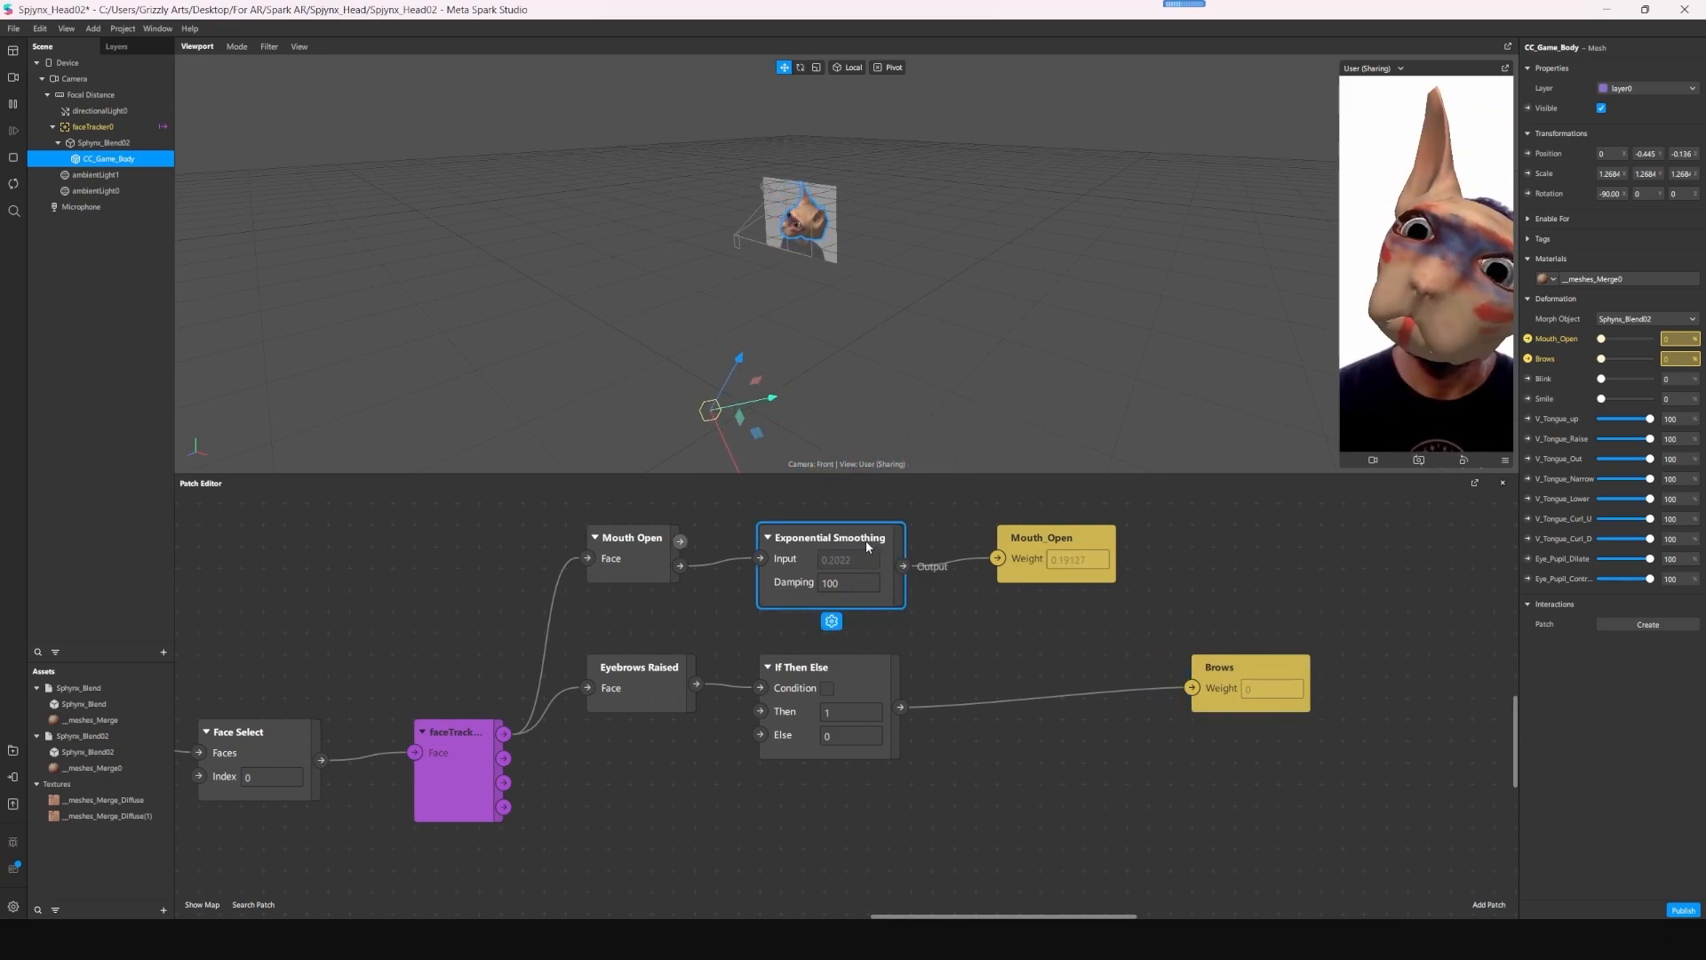
{"action": "left_click", "coordinate": [1015, 657]}
{"action": "left_click", "coordinate": [846, 544]}
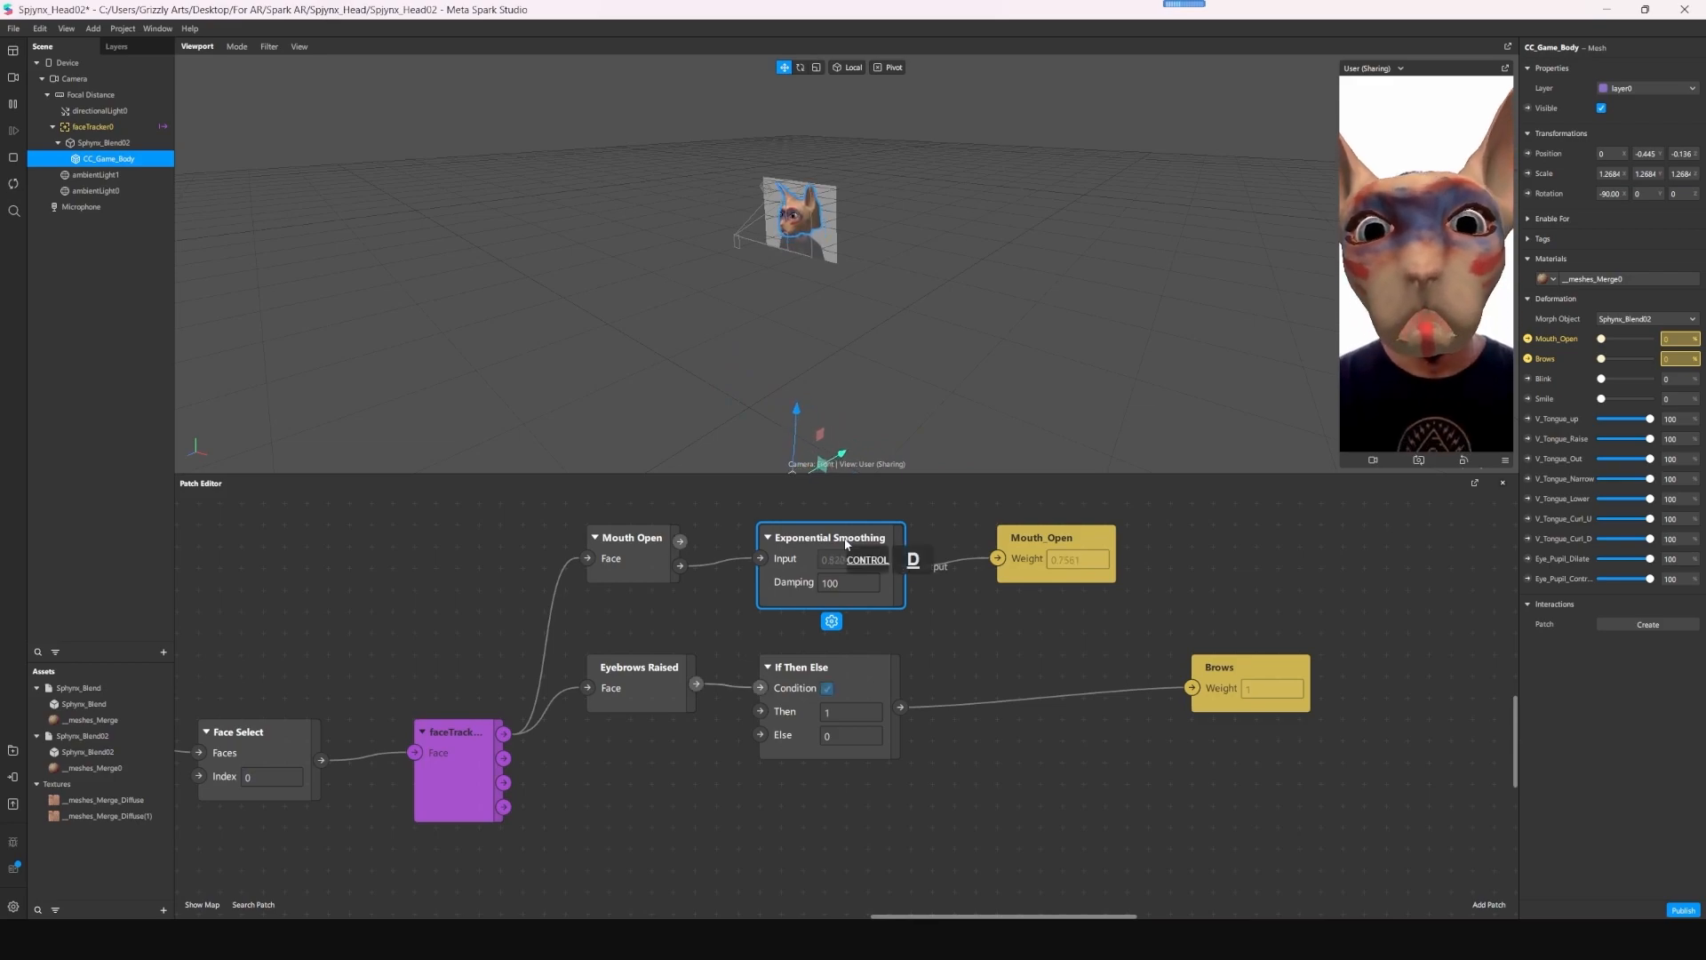
{"action": "left_click_drag", "start_coordinate": [858, 541], "coordinate": [883, 515]}
{"action": "left_click", "coordinate": [1004, 643]}
{"action": "scroll", "coordinate": [1002, 647], "scroll_direction": "up", "scroll_amount": 1}
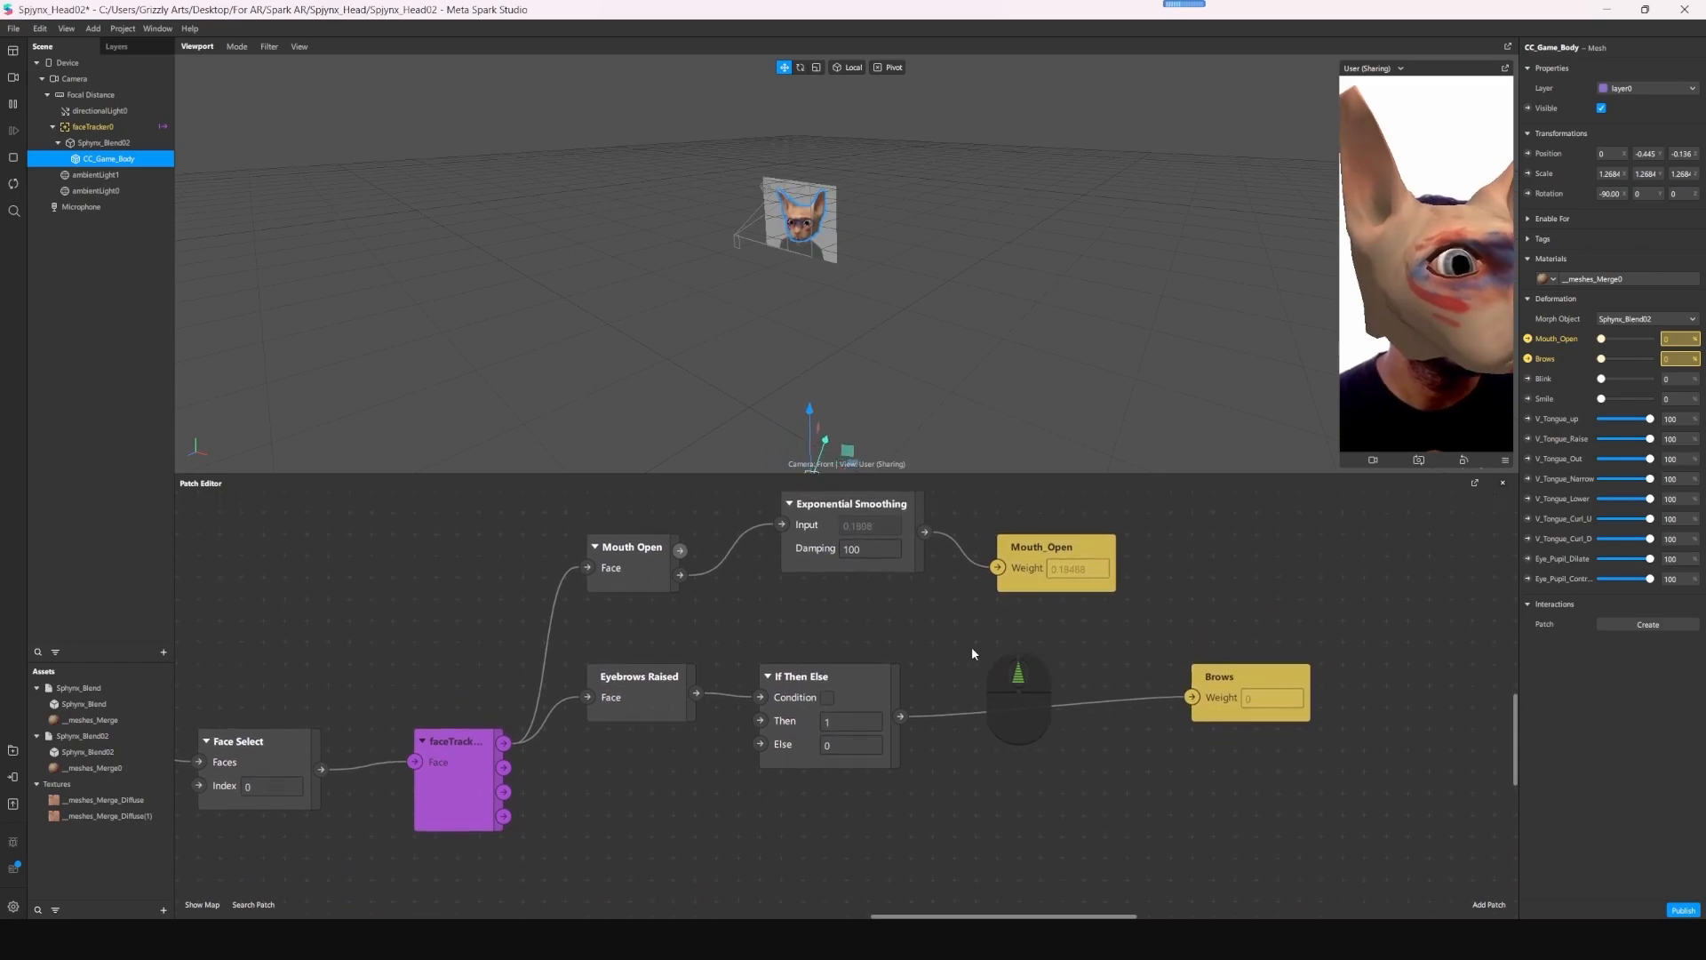
{"action": "scroll", "coordinate": [979, 653], "scroll_direction": "up", "scroll_amount": 2}
- Copy the Exponential Smoothing patch and wire the copy between the If Then Else output and the Brows weight
{"action": "left_click", "coordinate": [884, 560]}
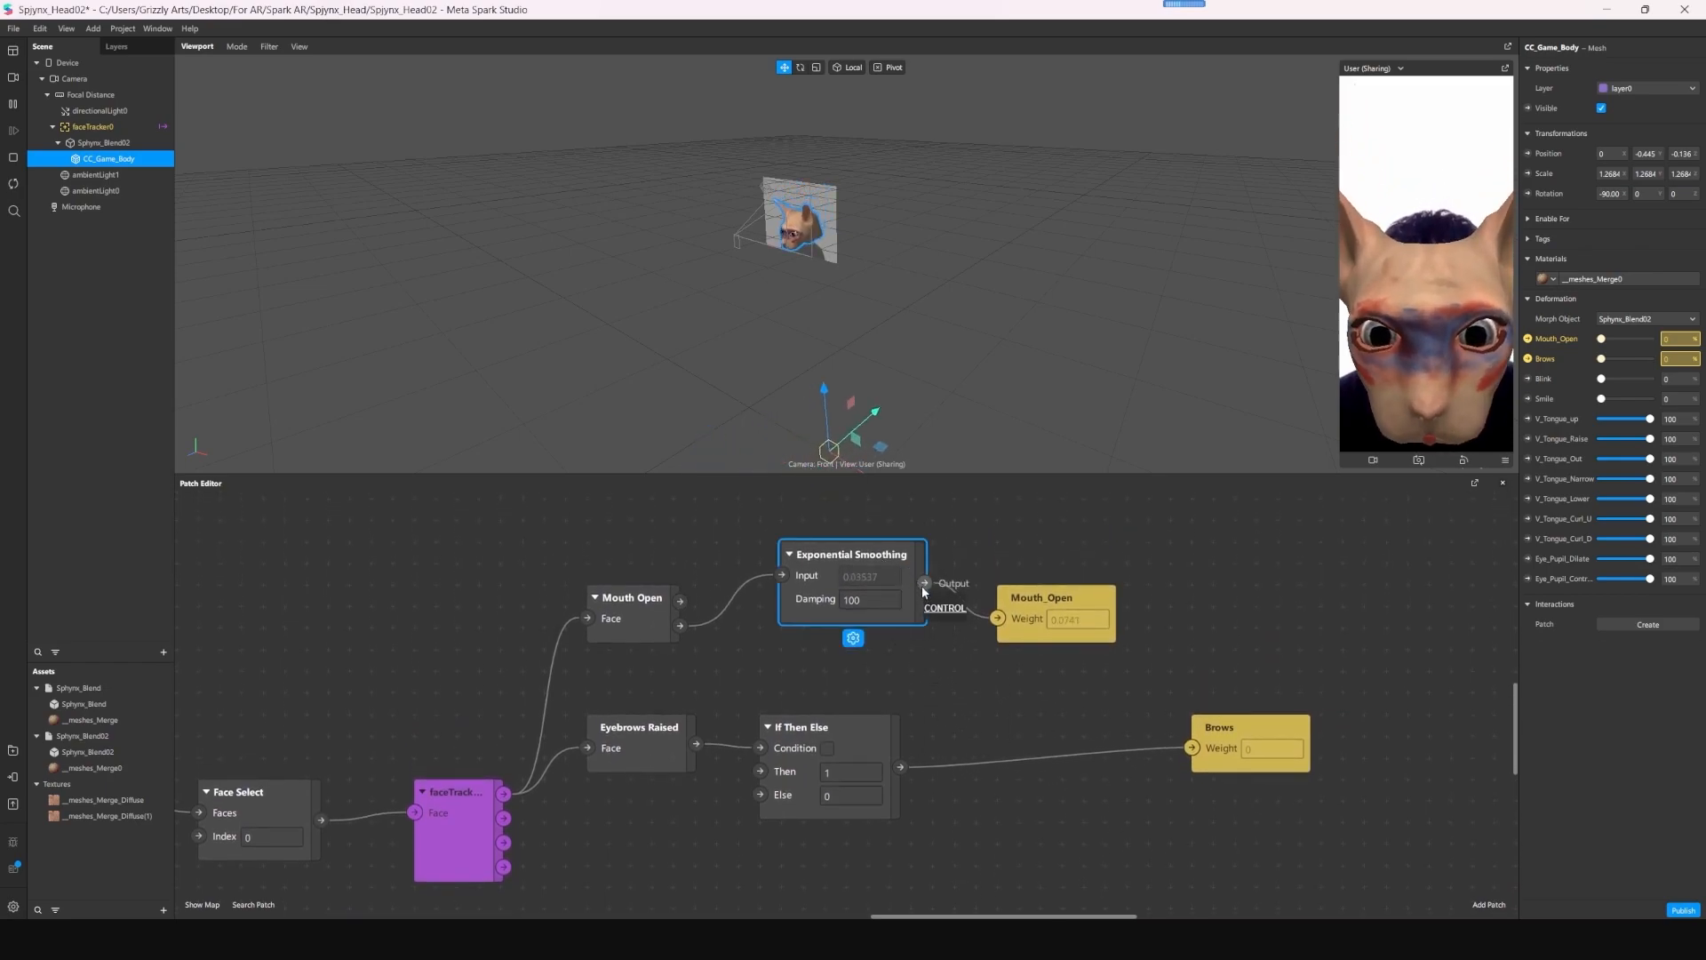
{"action": "key", "text": "ctrl+c"}
{"action": "key", "text": "ctrl+v"}
{"action": "left_click_drag", "start_coordinate": [988, 620], "coordinate": [1031, 759]}
{"action": "scroll", "coordinate": [1022, 751], "scroll_direction": "up", "scroll_amount": 3}
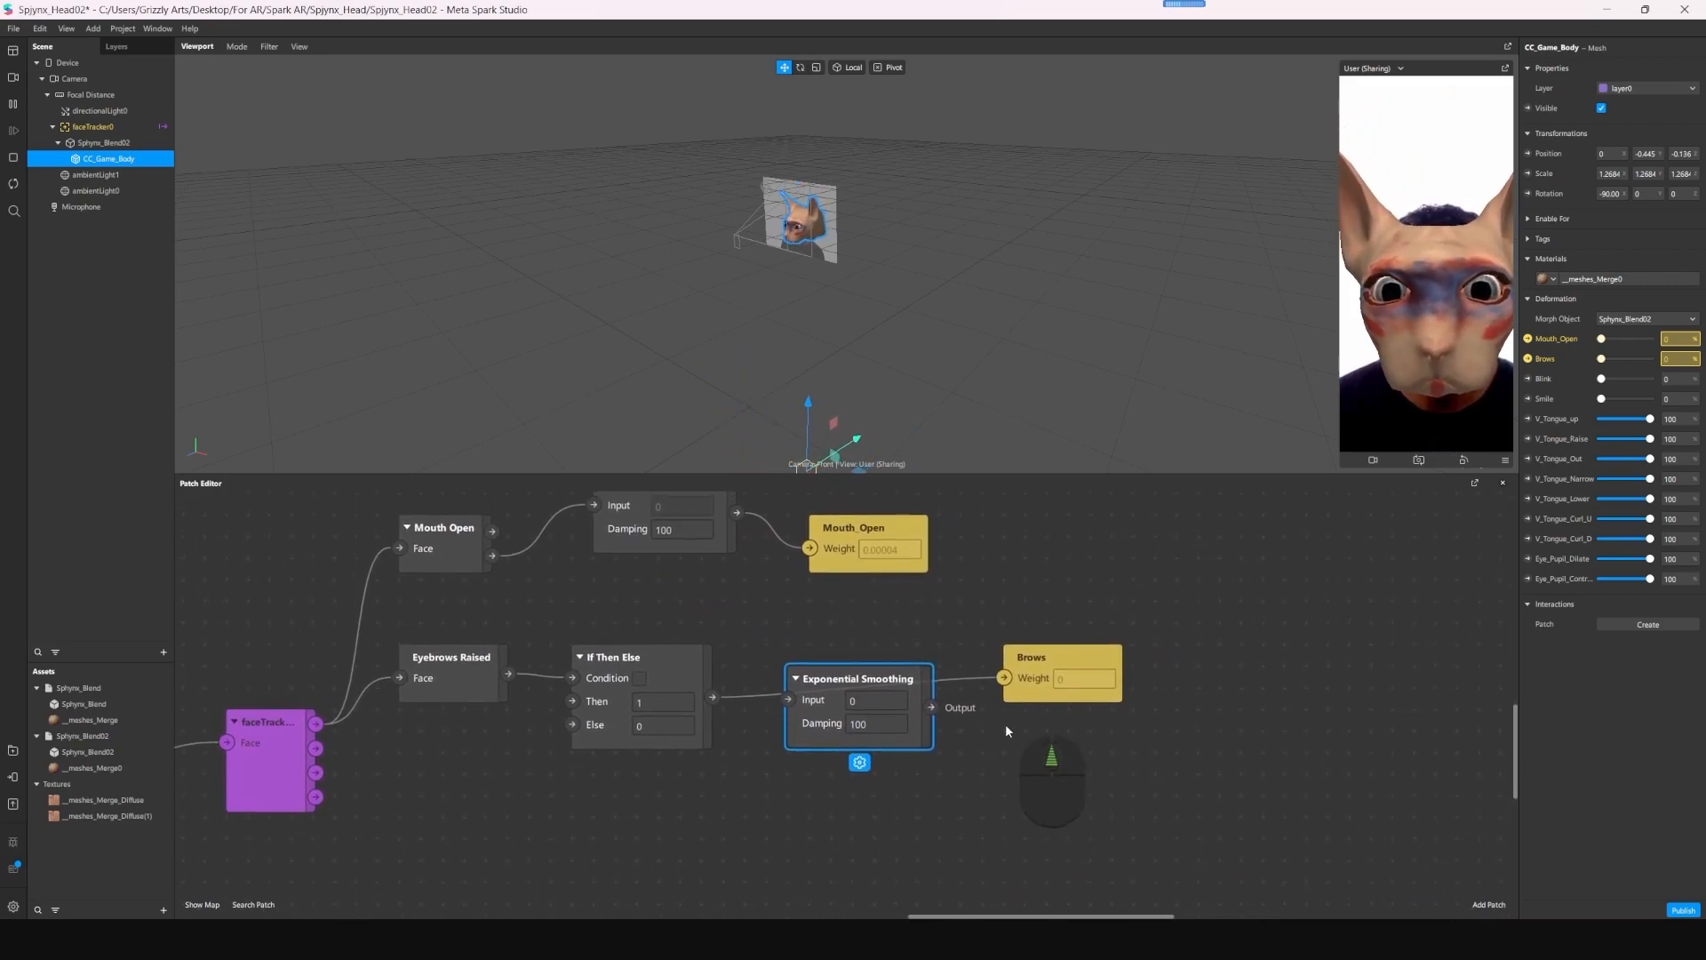
{"action": "left_click_drag", "start_coordinate": [712, 697], "coordinate": [787, 700]}
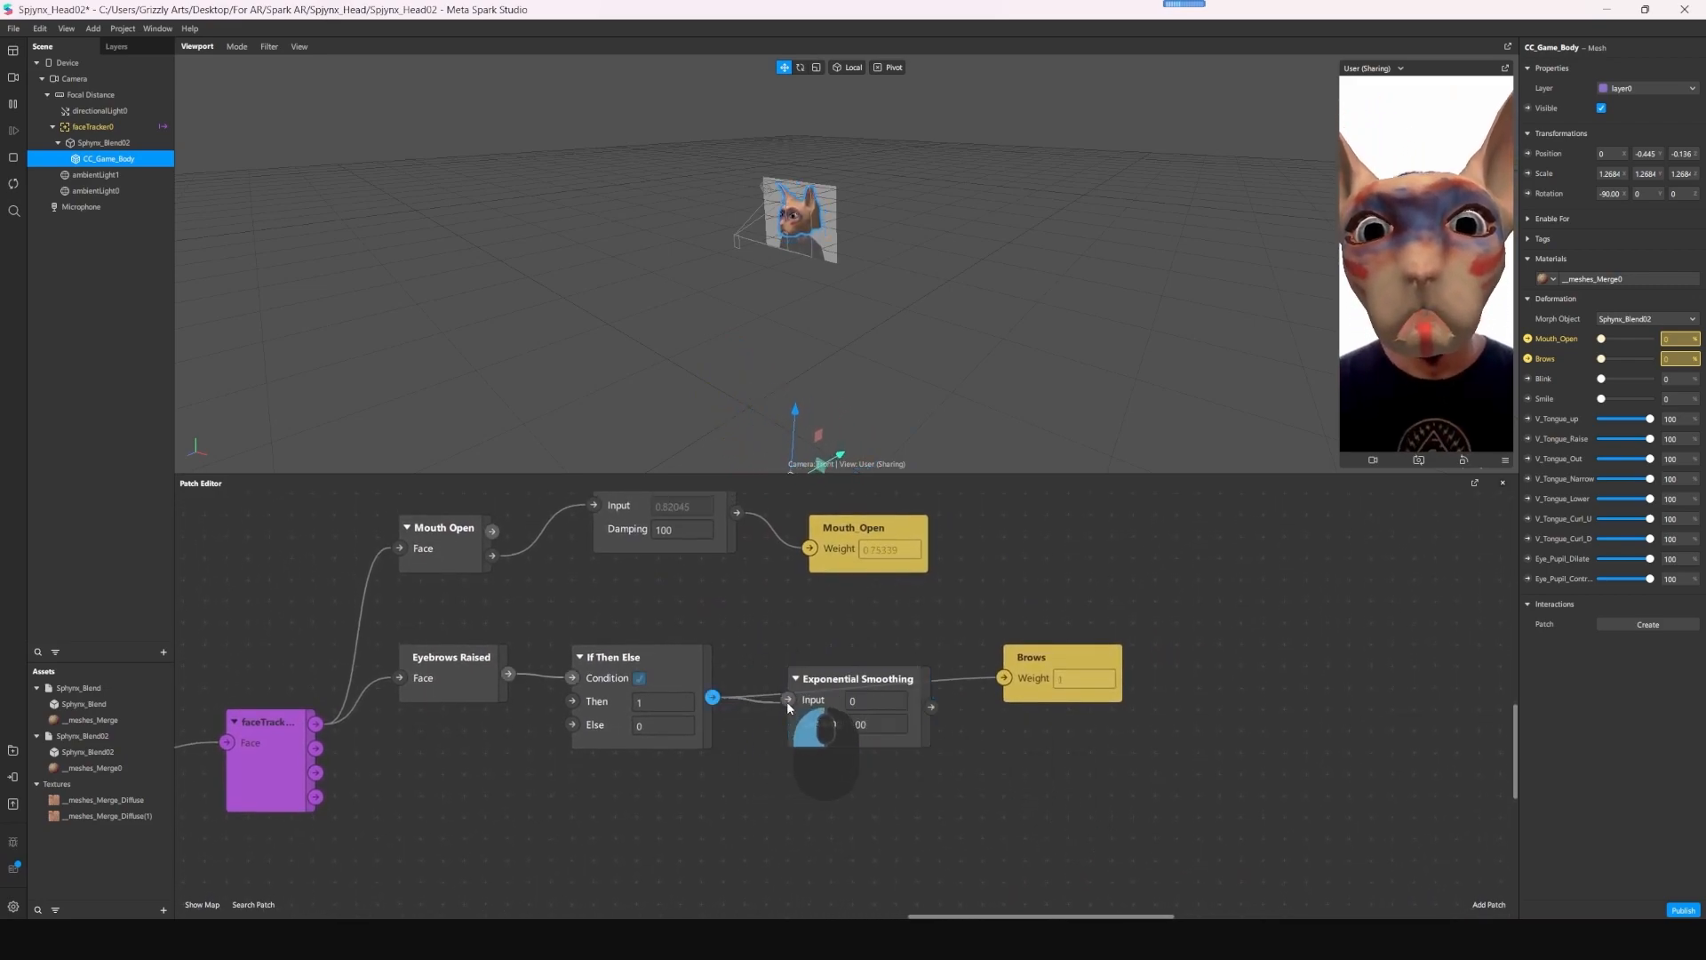
{"action": "left_click_drag", "start_coordinate": [930, 707], "coordinate": [1003, 677]}
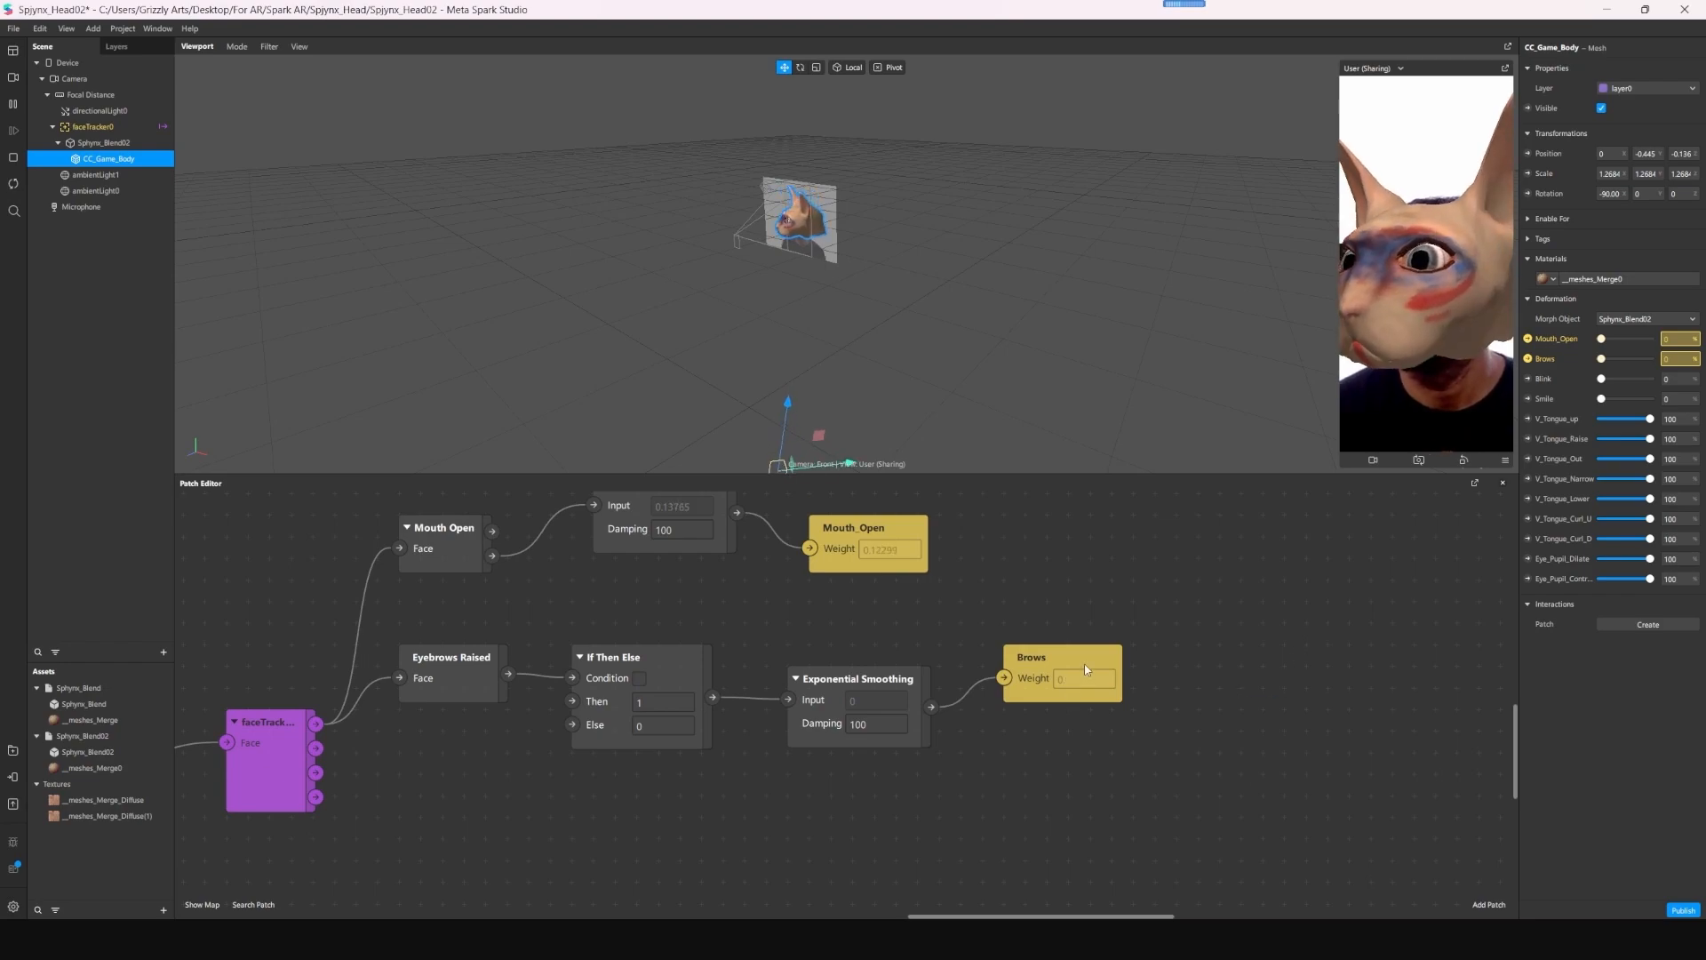
- Add an Eyelid patch below the eyebrow patches and connect the face tracker's Face output to it
{"action": "scroll", "coordinate": [606, 701], "scroll_direction": "down", "scroll_amount": 3}
{"action": "scroll", "coordinate": [606, 700], "scroll_direction": "left", "scroll_amount": 4}
{"action": "double_click", "coordinate": [583, 718]}
{"action": "type", "text": "eye"}
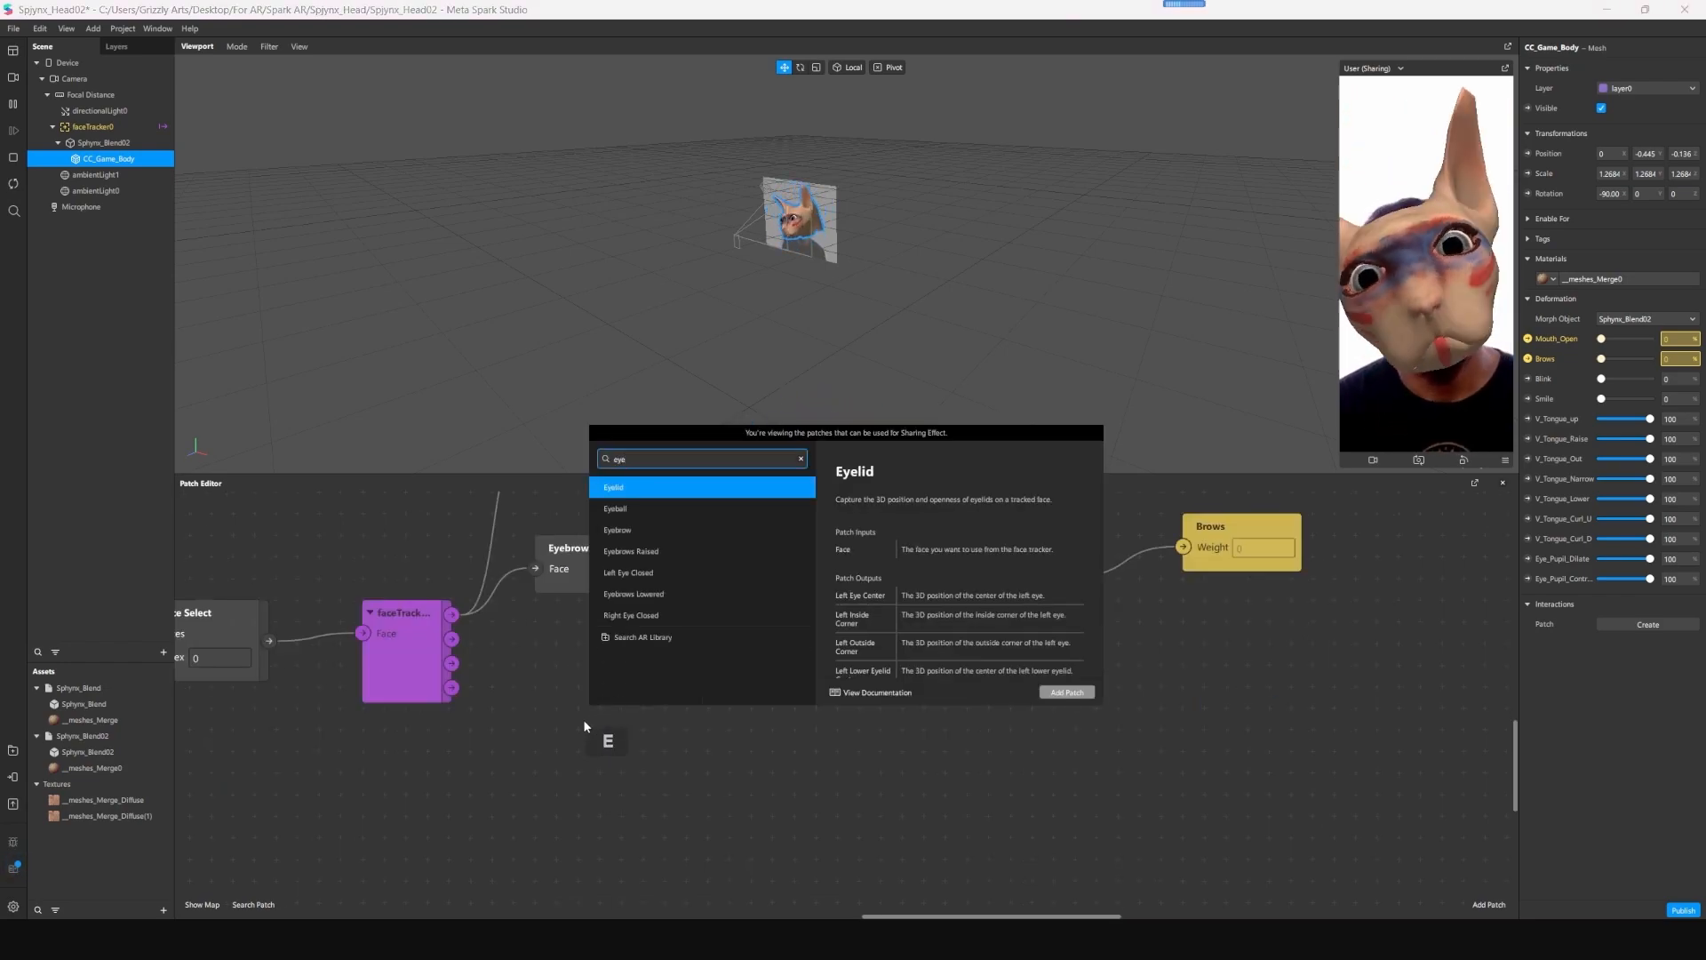
{"action": "left_click", "coordinate": [1067, 692]}
{"action": "left_click_drag", "start_coordinate": [875, 722], "coordinate": [627, 698]}
{"action": "left_click_drag", "start_coordinate": [451, 615], "coordinate": [547, 715]}
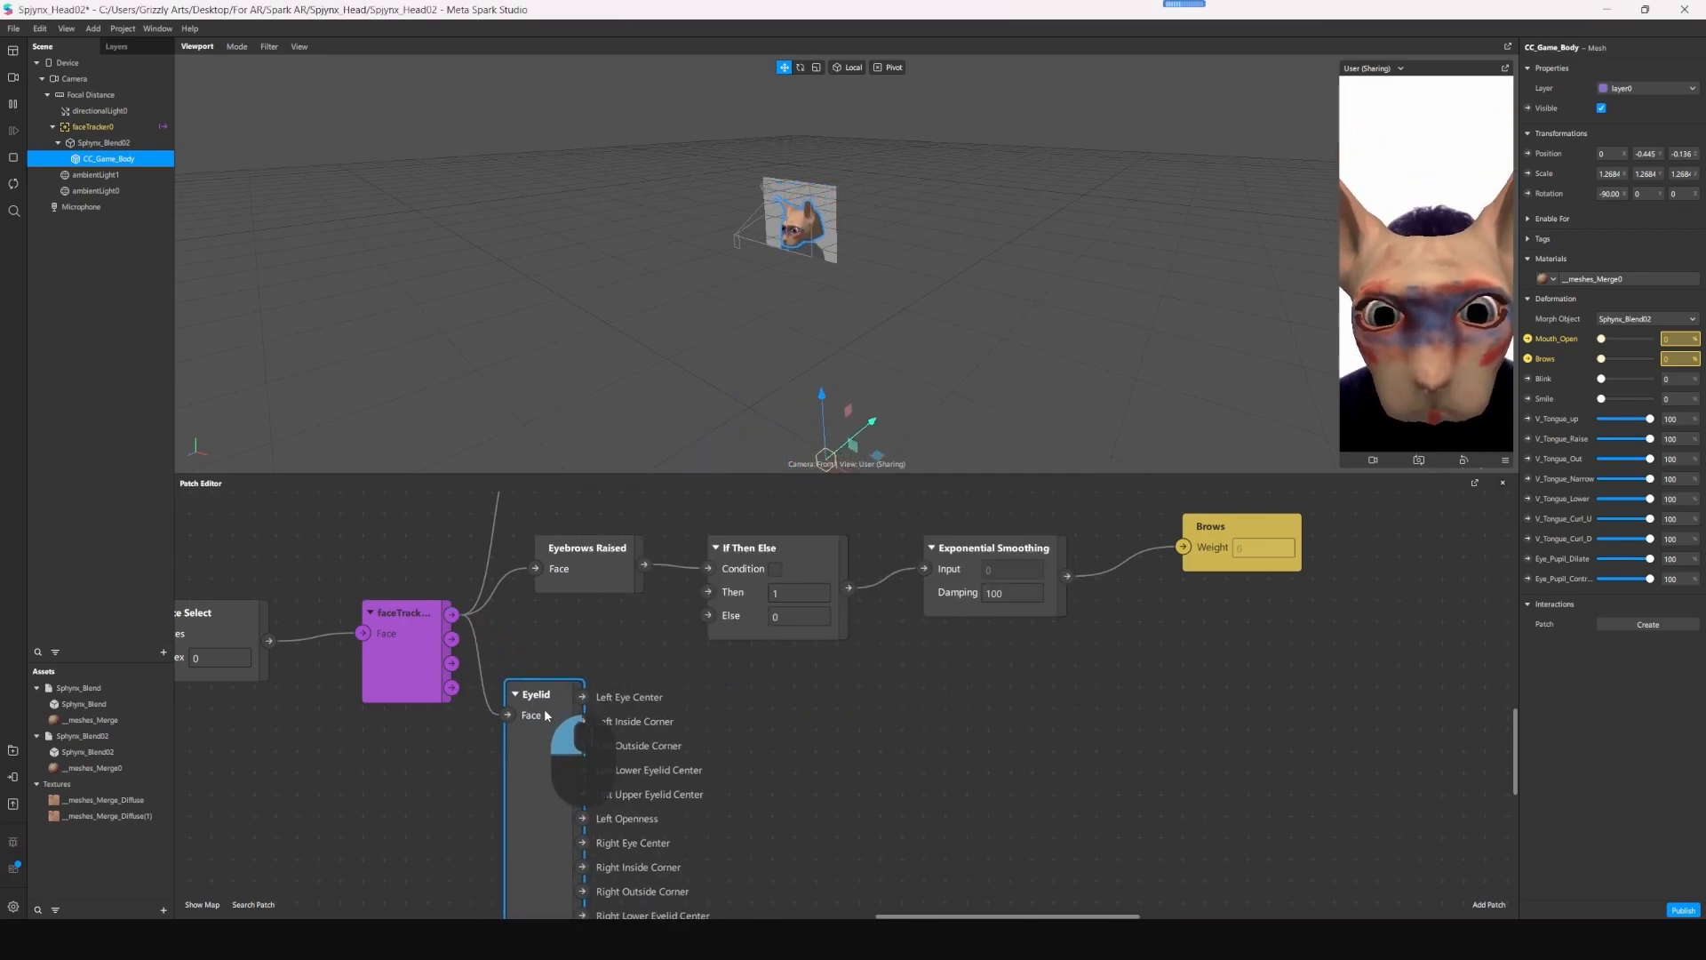
- Add a Subtract patch and place it beside the Eyelid patch's outputs
{"action": "middle_click_drag", "start_coordinate": [813, 804], "coordinate": [697, 695]}
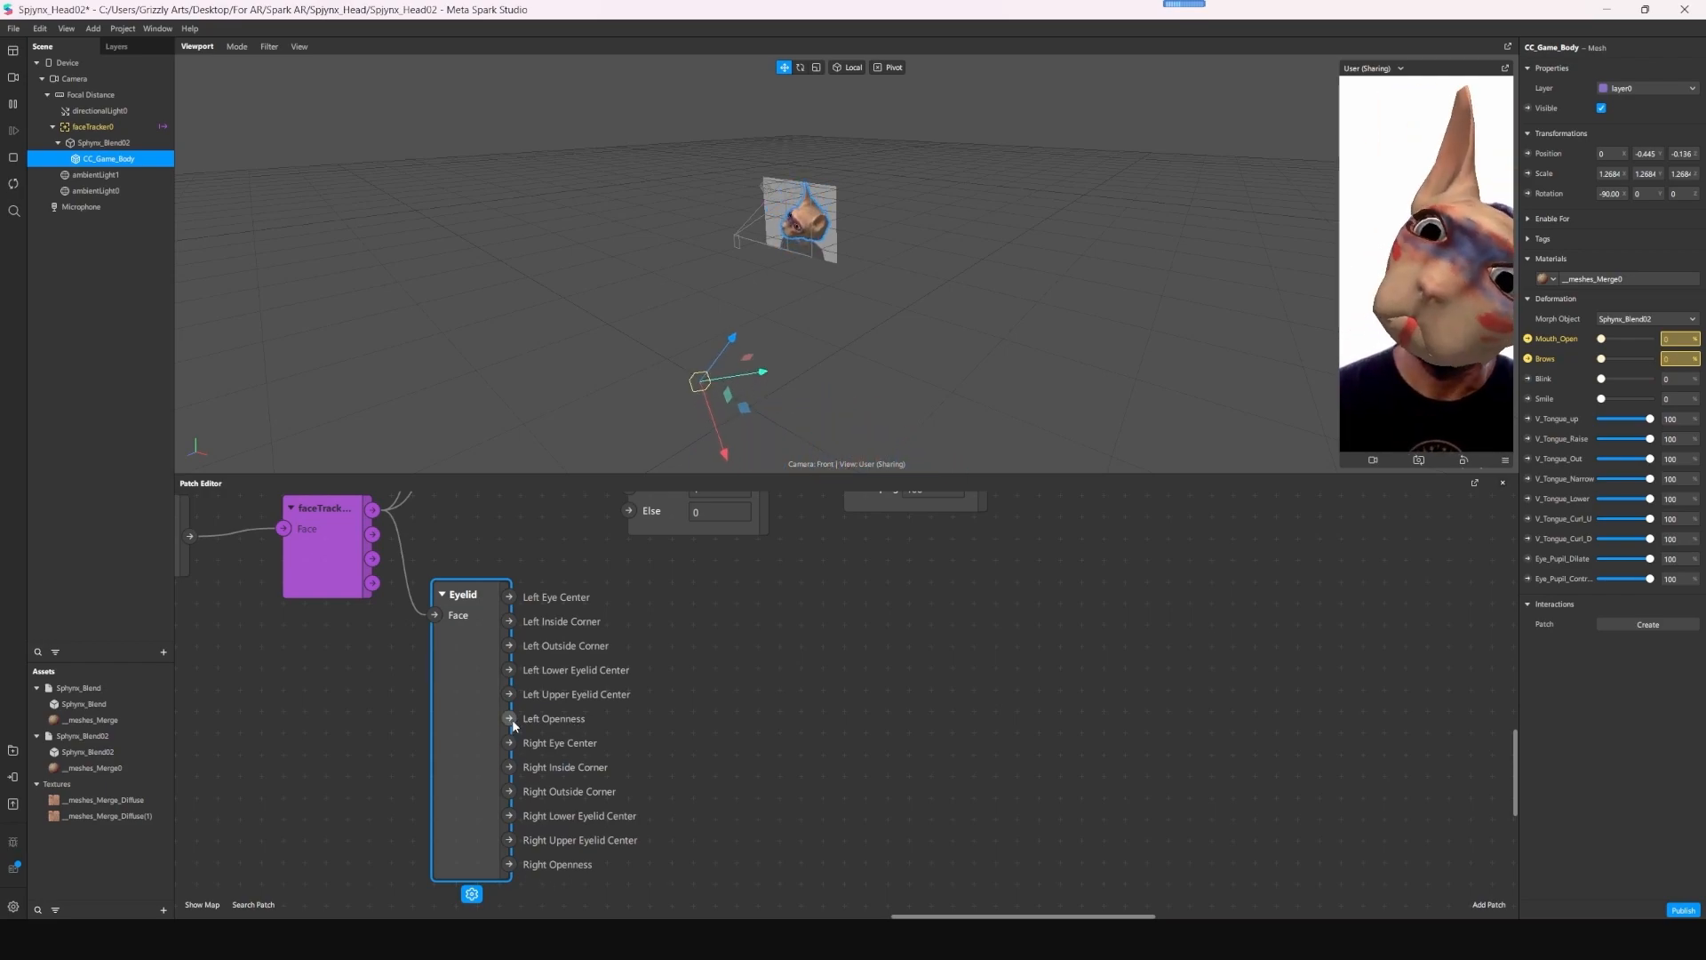
{"action": "left_click", "coordinate": [726, 708]}
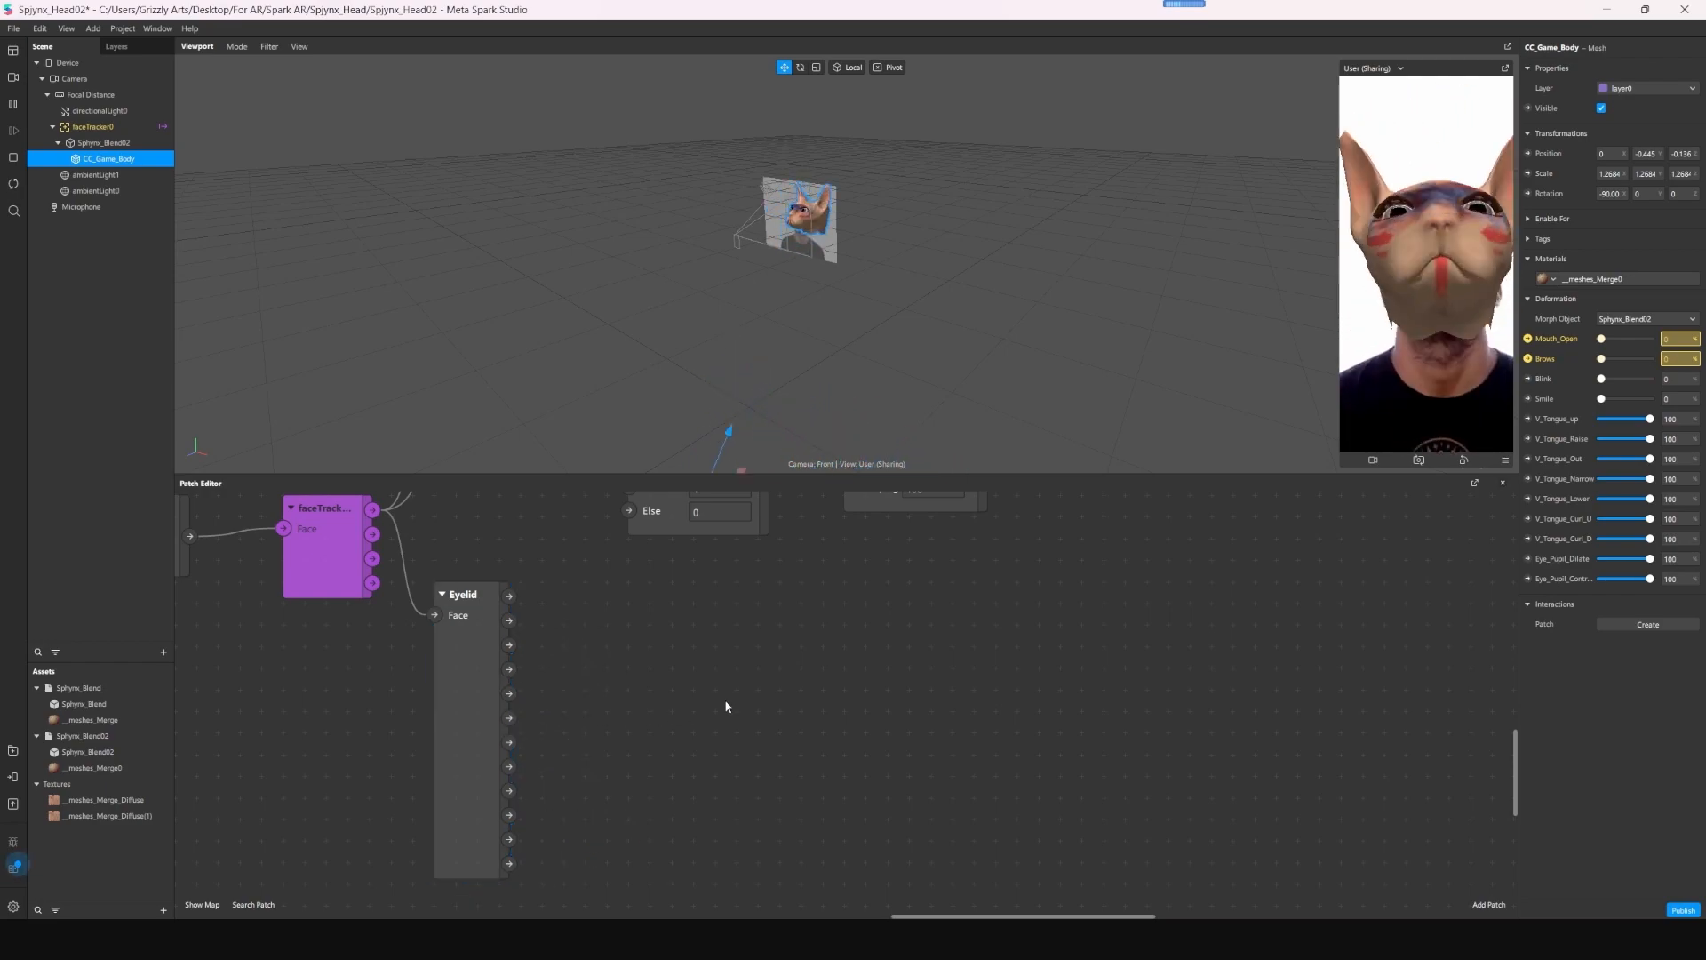
{"action": "key", "text": "Tab"}
{"action": "type", "text": "subtract"}
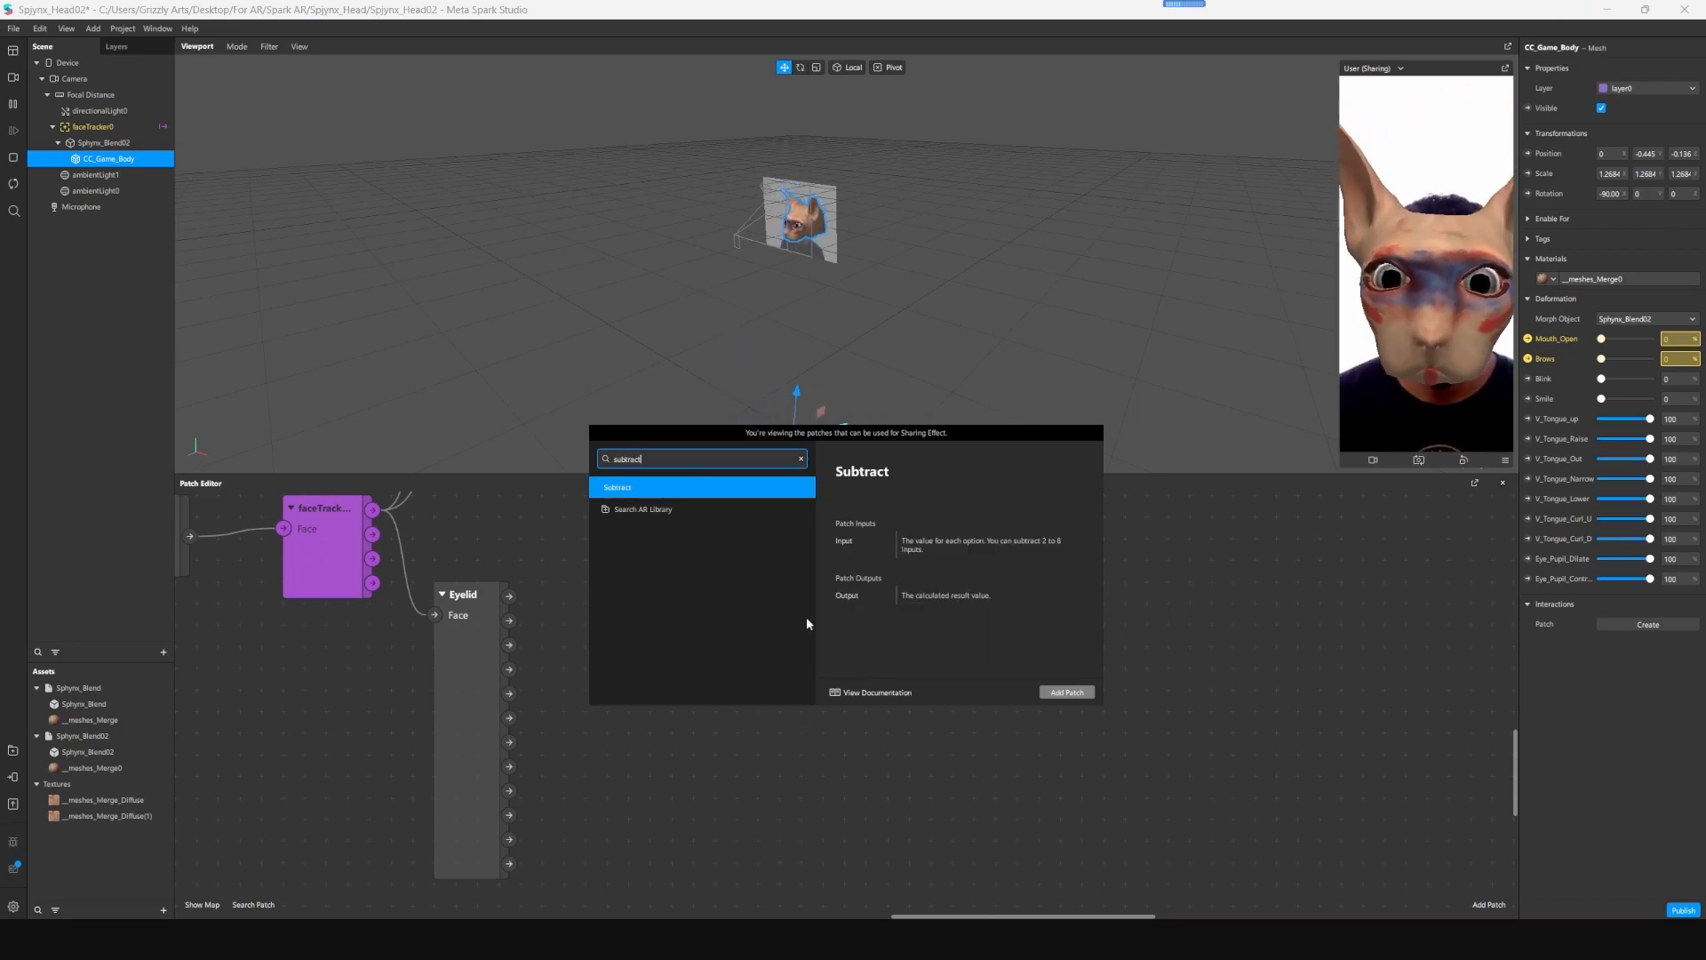
{"action": "left_click", "coordinate": [1066, 691]}
{"action": "left_click_drag", "start_coordinate": [882, 715], "coordinate": [706, 630]}
- Create a patch for the mesh's Blink deformation and connect the Subtract output to its weight
{"action": "left_click", "coordinate": [1242, 565]}
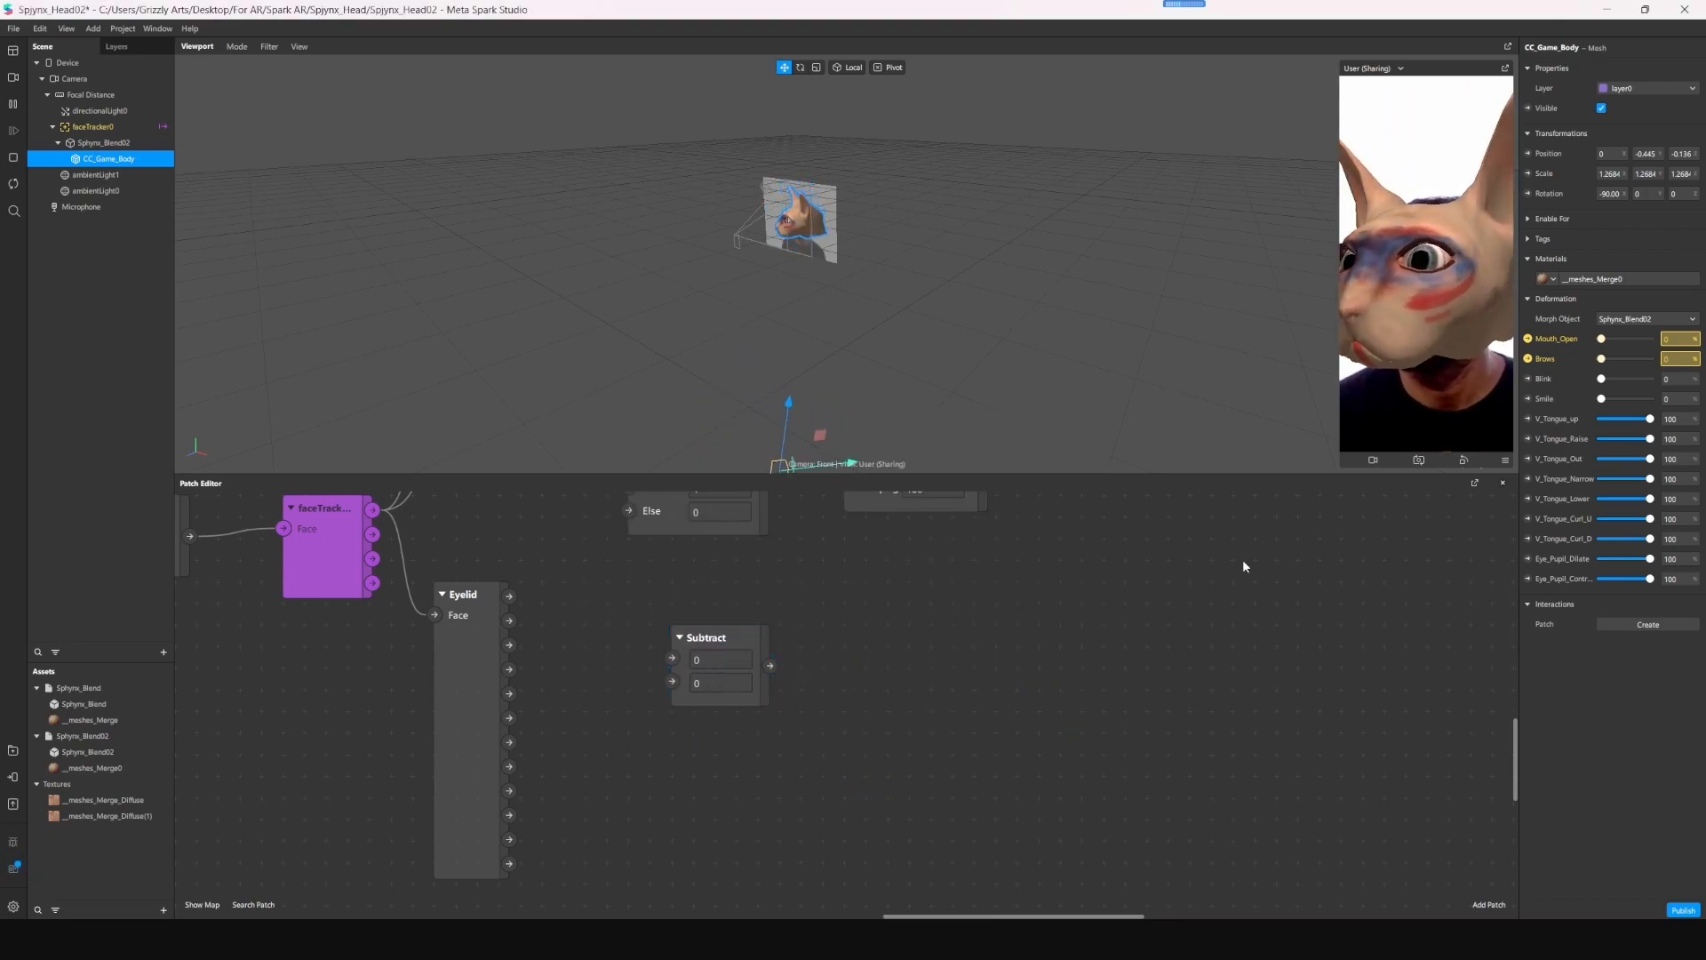
{"action": "left_click", "coordinate": [1529, 380]}
{"action": "left_click_drag", "start_coordinate": [876, 723], "coordinate": [913, 639]}
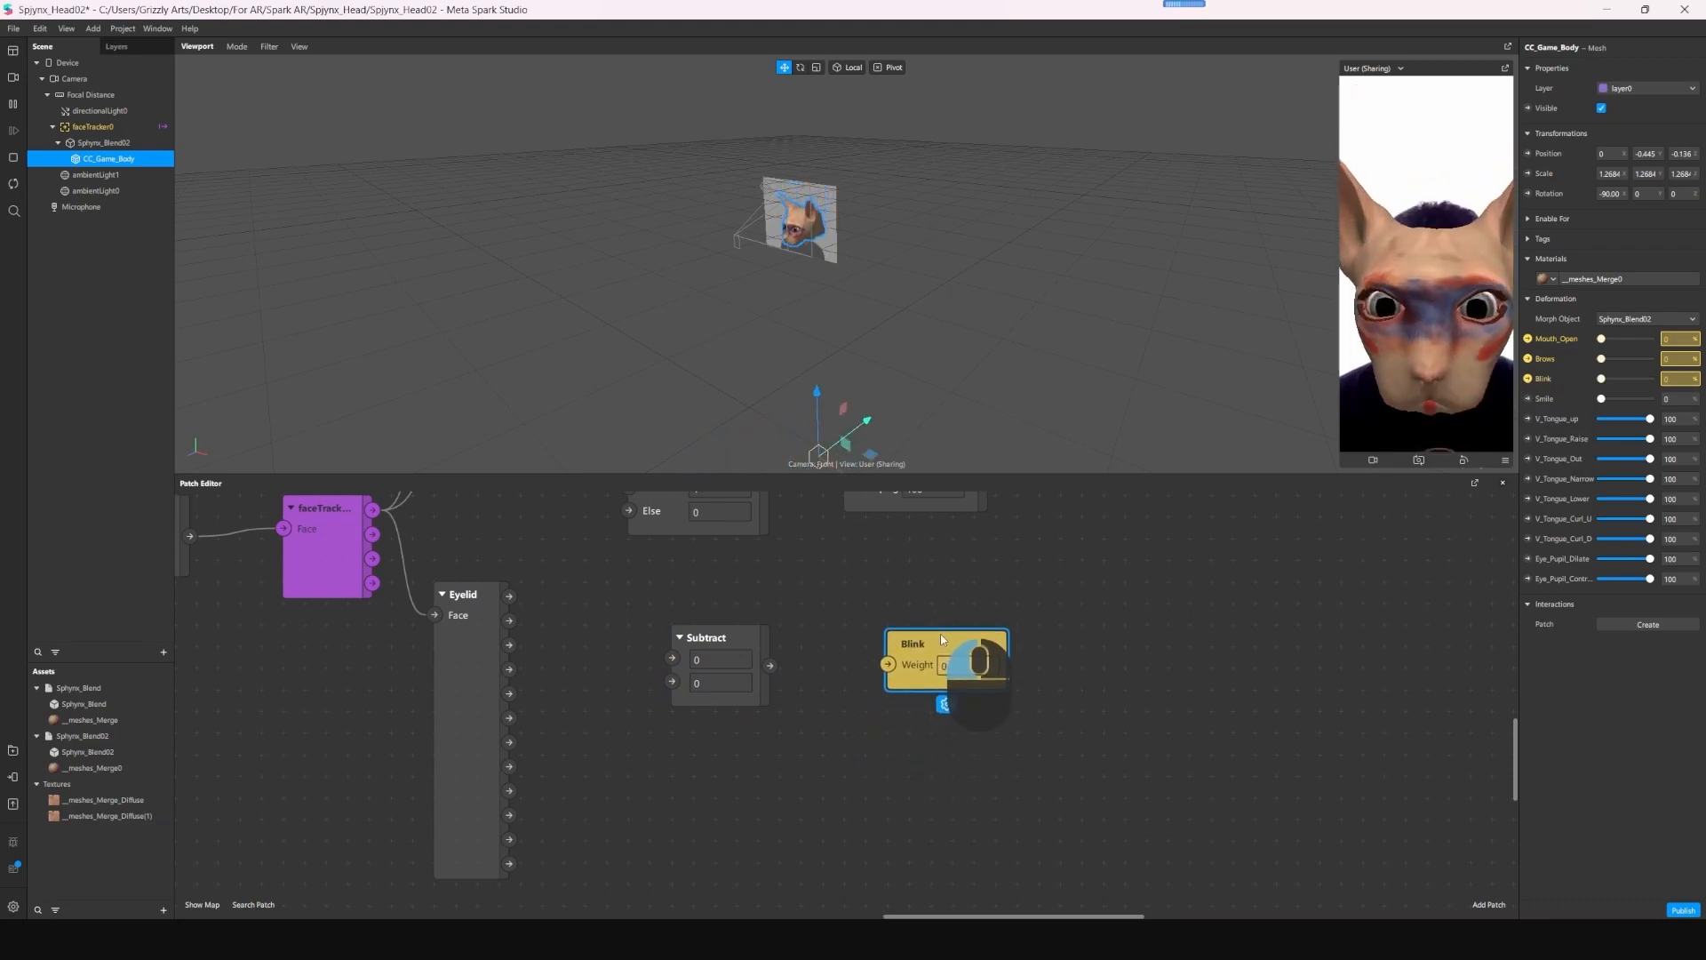
{"action": "left_click", "coordinate": [767, 676]}
{"action": "left_click_drag", "start_coordinate": [771, 657], "coordinate": [888, 651]}
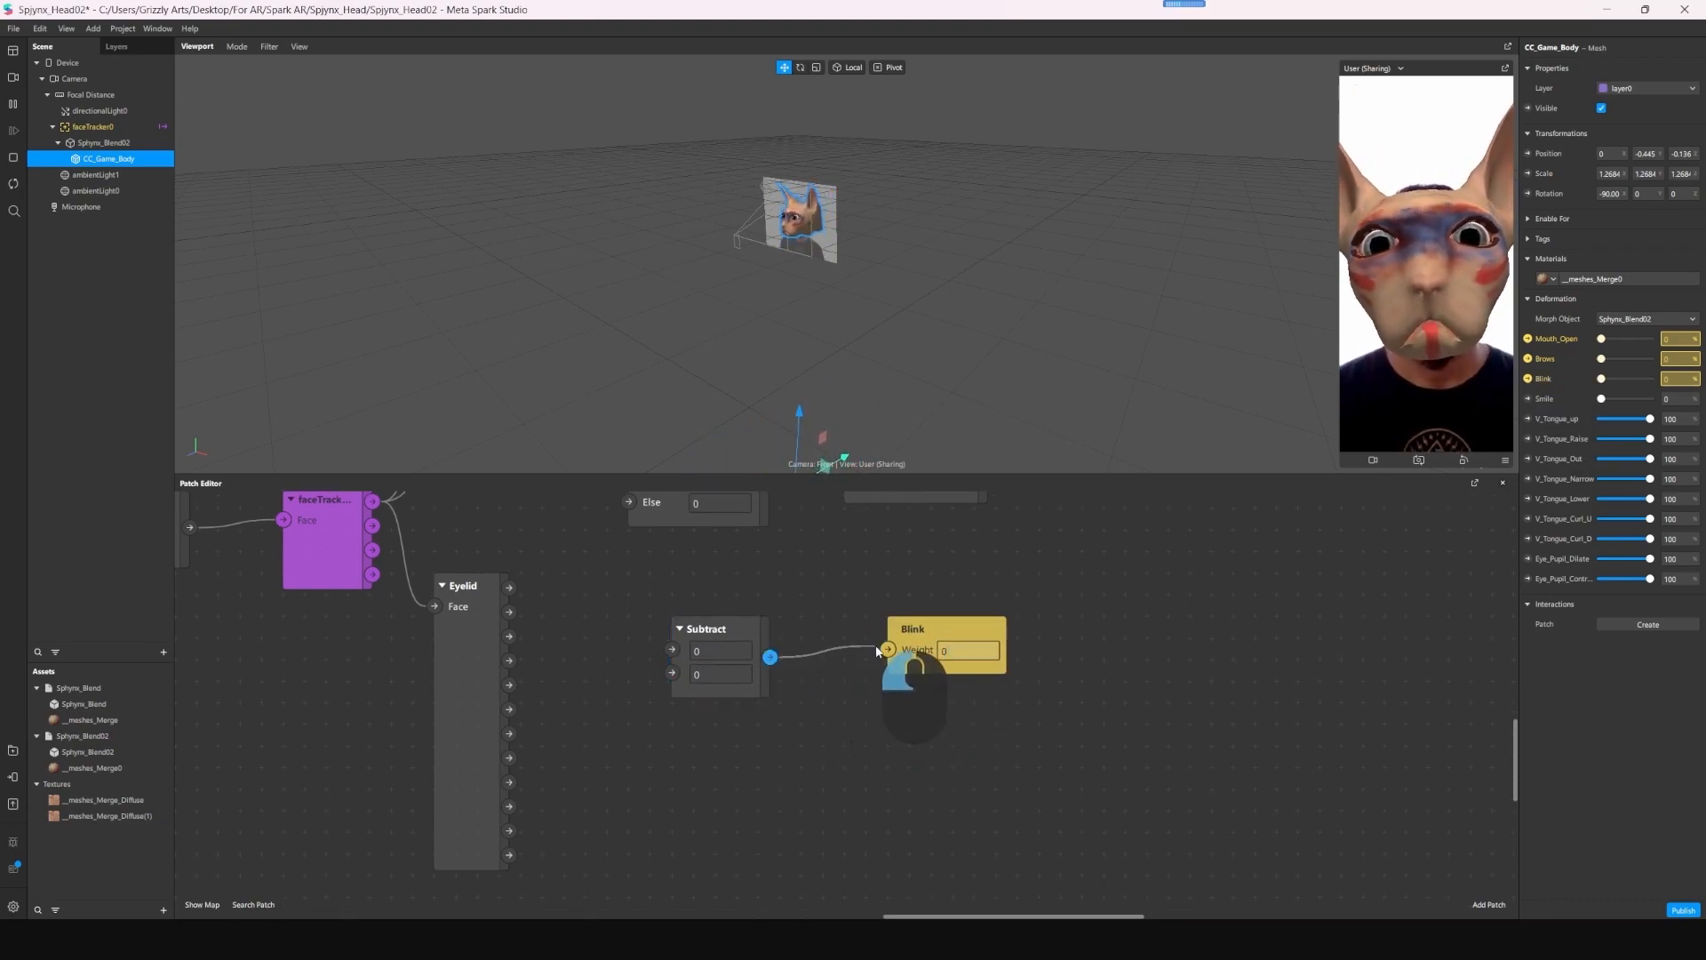
- Connect the Eyelid patch's Left Openness output to the second Subtract input and set the first input to 1
{"action": "left_click_drag", "start_coordinate": [560, 713], "coordinate": [669, 675]}
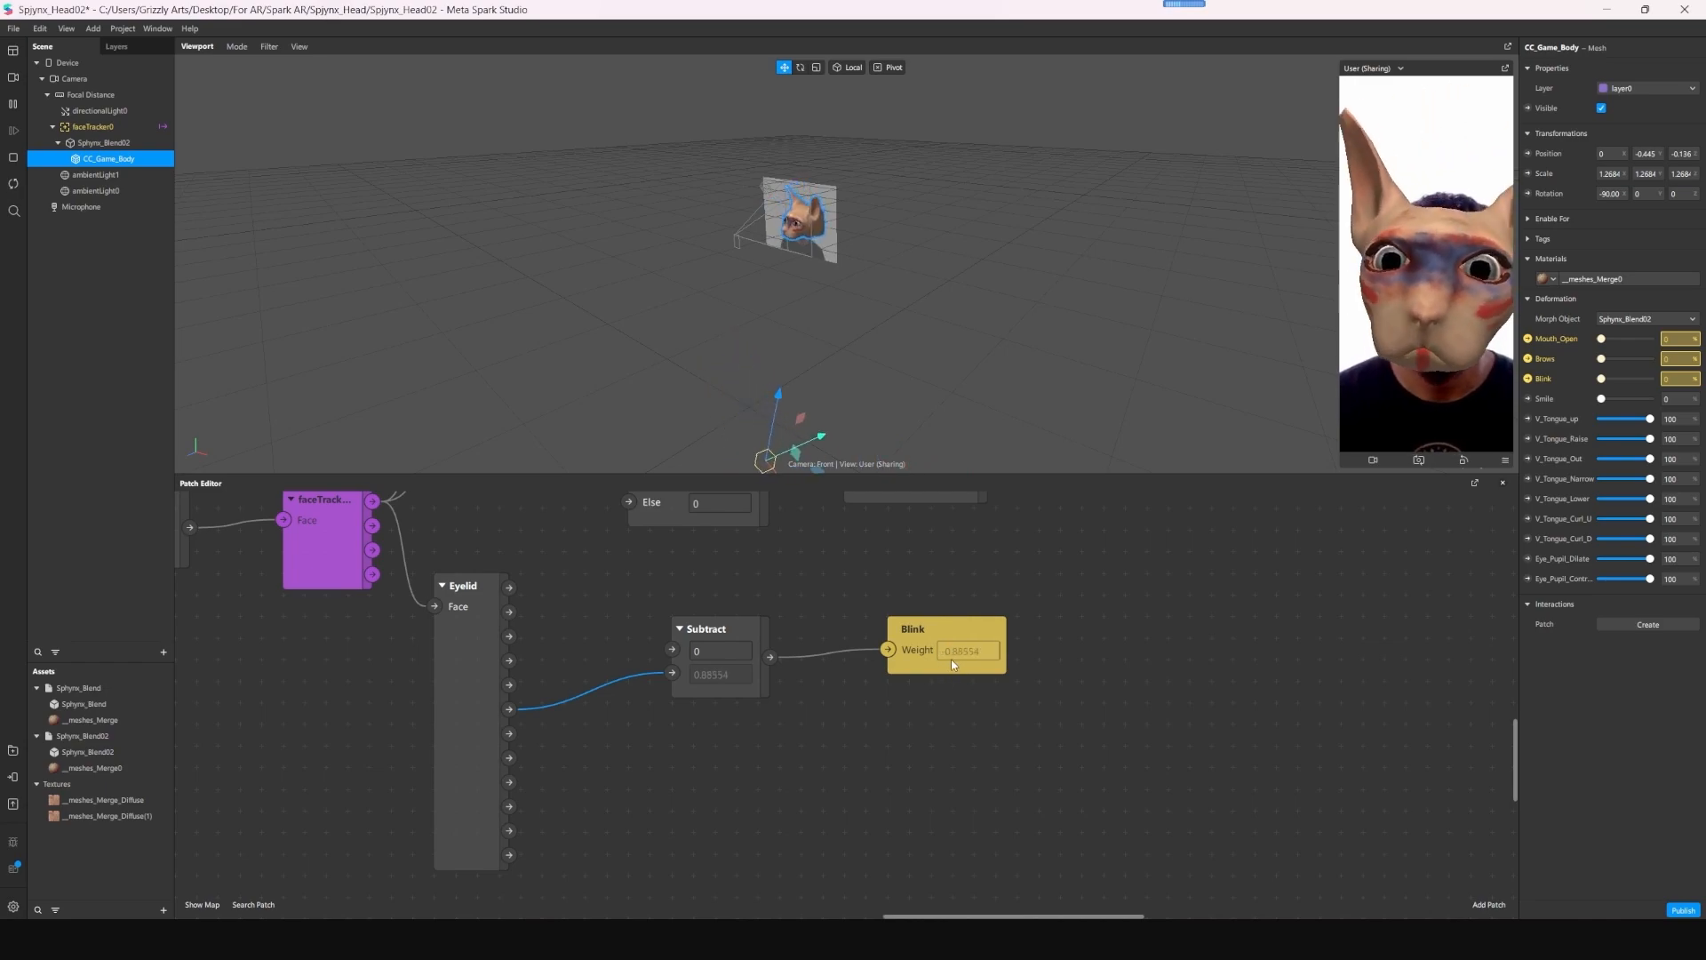
{"action": "left_click", "coordinate": [710, 653]}
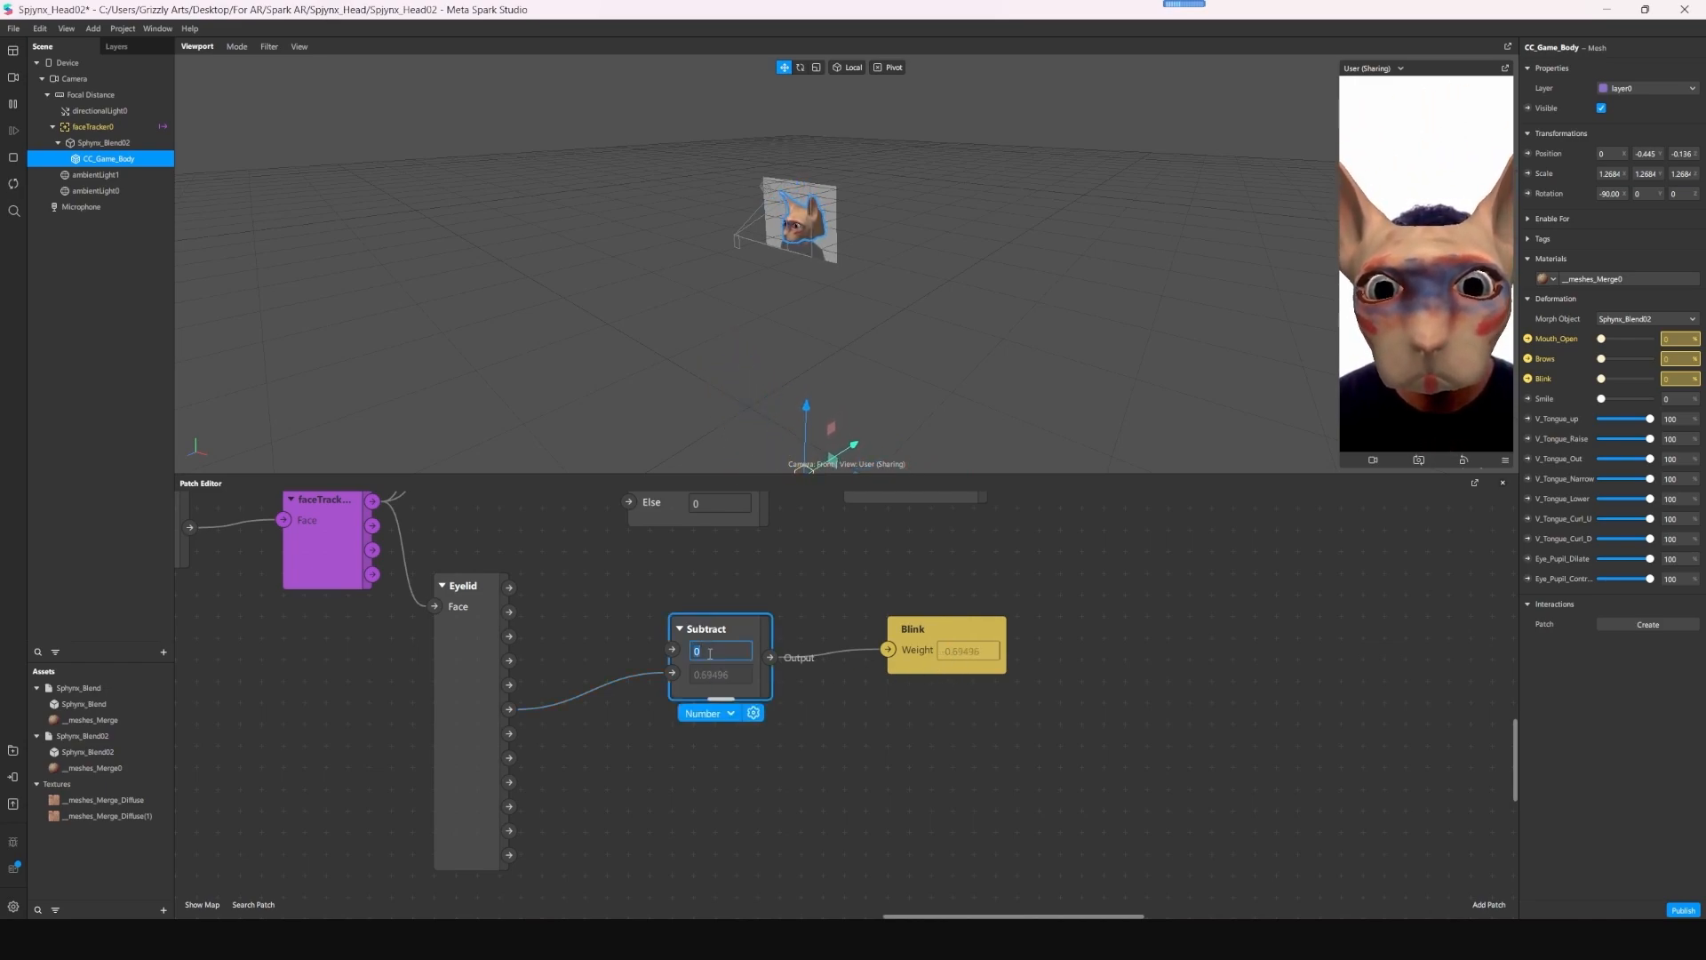
{"action": "left_click", "coordinate": [858, 733]}
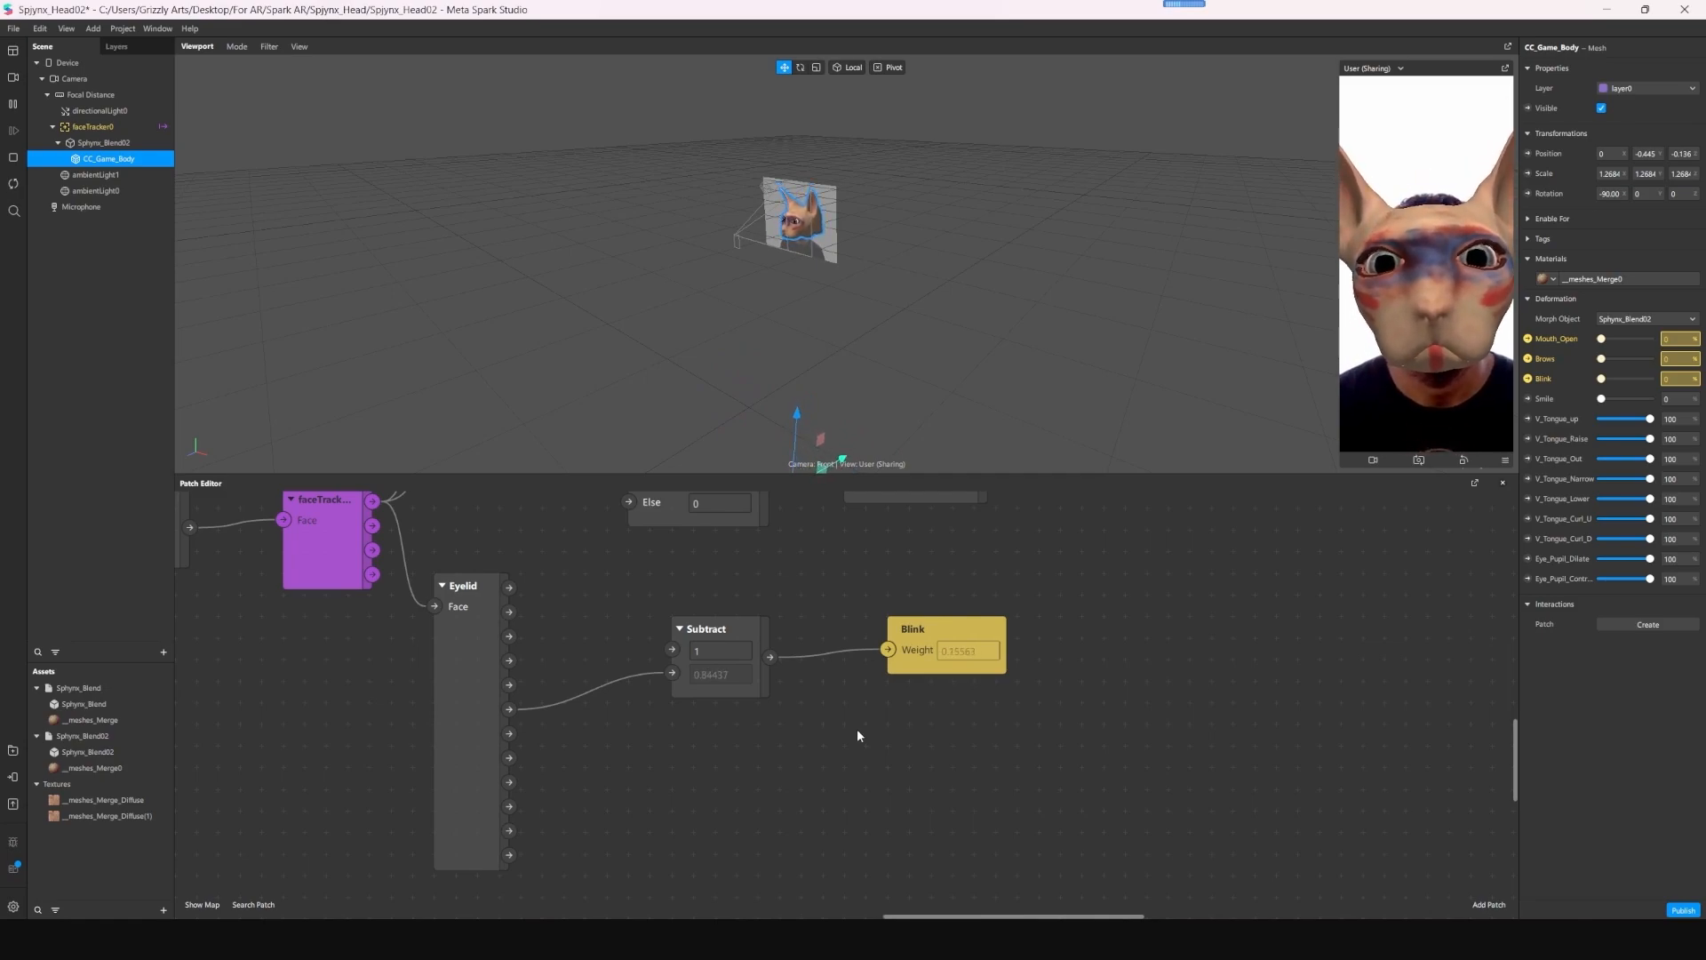
- Add a Smile patch below the Eyelid patch and connect the face tracker's Face output to it
{"action": "key", "text": "Tab"}
{"action": "type", "text": "smi"}
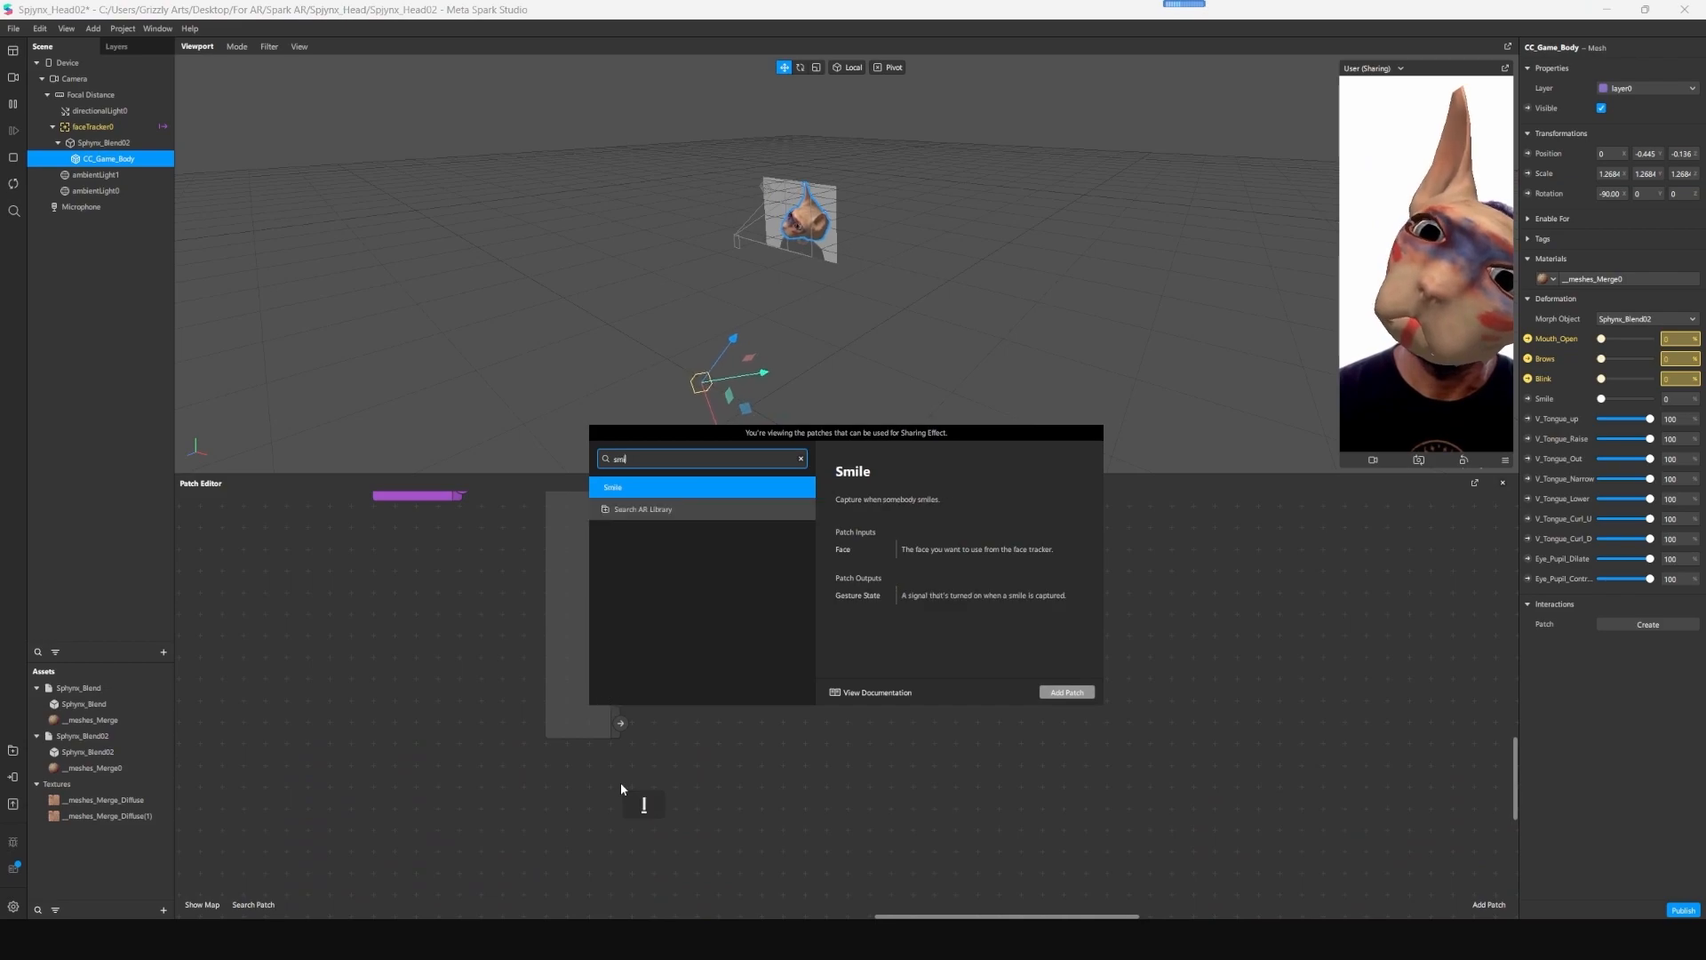
{"action": "key", "text": "Return"}
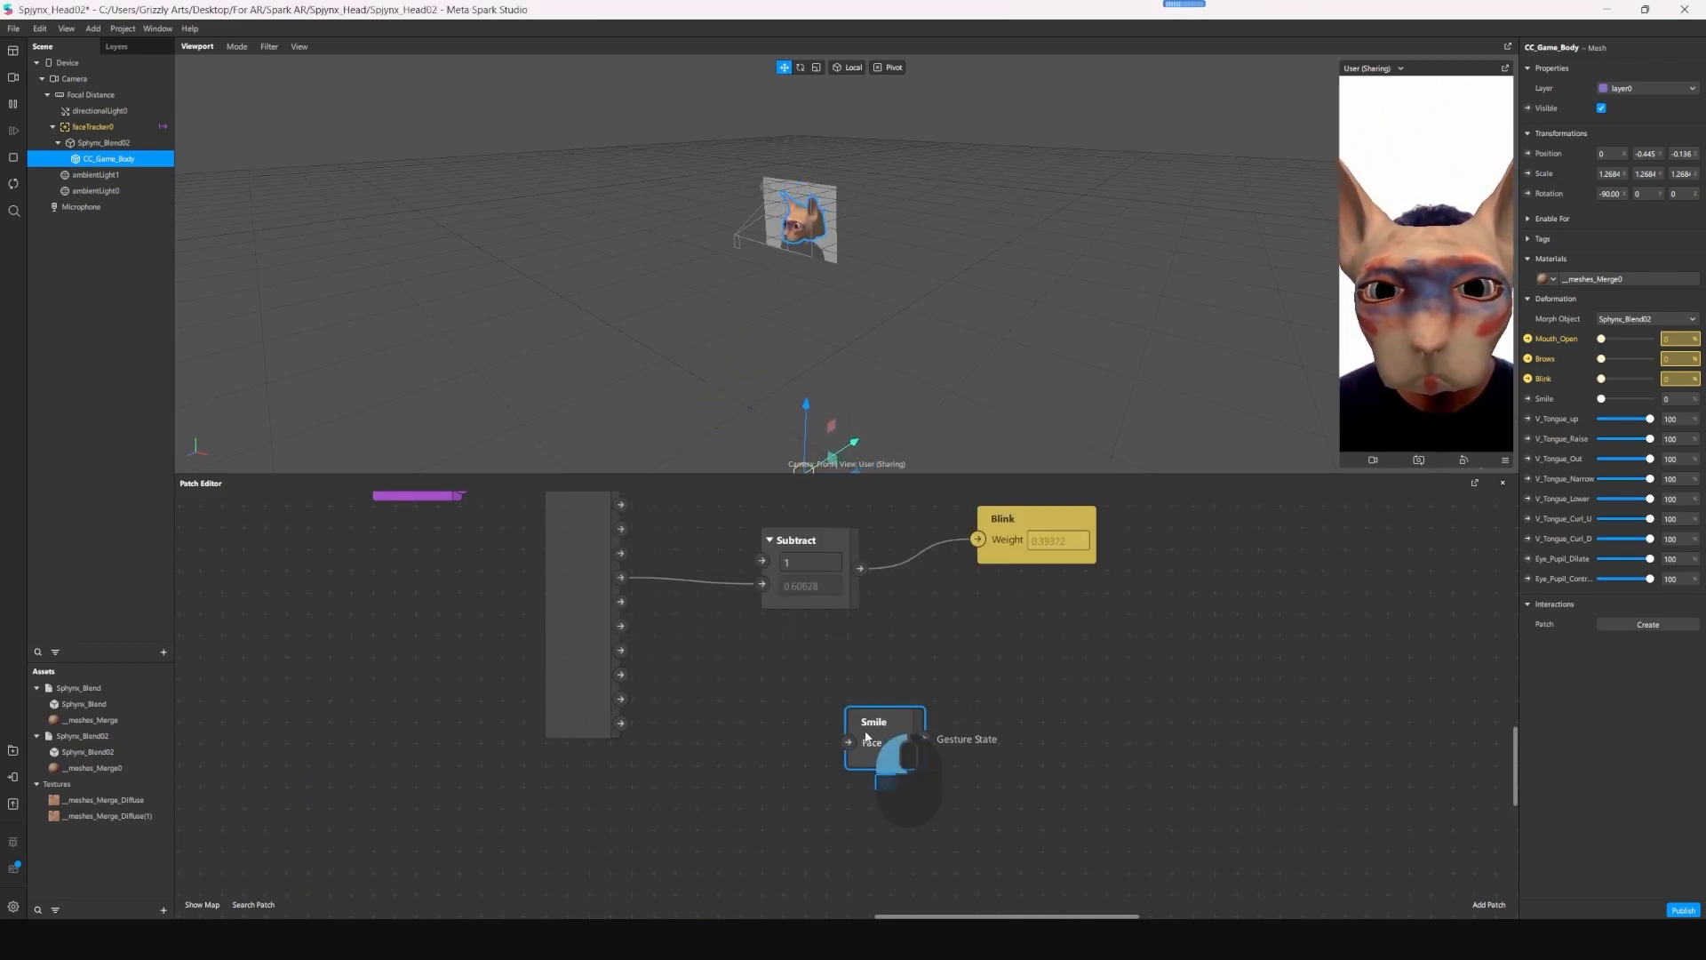
{"action": "left_click_drag", "start_coordinate": [871, 733], "coordinate": [569, 814]}
{"action": "scroll", "coordinate": [531, 578], "scroll_direction": "up", "scroll_amount": 2}
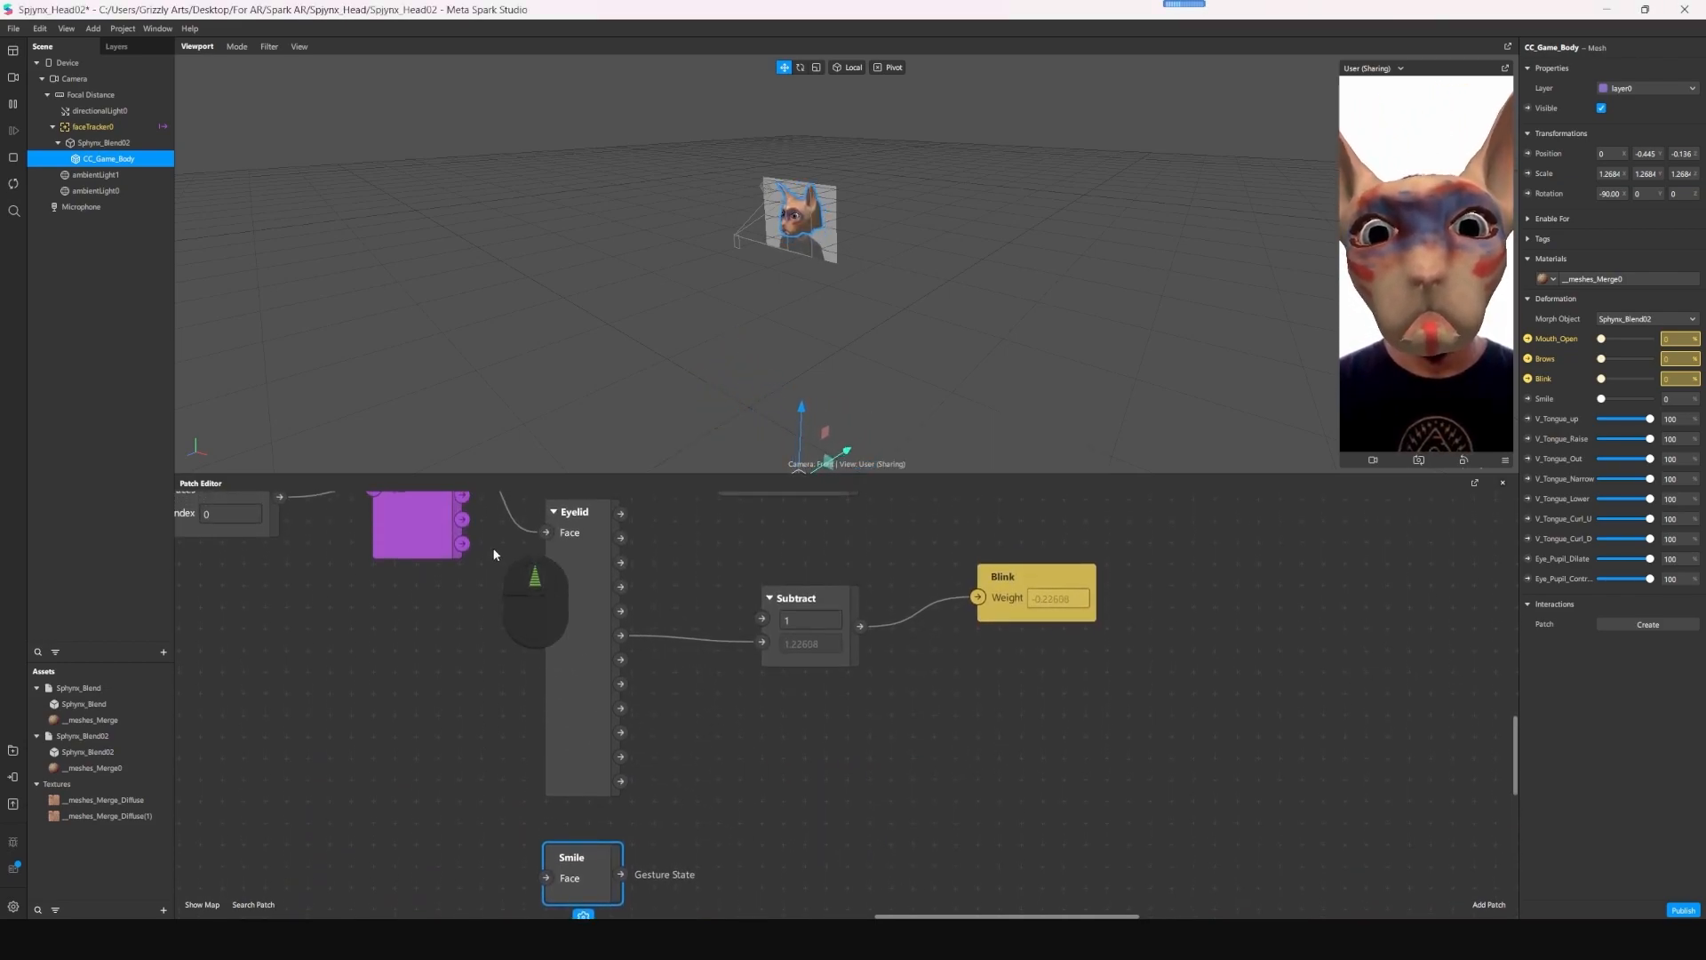
{"action": "scroll", "coordinate": [487, 661], "scroll_direction": "down", "scroll_amount": 3, "text": "ctrl"}
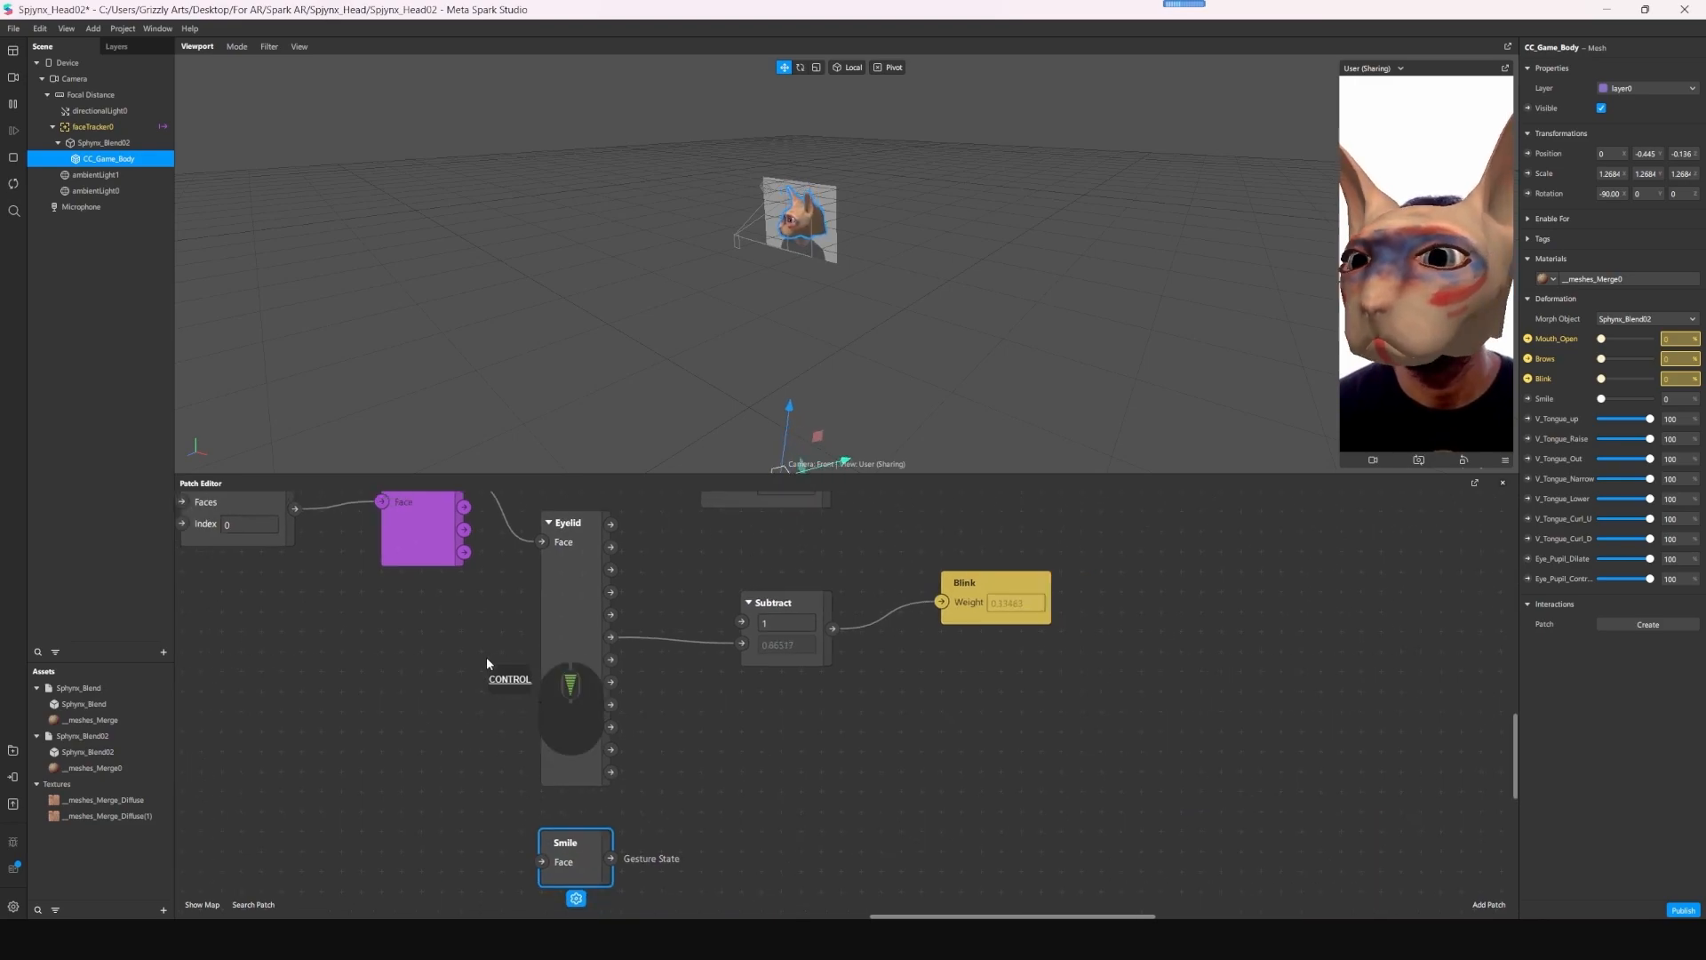
{"action": "left_click_drag", "start_coordinate": [465, 503], "coordinate": [533, 832]}
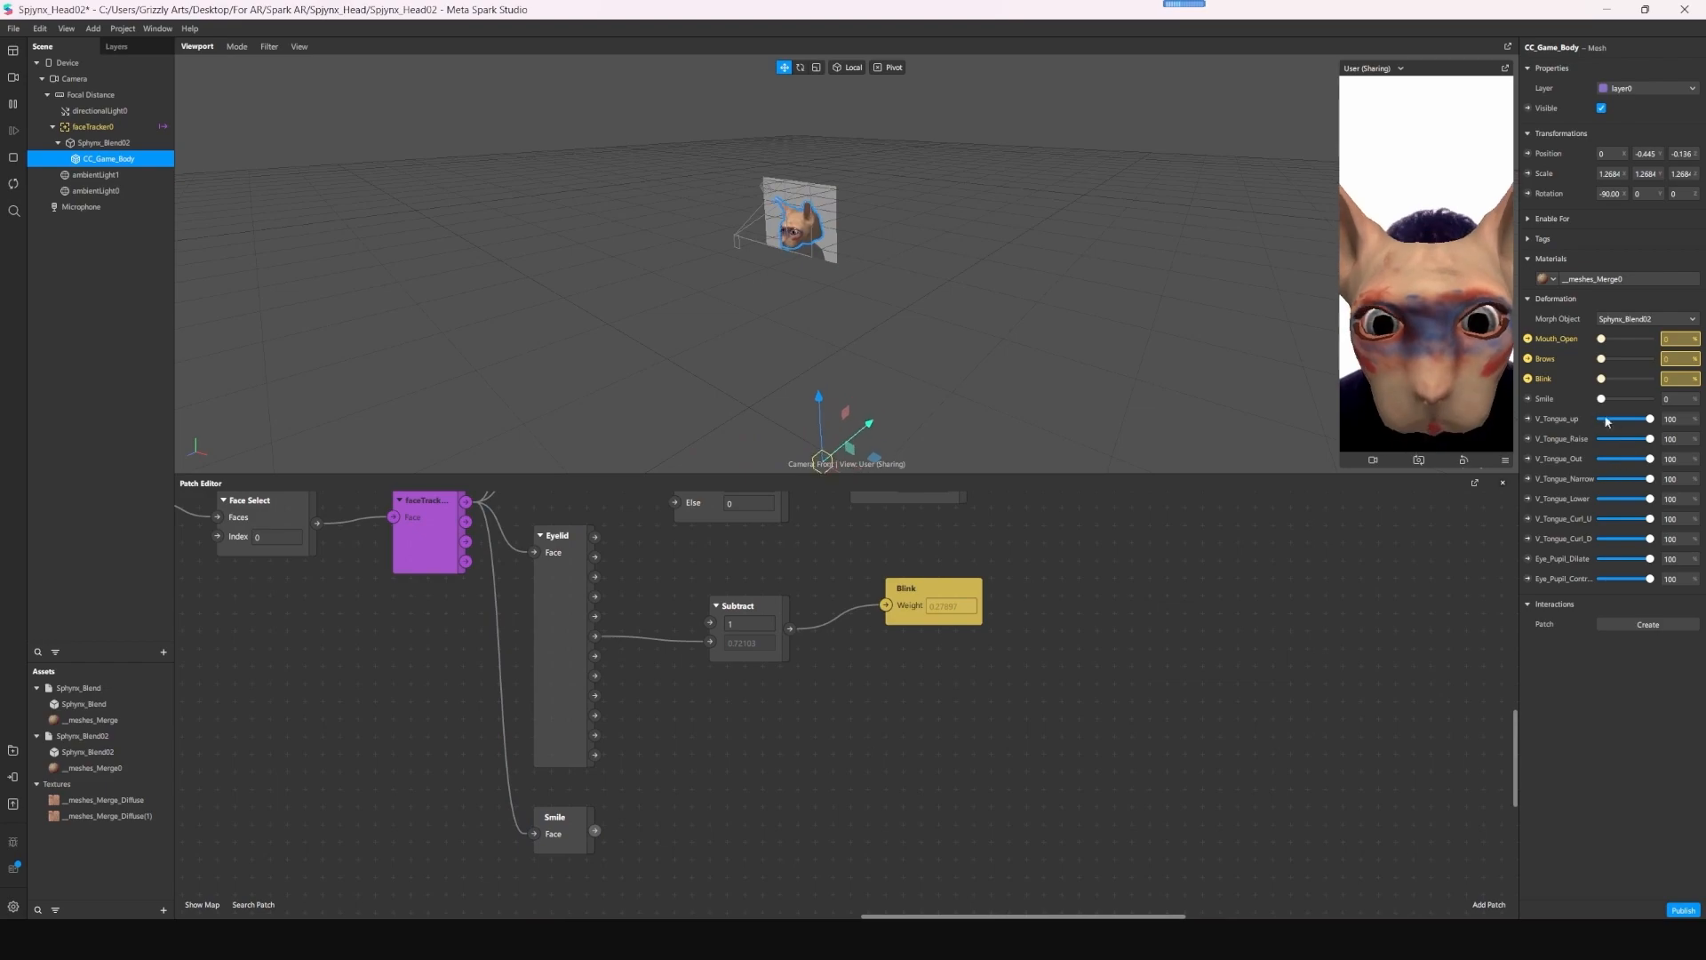
- Create a patch for the mesh's Smile deformation weight and place it beside the Smile gesture patch
{"action": "left_click", "coordinate": [1527, 398]}
{"action": "left_click_drag", "start_coordinate": [886, 752], "coordinate": [813, 815]}
{"action": "scroll", "coordinate": [915, 826], "scroll_direction": "up", "scroll_amount": 1}
{"action": "scroll", "coordinate": [904, 797], "scroll_direction": "down", "scroll_amount": 1}
{"action": "left_click_drag", "start_coordinate": [595, 829], "coordinate": [644, 840]}
{"action": "left_click", "coordinate": [986, 760]}
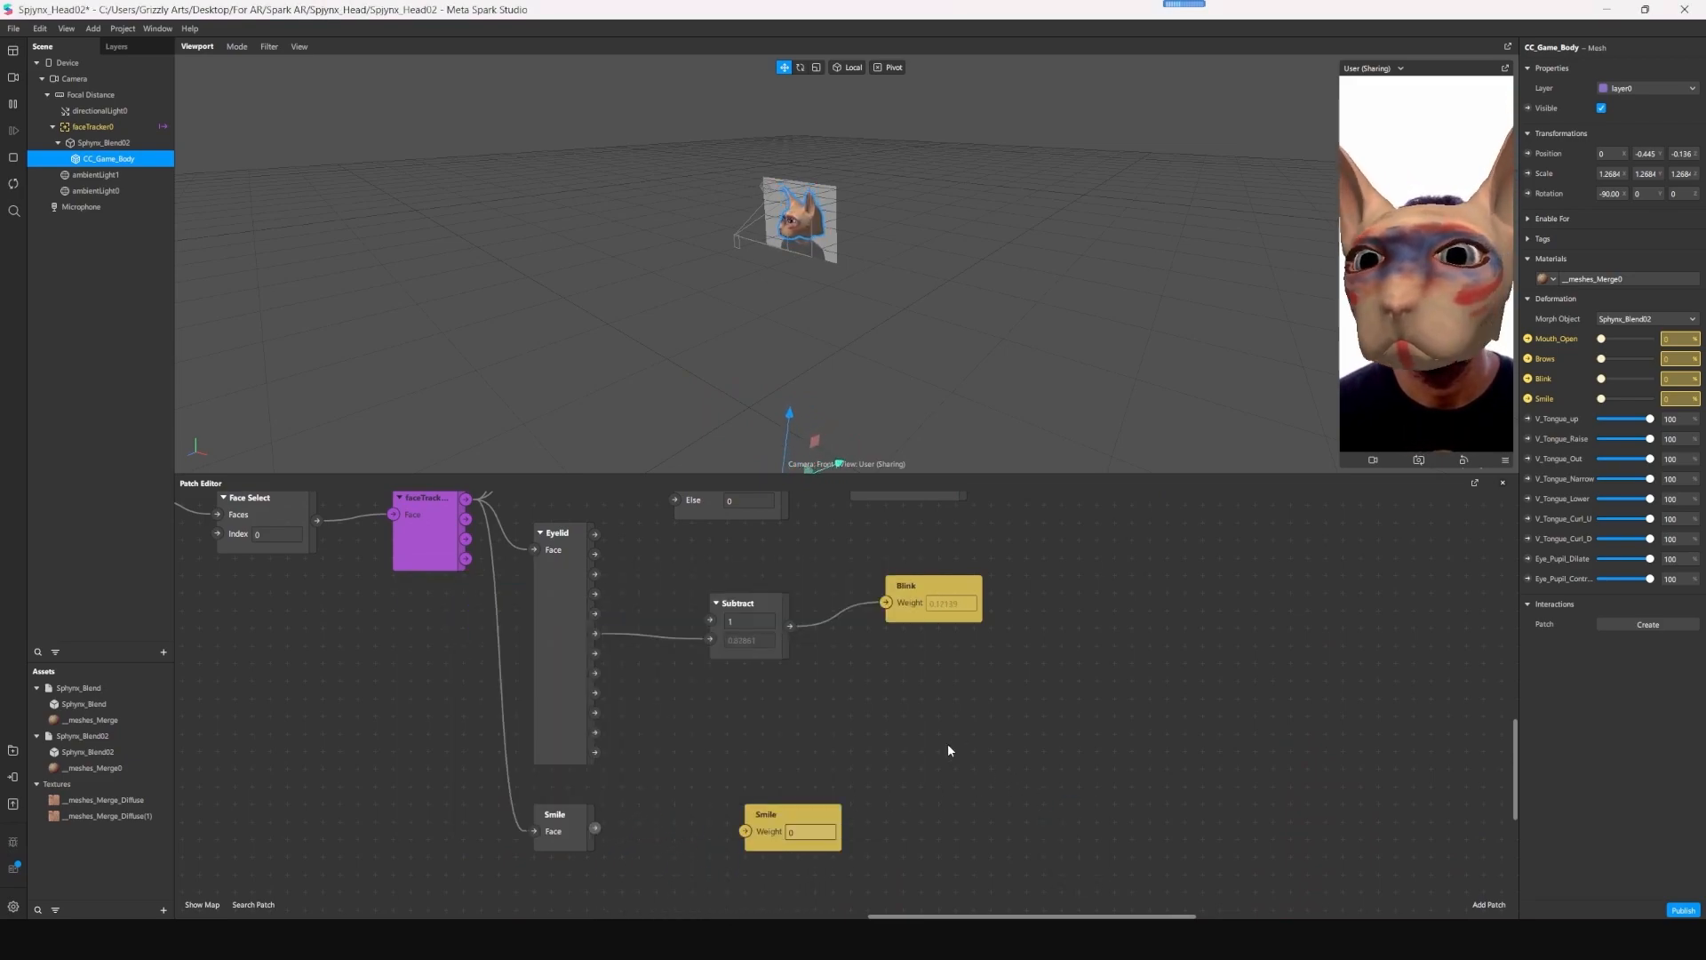
- Duplicate the eyebrow row's If Then Else patch and place the copy next to the Smile gesture patch
{"action": "scroll", "coordinate": [821, 666], "scroll_direction": "up", "scroll_amount": 1}
{"action": "left_click", "coordinate": [736, 509]}
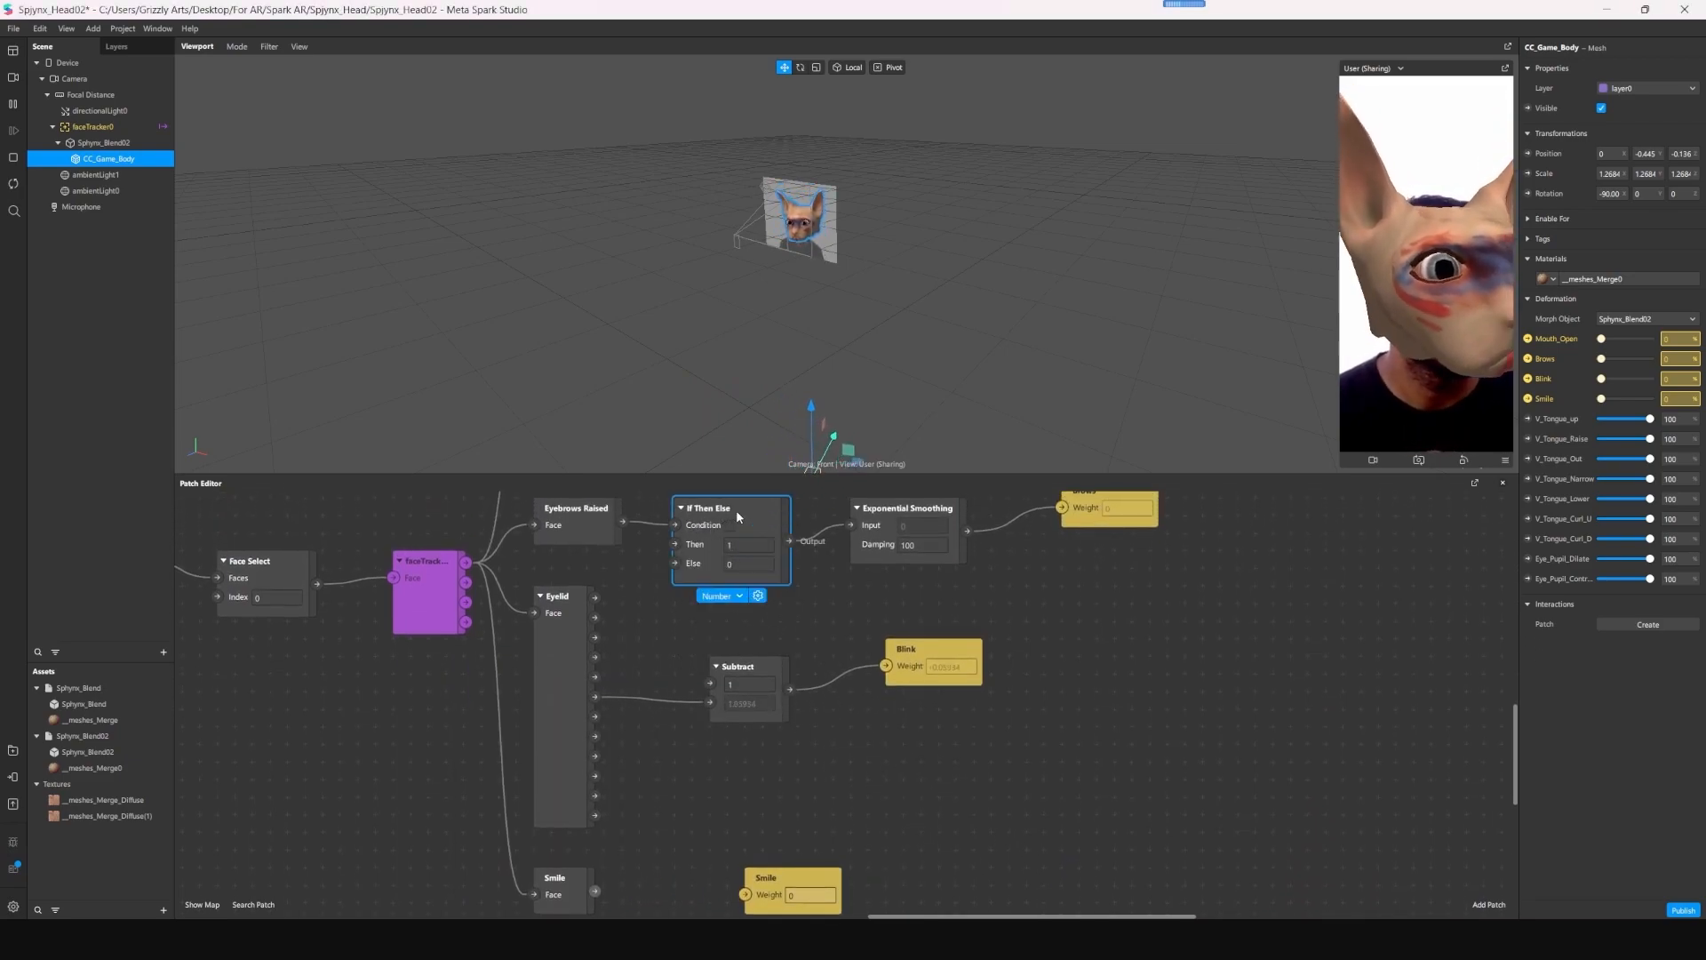
{"action": "key", "text": "ctrl+c"}
{"action": "key", "text": "ctrl+v"}
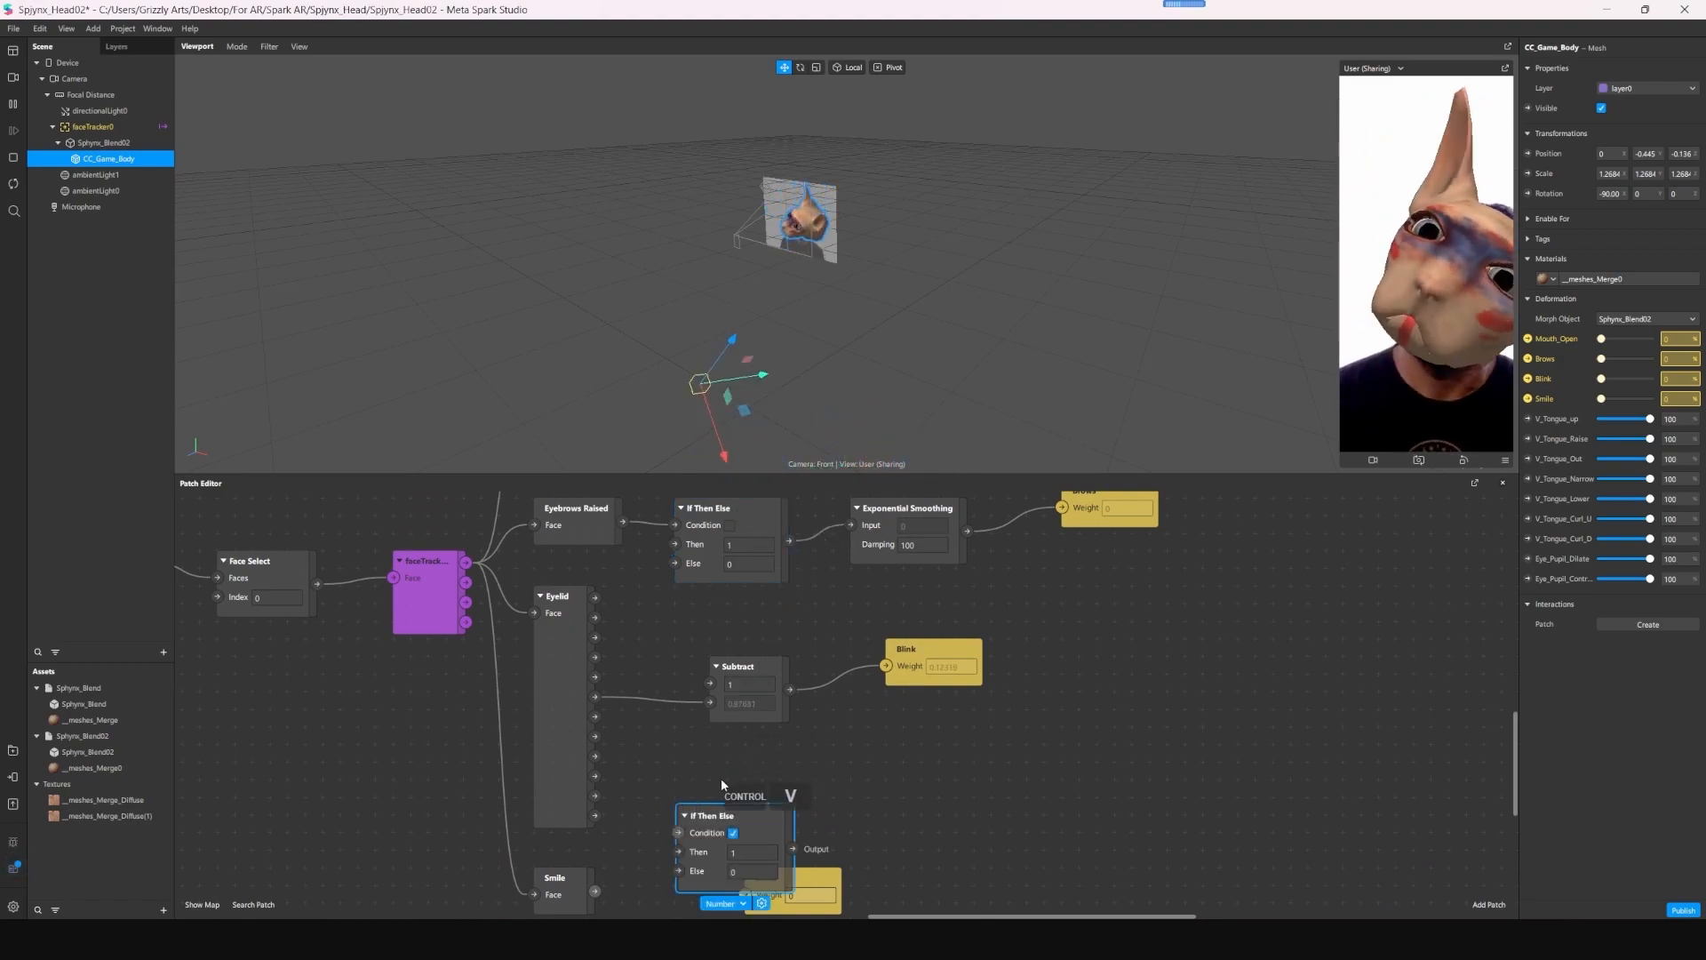
{"action": "left_click_drag", "start_coordinate": [711, 814], "coordinate": [665, 837]}
- Connect the Smile gesture patch to the copied If Then Else condition, and its output to the Smile deformation weight
{"action": "middle_click_drag", "start_coordinate": [891, 789], "coordinate": [900, 604]}
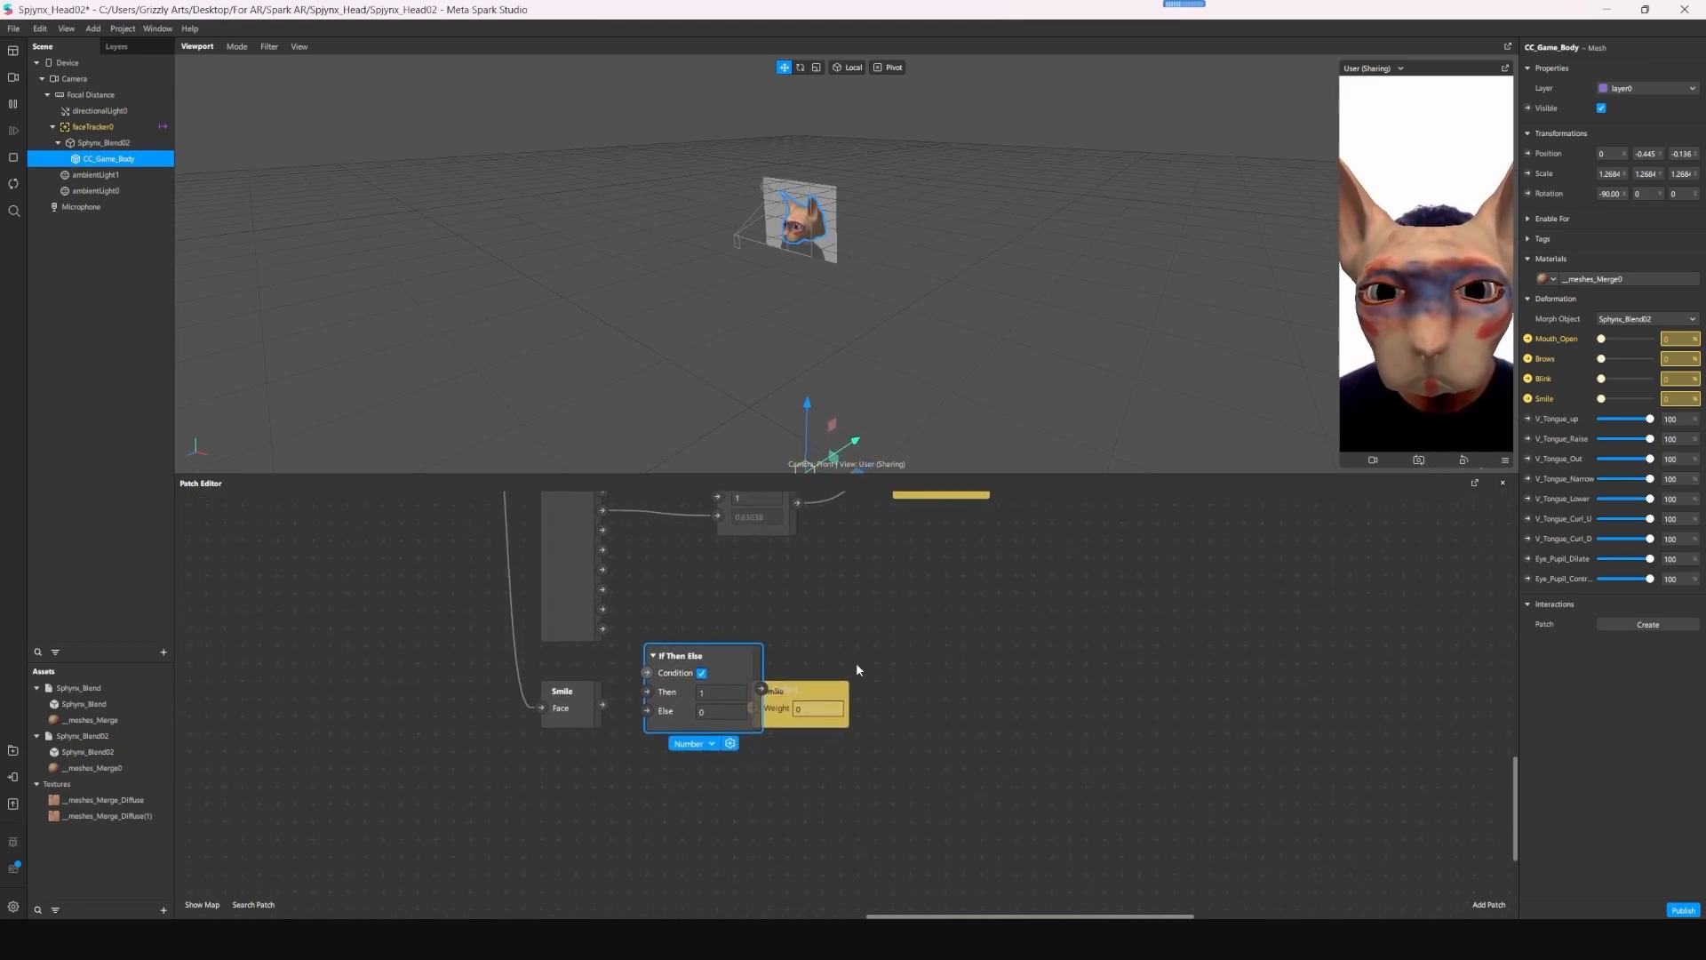
{"action": "left_click_drag", "start_coordinate": [840, 693], "coordinate": [942, 691]}
{"action": "left_click_drag", "start_coordinate": [603, 705], "coordinate": [646, 673]}
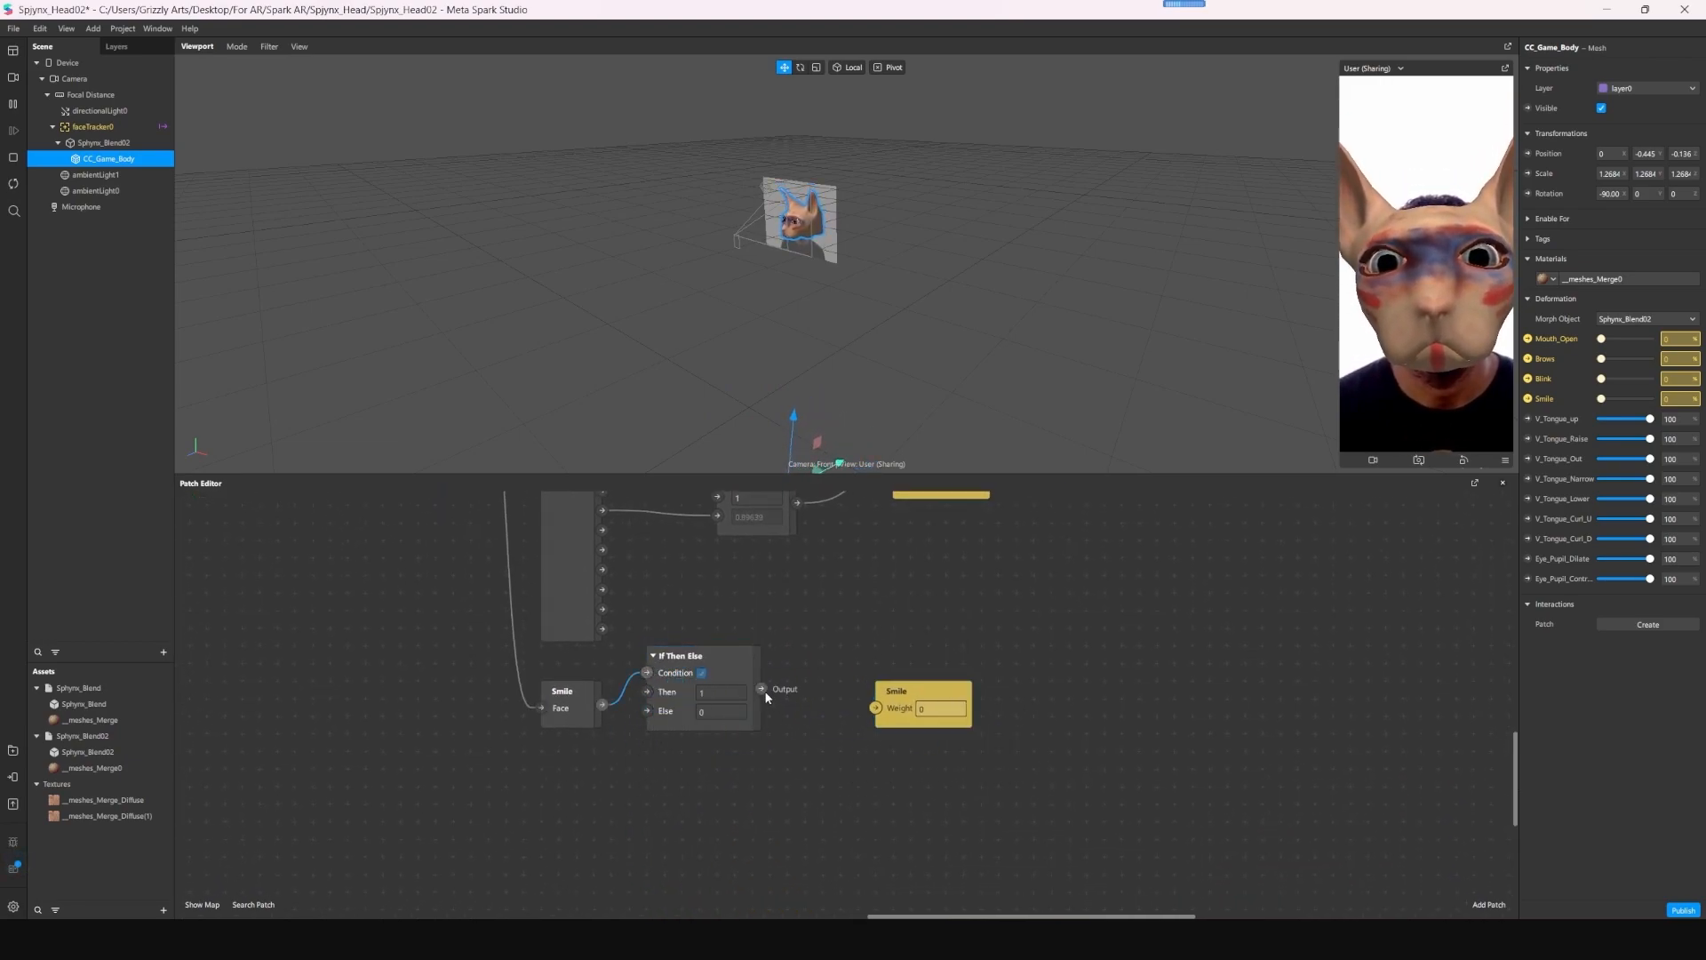
{"action": "left_click_drag", "start_coordinate": [762, 688], "coordinate": [876, 708]}
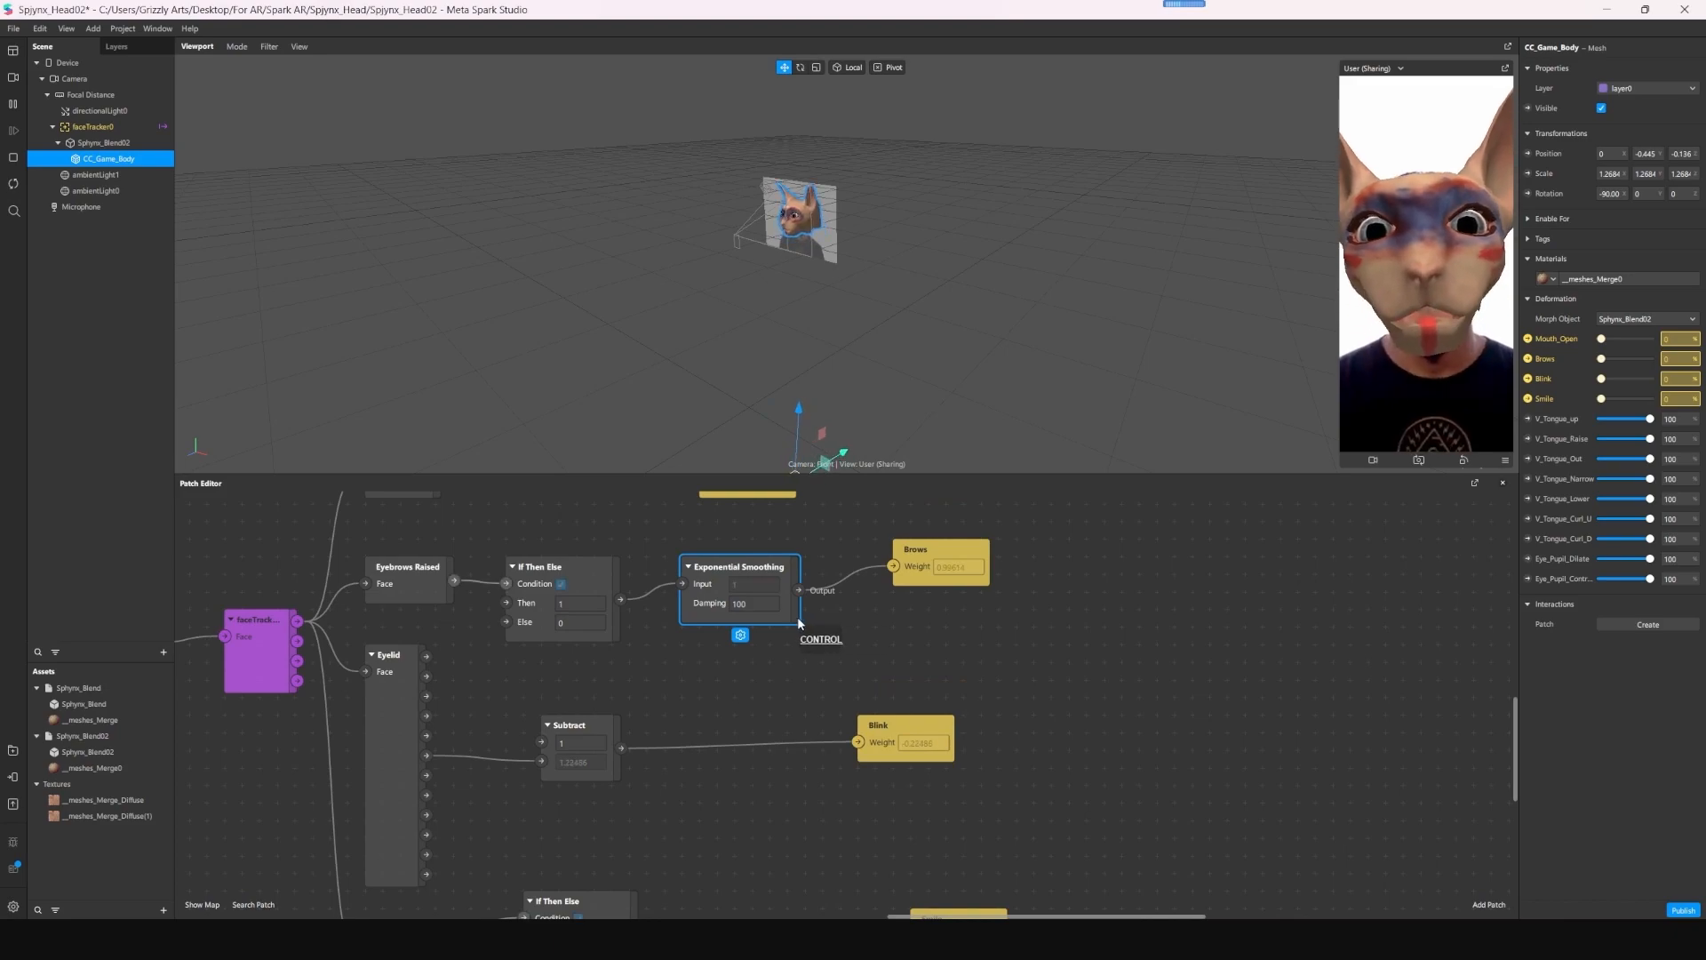
- Copy the Brows Exponential Smoothing patch and wire the copy between the Subtract patch and the Blink weight
{"action": "key", "text": "ctrl+c"}
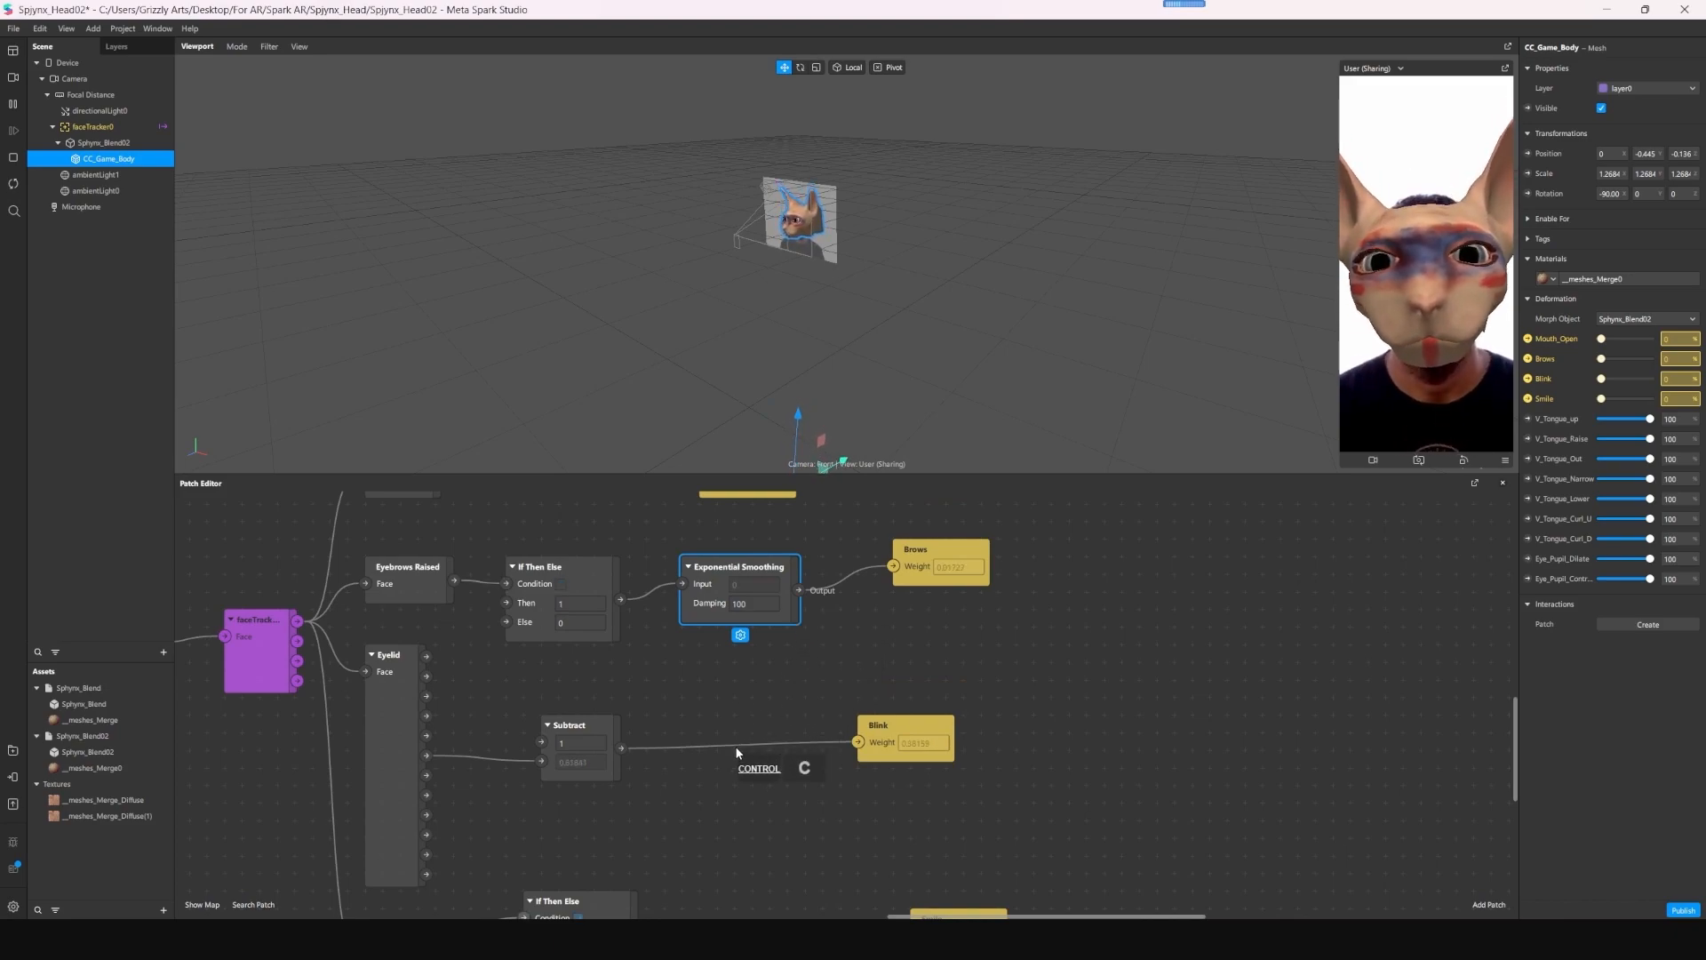
{"action": "key", "text": "ctrl+v"}
{"action": "left_click_drag", "start_coordinate": [791, 762], "coordinate": [858, 743]}
{"action": "middle_click_drag", "start_coordinate": [849, 816], "coordinate": [855, 679]}
- Paste another Exponential Smoothing patch and wire it between the lower If Then Else patch and the Smile weight
{"action": "left_click", "coordinate": [745, 591]}
{"action": "key", "text": "ctrl+c"}
{"action": "key", "text": "ctrl+v"}
{"action": "left_click_drag", "start_coordinate": [760, 754], "coordinate": [754, 754]}
{"action": "left_click", "coordinate": [646, 797]}
{"action": "left_click_drag", "start_coordinate": [646, 797], "coordinate": [727, 783]}
{"action": "left_click_drag", "start_coordinate": [841, 788], "coordinate": [920, 801]}
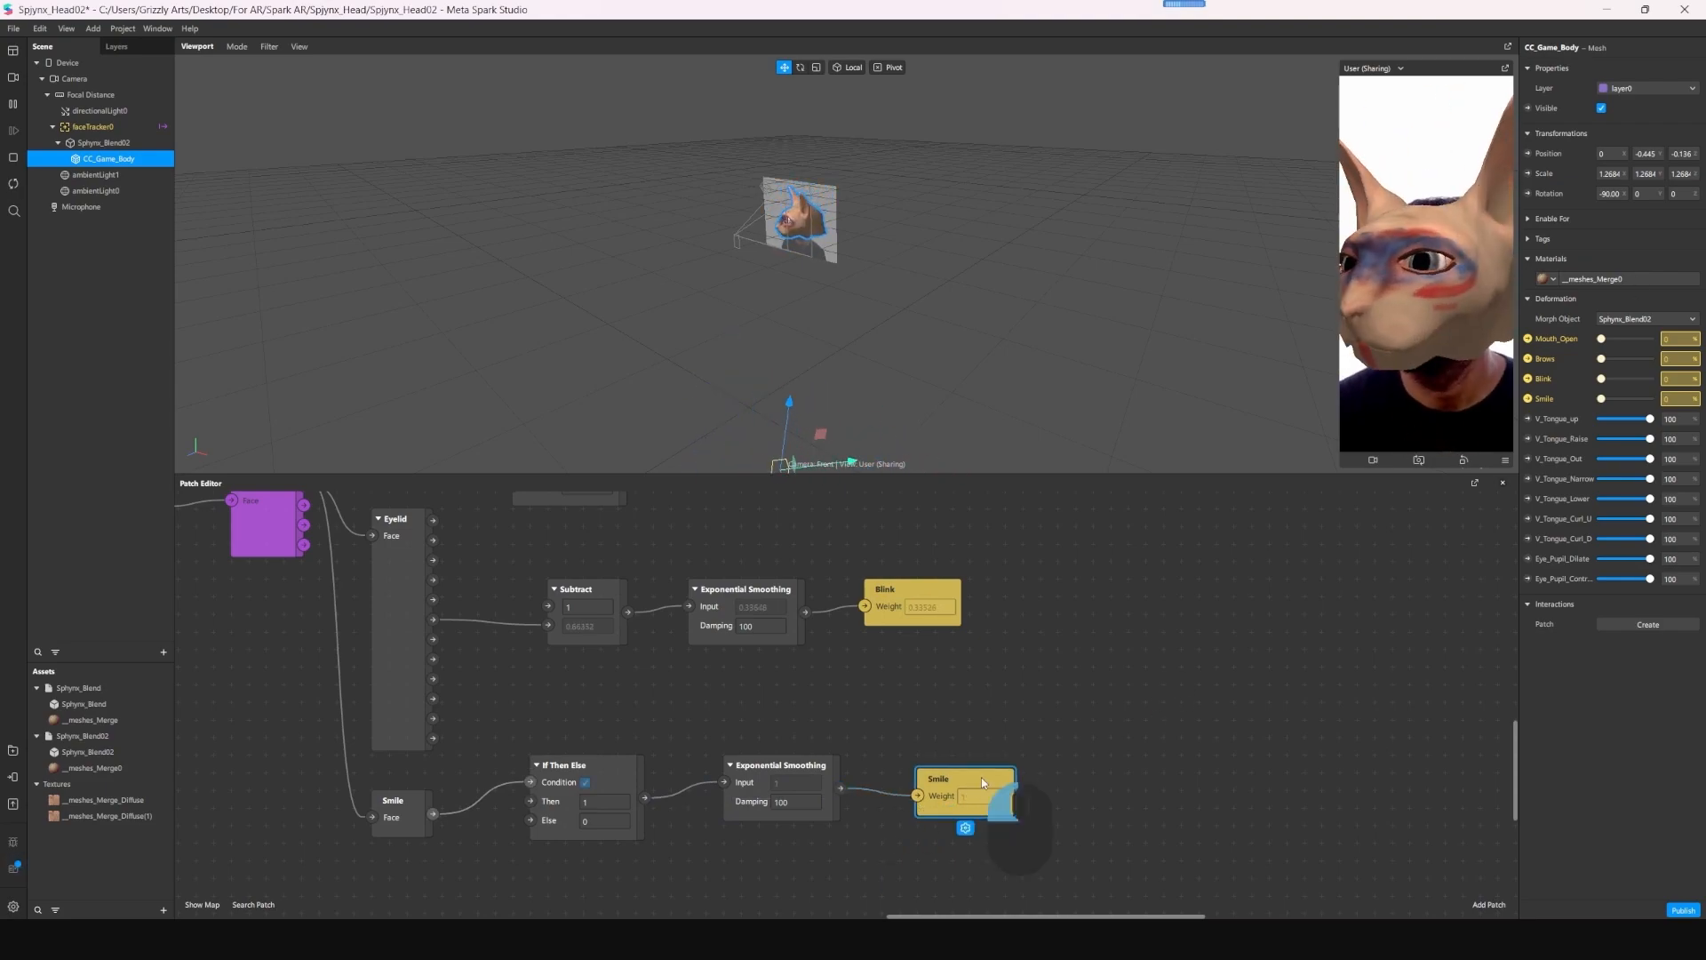
- Save the project and save a copy of it as Spjynx_HeadFinal in the Spark AR folder
{"action": "scroll", "coordinate": [1048, 710], "scroll_direction": "down", "scroll_amount": 3}
{"action": "key", "text": "ctrl+s"}
{"action": "left_click", "coordinate": [13, 29]}
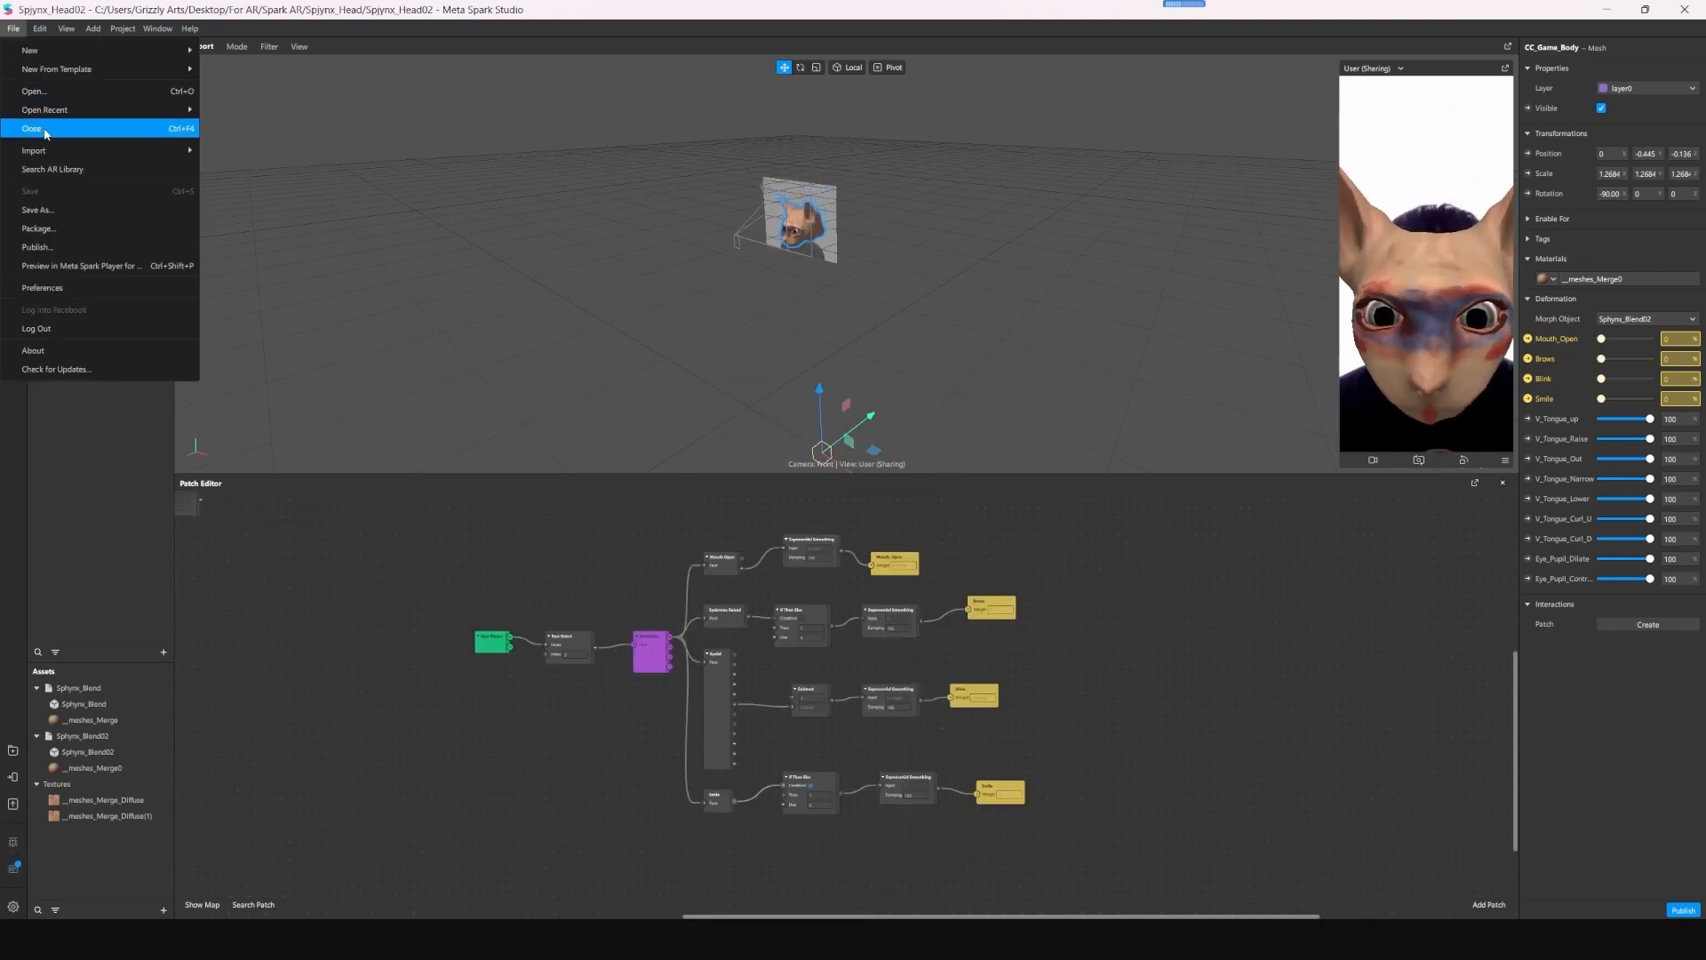
{"action": "left_click", "coordinate": [53, 205]}
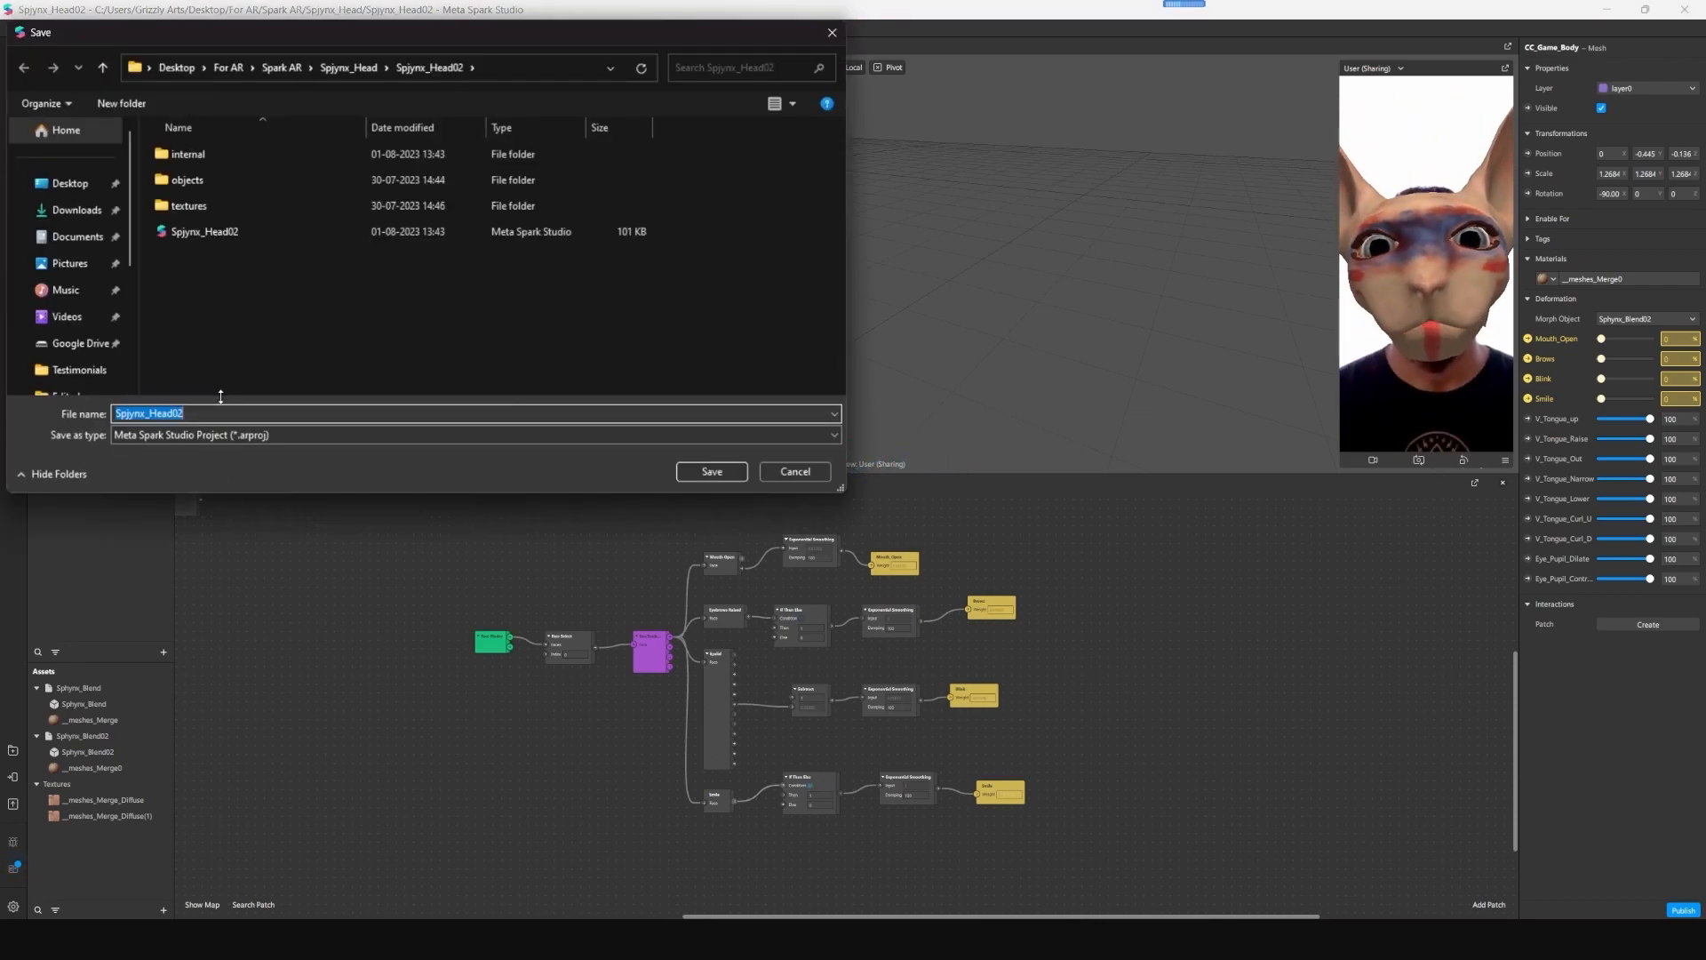
{"action": "left_click", "coordinate": [224, 413]}
{"action": "key", "text": "BackSpace"}
{"action": "key", "text": "BackSpace"}
{"action": "type", "text": "Final"}
{"action": "left_click", "coordinate": [366, 69]}
{"action": "left_click", "coordinate": [281, 69]}
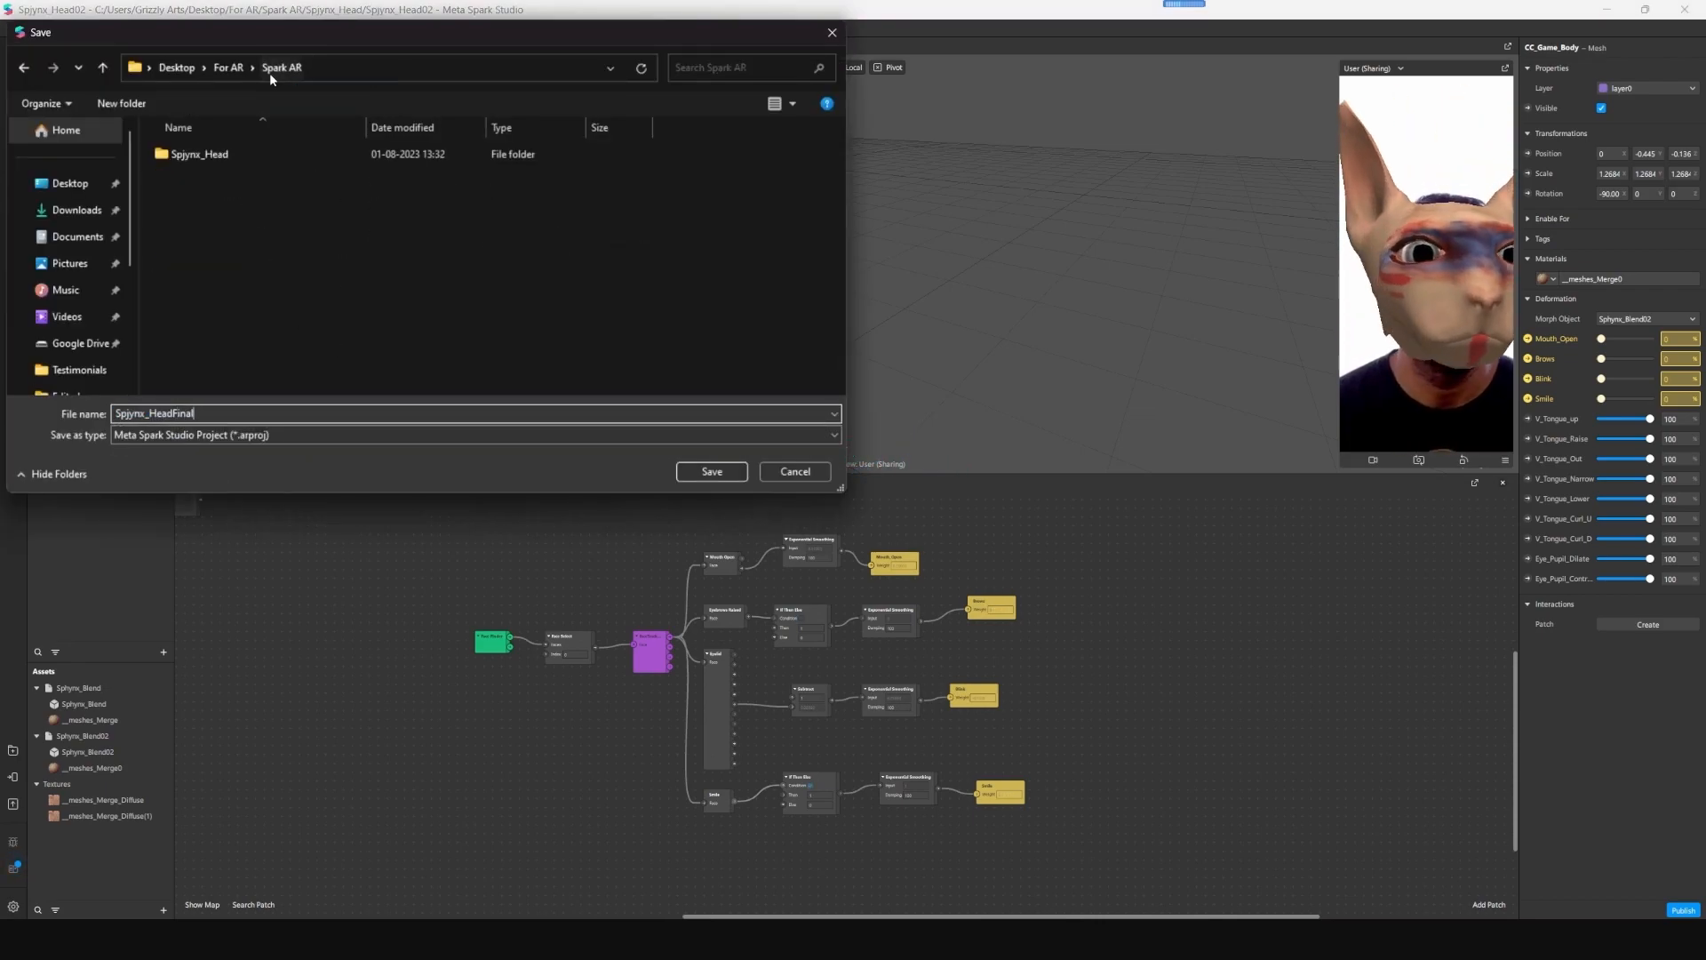
{"action": "left_click", "coordinate": [711, 471]}
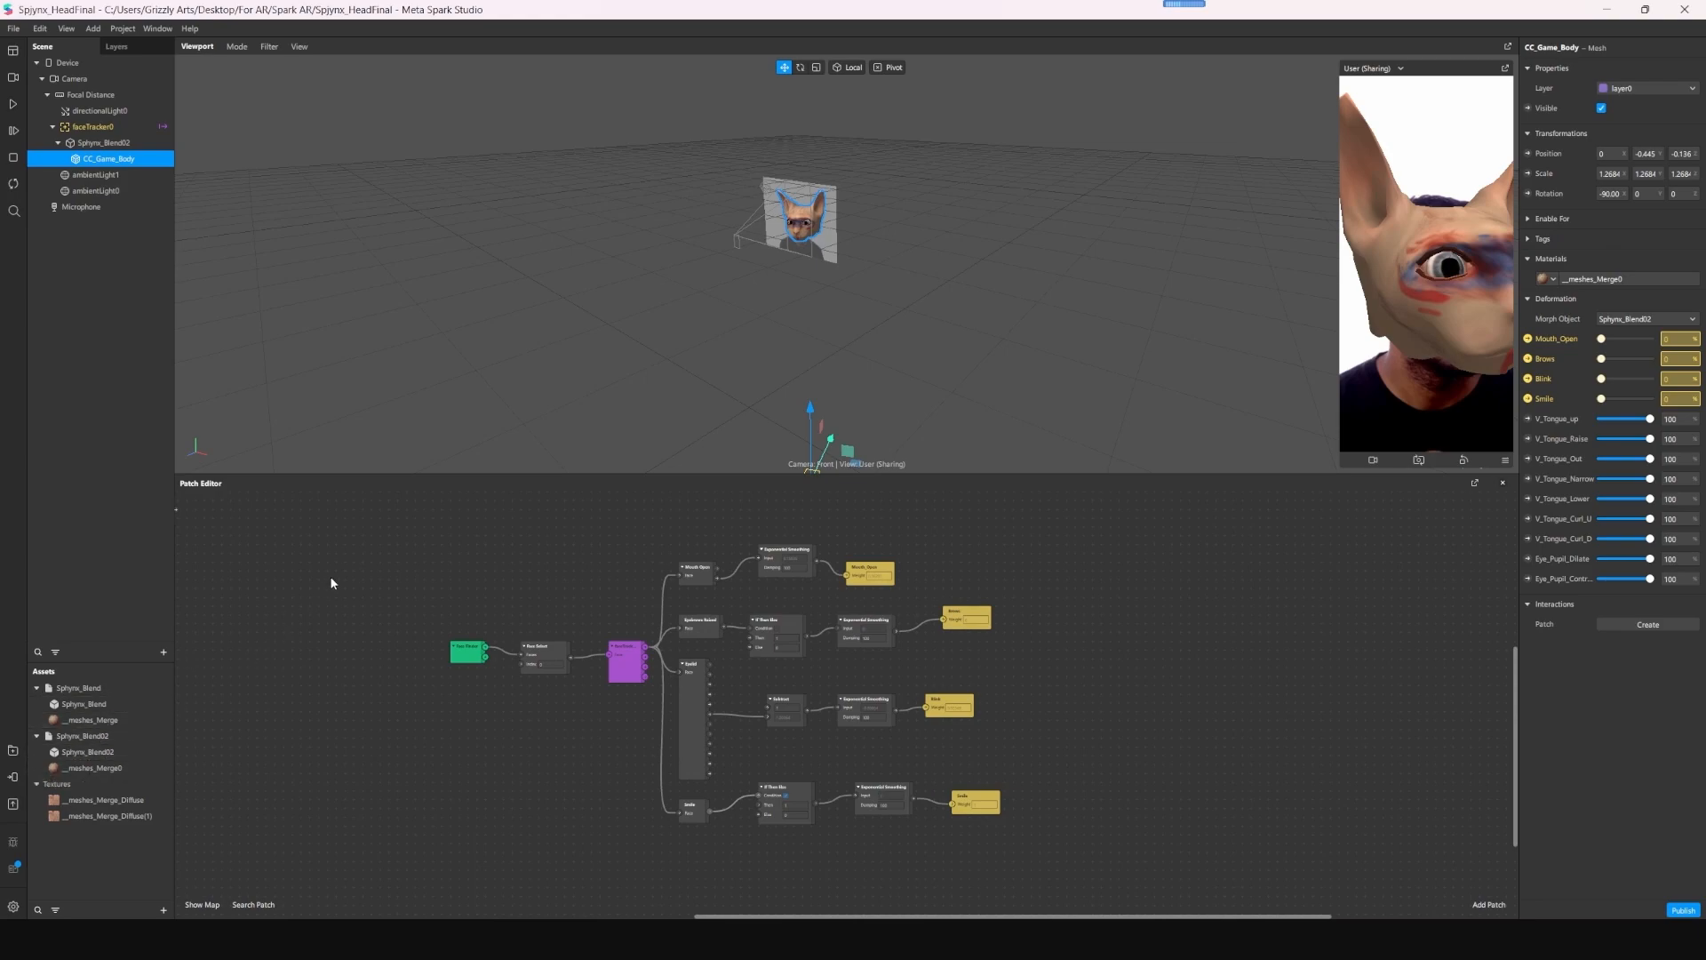
- Send the sharing effect to Instagram for testing on a device
{"action": "left_click_drag", "start_coordinate": [331, 583], "coordinate": [388, 622]}
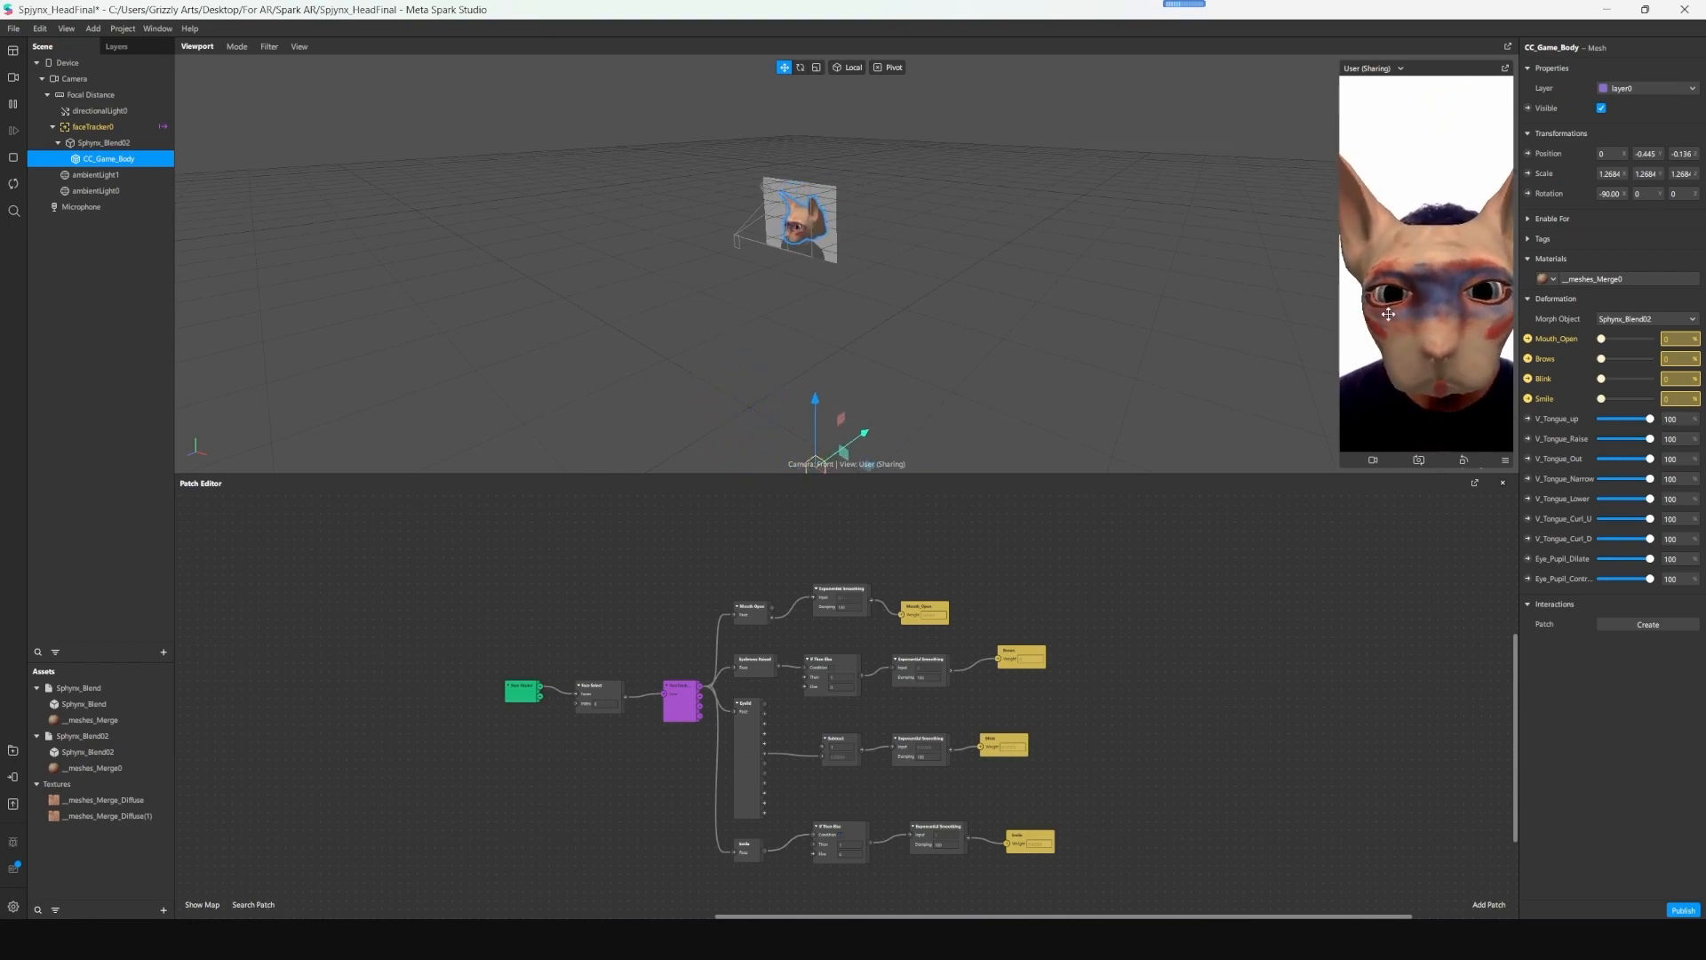
{"action": "left_click", "coordinate": [14, 778]}
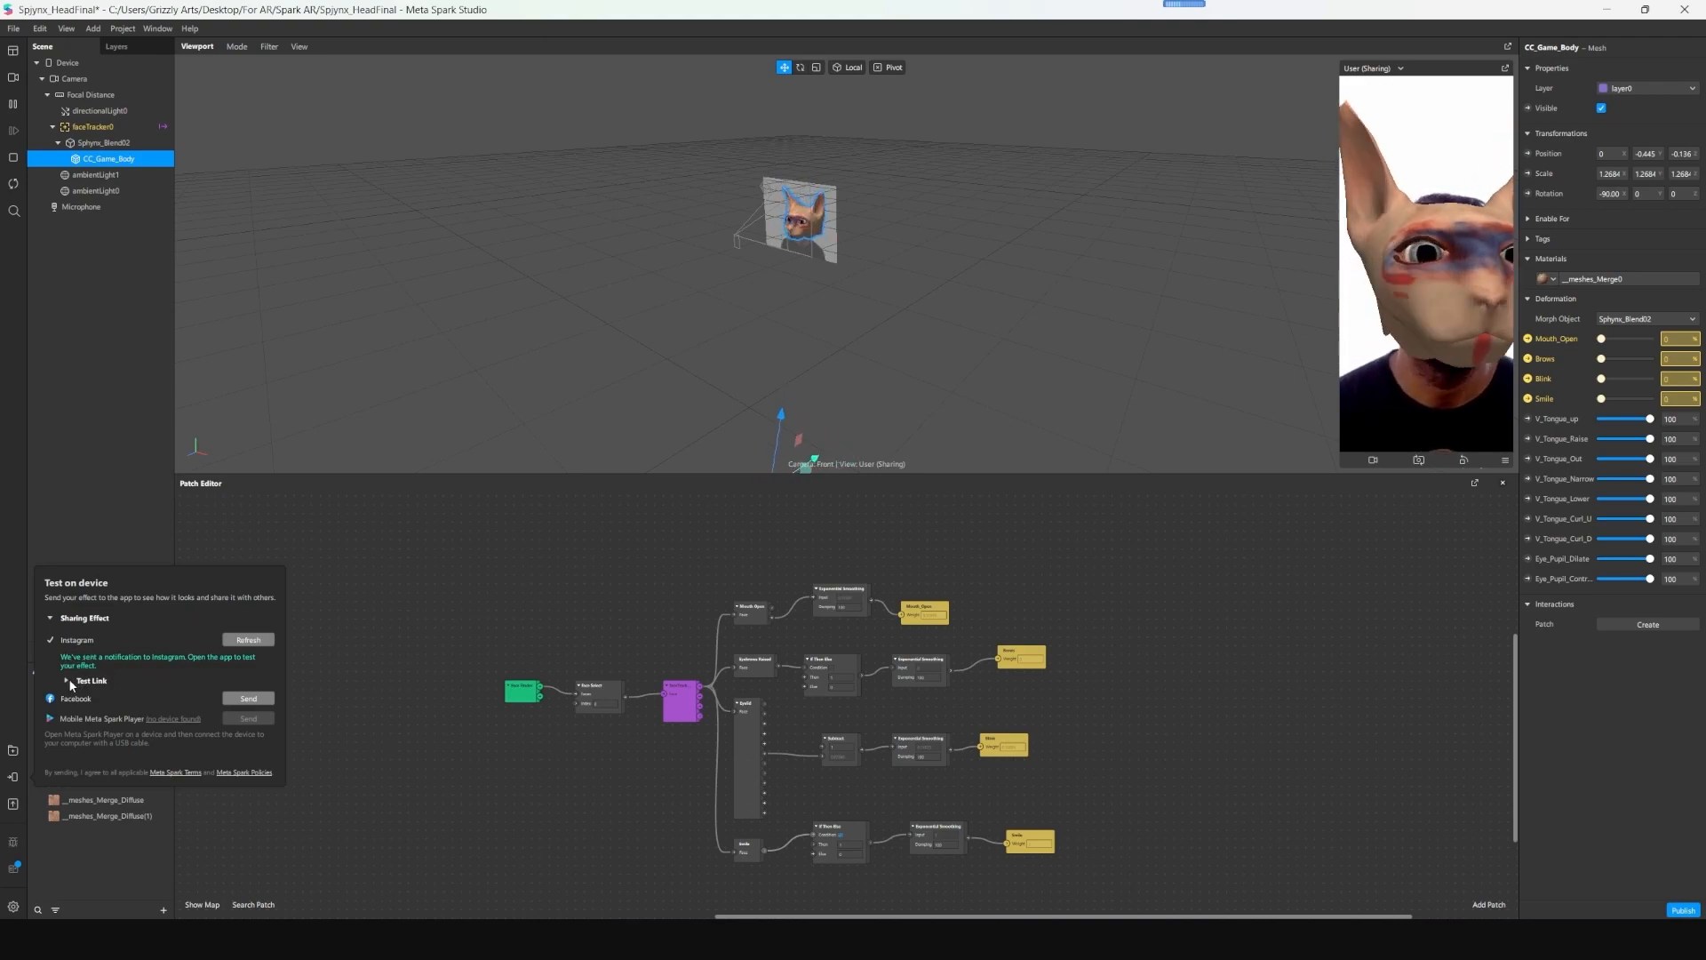
{"action": "left_click", "coordinate": [251, 640]}
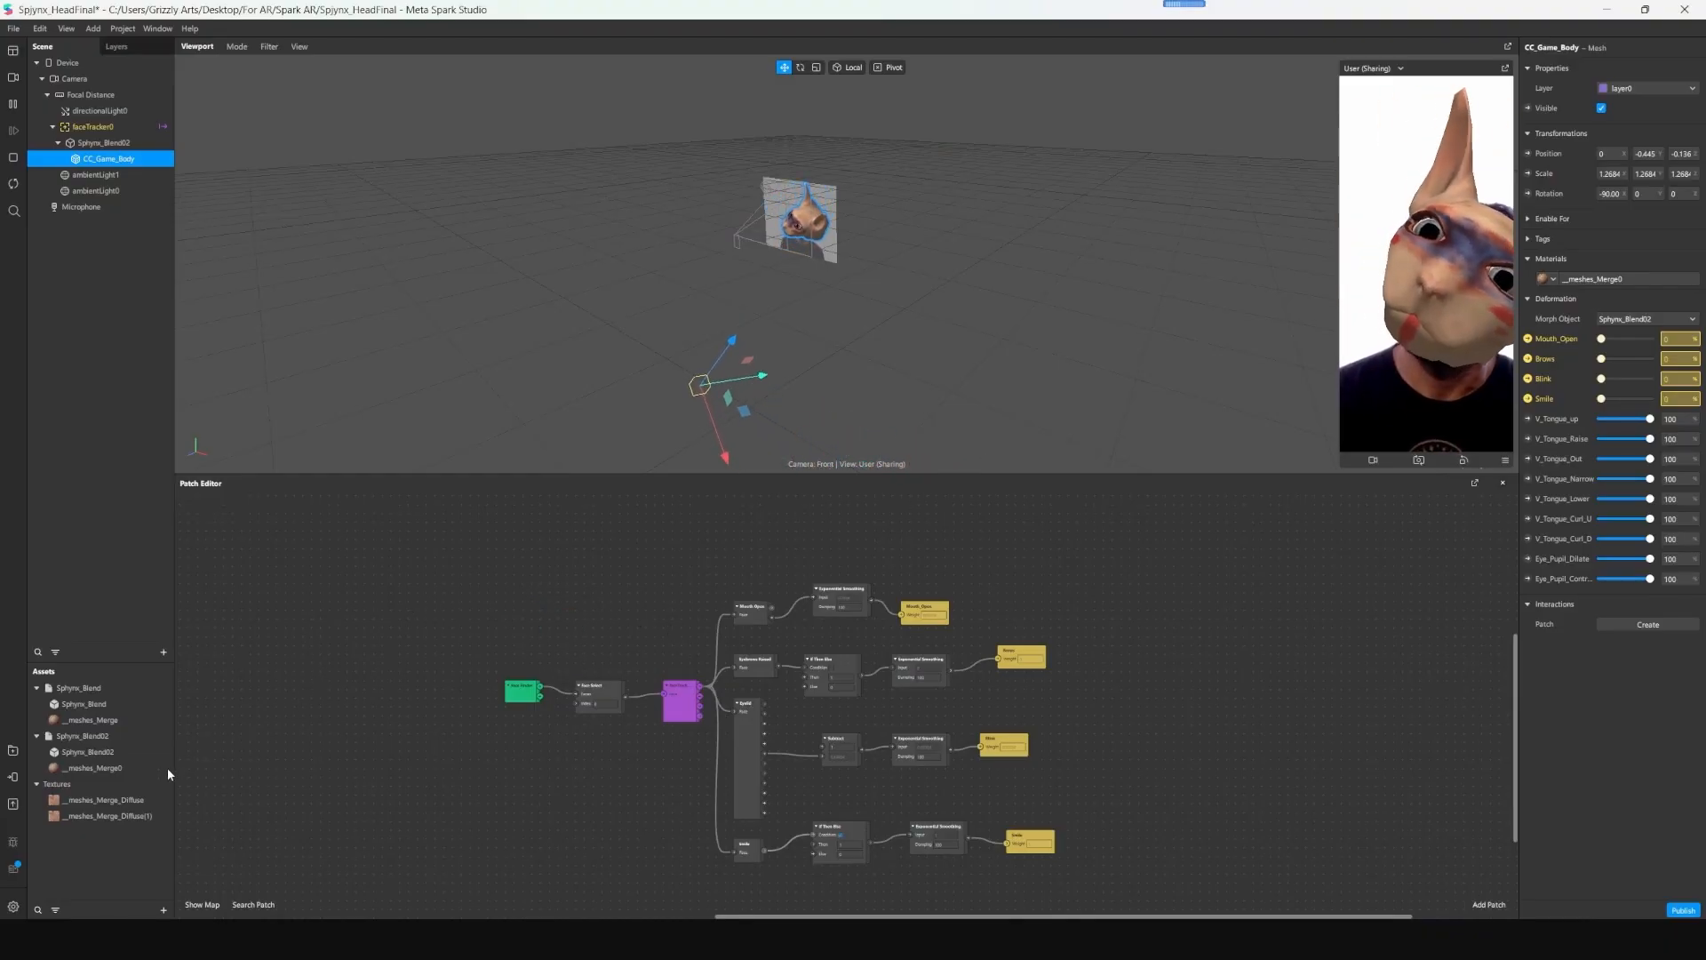
- Export the effect for publishing as Sphynx_HeadFinal in the Spark AR folder
{"action": "left_click", "coordinate": [14, 804]}
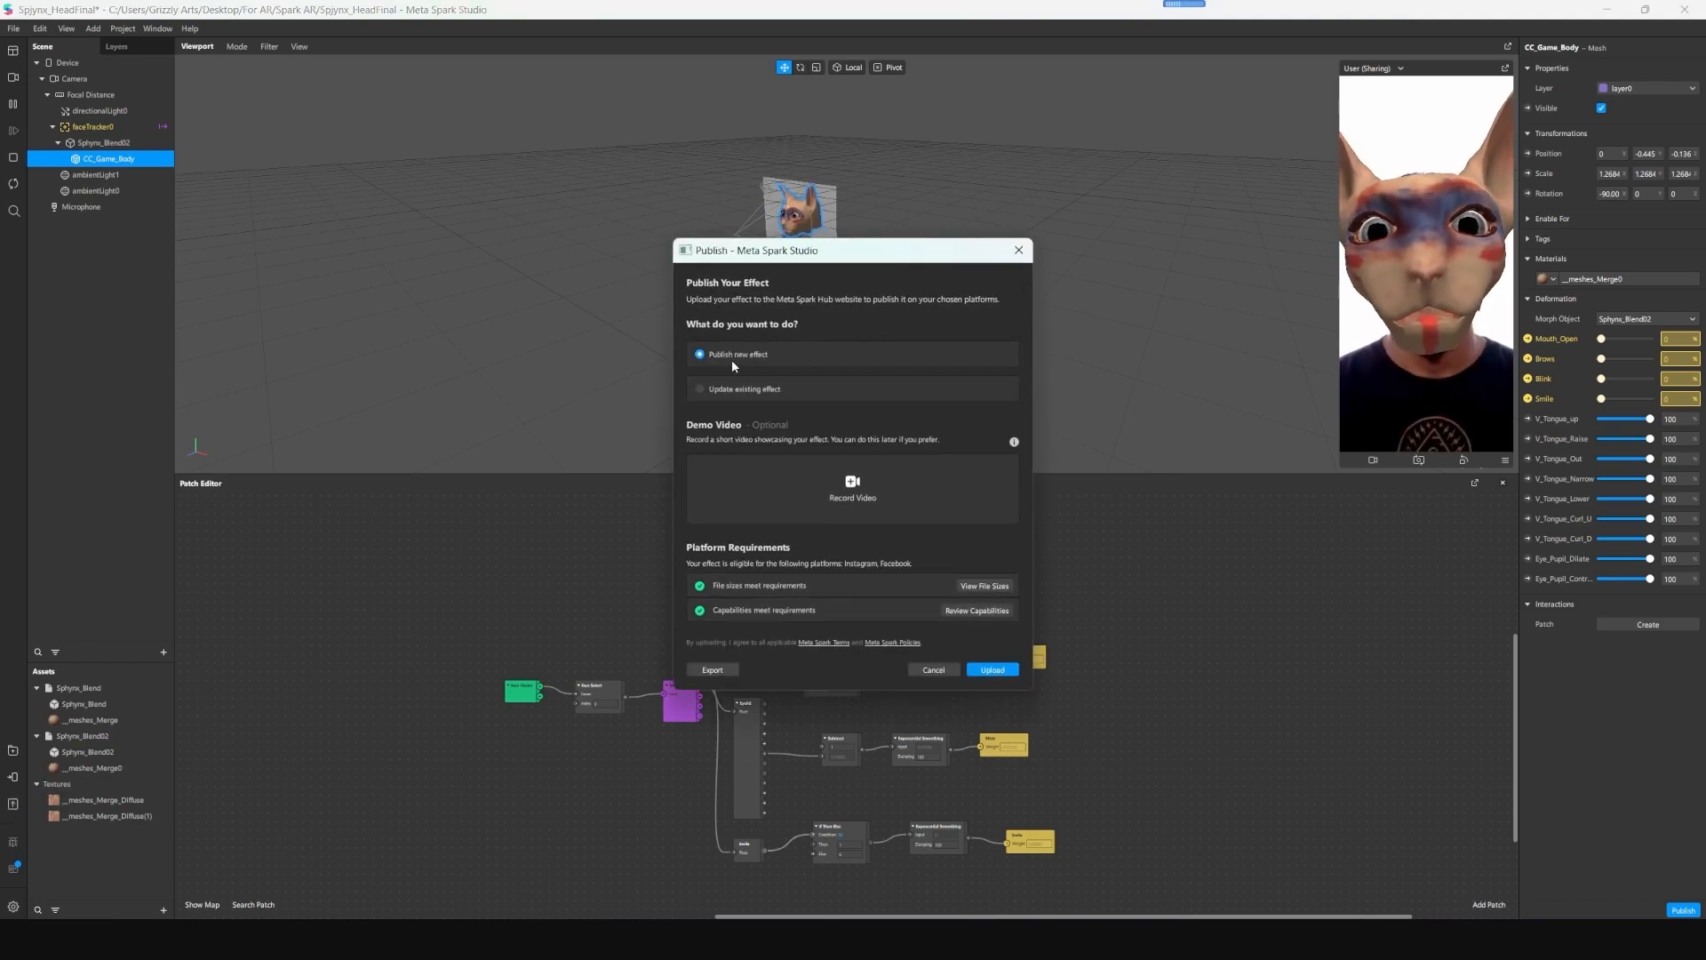
{"action": "left_click", "coordinate": [724, 673]}
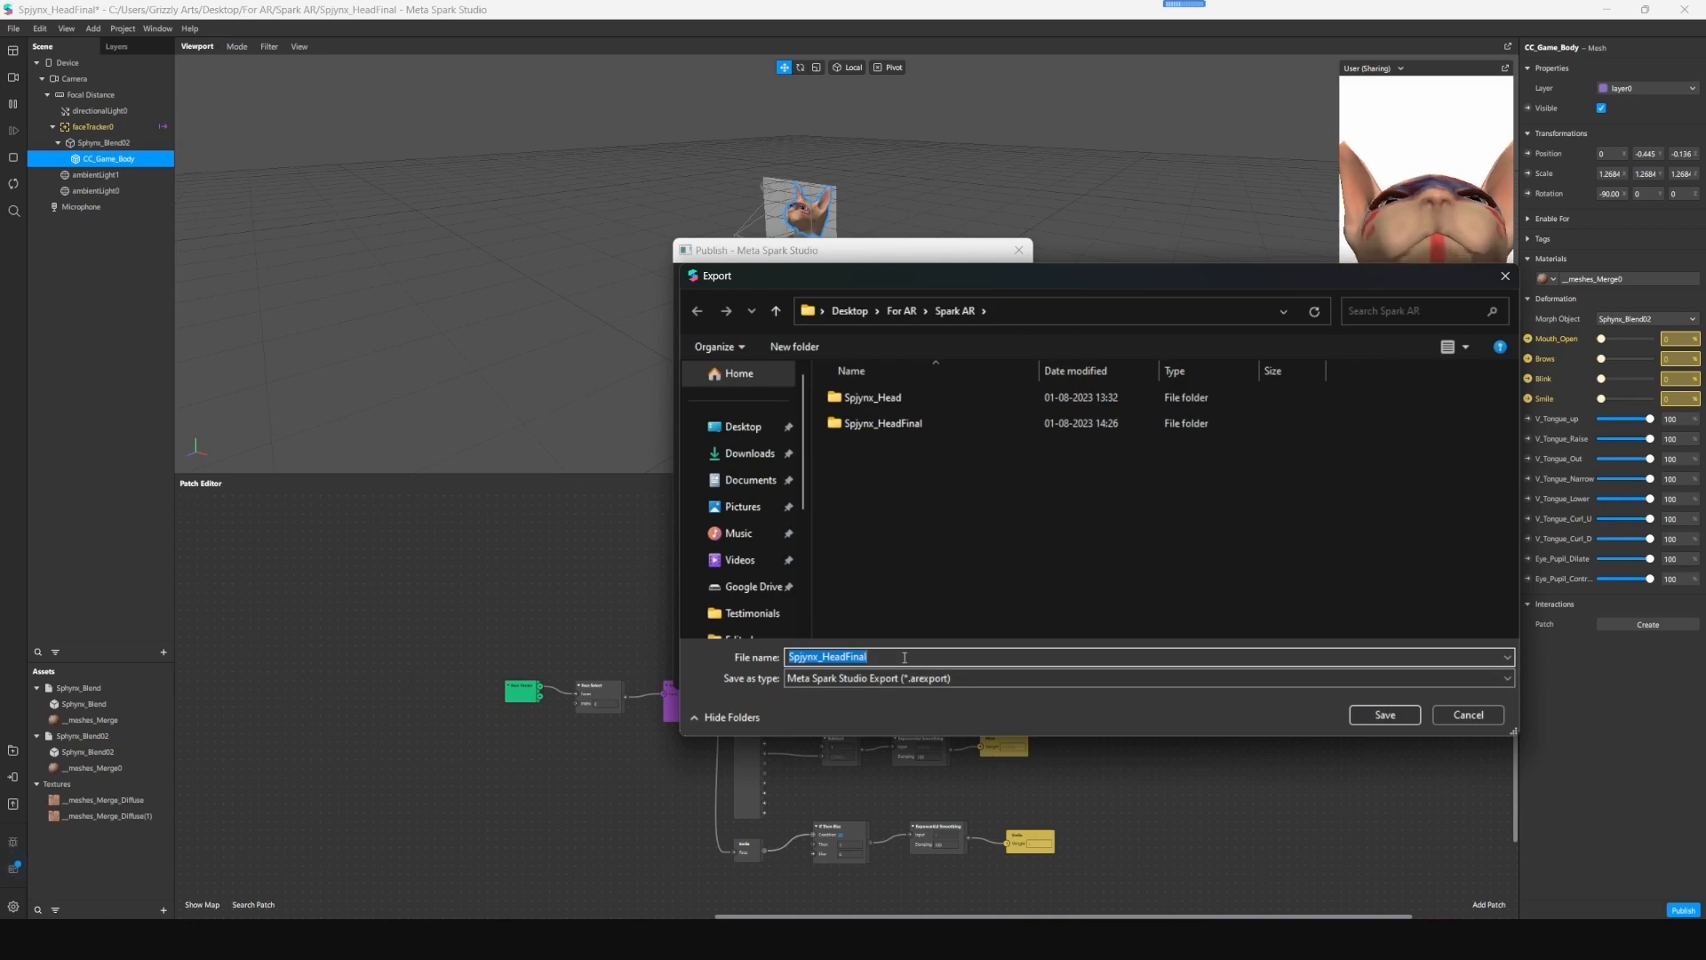
{"action": "left_click", "coordinate": [846, 657]}
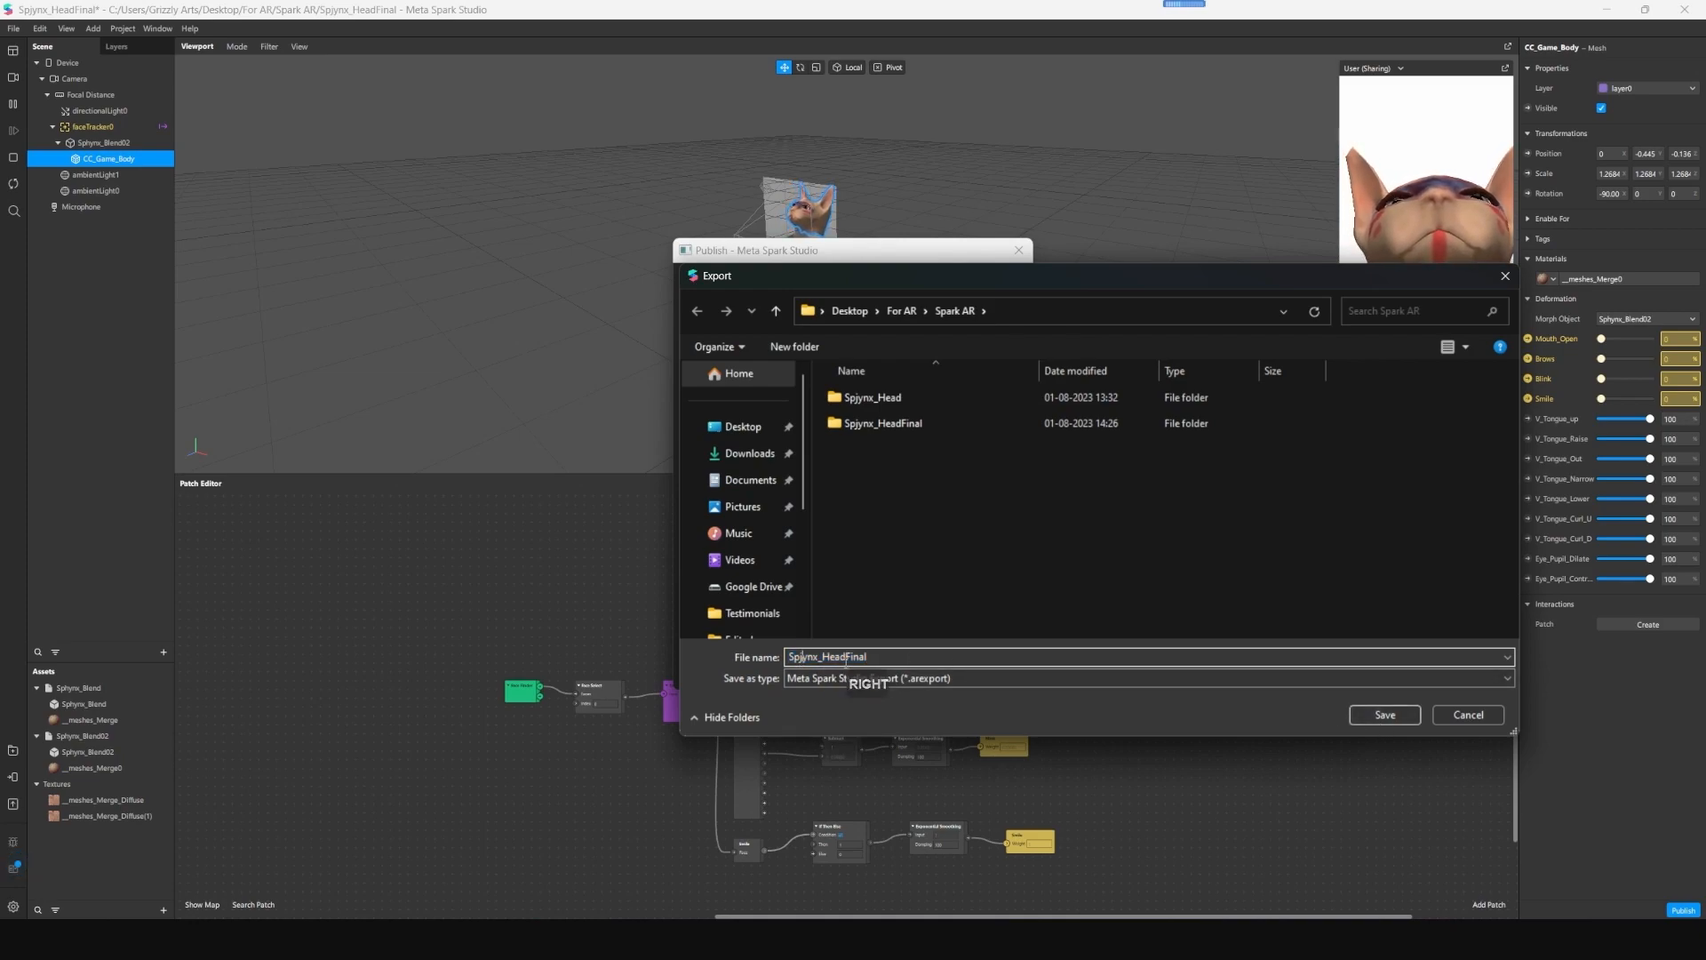
{"action": "left_click", "coordinate": [905, 661]}
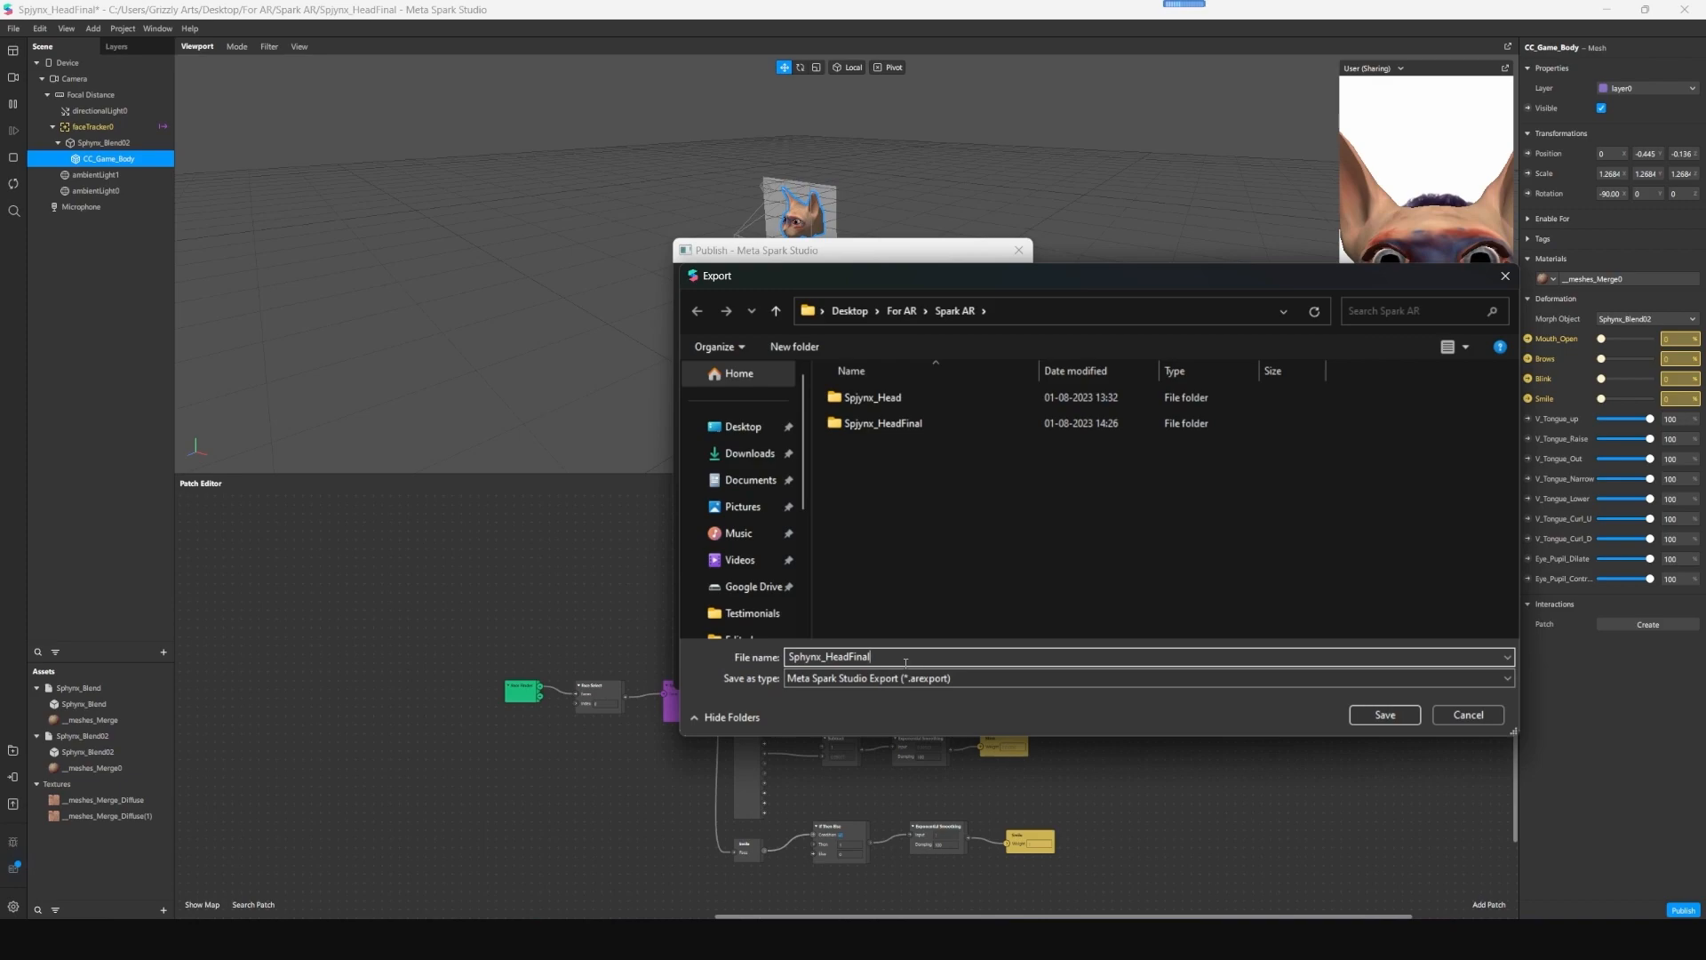
{"action": "left_click", "coordinate": [1385, 716]}
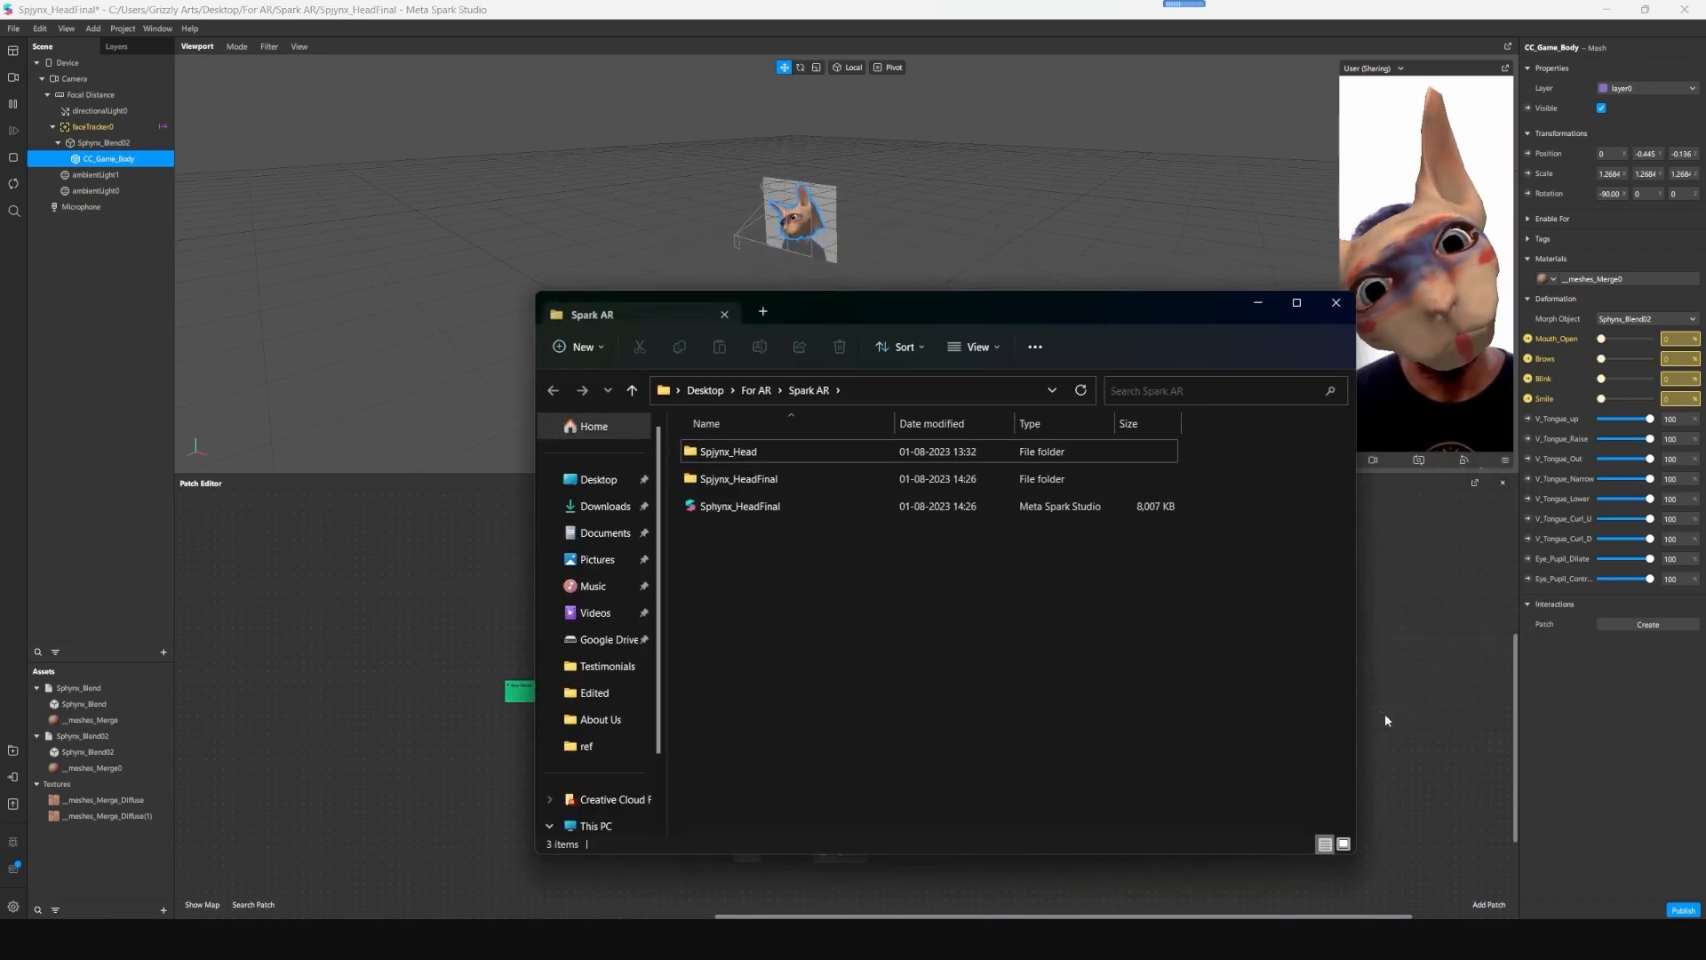
- Check the file size of the exported Sphynx_HeadFinal file in its properties
{"action": "right_click", "coordinate": [739, 512]}
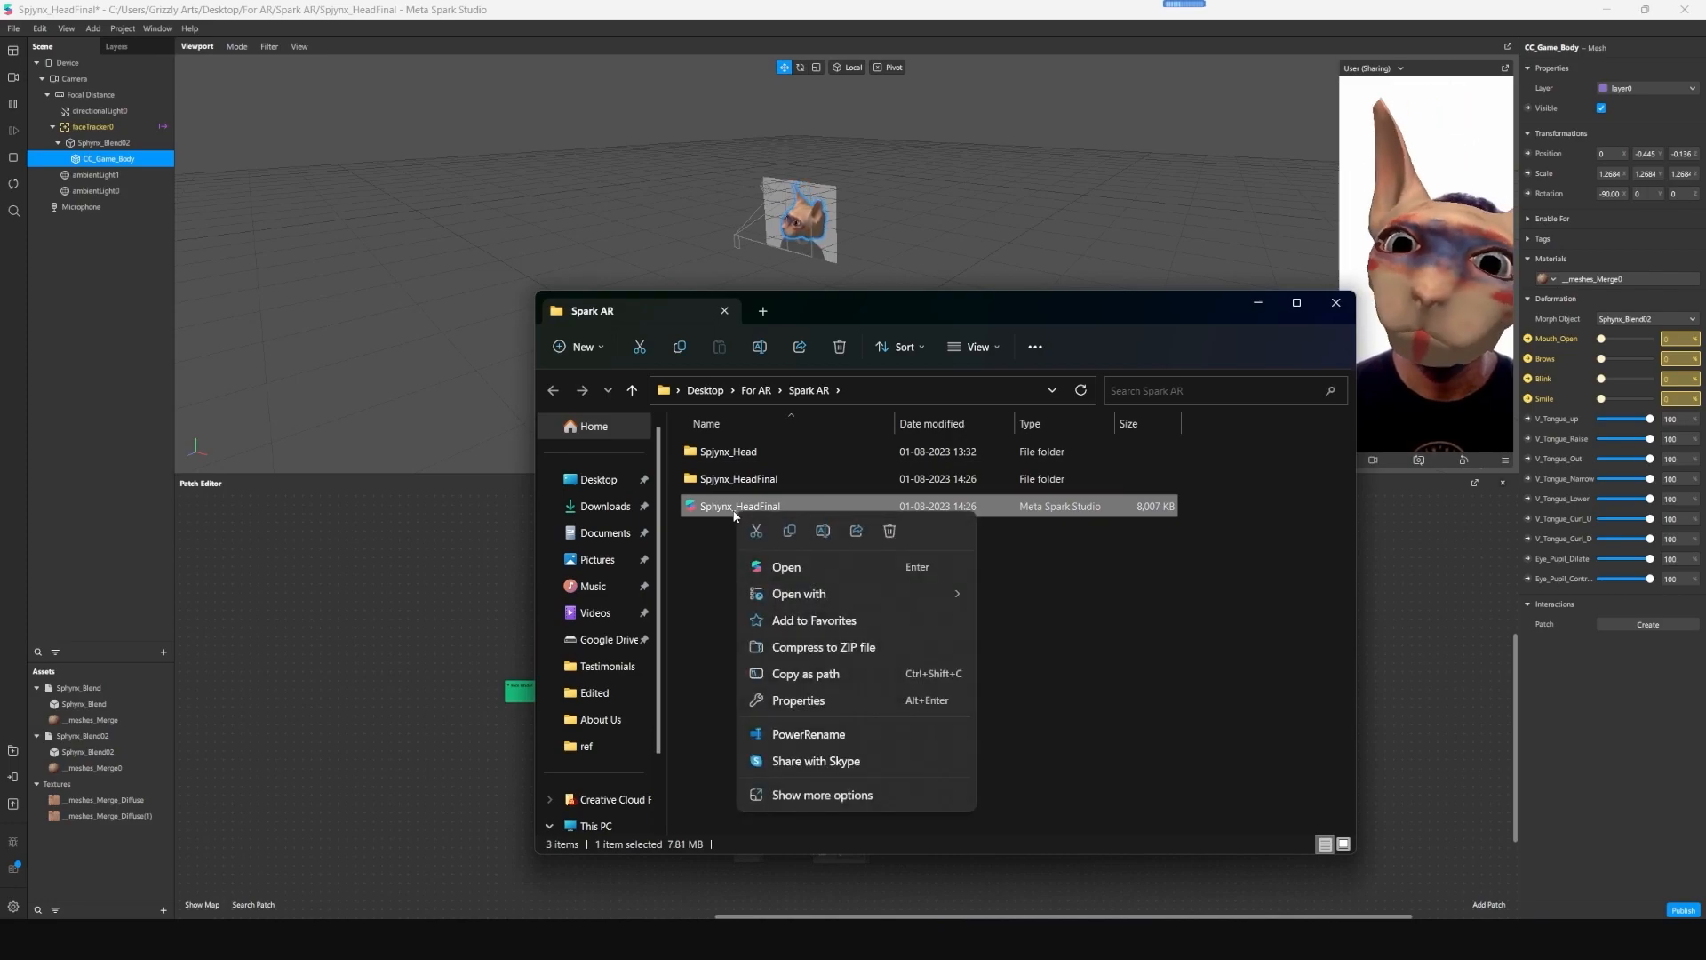
{"action": "left_click", "coordinate": [804, 794]}
{"action": "left_click", "coordinate": [936, 775]}
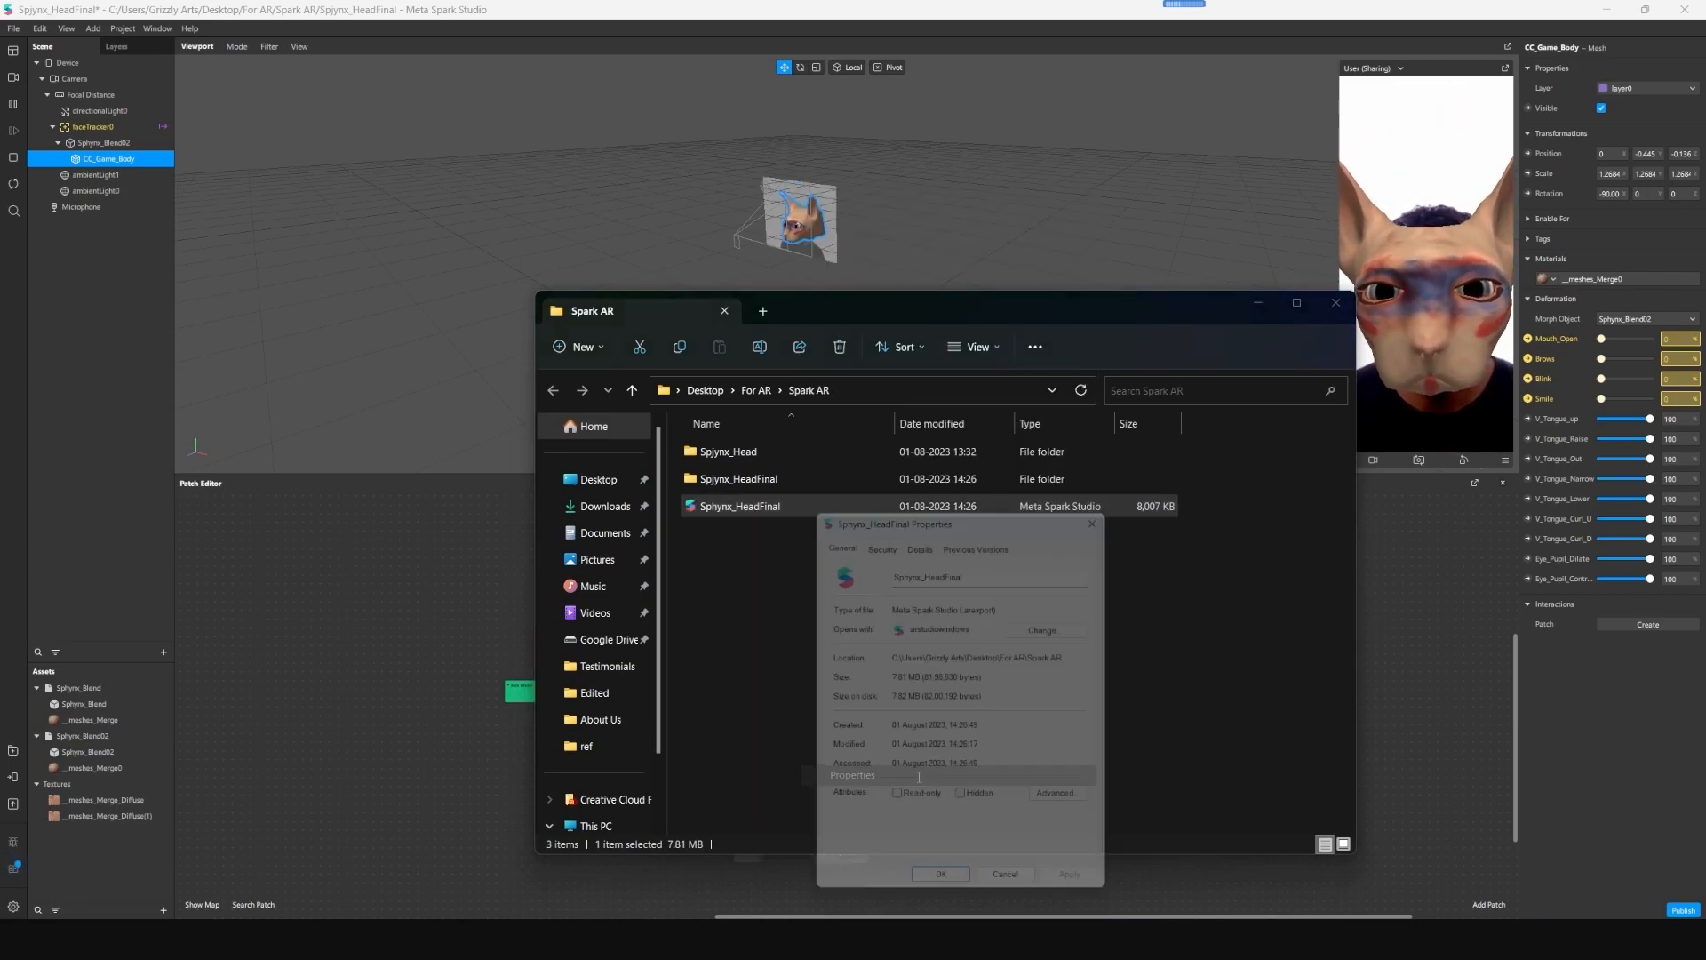
{"action": "left_click", "coordinate": [987, 678]}
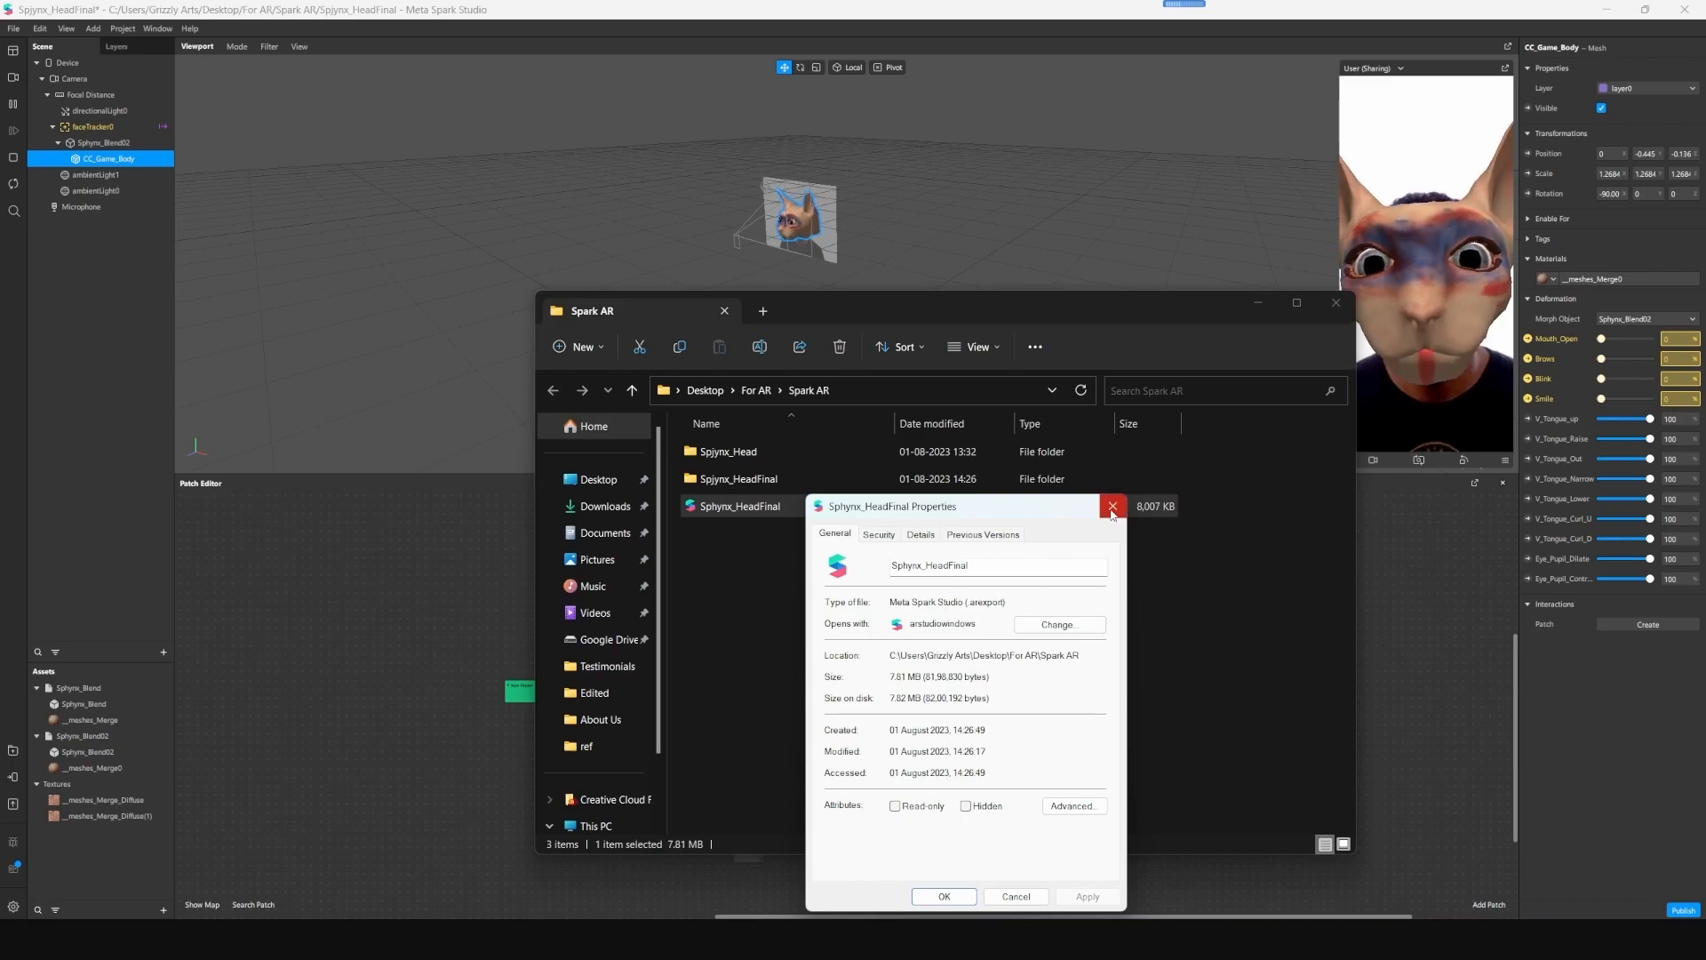
{"action": "left_click", "coordinate": [1112, 507]}
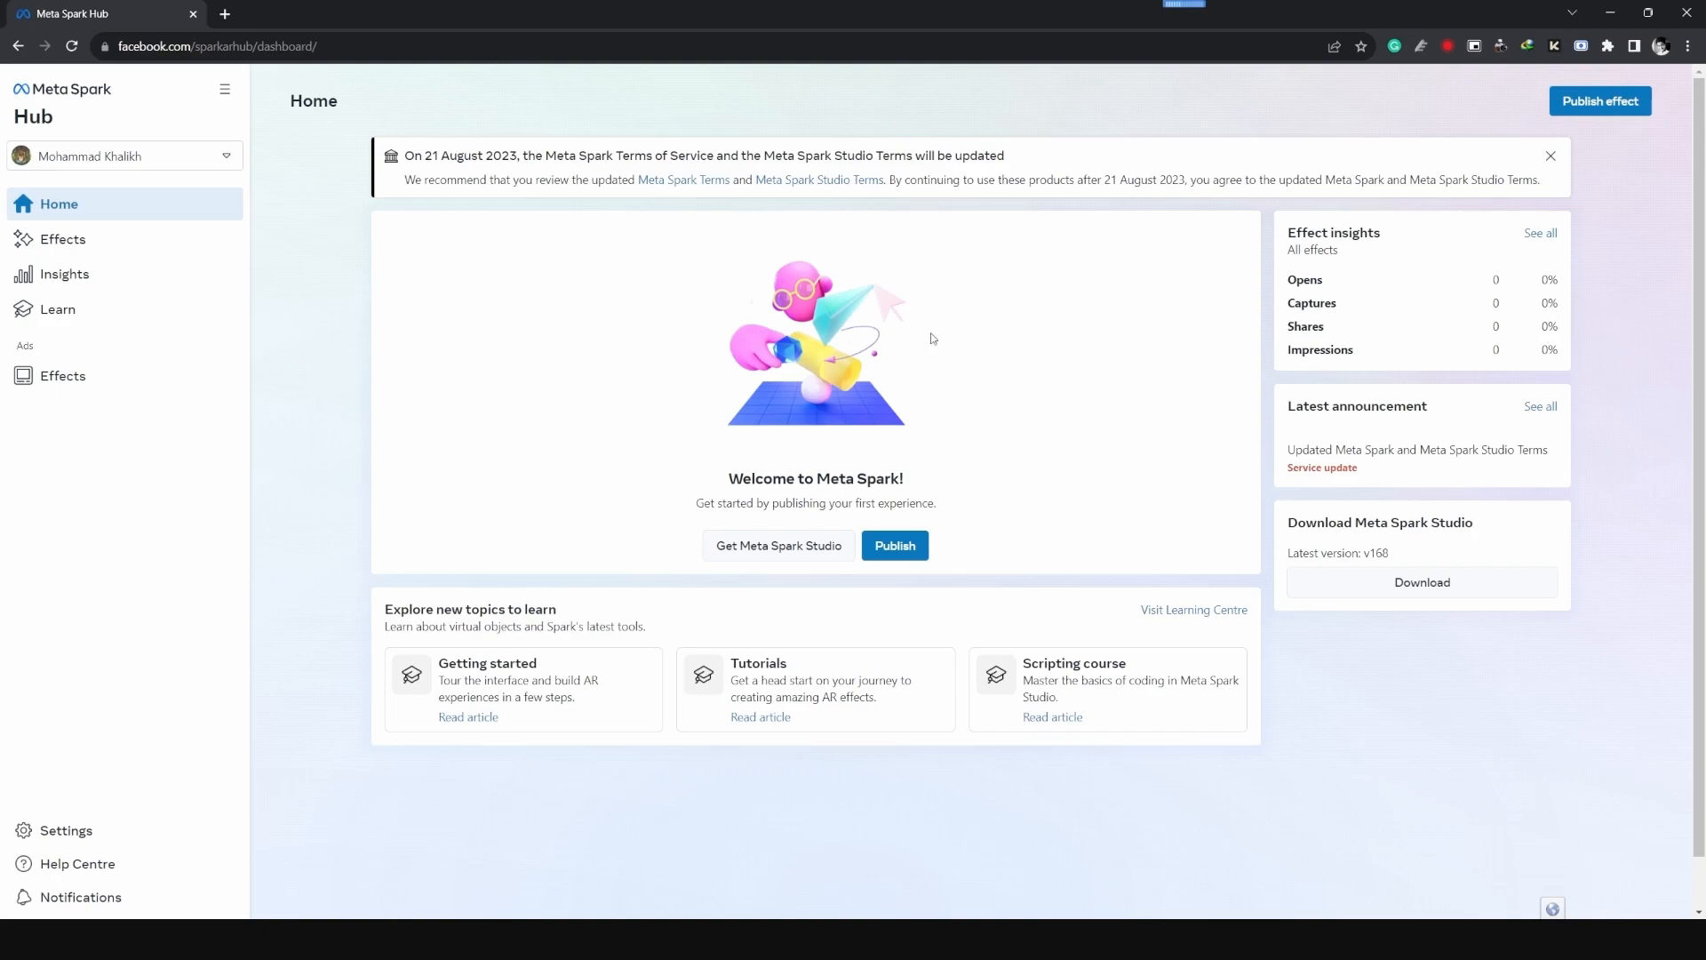
- In the Meta Spark Hub, start publishing an effect named Sphynx Cat Head and upload the Sphynx_HeadFinal export file
{"action": "left_click", "coordinate": [1594, 107]}
{"action": "left_click", "coordinate": [326, 265]}
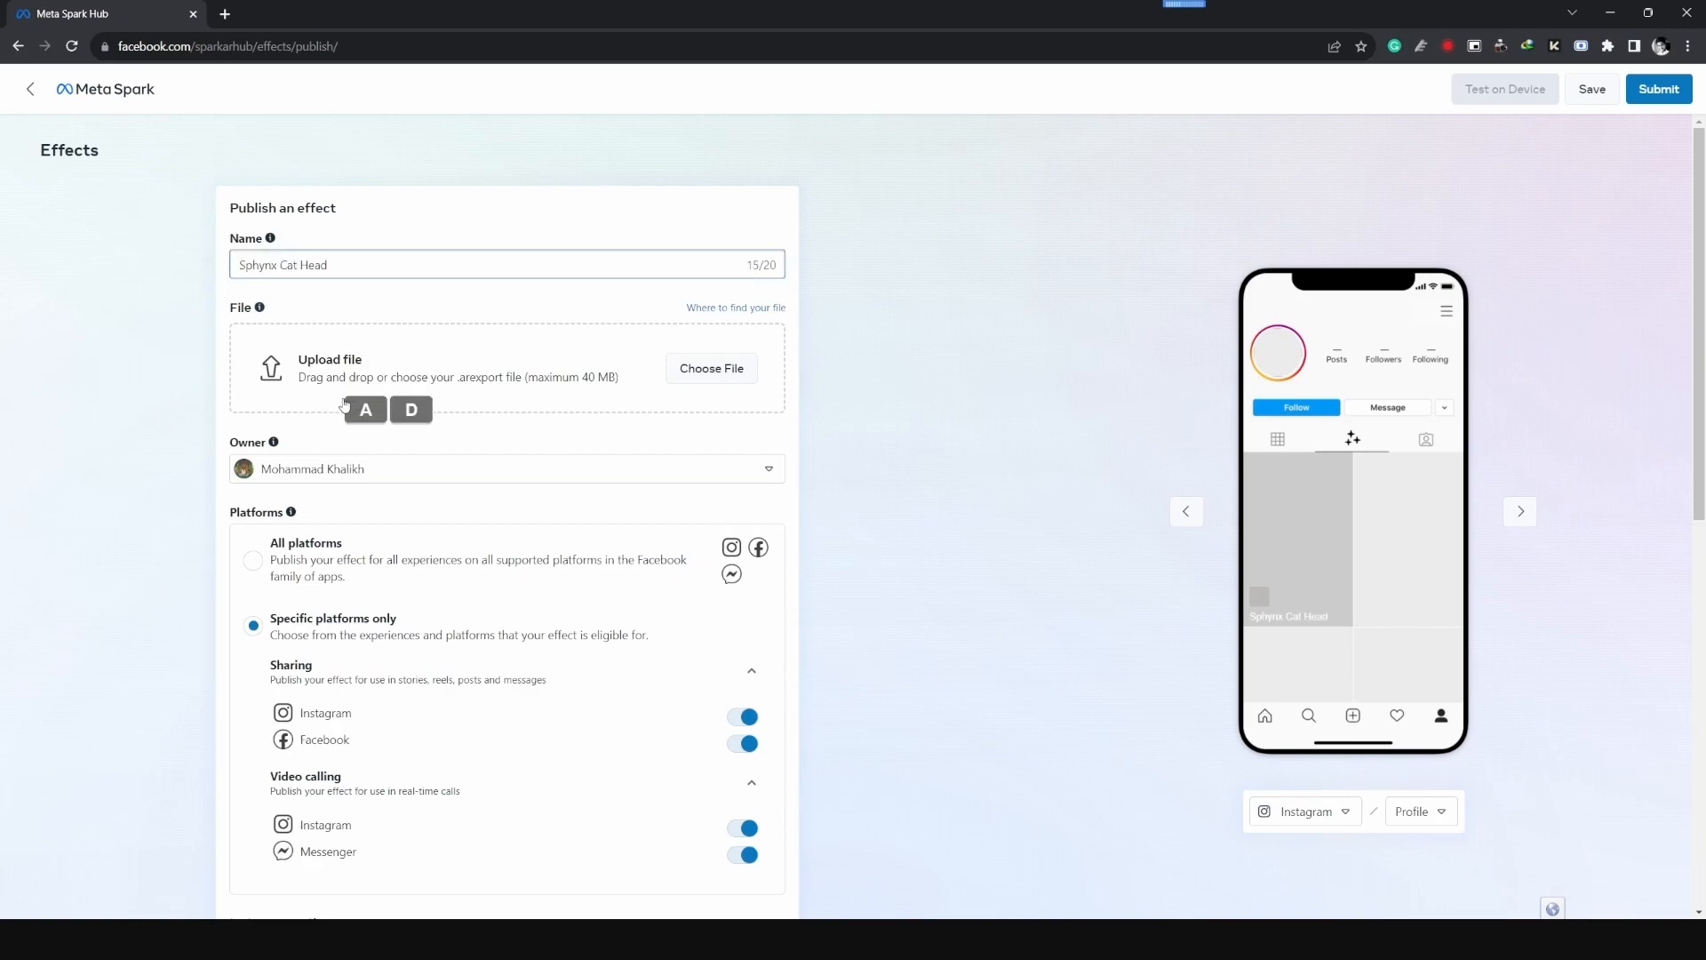
{"action": "left_click", "coordinate": [717, 373]}
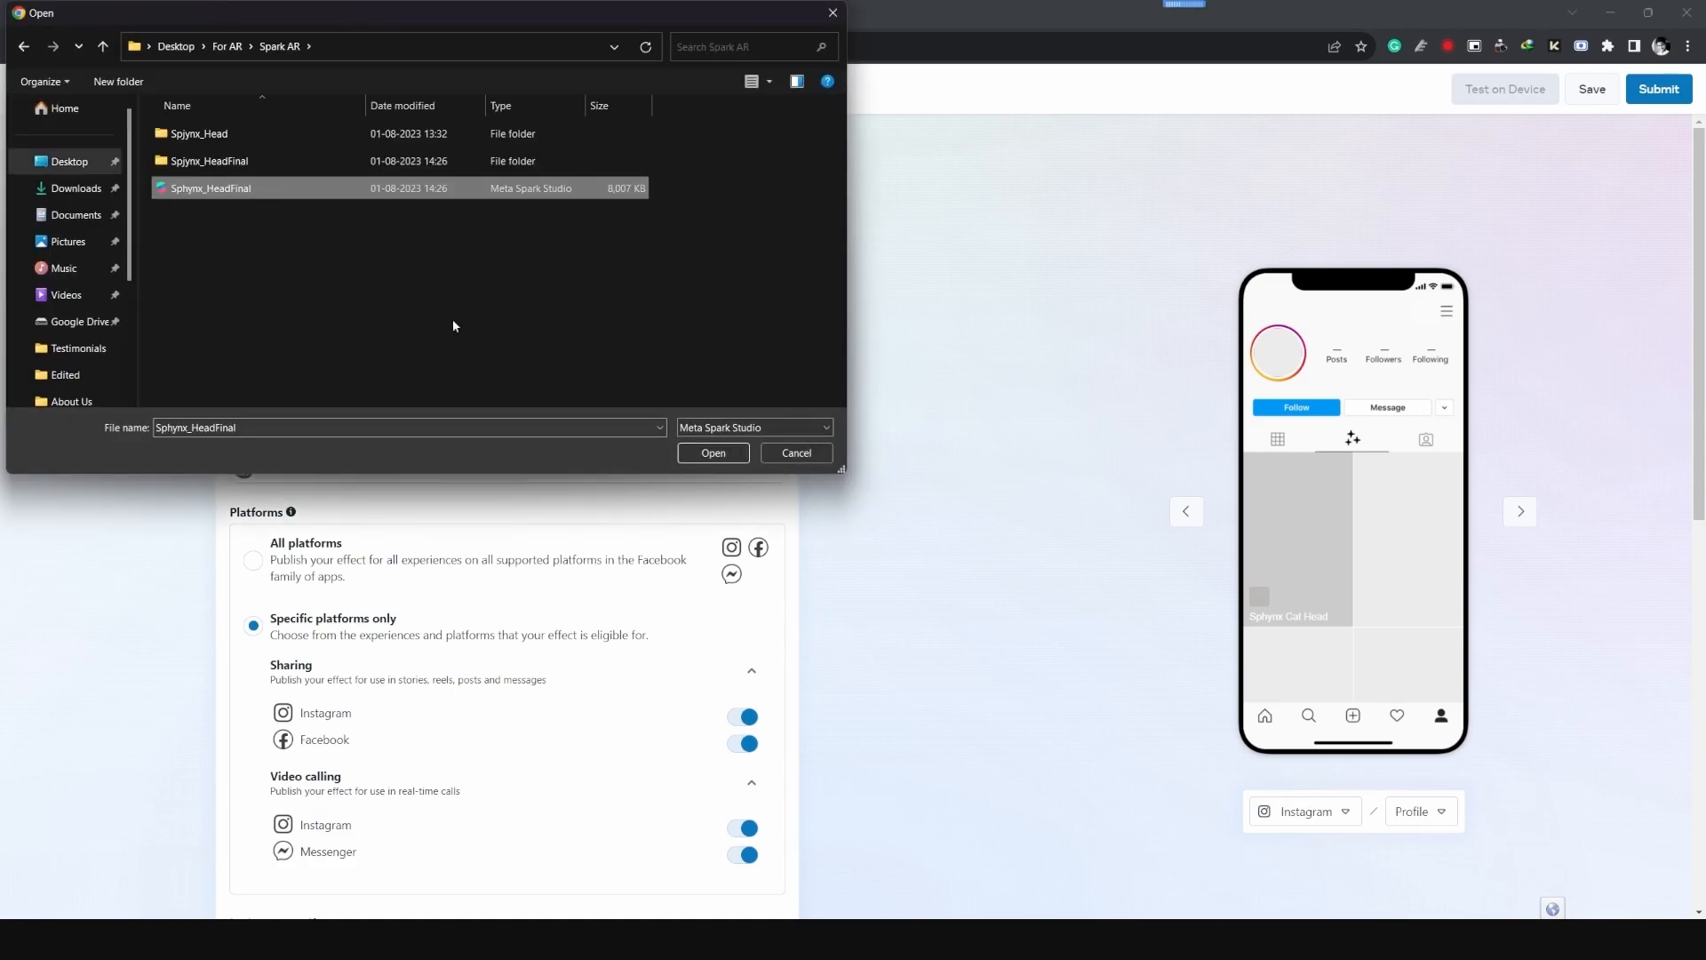
{"action": "left_click", "coordinate": [711, 454]}
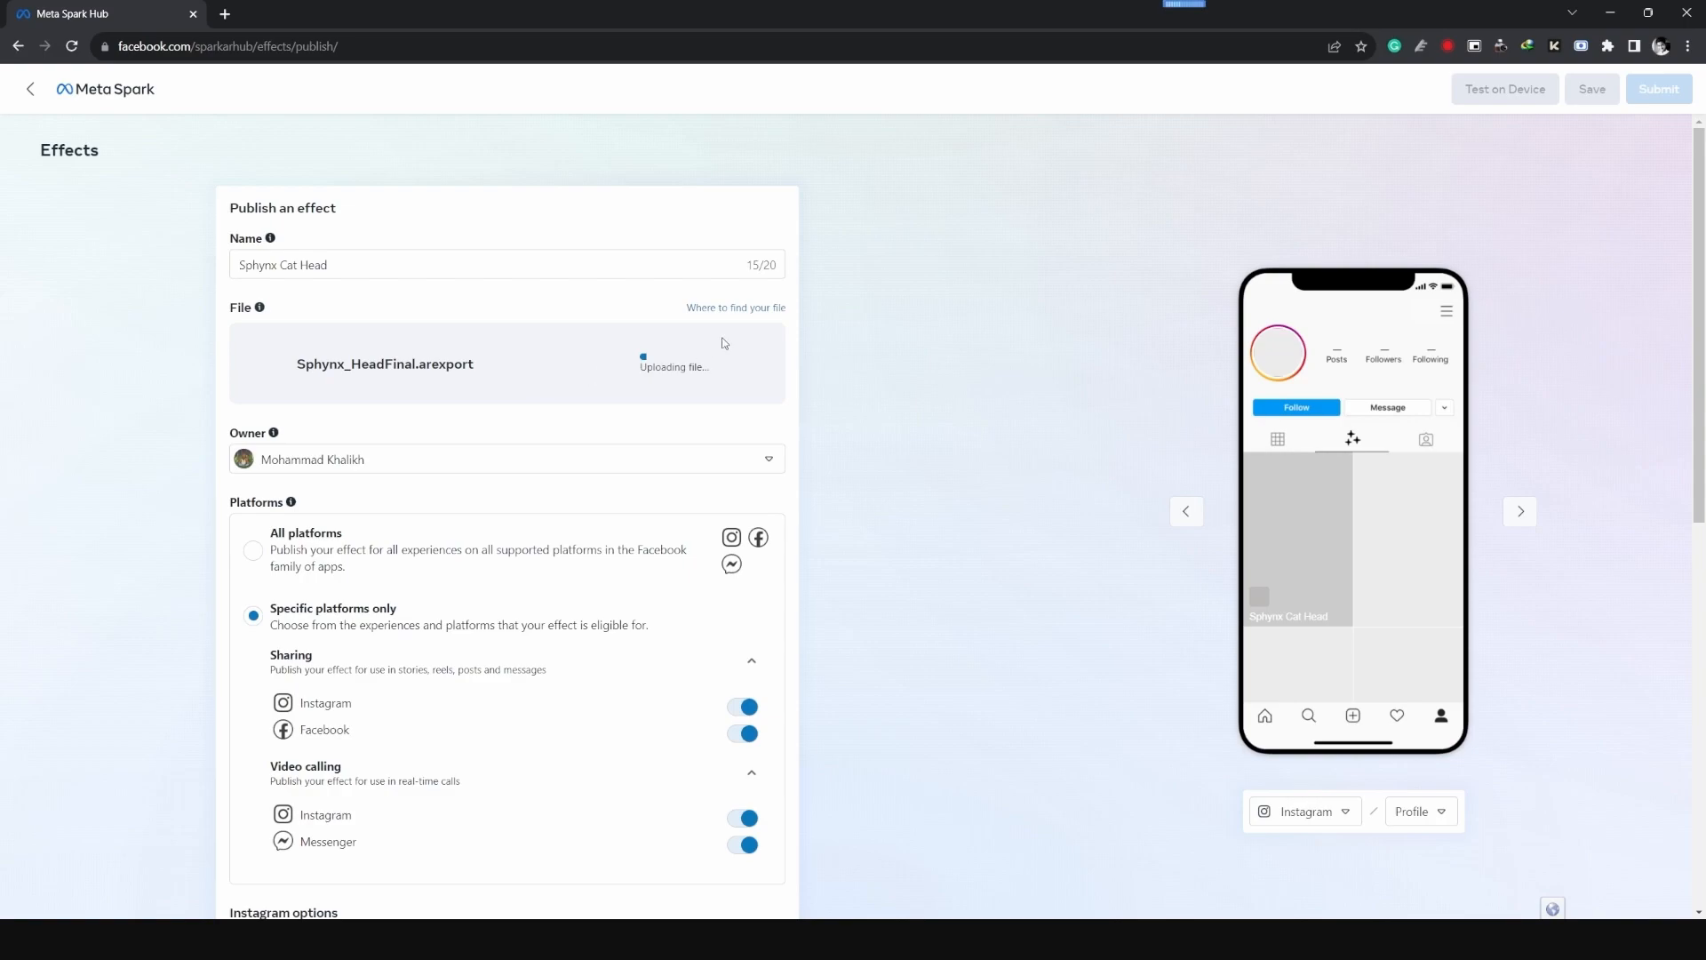
{"action": "scroll", "coordinate": [604, 468], "scroll_direction": "down", "scroll_amount": 6}
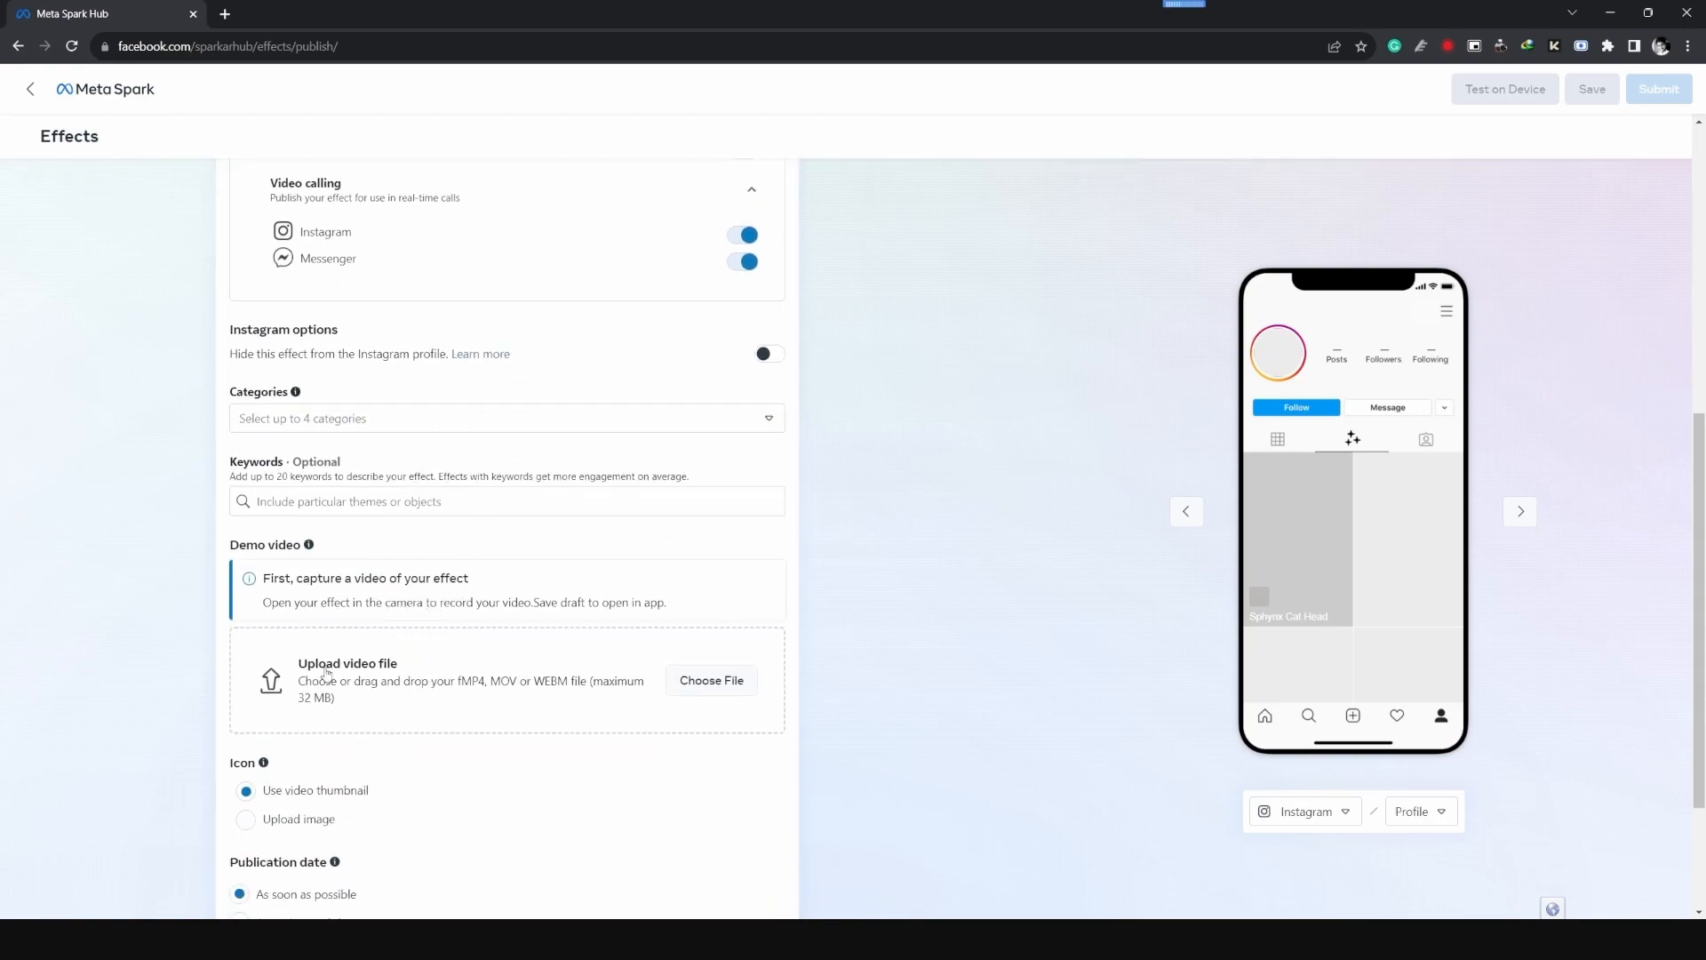
{"action": "left_click", "coordinate": [708, 680]}
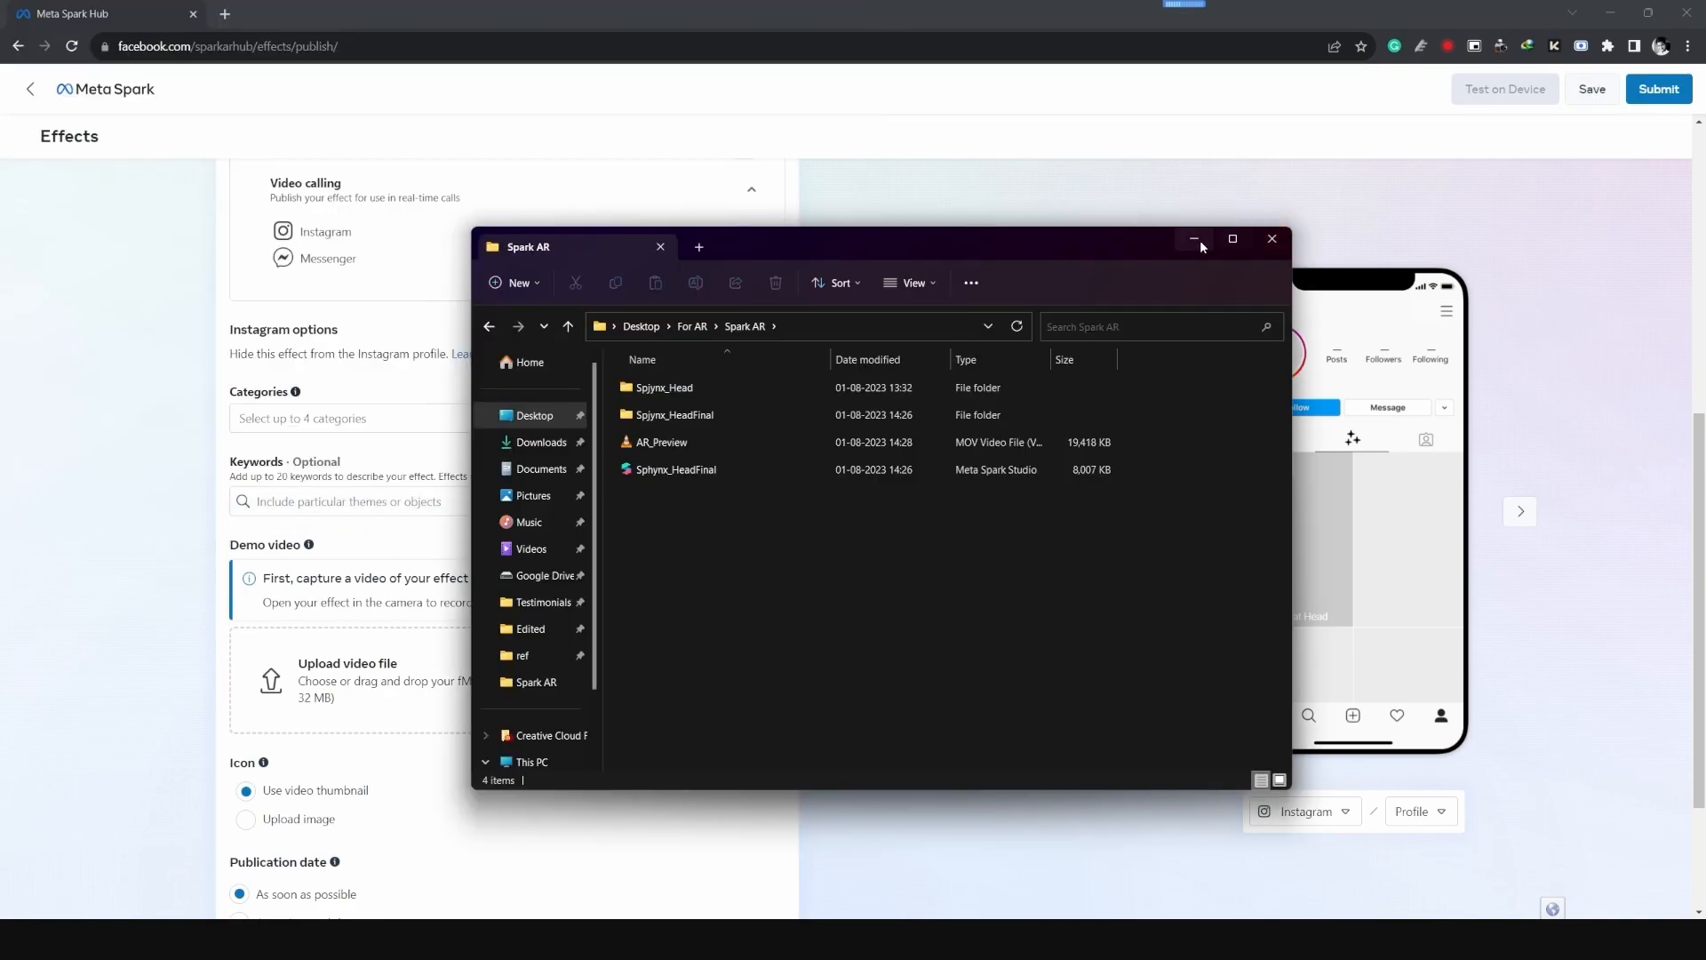
{"action": "left_click", "coordinate": [1196, 241]}
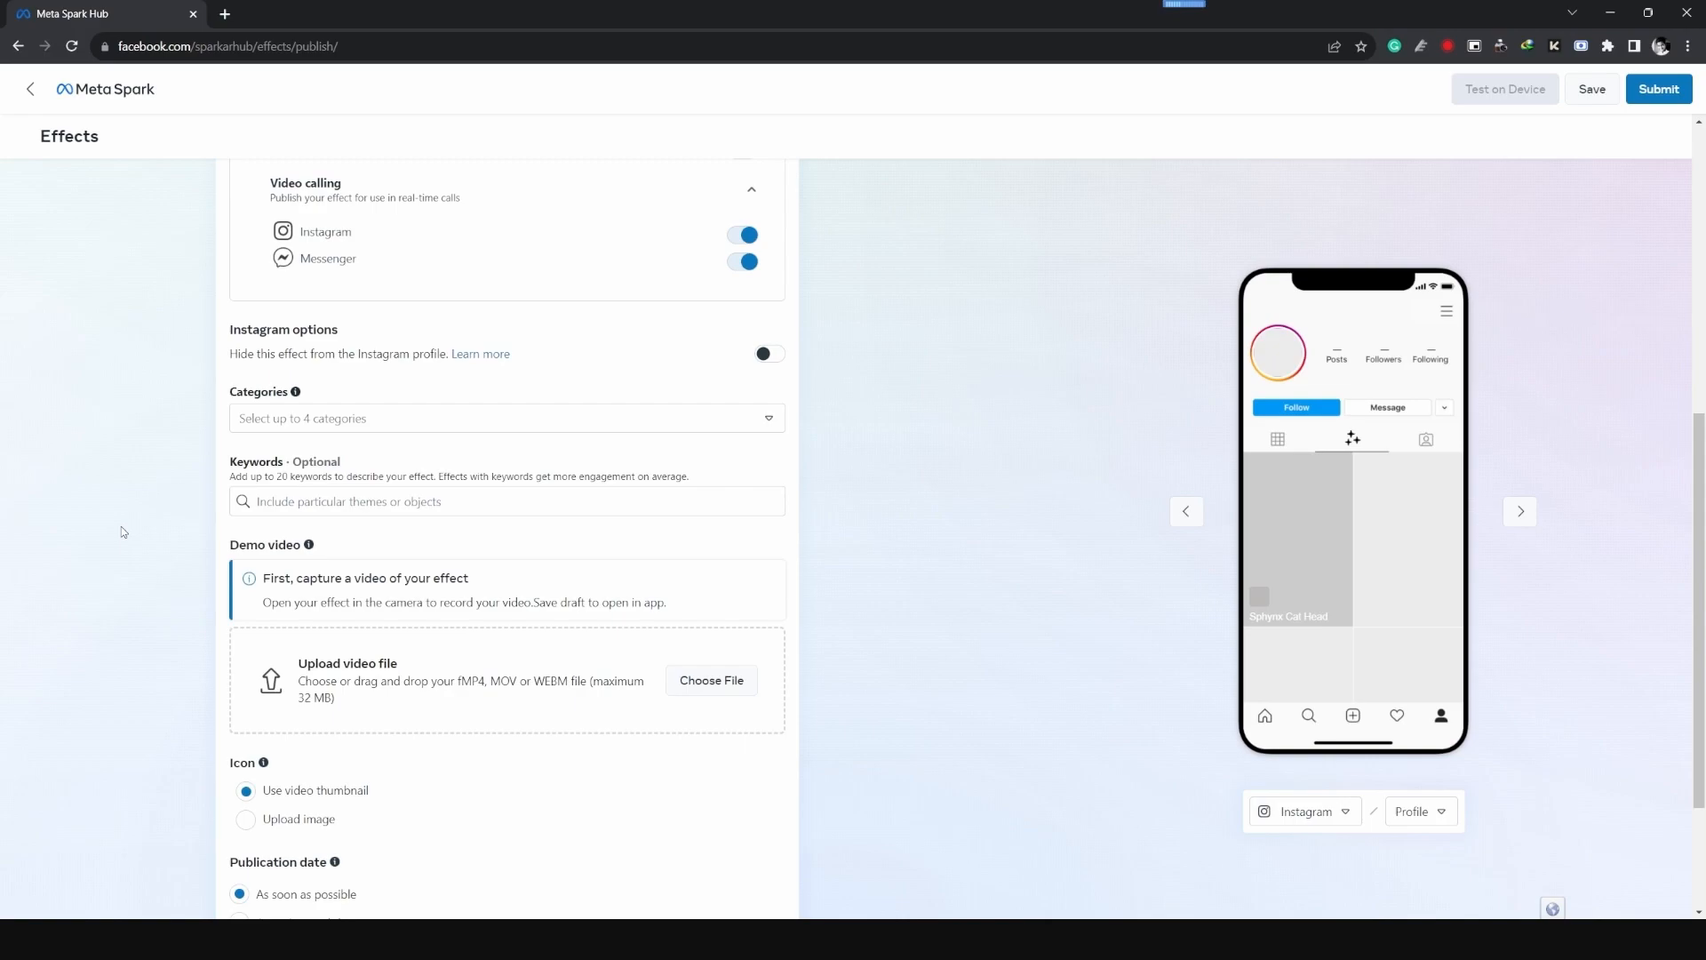
- Assign the categories Selfies, Weird and Scary, and Animals to the effect
{"action": "left_click", "coordinate": [331, 418]}
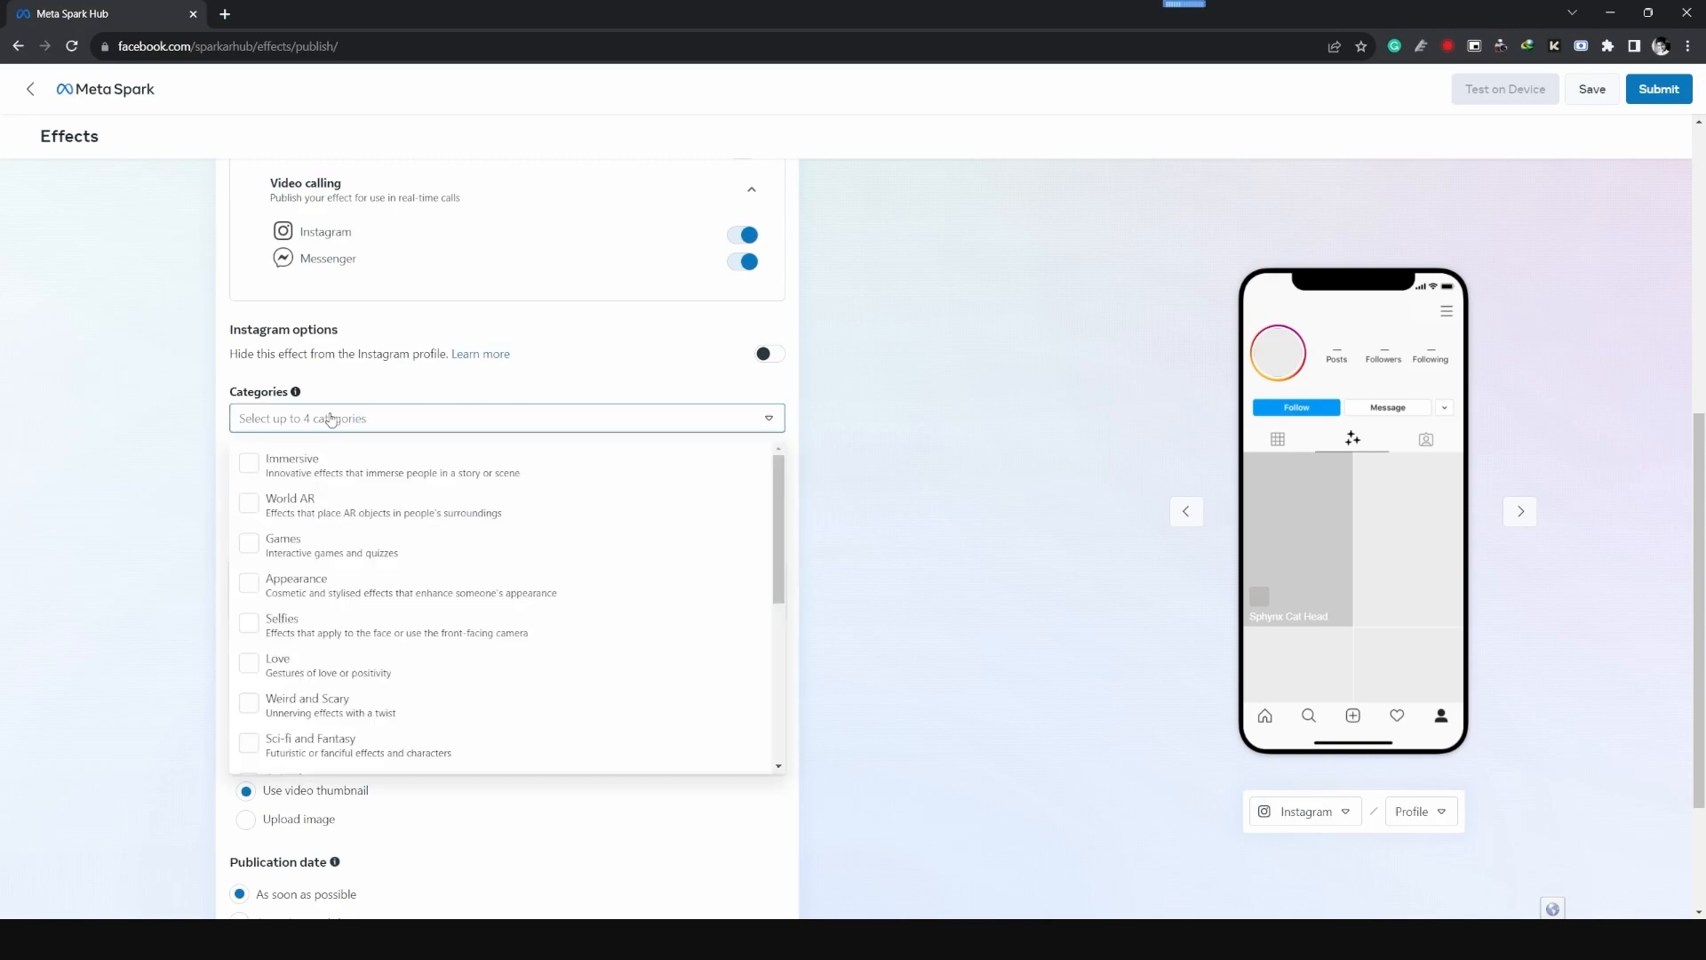
{"action": "scroll", "coordinate": [293, 604], "scroll_direction": "down", "scroll_amount": 2}
{"action": "left_click", "coordinate": [280, 613]}
{"action": "scroll", "coordinate": [302, 622], "scroll_direction": "down", "scroll_amount": 2}
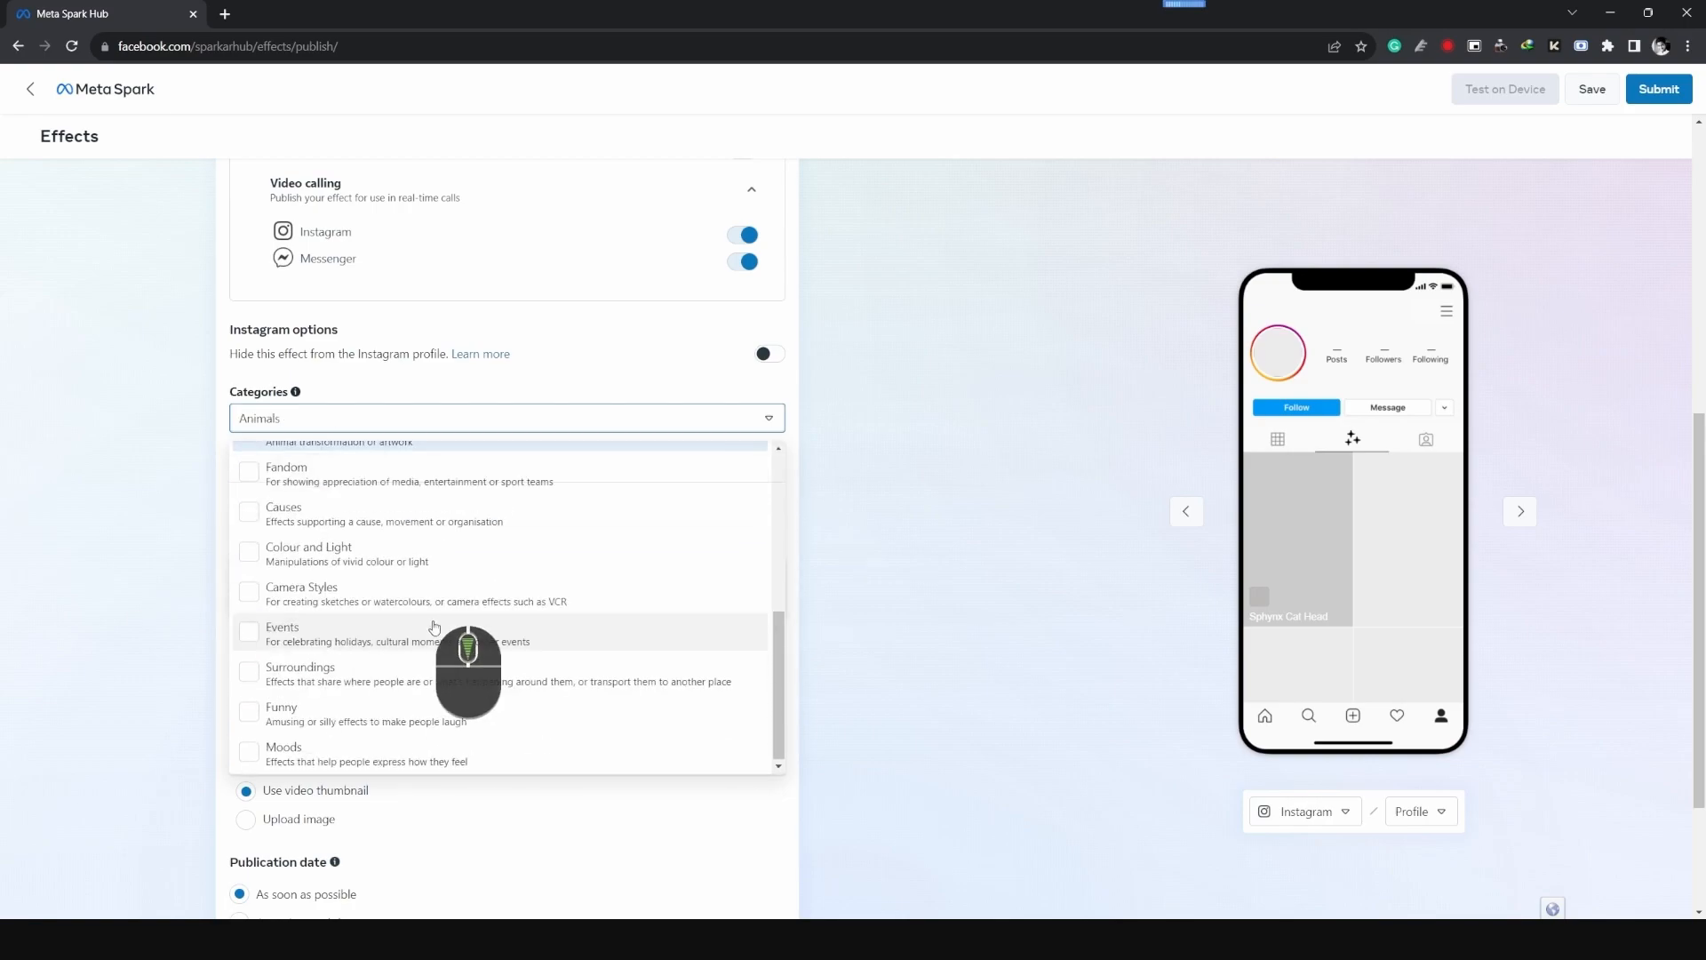
{"action": "scroll", "coordinate": [364, 588], "scroll_direction": "up", "scroll_amount": 5}
{"action": "left_click", "coordinate": [366, 640]}
{"action": "scroll", "coordinate": [363, 631], "scroll_direction": "down", "scroll_amount": 2}
{"action": "left_click", "coordinate": [333, 539]}
{"action": "left_click", "coordinate": [111, 465]}
- Add the keywords cat, meow, sphynx and animal to the effect
{"action": "left_click", "coordinate": [336, 500]}
{"action": "type", "text": "cat"}
{"action": "key", "text": "Return"}
{"action": "type", "text": "meow sphynx"}
{"action": "key", "text": "Return"}
{"action": "type", "text": "animal"}
{"action": "key", "text": "Return"}
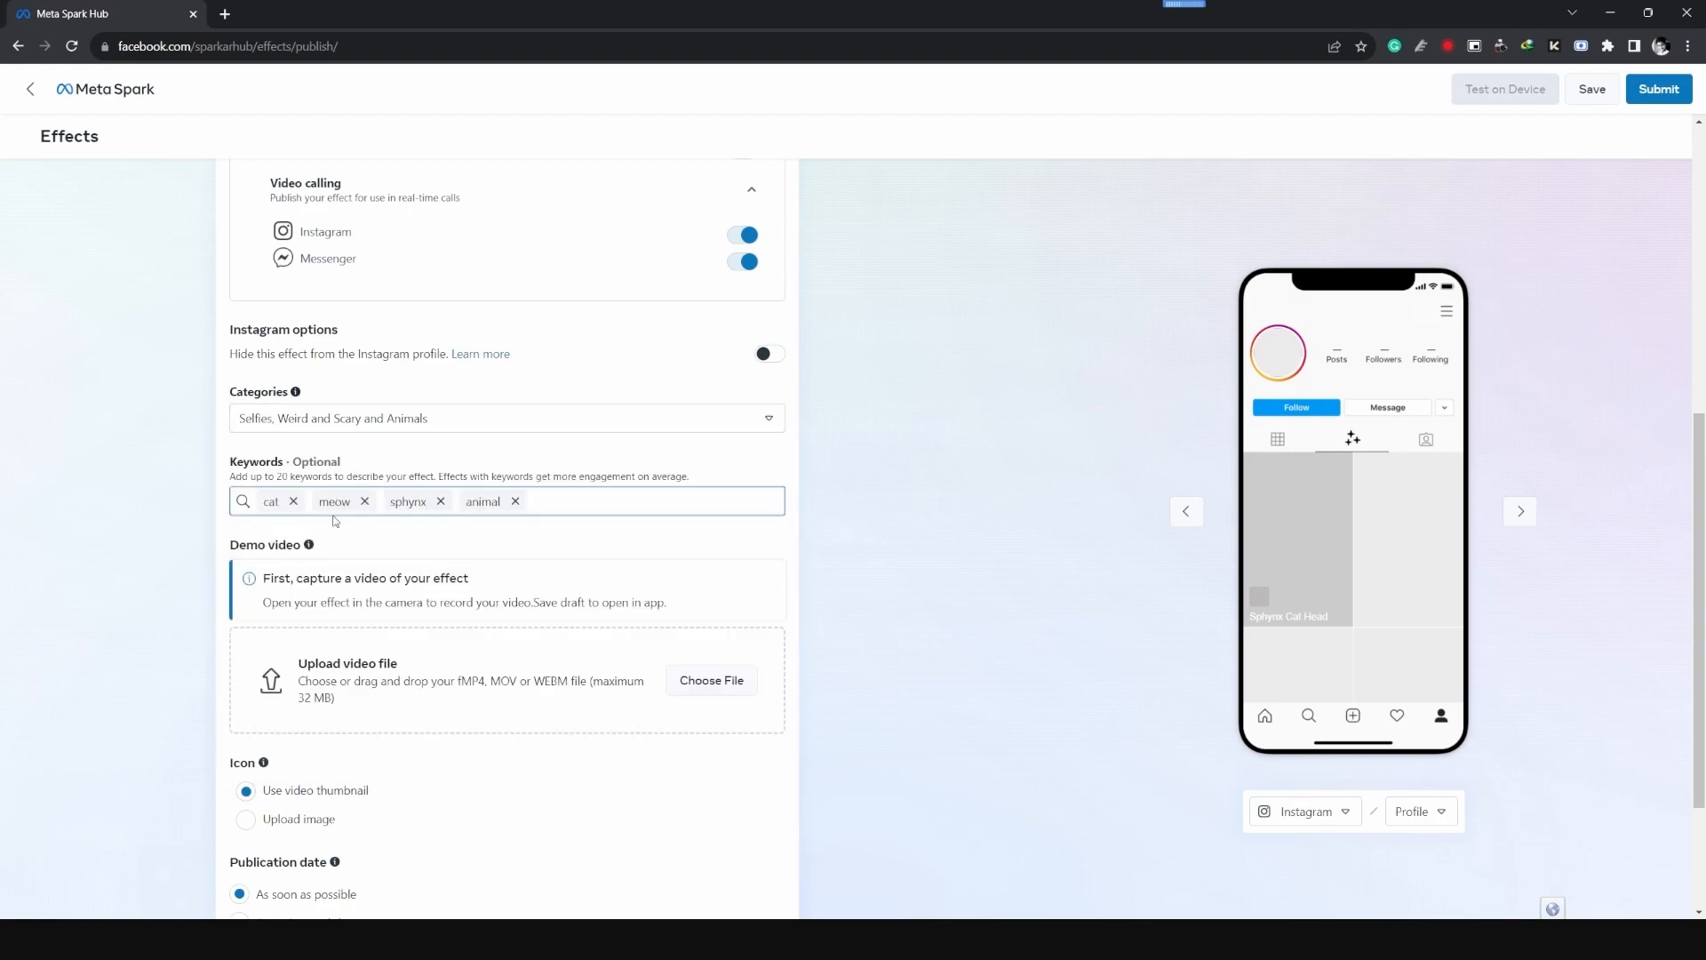
- Upload AR_Preview.mp4 as the demo video and choose a different frame as its video thumbnail
{"action": "scroll", "coordinate": [365, 551], "scroll_direction": "up", "scroll_amount": 7}
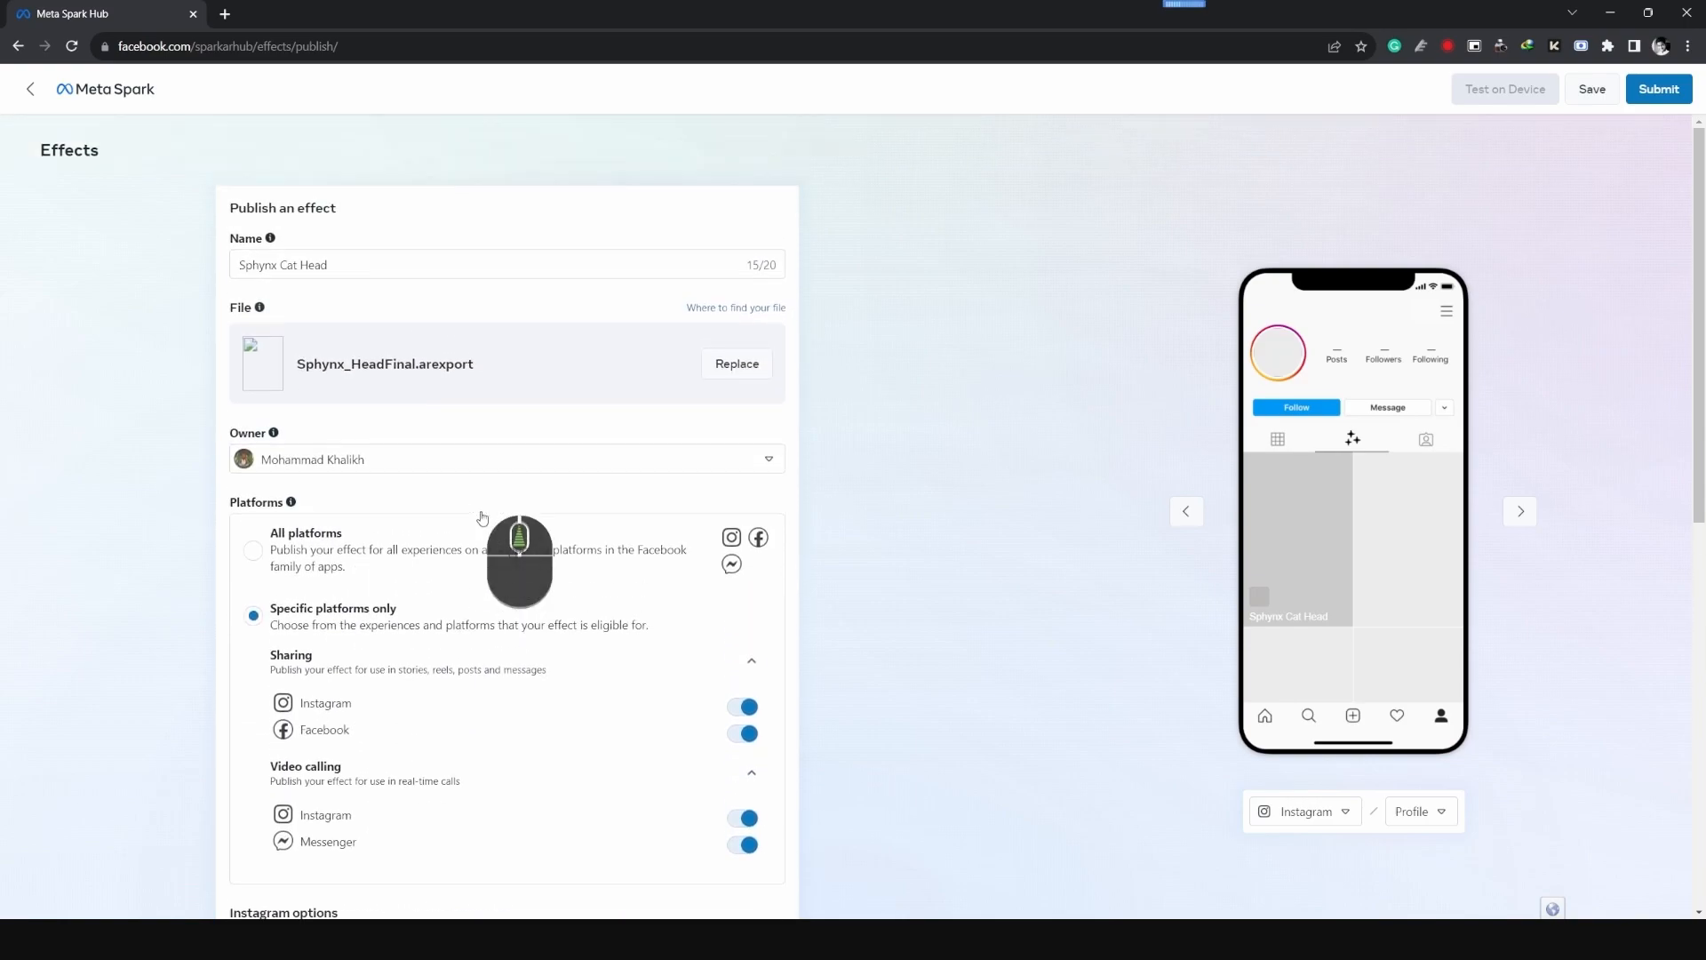
{"action": "scroll", "coordinate": [147, 533], "scroll_direction": "down", "scroll_amount": 8}
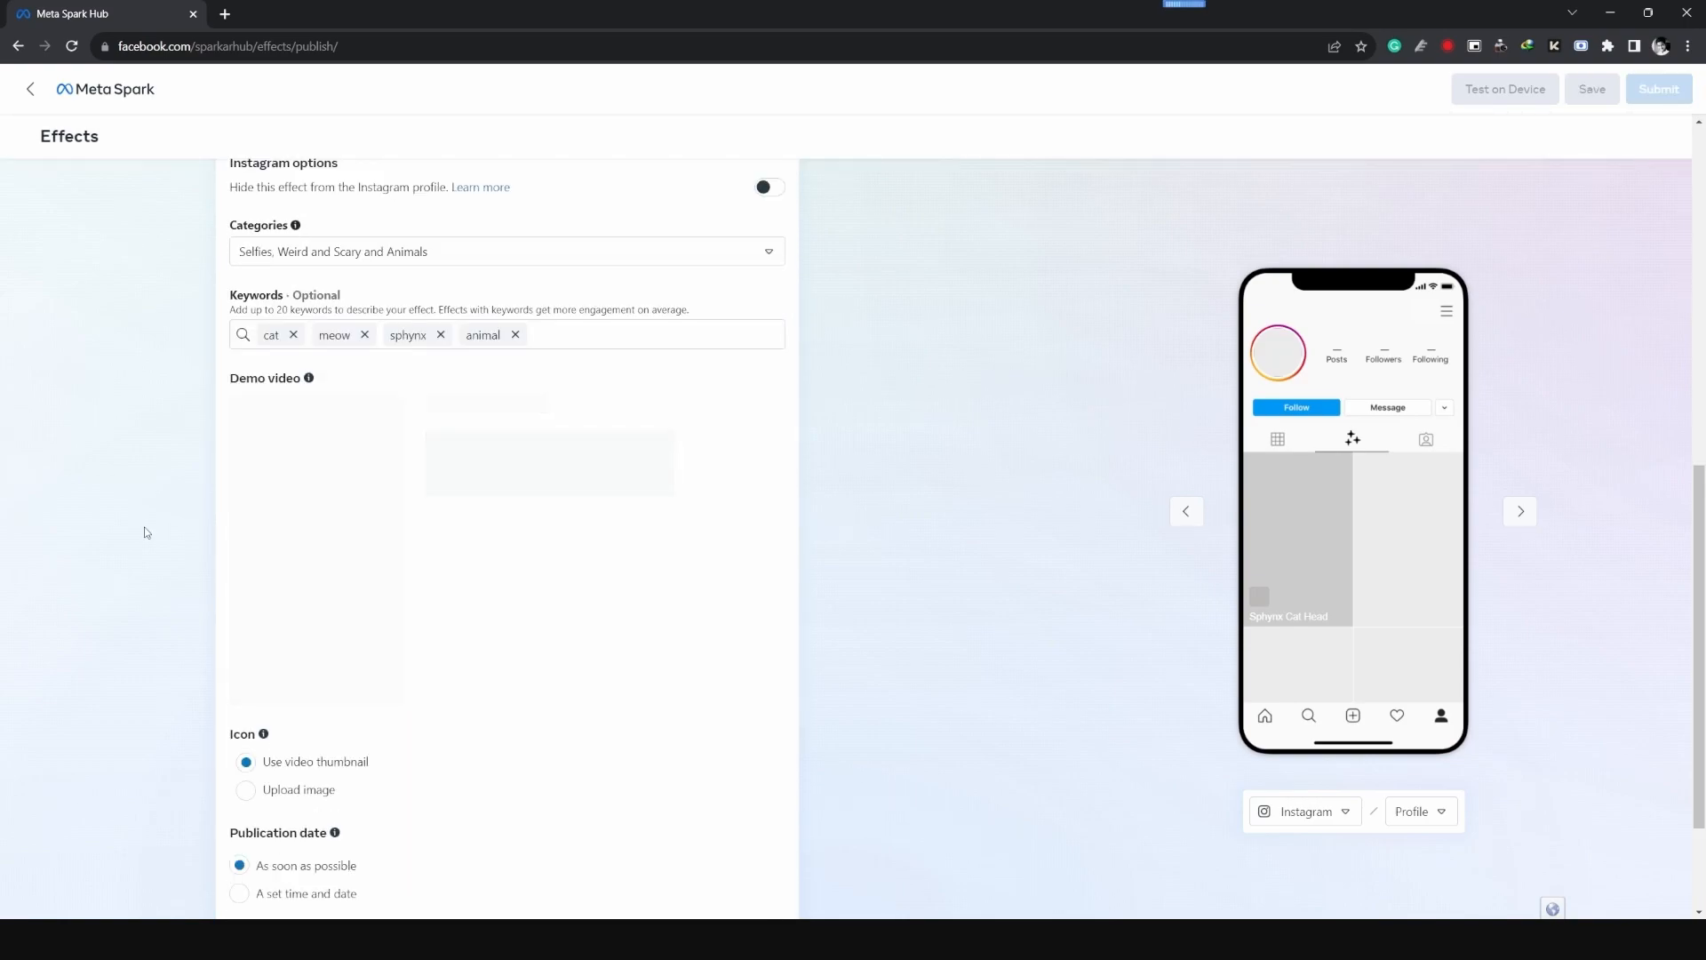
{"action": "scroll", "coordinate": [146, 532], "scroll_direction": "up", "scroll_amount": 4}
{"action": "scroll", "coordinate": [147, 532], "scroll_direction": "up", "scroll_amount": 4}
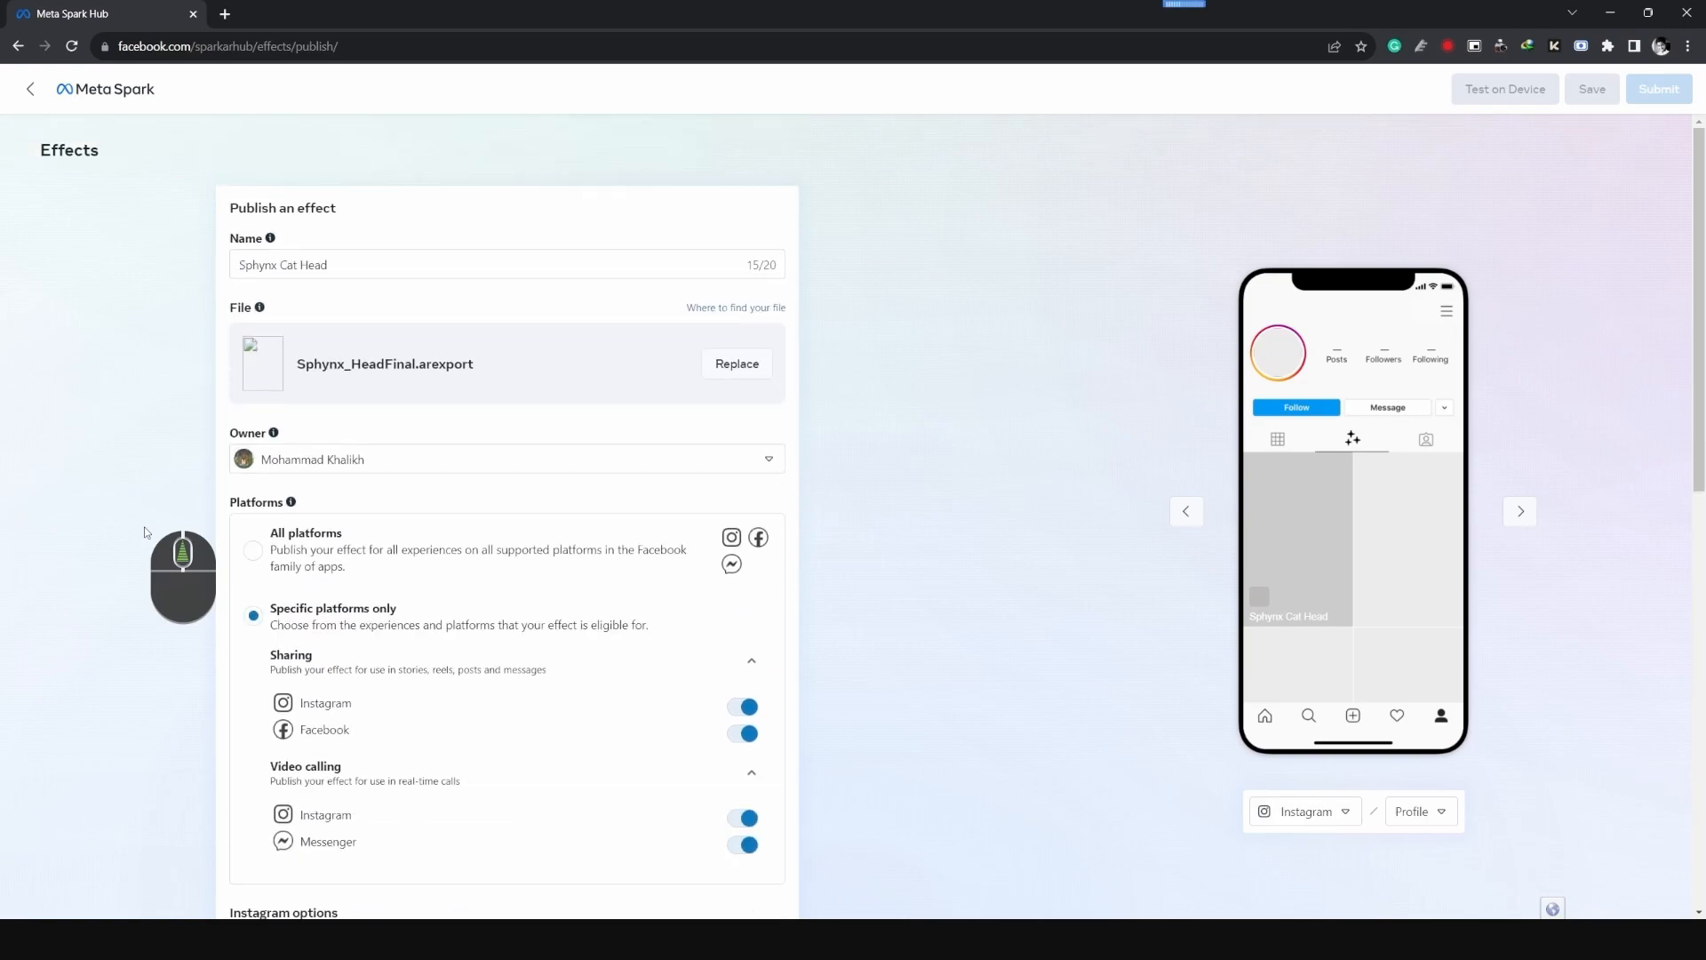
{"action": "scroll", "coordinate": [147, 532], "scroll_direction": "down", "scroll_amount": 10}
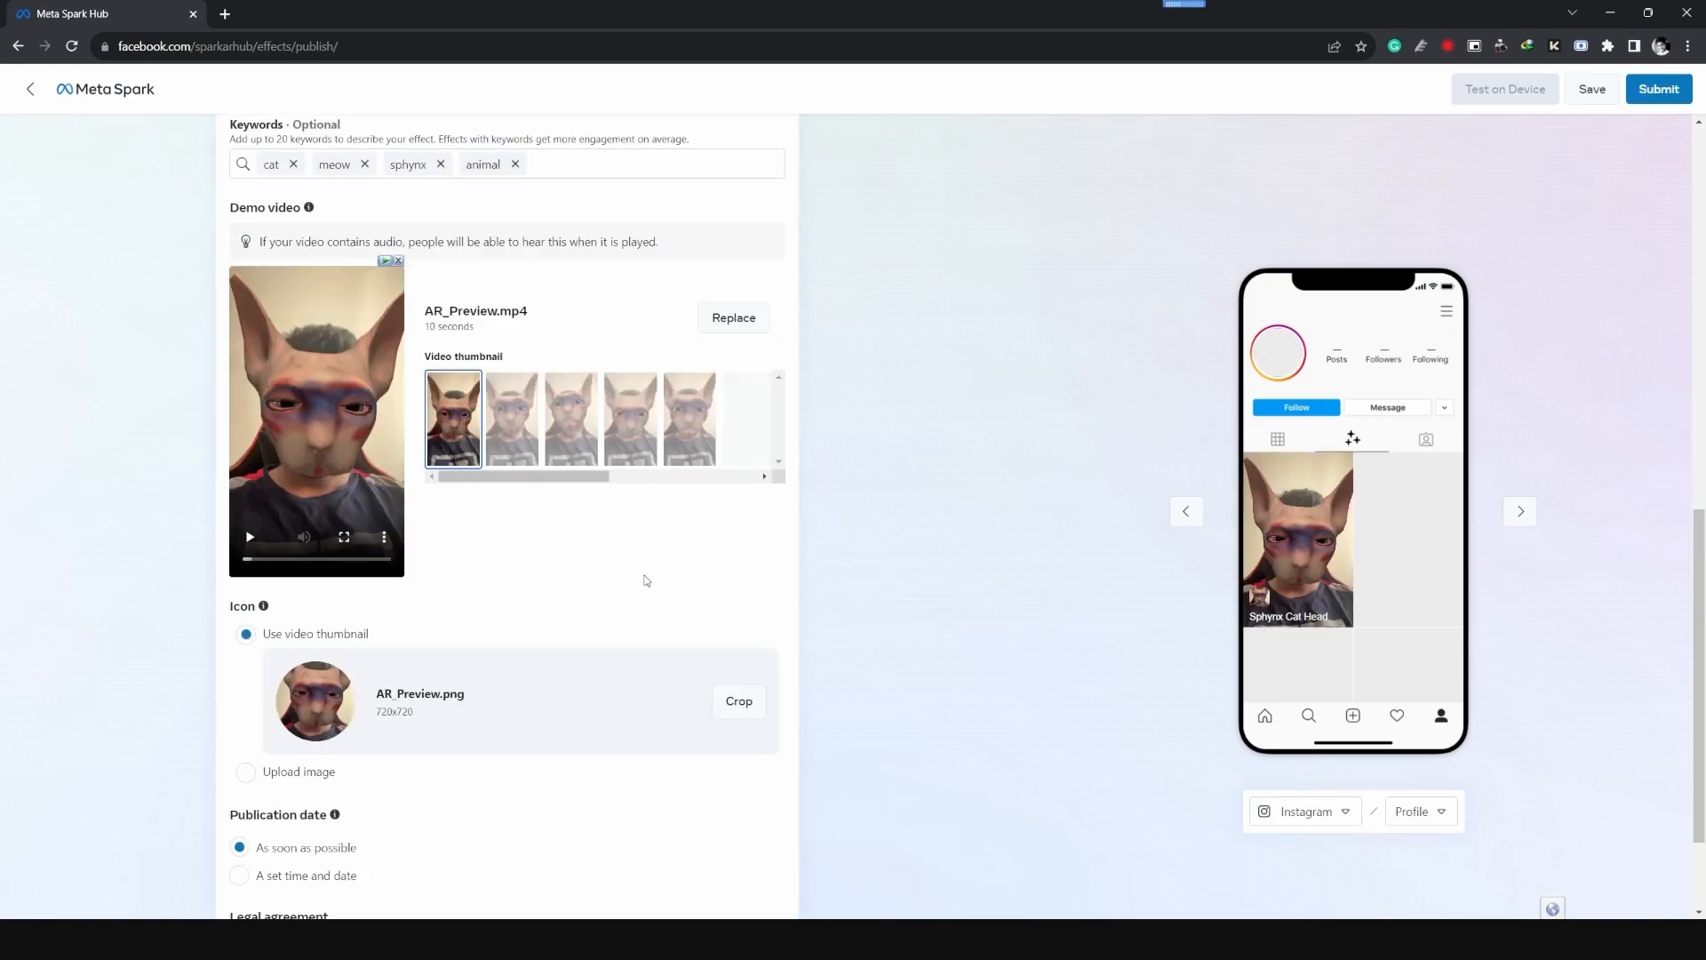
{"action": "left_click", "coordinate": [582, 444]}
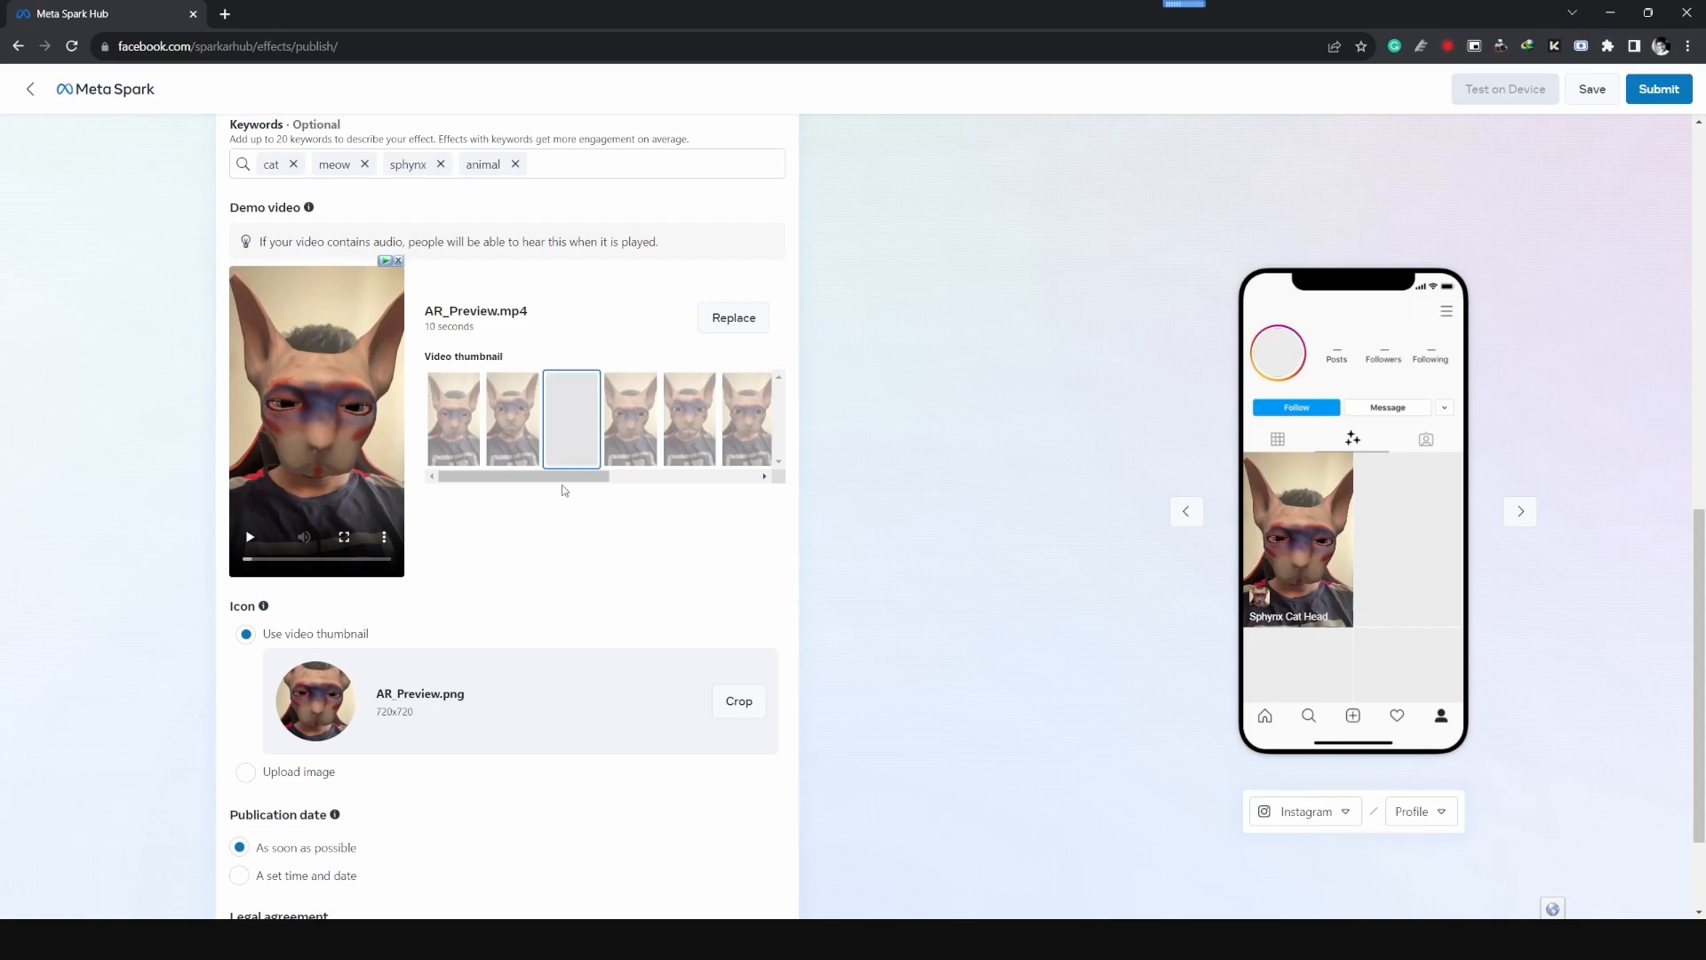
{"action": "scroll", "coordinate": [564, 490], "scroll_direction": "up", "scroll_amount": 10}
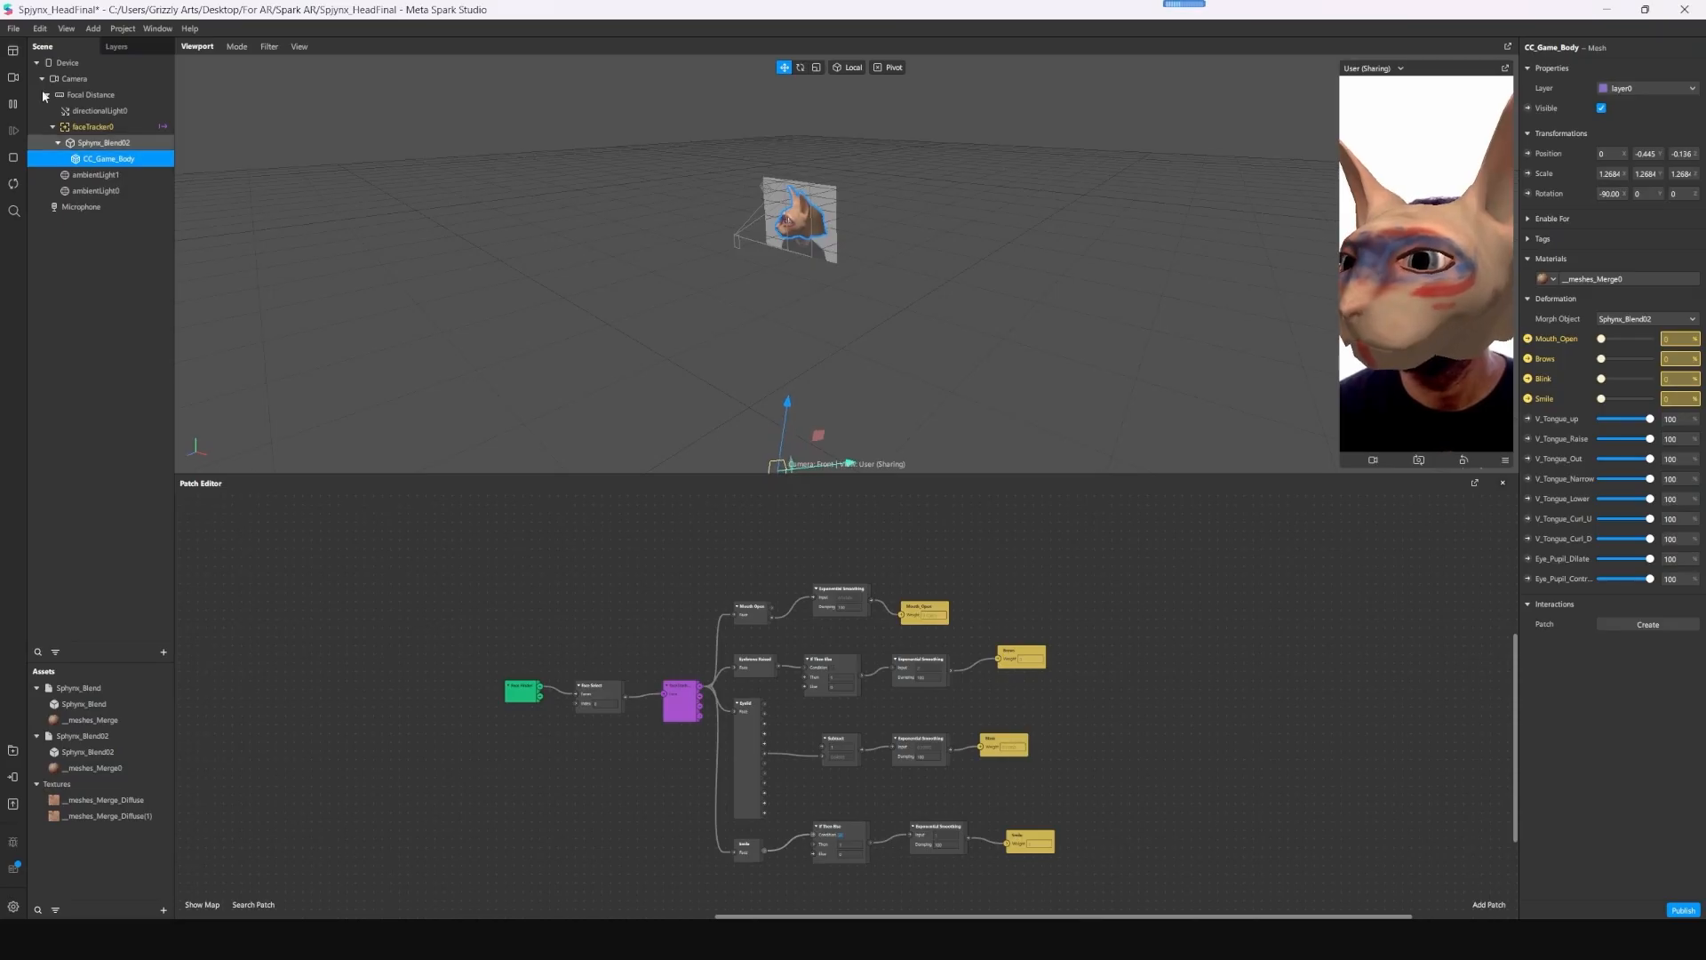
- Export the project again from Meta Spark Studio and replace the uploaded file in Meta Spark Hub with the new Sphynx_HeadFinal export
{"action": "left_click", "coordinate": [13, 28]}
{"action": "left_click", "coordinate": [59, 191]}
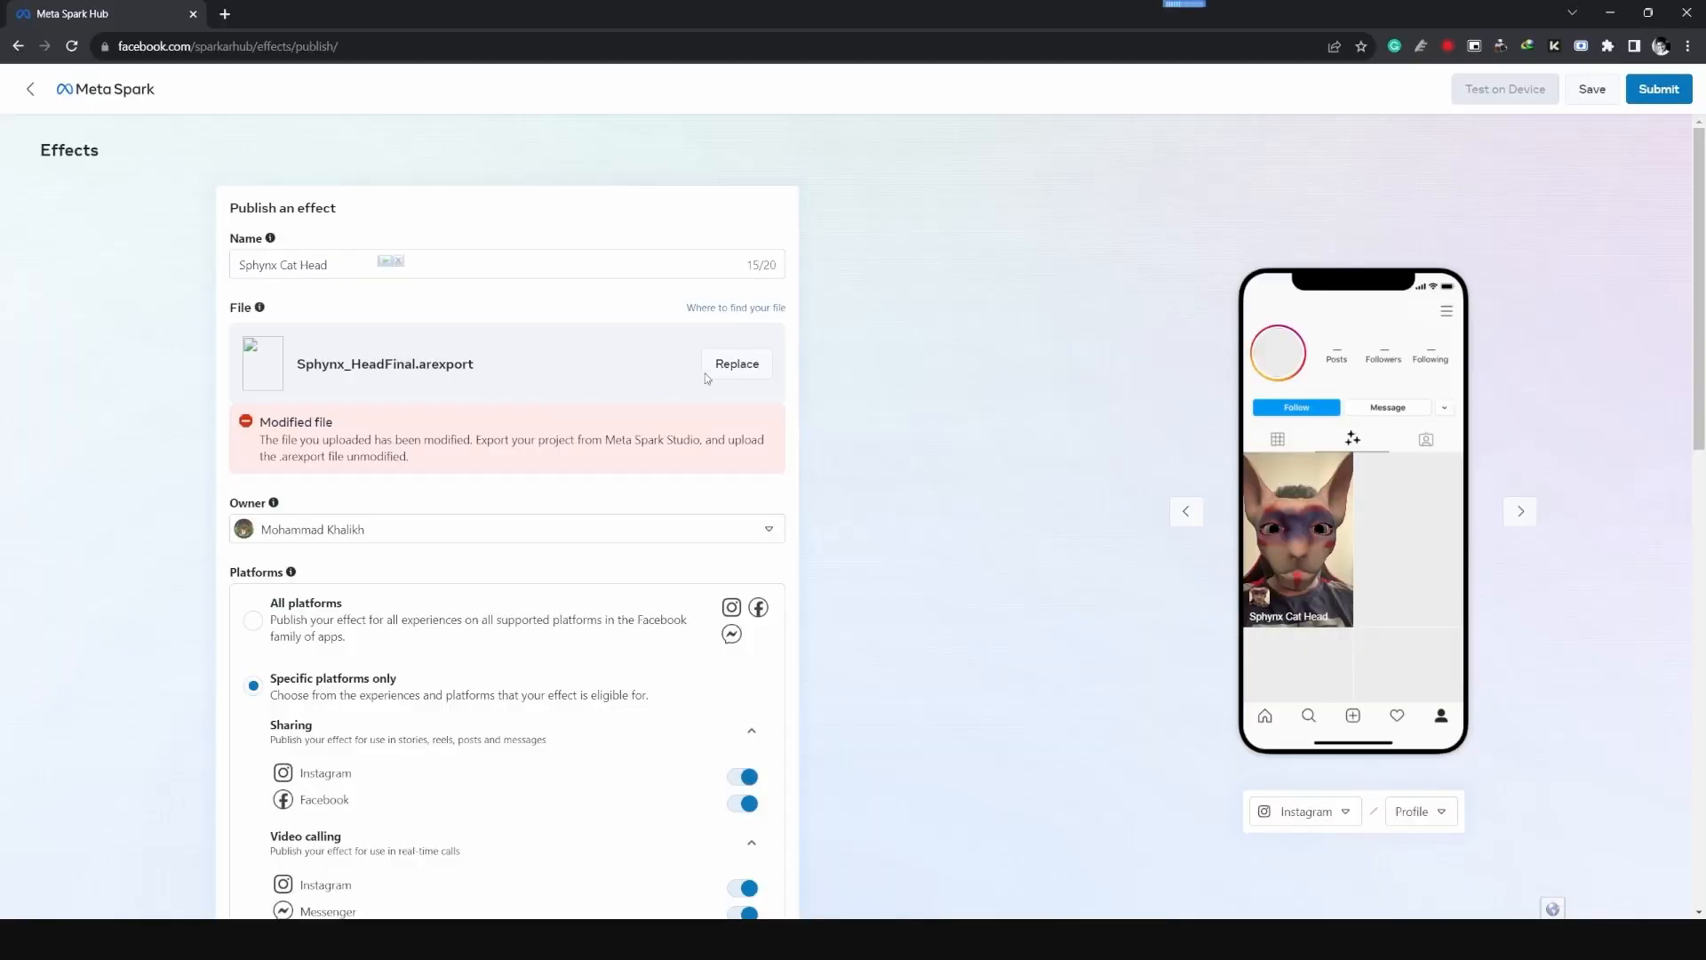
{"action": "left_click", "coordinate": [743, 373]}
{"action": "double_click", "coordinate": [396, 149]}
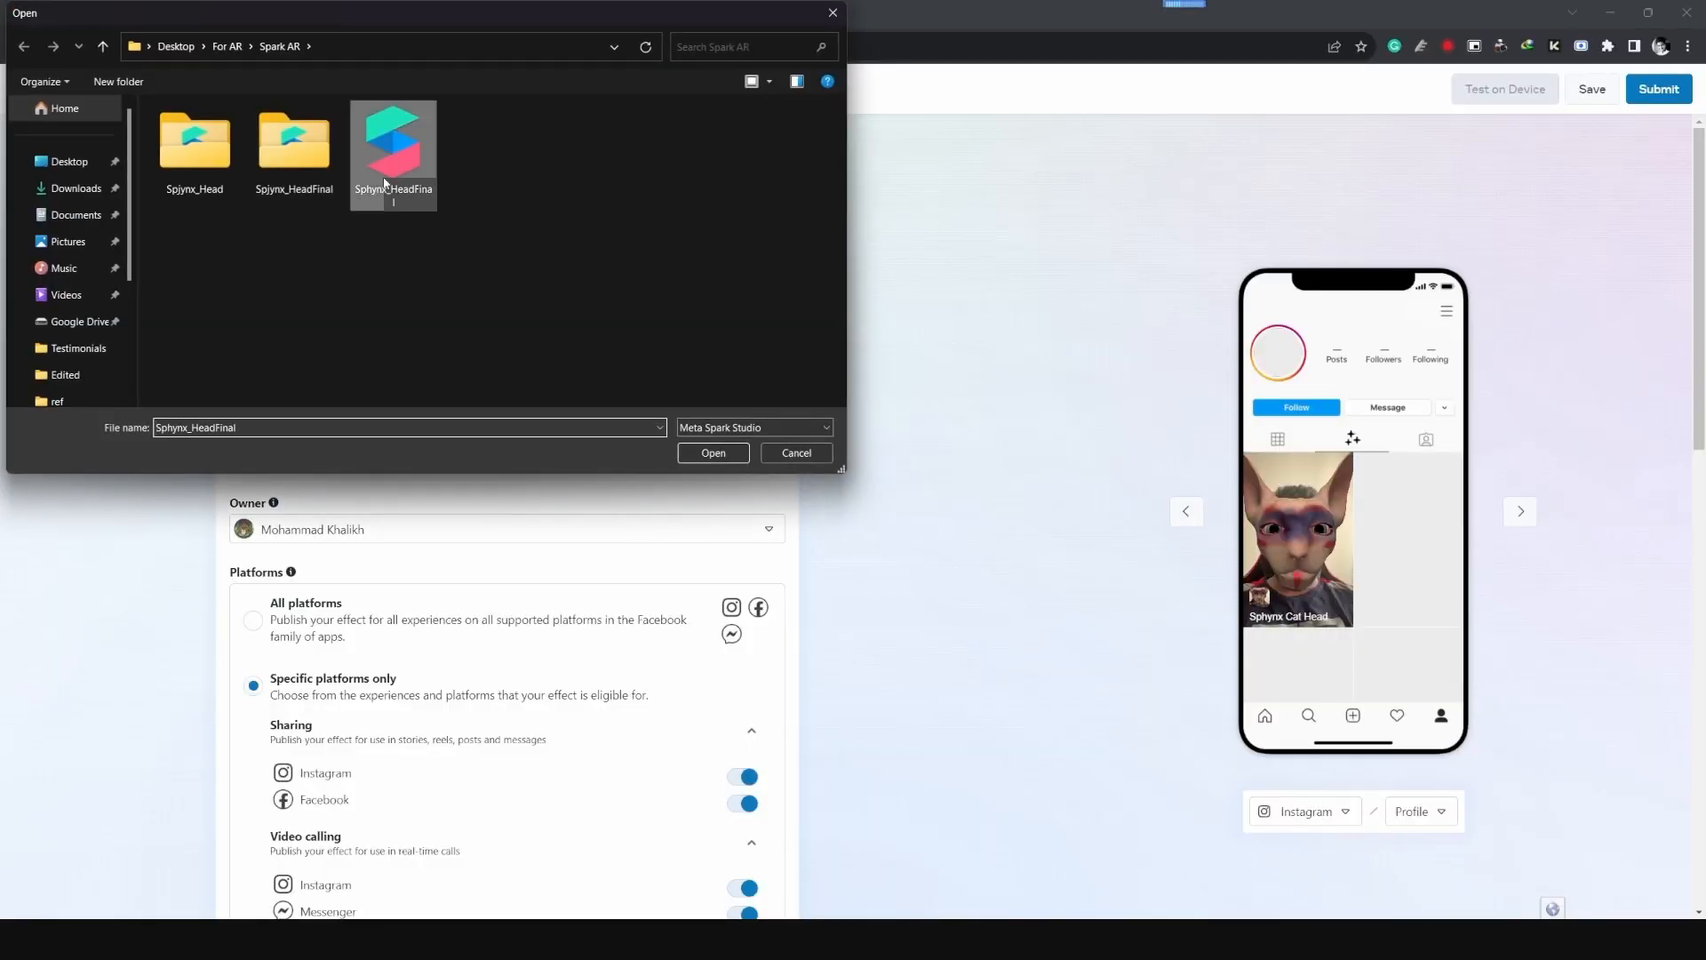
- Submit the Sphynx Cat Head effect for review, with publication as soon as possible
{"action": "scroll", "coordinate": [866, 445], "scroll_direction": "down", "scroll_amount": 10}
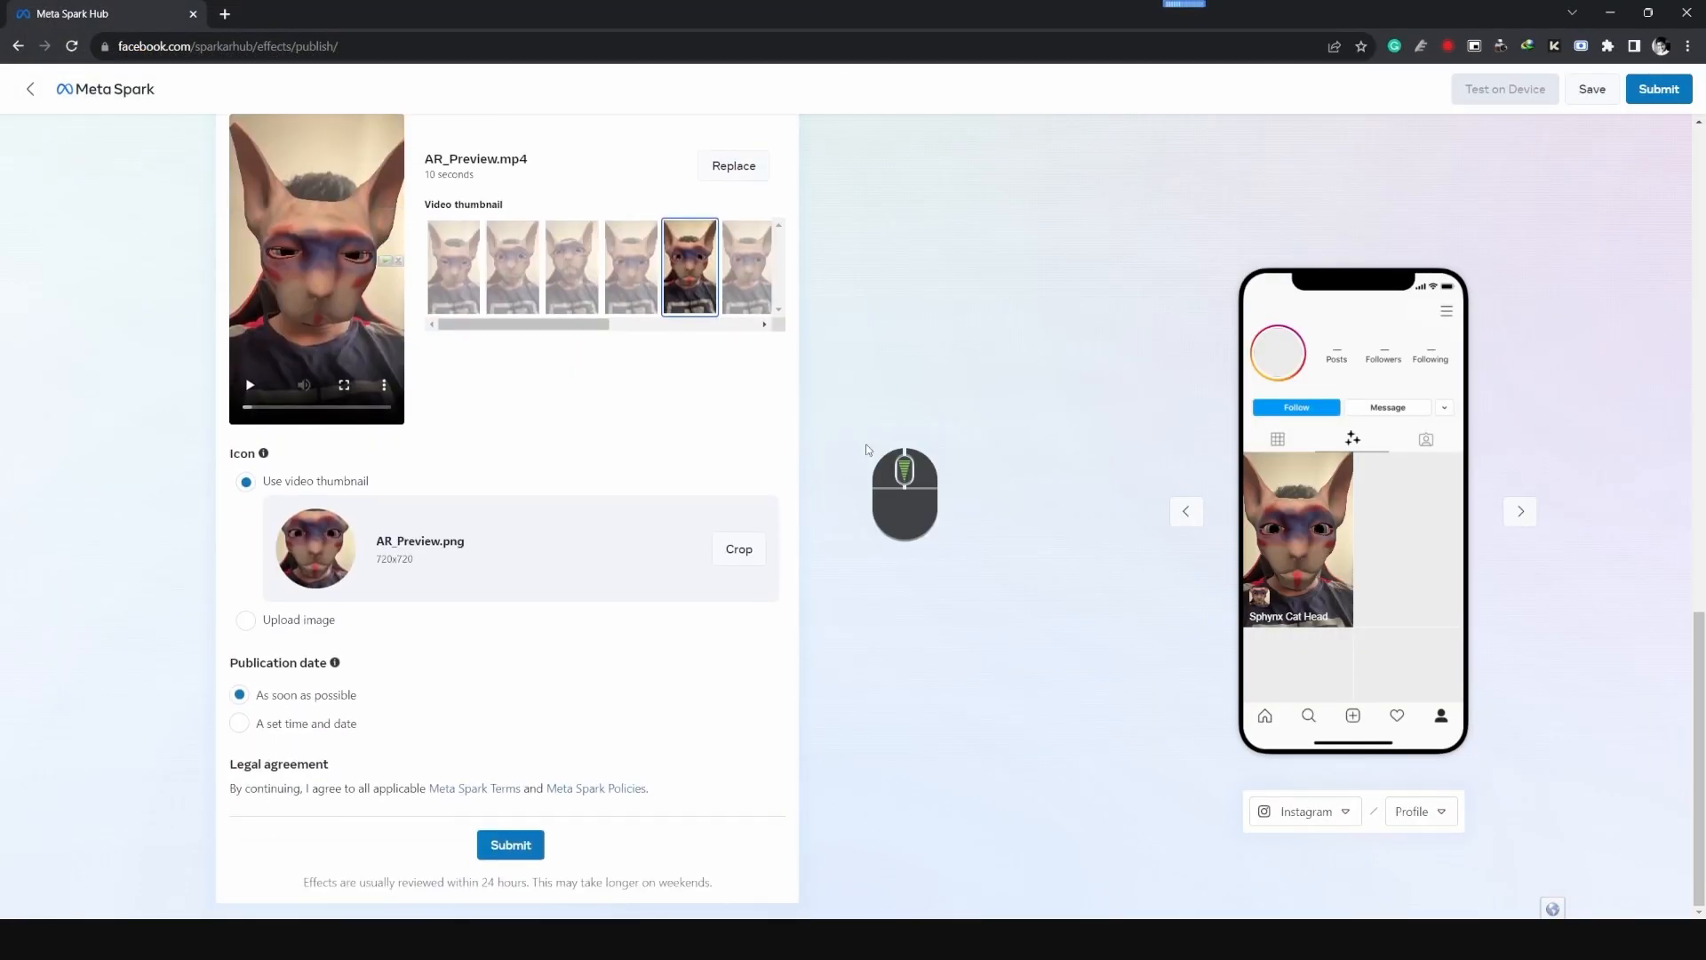
{"action": "left_click", "coordinate": [510, 846]}
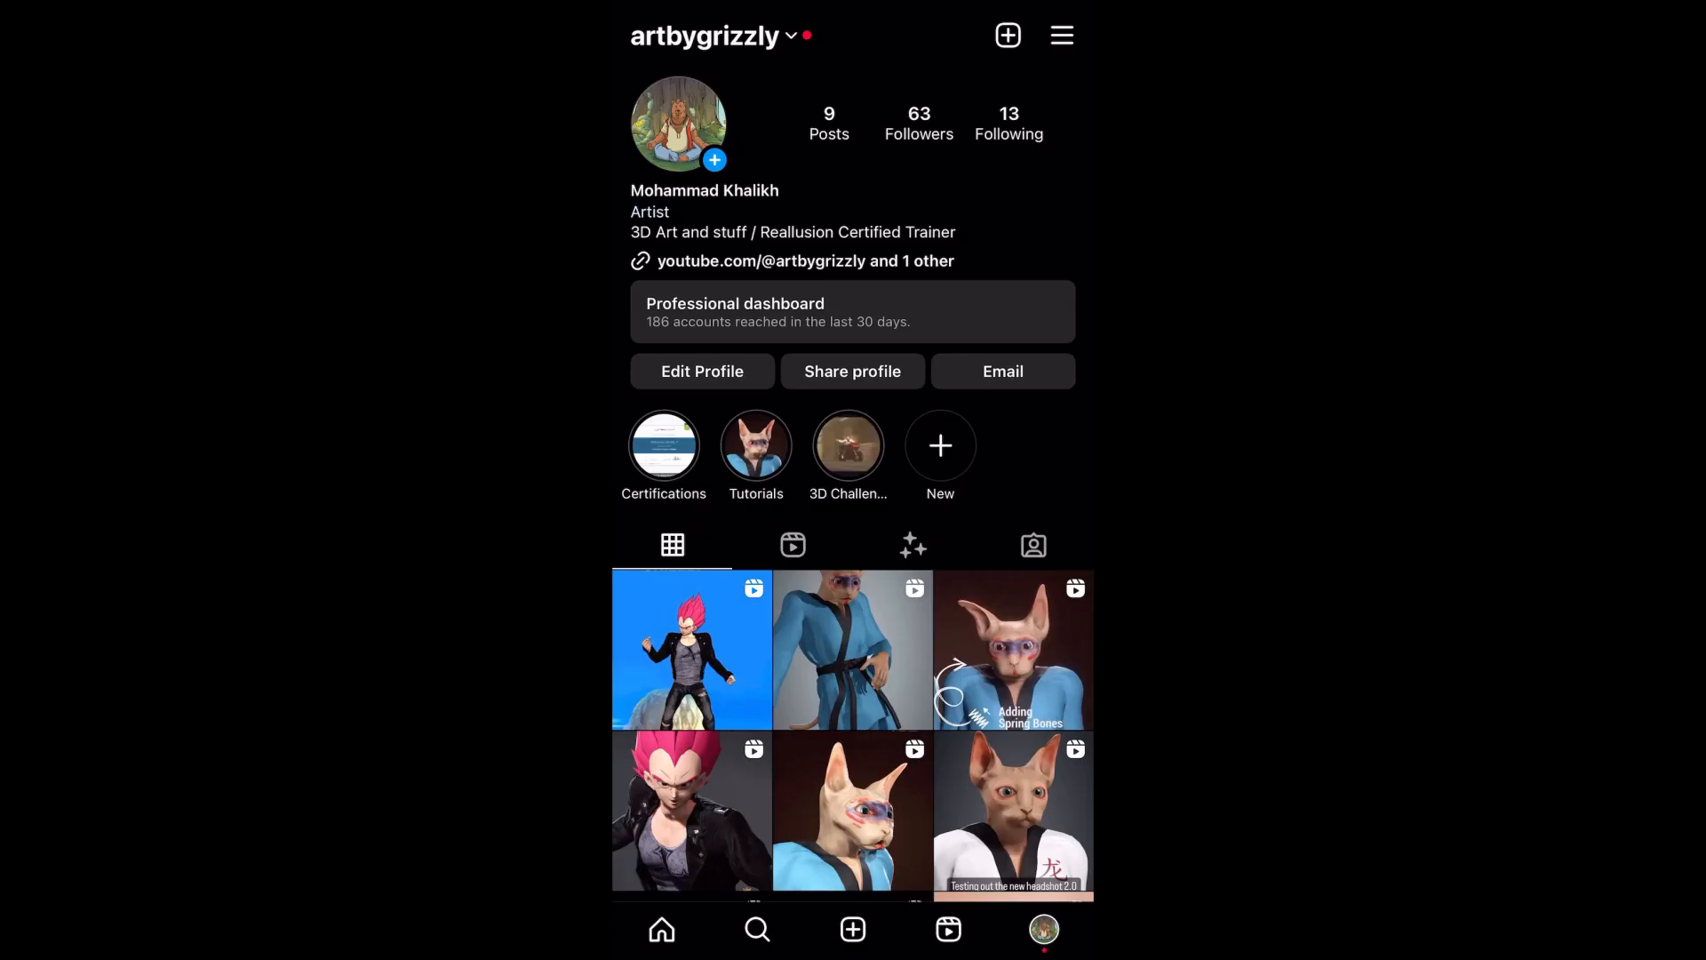
- In Instagram, open the Sphynx Cat Head effect from the profile's effects and try it in the camera
{"action": "left_click", "coordinate": [912, 545]}
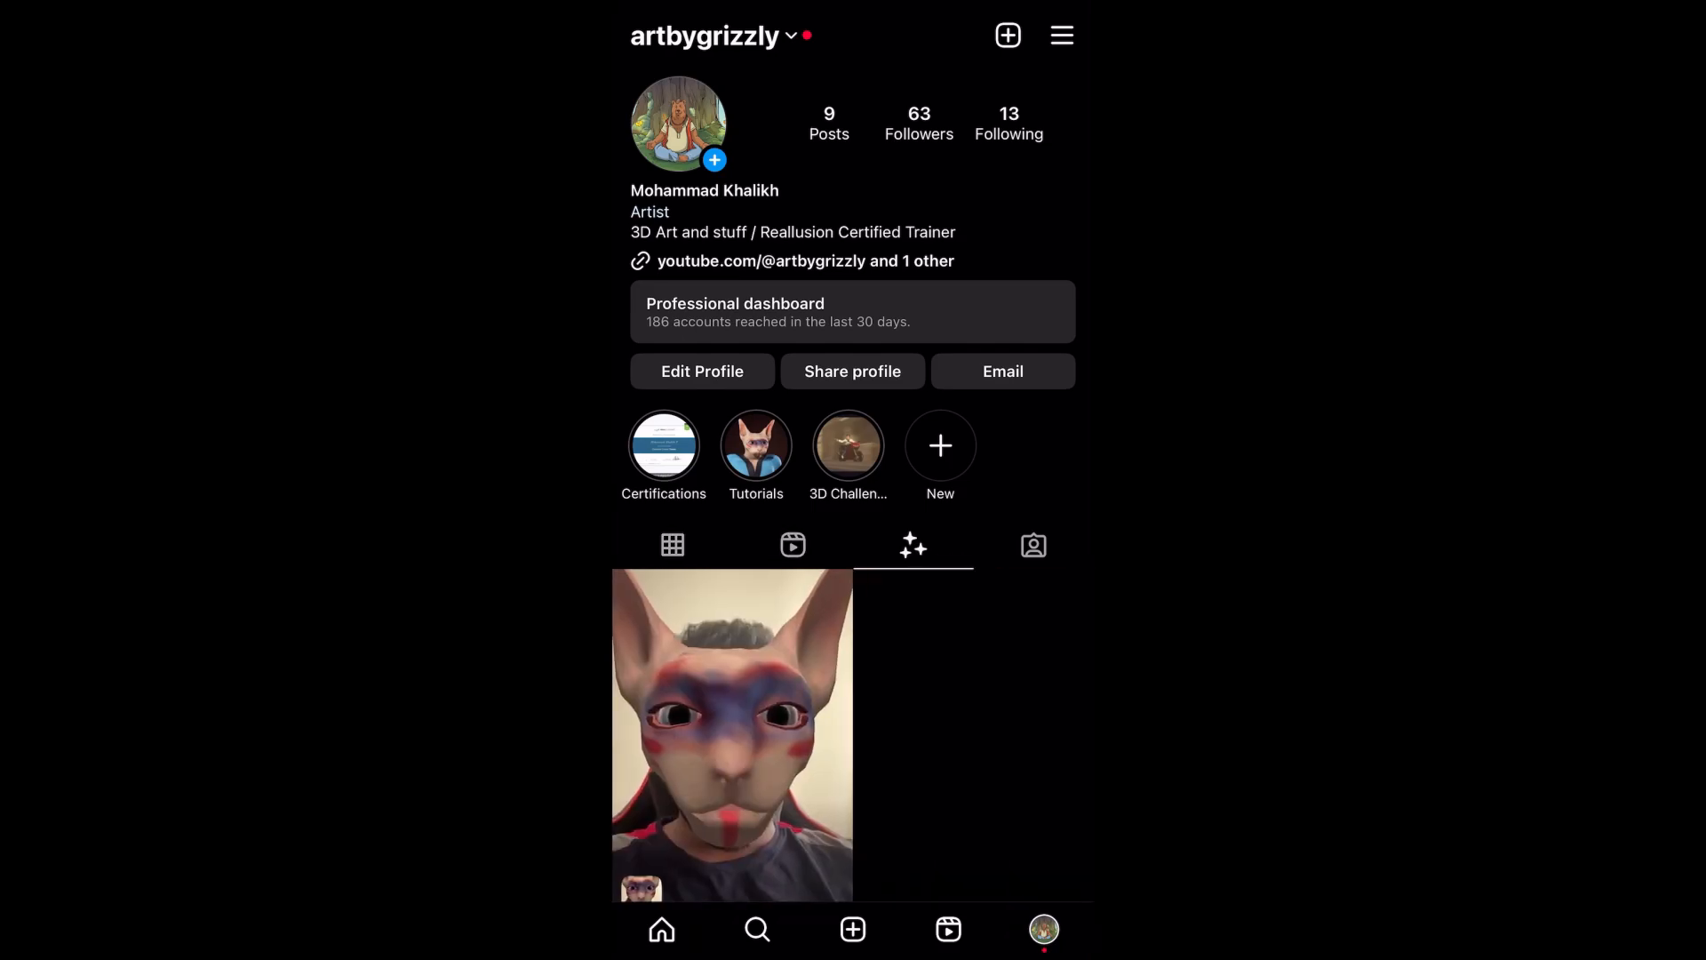
{"action": "left_click", "coordinate": [732, 734]}
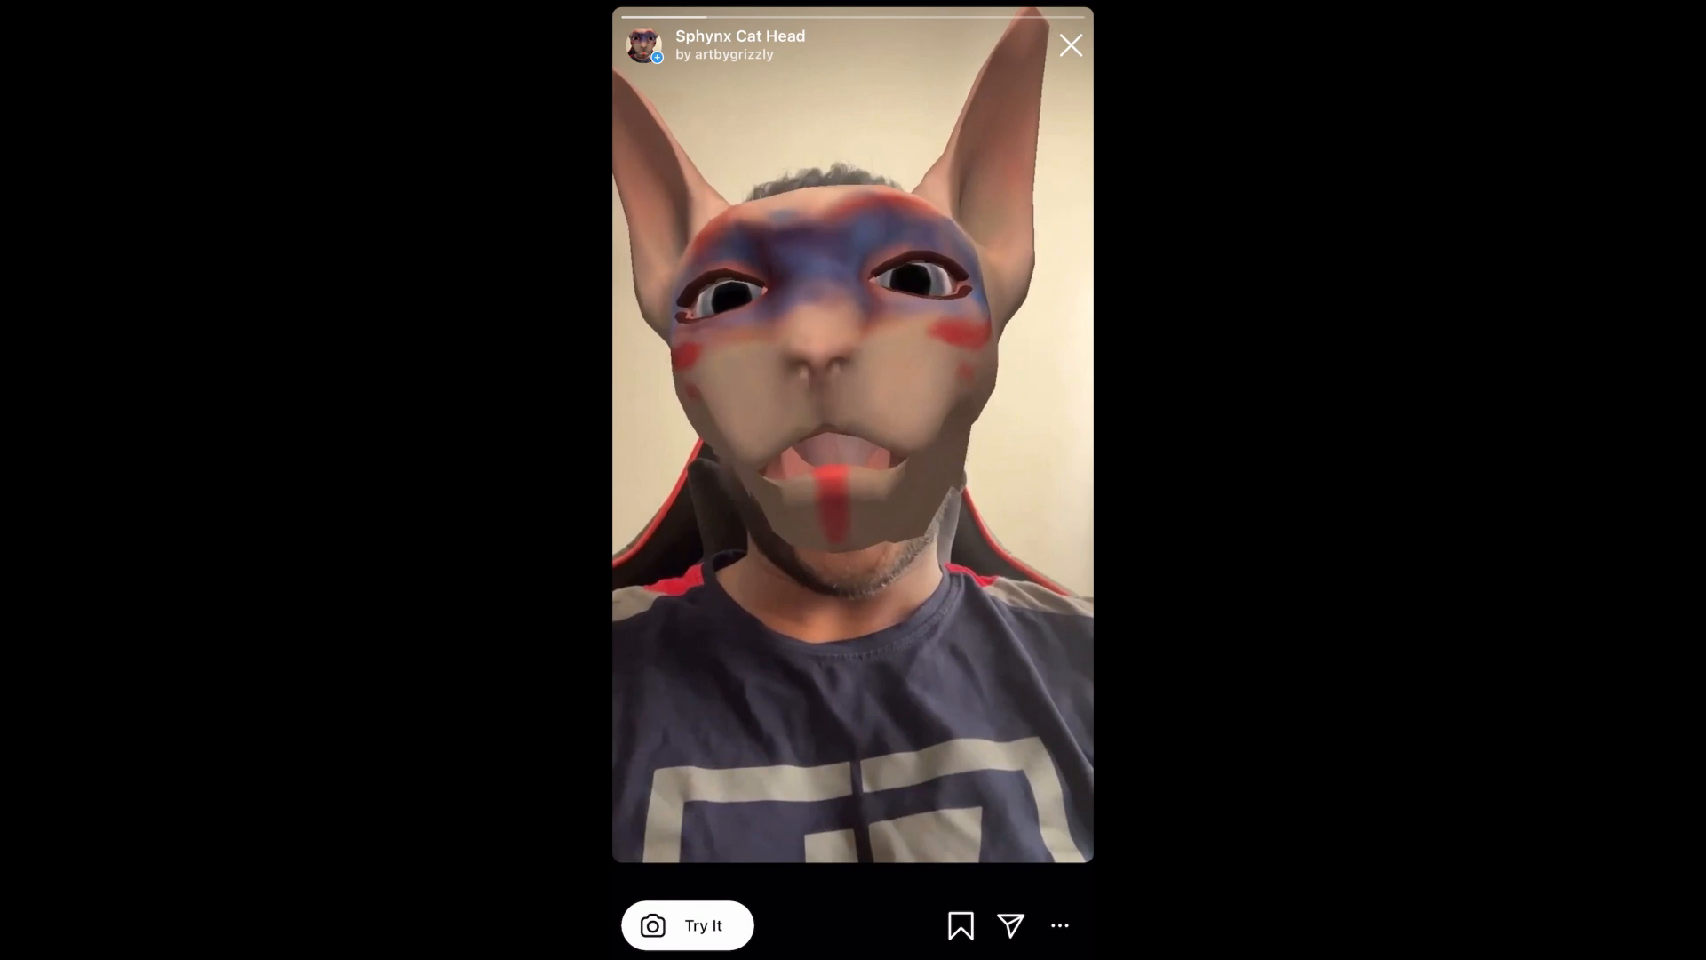
{"action": "left_click", "coordinate": [686, 925]}
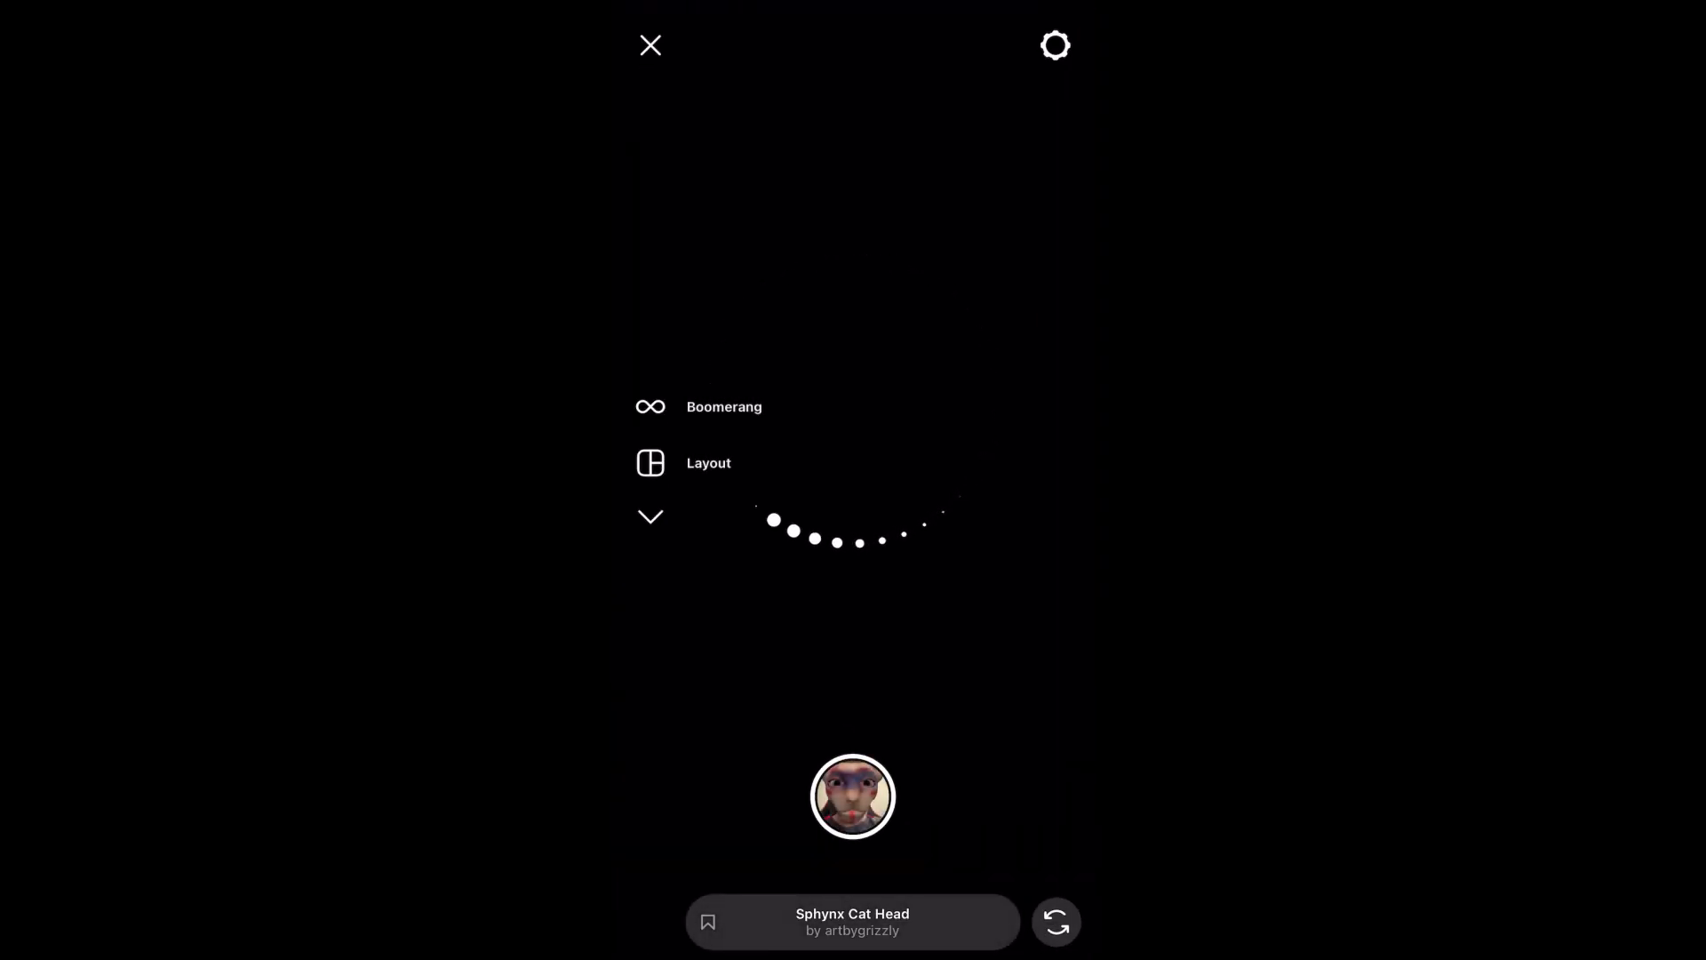